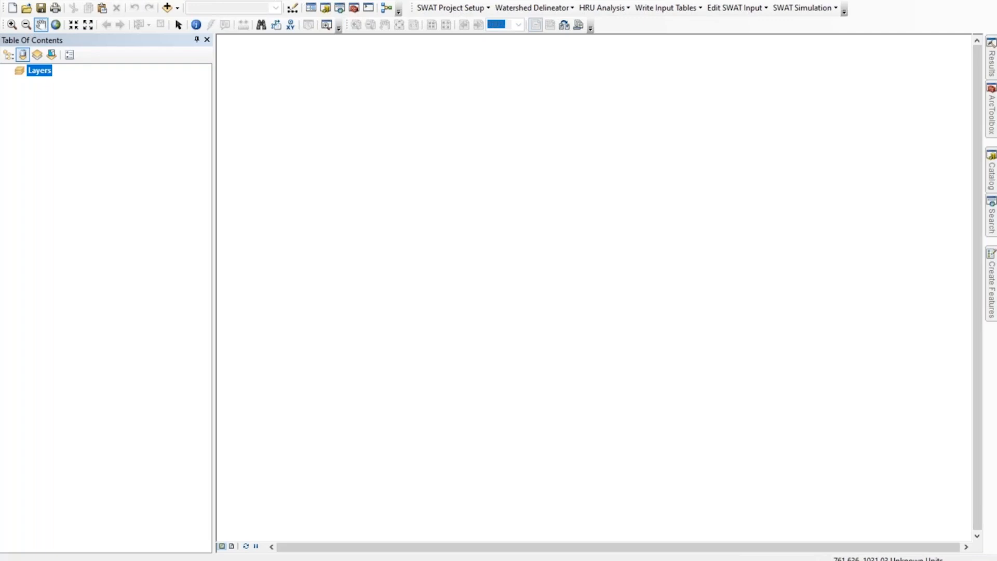
Check in the list of available toolbars that ArcSWAT is enabled
{"action": "left_click", "coordinate": [275, 0]}
{"action": "mouse_move", "coordinate": [301, 8]}
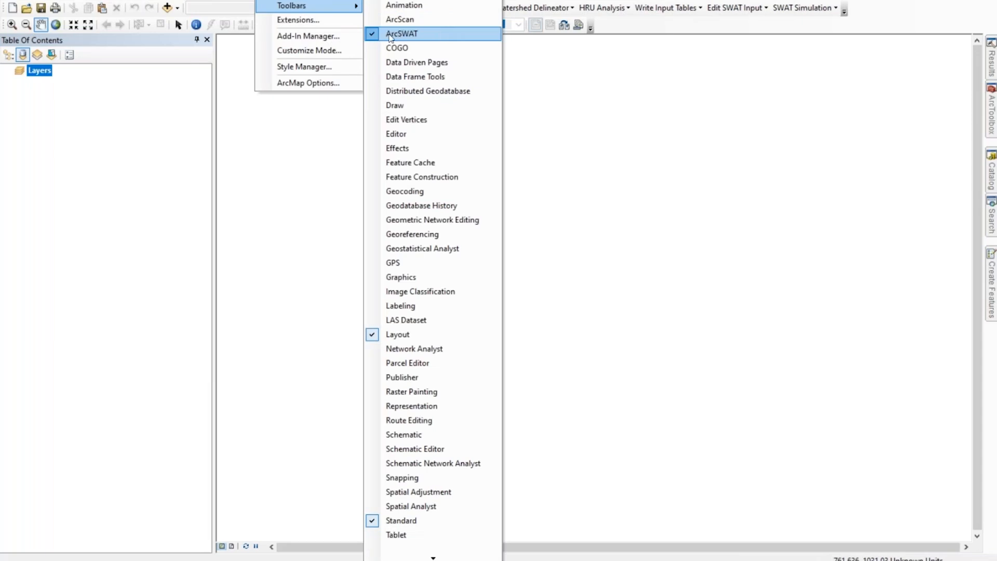
{"action": "left_click", "coordinate": [876, 11]}
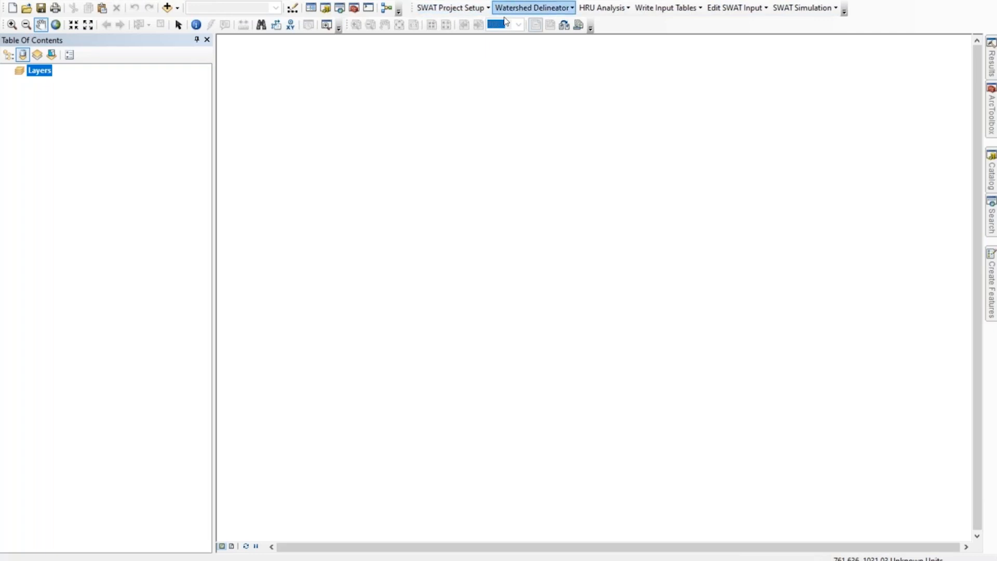
Show the catalog, collapse the arset_postfire folder and expand the arset_post_demo folder under swatproj
{"action": "left_click", "coordinate": [991, 188]}
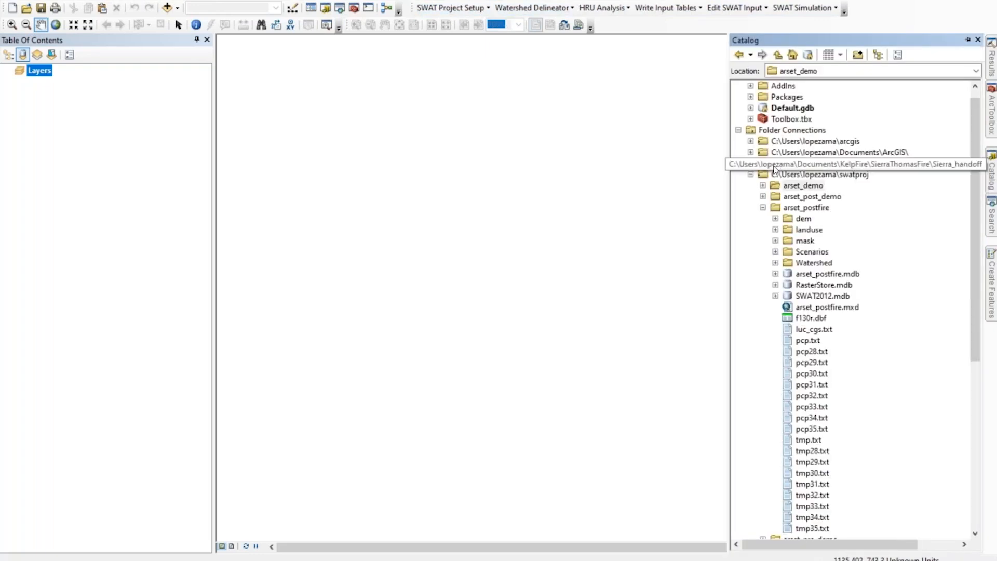
{"action": "left_click", "coordinate": [763, 209]}
{"action": "left_click", "coordinate": [763, 208]}
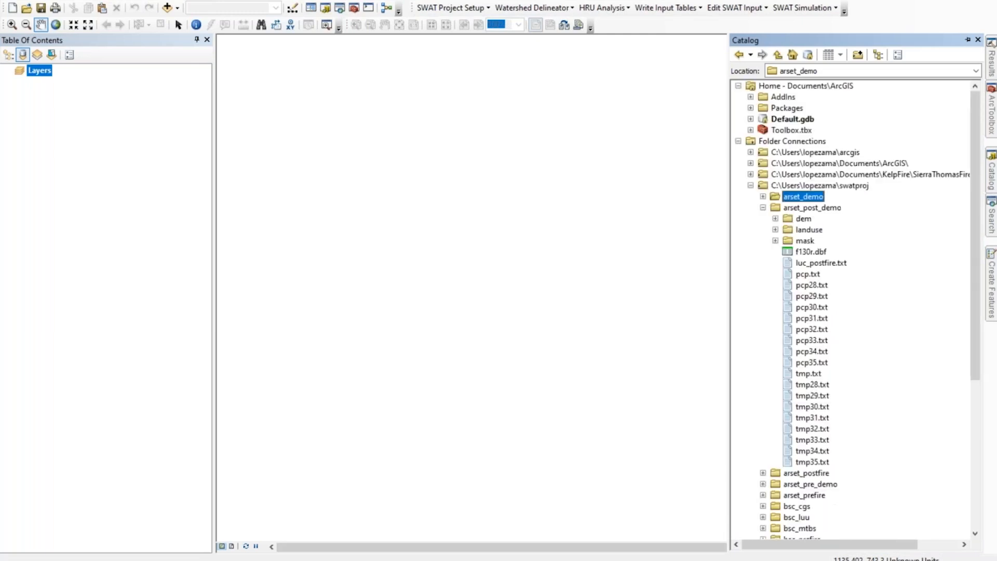
{"action": "left_click", "coordinate": [763, 208]}
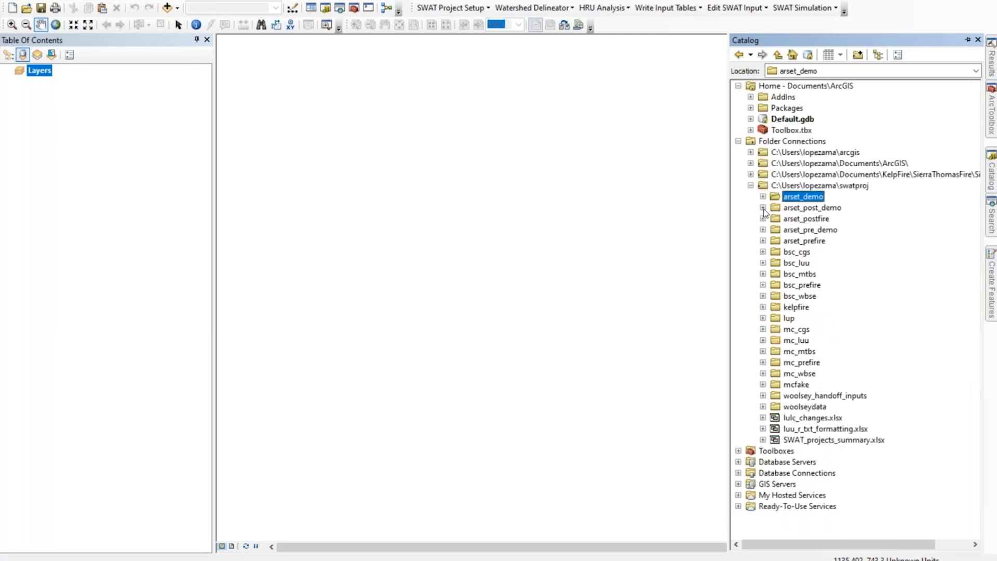
{"action": "left_click", "coordinate": [763, 207]}
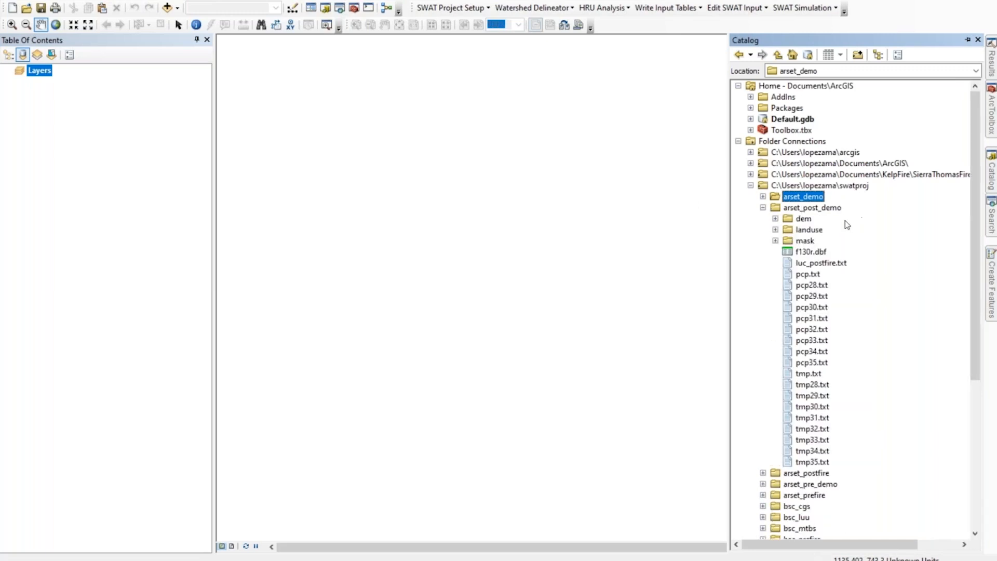
{"action": "left_click", "coordinate": [808, 208]}
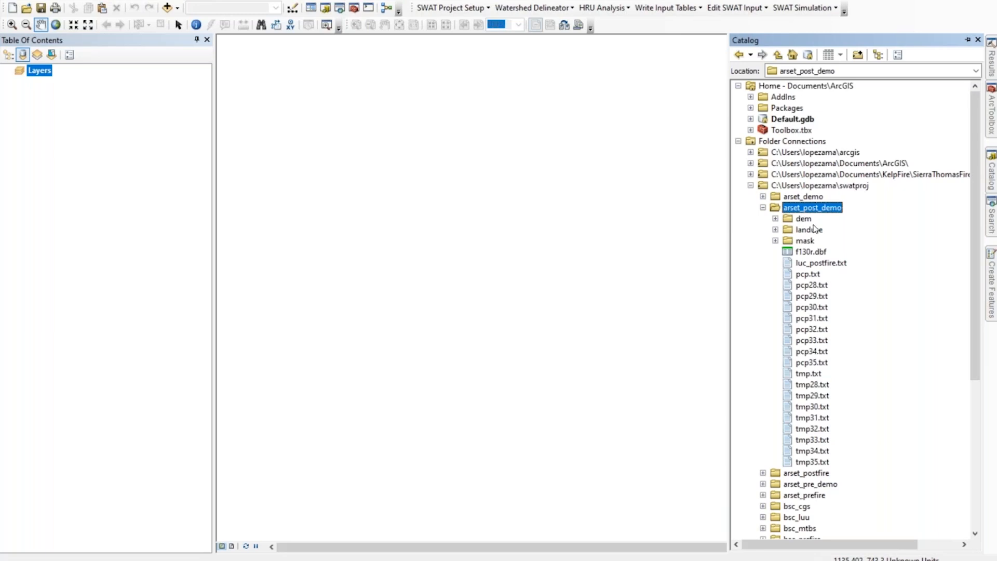
Examine the contents of the dem, landuse and mask subfolders in arset_post_demo and its location within swatproj
{"action": "left_click", "coordinate": [775, 219]}
{"action": "left_click", "coordinate": [775, 219]}
{"action": "left_click", "coordinate": [776, 230]}
{"action": "left_click", "coordinate": [775, 230]}
{"action": "left_click", "coordinate": [775, 240]}
{"action": "left_click", "coordinate": [775, 241]}
{"action": "left_click", "coordinate": [792, 188]}
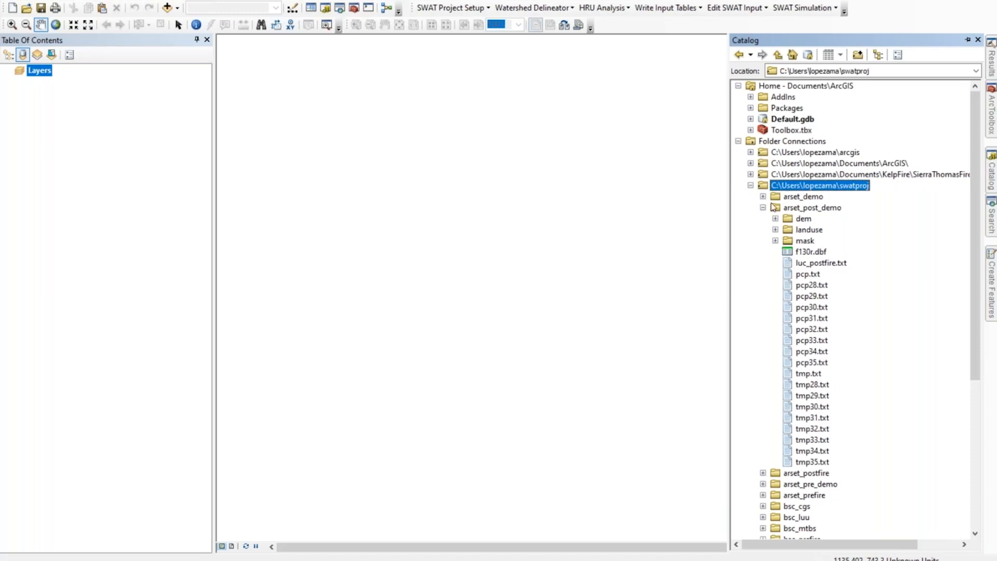
{"action": "left_click", "coordinate": [815, 211]}
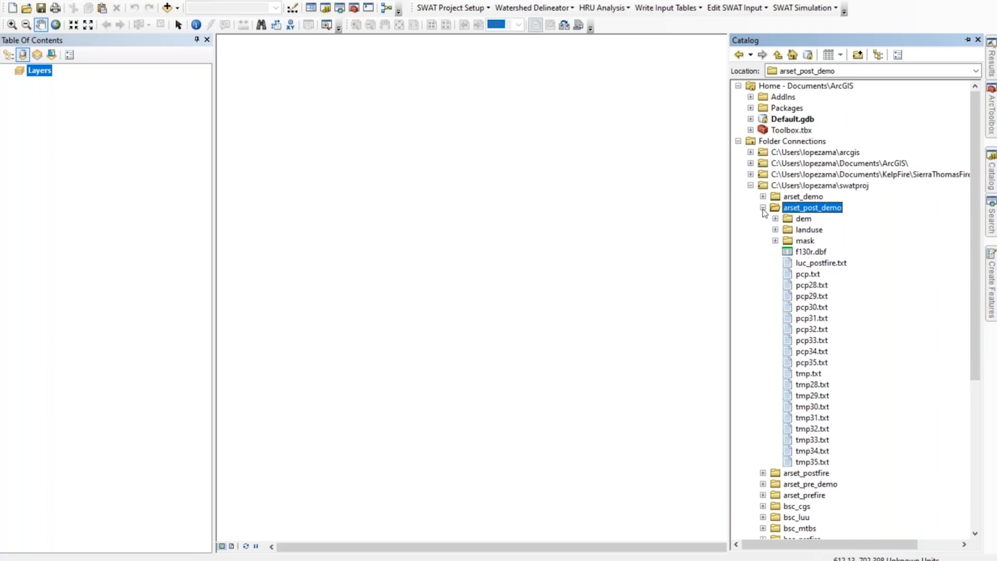
Create a new SWAT project in the swatproj\arset_post_demo folder with the default geodatabase names, without saving the current document
{"action": "left_click", "coordinate": [486, 9]}
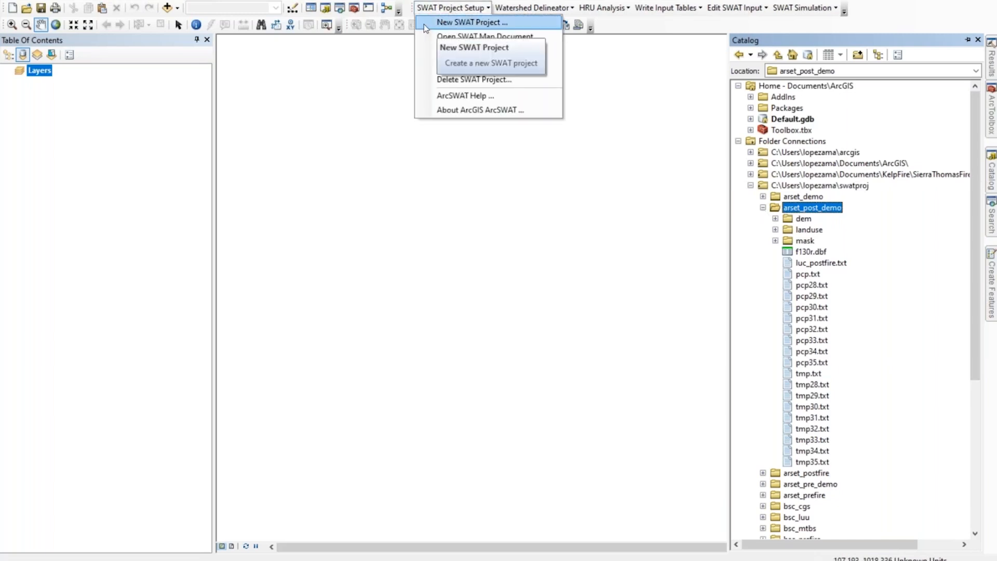
{"action": "left_click", "coordinate": [499, 22]}
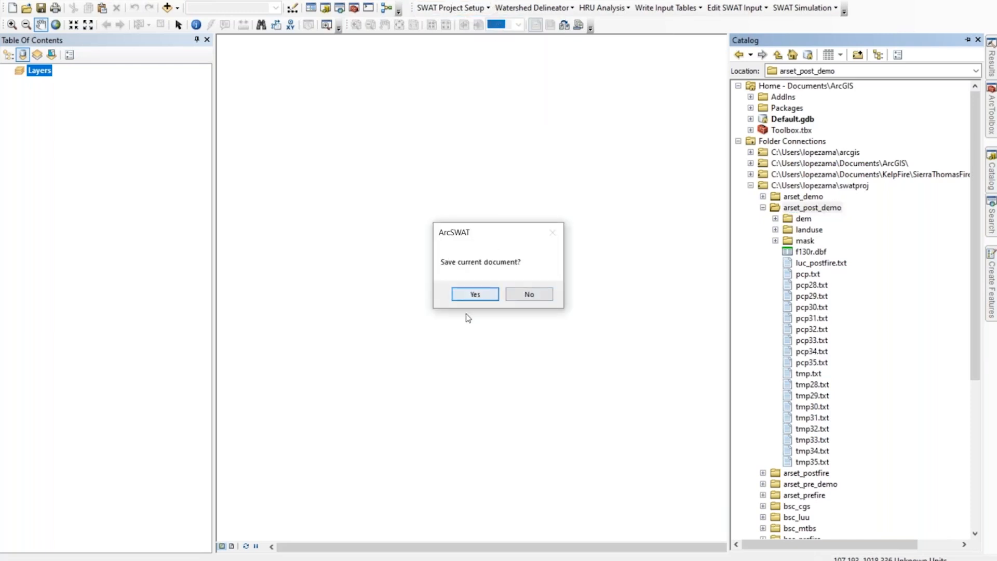
{"action": "left_click", "coordinate": [526, 293]}
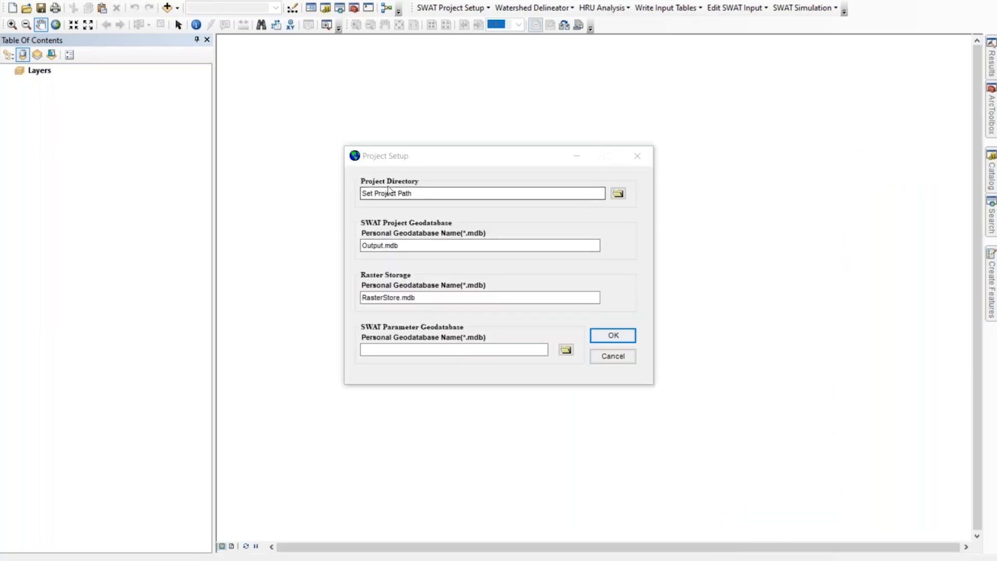
{"action": "left_click", "coordinate": [618, 193]}
{"action": "left_click_drag", "start_coordinate": [469, 180], "coordinate": [710, 228]}
{"action": "left_click", "coordinate": [767, 241]}
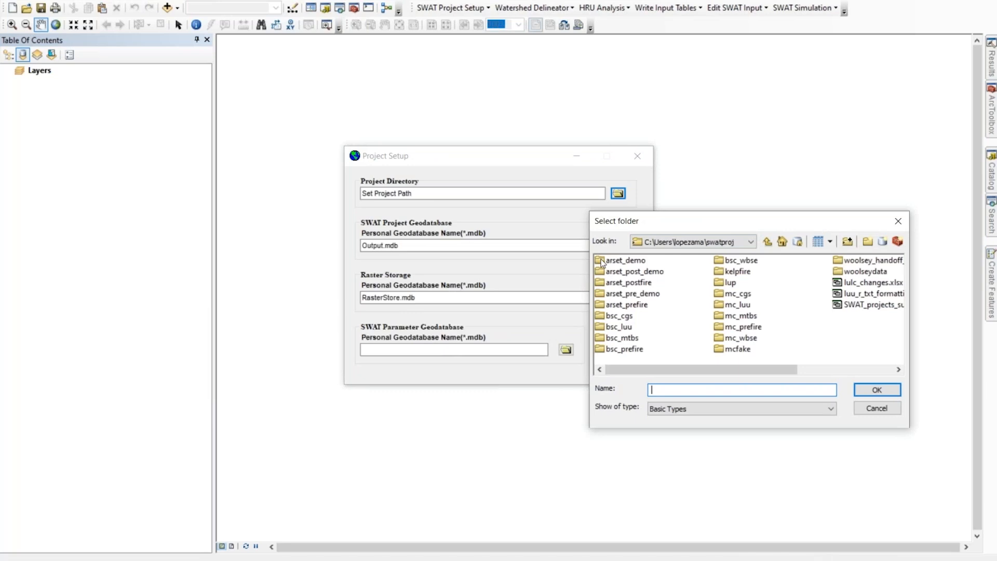
{"action": "left_click", "coordinate": [651, 274]}
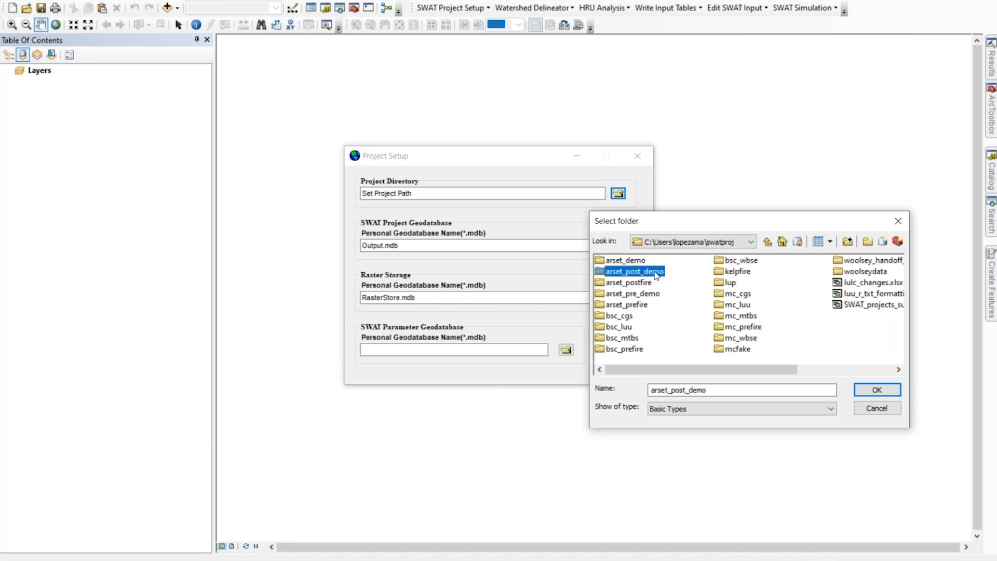
{"action": "left_click", "coordinate": [878, 390]}
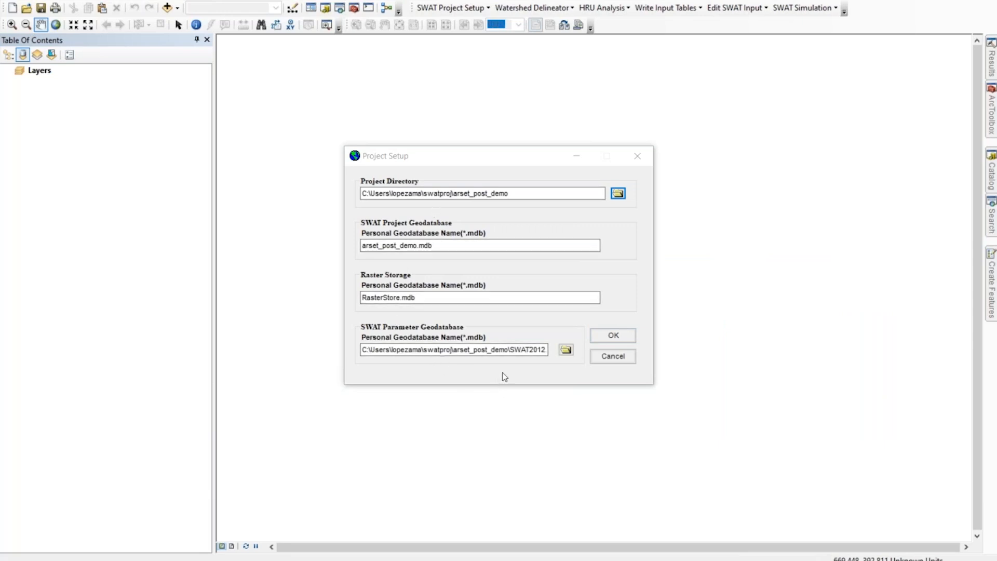
{"action": "left_click", "coordinate": [603, 337]}
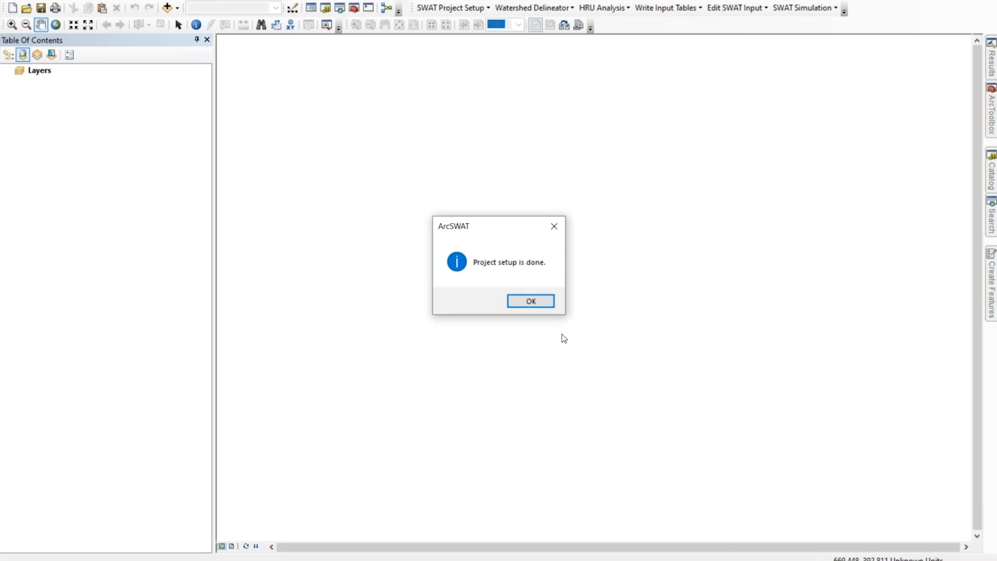
{"action": "left_click", "coordinate": [540, 302]}
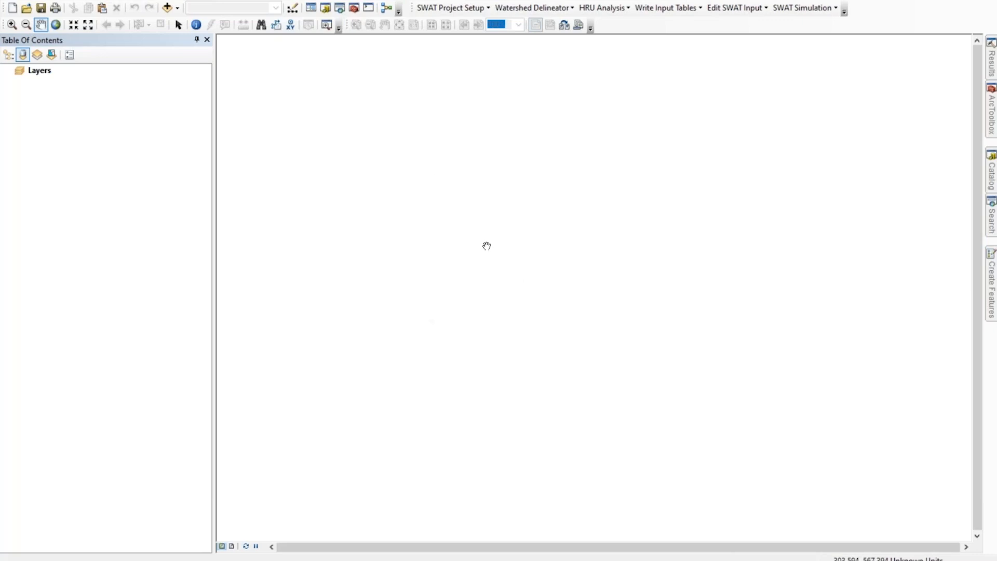
Switch to File Explorer and open the arset_post_demo folder through the SWAT PROJ desktop shortcut
{"action": "left_click", "coordinate": [488, 8]}
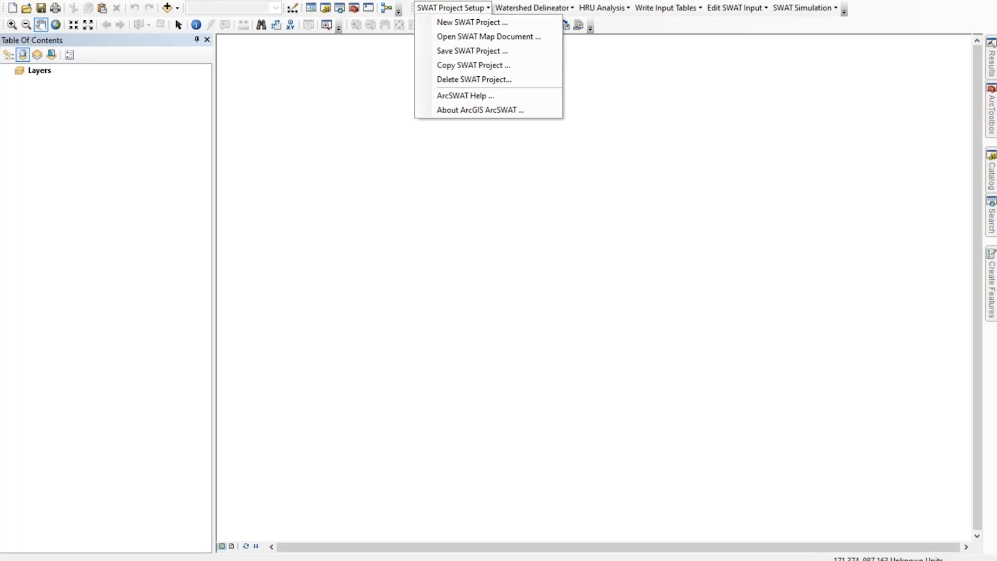
{"action": "left_click", "coordinate": [483, 9]}
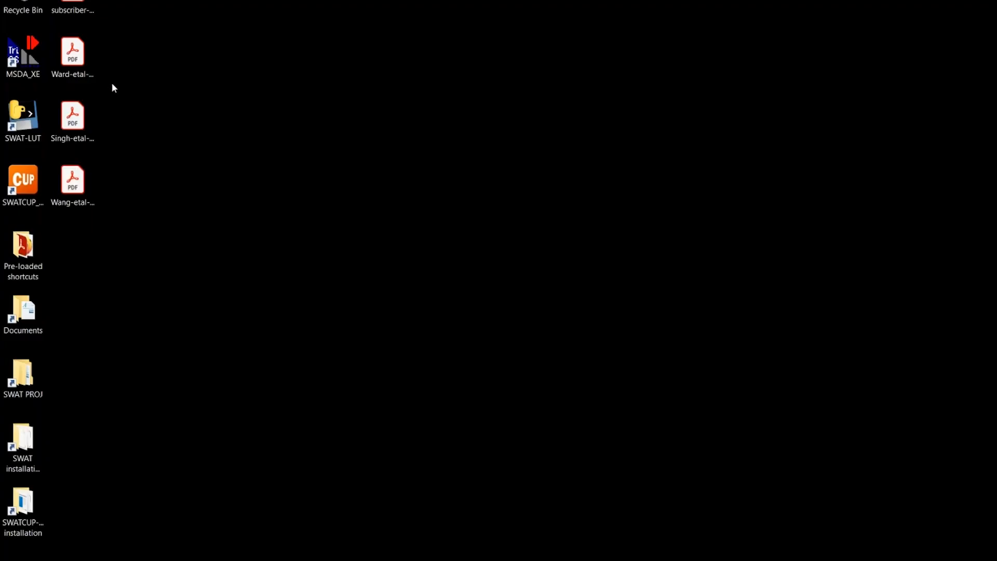
{"action": "double_click", "coordinate": [16, 381]}
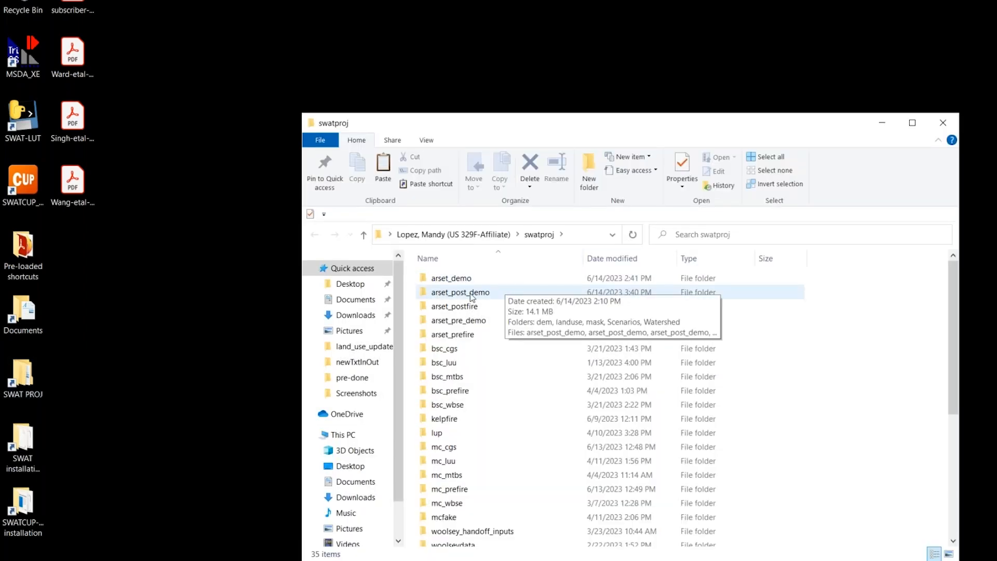
{"action": "double_click", "coordinate": [488, 294]}
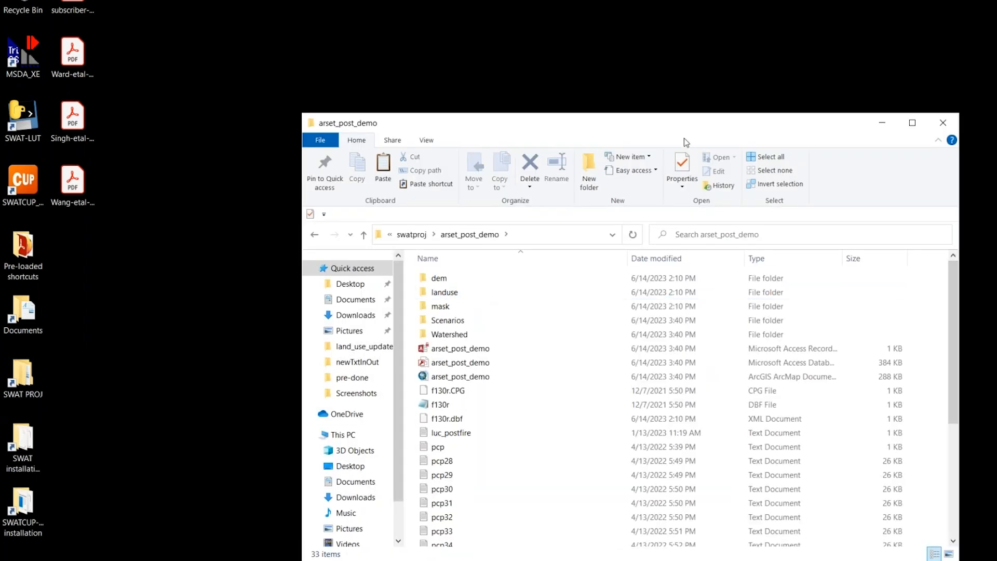
{"action": "left_click_drag", "start_coordinate": [705, 125], "coordinate": [707, 15]}
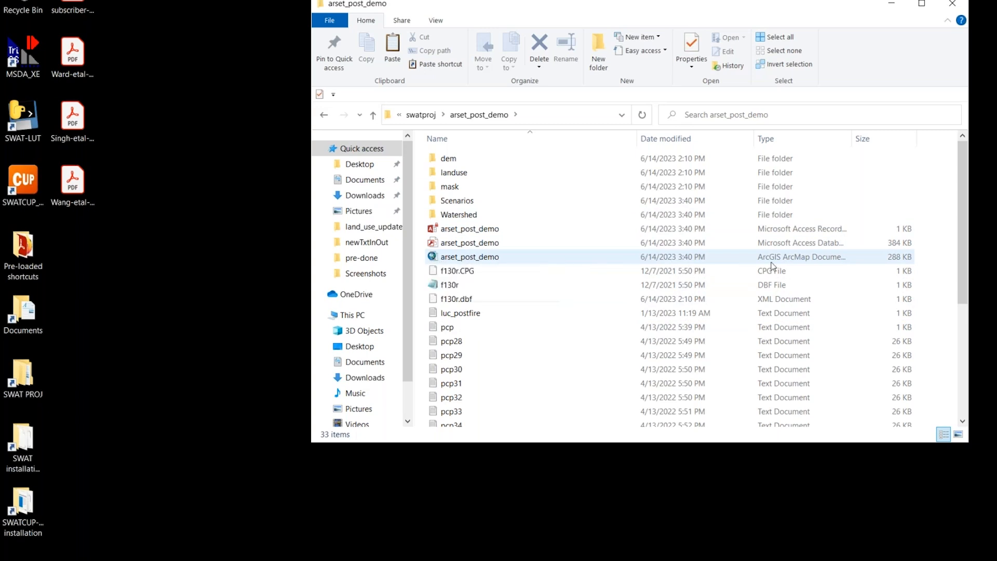
Examine the arset_post_demo map document, its Access database and the SWAT2012 database, and return to ArcMap
{"action": "left_click", "coordinate": [445, 257]}
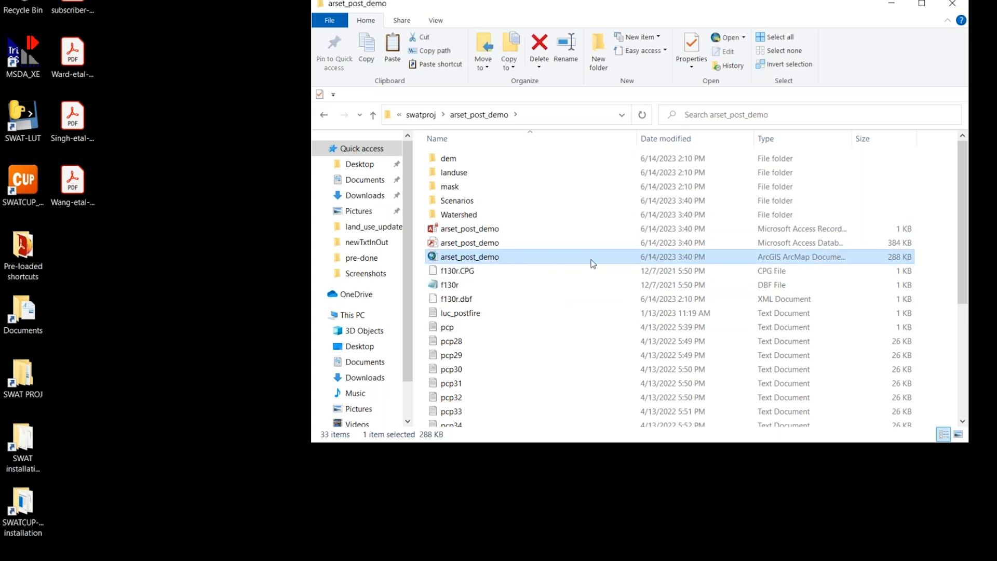
{"action": "left_click", "coordinate": [453, 244]}
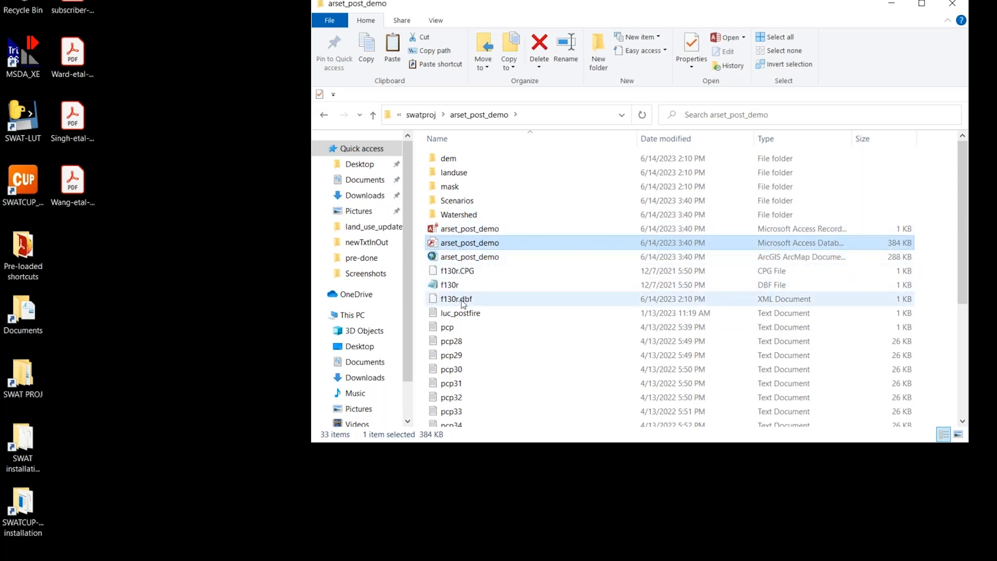
{"action": "scroll", "coordinate": [464, 319], "scroll_direction": "down", "scroll_amount": 5}
{"action": "left_click", "coordinate": [469, 293]}
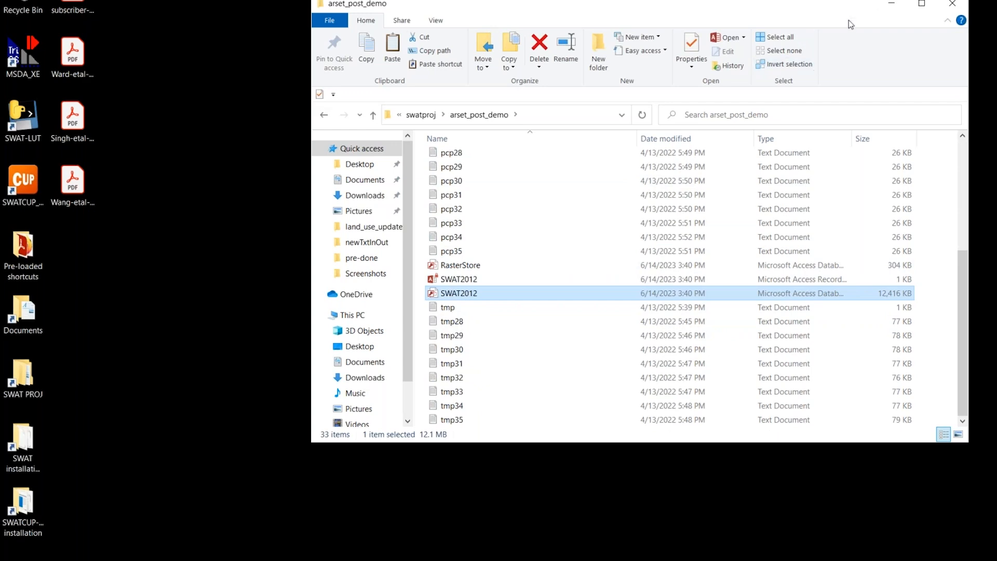
{"action": "left_click", "coordinate": [891, 4]}
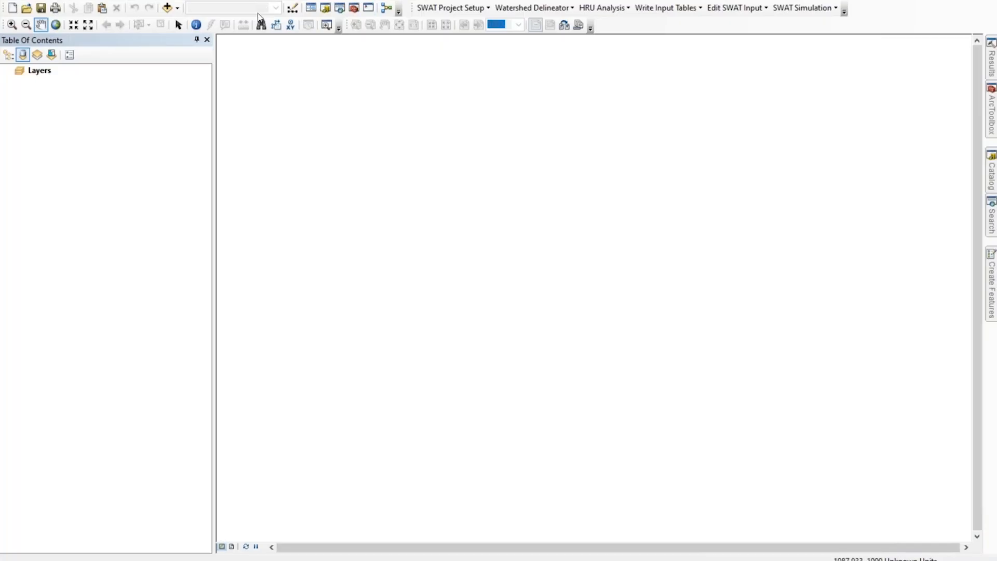
Load dem119120_nadfel.tif from disk, in arset_post_demo's dem folder, as the DEM for automatic watershed delineation, and move the dialog clear of the raster
{"action": "left_click", "coordinate": [485, 10]}
{"action": "mouse_move", "coordinate": [554, 9]}
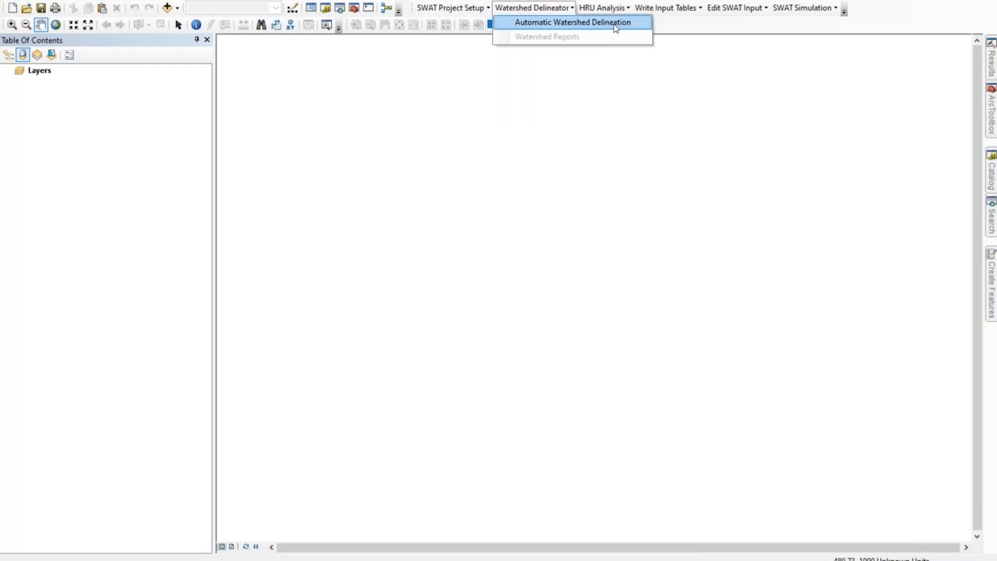
{"action": "left_click", "coordinate": [525, 25]}
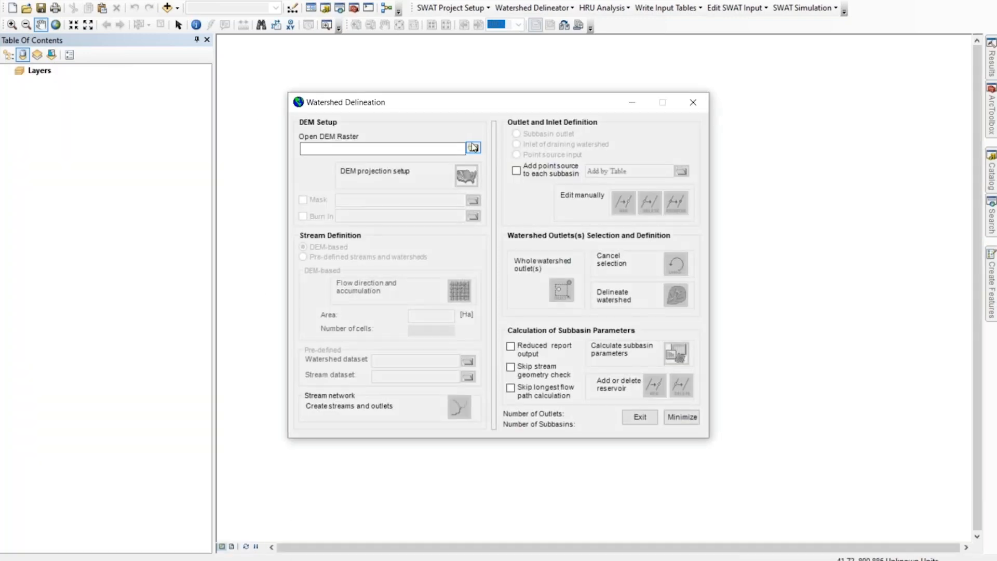
{"action": "left_click", "coordinate": [473, 147]}
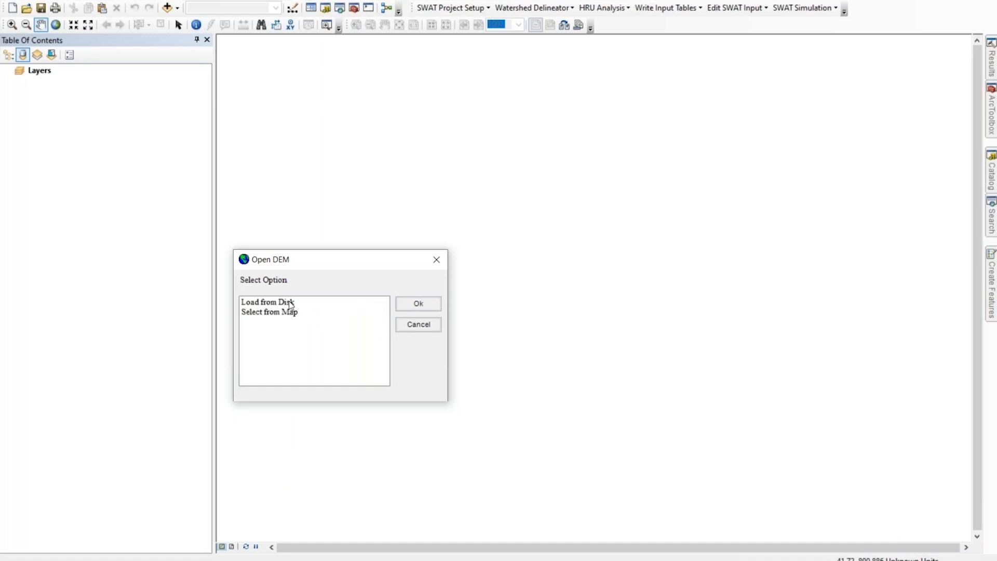
{"action": "left_click", "coordinate": [289, 303]}
{"action": "left_click", "coordinate": [433, 303]}
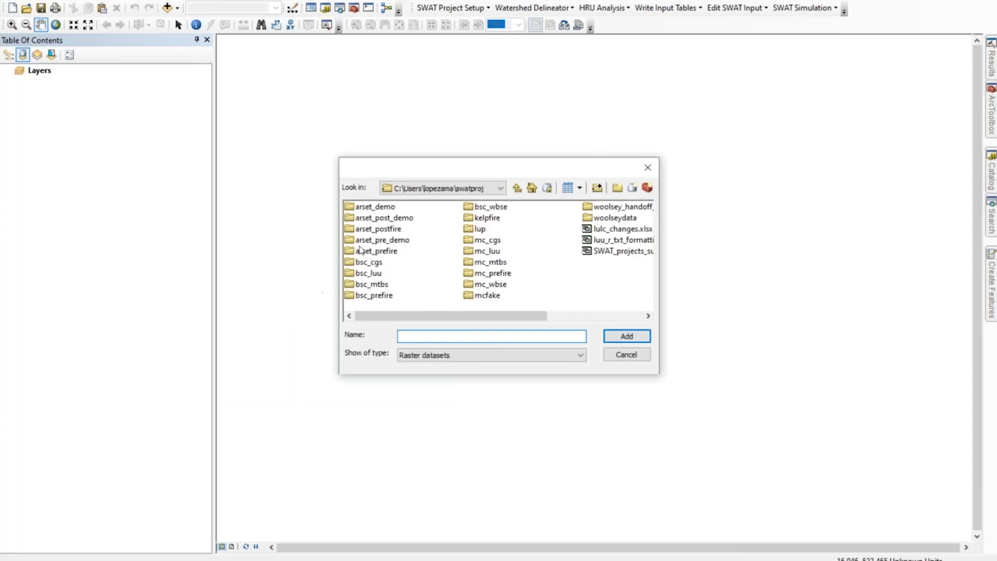
{"action": "double_click", "coordinate": [384, 219]}
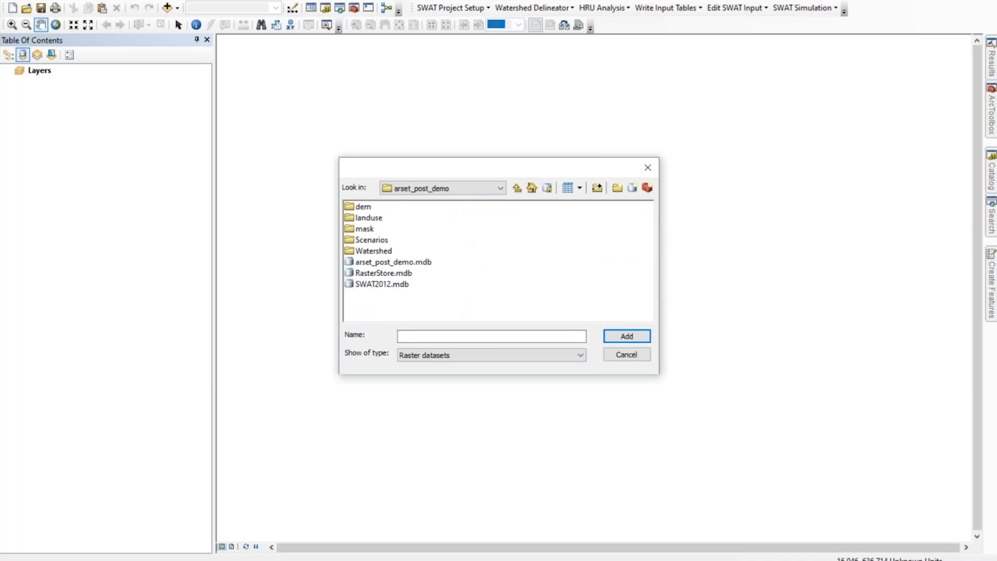
{"action": "double_click", "coordinate": [362, 207]}
{"action": "left_click", "coordinate": [386, 208]}
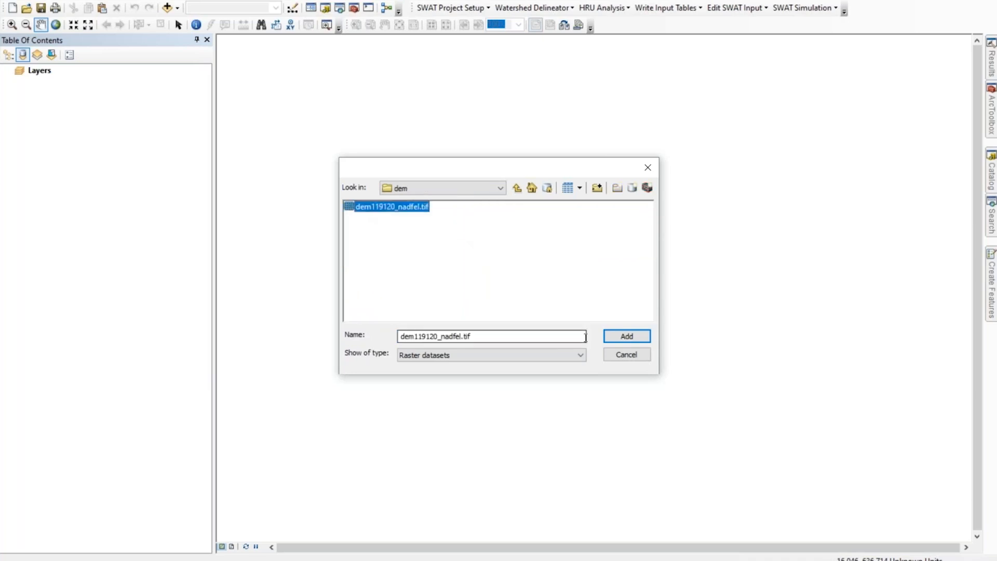
{"action": "left_click", "coordinate": [615, 335]}
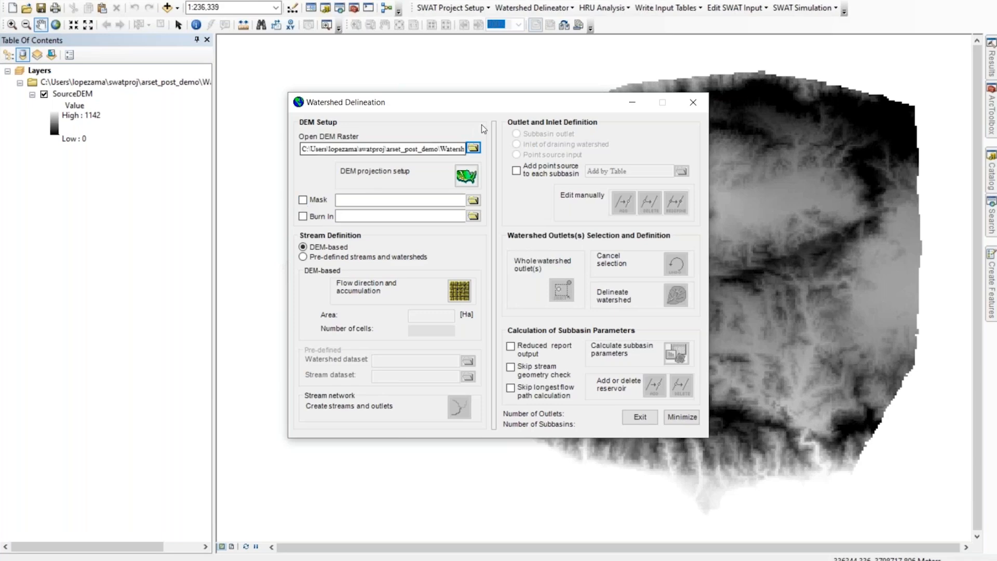
{"action": "left_click_drag", "start_coordinate": [485, 99], "coordinate": [477, 67]}
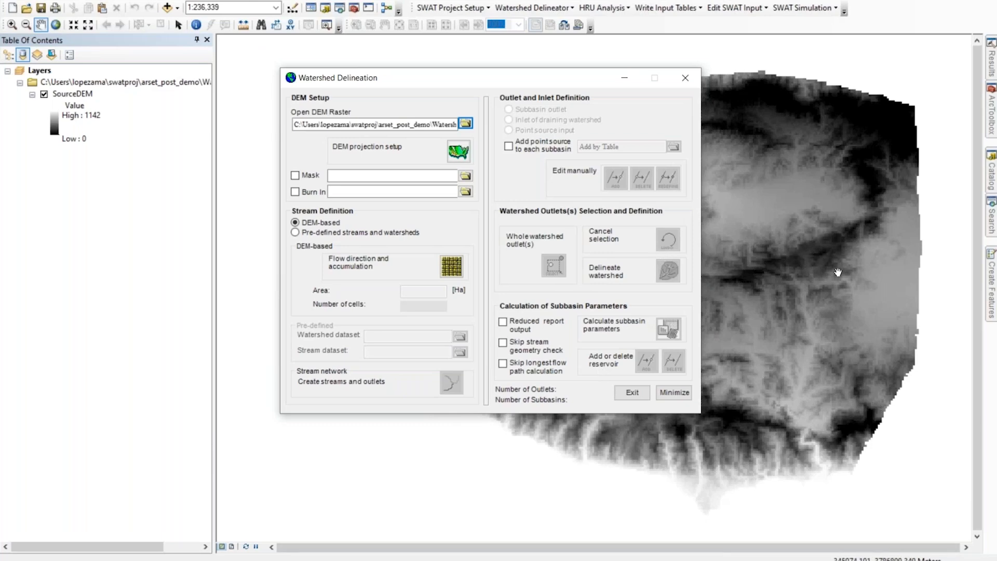
{"action": "left_click_drag", "start_coordinate": [538, 68], "coordinate": [393, 120]}
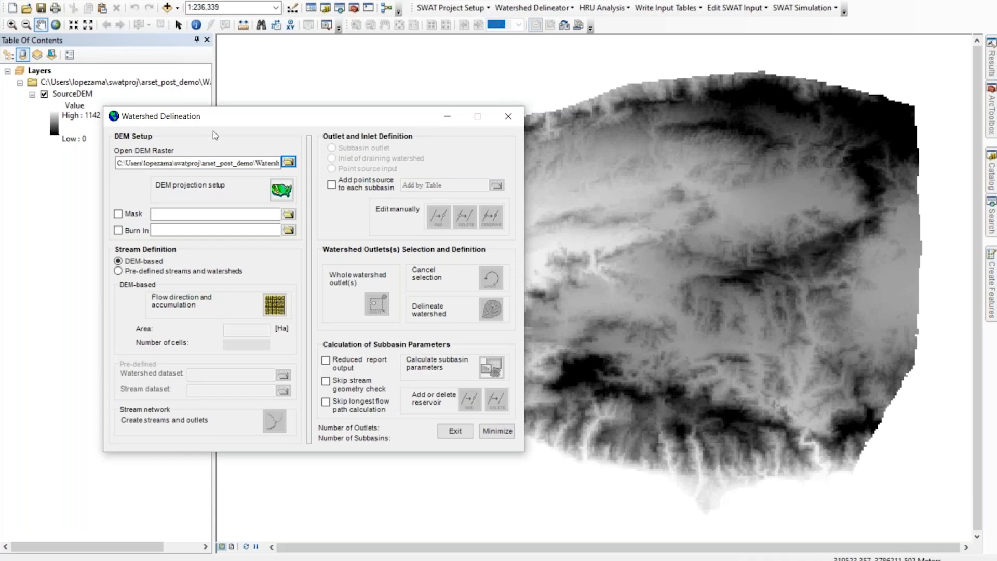
Enable the mask for watershed delineation and load mcmask from disk, in arset_post_demo's mask folder
{"action": "left_click_drag", "start_coordinate": [274, 116], "coordinate": [447, 62]}
{"action": "left_click", "coordinate": [290, 159]}
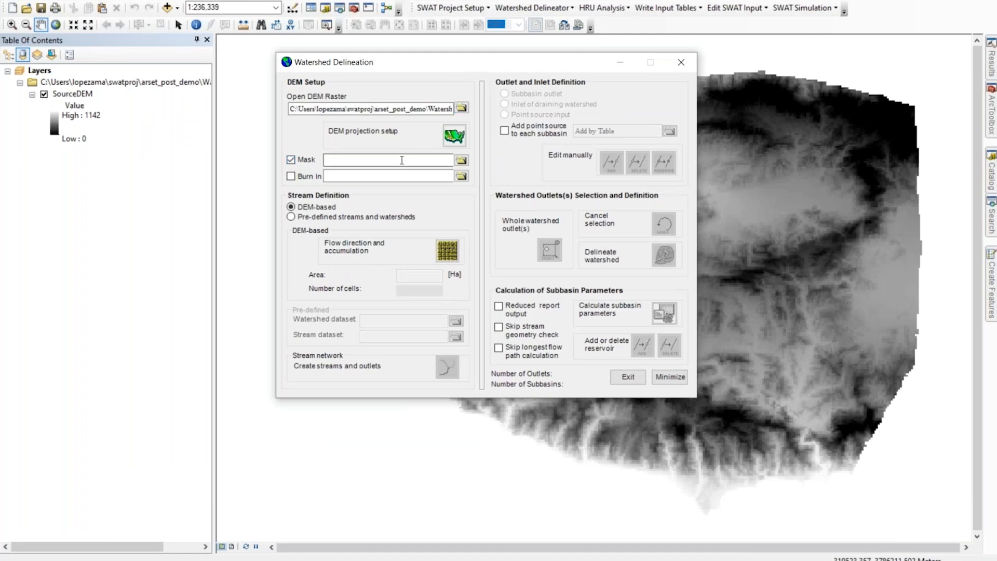
{"action": "left_click", "coordinate": [462, 161]}
{"action": "left_click", "coordinate": [256, 302]}
{"action": "left_click", "coordinate": [418, 306]}
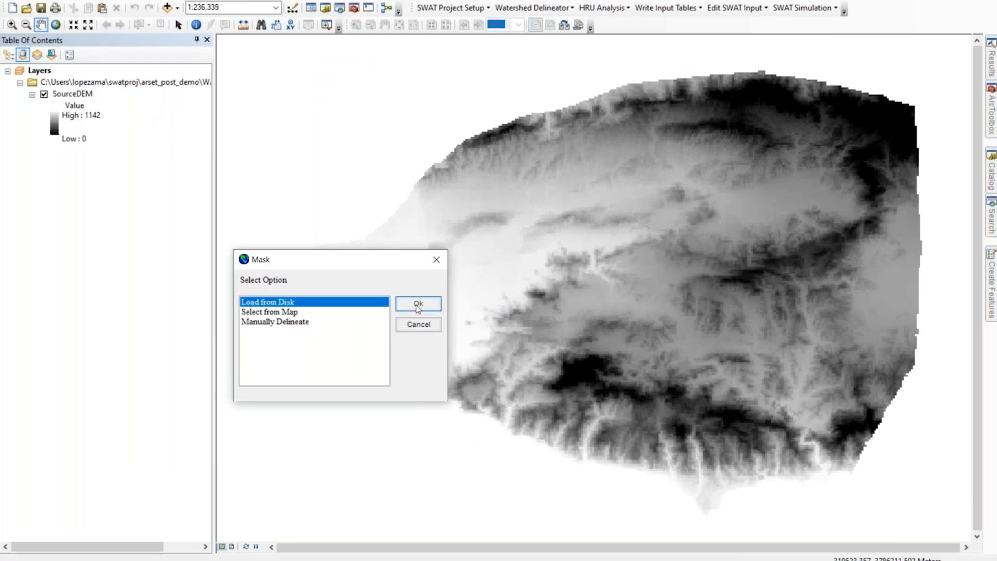
{"action": "left_click", "coordinate": [518, 188]}
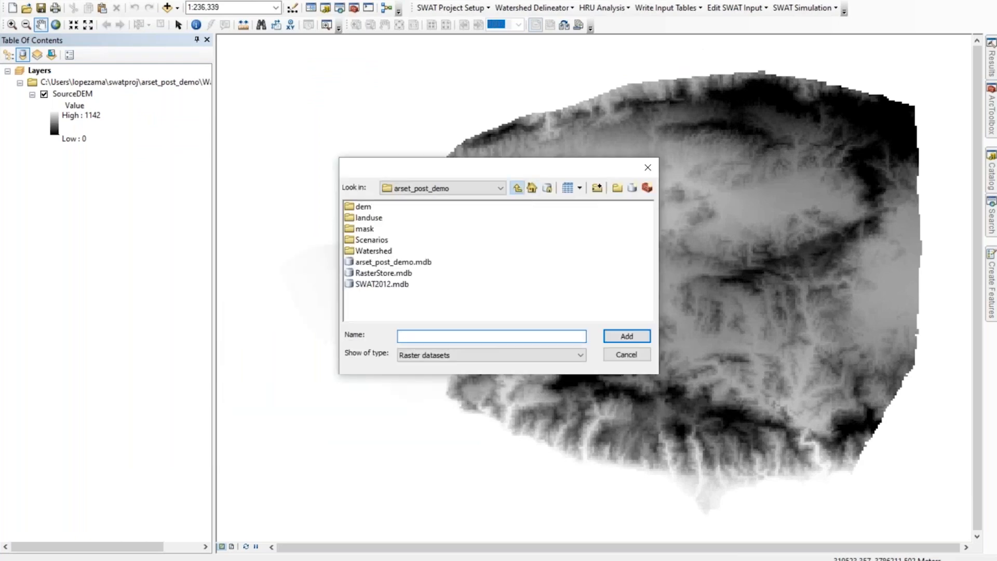
{"action": "double_click", "coordinate": [368, 229]}
{"action": "left_click", "coordinate": [368, 206]}
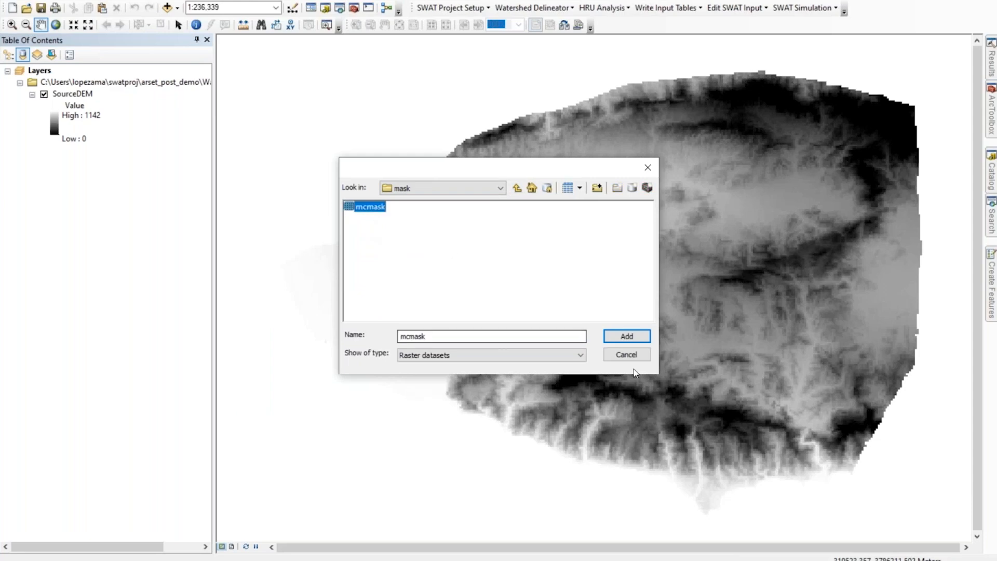
{"action": "left_click", "coordinate": [627, 337]}
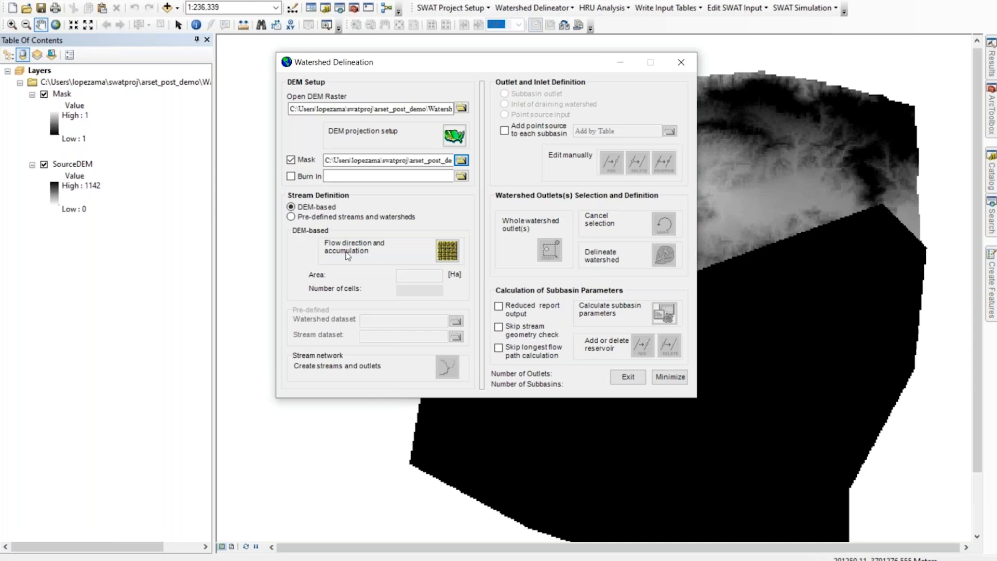
Compute flow direction and accumulation from the DEM, and set the stream definition area to 250 ha
{"action": "left_click", "coordinate": [445, 256]}
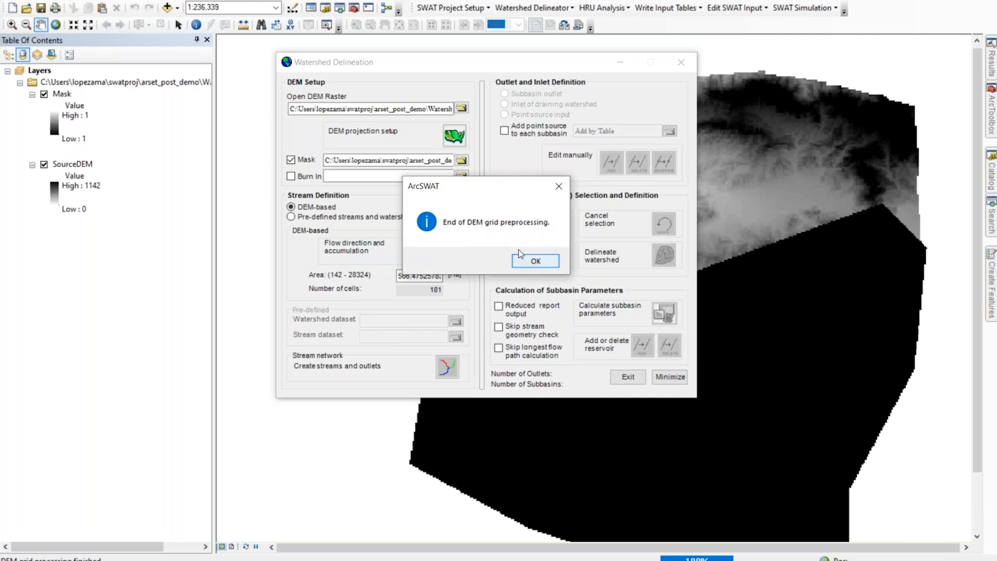
{"action": "left_click", "coordinate": [535, 261]}
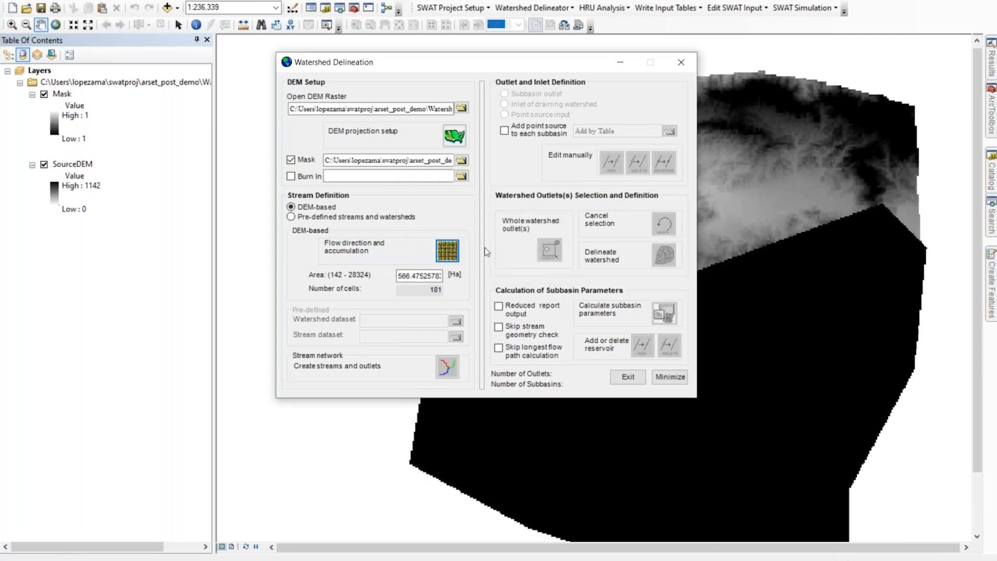
{"action": "left_click_drag", "start_coordinate": [399, 276], "coordinate": [326, 277]}
{"action": "left_click", "coordinate": [416, 276]}
{"action": "left_click", "coordinate": [403, 277]}
{"action": "left_click_drag", "start_coordinate": [398, 276], "coordinate": [423, 281]}
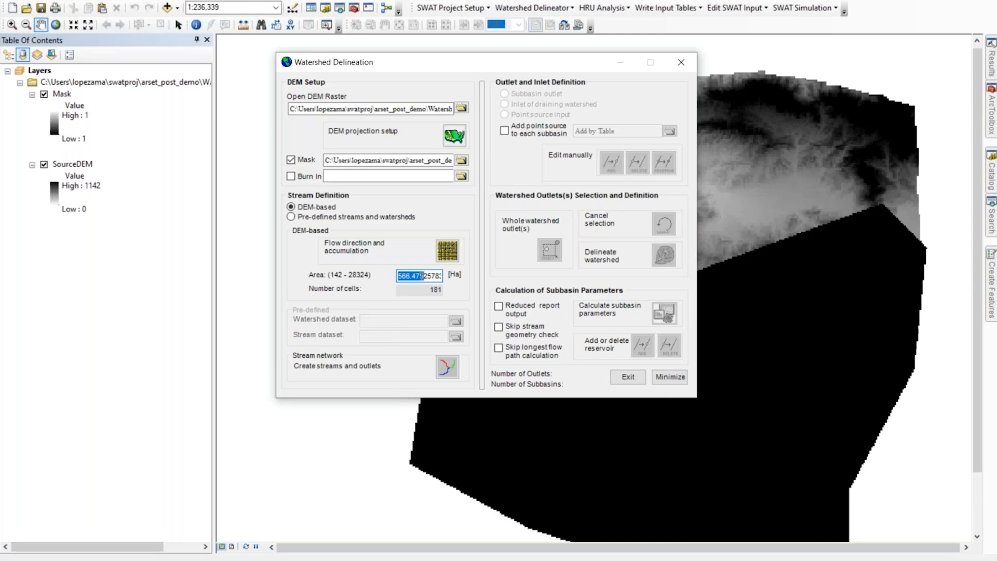
{"action": "left_click", "coordinate": [405, 275]}
{"action": "left_click_drag", "start_coordinate": [399, 276], "coordinate": [478, 277]}
{"action": "type", "text": "250"}
{"action": "double_click", "coordinate": [439, 276]}
{"action": "left_click", "coordinate": [428, 276]}
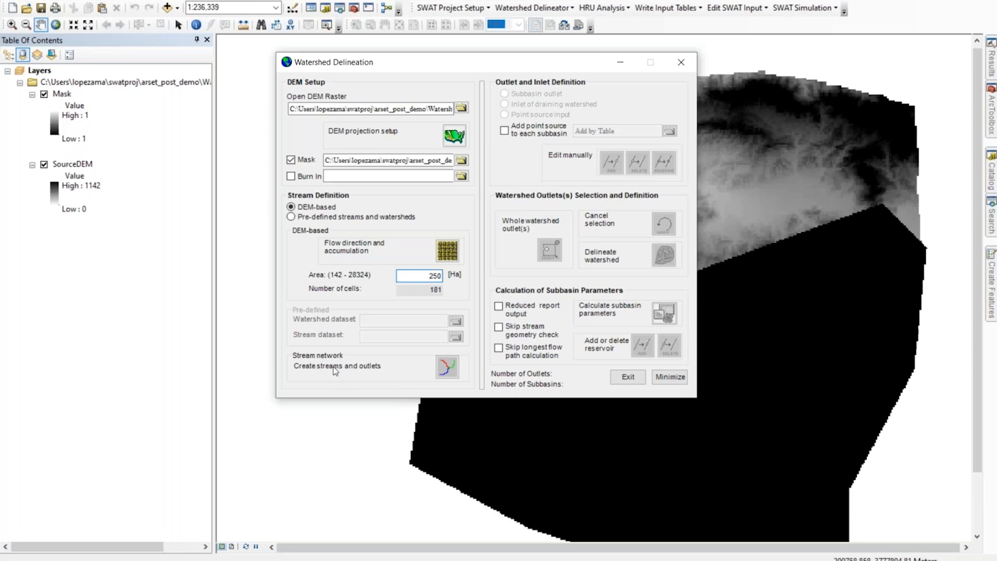
Create the stream network and its outlets, and reposition the delineation dialog over the map
{"action": "left_click", "coordinate": [446, 369]}
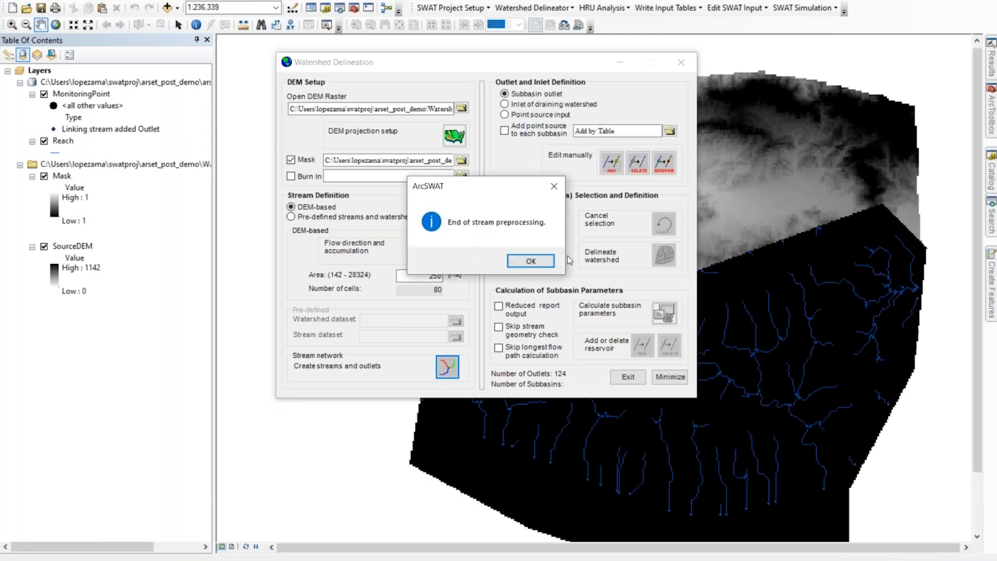
{"action": "left_click", "coordinate": [529, 260]}
{"action": "left_click_drag", "start_coordinate": [533, 71], "coordinate": [417, 38]}
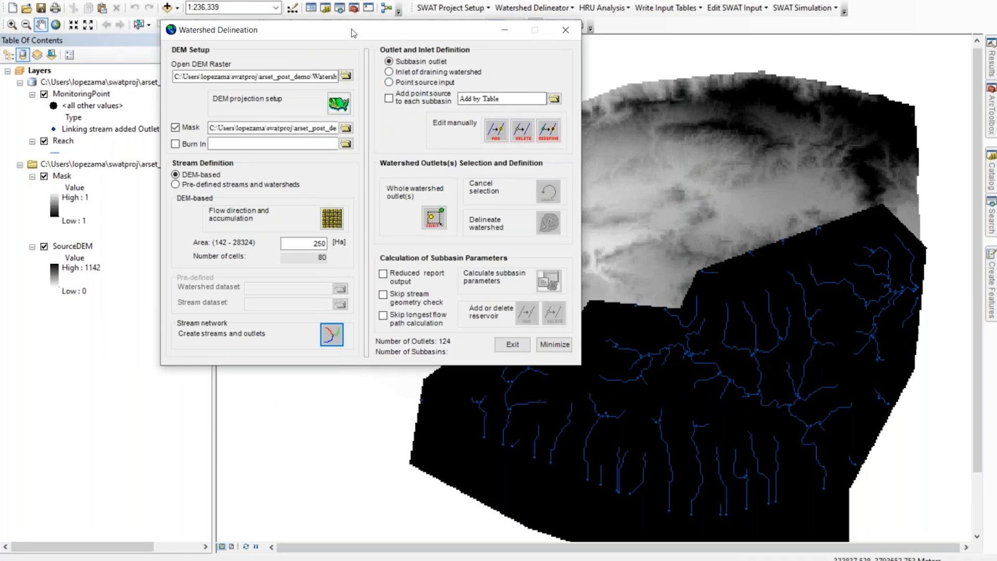
{"action": "left_click_drag", "start_coordinate": [355, 35], "coordinate": [461, 54]}
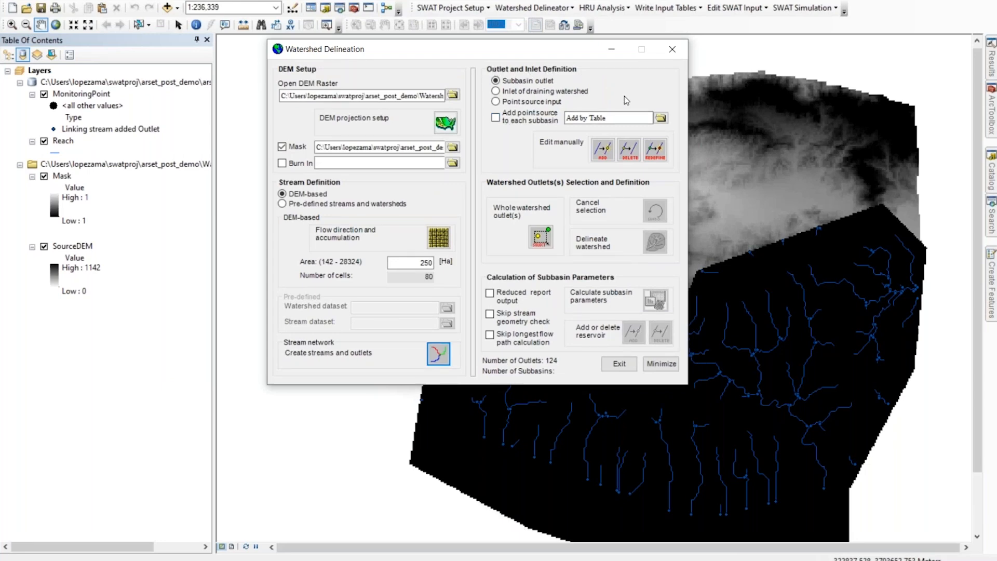
Add subbasin outlets from the table f130r.dbf in the arset_post_demo folder, and bring the delineation dialog back up
{"action": "left_click", "coordinate": [661, 119]}
{"action": "left_click", "coordinate": [661, 119]}
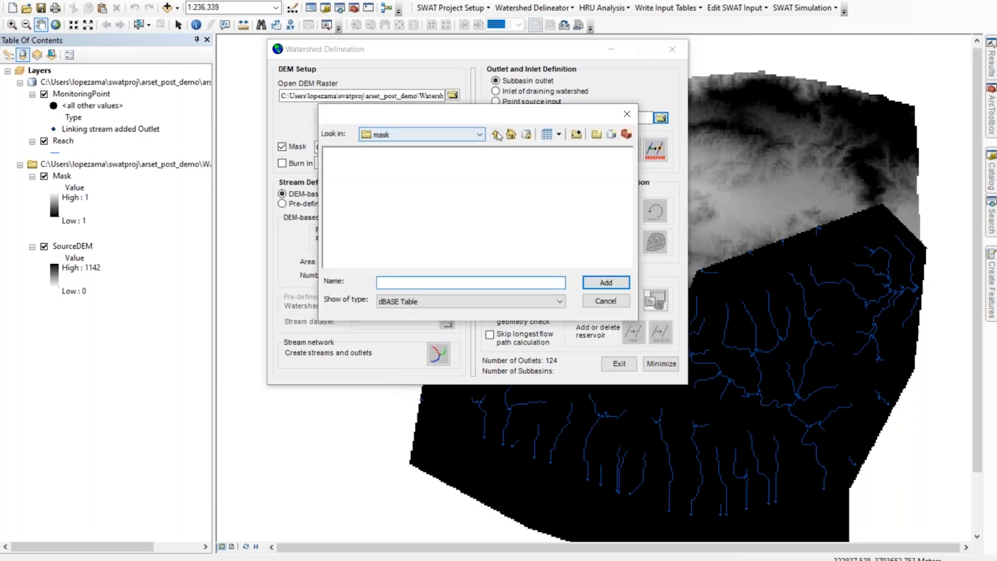
{"action": "left_click", "coordinate": [496, 135]}
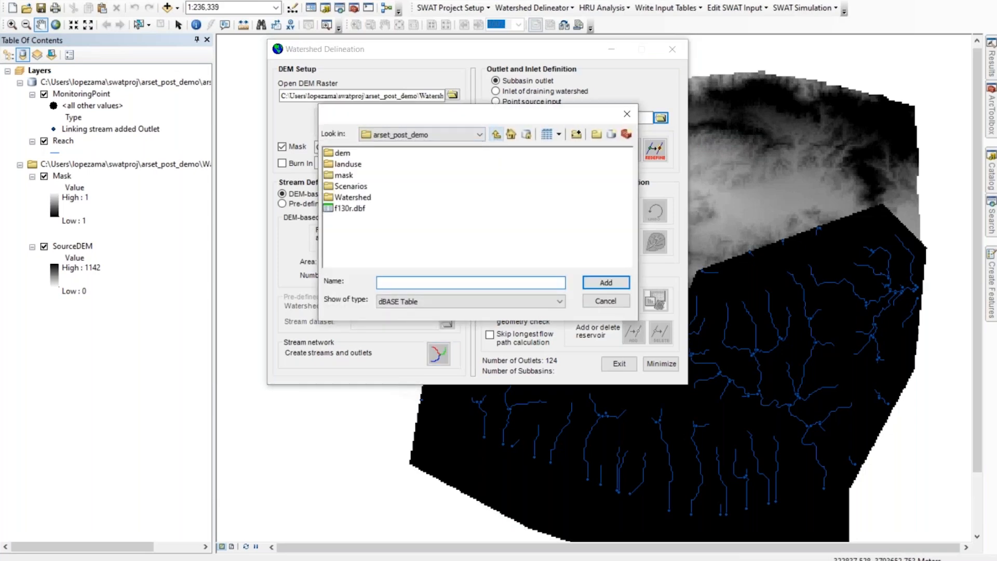
{"action": "left_click", "coordinate": [346, 208]}
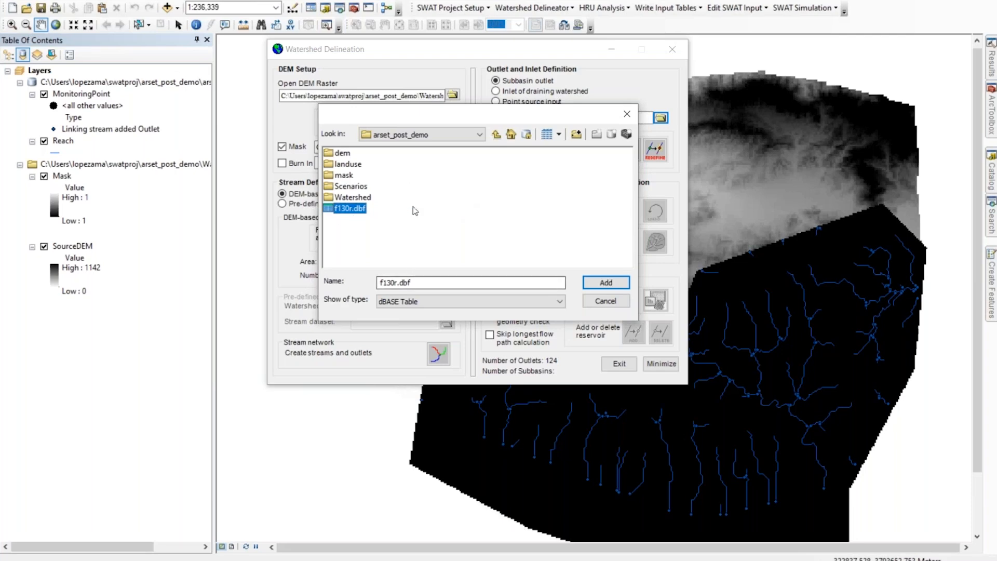
{"action": "left_click", "coordinate": [606, 283]}
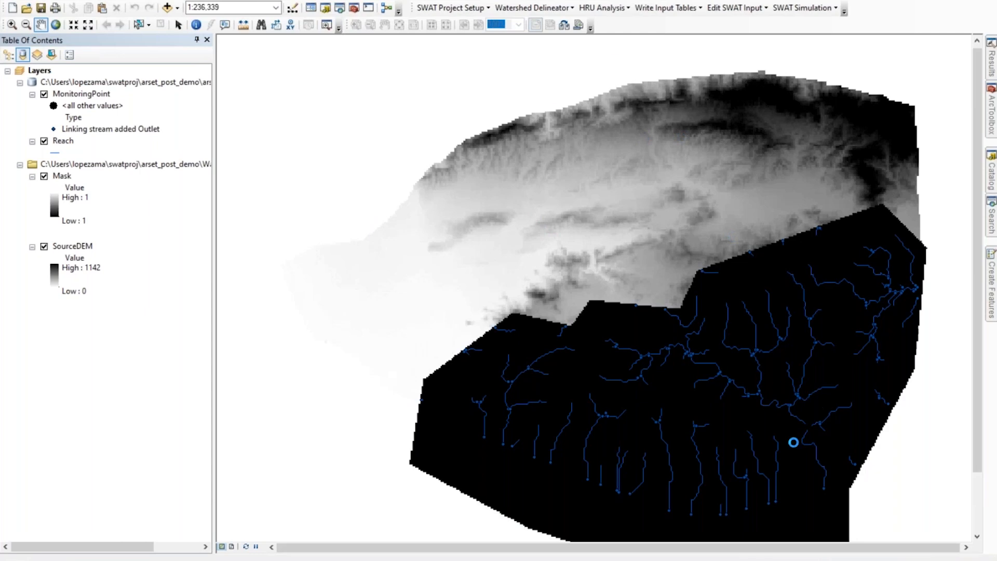
{"action": "left_click", "coordinate": [556, 301]}
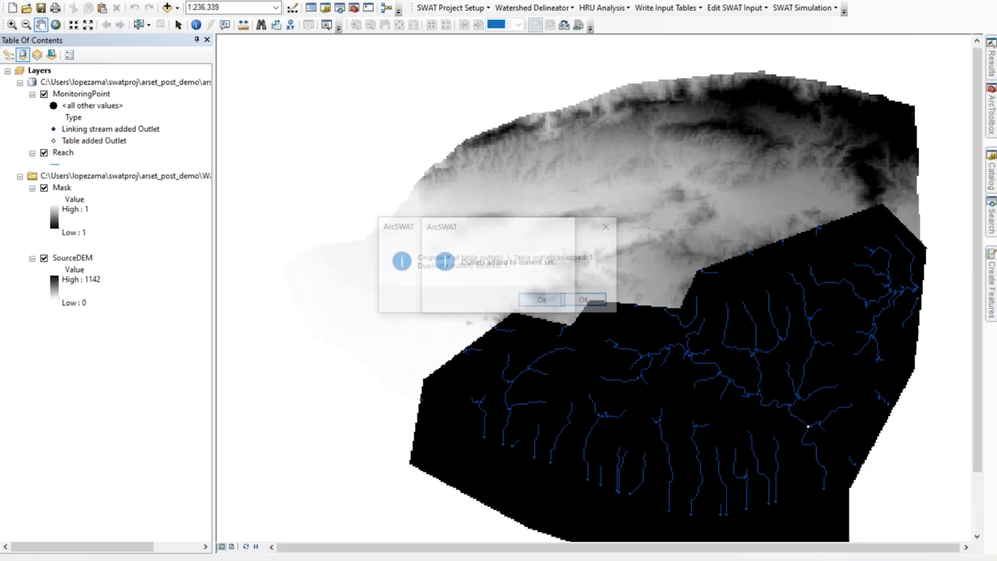
{"action": "left_click", "coordinate": [600, 307]}
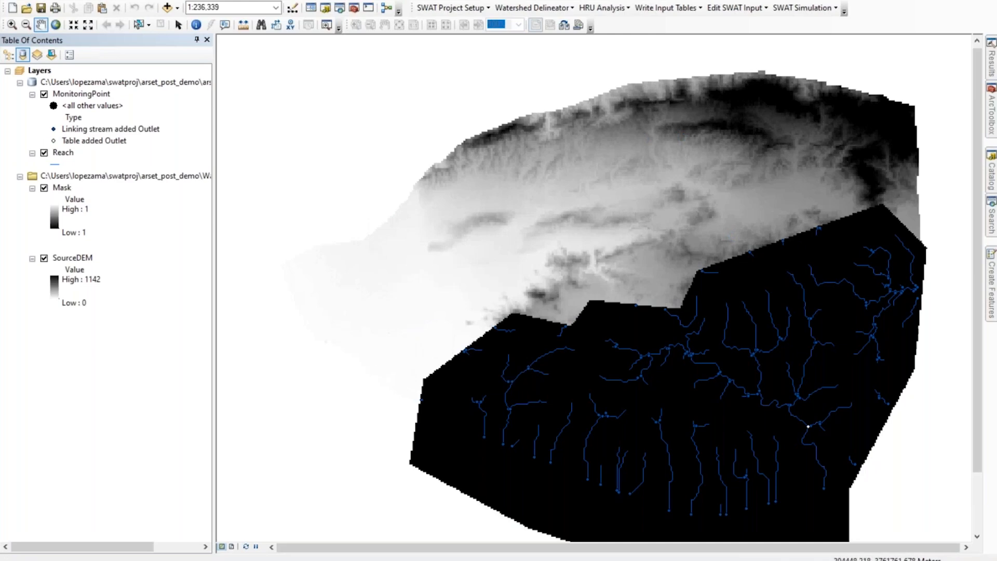
{"action": "mouse_move", "coordinate": [268, 560]}
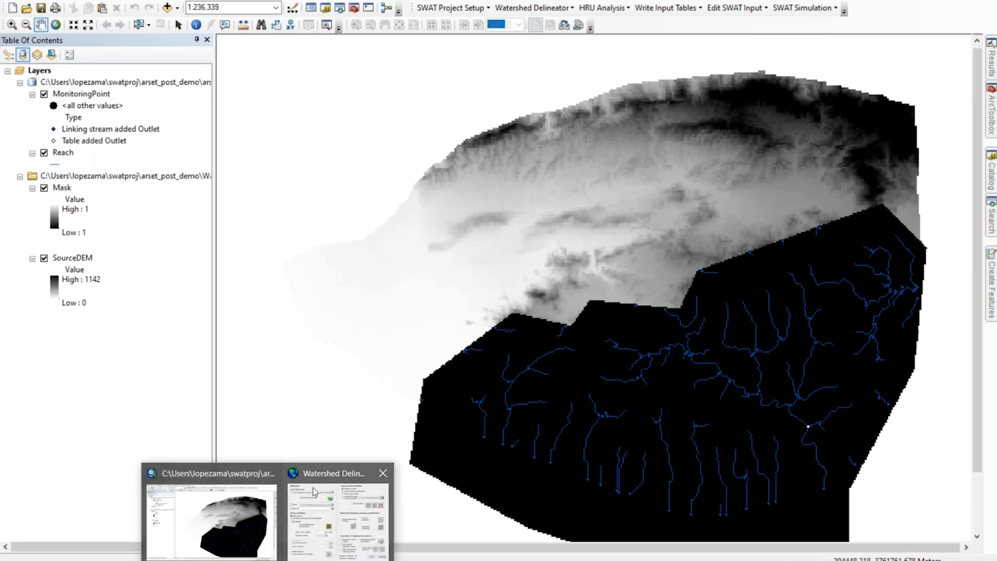
{"action": "left_click", "coordinate": [337, 514]}
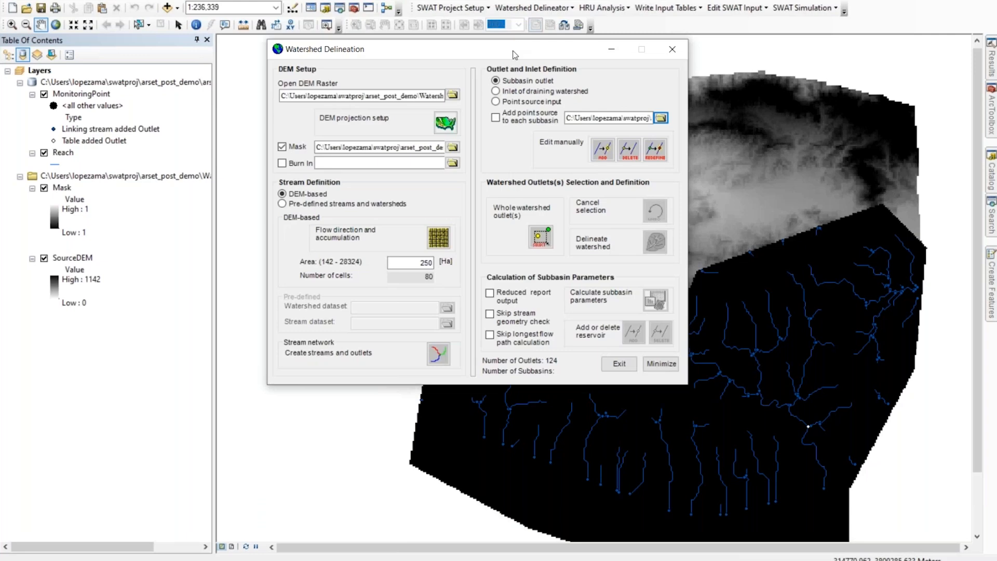
Select the outlet at the downstream end of the southeastern main reach as the whole watershed outlet
{"action": "mouse_move", "coordinate": [517, 50]}
{"action": "left_mouse_down"}
{"action": "mouse_move", "coordinate": [555, 78]}
{"action": "mouse_move", "coordinate": [502, 51]}
{"action": "left_mouse_up"}
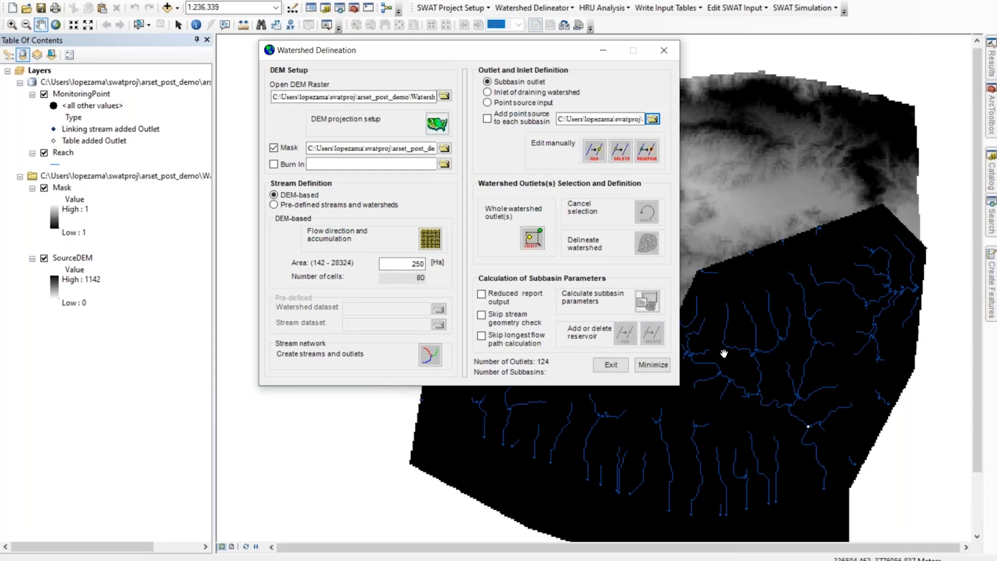
{"action": "left_click_drag", "start_coordinate": [532, 48], "coordinate": [375, 51]}
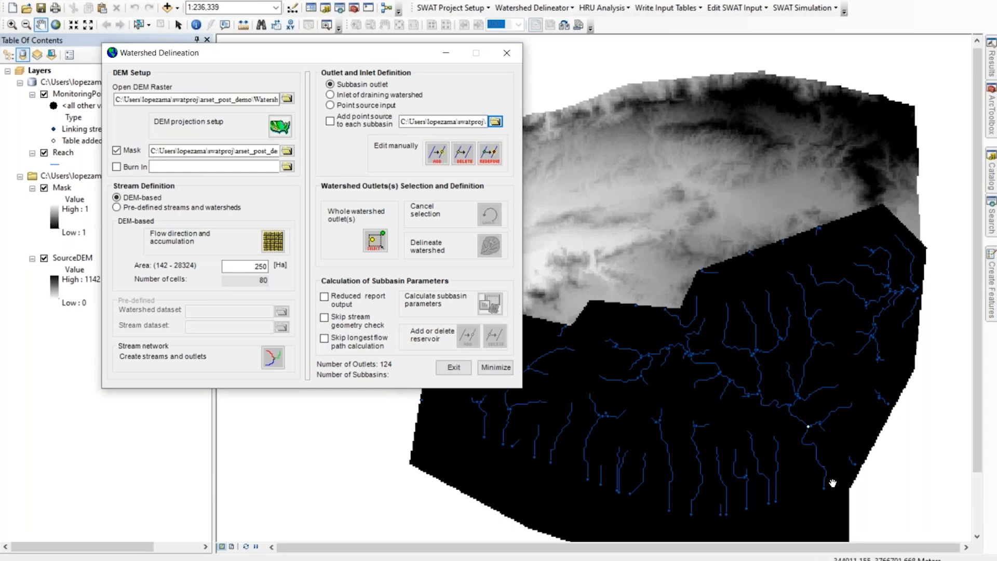
{"action": "left_click", "coordinate": [376, 241]}
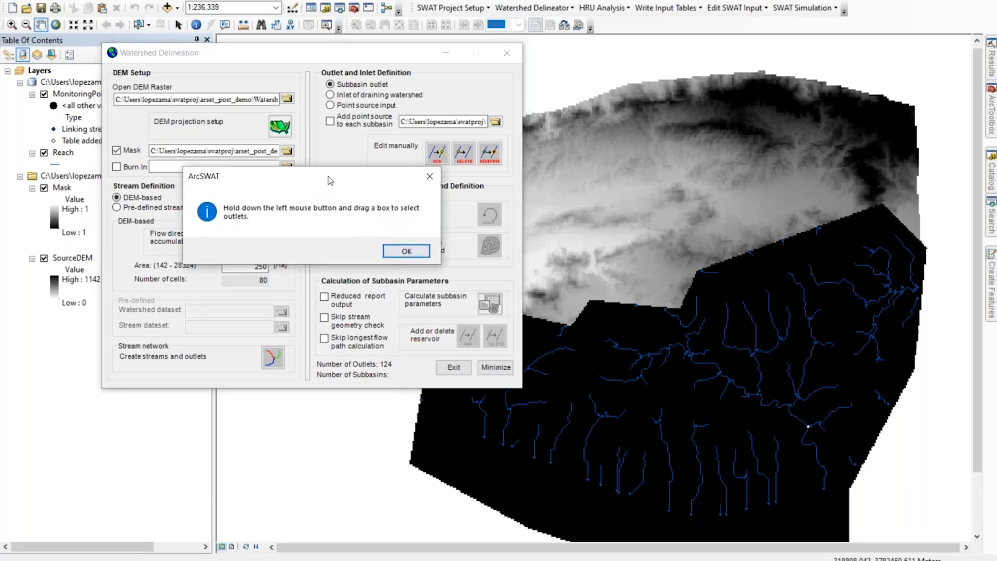
{"action": "left_click", "coordinate": [423, 252]}
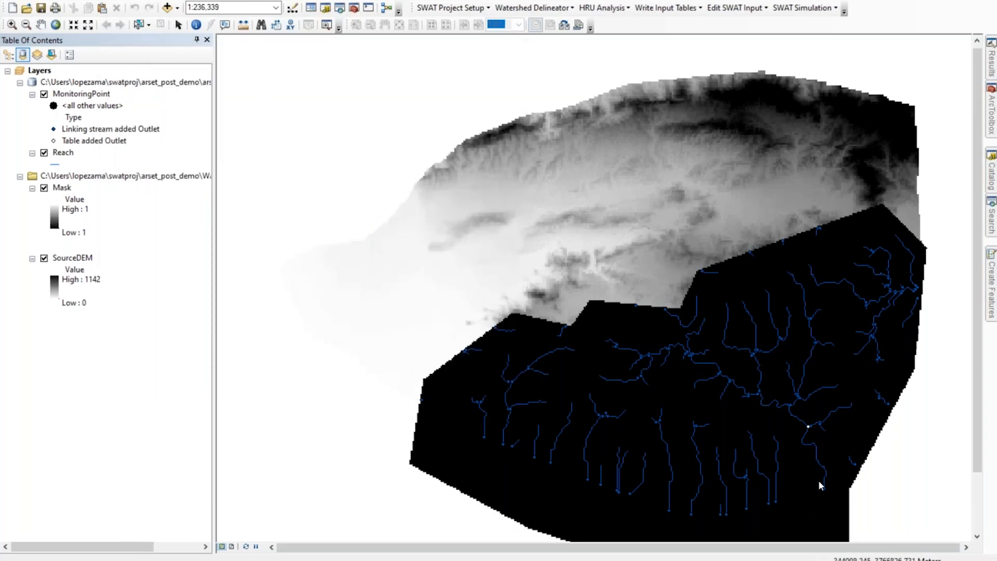
{"action": "left_click_drag", "start_coordinate": [817, 481], "coordinate": [831, 494]}
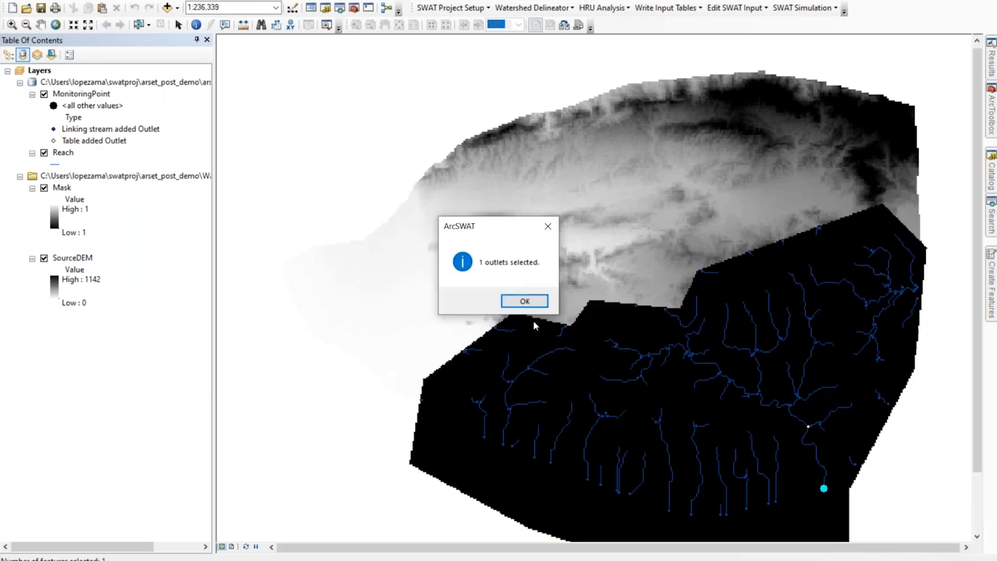
{"action": "left_click", "coordinate": [529, 302]}
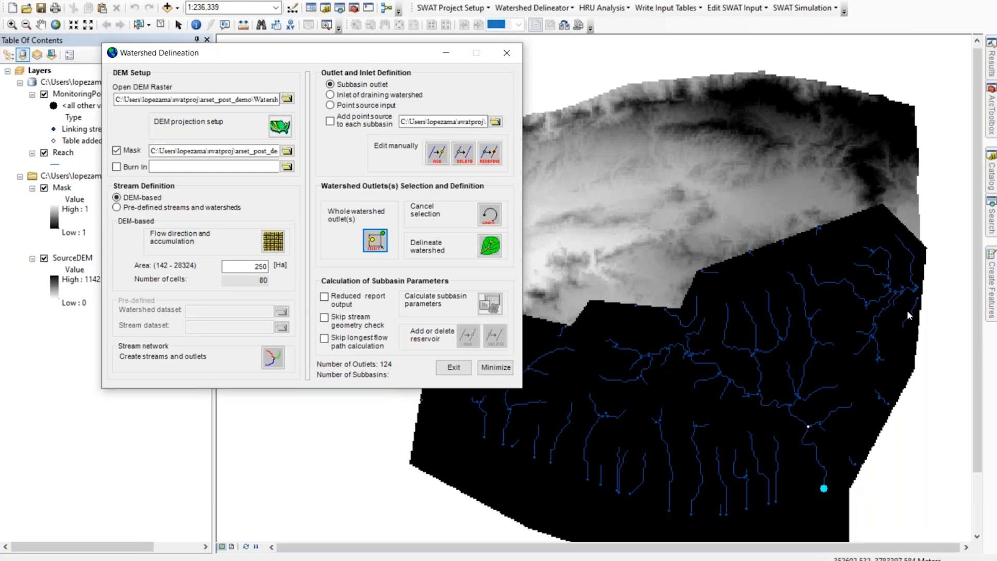
Delineate the watershed draining to the selected outlet, and move the dialog back toward the middle of the map
{"action": "left_click", "coordinate": [490, 246]}
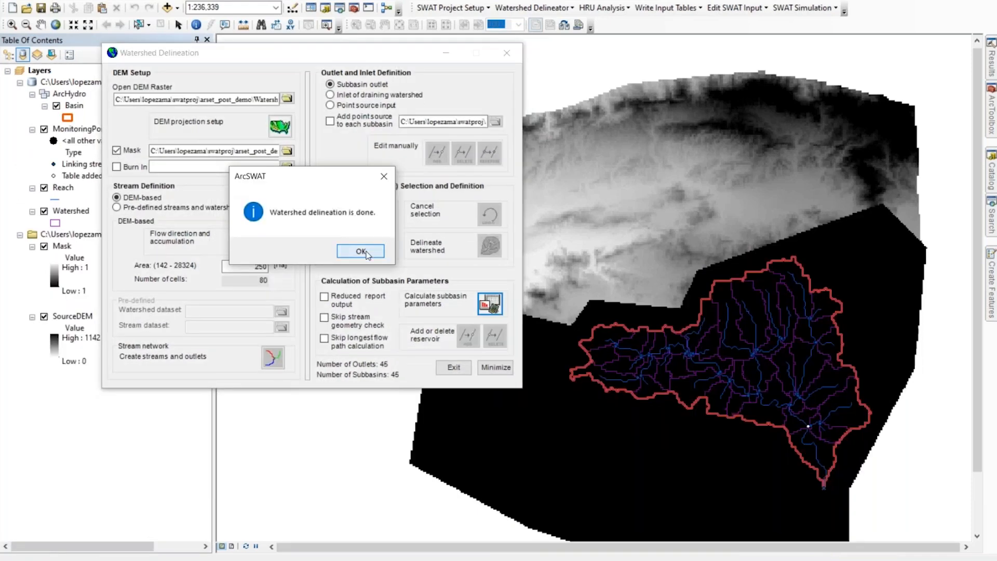
{"action": "left_click", "coordinate": [361, 251]}
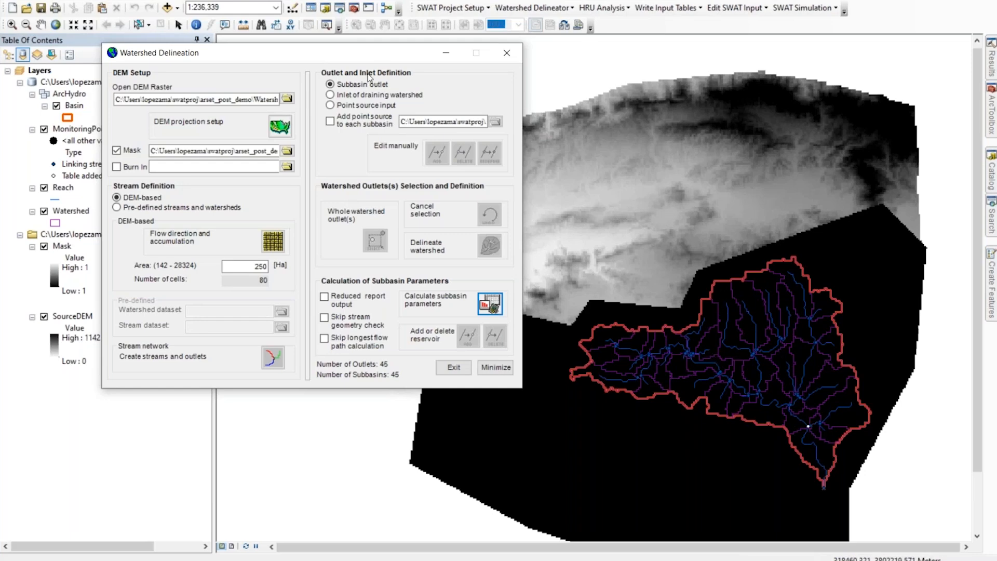
{"action": "left_click_drag", "start_coordinate": [388, 55], "coordinate": [522, 57]}
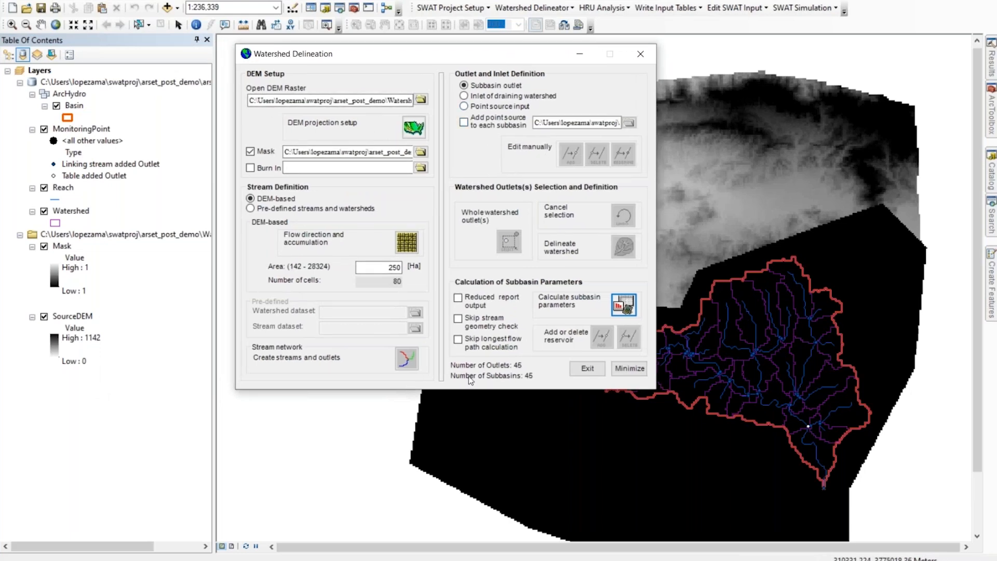
Calculate the subbasin parameters with full report output, geometry check and longest flow path, and bring the delineation dialog back up
{"action": "left_click", "coordinate": [626, 305]}
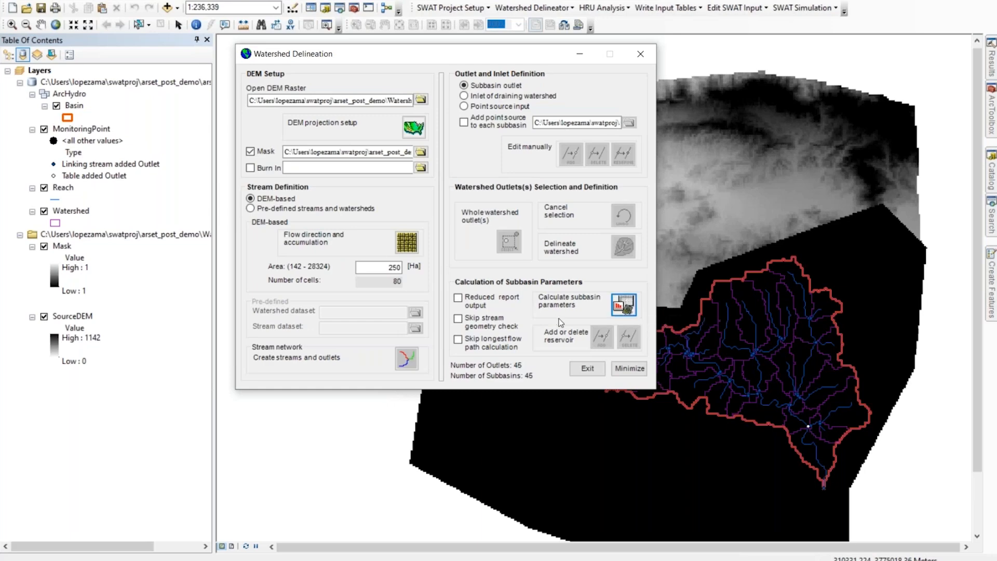
{"action": "left_click", "coordinate": [623, 308]}
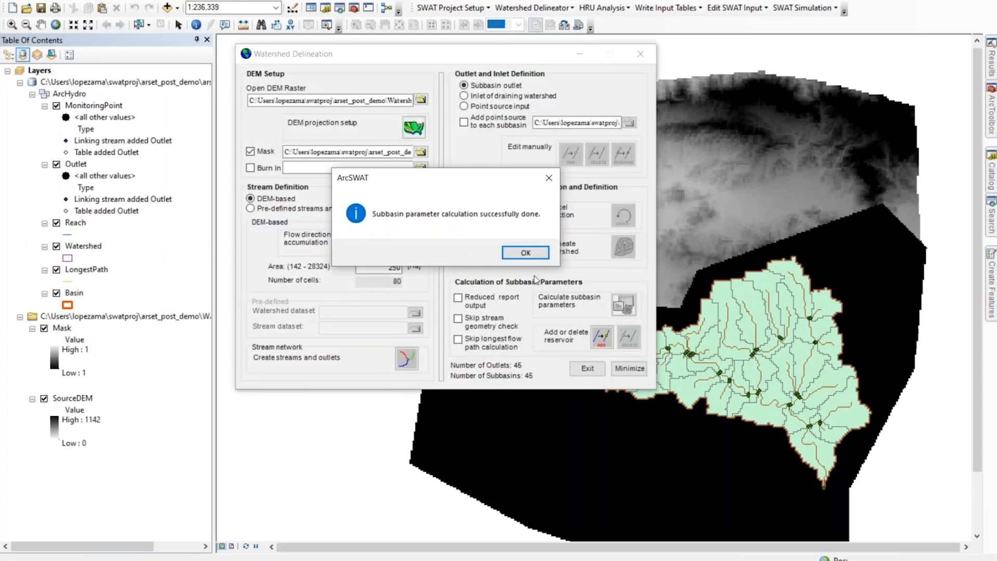
{"action": "left_click", "coordinate": [526, 253]}
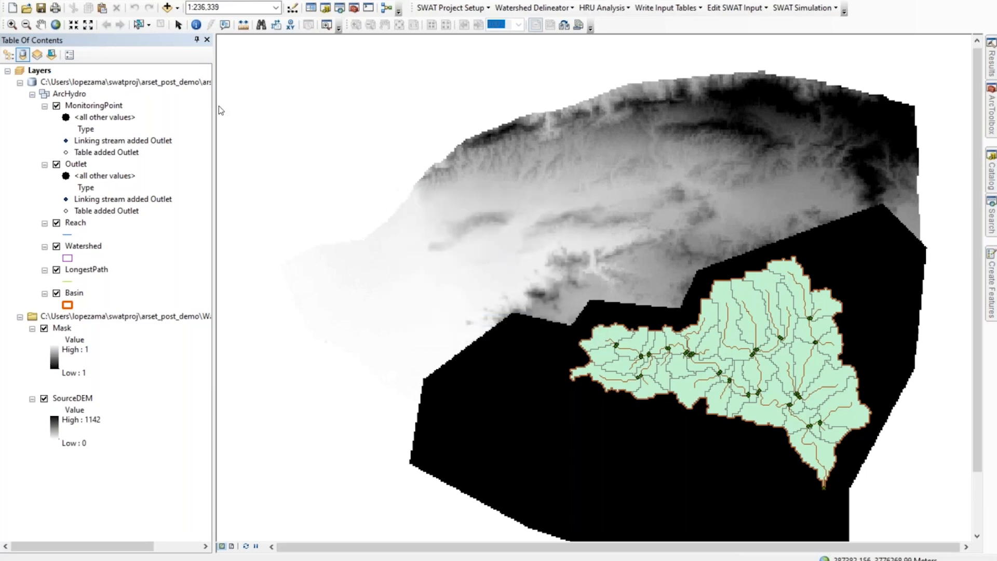
{"action": "mouse_move", "coordinate": [267, 560]}
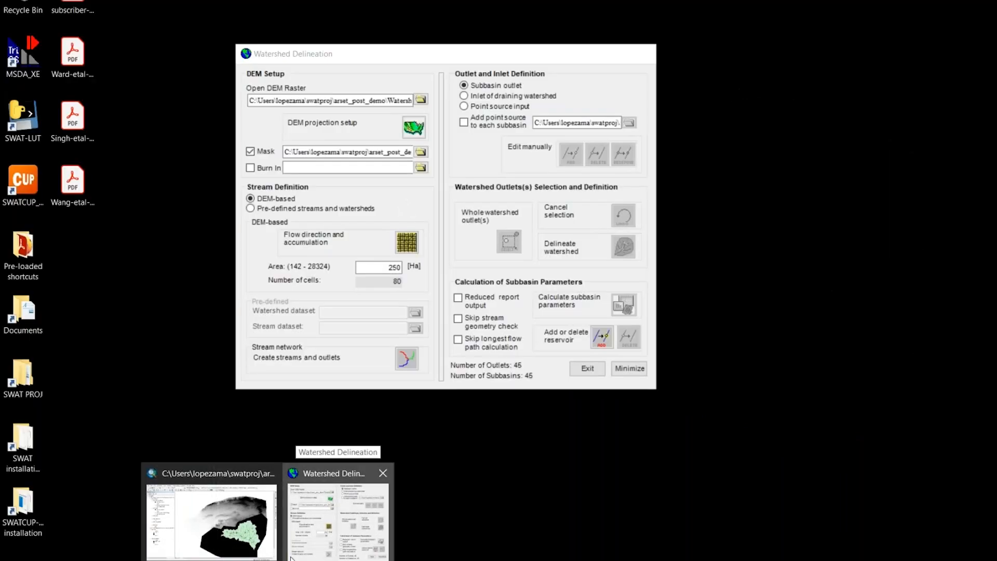
{"action": "left_click", "coordinate": [291, 557]}
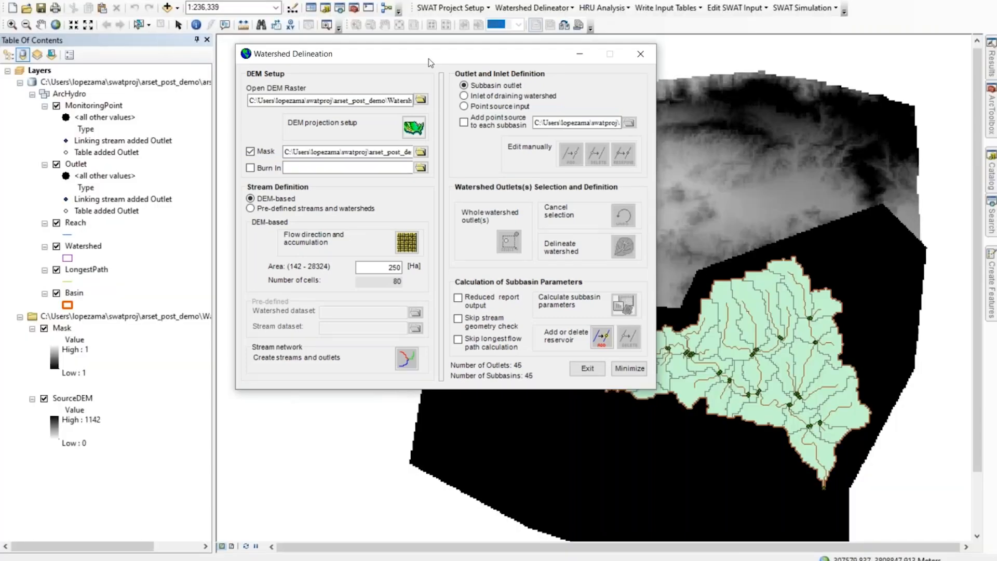
{"action": "left_click_drag", "start_coordinate": [426, 63], "coordinate": [489, 34]}
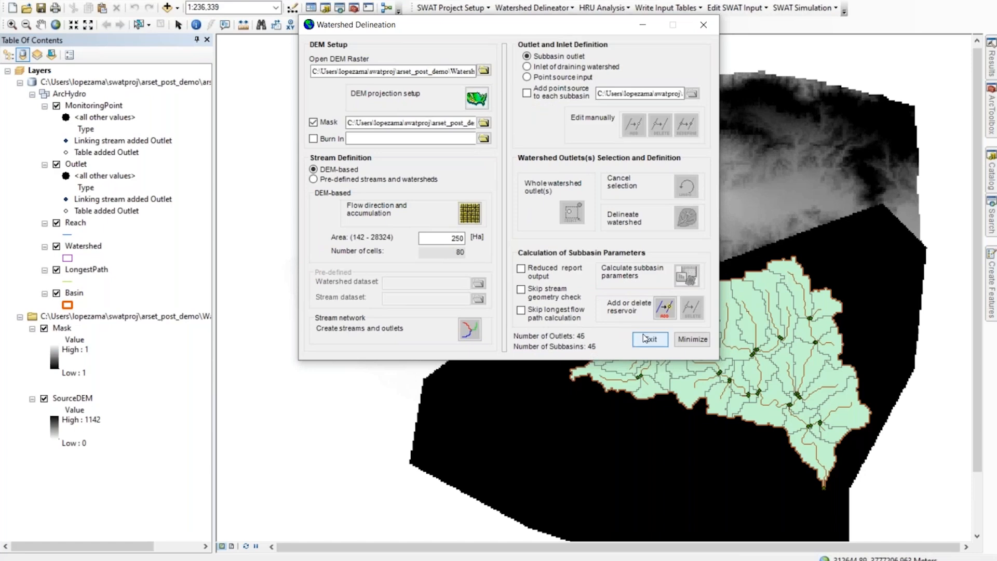
Exit the watershed delineation dialog and save the ArcSWAT project
{"action": "left_click", "coordinate": [197, 55]}
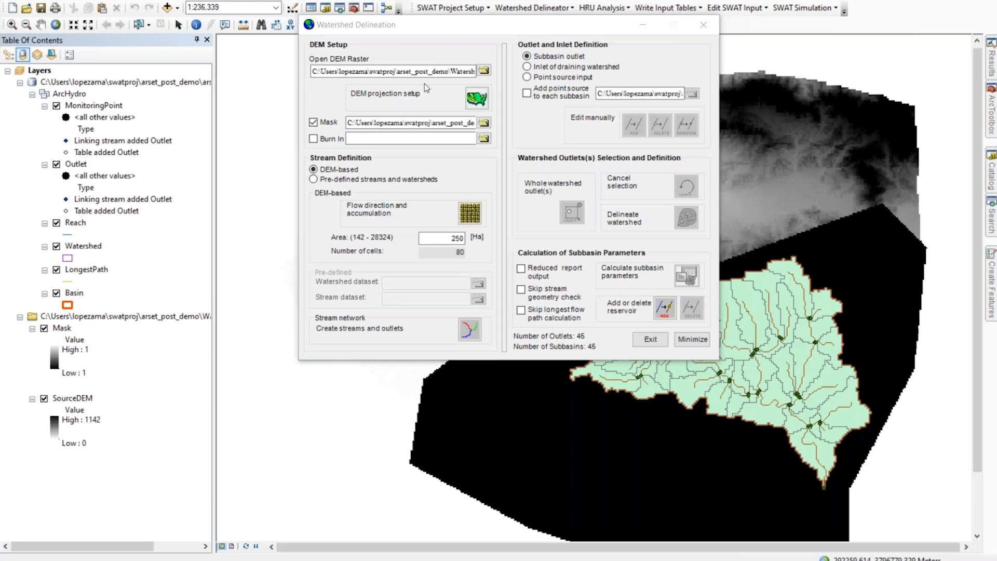
{"action": "left_click", "coordinate": [658, 340]}
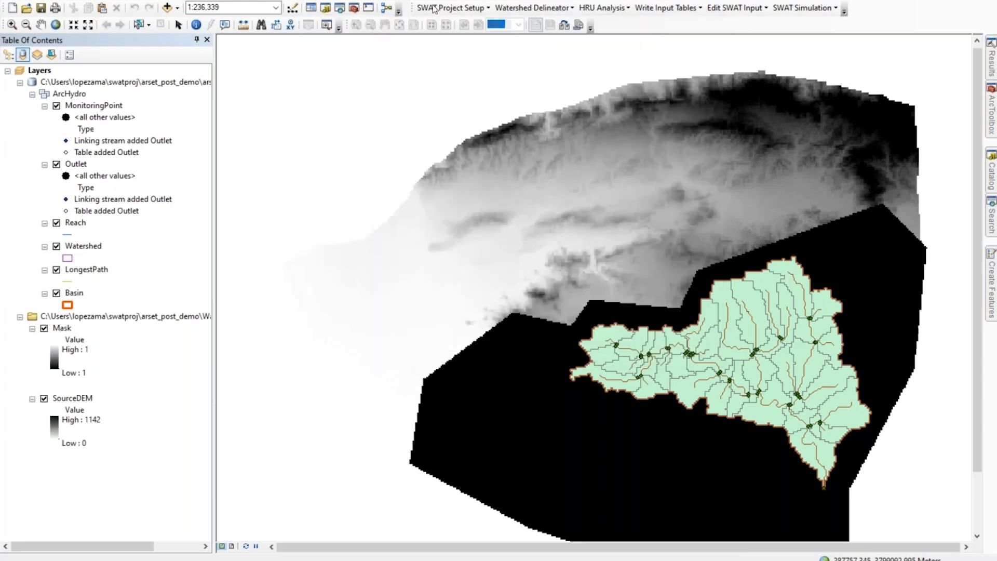
{"action": "left_click", "coordinate": [41, 9]}
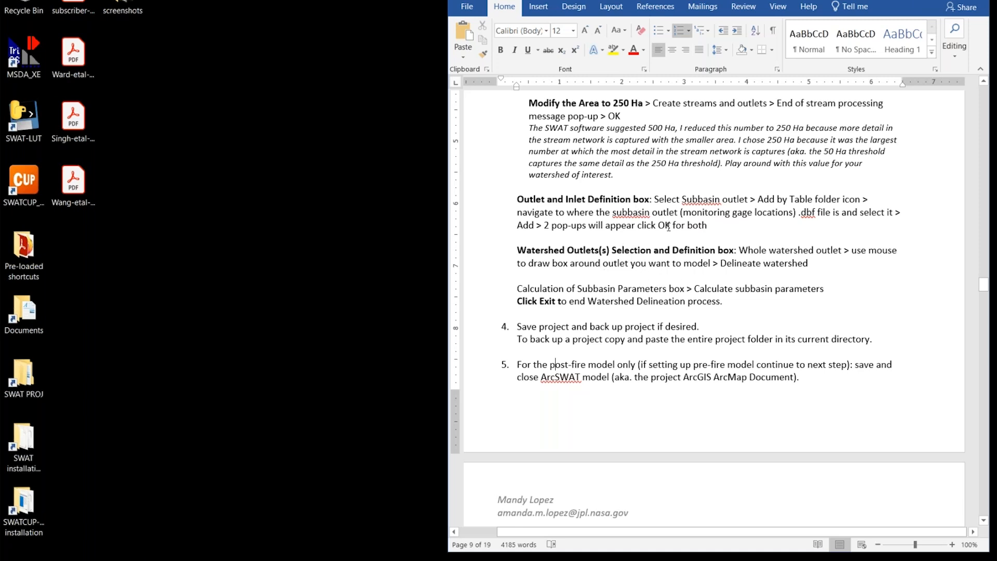
Review section C of the Word guide, from opening ArcMap through the step 4 instructions on saving and backing up the project
{"action": "scroll", "coordinate": [627, 311], "scroll_direction": "down", "scroll_amount": 1}
{"action": "scroll", "coordinate": [627, 312], "scroll_direction": "up", "scroll_amount": 4}
{"action": "scroll", "coordinate": [501, 126], "scroll_direction": "up", "scroll_amount": 3}
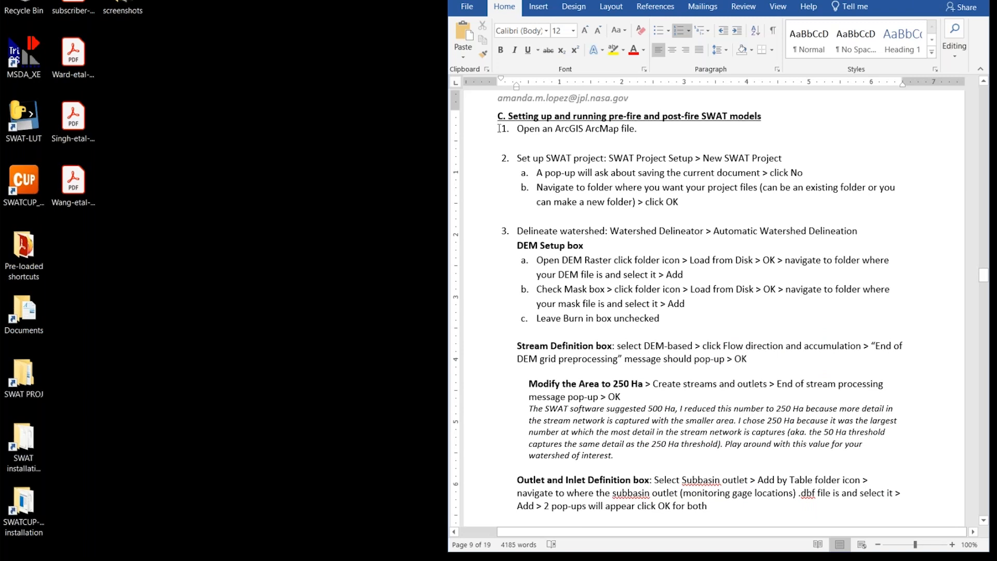
{"action": "left_click_drag", "start_coordinate": [499, 133], "coordinate": [531, 297]}
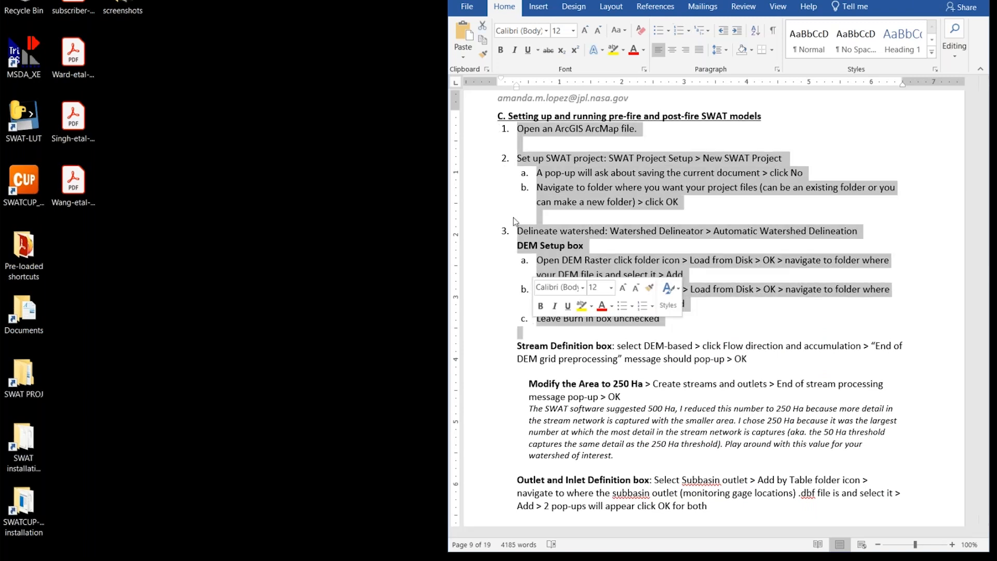
{"action": "left_click", "coordinate": [542, 136]}
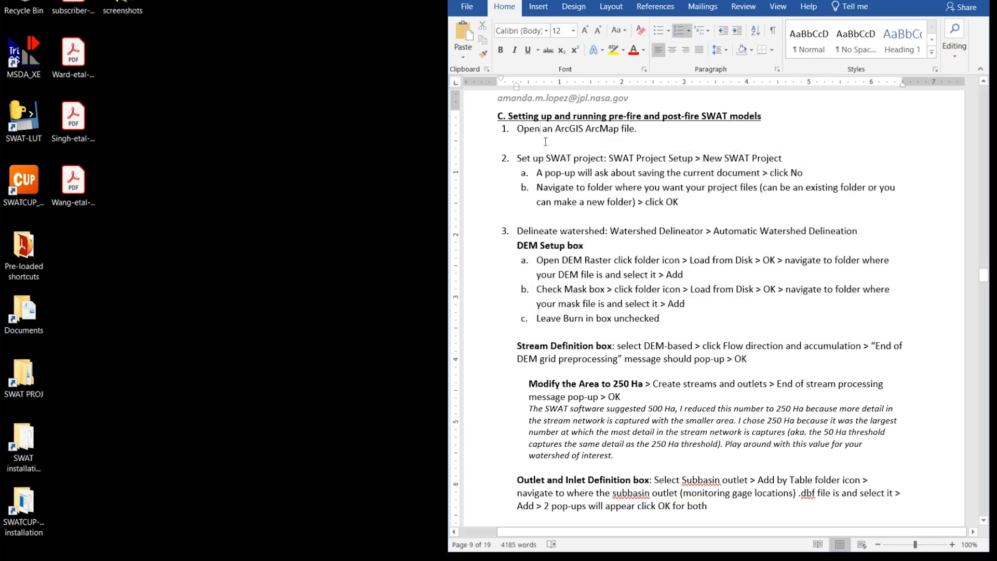
{"action": "left_click", "coordinate": [550, 245]}
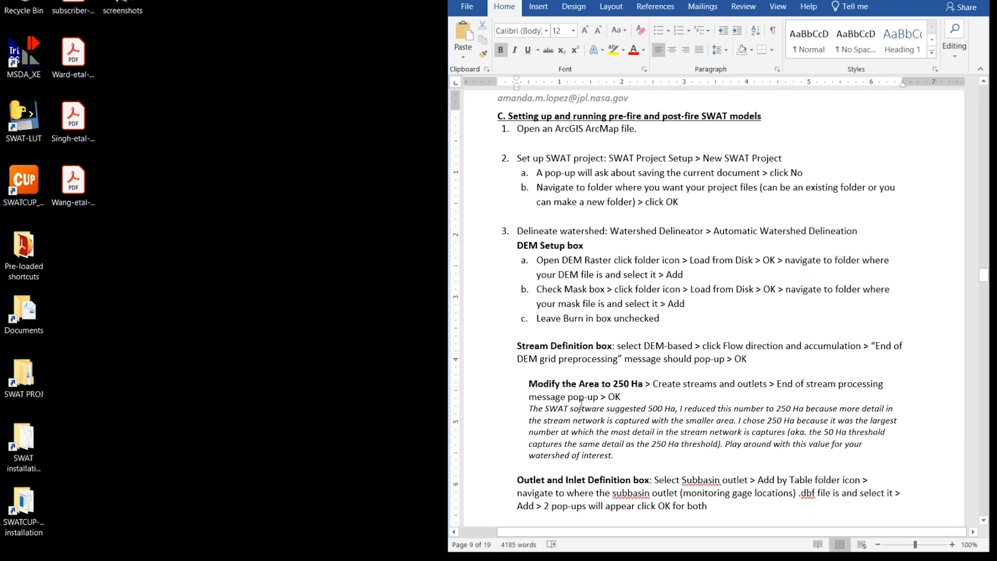
{"action": "left_click_drag", "start_coordinate": [517, 326], "coordinate": [705, 326]}
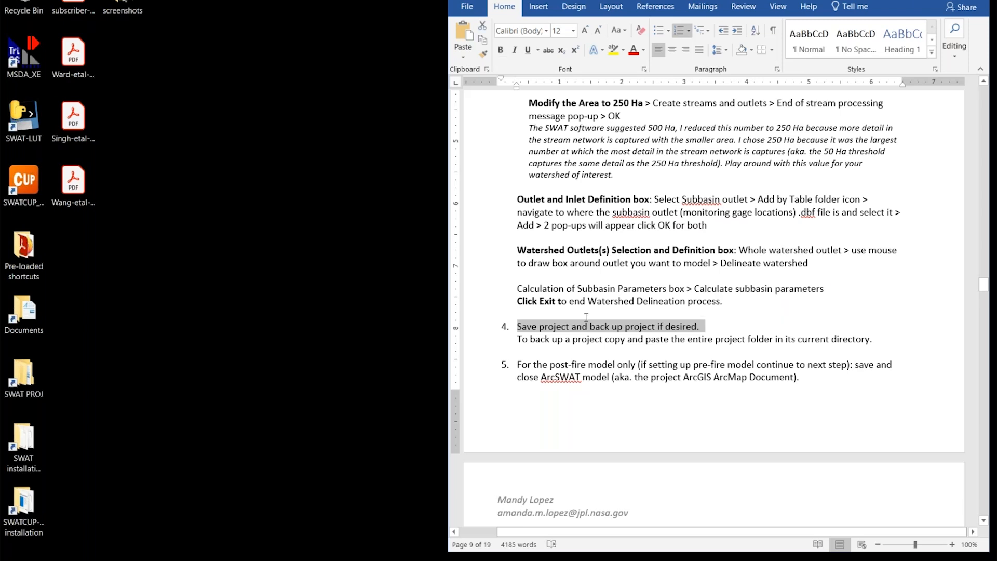
{"action": "left_click", "coordinate": [527, 328]}
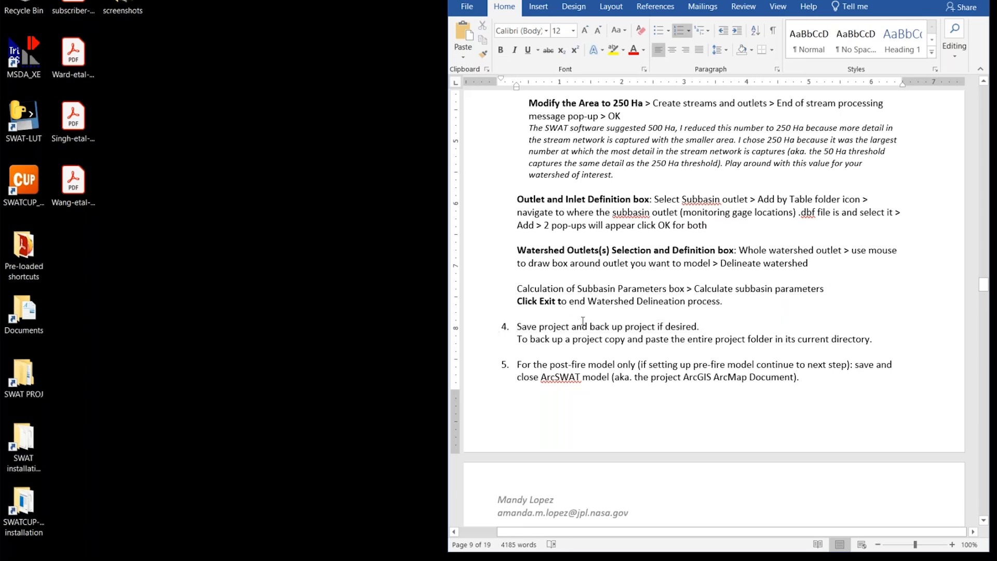
{"action": "left_click_drag", "start_coordinate": [589, 326], "coordinate": [701, 325]}
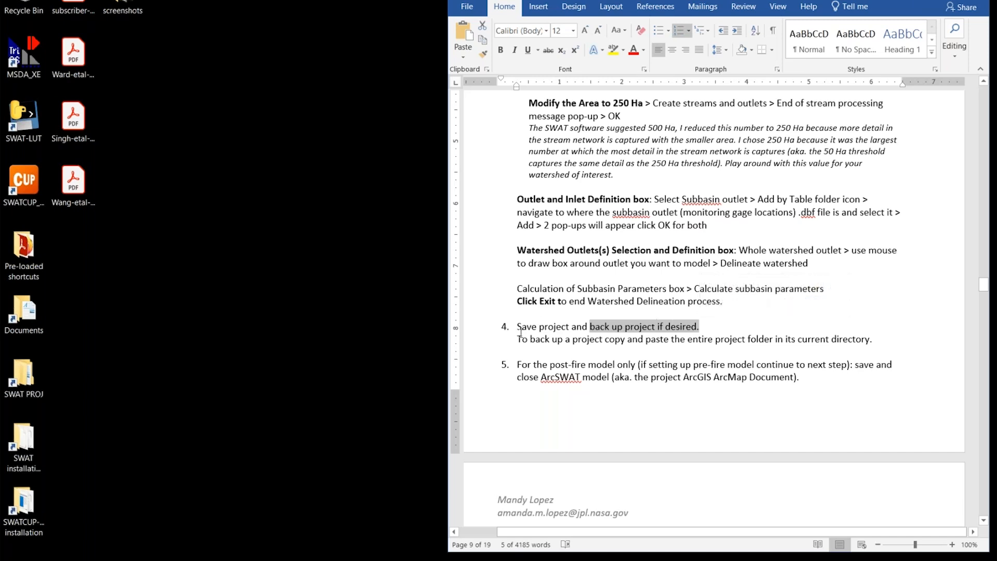
{"action": "left_click_drag", "start_coordinate": [525, 342], "coordinate": [781, 340]}
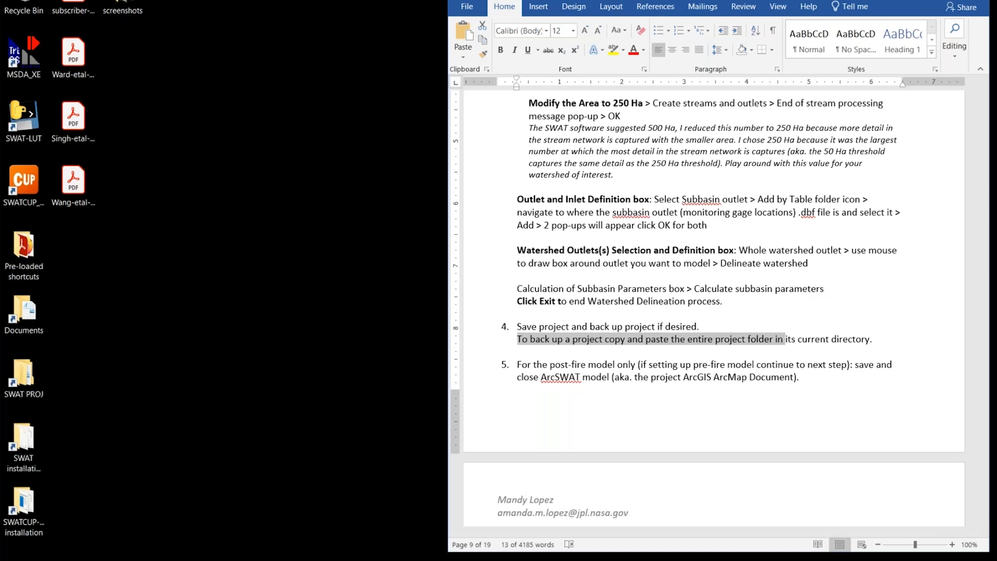
Switch to File Explorer, copy the arset_post_demo folder in swatproj as for a project backup, and minimize the window
{"action": "mouse_move", "coordinate": [429, 560]}
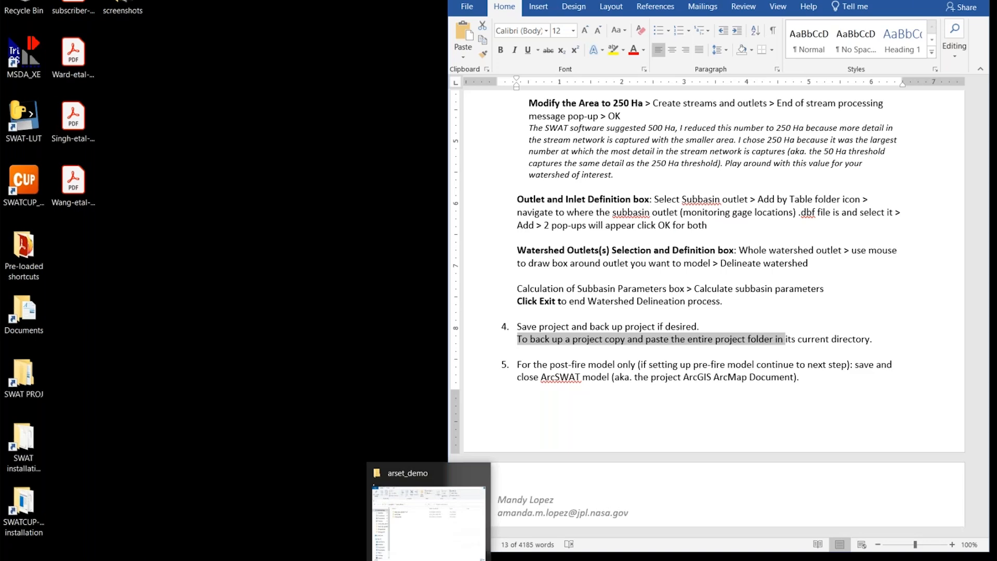
{"action": "left_click", "coordinate": [428, 560]}
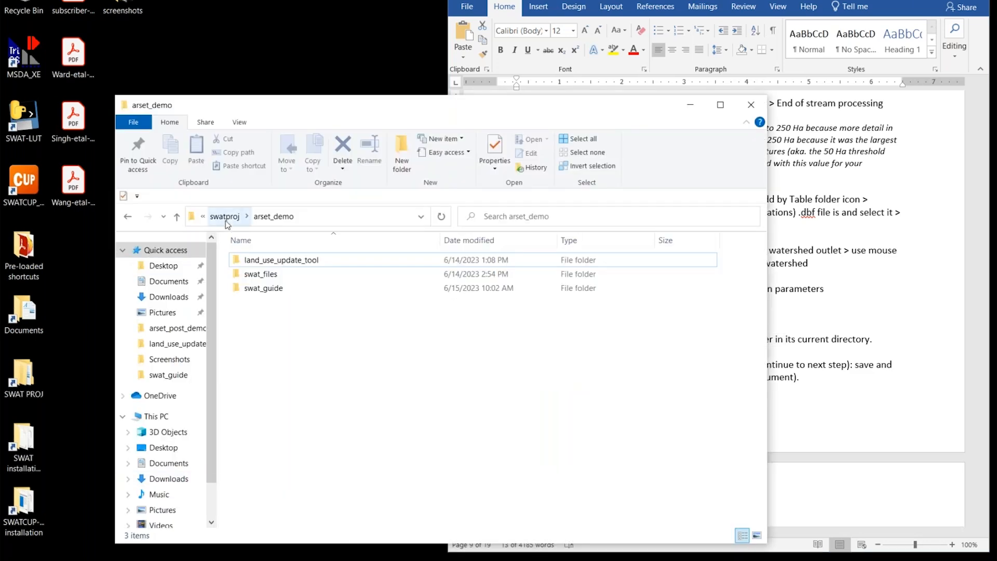
{"action": "left_click", "coordinate": [224, 216]}
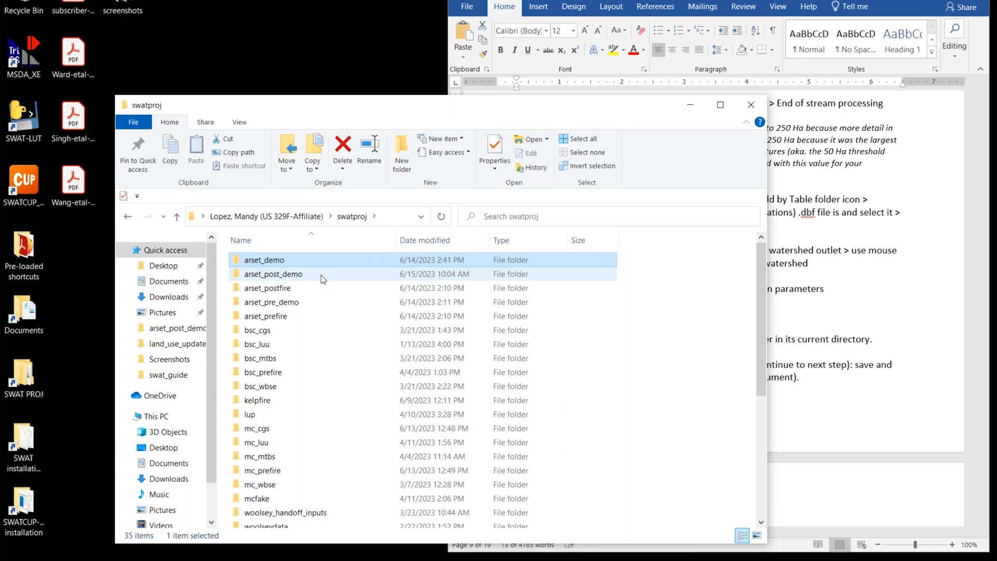
{"action": "left_click", "coordinate": [323, 279]}
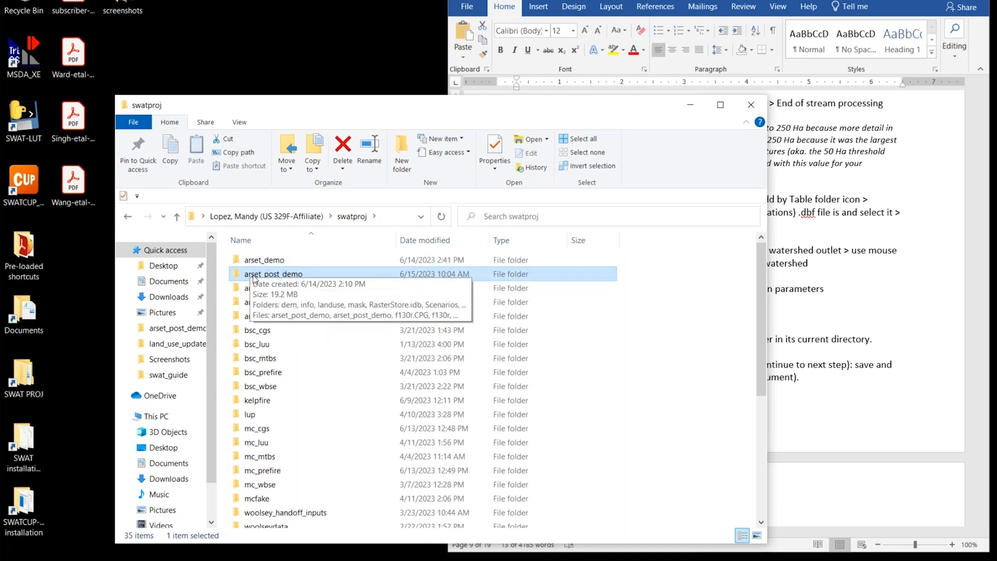
{"action": "right_click", "coordinate": [303, 276]}
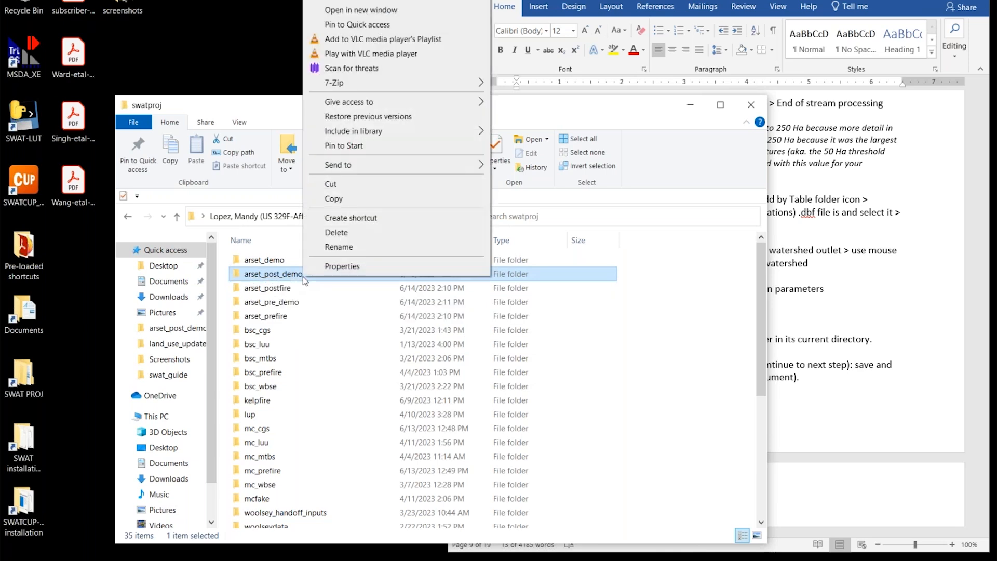
{"action": "left_click", "coordinate": [335, 199]}
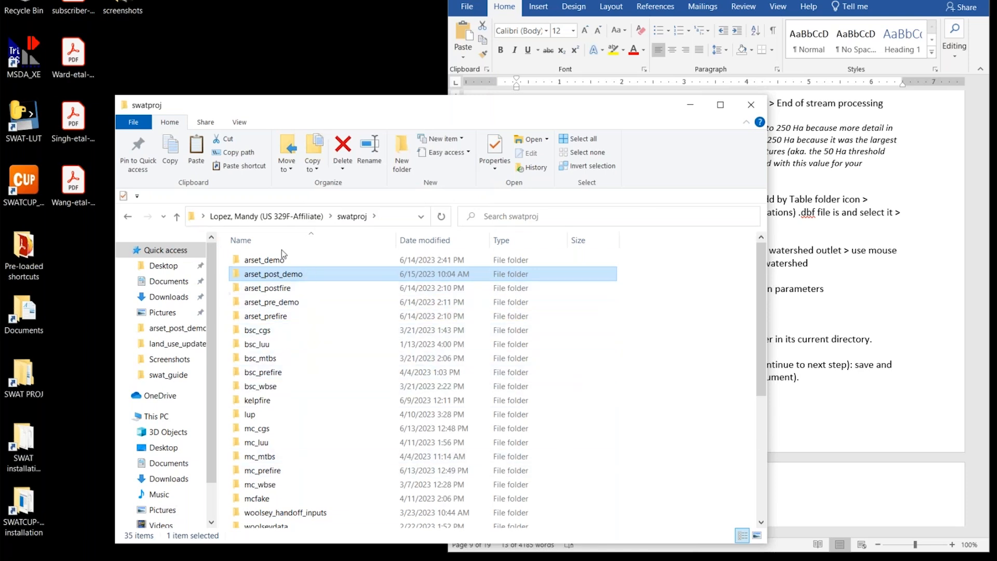
{"action": "left_click", "coordinate": [690, 106]}
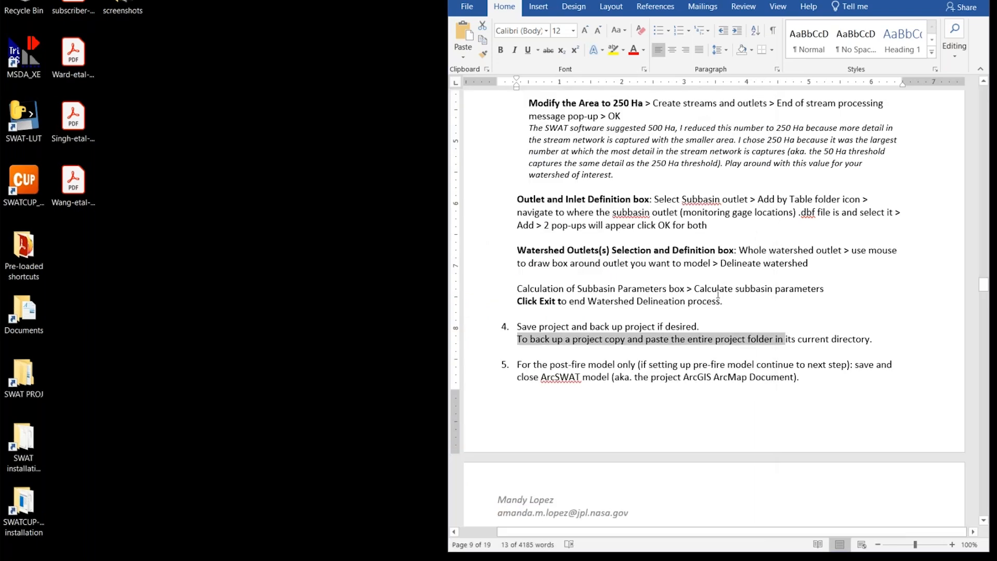
Examine guide steps 4 and 5 on backing up the project and on saving and closing the ArcSWAT document for the post-fire model
{"action": "left_click_drag", "start_coordinate": [701, 327], "coordinate": [624, 327]}
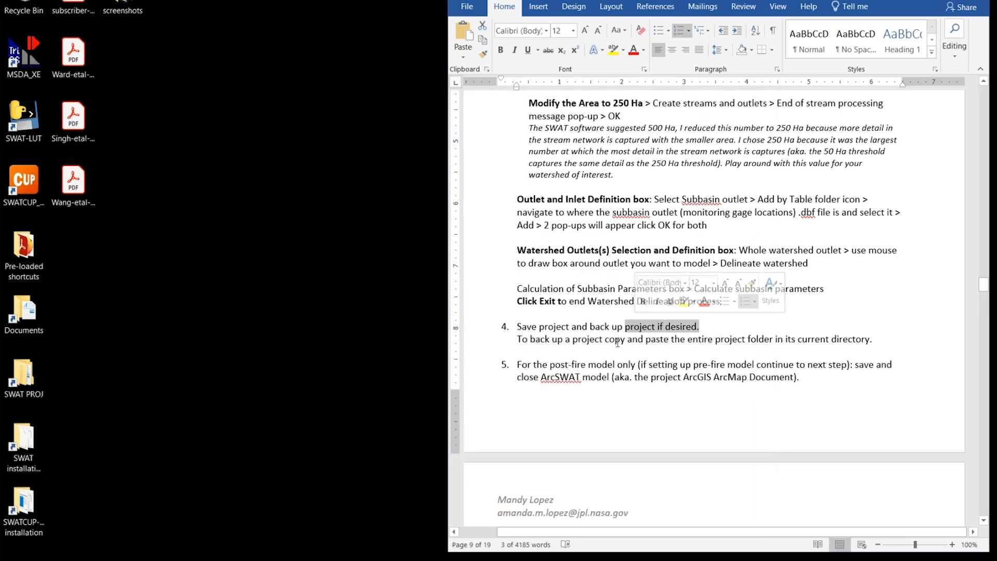
{"action": "left_click", "coordinate": [561, 331]}
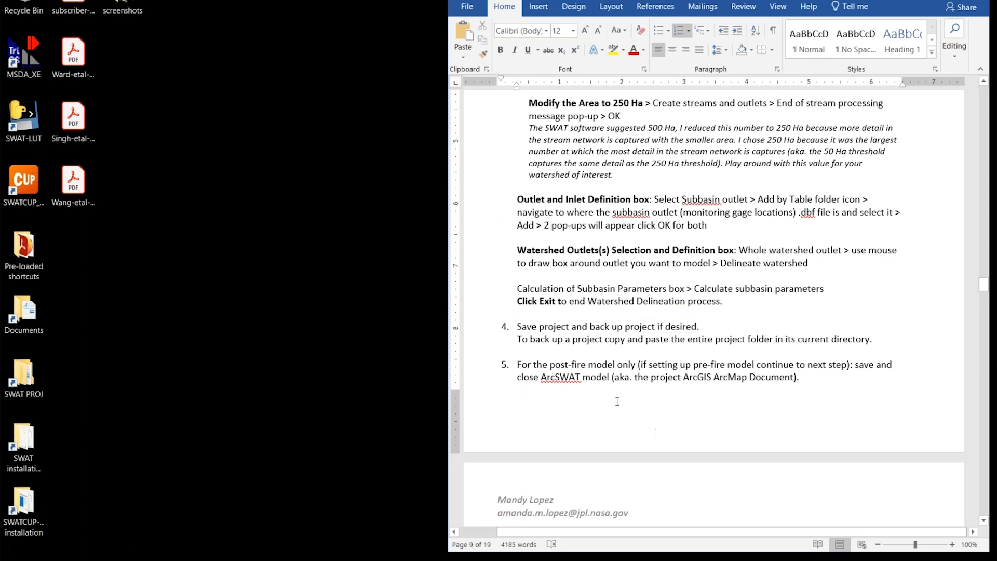
{"action": "scroll", "coordinate": [598, 385], "scroll_direction": "down", "scroll_amount": 3}
{"action": "scroll", "coordinate": [561, 285], "scroll_direction": "down", "scroll_amount": 3}
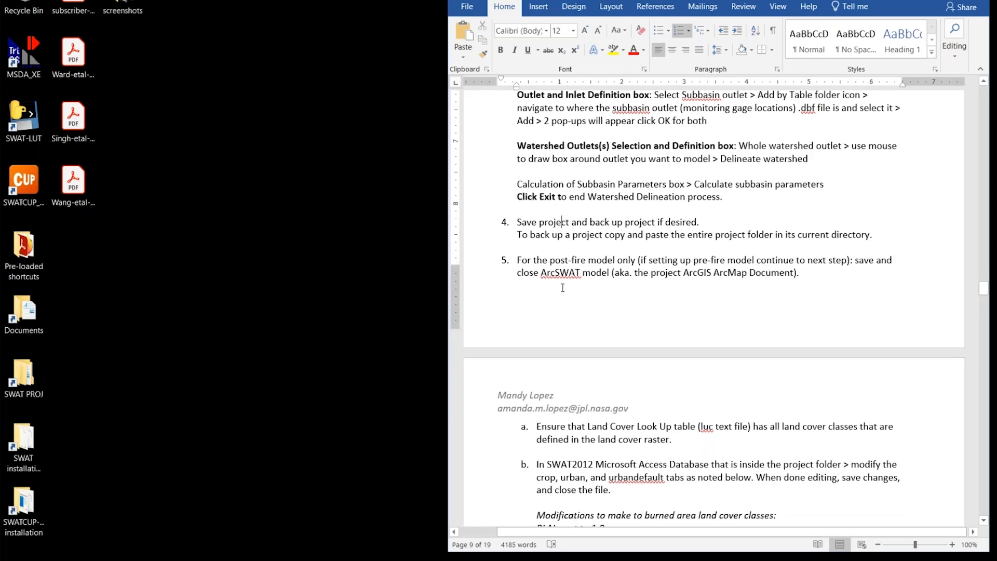
{"action": "left_click_drag", "start_coordinate": [517, 177], "coordinate": [795, 180]}
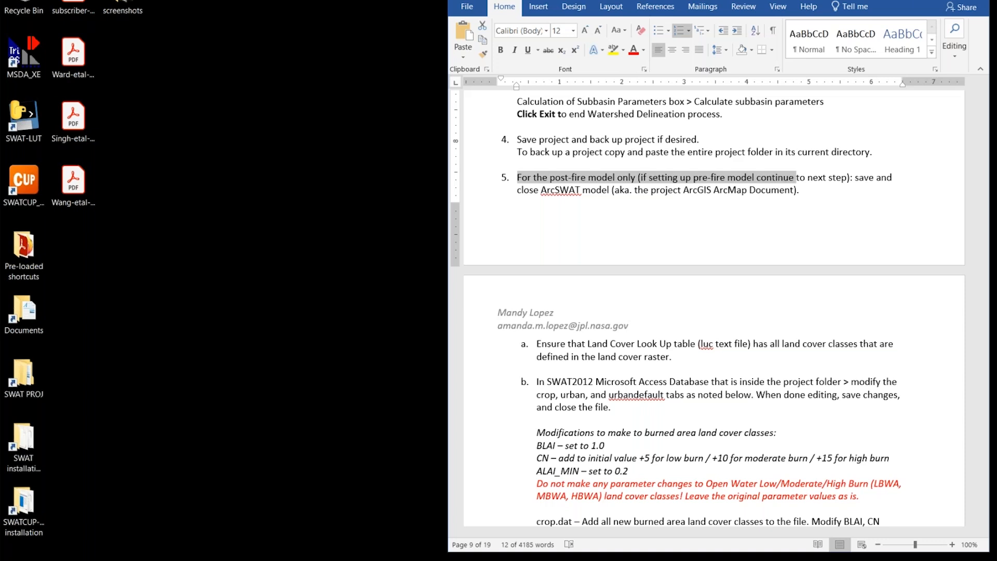
{"action": "left_click", "coordinate": [517, 177]}
{"action": "left_click_drag", "start_coordinate": [517, 177], "coordinate": [633, 181]}
{"action": "left_click", "coordinate": [609, 179]}
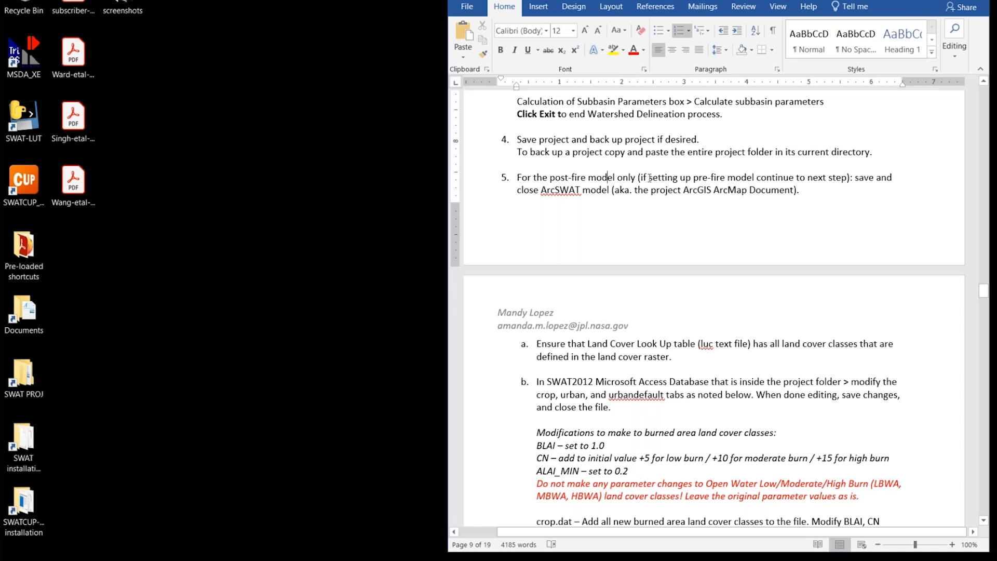
{"action": "left_click", "coordinate": [591, 181]}
{"action": "left_click_drag", "start_coordinate": [641, 177], "coordinate": [645, 186]}
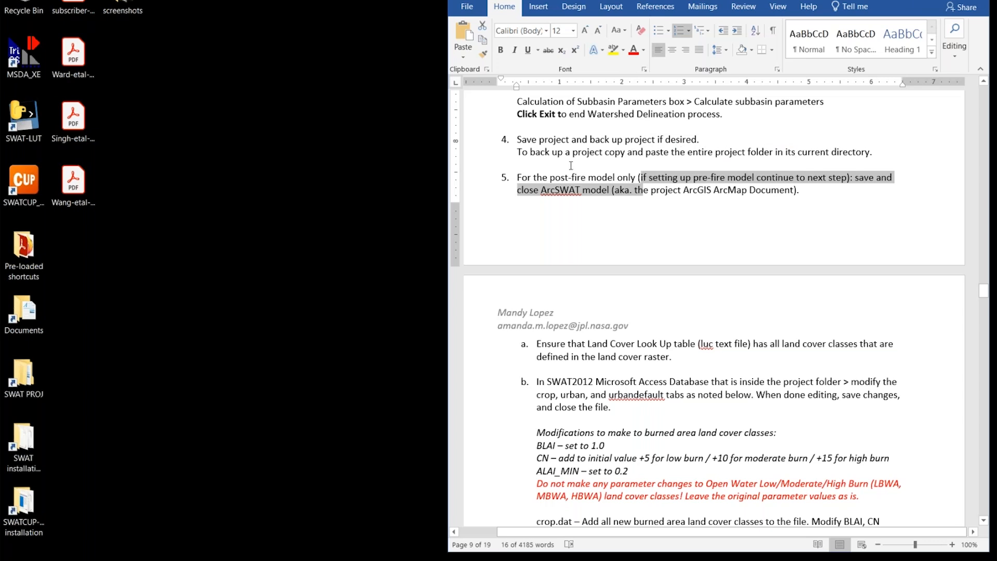
{"action": "left_click", "coordinate": [591, 179]}
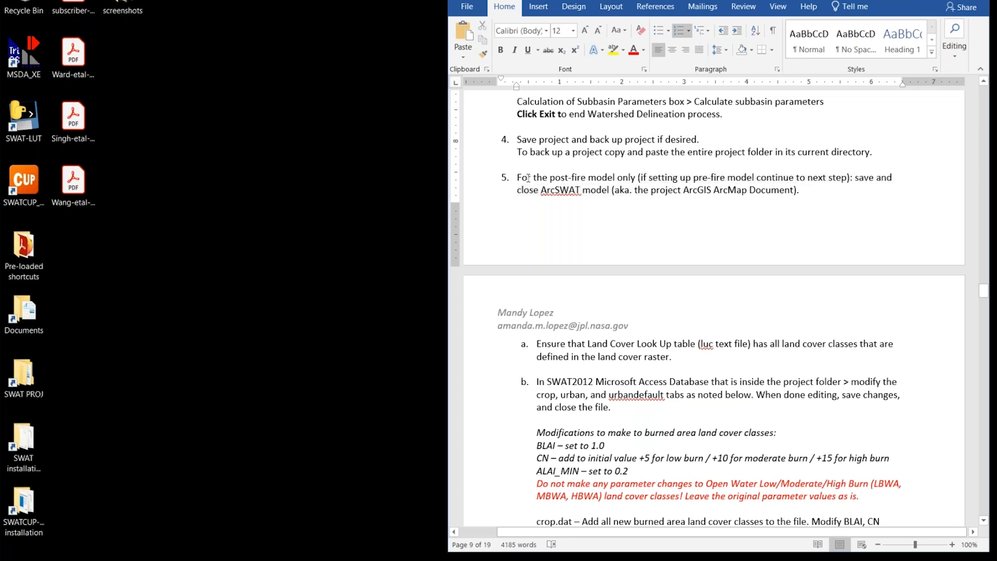
{"action": "left_click_drag", "start_coordinate": [513, 178], "coordinate": [748, 192]}
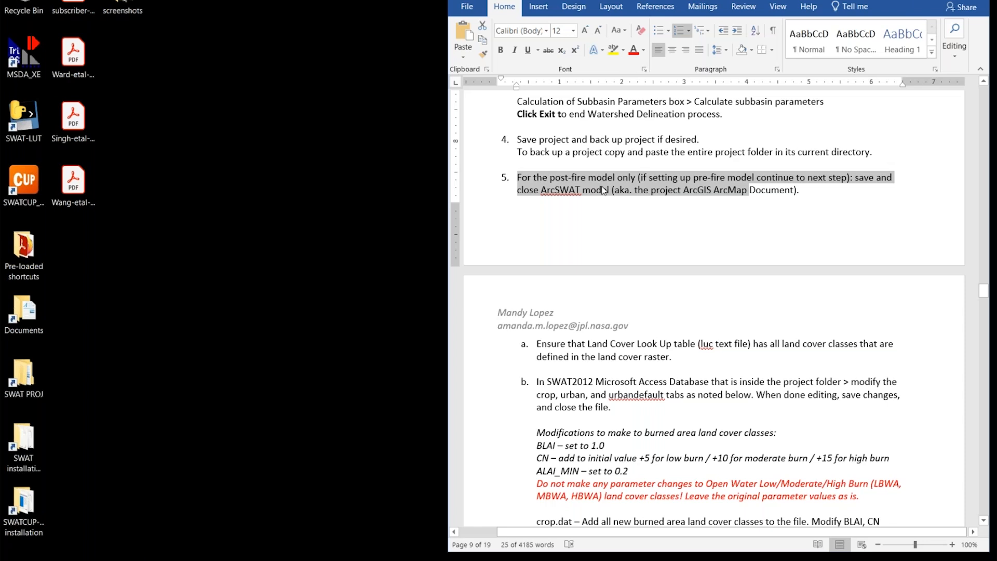
{"action": "left_click", "coordinate": [530, 190]}
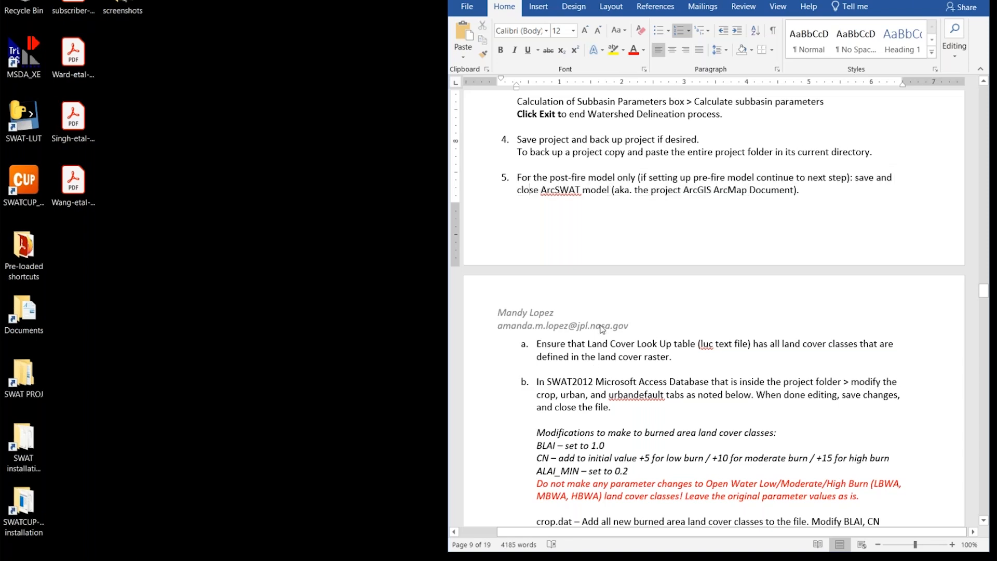
Read sub-step a of the guide on checking that the luc text file covers all classes of the land cover raster
{"action": "scroll", "coordinate": [558, 178], "scroll_direction": "down", "scroll_amount": 3}
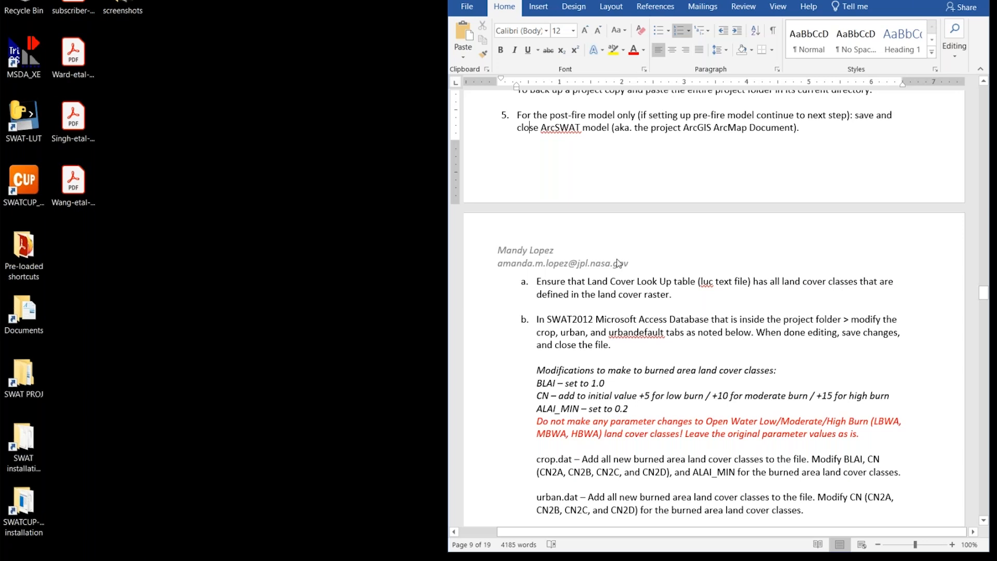
{"action": "left_click_drag", "start_coordinate": [539, 280], "coordinate": [737, 297]}
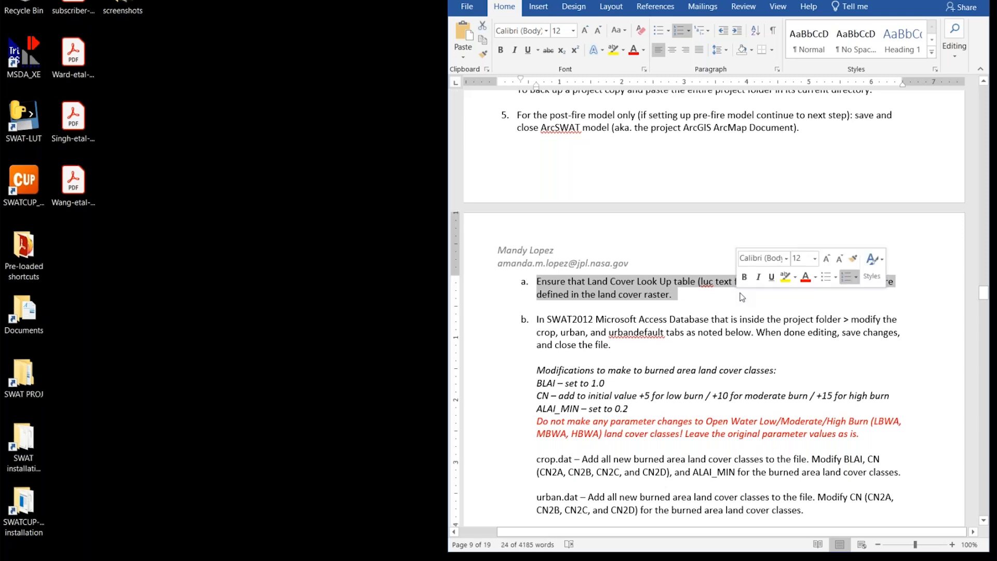
{"action": "left_click", "coordinate": [703, 289]}
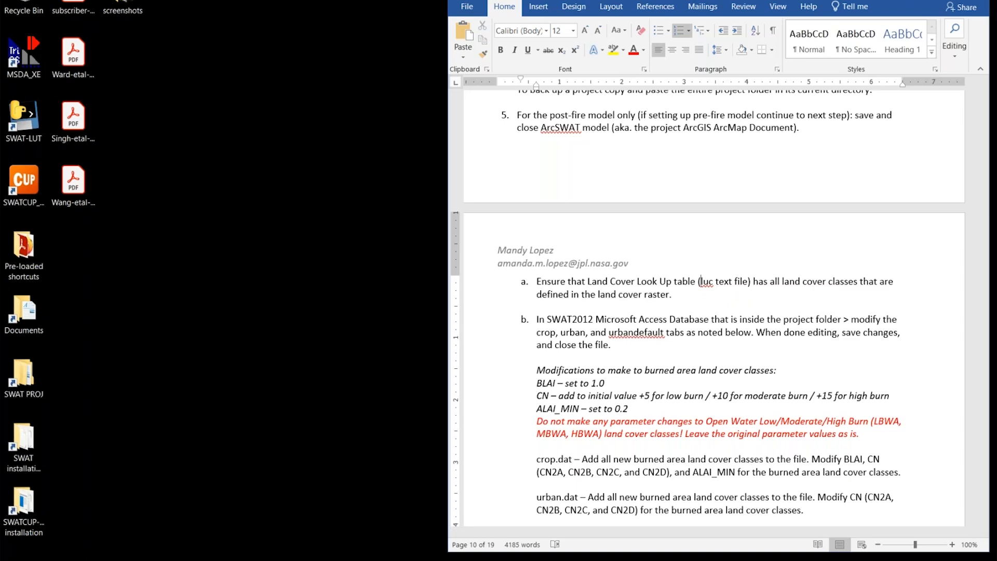
Open the luc_postfire text file from arset_demo\swat_files in Notepad, and move its window higher on the desktop
{"action": "left_click", "coordinate": [448, 529]}
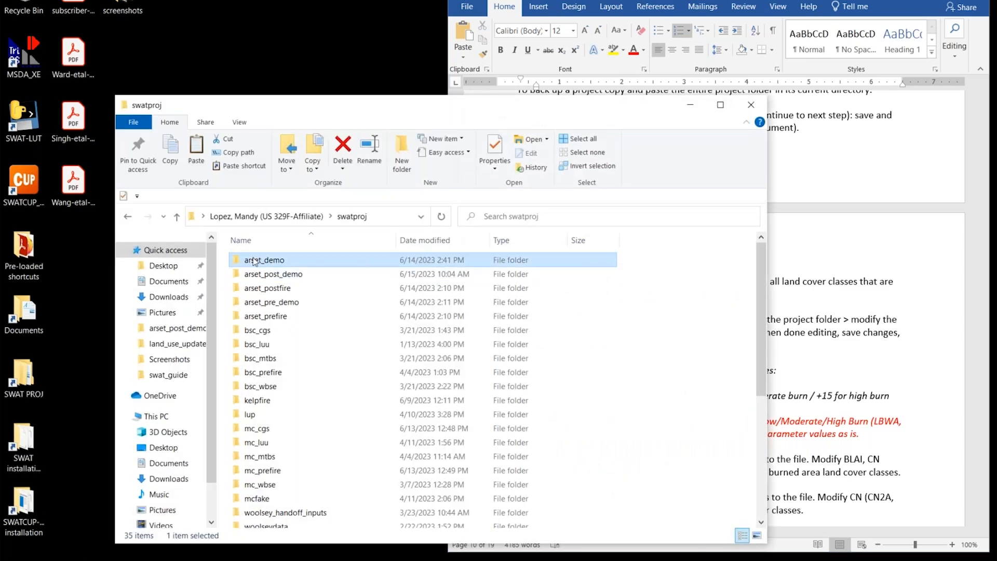
{"action": "double_click", "coordinate": [262, 265]}
{"action": "double_click", "coordinate": [277, 272]}
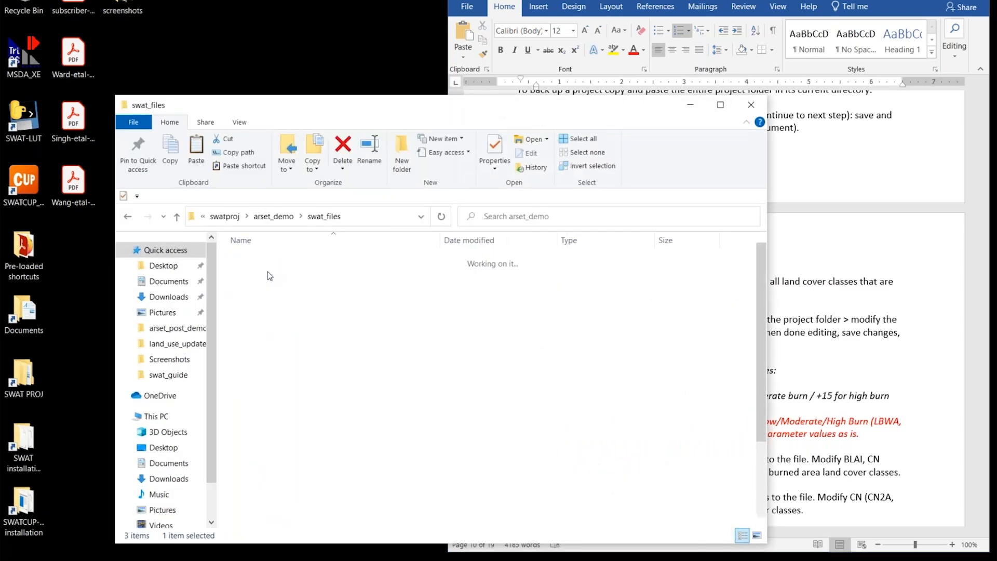
{"action": "left_click", "coordinate": [266, 362]}
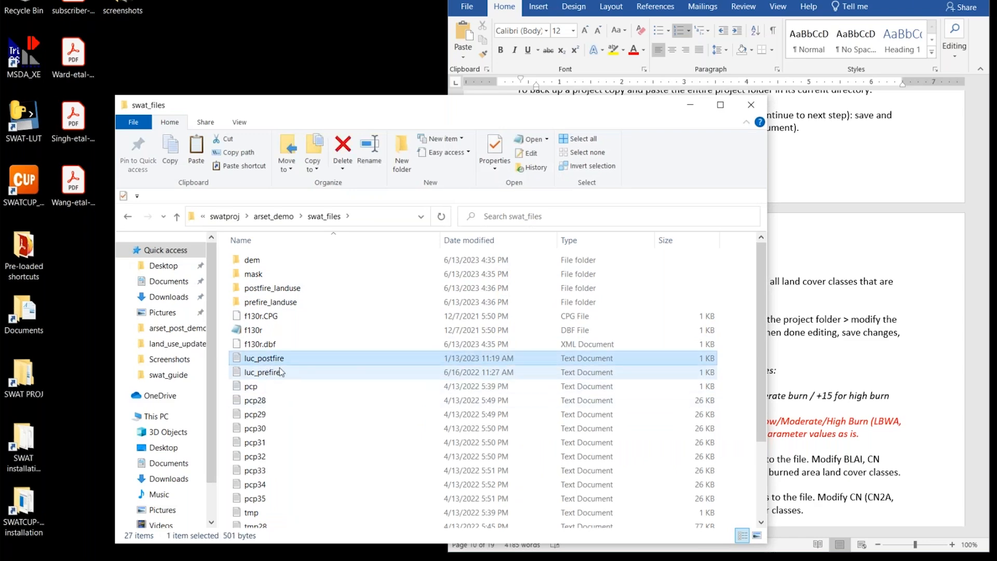
{"action": "double_click", "coordinate": [283, 363]}
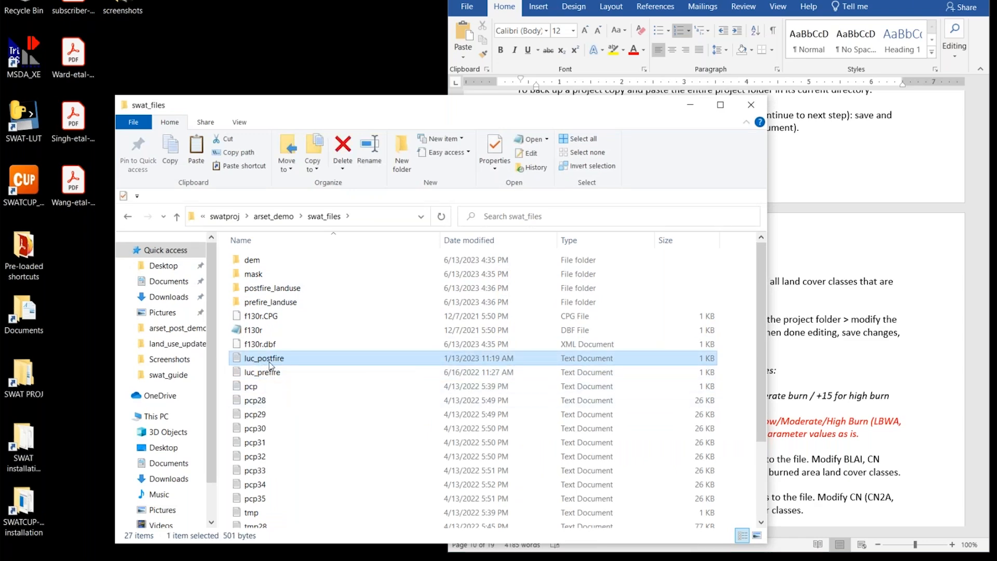
{"action": "left_click_drag", "start_coordinate": [542, 121], "coordinate": [327, 45]}
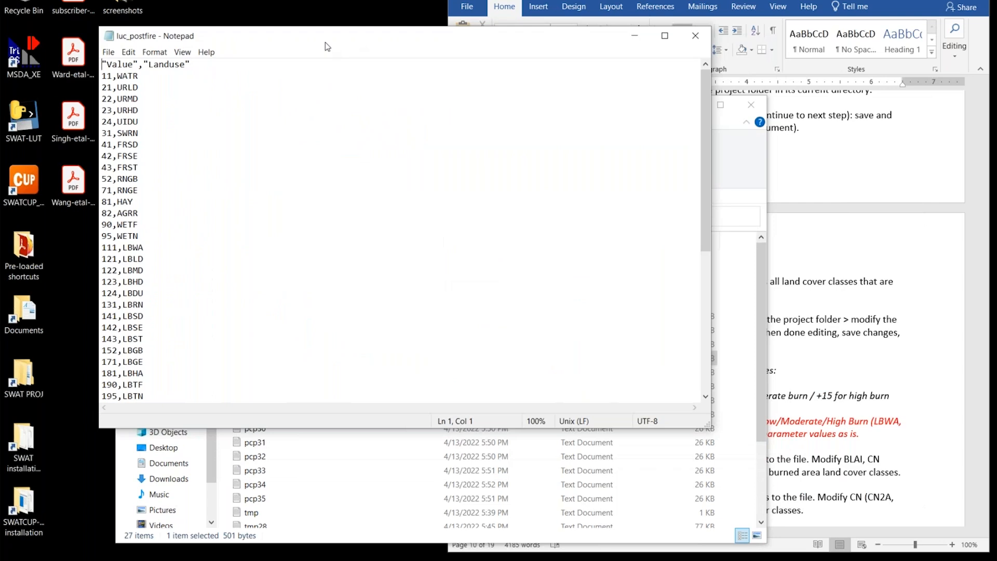
Examine the value and land use codes of the unburned and burned classes in luc_postfire, and close the file
{"action": "left_click_drag", "start_coordinate": [107, 76], "coordinate": [106, 145]}
{"action": "left_click", "coordinate": [109, 99]}
{"action": "left_click_drag", "start_coordinate": [139, 99], "coordinate": [118, 98]}
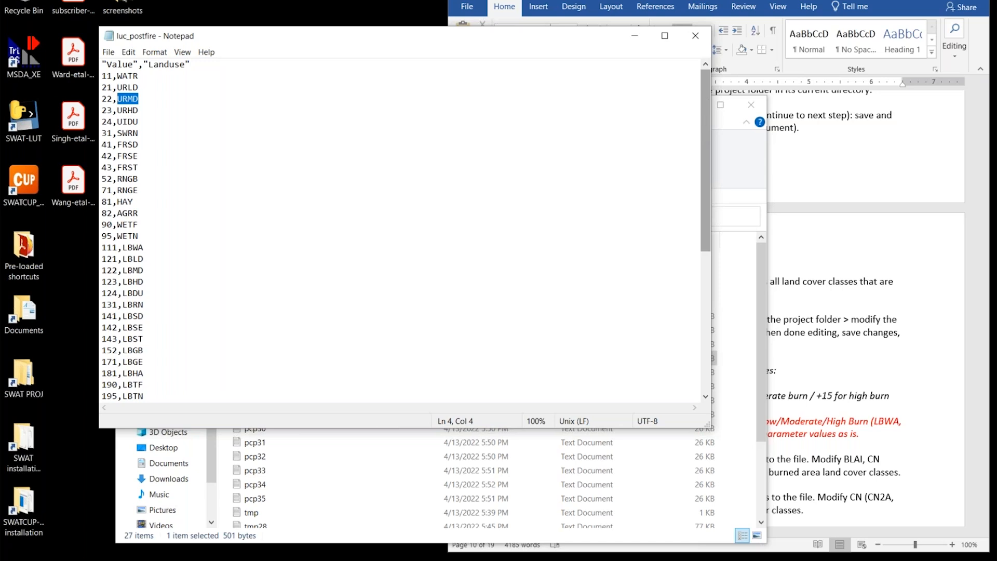
{"action": "left_click_drag", "start_coordinate": [144, 237], "coordinate": [77, 78]}
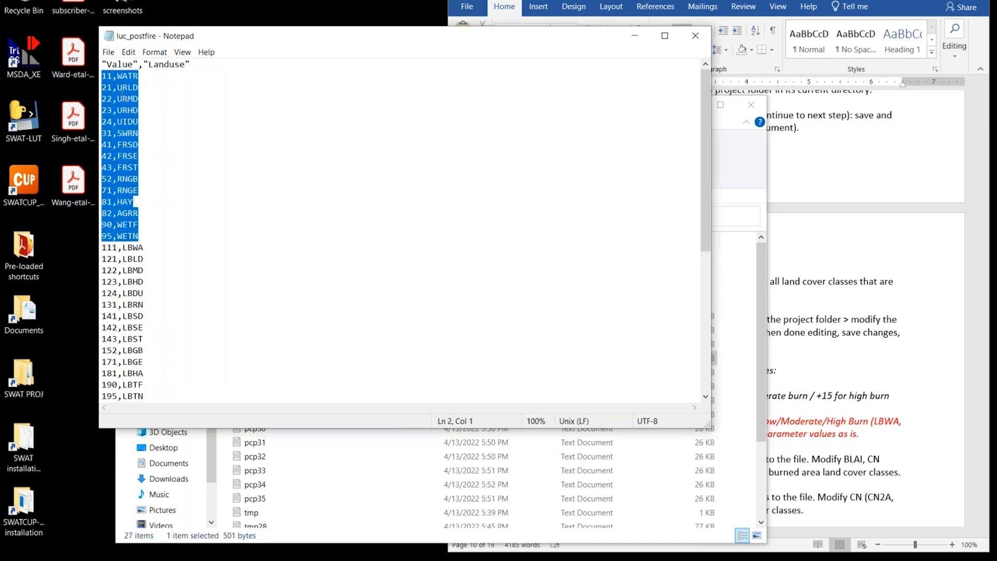
{"action": "scroll", "coordinate": [166, 235], "scroll_direction": "down", "scroll_amount": 8}
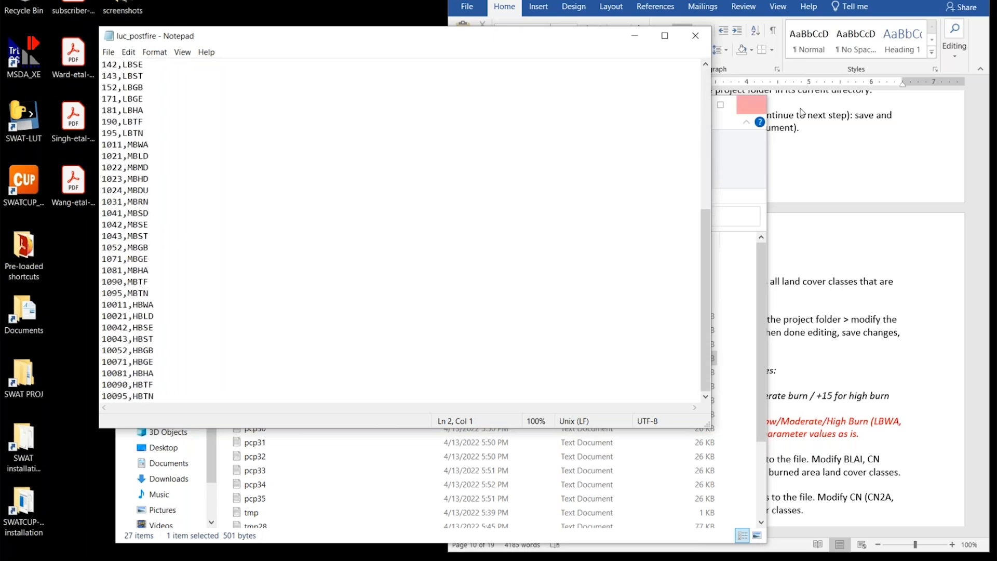
{"action": "left_click", "coordinate": [695, 35]}
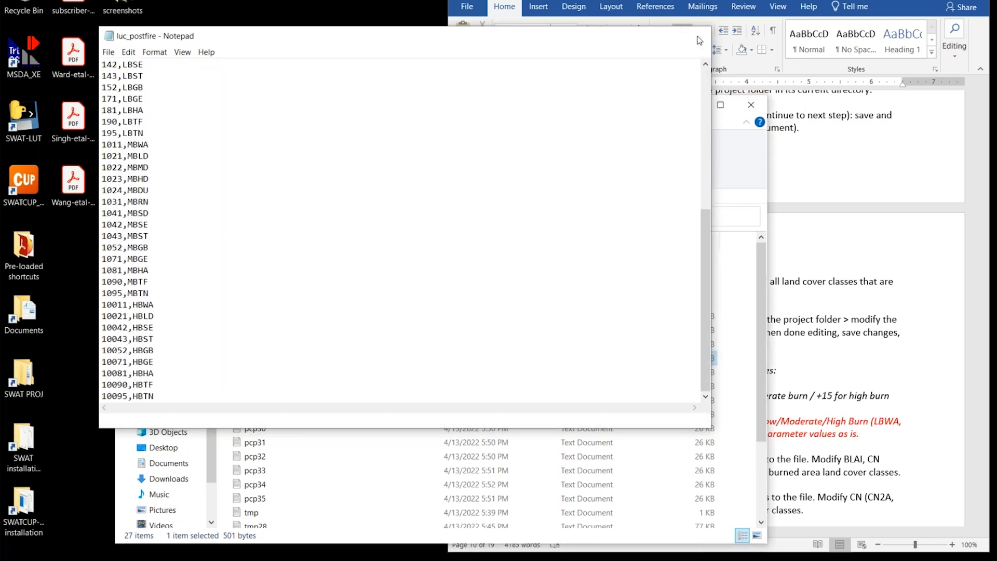
Switch to the Word guide and read sub-step b on modifying the SWAT2012 Access database in the project folder
{"action": "left_click", "coordinate": [614, 1]}
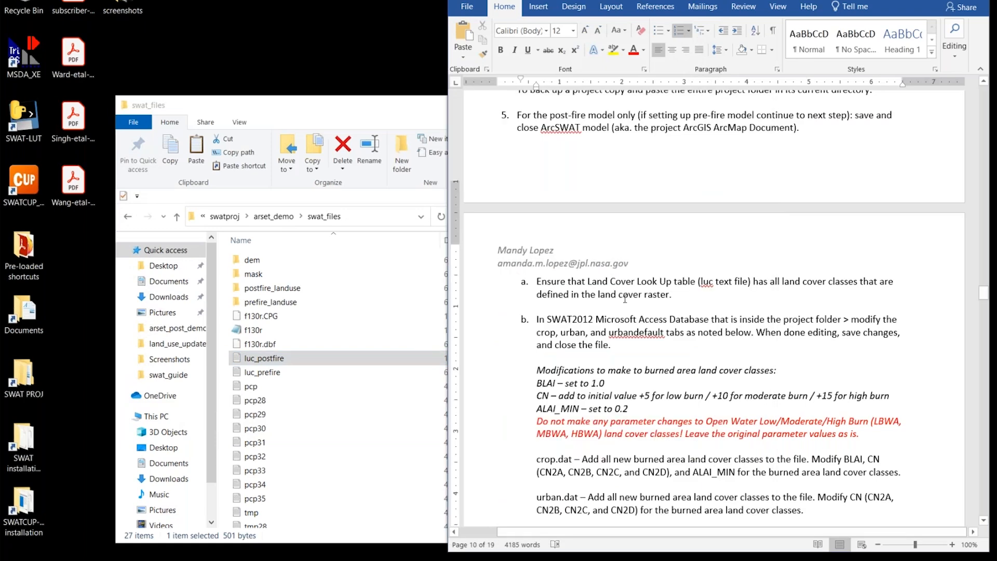
{"action": "scroll", "coordinate": [630, 295], "scroll_direction": "down", "scroll_amount": 3}
{"action": "scroll", "coordinate": [699, 188], "scroll_direction": "down", "scroll_amount": 3}
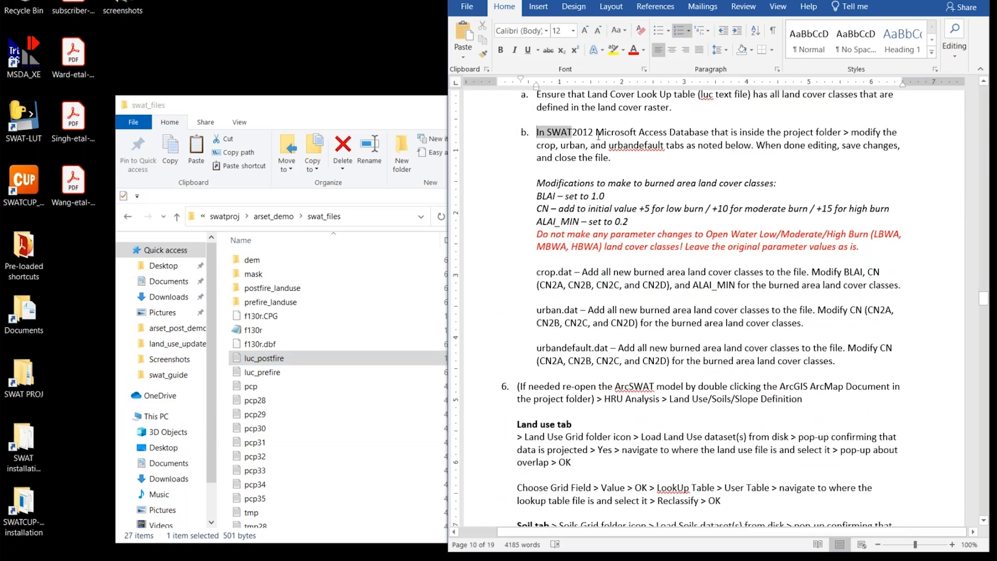
{"action": "left_click_drag", "start_coordinate": [537, 131], "coordinate": [605, 158]}
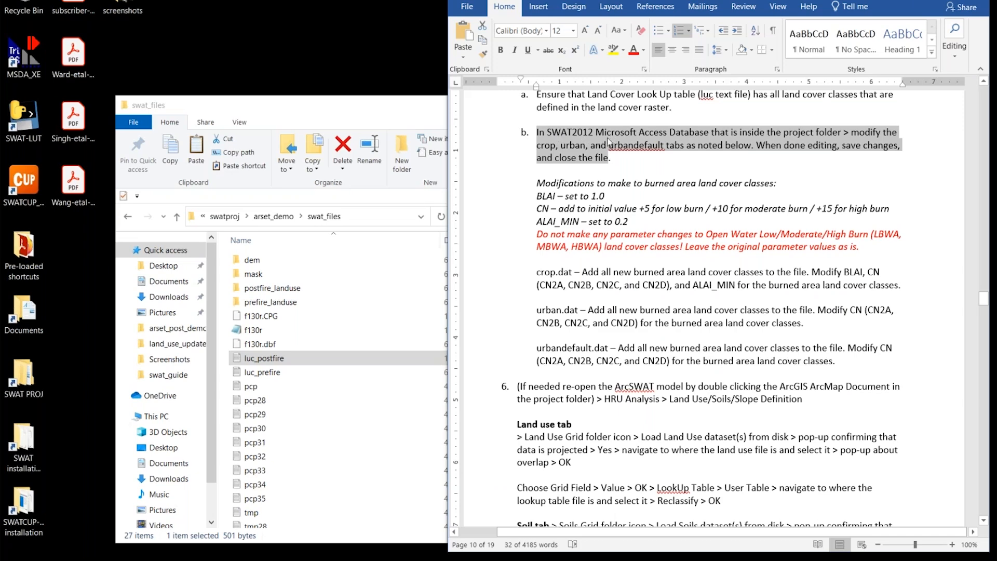
Switch to File Explorer, open the SWAT2012 database from swatproj\arset_post_demo in Access, and enable its content
{"action": "left_click", "coordinate": [306, 106]}
{"action": "left_click", "coordinate": [274, 216]}
{"action": "left_click", "coordinate": [224, 218]}
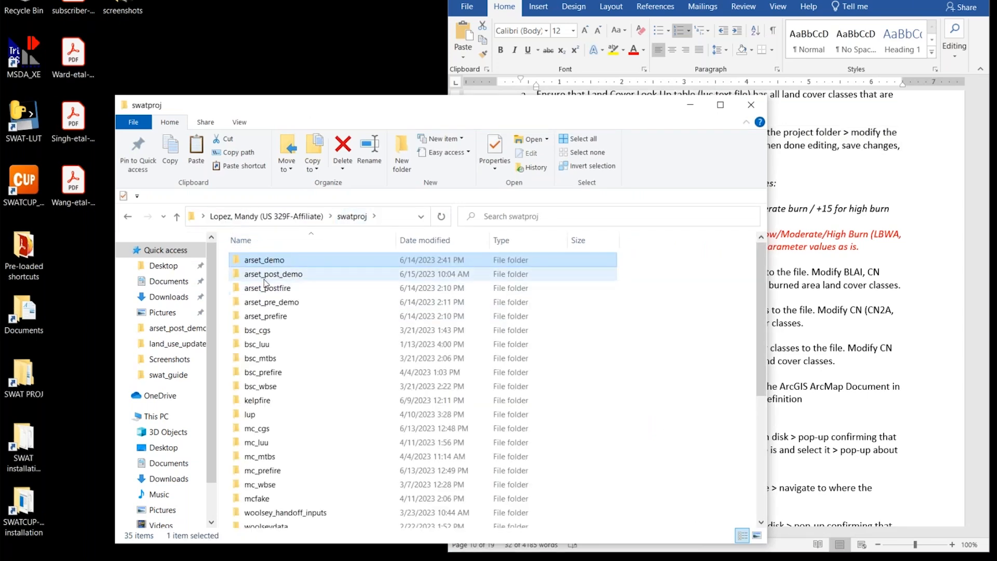
{"action": "double_click", "coordinate": [273, 274]}
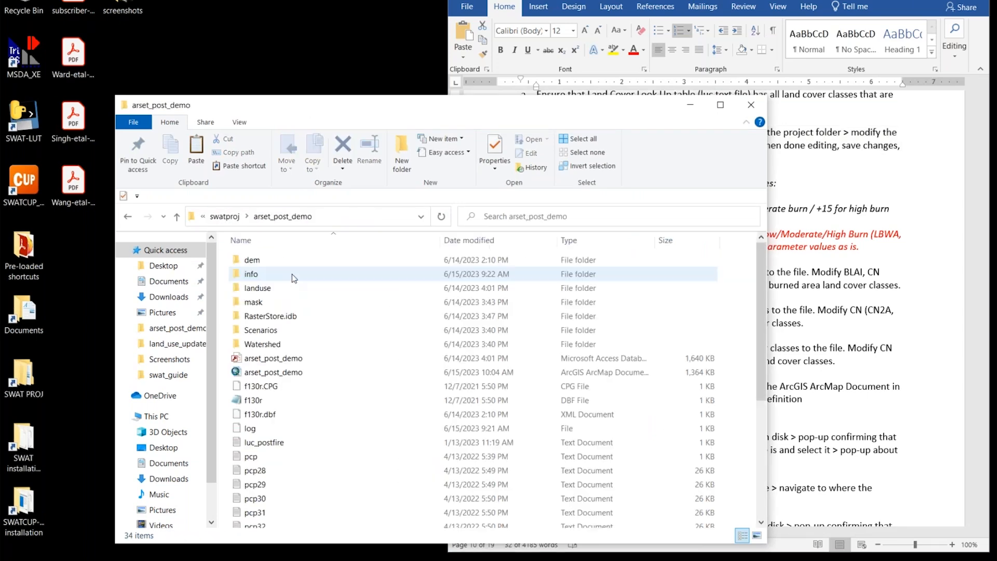
{"action": "scroll", "coordinate": [351, 379], "scroll_direction": "down", "scroll_amount": 5}
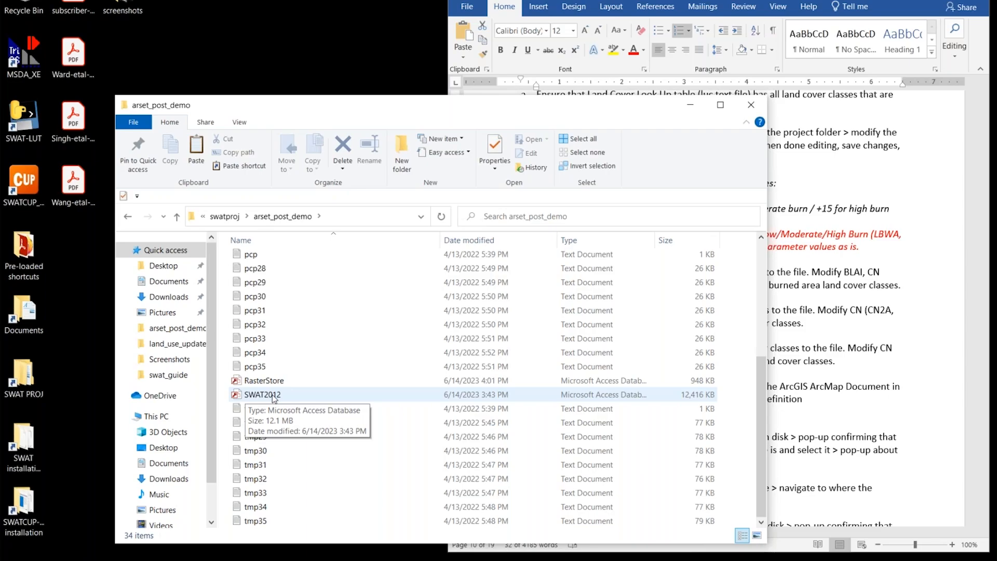
{"action": "double_click", "coordinate": [276, 396]}
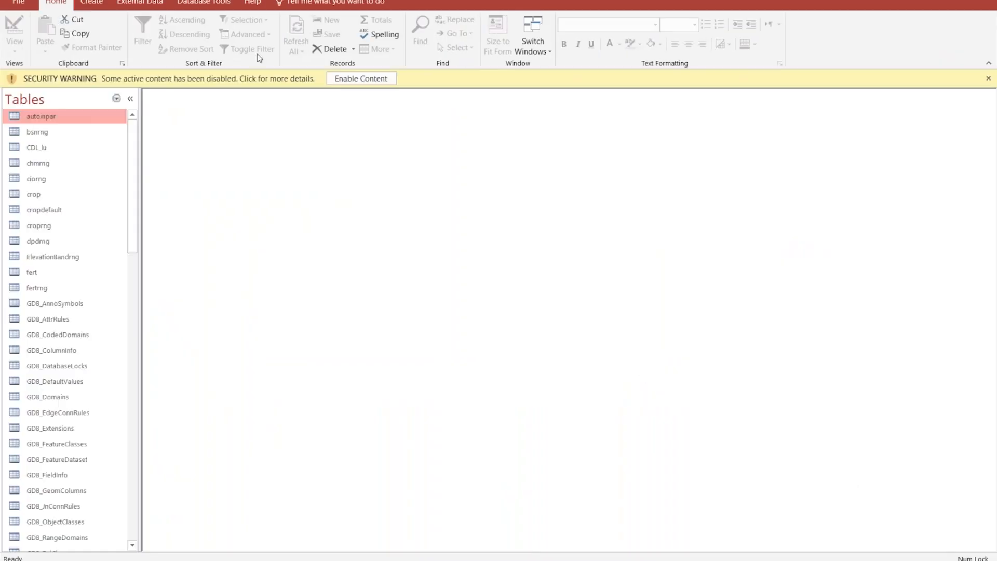
{"action": "left_click", "coordinate": [338, 78]}
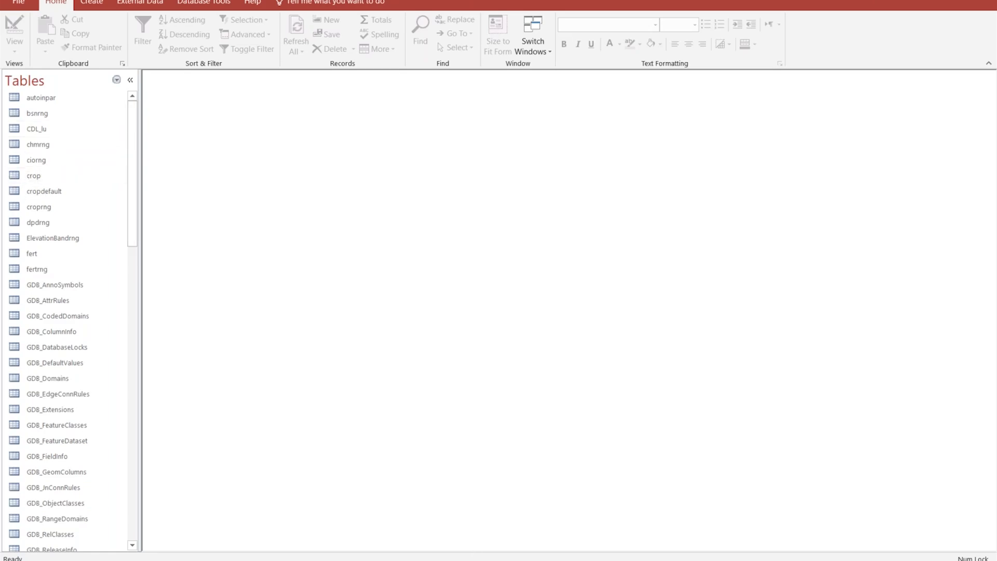
Return to the Word guide and read which database tables to modify and the changes listed for burned-area land cover classes
{"action": "key", "text": "alt+Tab"}
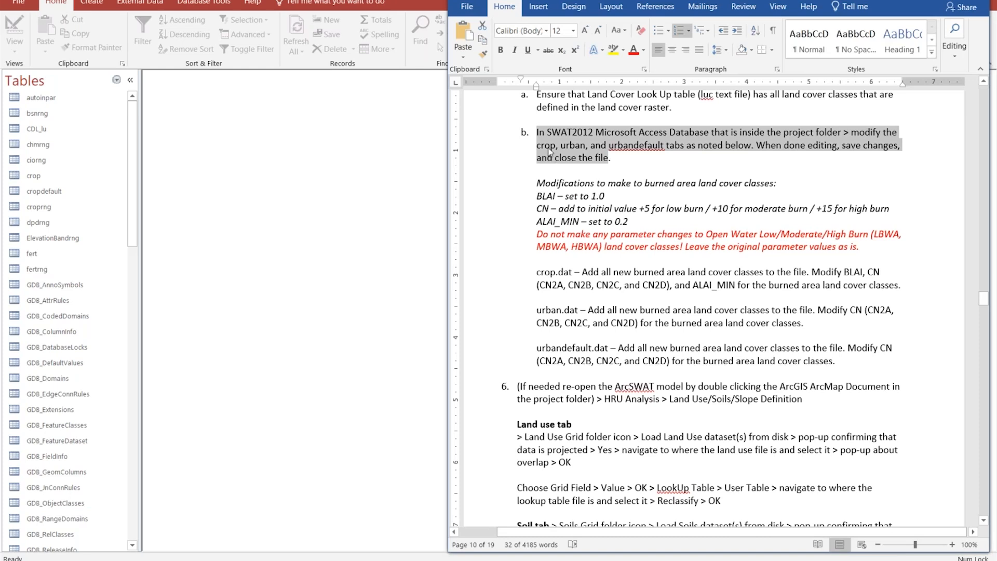
{"action": "left_click", "coordinate": [640, 151]}
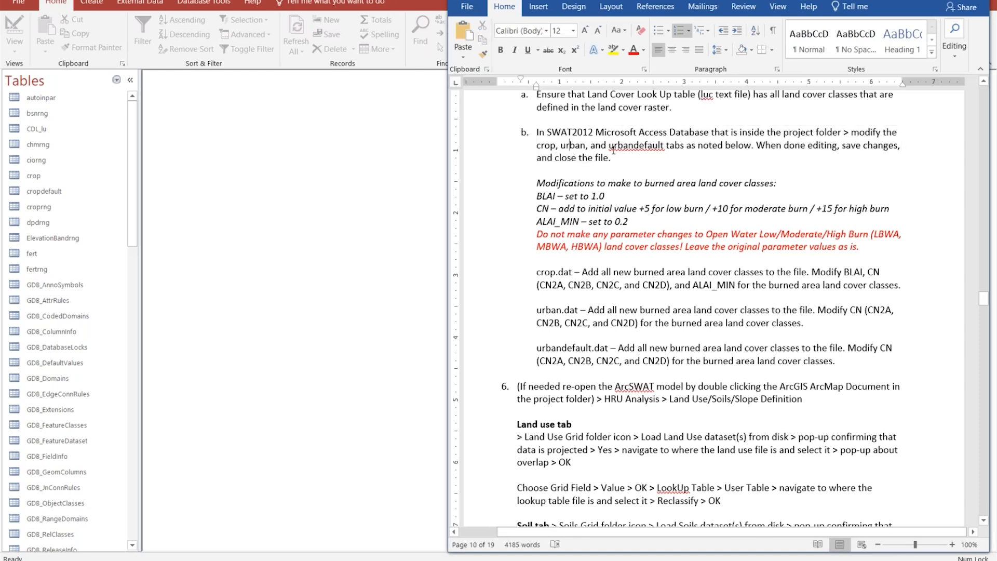
{"action": "left_click_drag", "start_coordinate": [610, 146], "coordinate": [680, 147]}
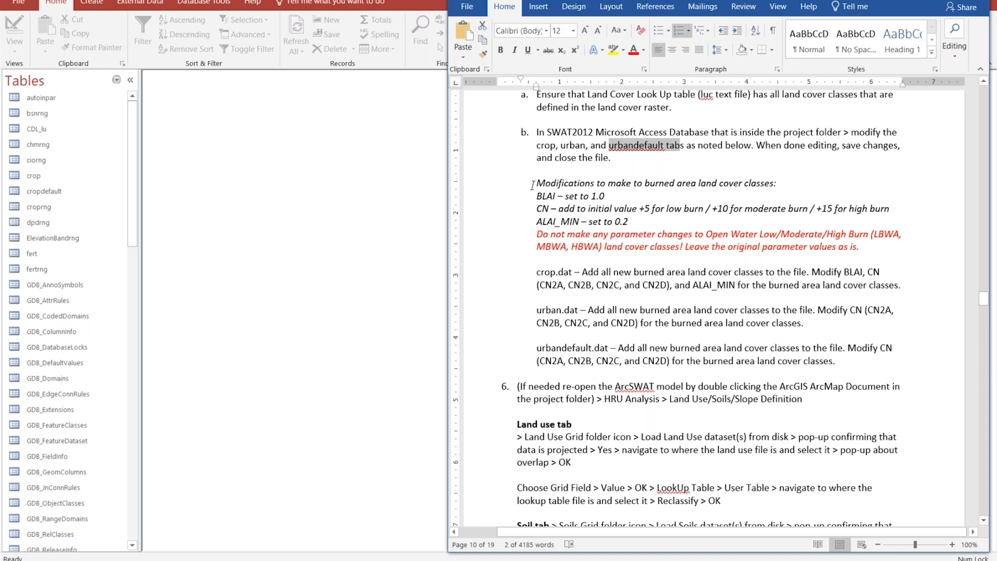
{"action": "left_click_drag", "start_coordinate": [532, 185], "coordinate": [641, 221]}
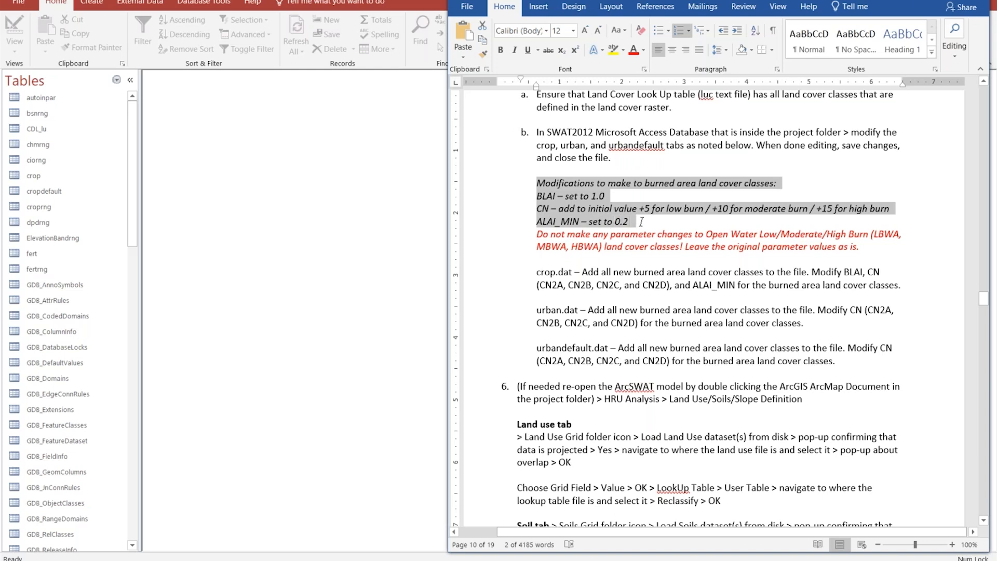
{"action": "left_click", "coordinate": [563, 196]}
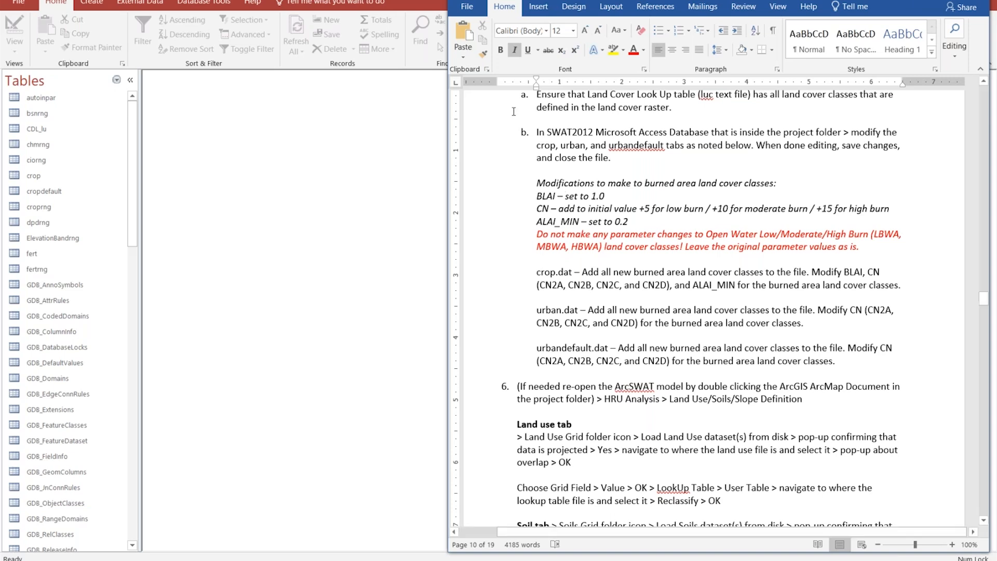
Examine the guide's BLAI, CN and ALAI_MIN entries for the burned-area land cover classes
{"action": "left_click_drag", "start_coordinate": [535, 196], "coordinate": [555, 197]}
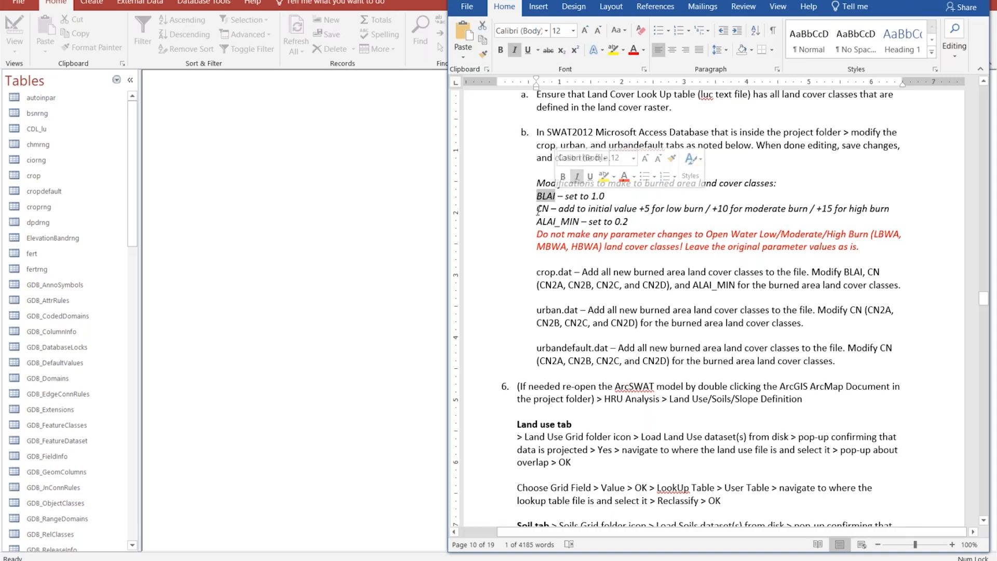
{"action": "left_click_drag", "start_coordinate": [536, 222], "coordinate": [580, 222]}
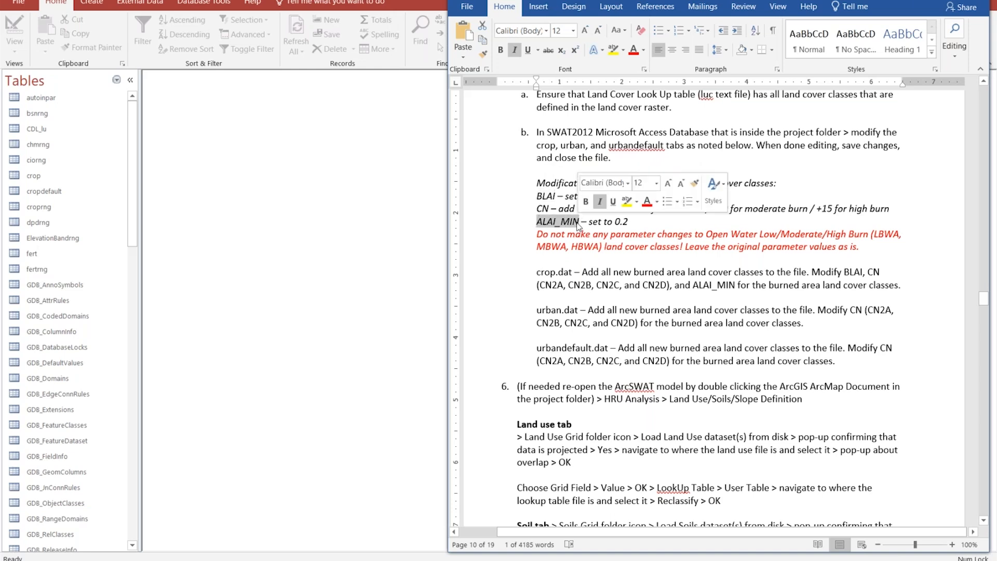
{"action": "left_click_drag", "start_coordinate": [537, 208], "coordinate": [550, 209]}
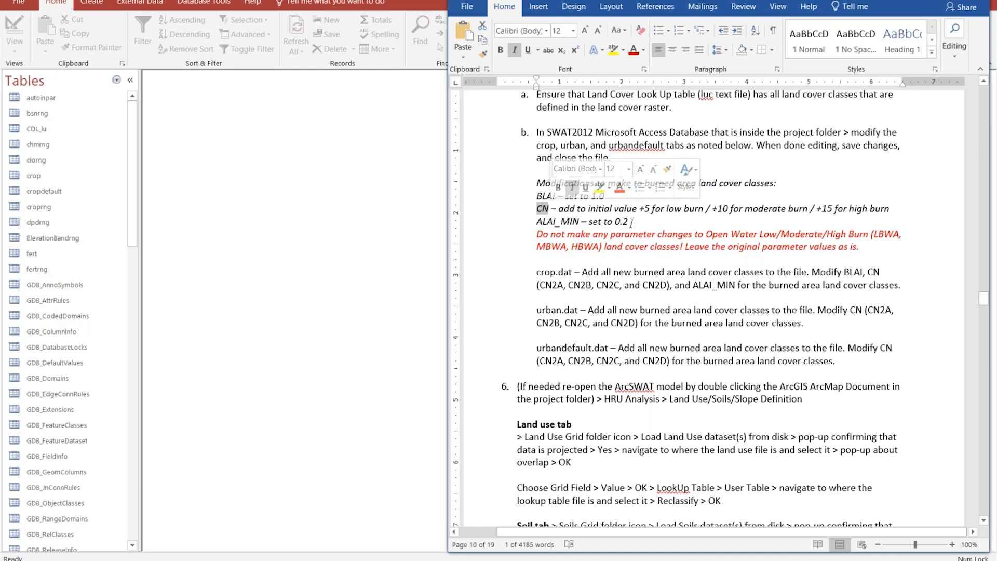
{"action": "left_click", "coordinate": [631, 223]}
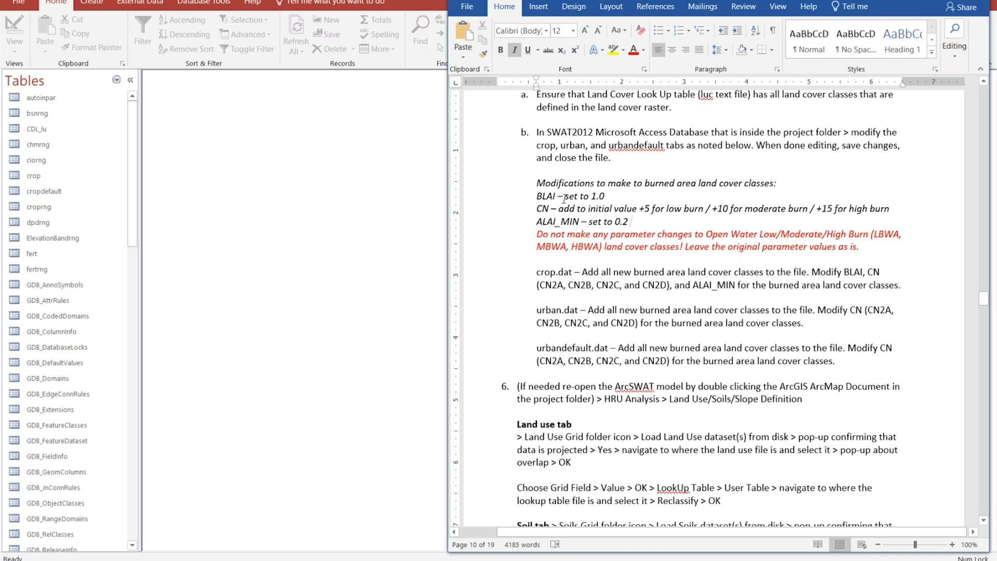
{"action": "left_click_drag", "start_coordinate": [537, 198], "coordinate": [555, 198]}
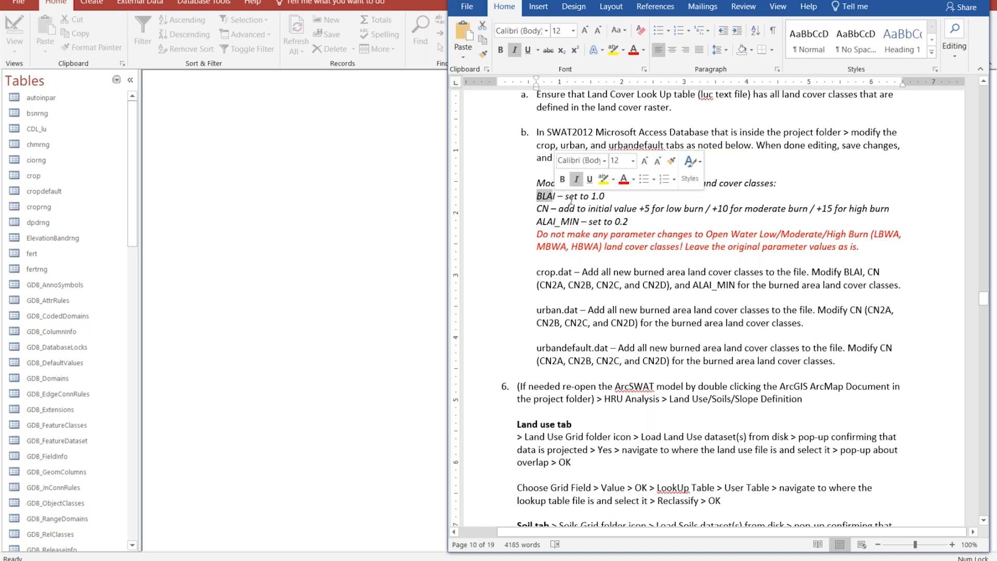
{"action": "left_click", "coordinate": [607, 205]}
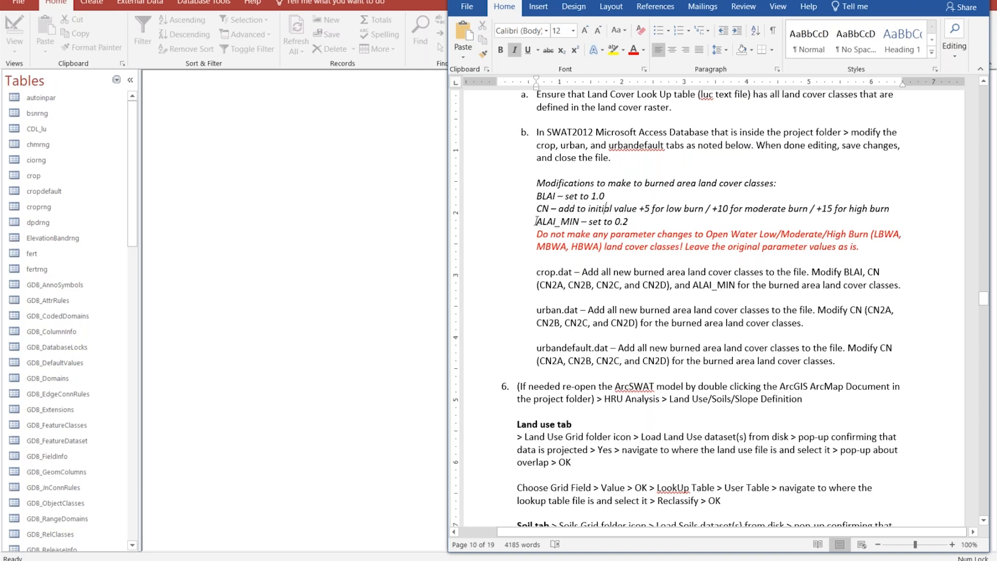
{"action": "left_click_drag", "start_coordinate": [537, 220], "coordinate": [579, 221]}
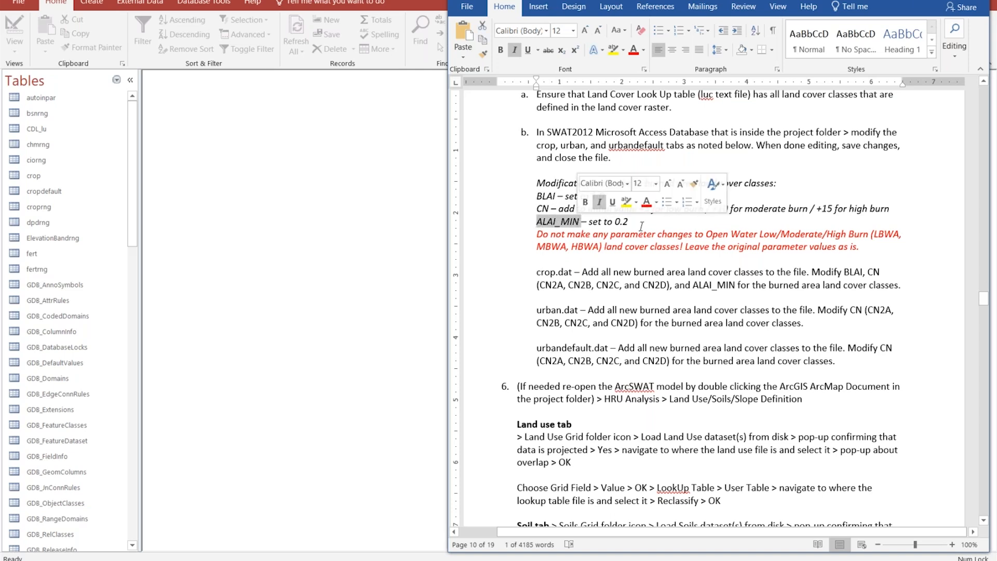
{"action": "left_click", "coordinate": [642, 226]}
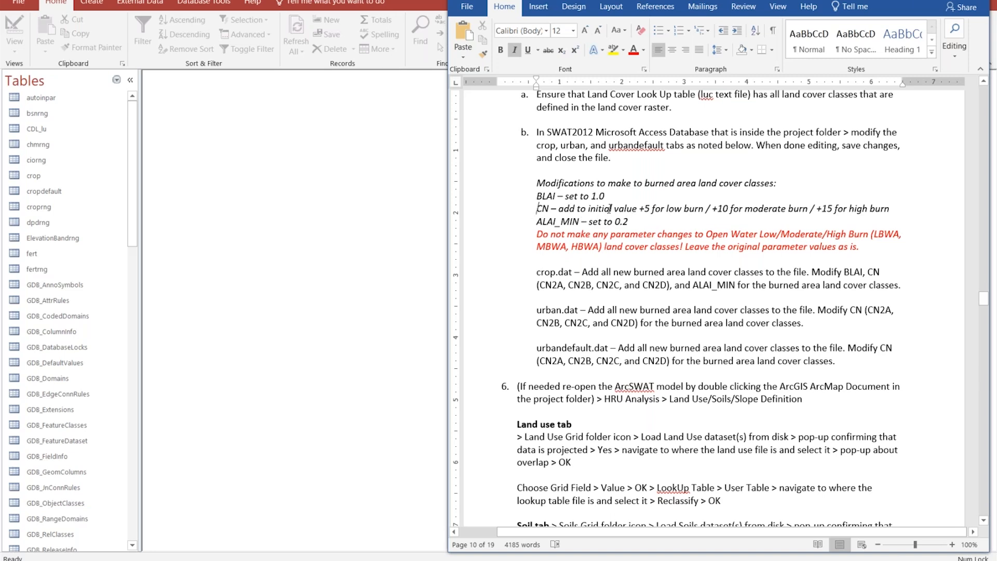
Read the guide's CN increments for each burn severity and look over the three parameter changes together
{"action": "left_click_drag", "start_coordinate": [559, 208], "coordinate": [680, 208]}
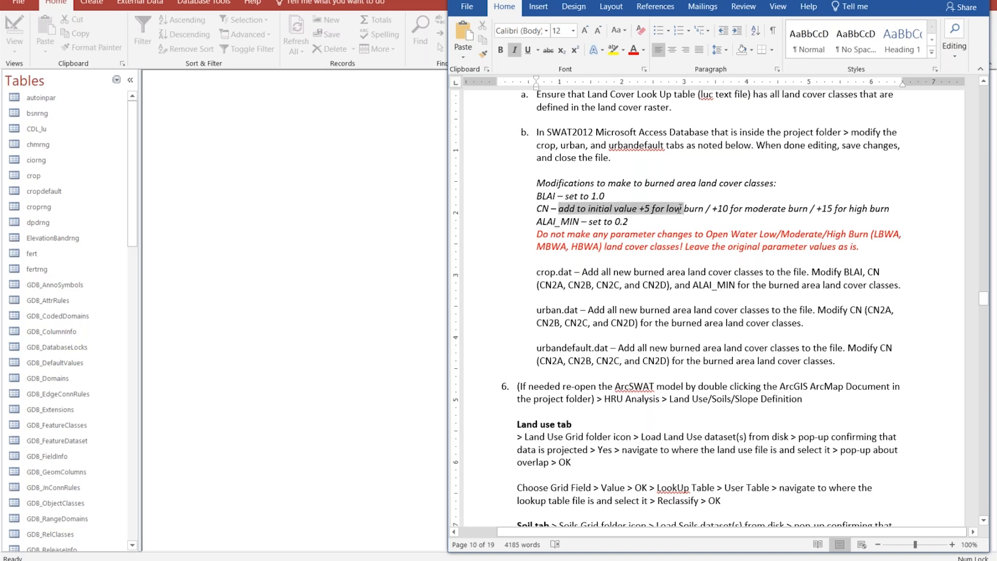
{"action": "left_click", "coordinate": [639, 209]}
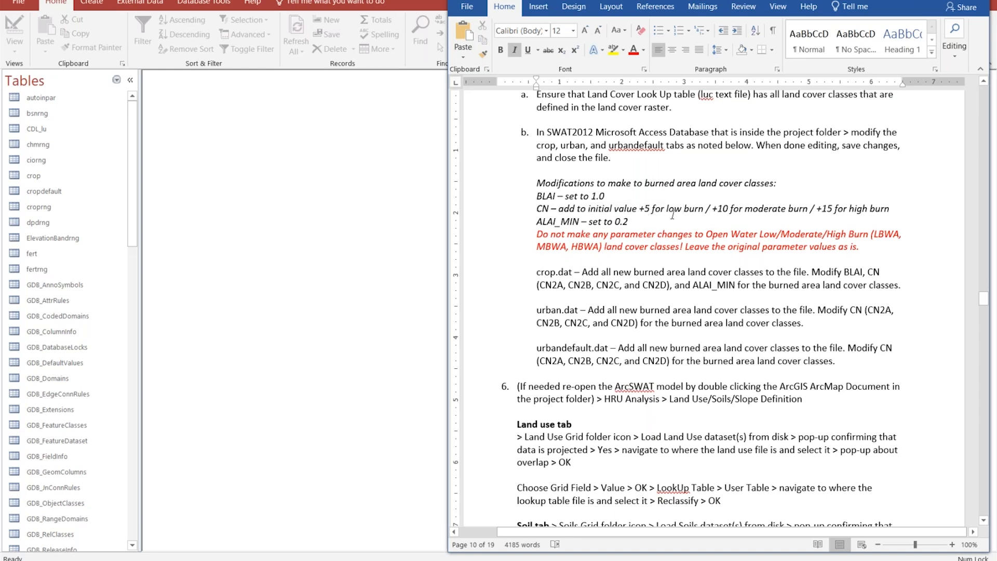
{"action": "left_click_drag", "start_coordinate": [712, 208], "coordinate": [787, 209]}
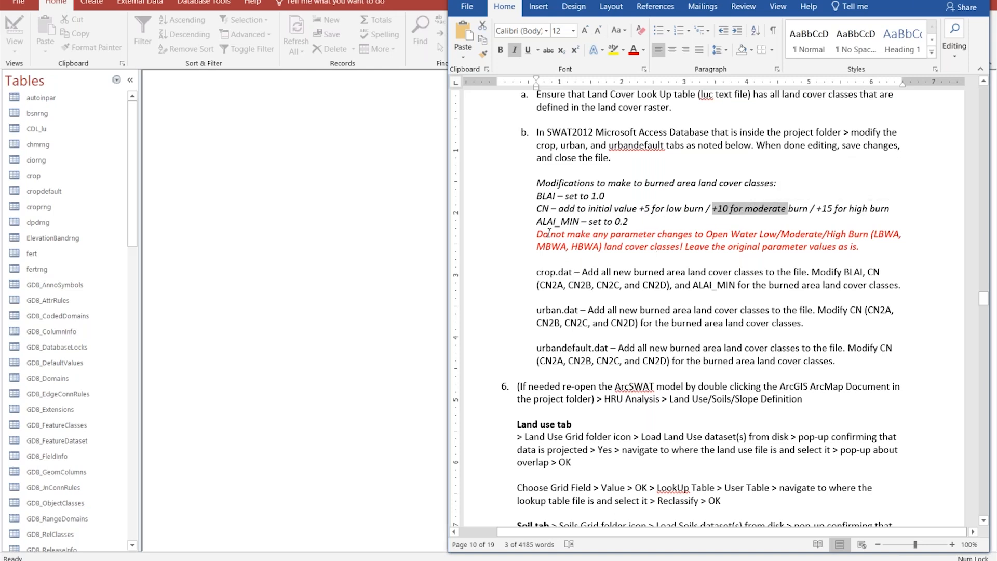
{"action": "left_click_drag", "start_coordinate": [537, 196], "coordinate": [587, 218]}
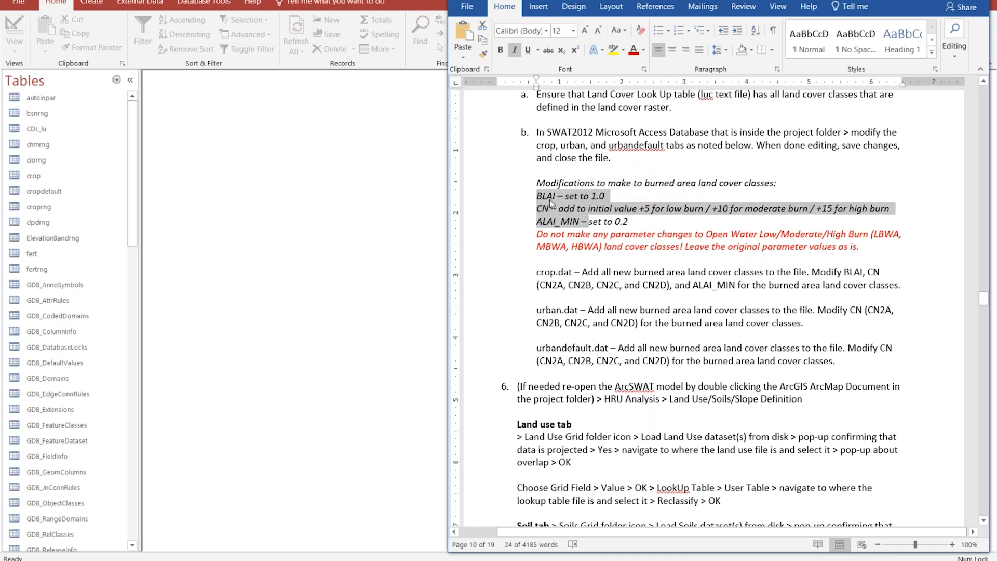
{"action": "left_click", "coordinate": [642, 223]}
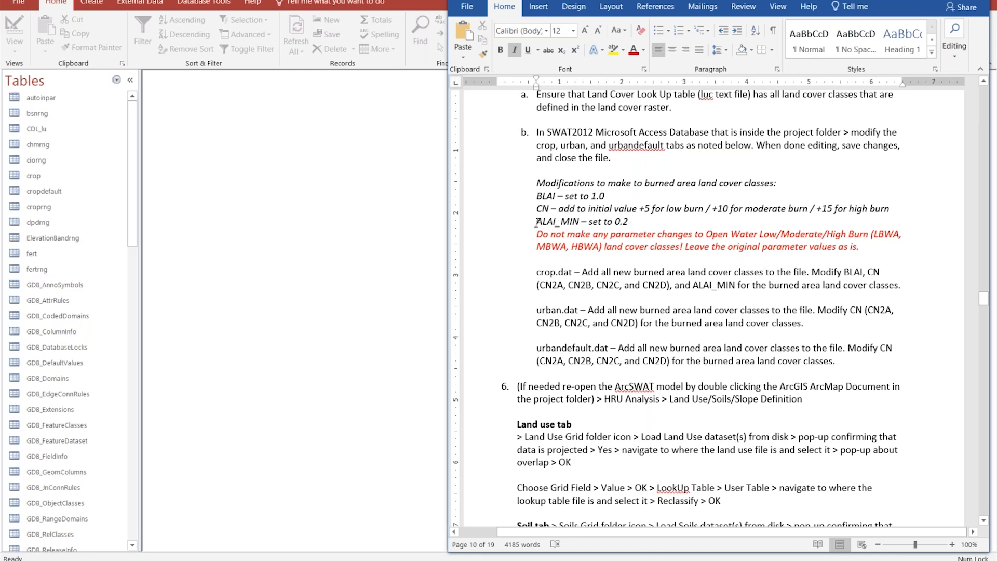
Review the guide's parameter list from BLAI onward and read the crop.dat instructions for adding and modifying burned-area classes
{"action": "left_click_drag", "start_coordinate": [535, 198], "coordinate": [563, 197]}
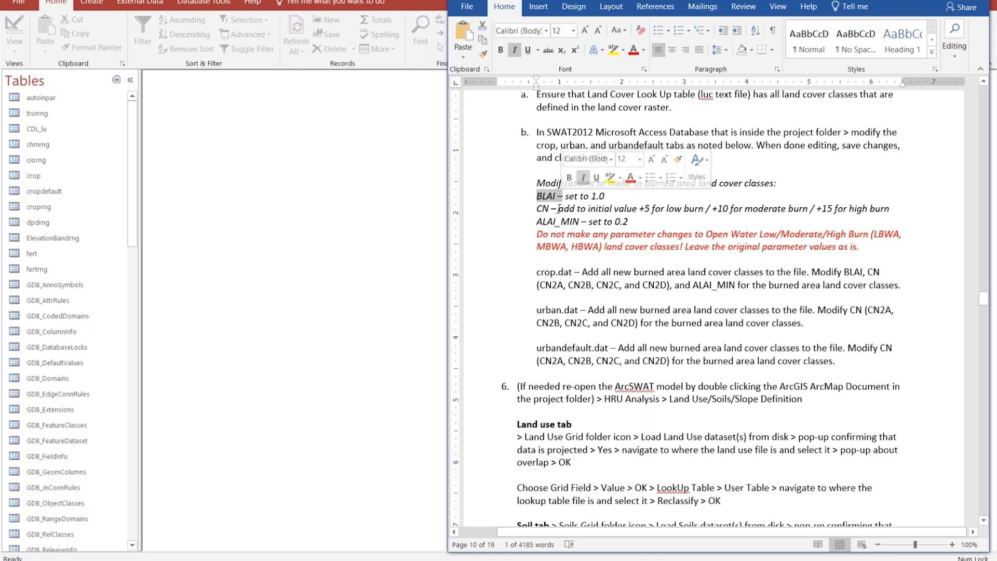
{"action": "left_click", "coordinate": [644, 222]}
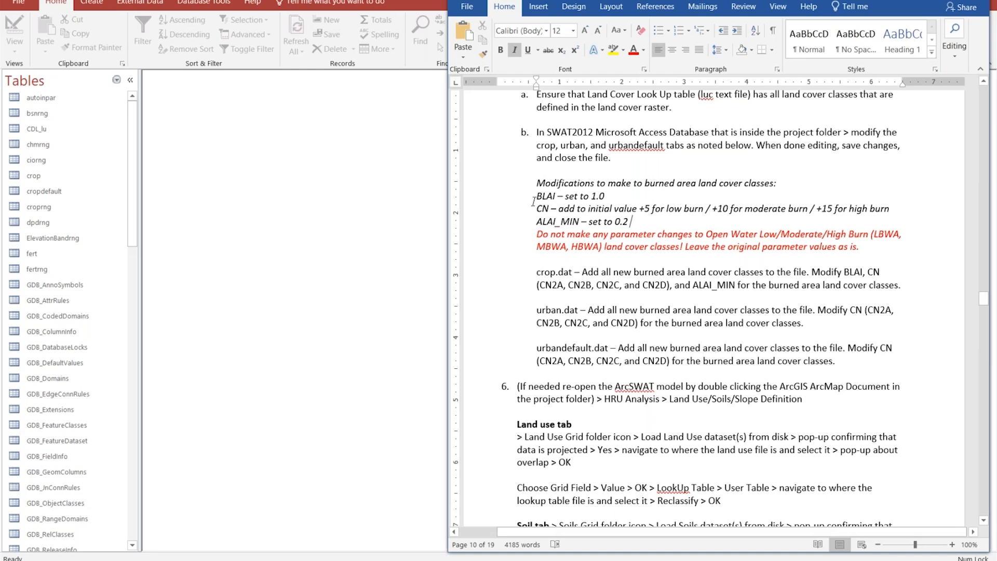
{"action": "left_click_drag", "start_coordinate": [535, 198], "coordinate": [556, 238]}
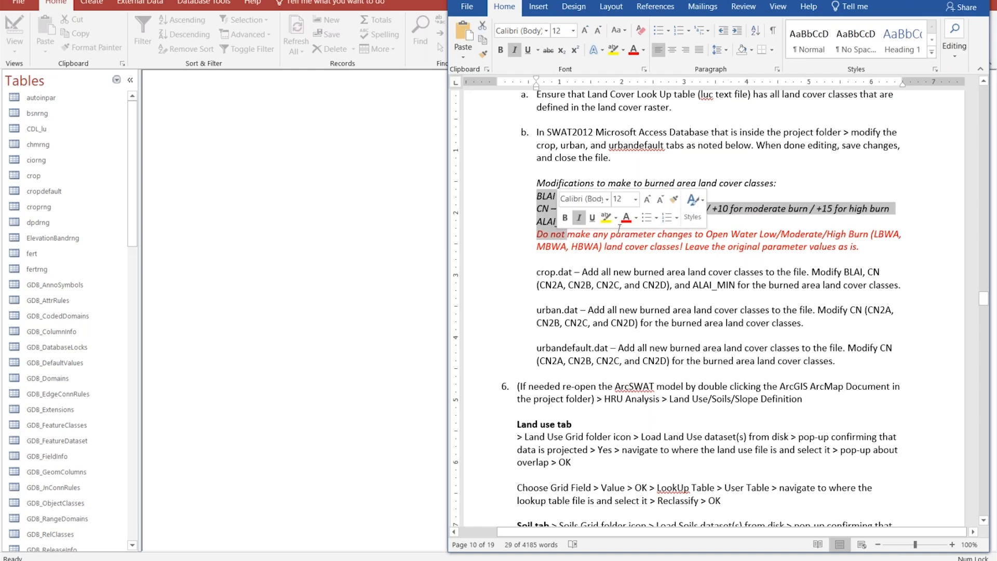
{"action": "key", "text": "Left"}
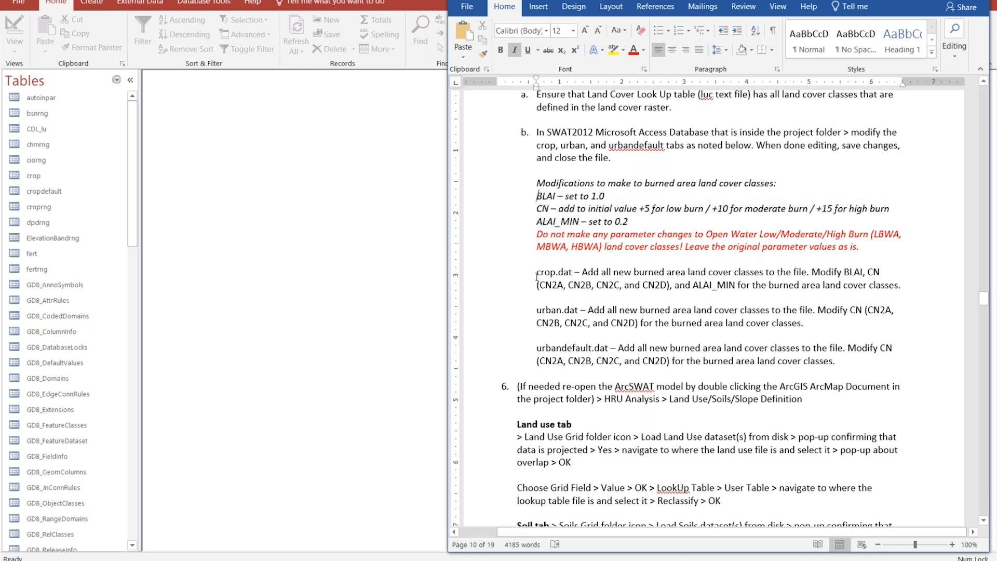
{"action": "left_click_drag", "start_coordinate": [535, 271], "coordinate": [536, 296]}
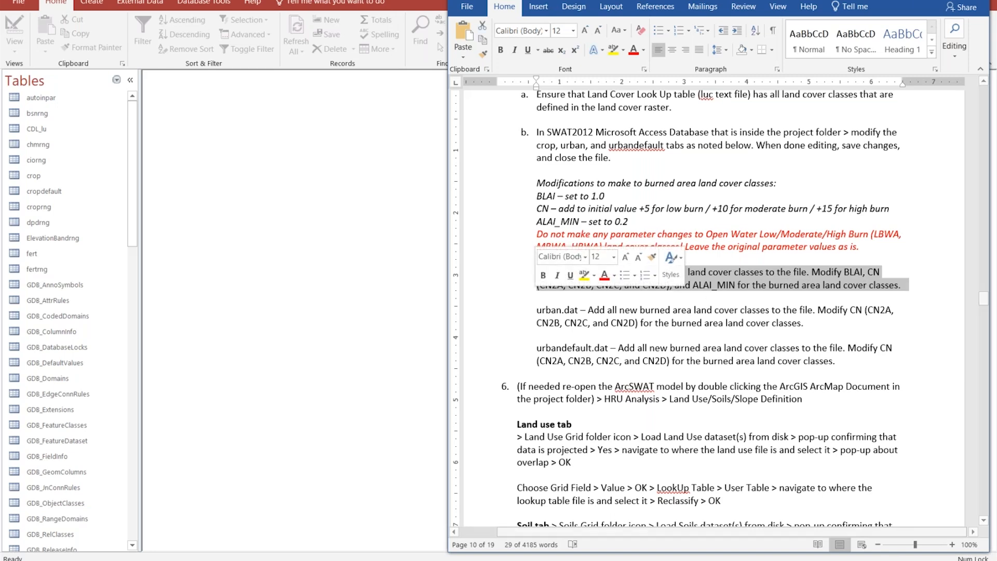
Read the guide's crop.dat instructions on modifying BLAI, CN2A to CN2D and ALAI_MIN, with the document moved aside
{"action": "left_click", "coordinate": [669, 289]}
{"action": "scroll", "coordinate": [656, 258], "scroll_direction": "down", "scroll_amount": 1}
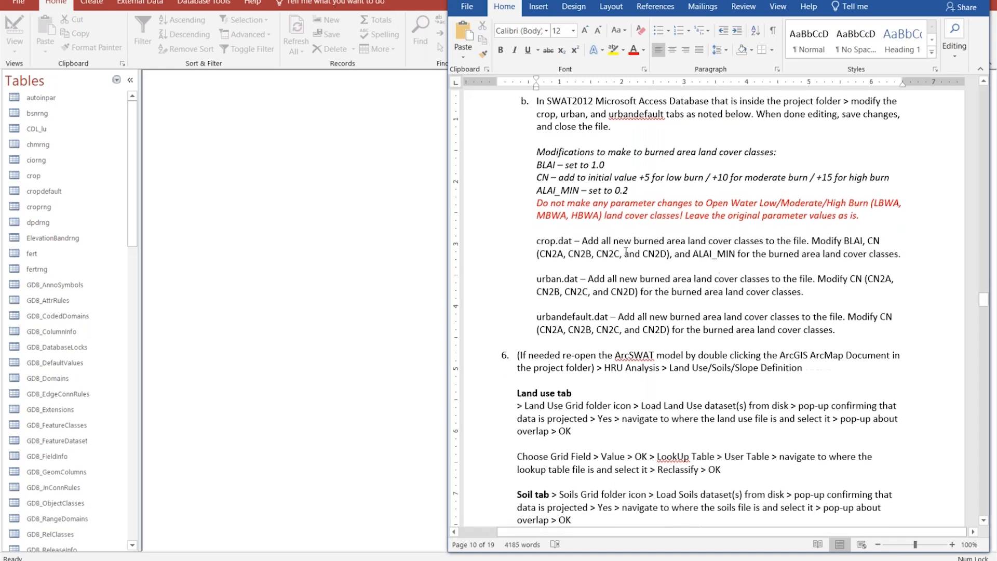
{"action": "left_click_drag", "start_coordinate": [614, 0], "coordinate": [506, 0]}
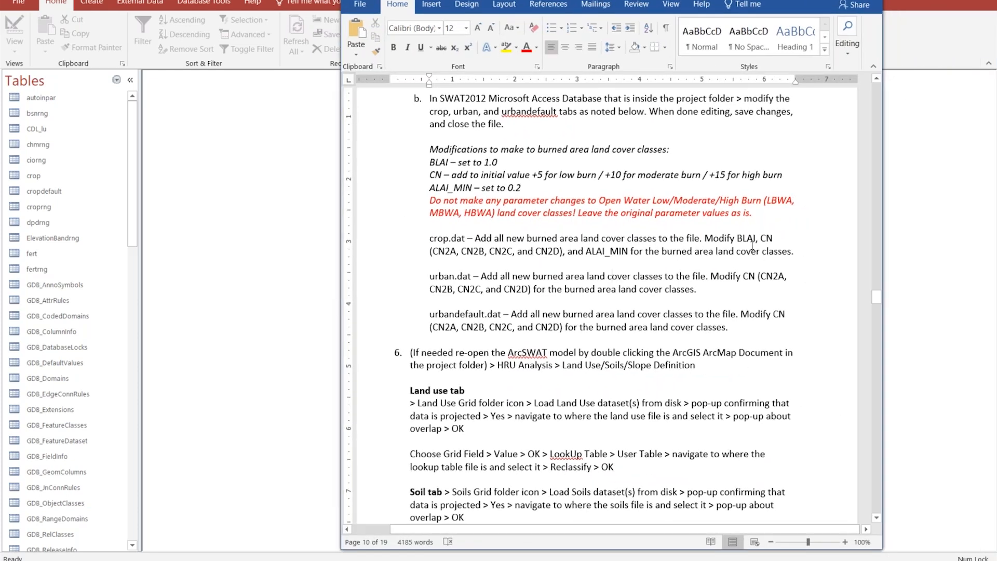
{"action": "left_click_drag", "start_coordinate": [737, 238], "coordinate": [630, 255]}
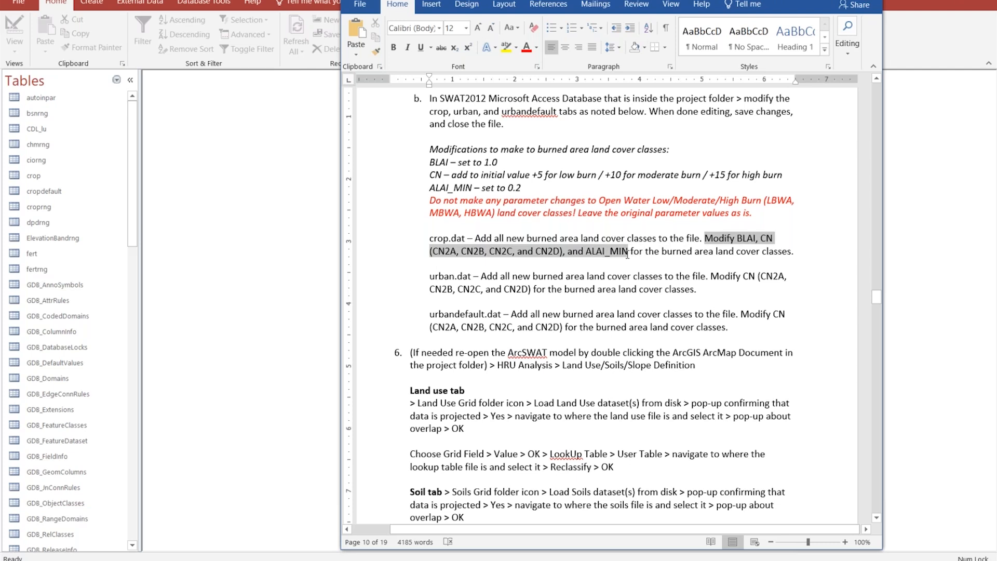
{"action": "left_click_drag", "start_coordinate": [627, 255], "coordinate": [628, 254]}
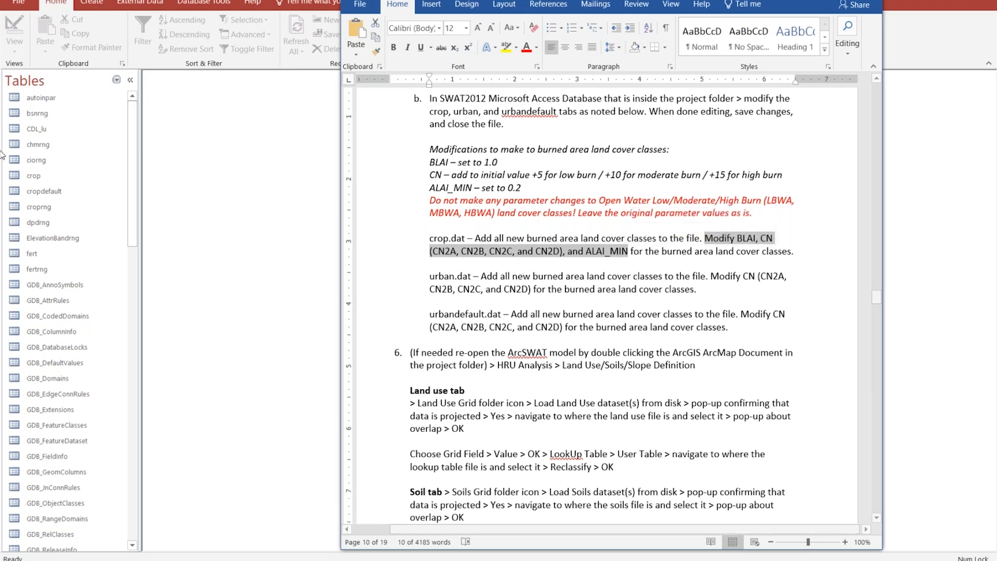
Open the crop table in the SWAT2012 database and select the empty new-record row at its end
{"action": "double_click", "coordinate": [33, 176]}
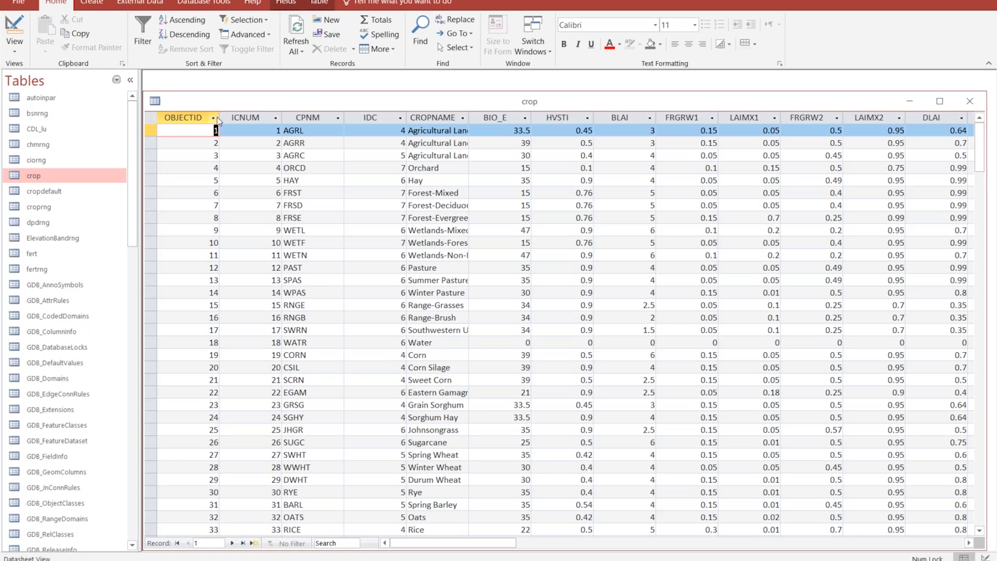
{"action": "left_click_drag", "start_coordinate": [391, 104], "coordinate": [390, 86]}
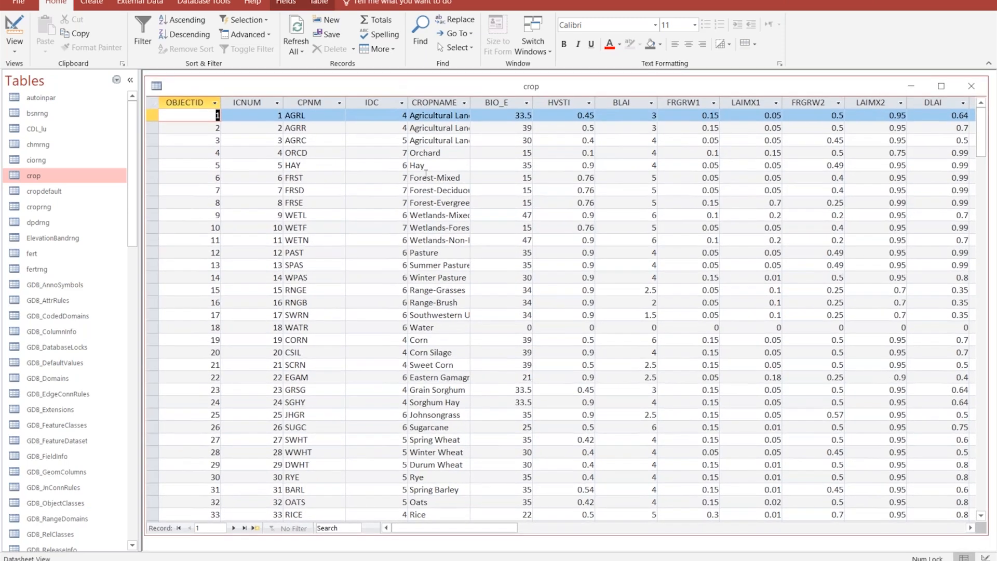
{"action": "scroll", "coordinate": [320, 470], "scroll_direction": "down", "scroll_amount": 5}
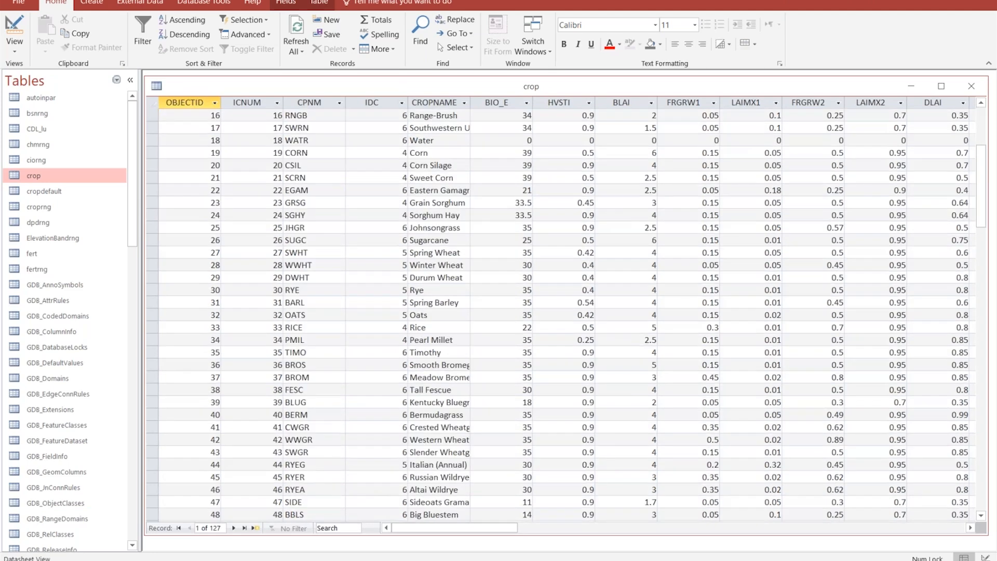
{"action": "scroll", "coordinate": [341, 256], "scroll_direction": "down", "scroll_amount": 9}
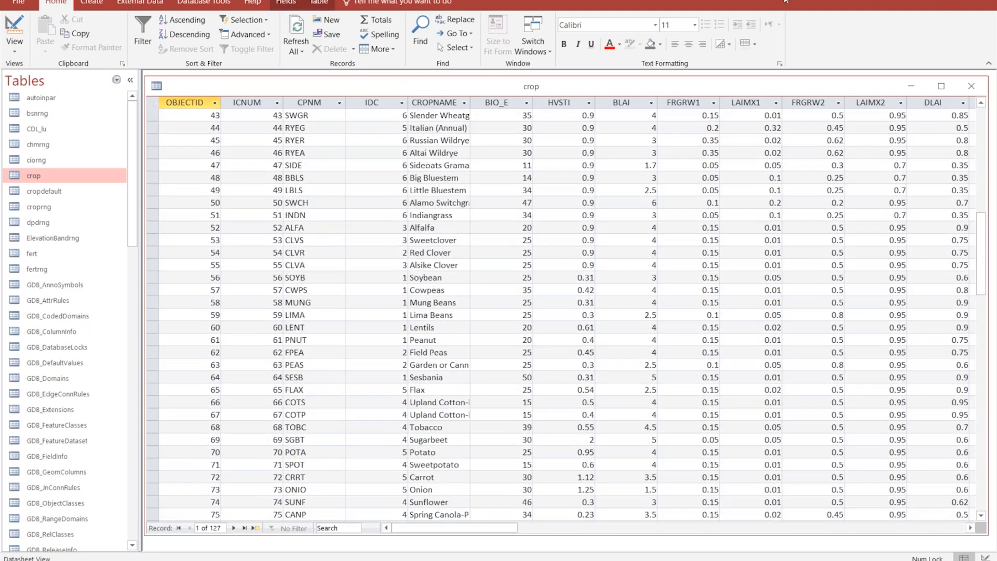
{"action": "left_click_drag", "start_coordinate": [982, 252], "coordinate": [980, 427]}
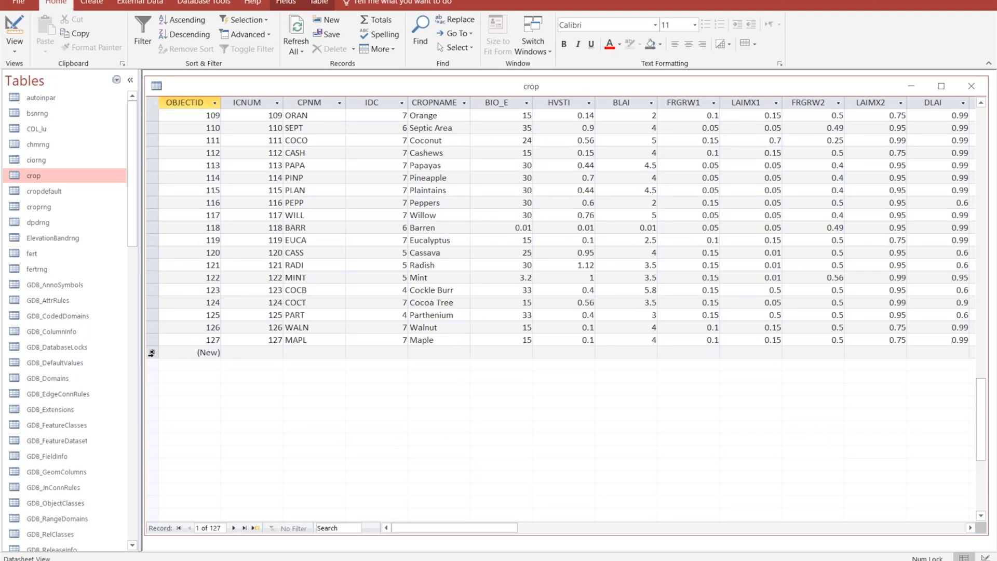
{"action": "left_click", "coordinate": [152, 353]}
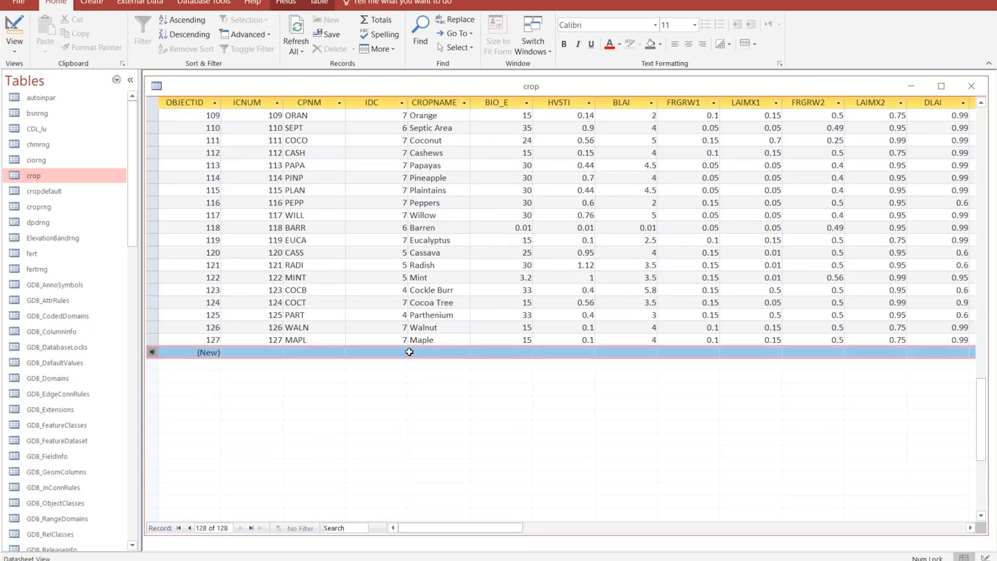
{"action": "scroll", "coordinate": [414, 259], "scroll_direction": "up", "scroll_amount": 4}
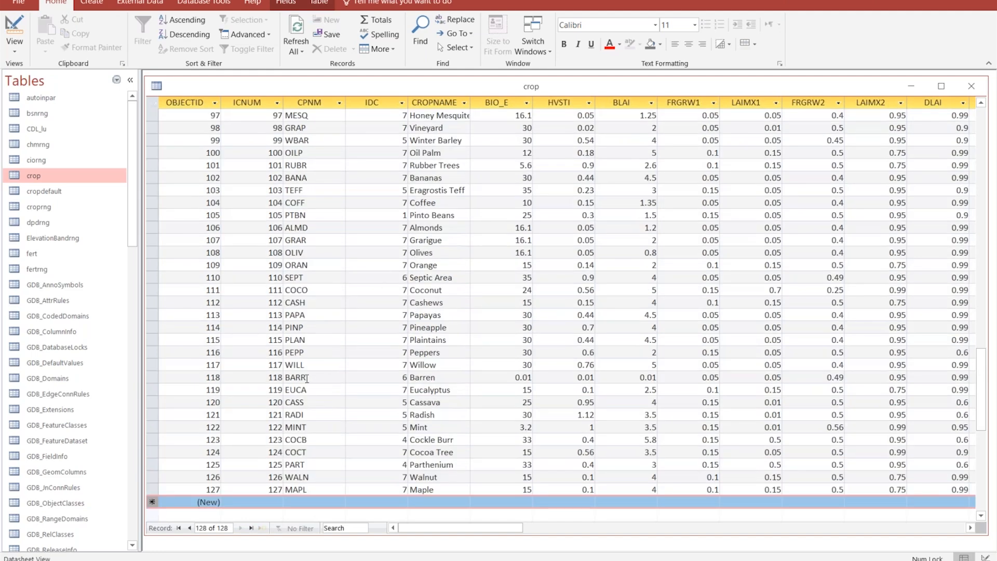
{"action": "scroll", "coordinate": [327, 407], "scroll_direction": "down", "scroll_amount": 4}
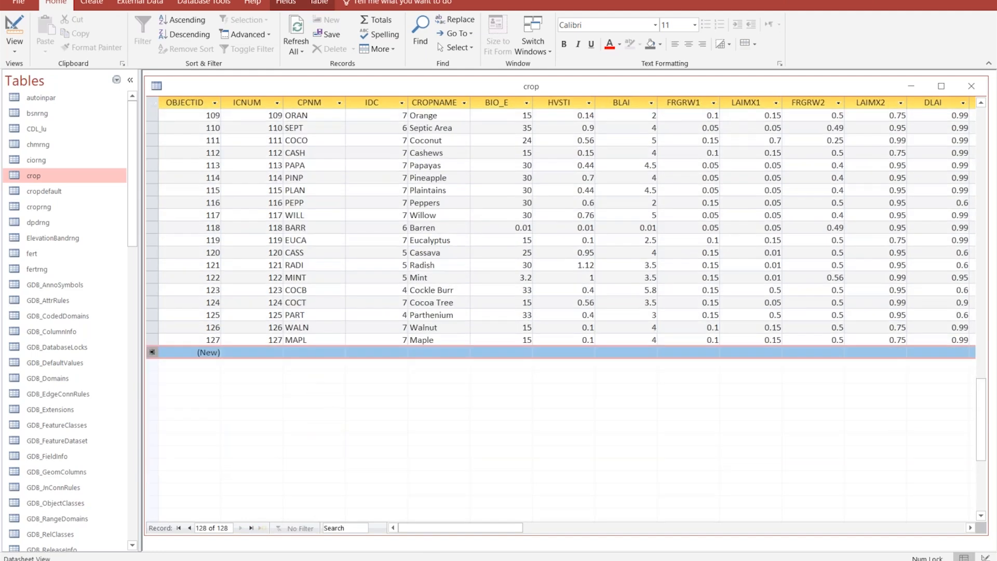
Locate luu_database_edits_arset in the swat_guide folder of arset_demo and switch to that workbook in Excel
{"action": "left_click", "coordinate": [439, 559]}
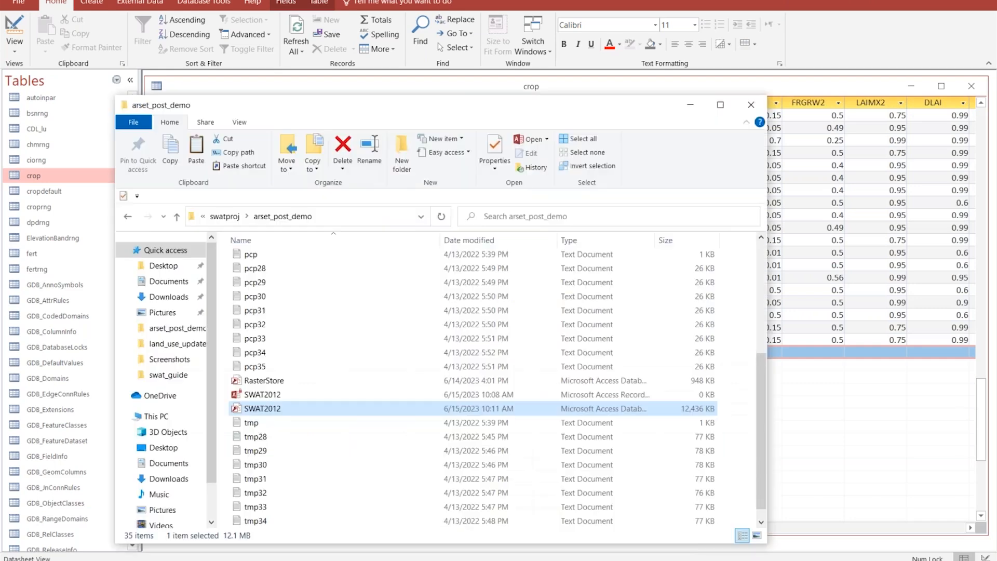
{"action": "left_click", "coordinate": [224, 216]}
{"action": "double_click", "coordinate": [295, 254]}
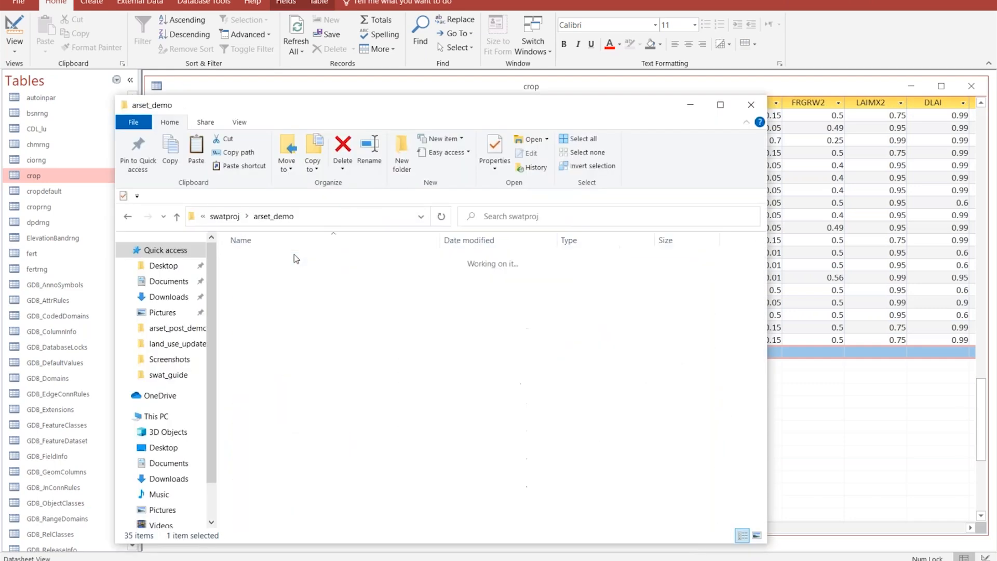
{"action": "double_click", "coordinate": [265, 288]}
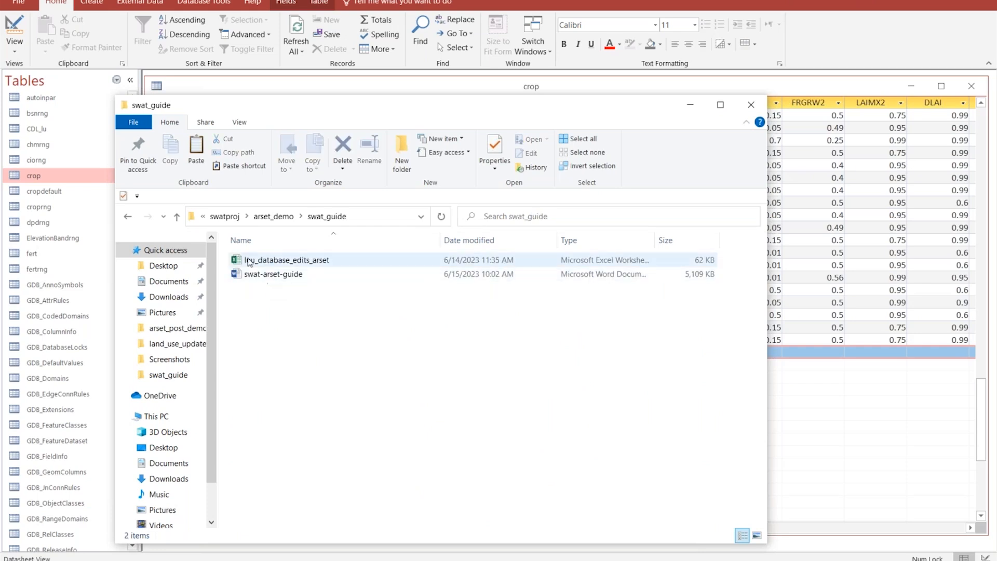
{"action": "left_click", "coordinate": [323, 261]}
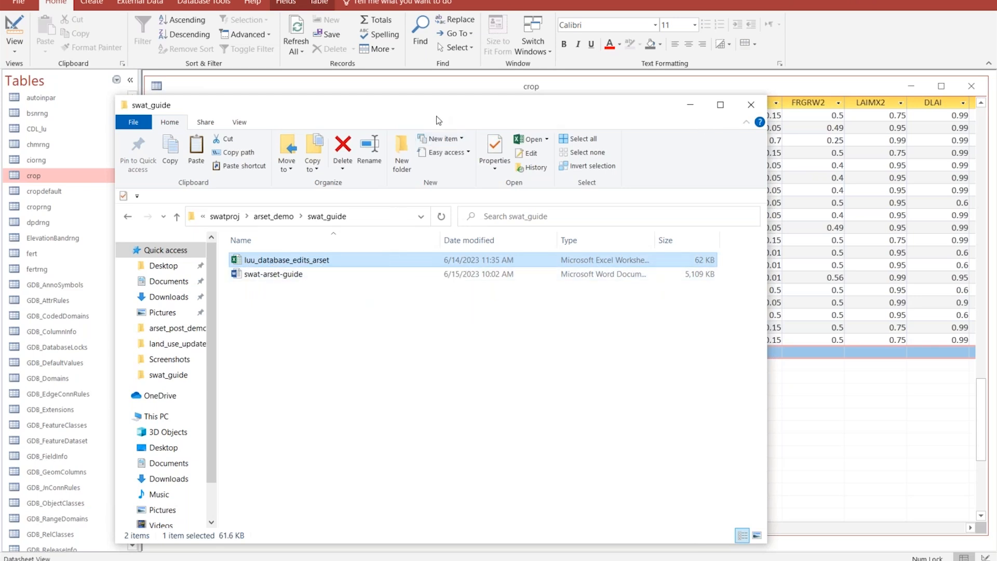
{"action": "left_click", "coordinate": [691, 104]}
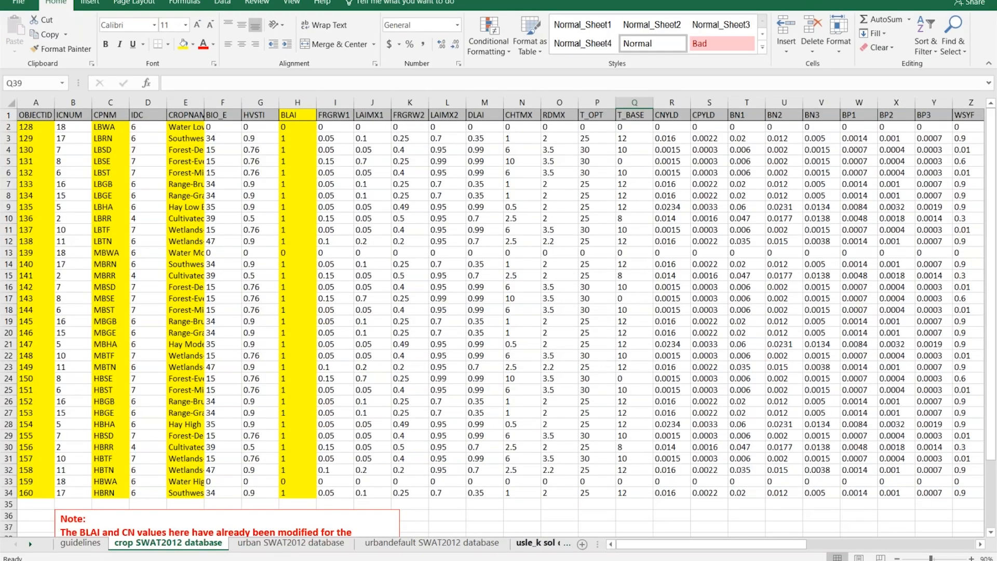
Review the guidelines sheet's fire-related parameters, their descriptions, burned-area changes, references and where each is changed in SWAT
{"action": "left_click", "coordinate": [88, 544]}
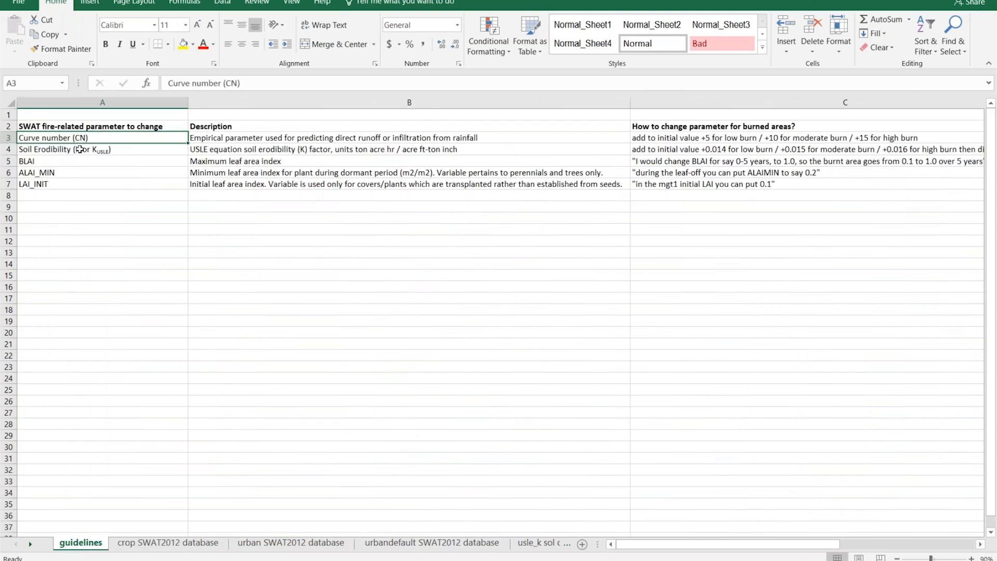
{"action": "left_click", "coordinate": [90, 125]}
{"action": "left_click_drag", "start_coordinate": [89, 126], "coordinate": [82, 182]}
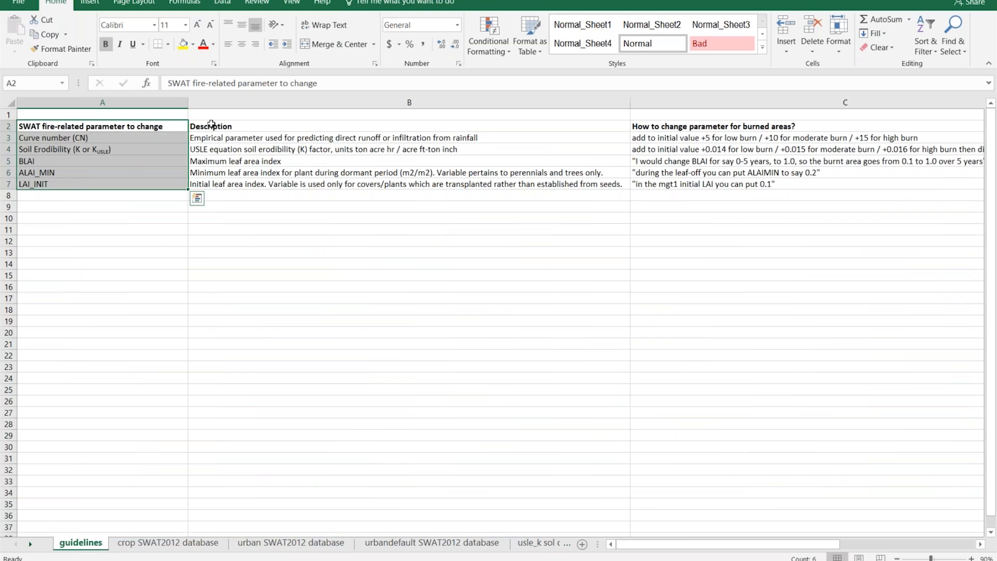
{"action": "left_click_drag", "start_coordinate": [211, 125], "coordinate": [211, 183]}
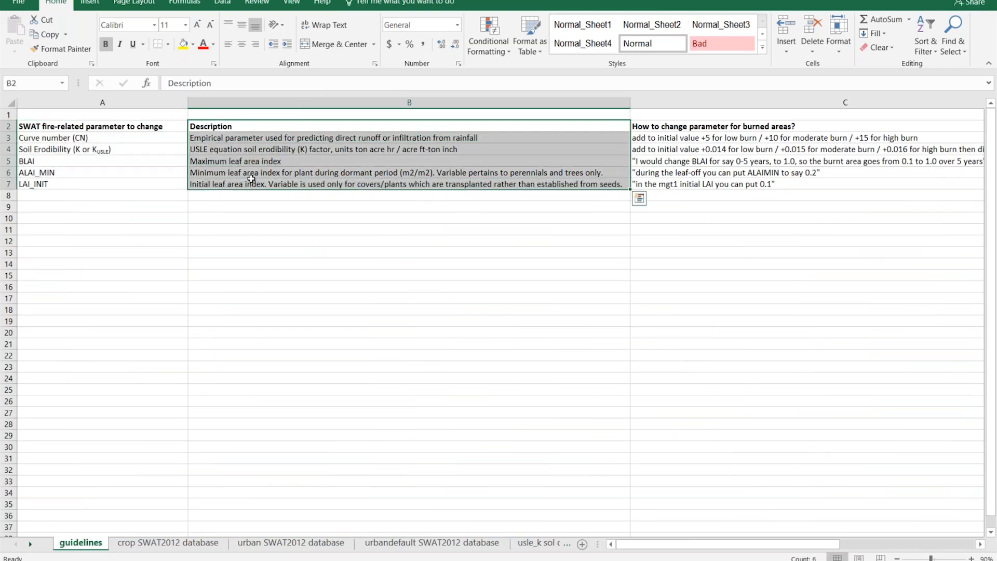
{"action": "left_click_drag", "start_coordinate": [820, 127], "coordinate": [753, 184]}
{"action": "left_click_drag", "start_coordinate": [774, 547], "coordinate": [842, 548]}
{"action": "left_click_drag", "start_coordinate": [231, 128], "coordinate": [246, 181]}
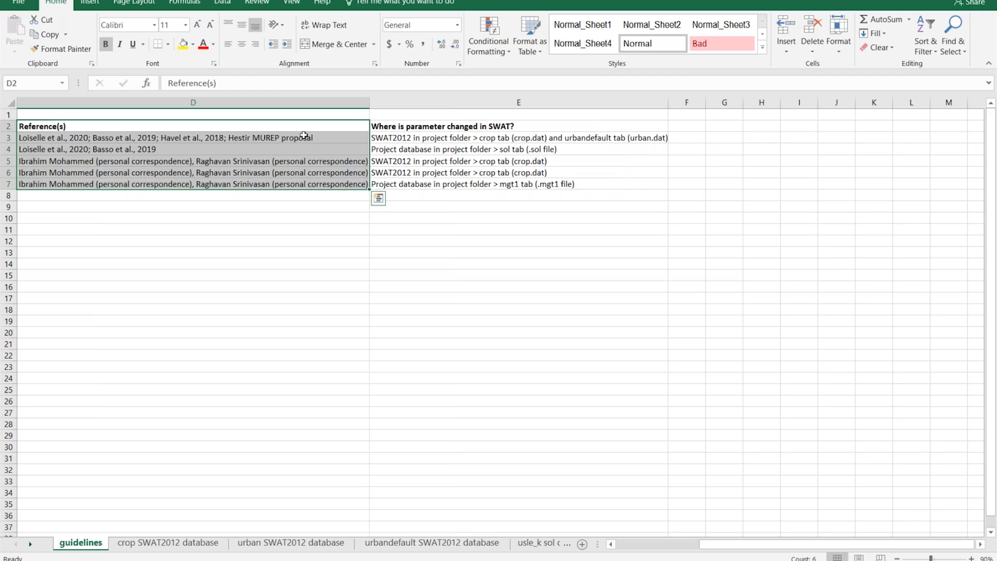
{"action": "left_click", "coordinate": [402, 127]}
{"action": "left_click_drag", "start_coordinate": [402, 128], "coordinate": [405, 182]}
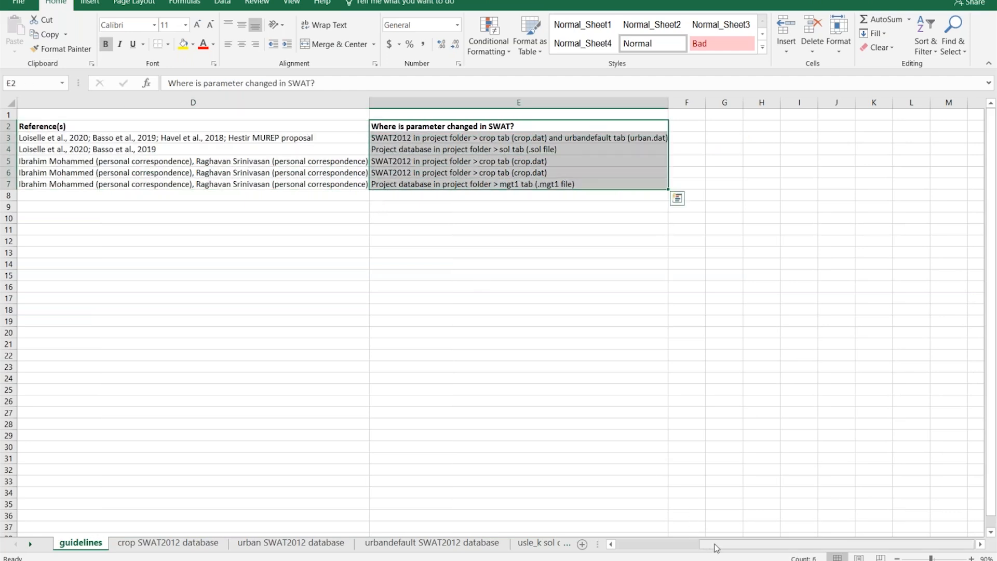
{"action": "left_click_drag", "start_coordinate": [715, 548], "coordinate": [391, 529]}
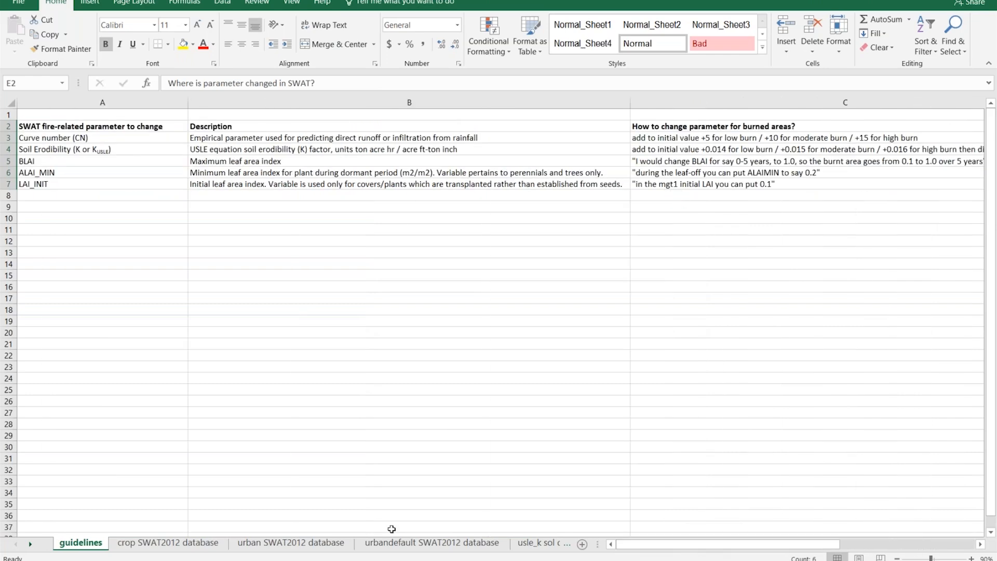
Examine the burned-area class records in rows 2 to 34 and their CPNM codes on the crop SWAT2012 database sheet
{"action": "left_click", "coordinate": [133, 547]}
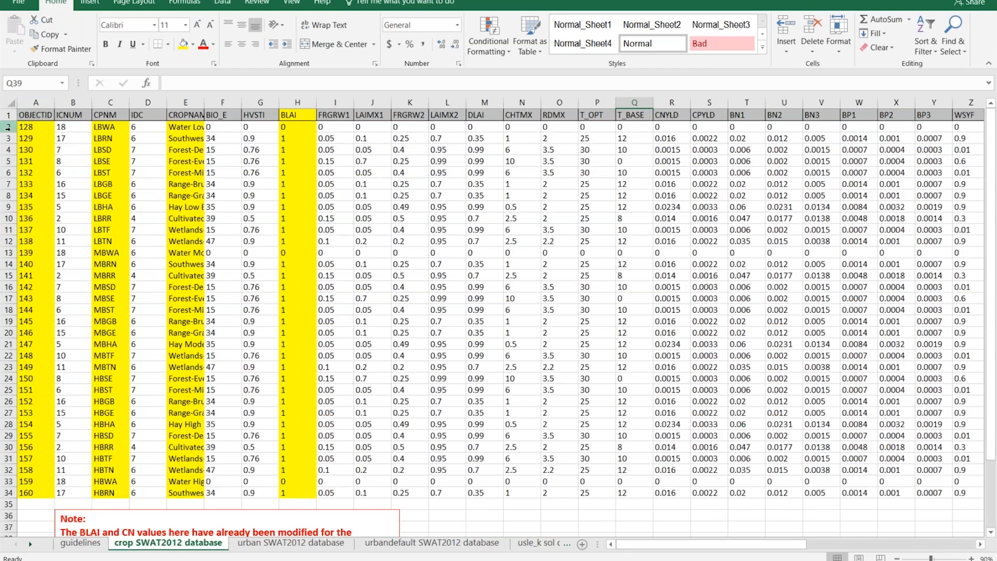
{"action": "left_click_drag", "start_coordinate": [7, 126], "coordinate": [4, 496]}
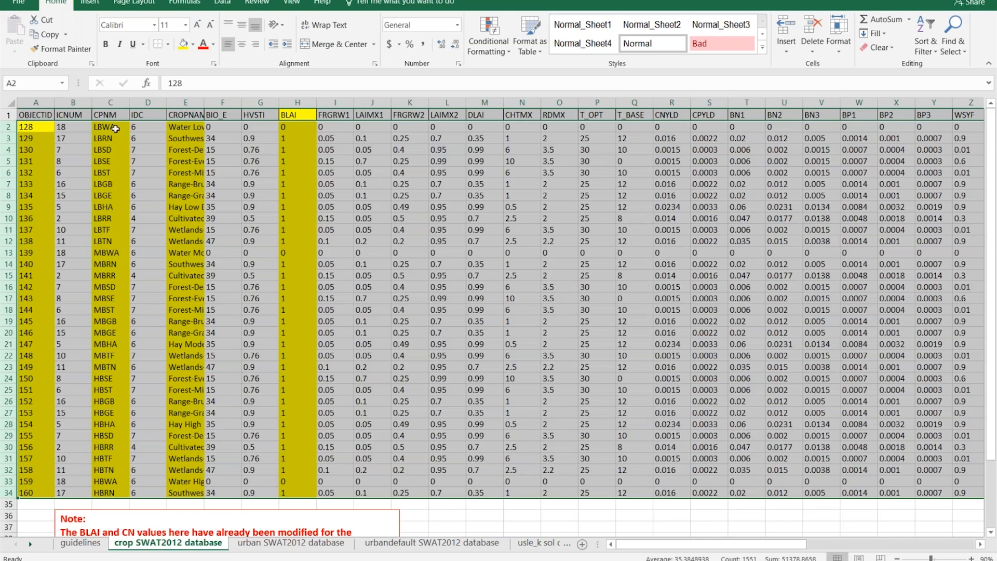
{"action": "left_click_drag", "start_coordinate": [116, 128], "coordinate": [110, 492]}
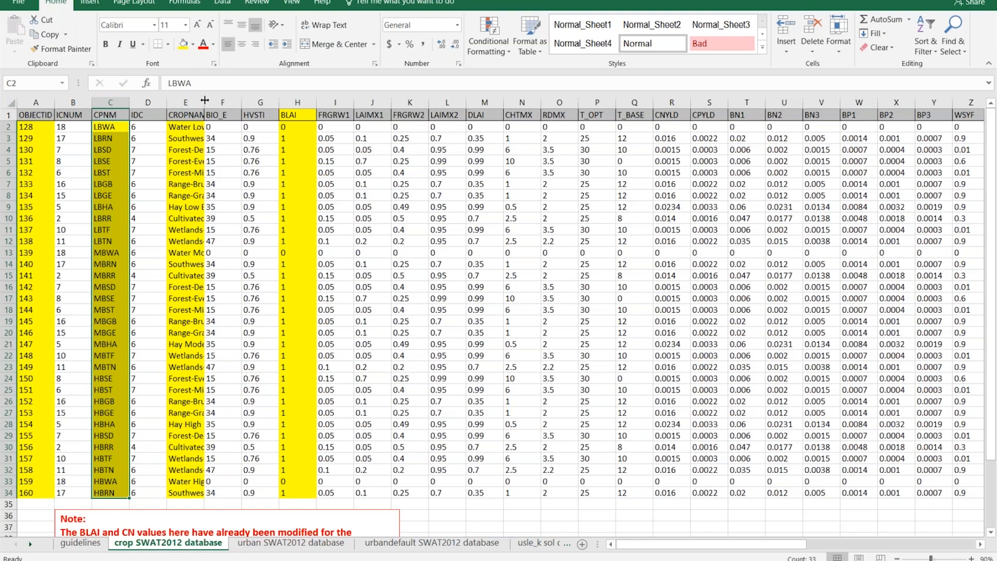
Widen the CROPNAME column to fit the full class names and look over the low-burn entries
{"action": "left_click_drag", "start_coordinate": [210, 99], "coordinate": [358, 99]}
{"action": "left_click", "coordinate": [248, 140]}
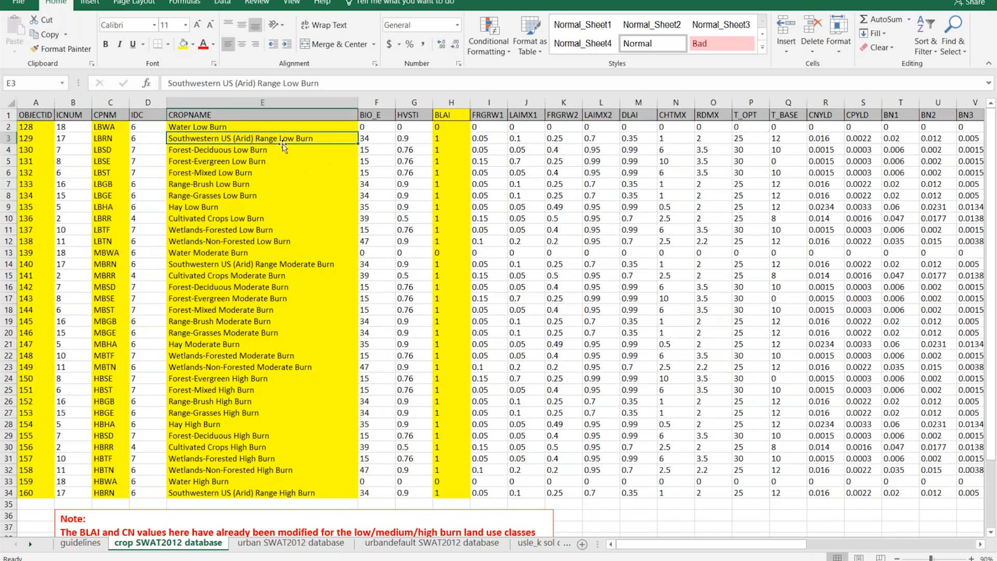
{"action": "left_click", "coordinate": [213, 151]}
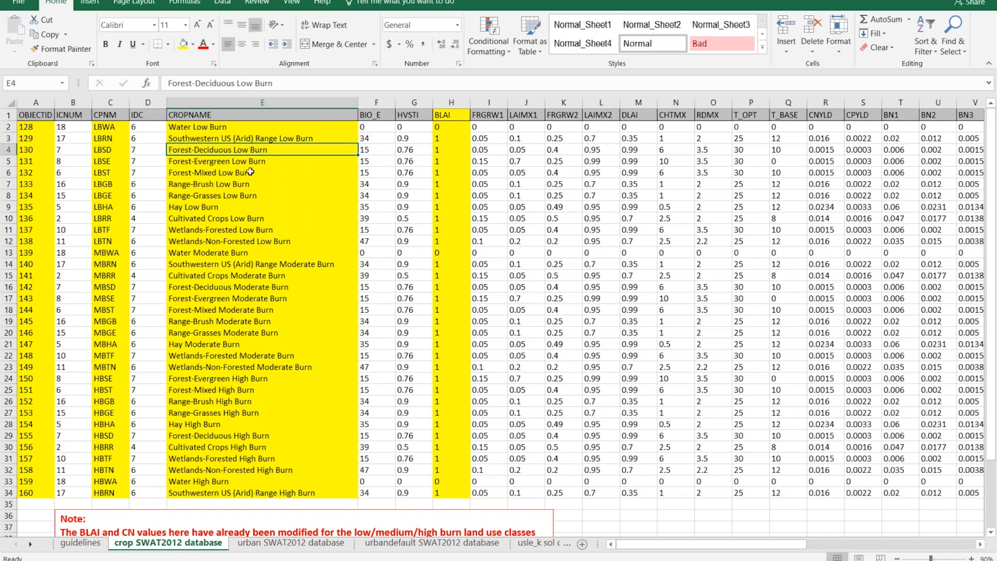
{"action": "left_click", "coordinate": [211, 198]}
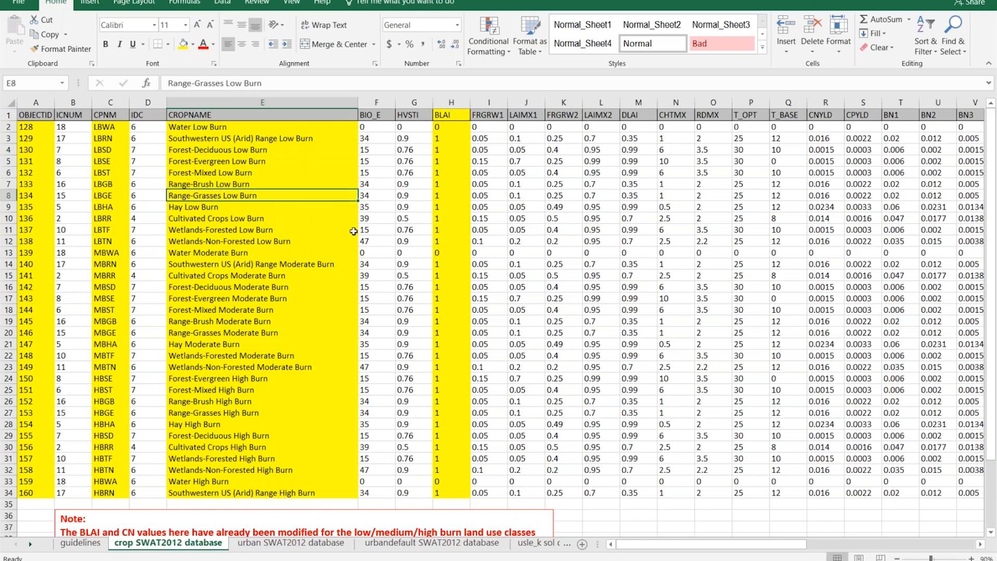
Check the BLAI column, including the values for the Water Low, Moderate and High Burn classes
{"action": "left_click", "coordinate": [451, 103]}
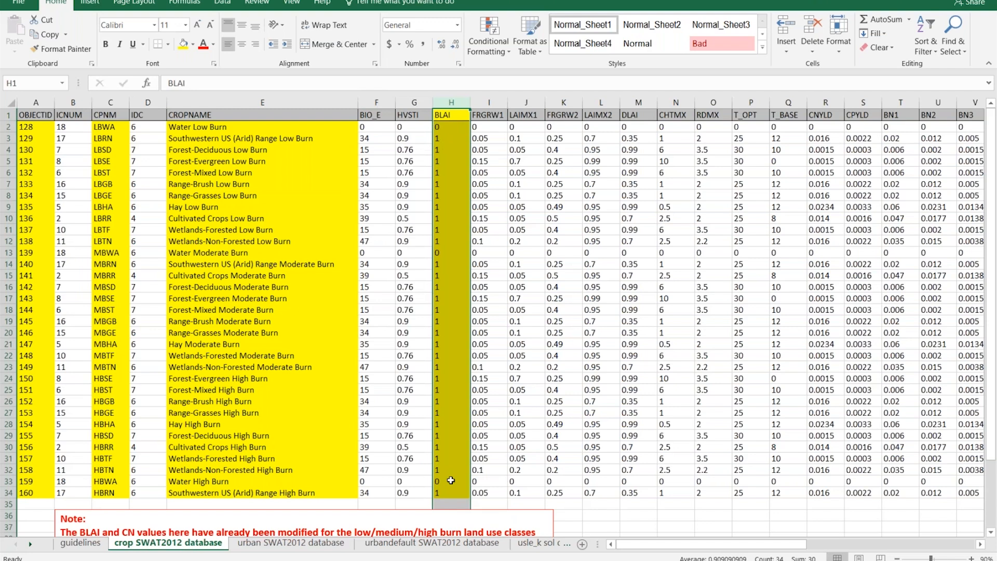
{"action": "left_click", "coordinate": [7, 127]}
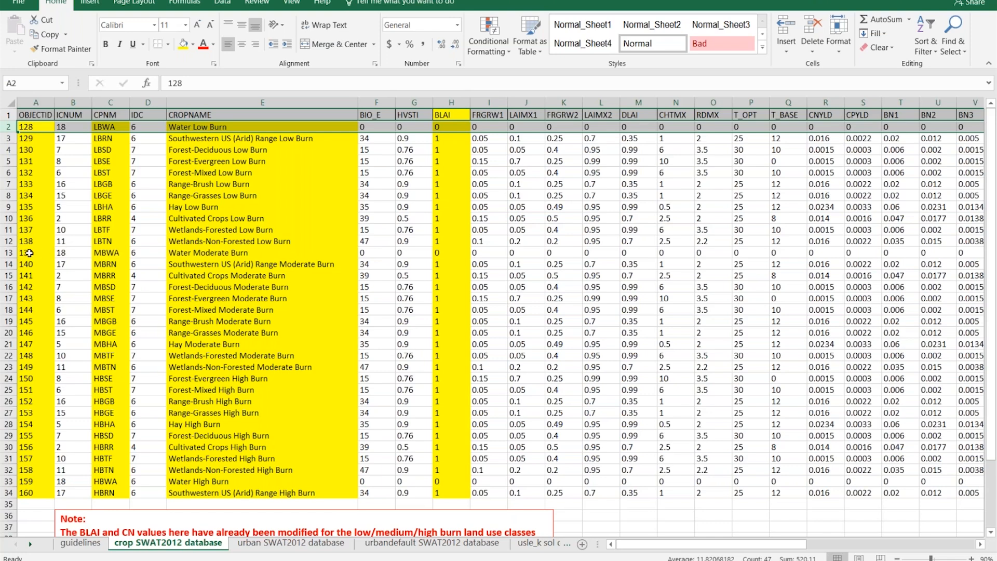
{"action": "left_click", "coordinate": [9, 253]}
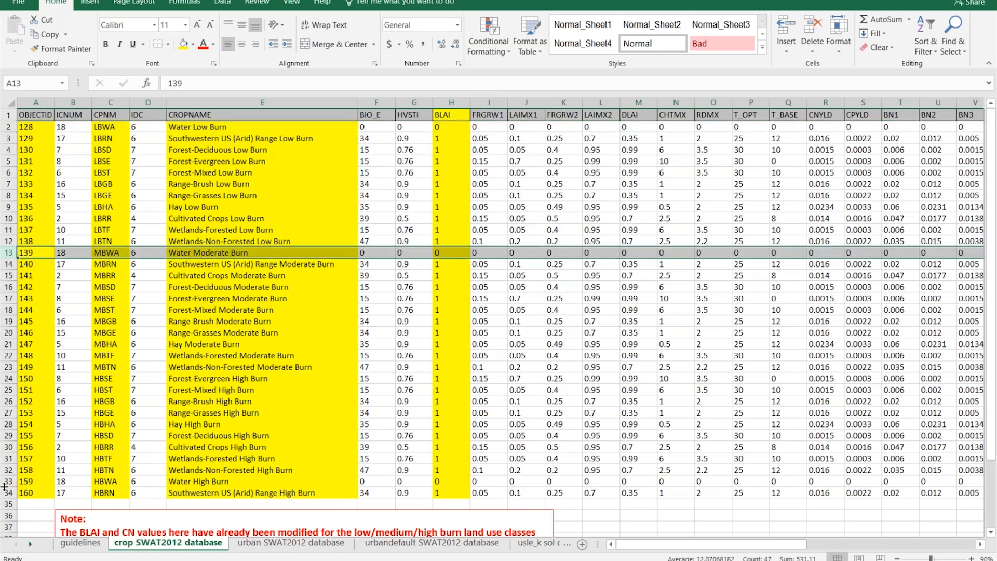
{"action": "left_click", "coordinate": [8, 482]}
{"action": "left_click", "coordinate": [441, 127]}
{"action": "left_click", "coordinate": [451, 252]}
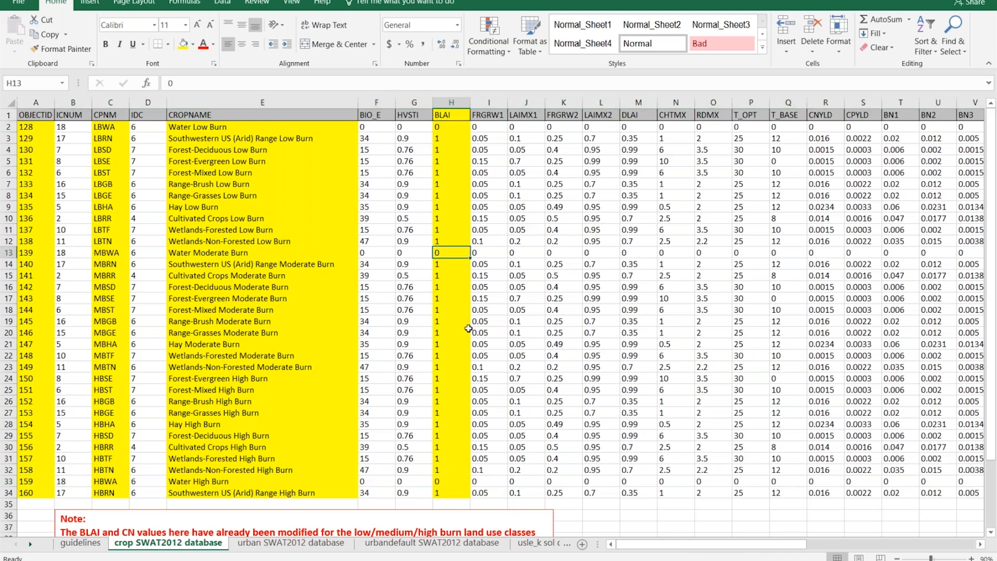
{"action": "left_click", "coordinate": [459, 483]}
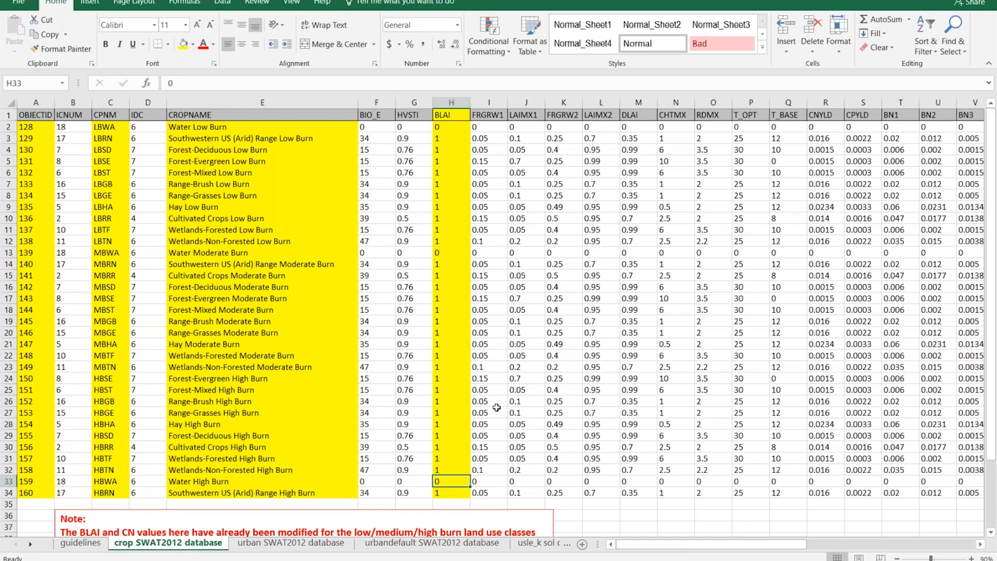
Check the BLAI, CN2A to CN2D and ALAI_MIN columns of the burned-area classes on the crop SWAT2012 database sheet
{"action": "left_click", "coordinate": [451, 103]}
{"action": "left_click_drag", "start_coordinate": [695, 546], "coordinate": [832, 525]}
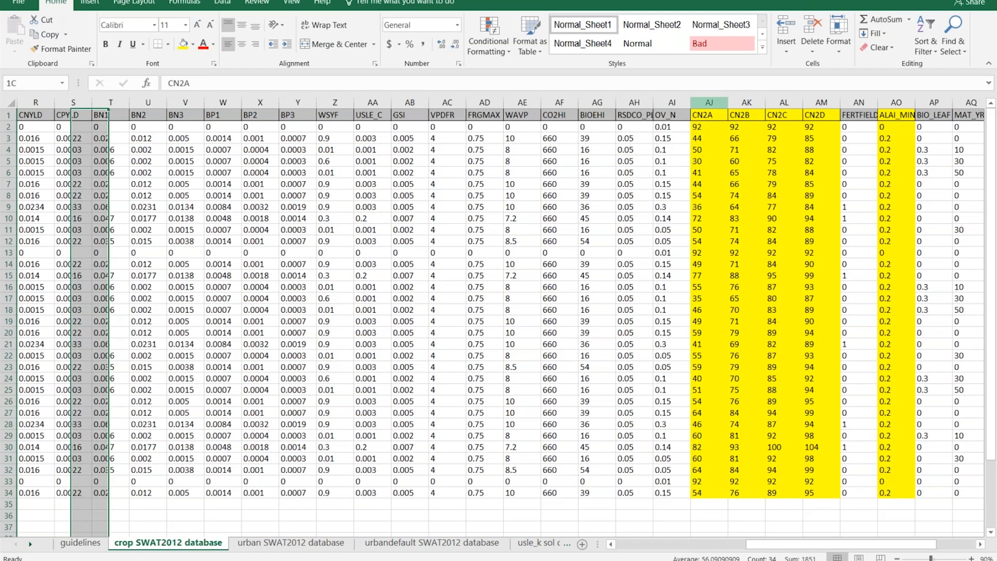
{"action": "left_click_drag", "start_coordinate": [709, 103], "coordinate": [821, 102]}
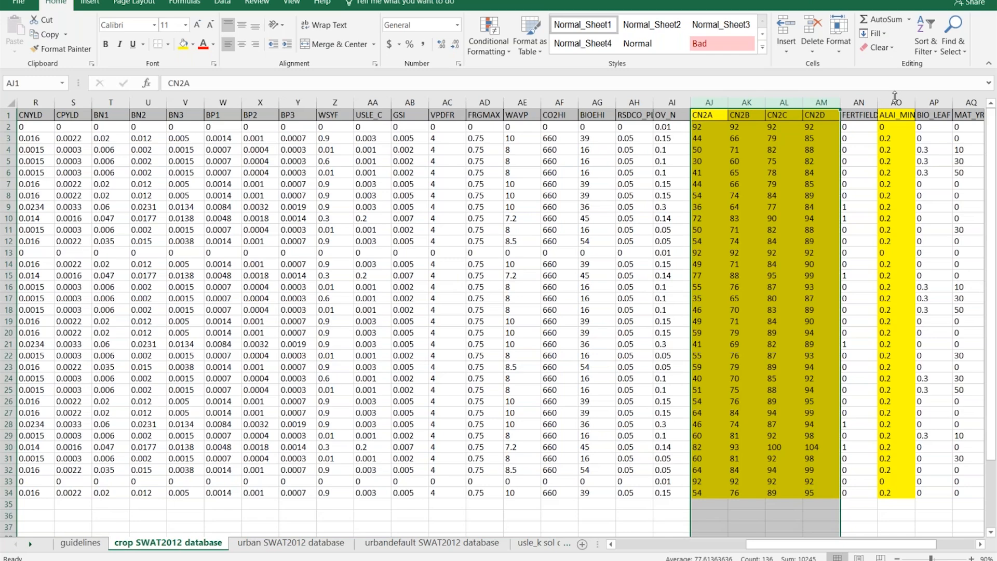
{"action": "left_click", "coordinate": [895, 99]}
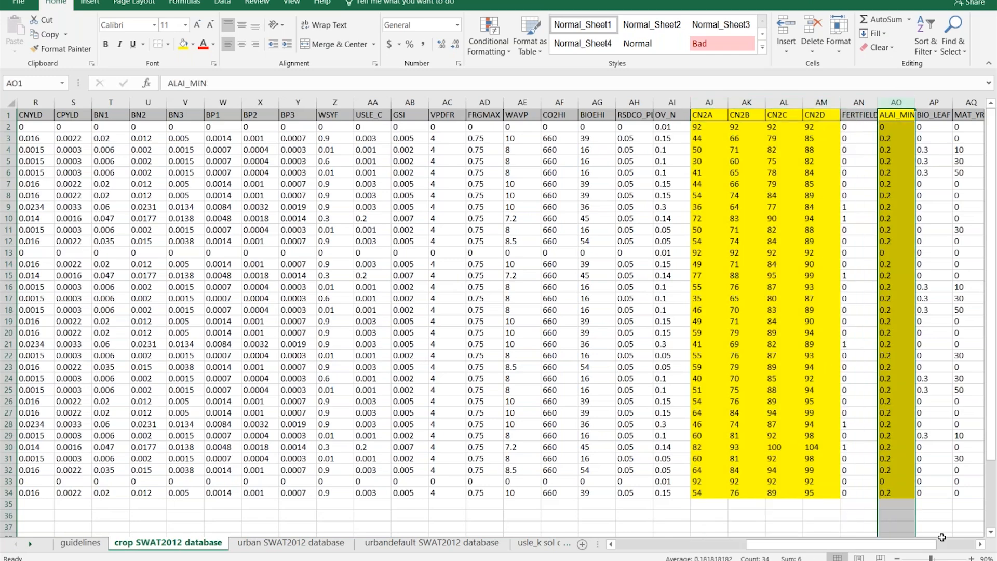
{"action": "left_click_drag", "start_coordinate": [881, 552], "coordinate": [891, 547]}
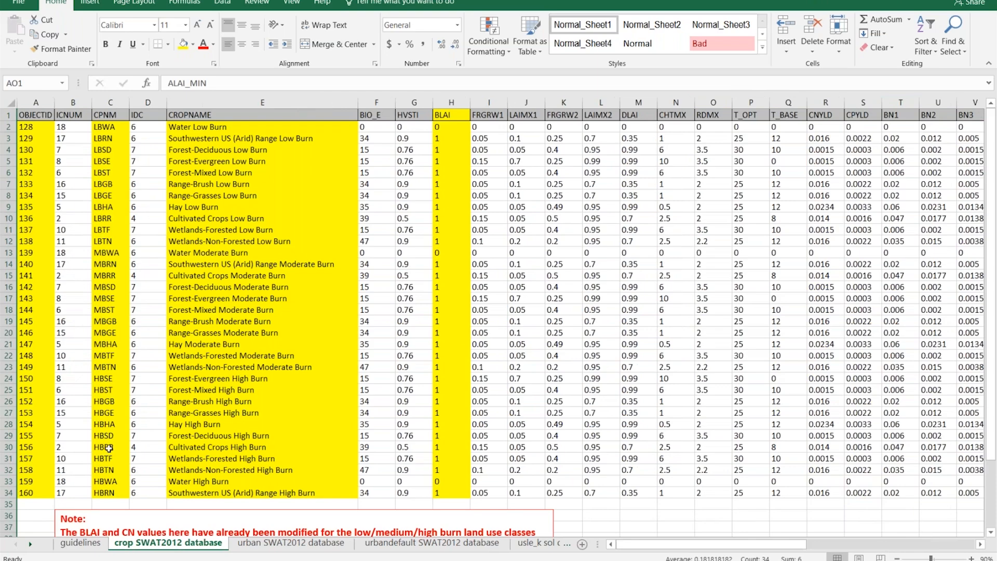
Copy the burned-area class records in rows 2 to 34 of the crop SWAT2012 database sheet
{"action": "scroll", "coordinate": [145, 457], "scroll_direction": "down", "scroll_amount": 3}
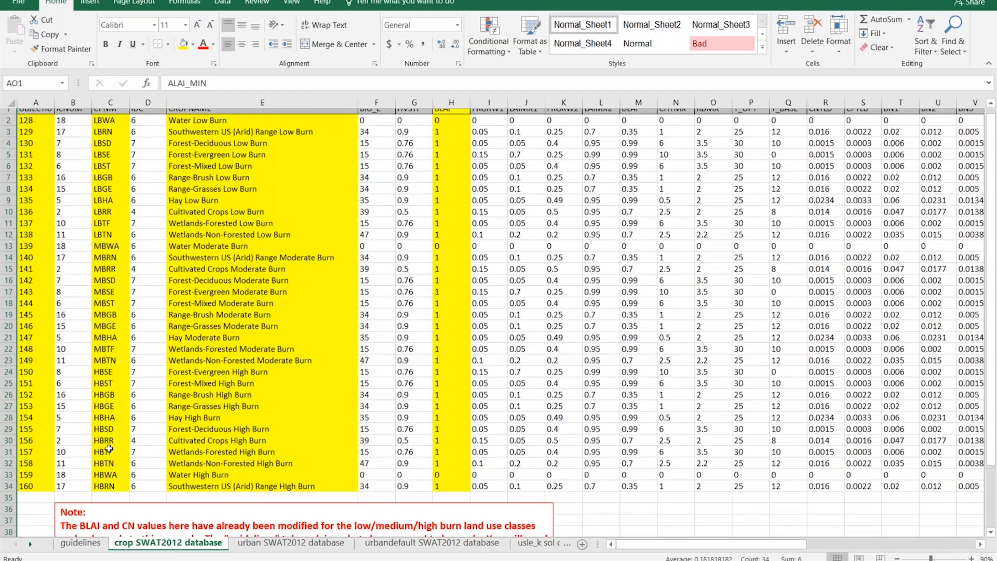
{"action": "scroll", "coordinate": [144, 457], "scroll_direction": "up", "scroll_amount": 3}
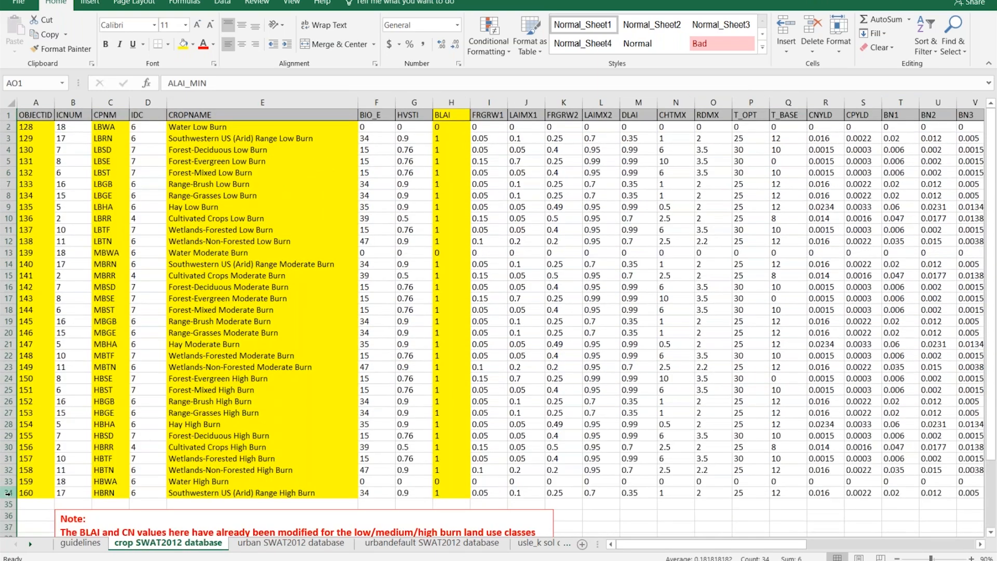
{"action": "left_click", "coordinate": [9, 492]}
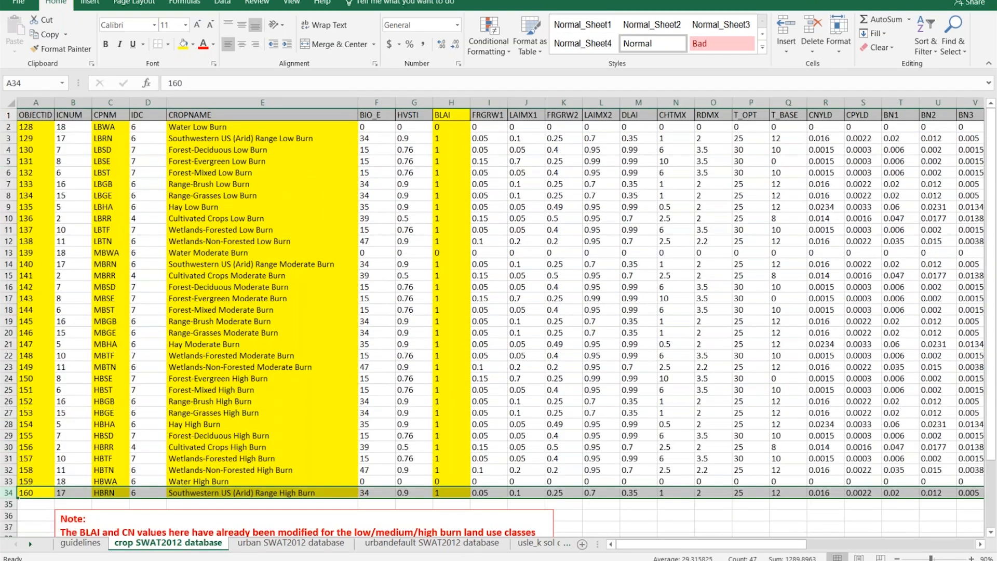
{"action": "left_click", "coordinate": [8, 127], "text": "shift"}
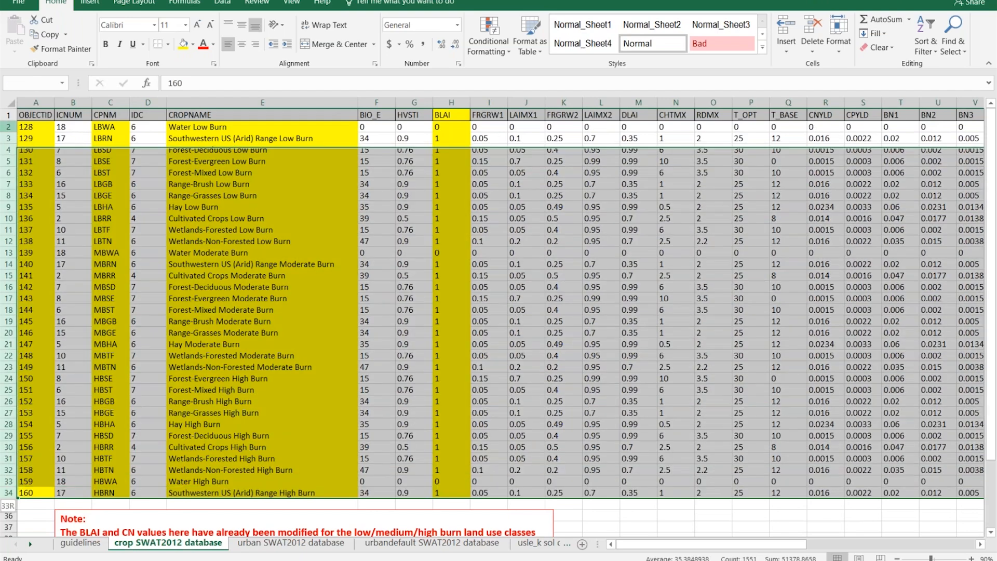
{"action": "left_click", "coordinate": [48, 34]}
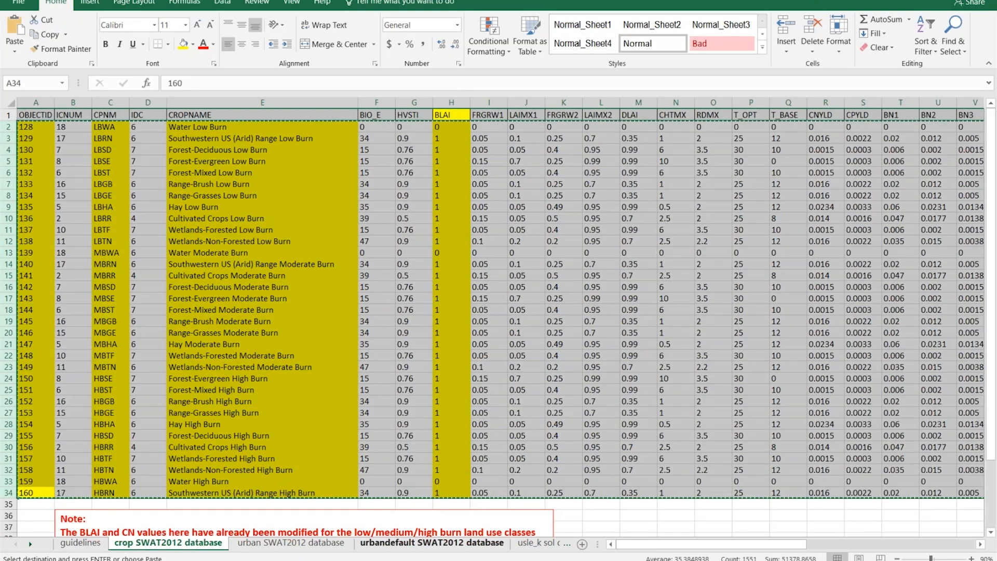
Switch to Access, append the copied burned-area records at the end of the crop table, check them and close the table
{"action": "key", "text": "alt+Tab"}
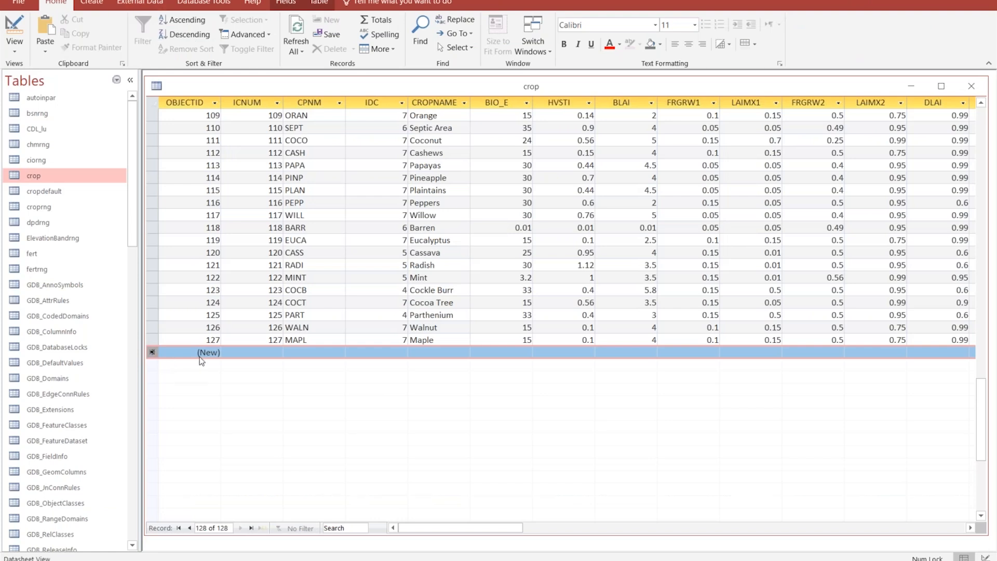
{"action": "left_click", "coordinate": [45, 30]}
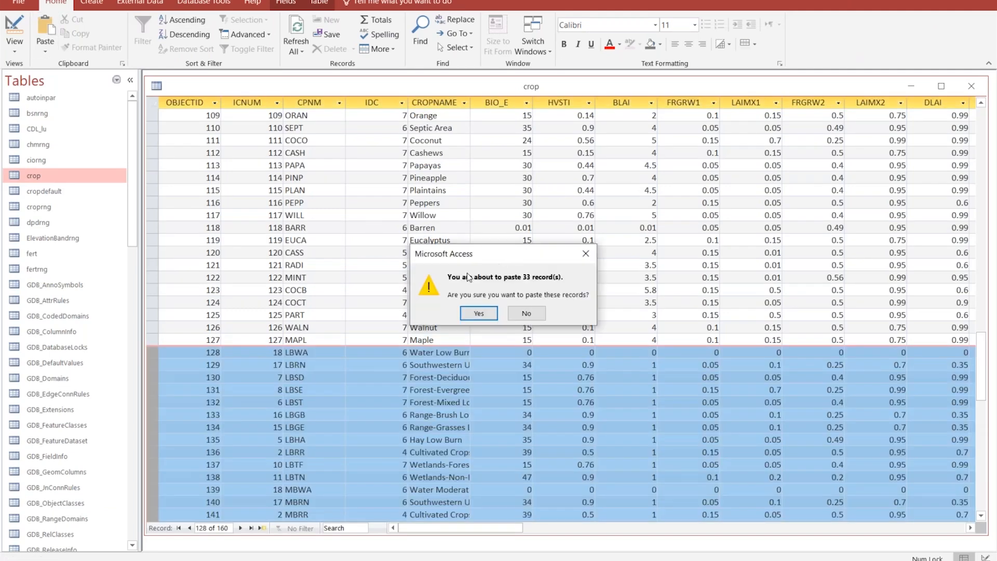
{"action": "left_click", "coordinate": [478, 314]}
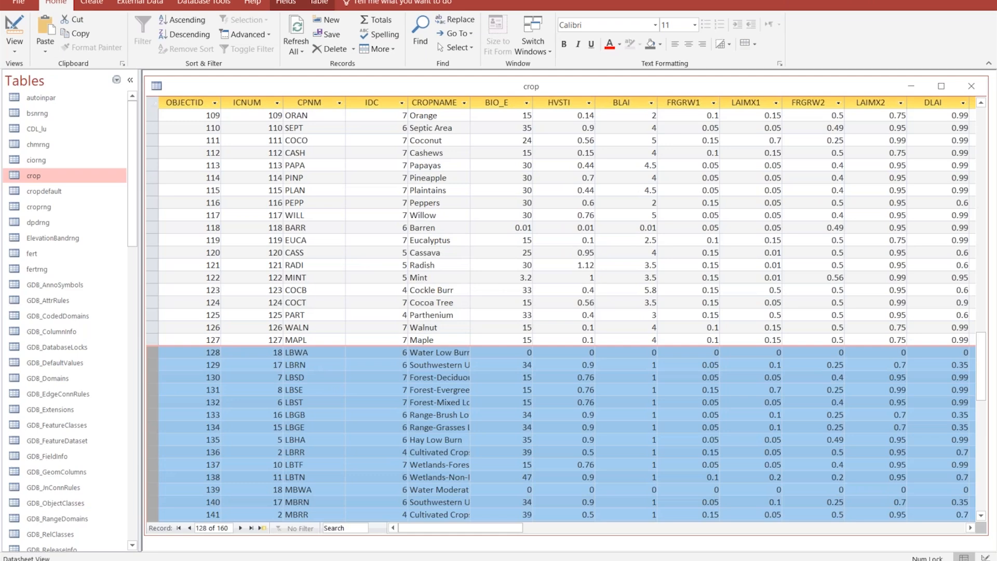
{"action": "scroll", "coordinate": [422, 376], "scroll_direction": "down", "scroll_amount": 8}
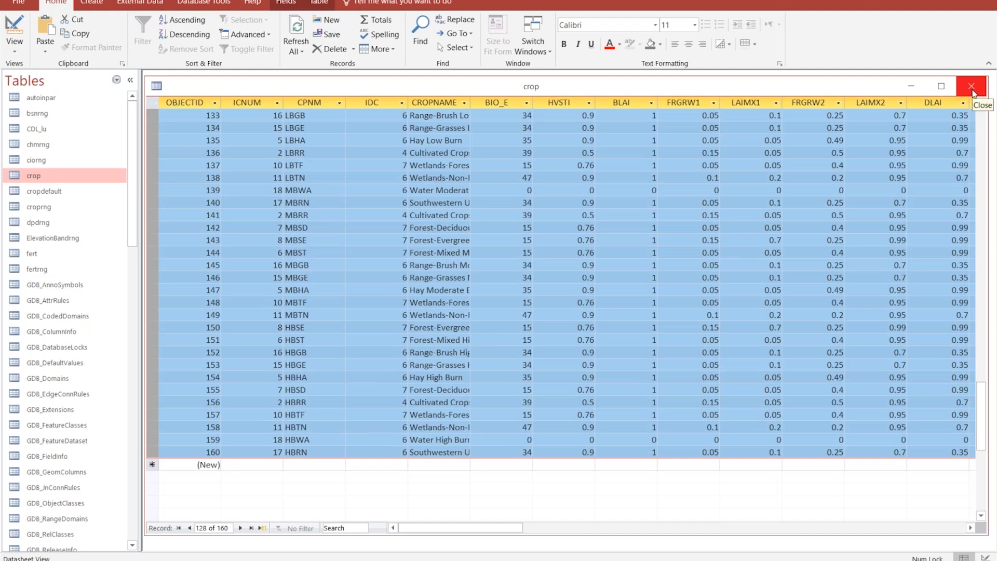
{"action": "left_click", "coordinate": [971, 86]}
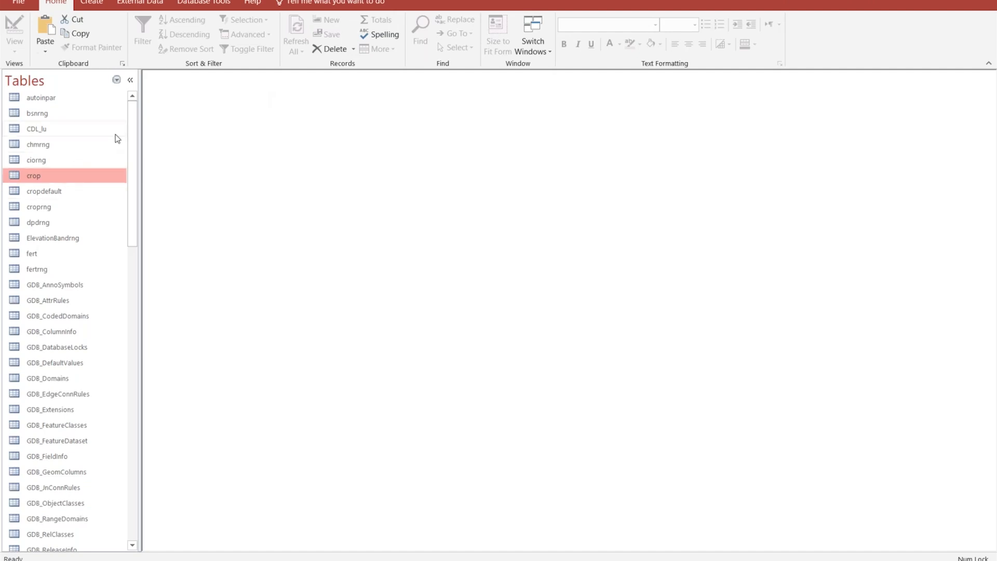
Open the urban table in Access, and bring up the urban SWAT2012 database sheet in Excel with the previous copy selection cleared
{"action": "scroll", "coordinate": [135, 162], "scroll_direction": "down", "scroll_amount": 2}
{"action": "left_click_drag", "start_coordinate": [134, 163], "coordinate": [132, 425]}
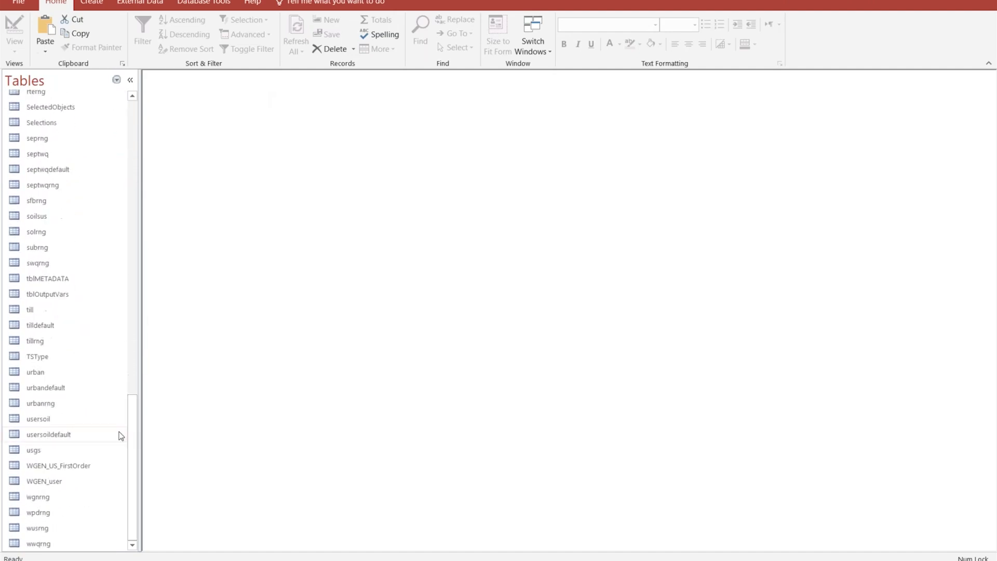
{"action": "double_click", "coordinate": [33, 372]}
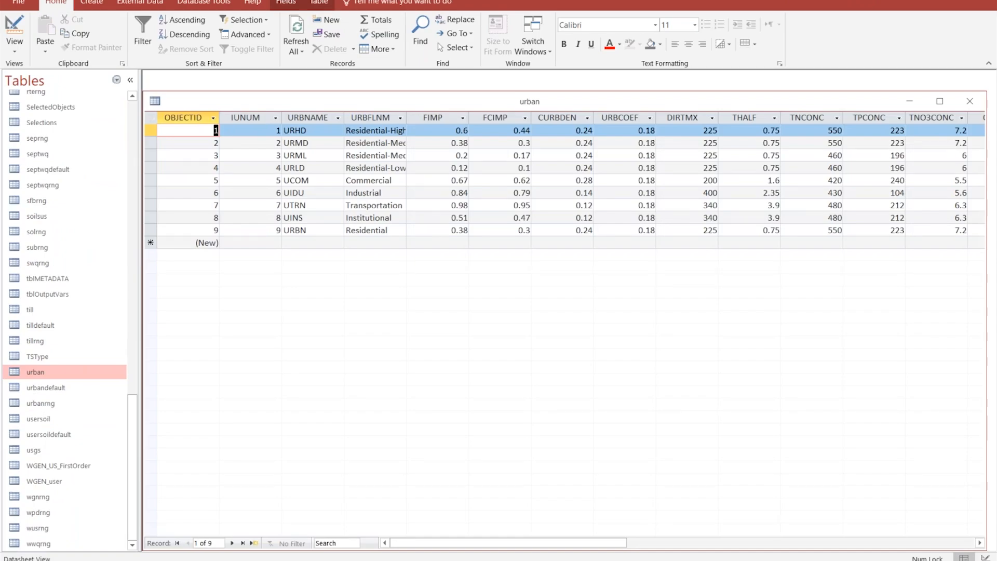
{"action": "key", "text": "alt+Tab"}
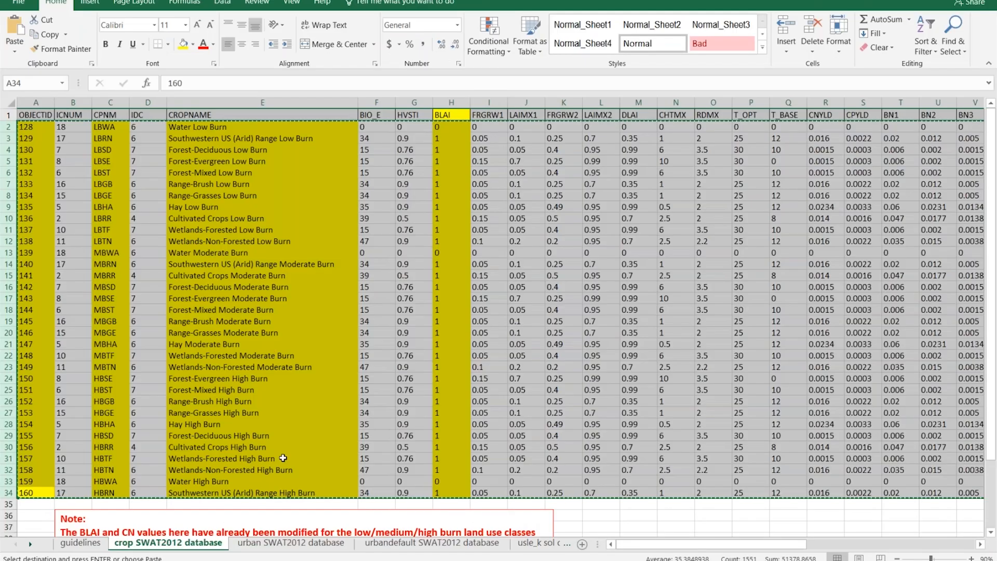
{"action": "left_click", "coordinate": [290, 544]}
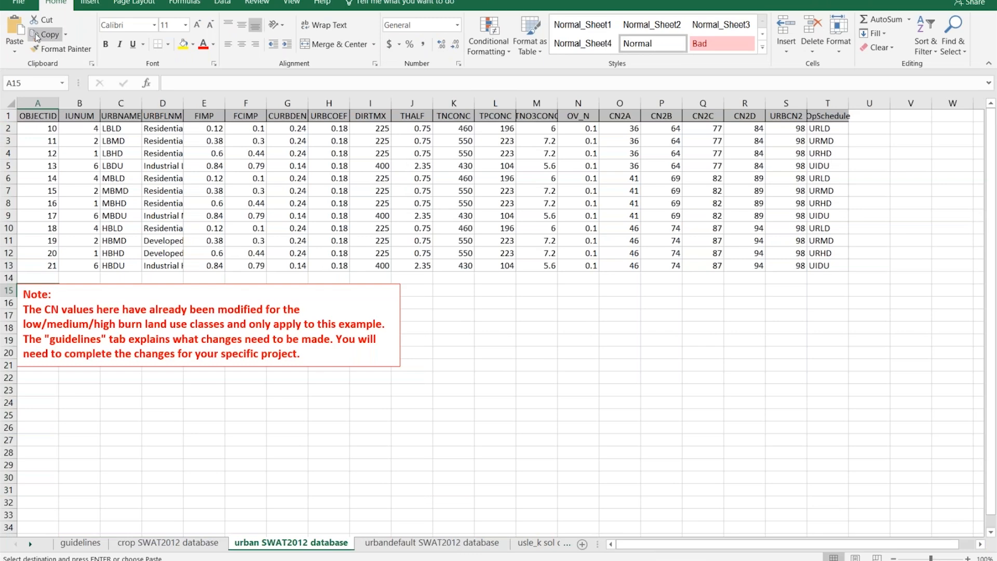
{"action": "key", "text": "Escape"}
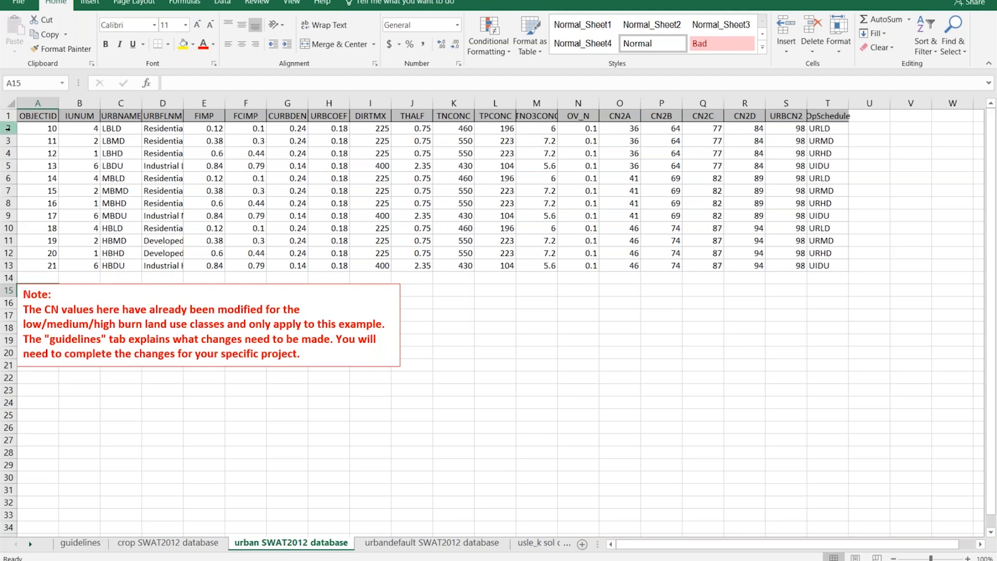
Widen the URBFLNM column and look over the low, moderate and high burn urban classes in rows 2 to 13
{"action": "left_click_drag", "start_coordinate": [9, 128], "coordinate": [18, 266]}
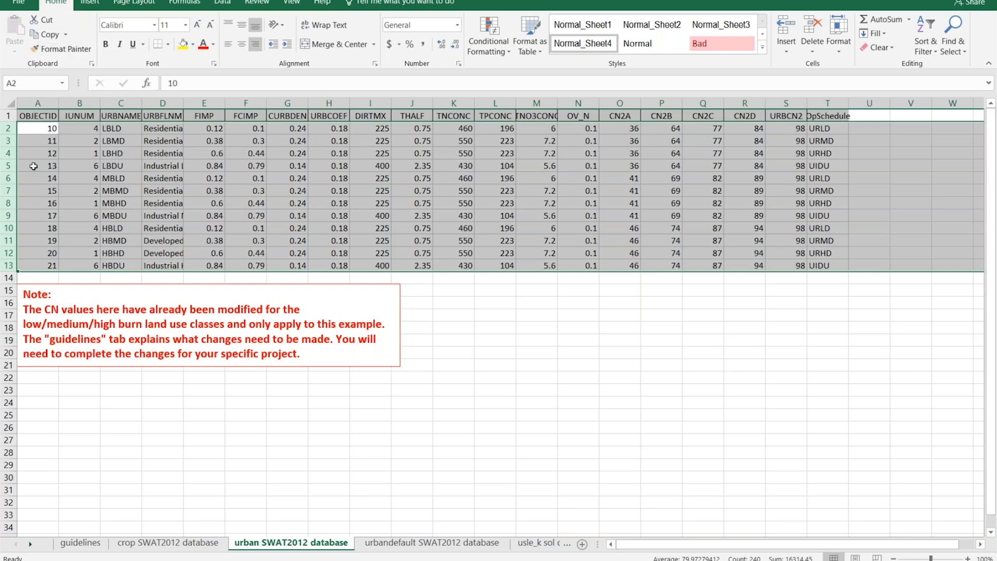
{"action": "left_click", "coordinate": [118, 140]}
{"action": "left_click_drag", "start_coordinate": [184, 104], "coordinate": [343, 104]}
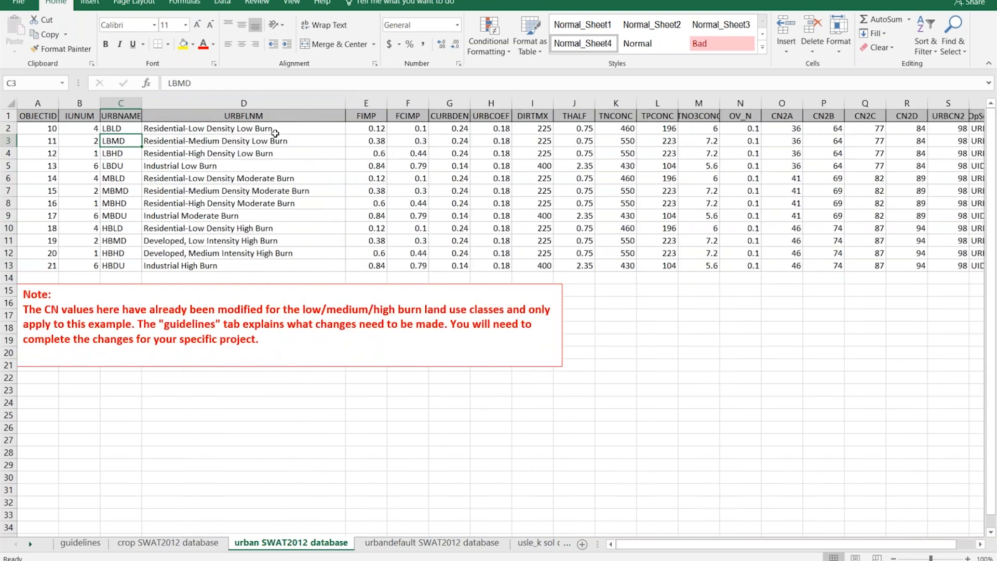
{"action": "left_click", "coordinate": [294, 130]}
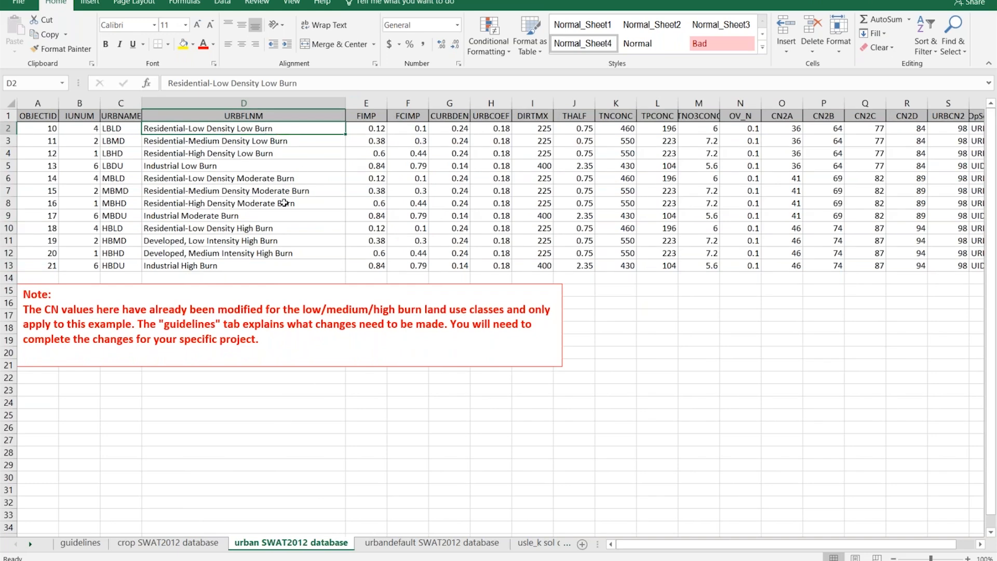
{"action": "left_click", "coordinate": [246, 225]}
{"action": "left_click", "coordinate": [237, 213]}
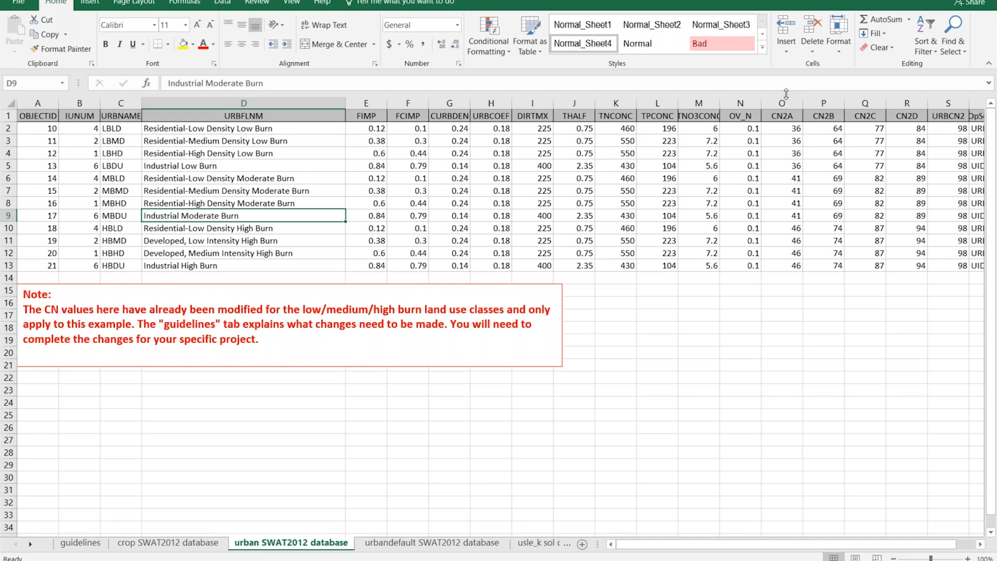
Highlight the CN2A to CN2D columns in yellow from the header row through row 13
{"action": "left_click_drag", "start_coordinate": [780, 103], "coordinate": [898, 100]}
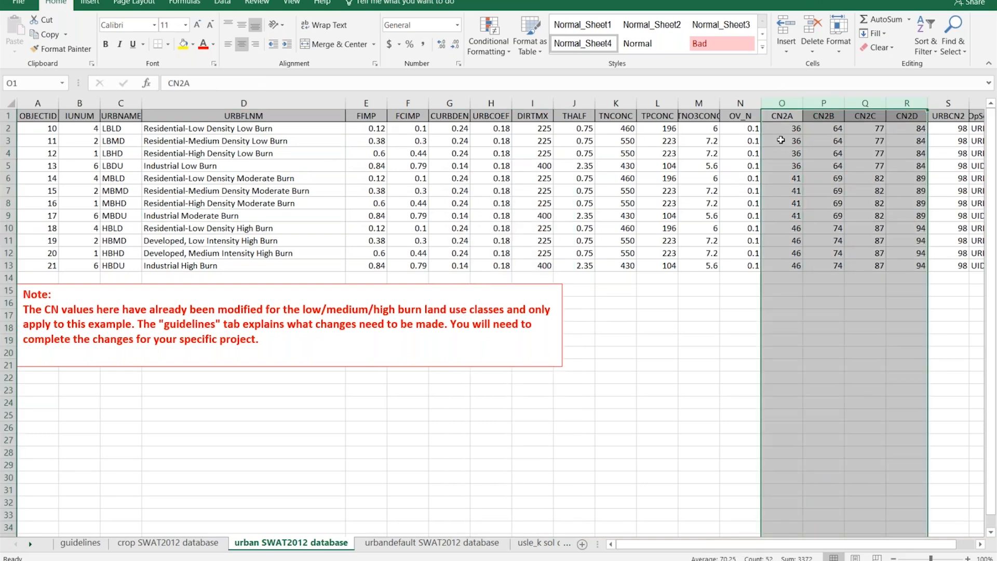
{"action": "left_click_drag", "start_coordinate": [782, 115], "coordinate": [910, 264]}
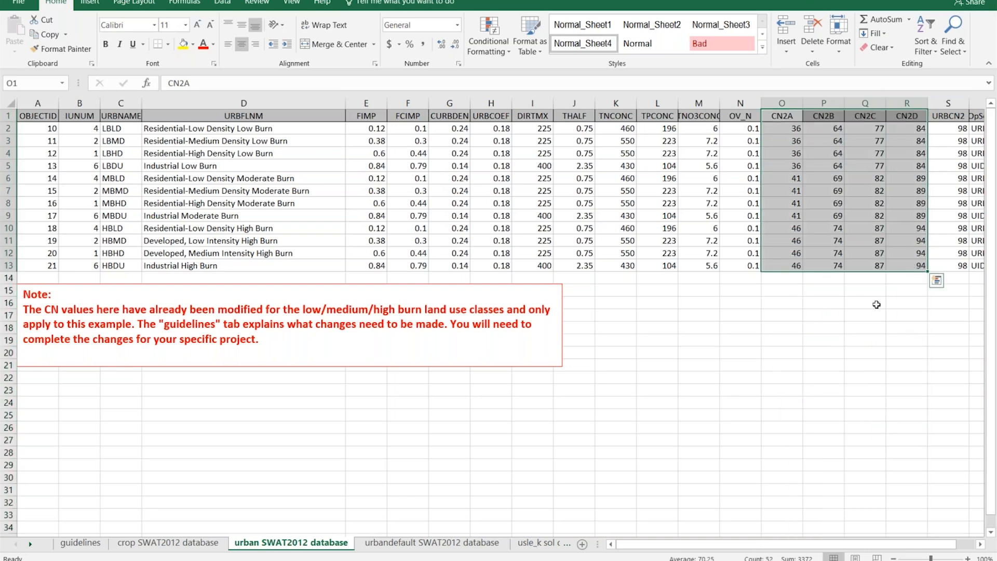
{"action": "left_click", "coordinate": [183, 46]}
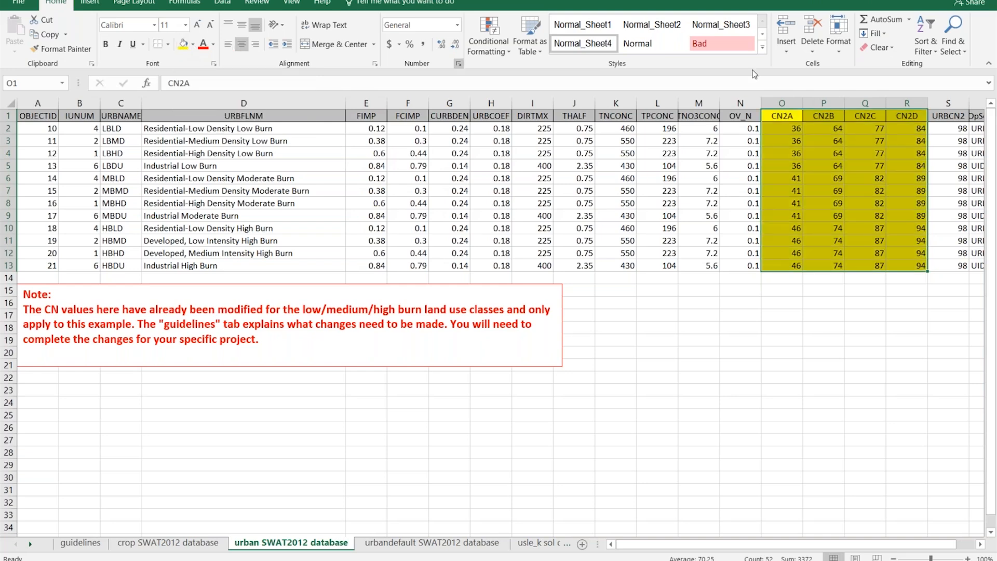
Narrow the URBFLNM column and copy the burned urban class records in rows 2 to 13
{"action": "left_click_drag", "start_coordinate": [344, 99], "coordinate": [247, 99]}
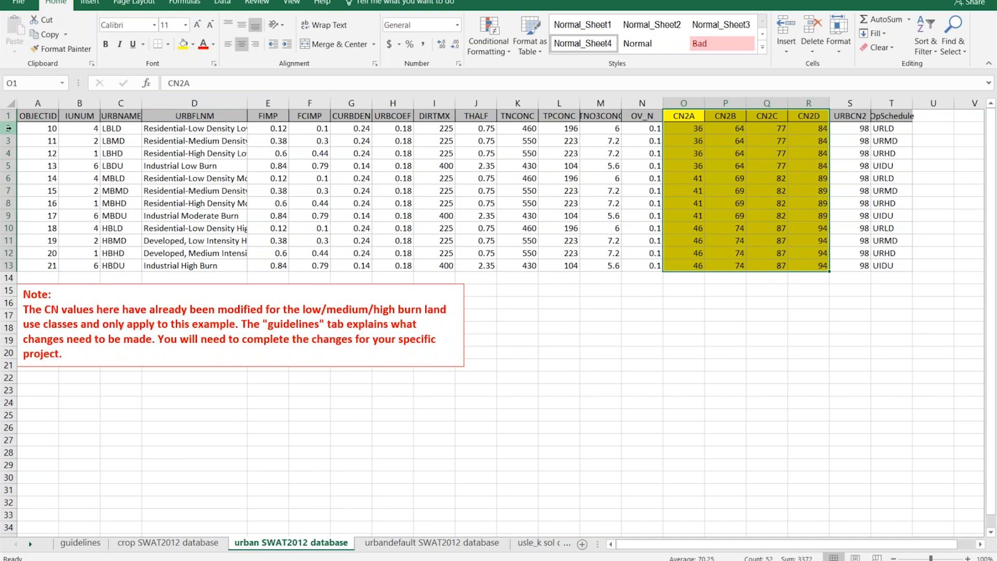
{"action": "left_click_drag", "start_coordinate": [8, 129], "coordinate": [3, 265]}
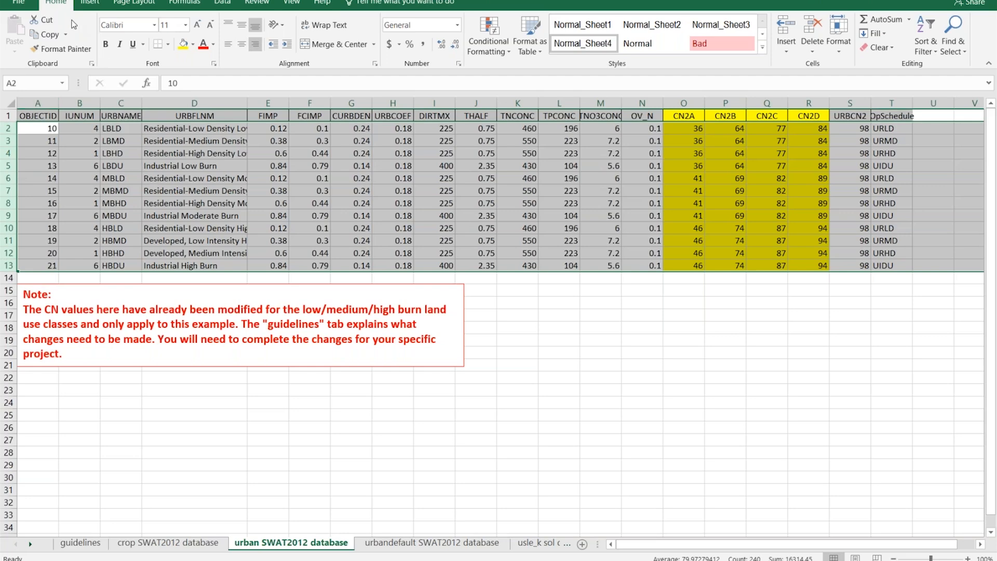
{"action": "left_click", "coordinate": [48, 35]}
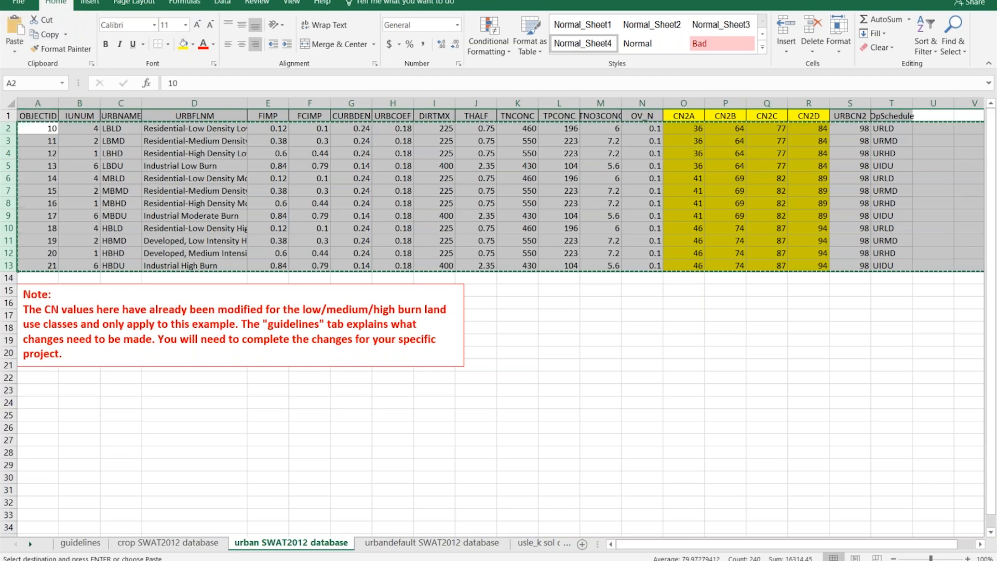
Switch to Access and append the copied burned urban class records at the end of the urban table
{"action": "key", "text": "alt+Tab"}
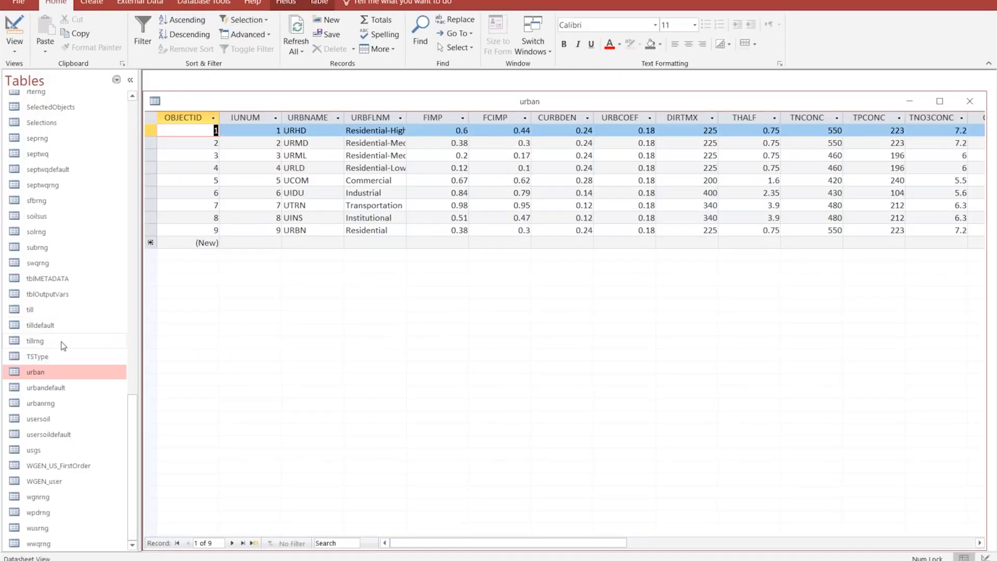
{"action": "left_click", "coordinate": [151, 242]}
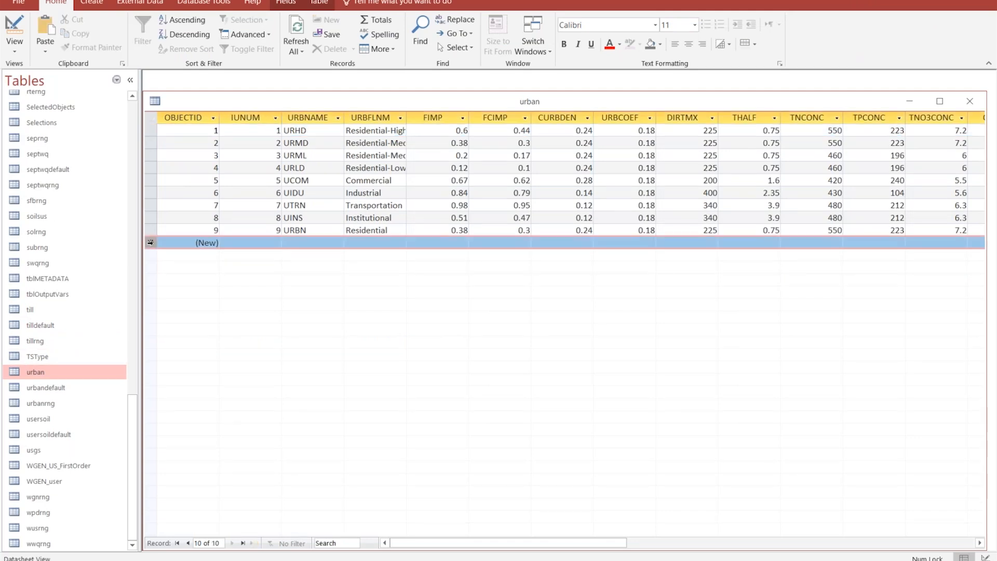
{"action": "left_click", "coordinate": [45, 31]}
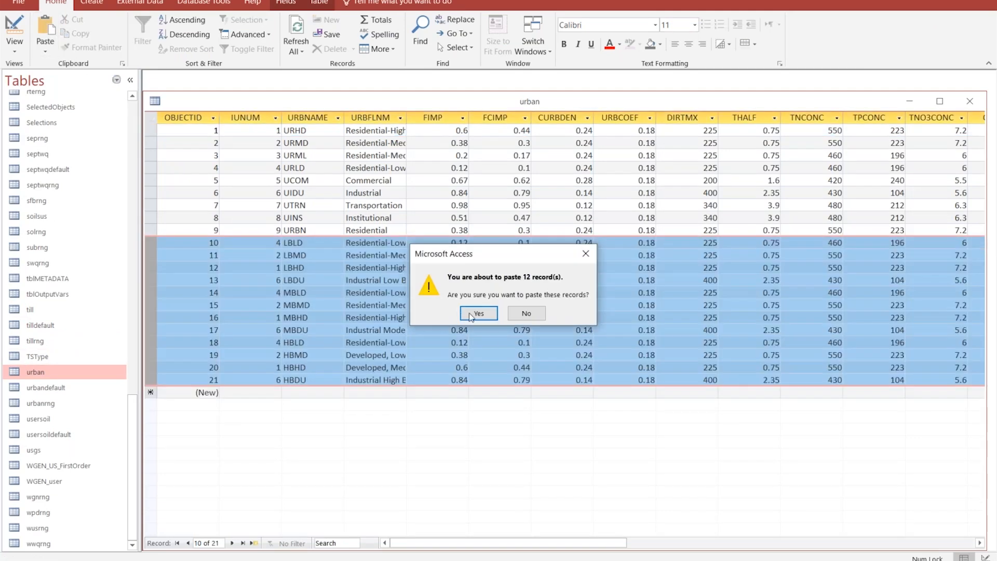
{"action": "key", "text": "Return"}
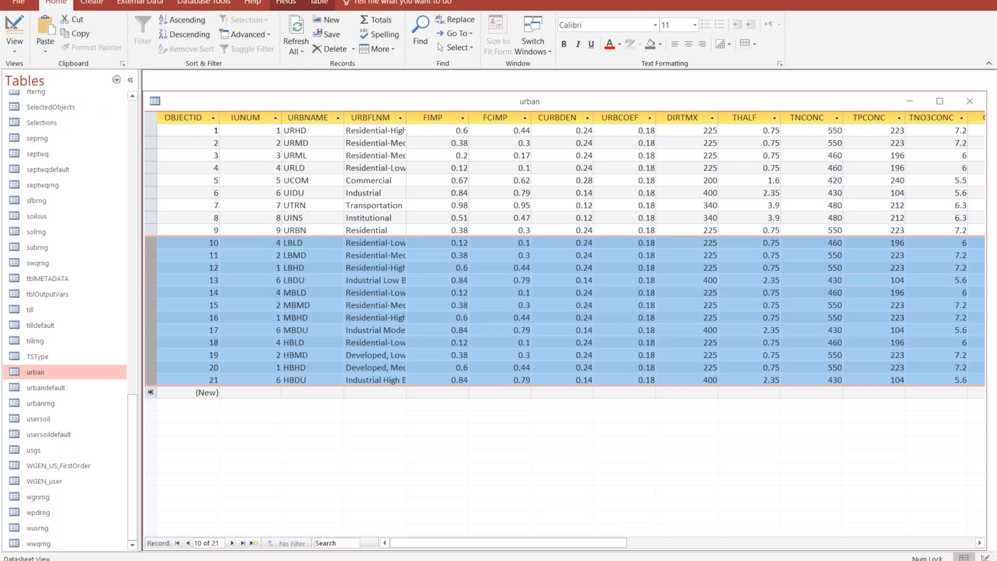
Open the urbandefault table in place of urban, and copy rows 2 to 13 of Excel's urbandefault SWAT2012 database sheet
{"action": "left_click", "coordinate": [969, 101]}
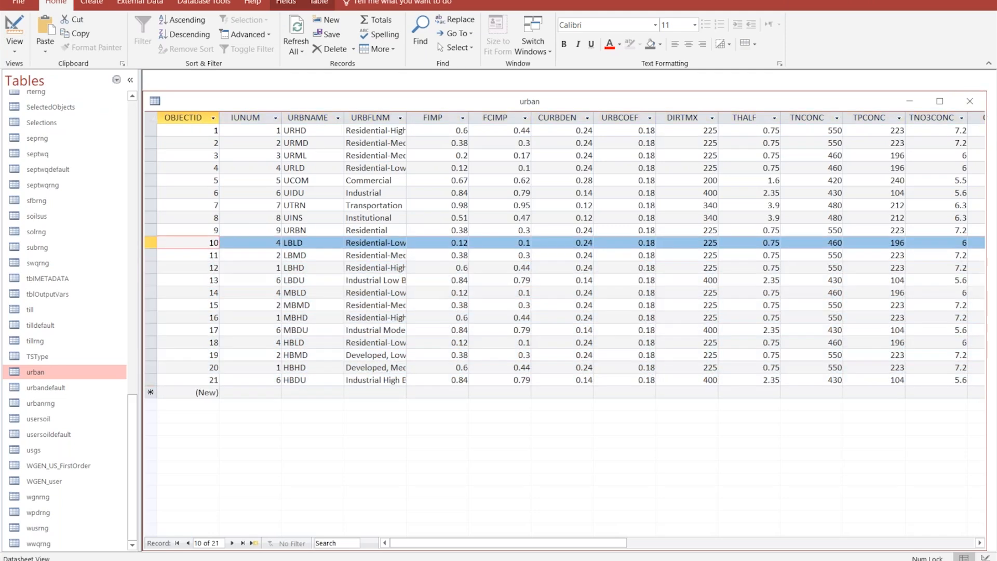
{"action": "double_click", "coordinate": [55, 389]}
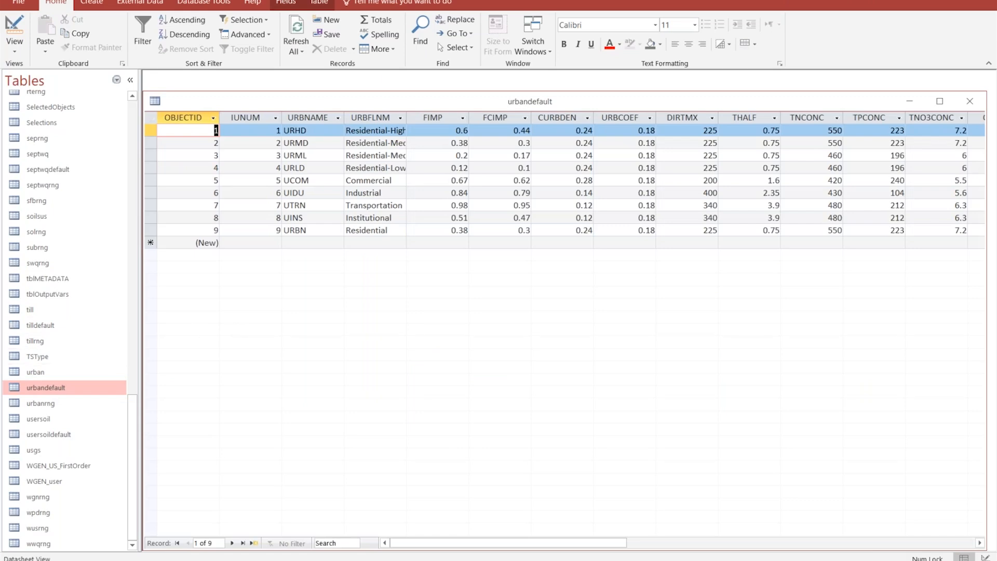
{"action": "key", "text": "alt+Tab"}
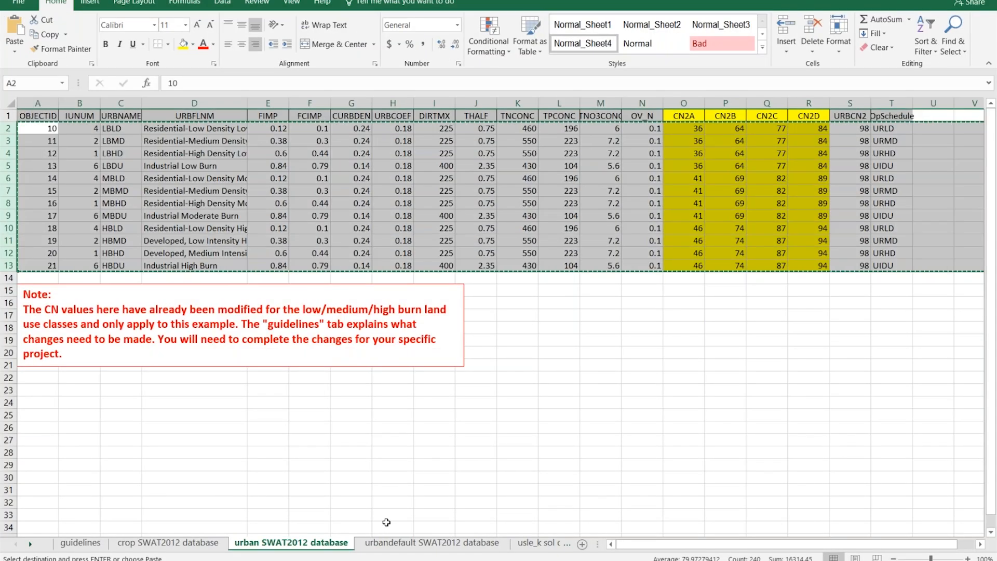
{"action": "left_click", "coordinate": [410, 543]}
{"action": "left_click_drag", "start_coordinate": [7, 128], "coordinate": [9, 266]}
{"action": "left_click", "coordinate": [46, 34]}
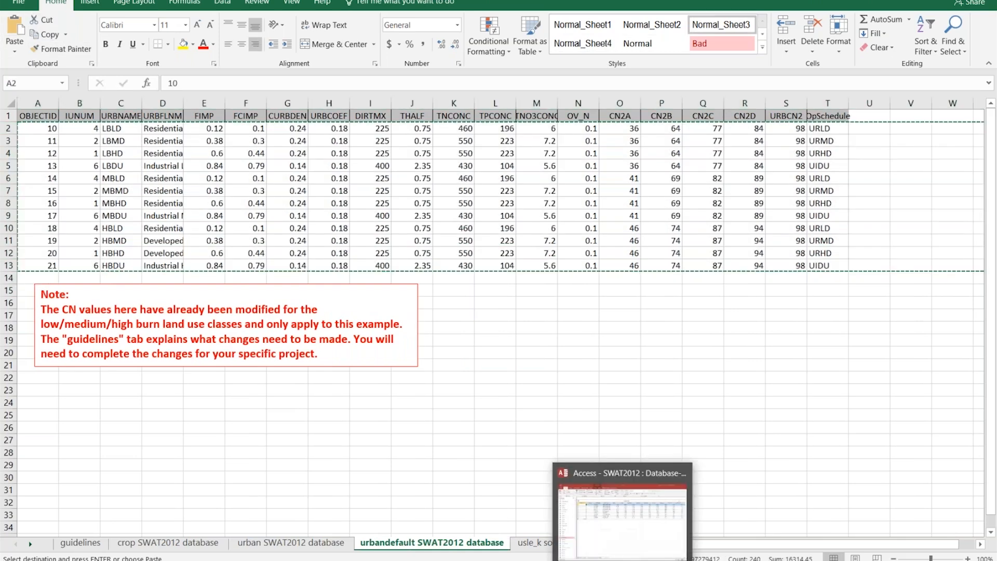
Switch to Access and append the copied burned class records at the end of the urbandefault table
{"action": "left_click", "coordinate": [648, 508]}
{"action": "left_click", "coordinate": [151, 242]}
{"action": "left_click", "coordinate": [46, 34]}
{"action": "left_click", "coordinate": [479, 312]}
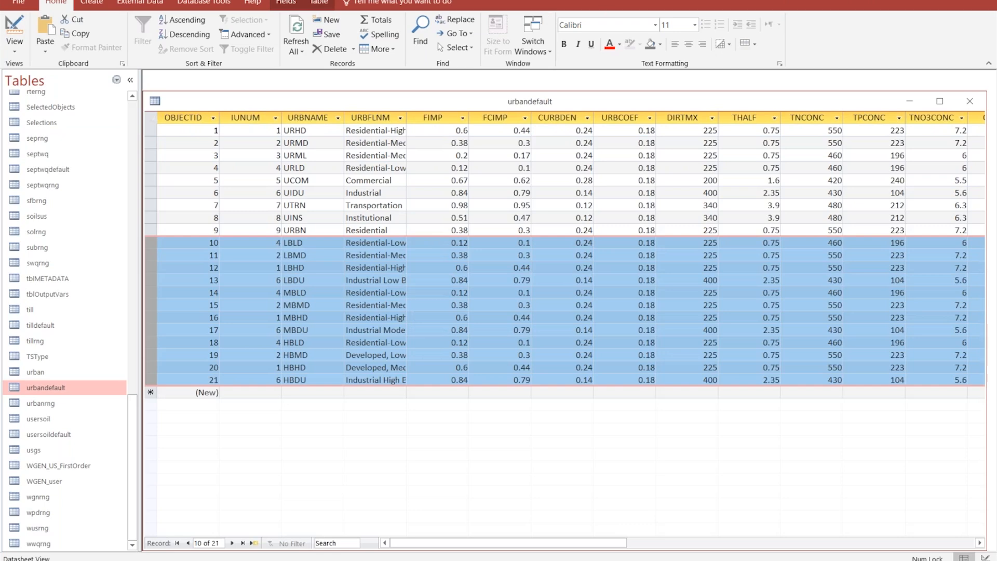
Close the urbandefault table and the SWAT2012 database, and switch from Excel to the Word guide
{"action": "left_click", "coordinate": [970, 100]}
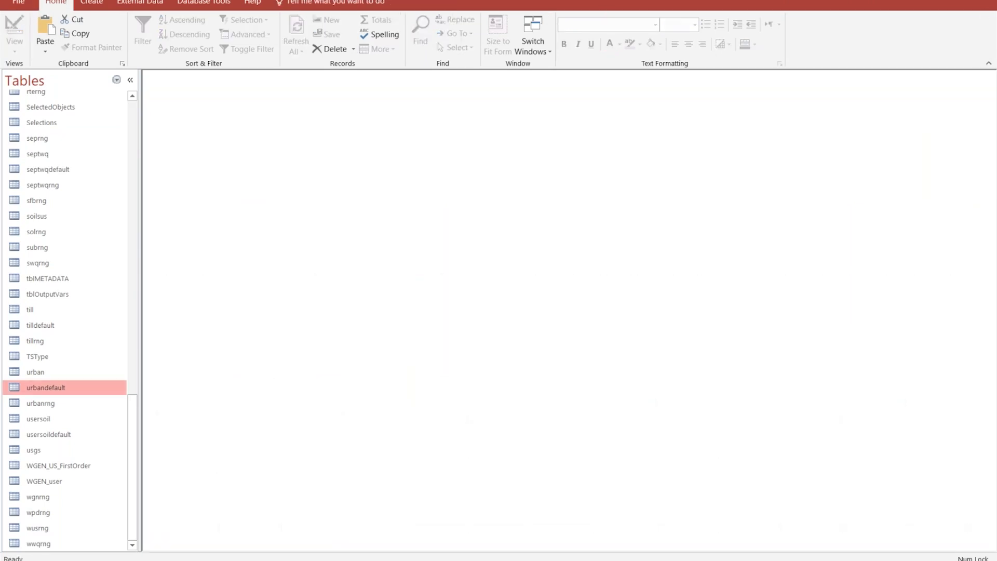
{"action": "left_click", "coordinate": [985, 1]}
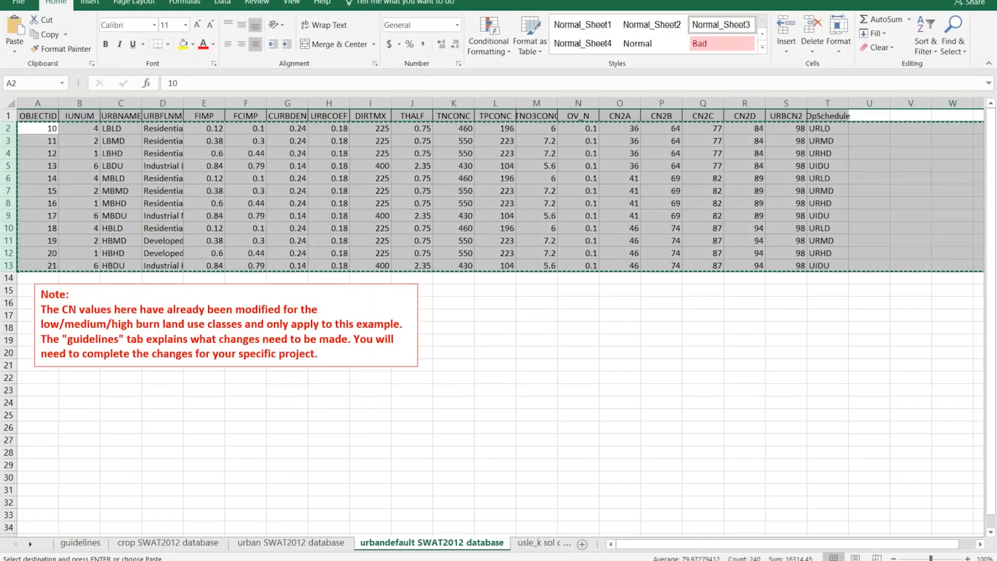
{"action": "left_click", "coordinate": [15, 0]}
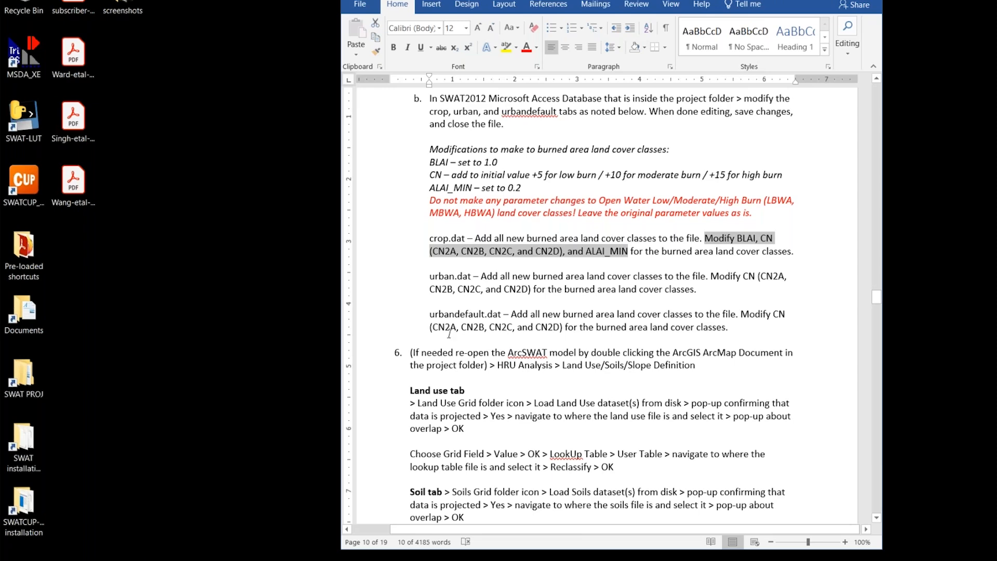
Review the Word guide's burned-area database modifications and the start of step 6 on re-opening the ArcSWAT model
{"action": "left_click_drag", "start_coordinate": [445, 341], "coordinate": [402, 194]}
{"action": "scroll", "coordinate": [449, 326], "scroll_direction": "down", "scroll_amount": 3}
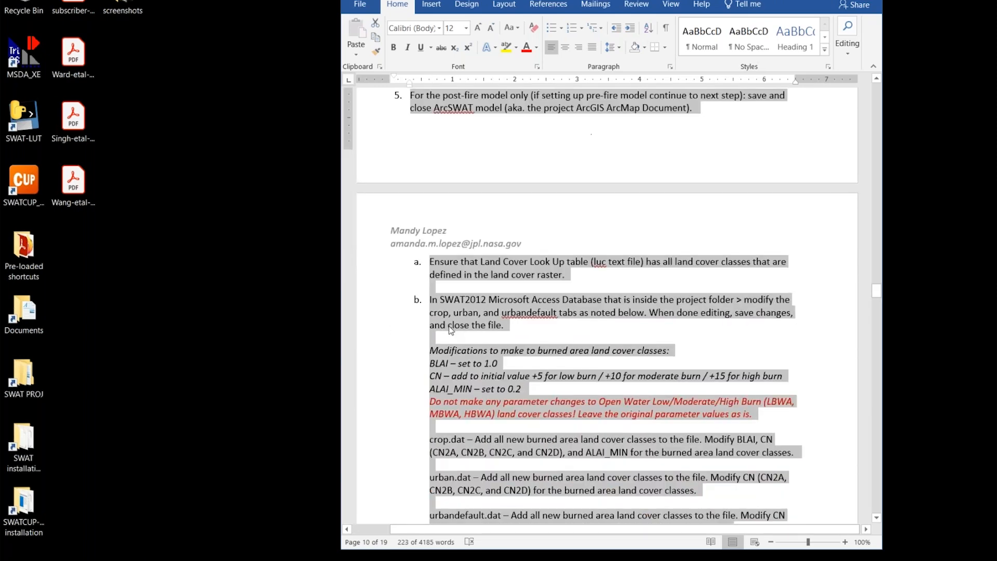
{"action": "left_click_drag", "start_coordinate": [612, 0], "coordinate": [714, 0]}
{"action": "scroll", "coordinate": [781, 421], "scroll_direction": "down", "scroll_amount": 3}
{"action": "scroll", "coordinate": [780, 433], "scroll_direction": "down", "scroll_amount": 2}
{"action": "left_click_drag", "start_coordinate": [513, 362], "coordinate": [596, 371]}
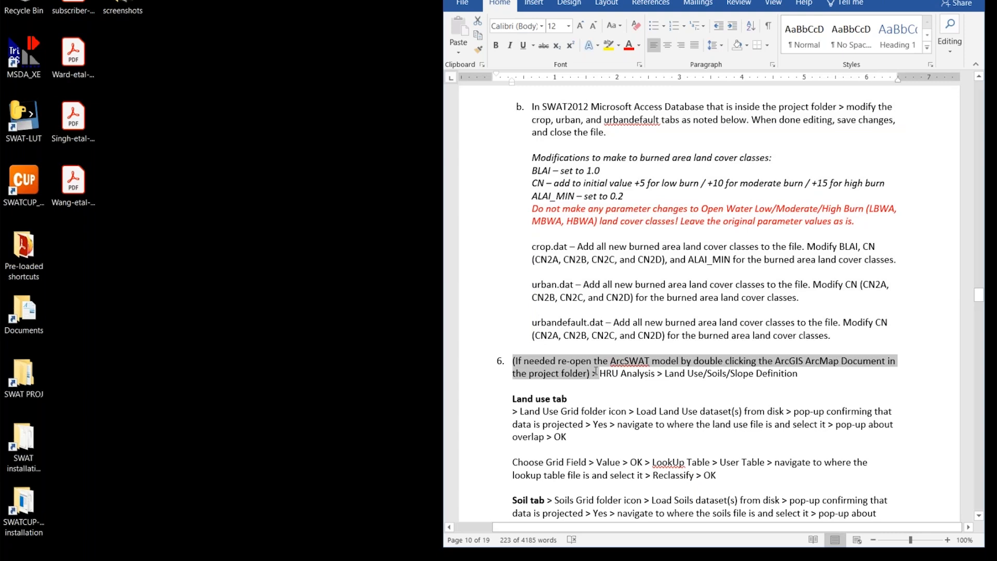
{"action": "left_click", "coordinate": [522, 362]}
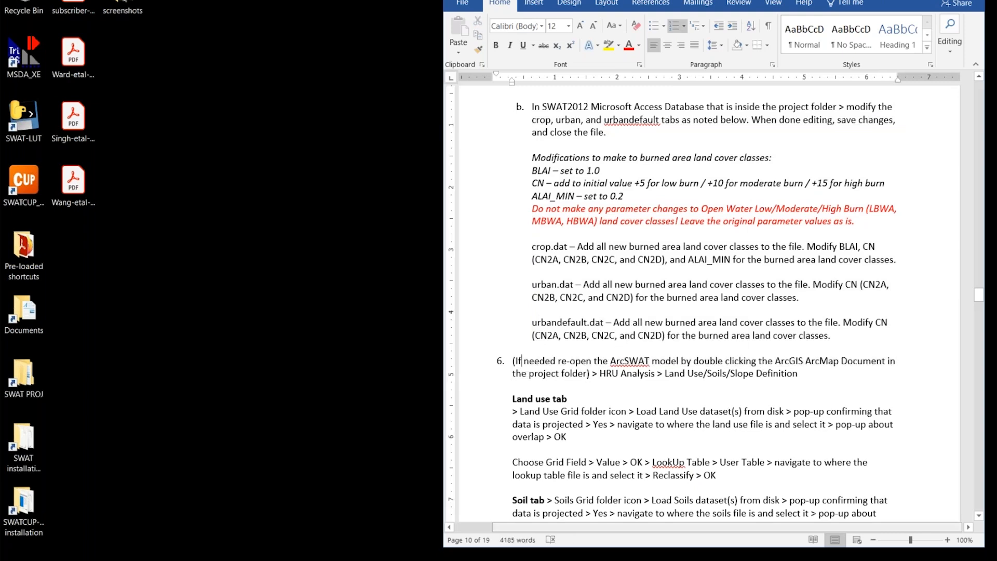
Open the arset_post_demo ArcMap document from the swatproj\arset_post_demo folder and close the folder window
{"action": "left_click", "coordinate": [218, 560]}
{"action": "left_click", "coordinate": [229, 218]}
{"action": "double_click", "coordinate": [289, 275]}
{"action": "left_click", "coordinate": [281, 373]}
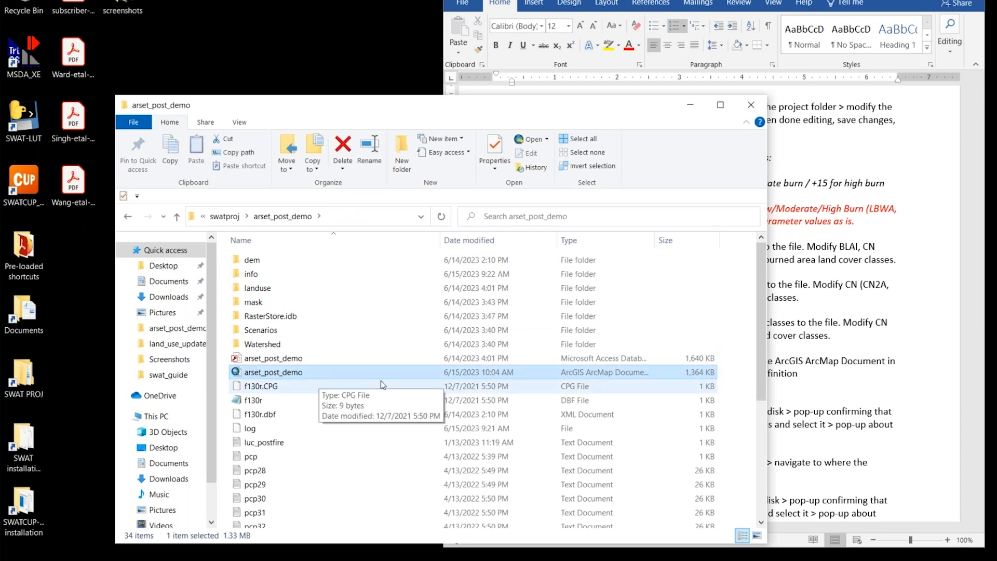
{"action": "double_click", "coordinate": [255, 373]}
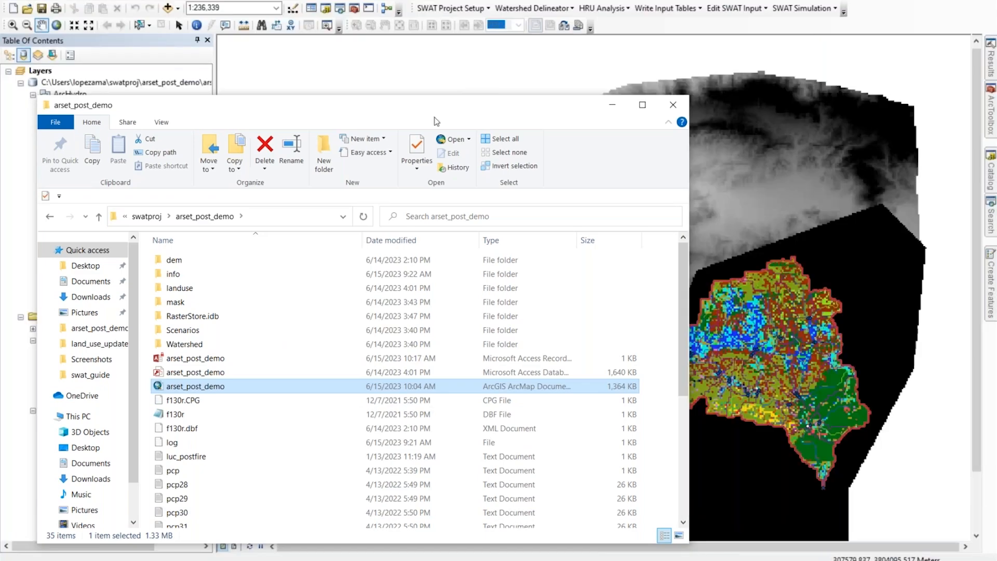
{"action": "left_click_drag", "start_coordinate": [434, 115], "coordinate": [661, 110]}
{"action": "left_click", "coordinate": [900, 102]}
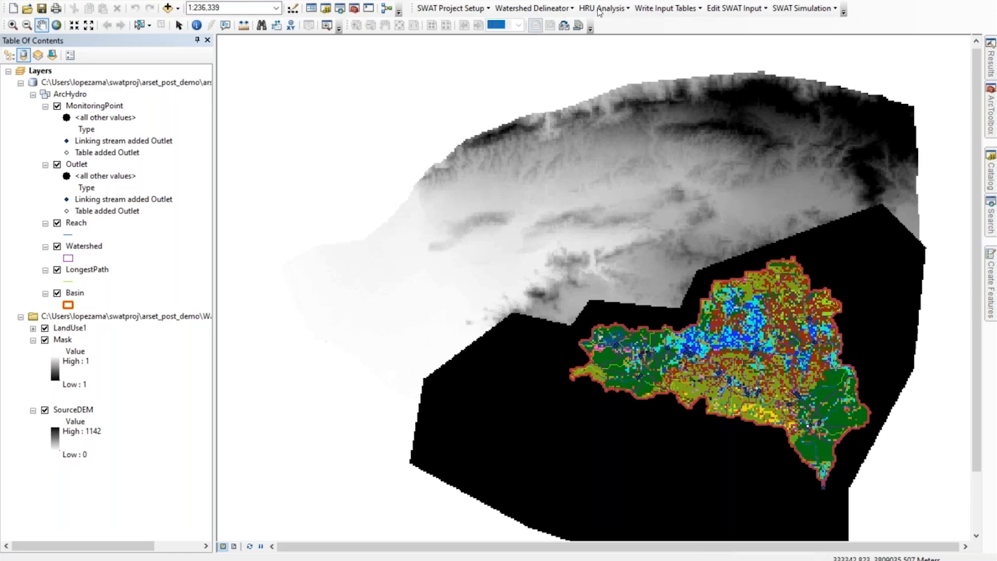
Open the Land Use/Soils/Slope Definition from HRU Analysis and move its window onto the map area
{"action": "left_click", "coordinate": [625, 12]}
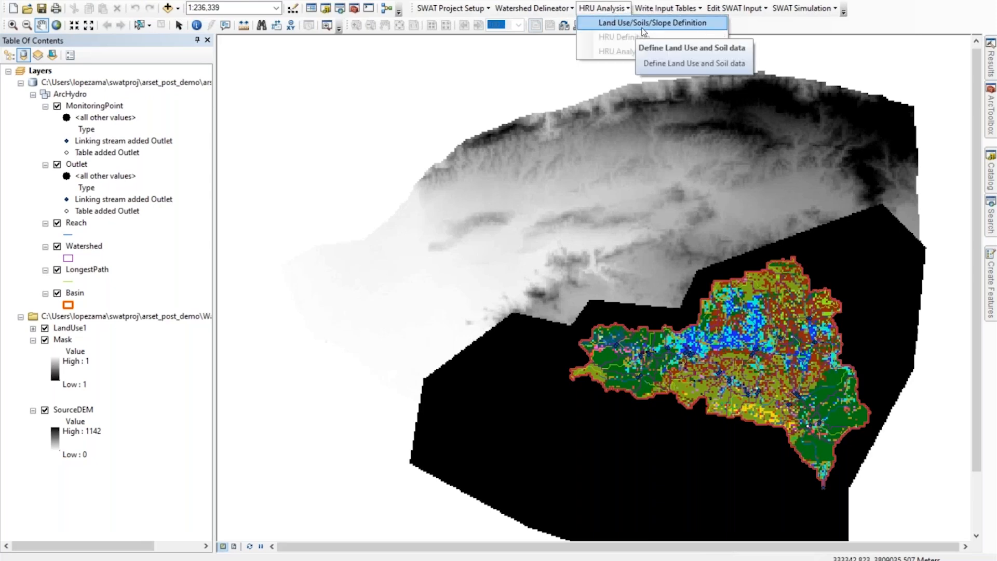
{"action": "left_click", "coordinate": [706, 27]}
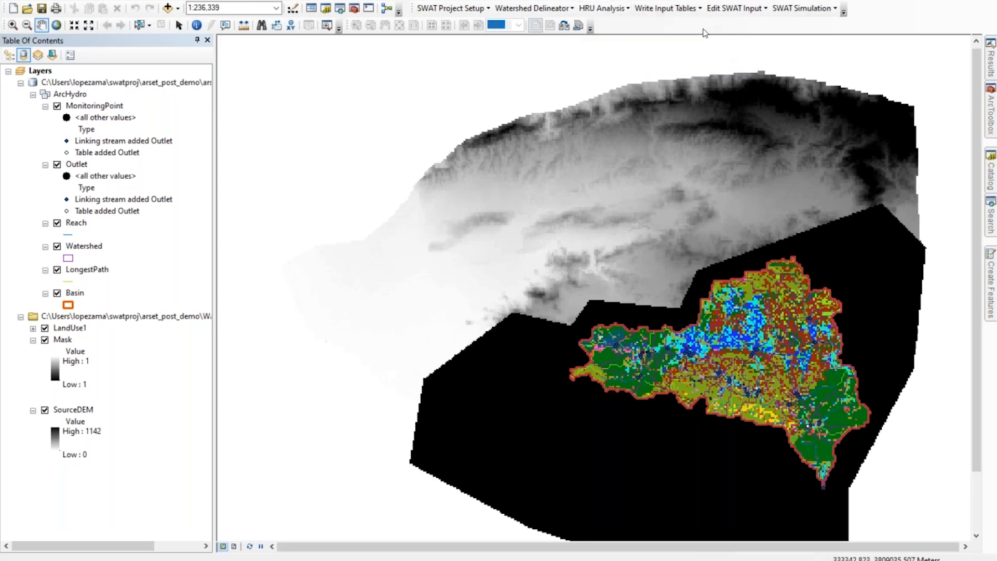
{"action": "left_click_drag", "start_coordinate": [137, 18], "coordinate": [333, 60]}
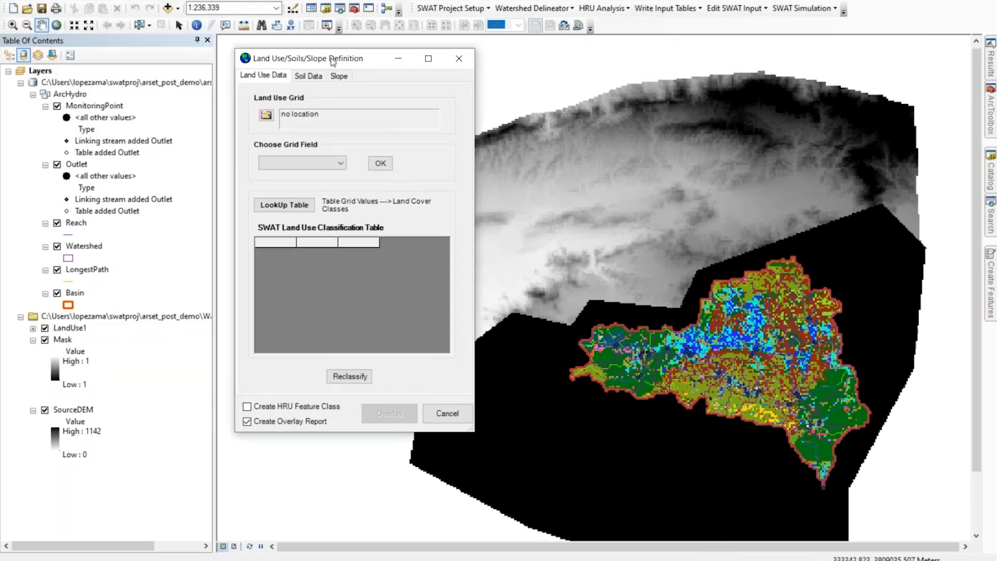
Load cgs_nlcd16.tif from the project's landuse folder on disk as the land use grid, confirming that it is projected
{"action": "left_click", "coordinate": [266, 112]}
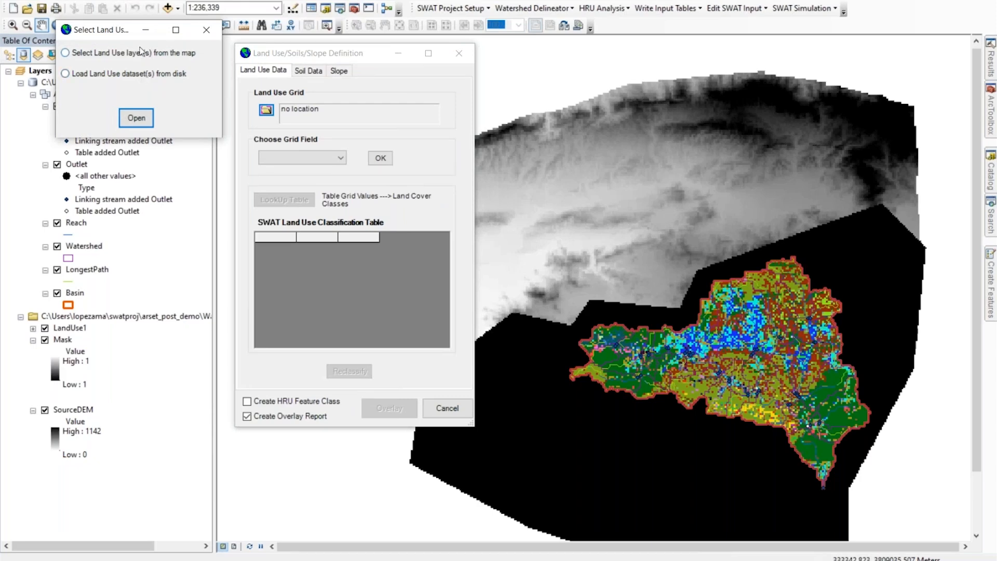
{"action": "left_click", "coordinate": [66, 74]}
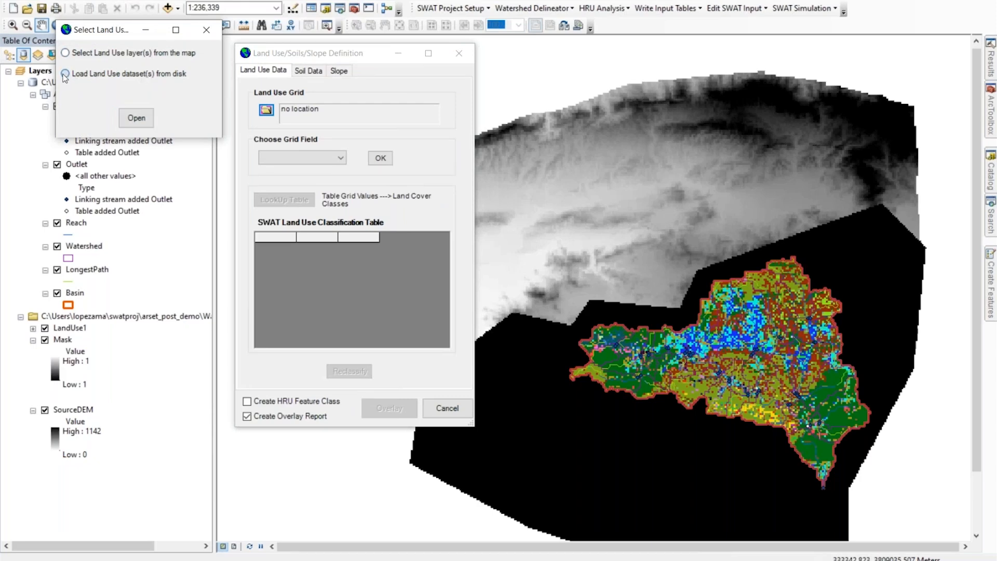
{"action": "left_click", "coordinate": [135, 123]}
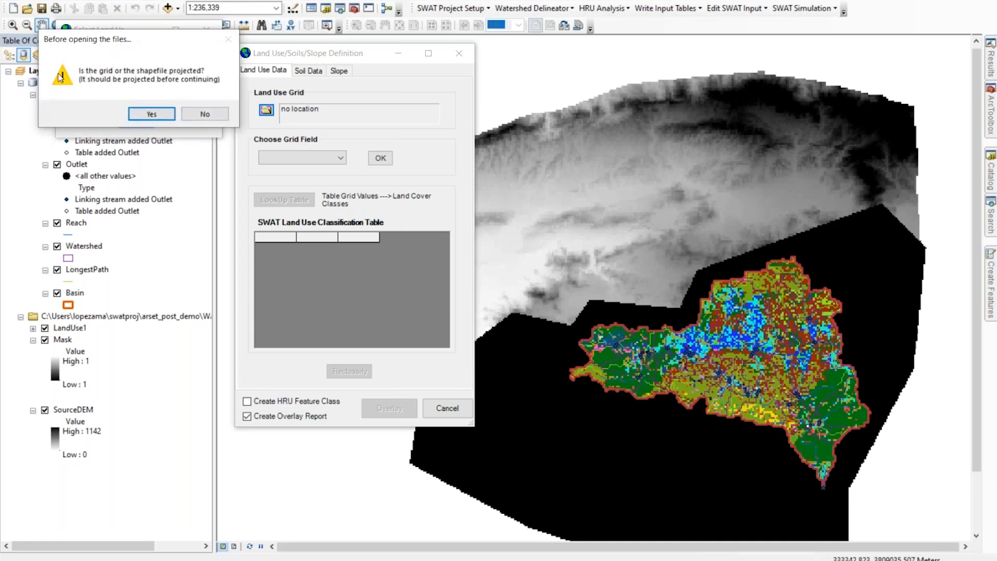
{"action": "left_click", "coordinate": [151, 114]}
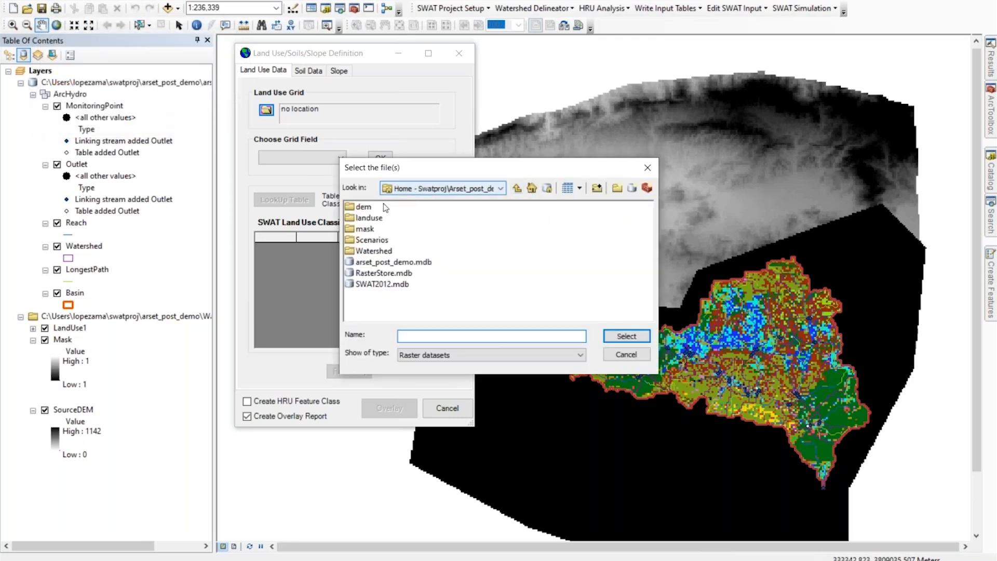
{"action": "double_click", "coordinate": [379, 221]}
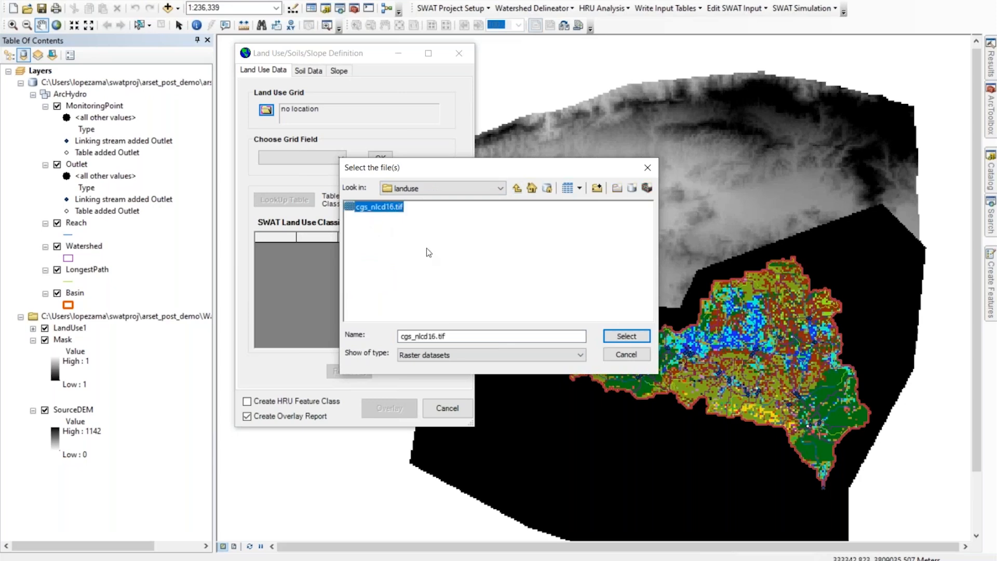
{"action": "left_click", "coordinate": [629, 337]}
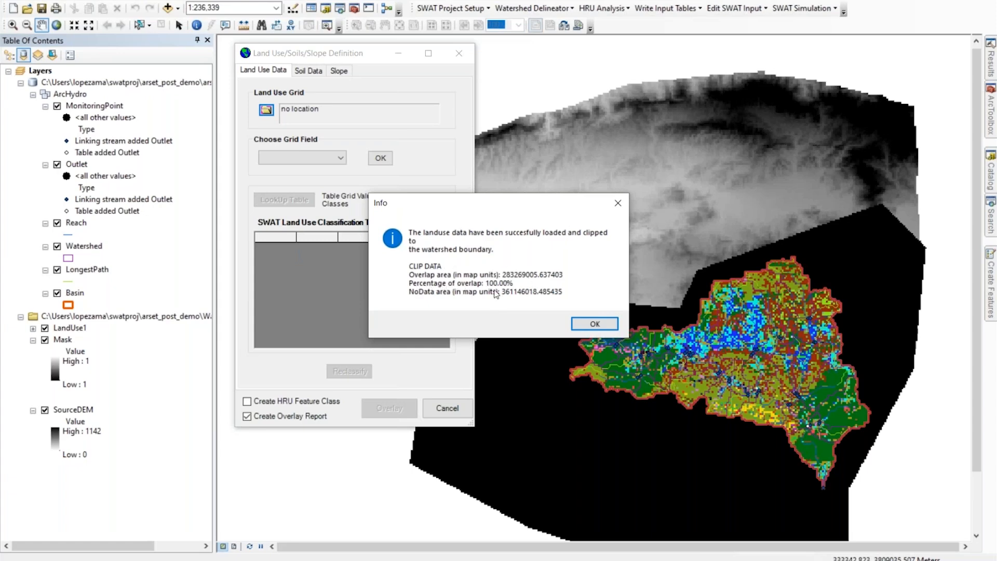
{"action": "left_click", "coordinate": [580, 327]}
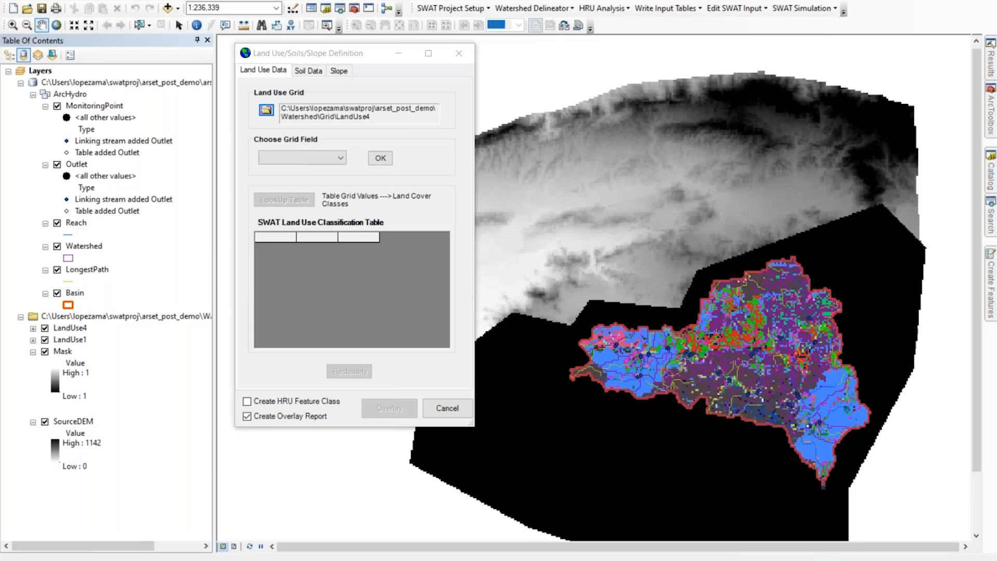
Set the land use grid field to VALUE and apply it to the classification table
{"action": "left_click", "coordinate": [335, 157]}
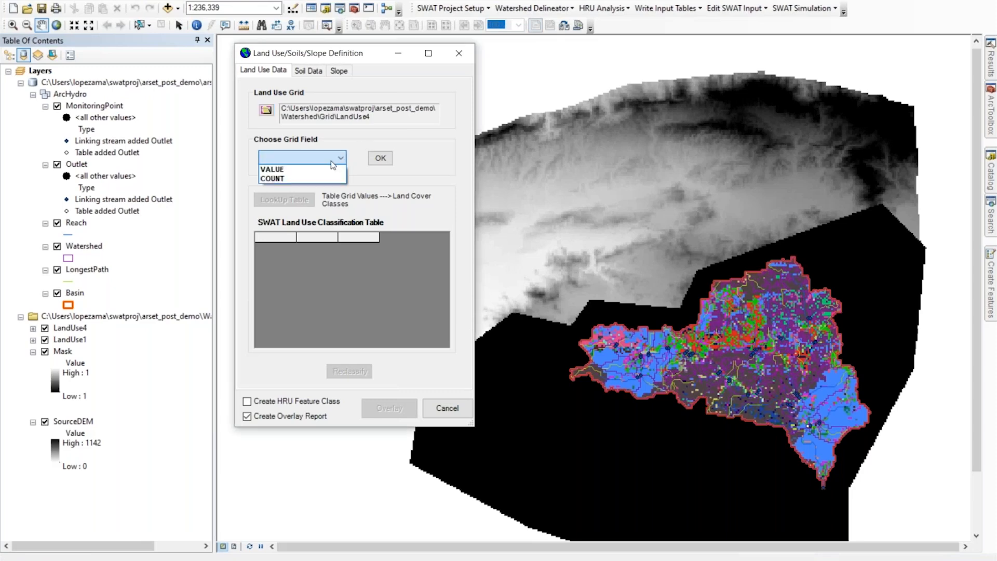
{"action": "left_click", "coordinate": [292, 170]}
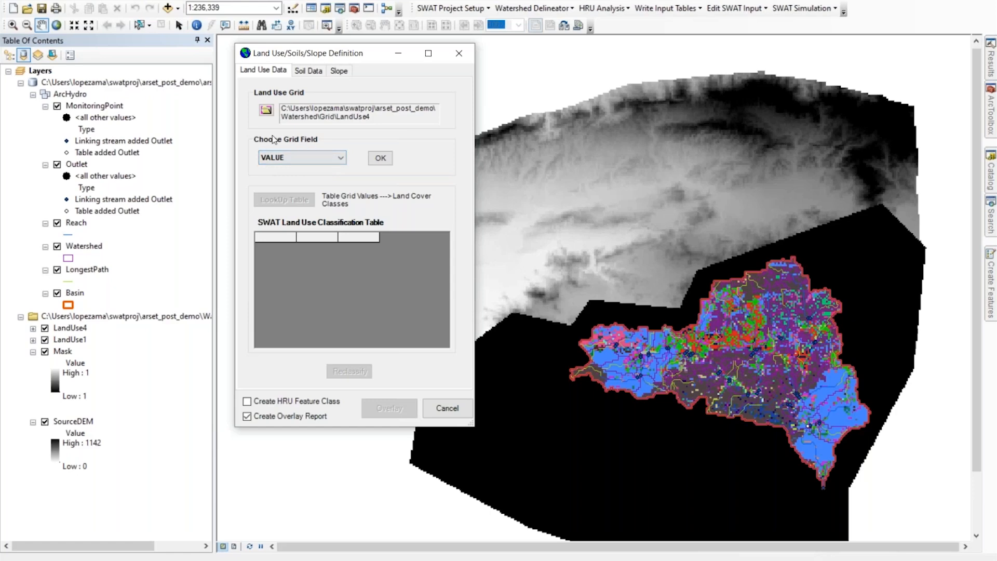
{"action": "left_click", "coordinate": [375, 163]}
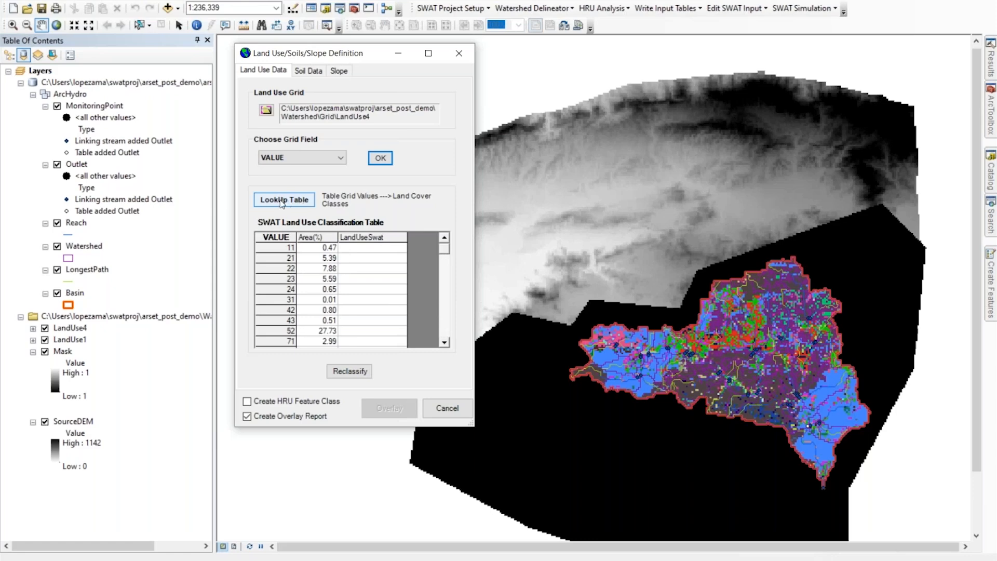
Load luc_postfire.txt from the project folder as the user lookup table and reclassify the land use
{"action": "left_click", "coordinate": [302, 203]}
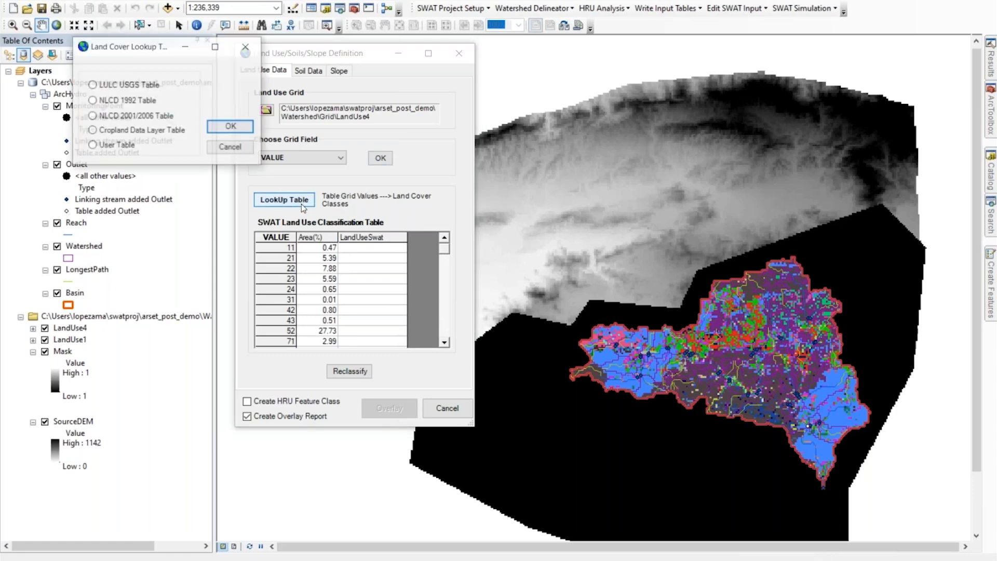
{"action": "left_click", "coordinate": [116, 146]}
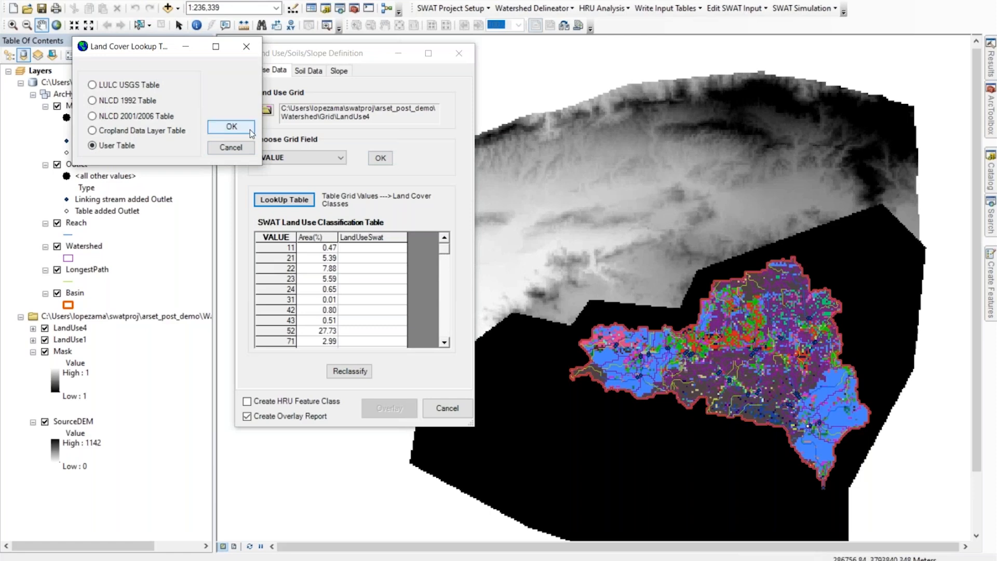
{"action": "left_click", "coordinate": [245, 129]}
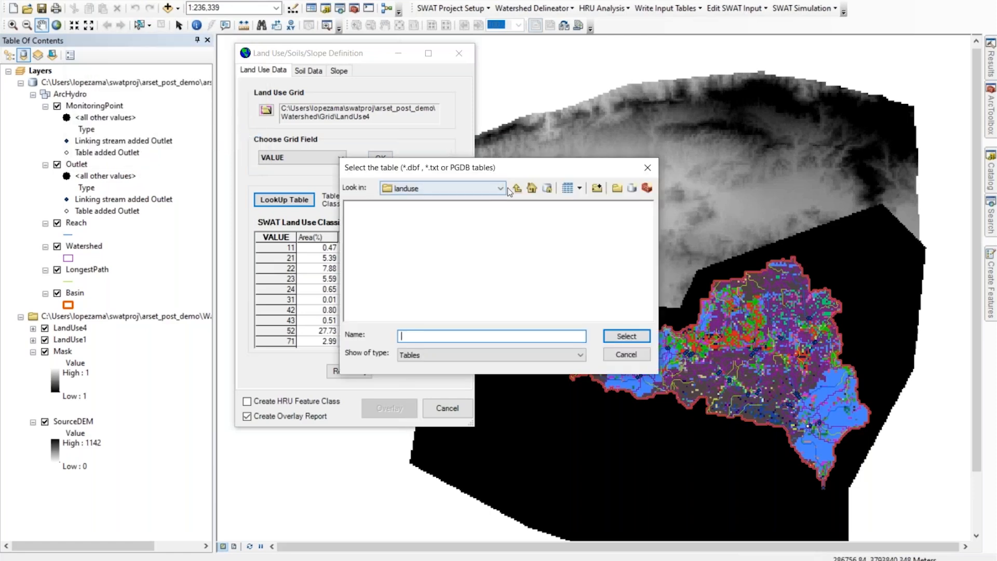
{"action": "left_click", "coordinate": [516, 188]}
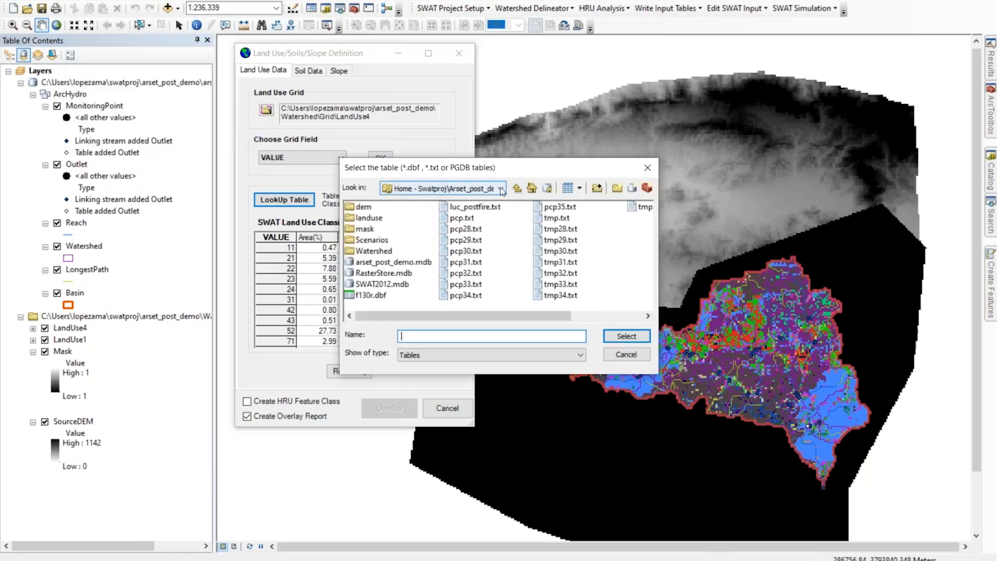
{"action": "left_click", "coordinate": [452, 210]}
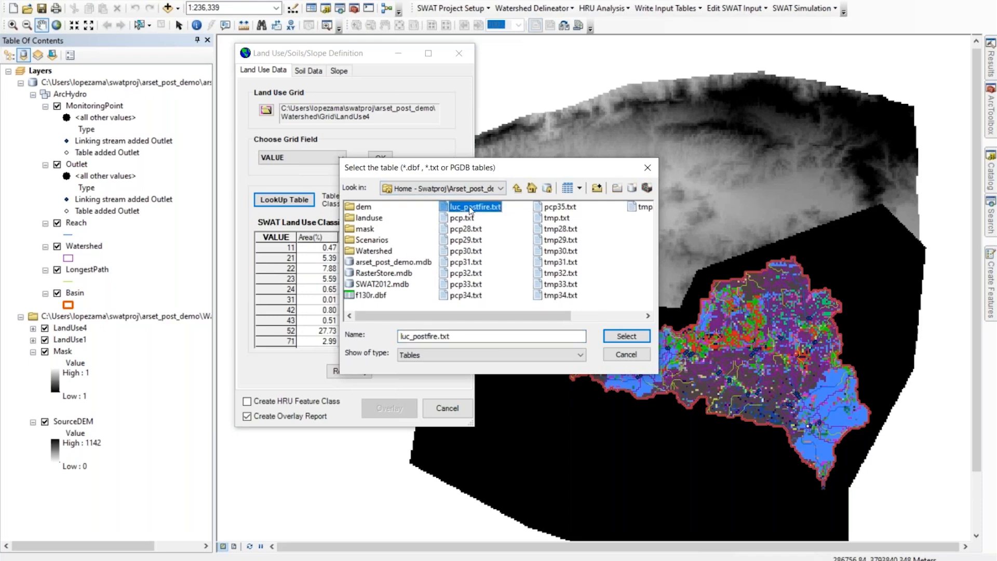
{"action": "left_click", "coordinate": [628, 336]}
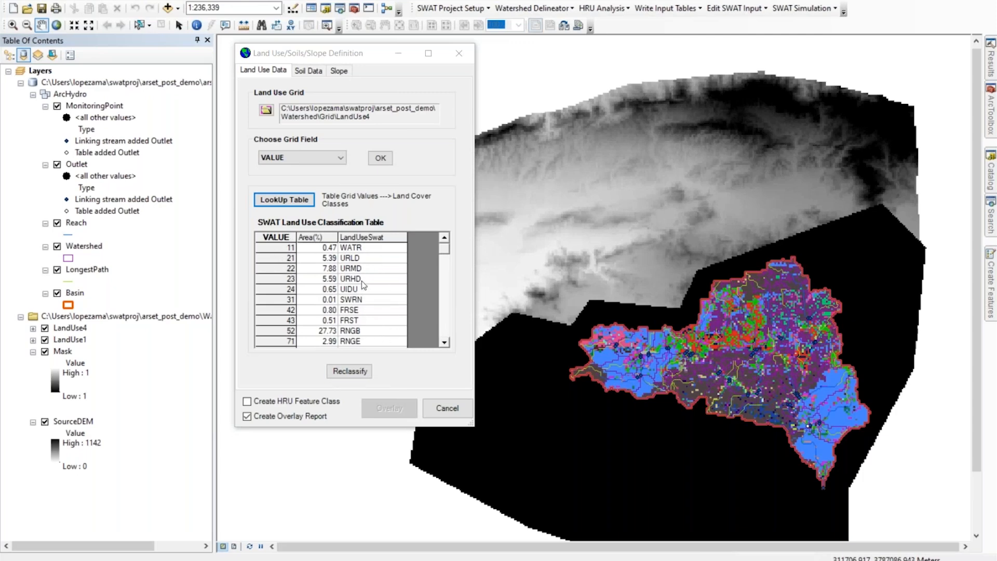
{"action": "left_click", "coordinate": [349, 372]}
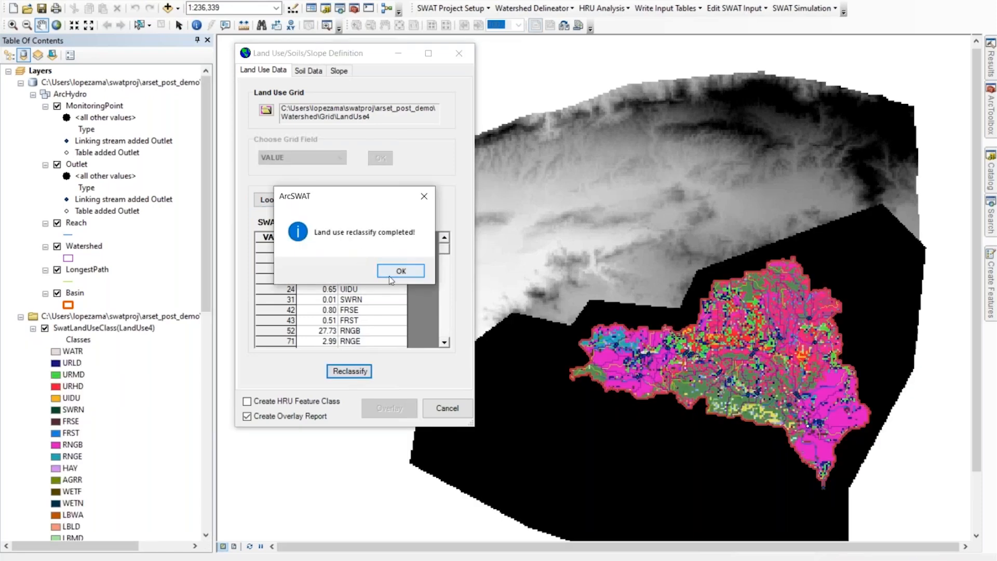
{"action": "left_click", "coordinate": [407, 271]}
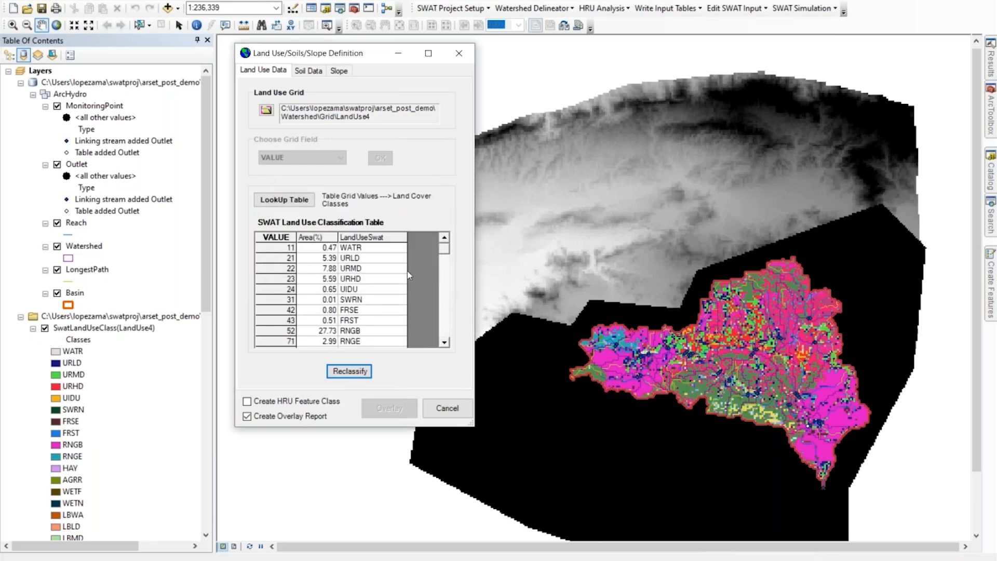
Load the ArcSWAT US STATSGO soils from disk as the soils grid and reclassify them using Stmuid
{"action": "left_click", "coordinate": [310, 71]}
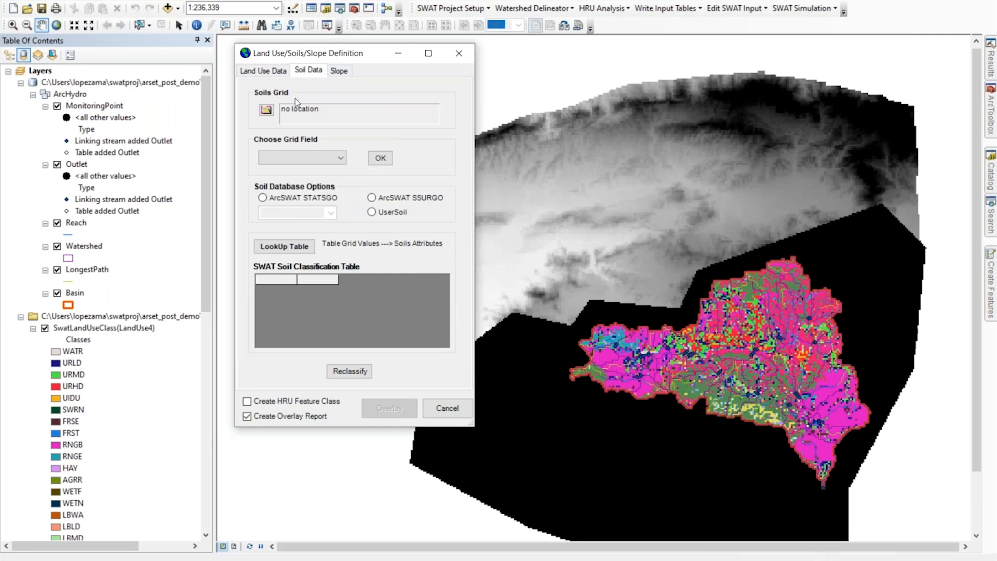
{"action": "left_click", "coordinate": [266, 109]}
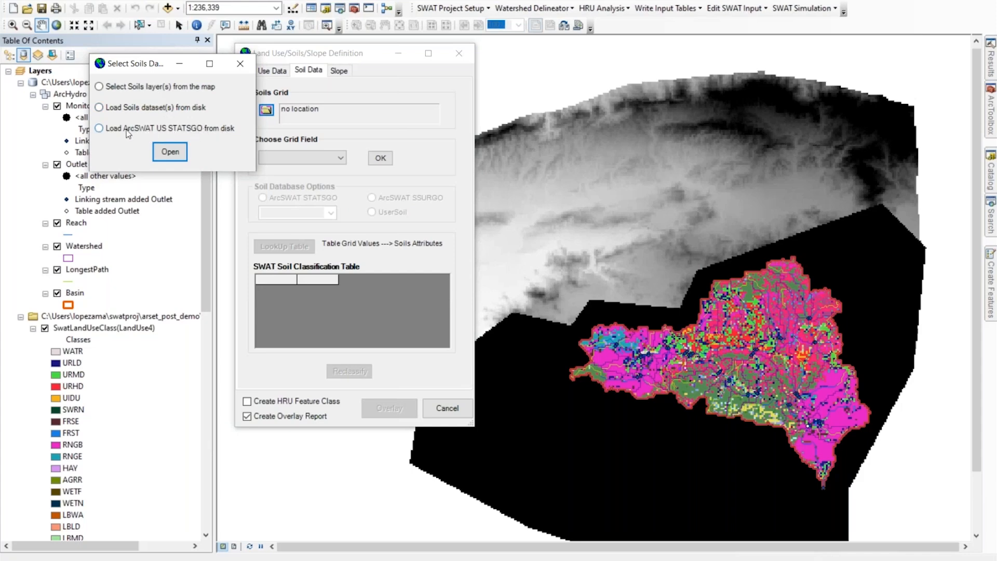
{"action": "left_click", "coordinate": [100, 128]}
{"action": "left_click", "coordinate": [170, 152]}
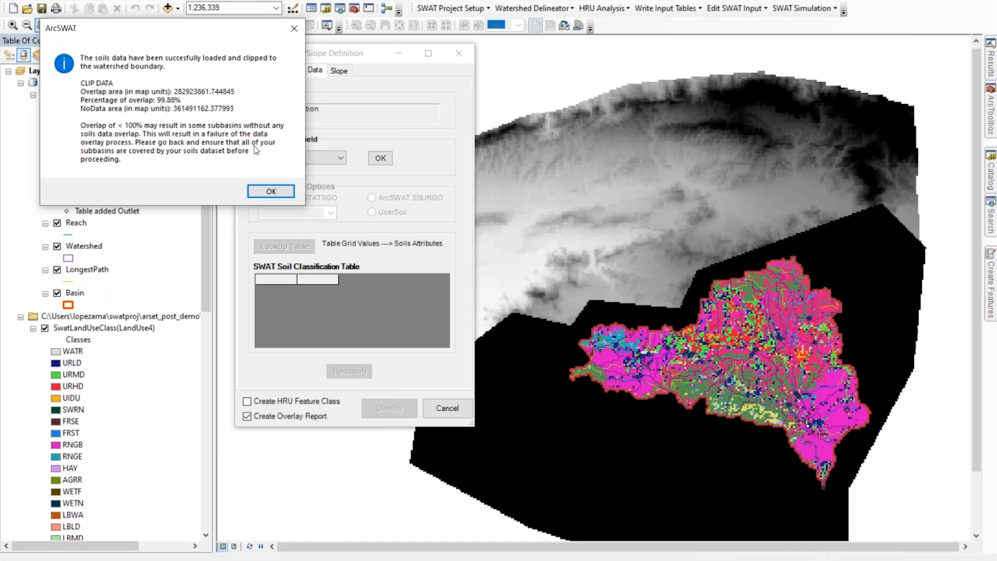
{"action": "left_click", "coordinate": [271, 193]}
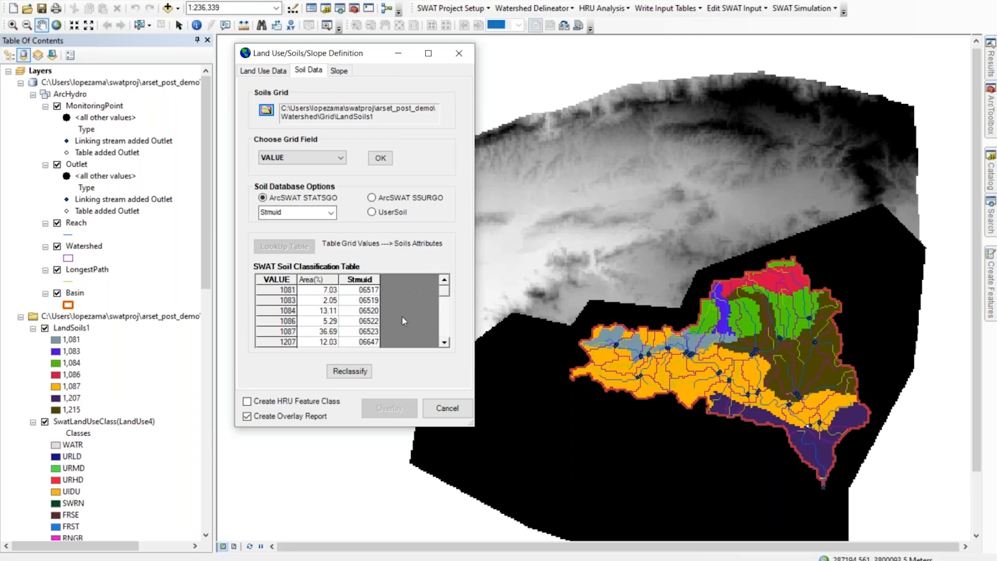
{"action": "left_click", "coordinate": [364, 372]}
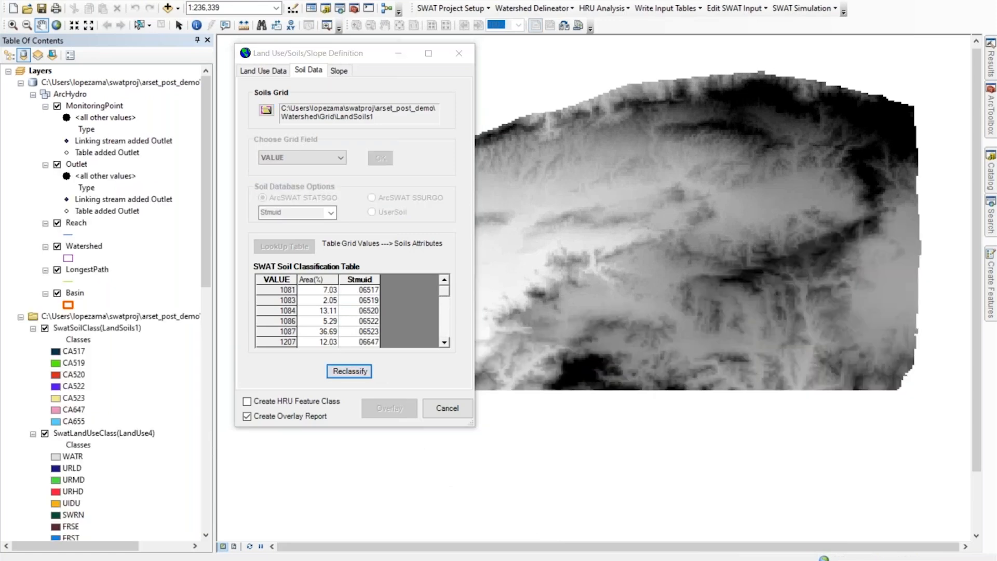
{"action": "left_click", "coordinate": [406, 273]}
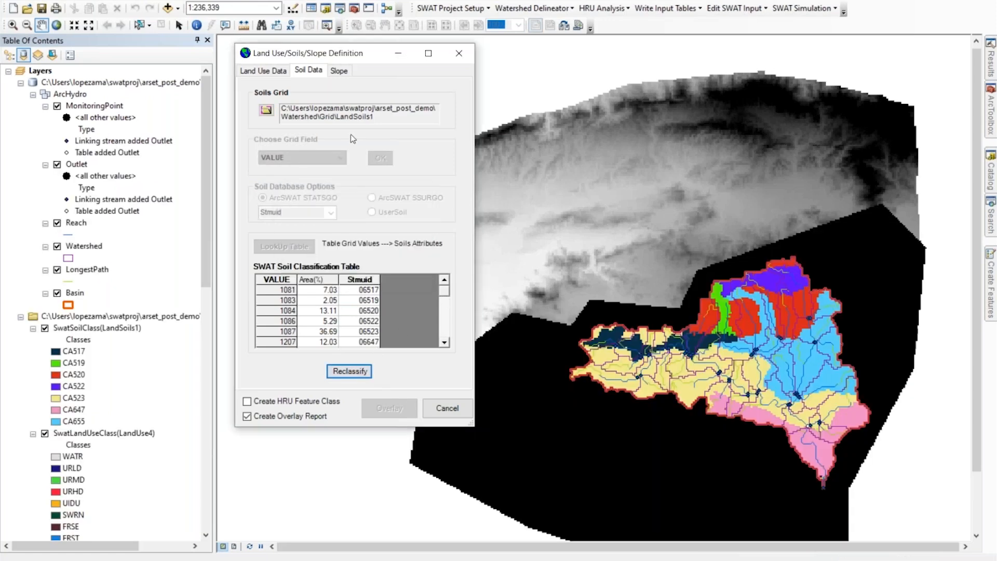
Set the slope discretization to Multiple Slope and consult the Word guide's Malibu Creek example on slope classes
{"action": "left_click", "coordinate": [342, 73]}
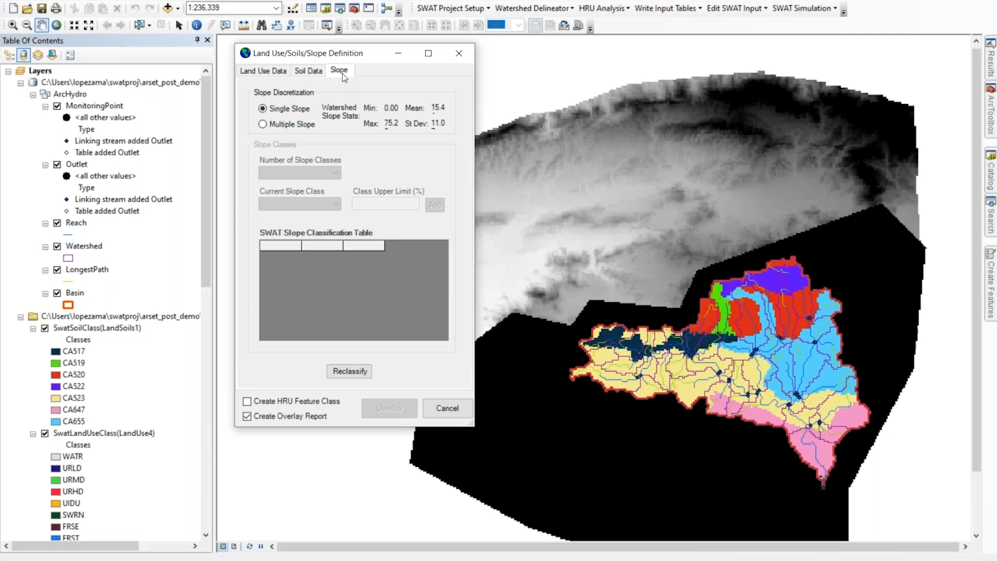
{"action": "left_click", "coordinate": [263, 125]}
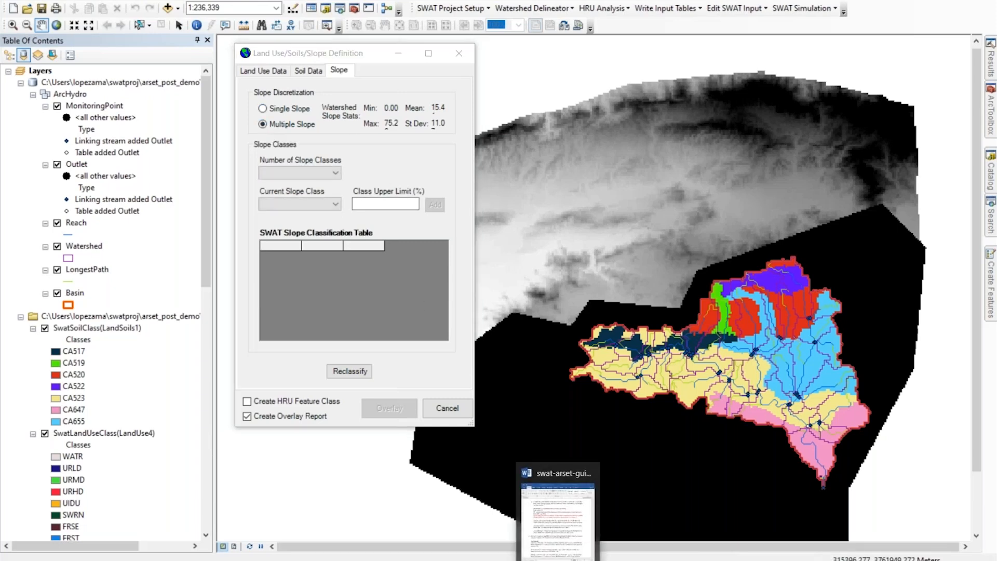
{"action": "left_click", "coordinate": [558, 535]}
{"action": "scroll", "coordinate": [585, 405], "scroll_direction": "down", "scroll_amount": 6}
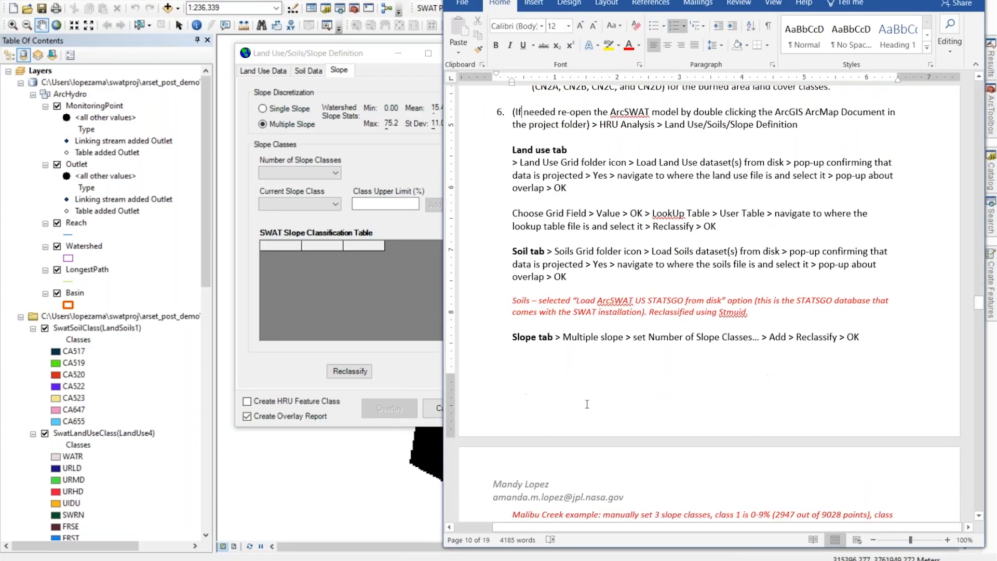
{"action": "scroll", "coordinate": [525, 296], "scroll_direction": "down", "scroll_amount": 3}
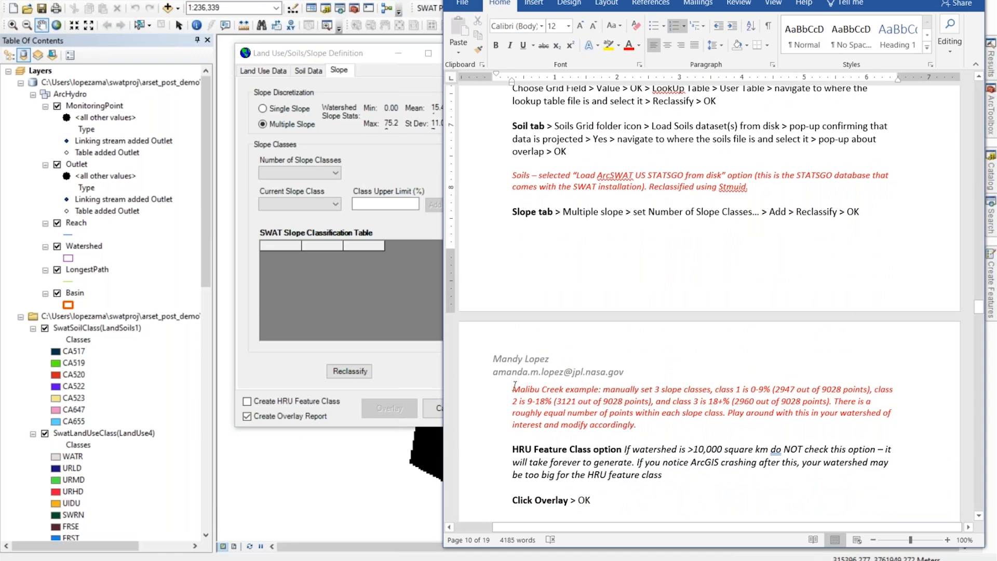
{"action": "left_click_drag", "start_coordinate": [513, 388], "coordinate": [711, 389]}
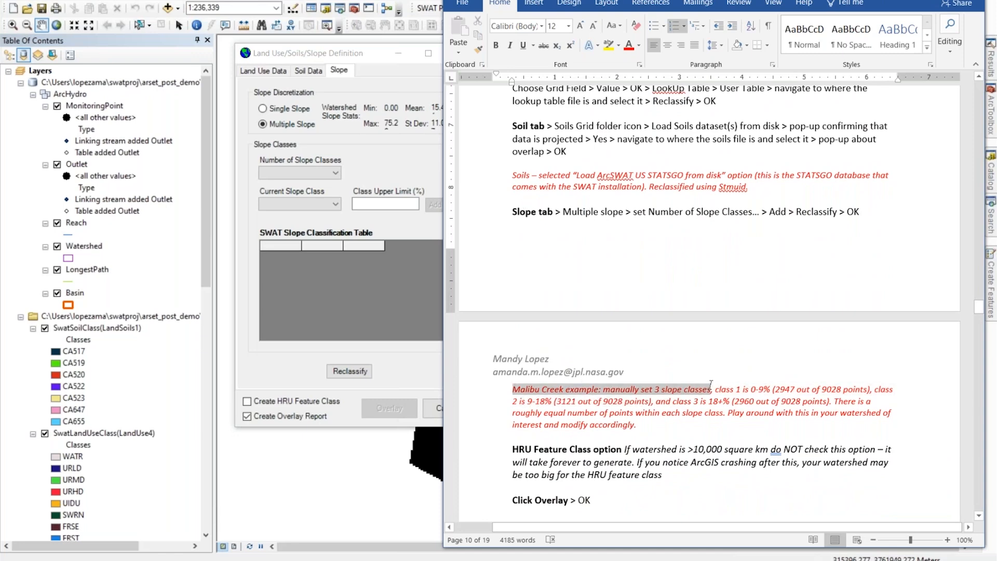
{"action": "left_click", "coordinate": [758, 391]}
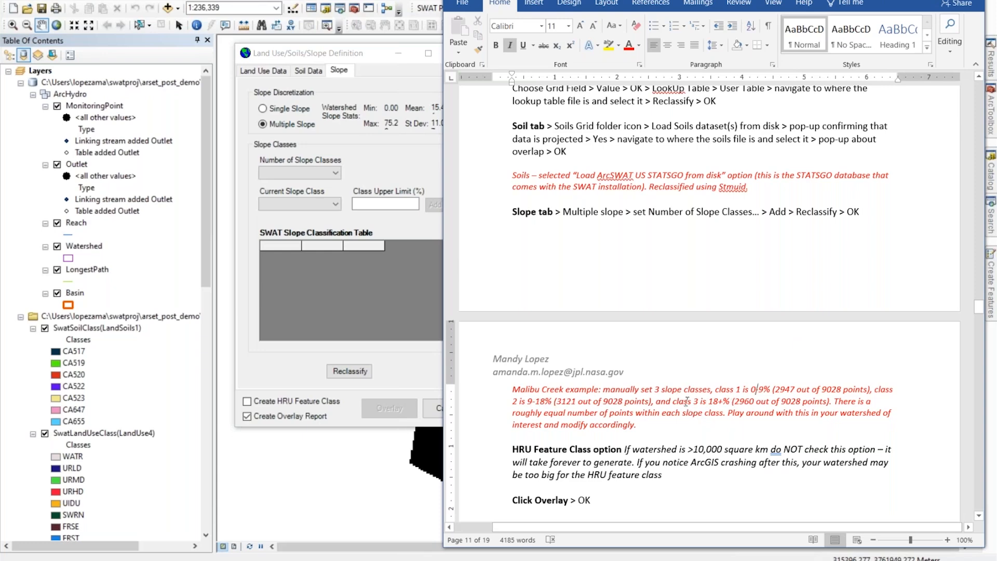
{"action": "scroll", "coordinate": [696, 413], "scroll_direction": "up", "scroll_amount": 2}
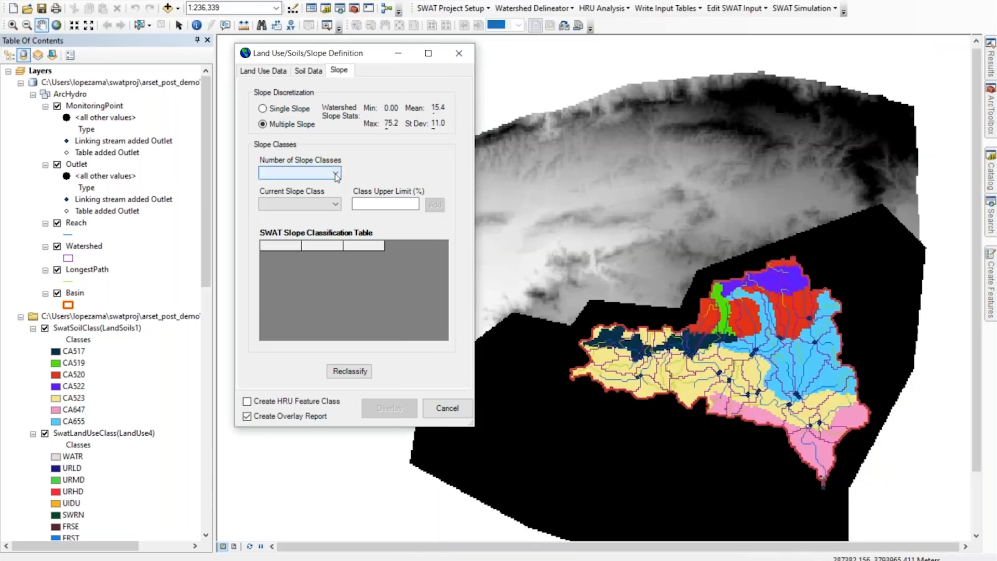
Set the number of slope classes to 3 and give class 1 an upper limit of 9%
{"action": "left_click", "coordinate": [336, 174]}
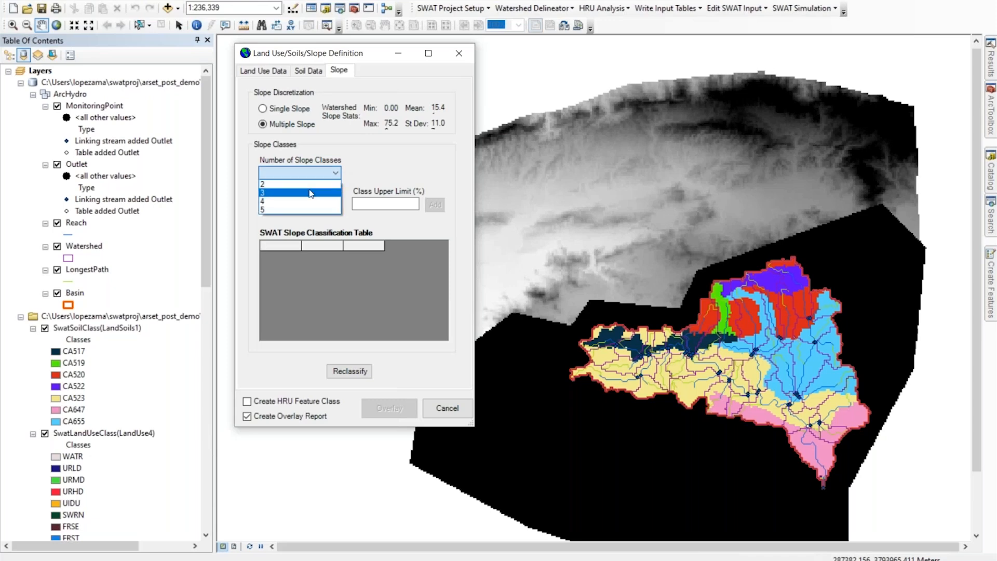
{"action": "left_click", "coordinate": [309, 192]}
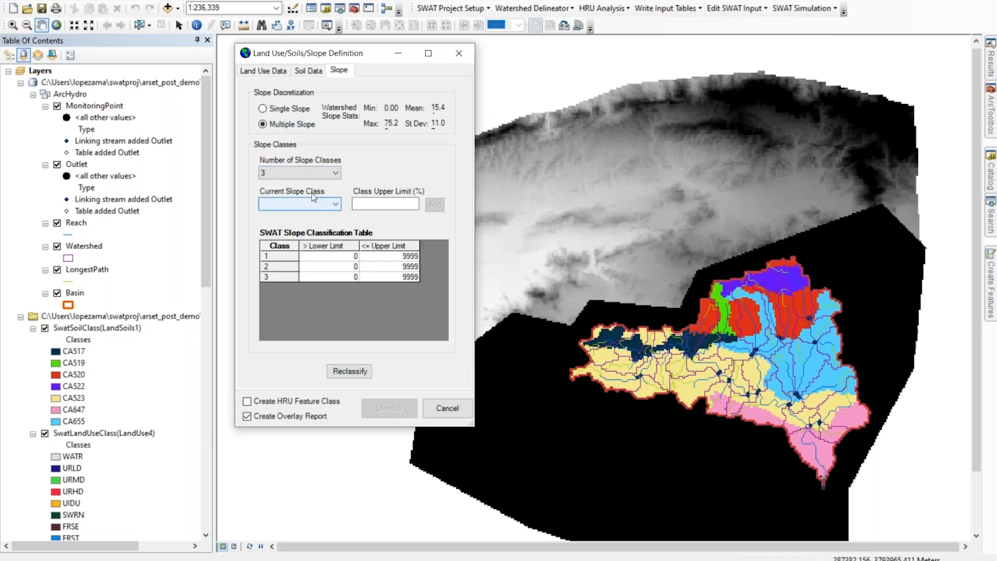
{"action": "left_click", "coordinate": [336, 204]}
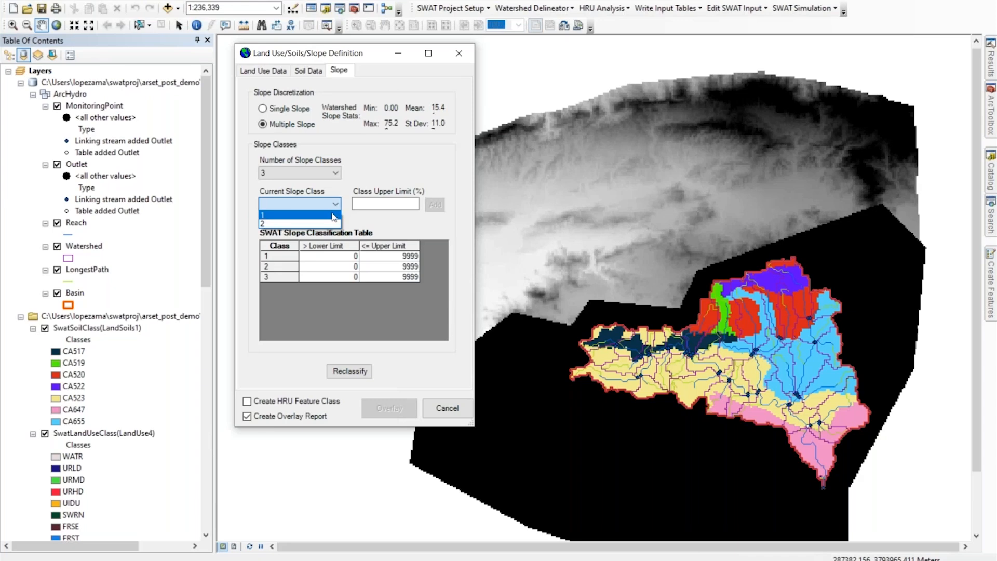
{"action": "left_click", "coordinate": [332, 216]}
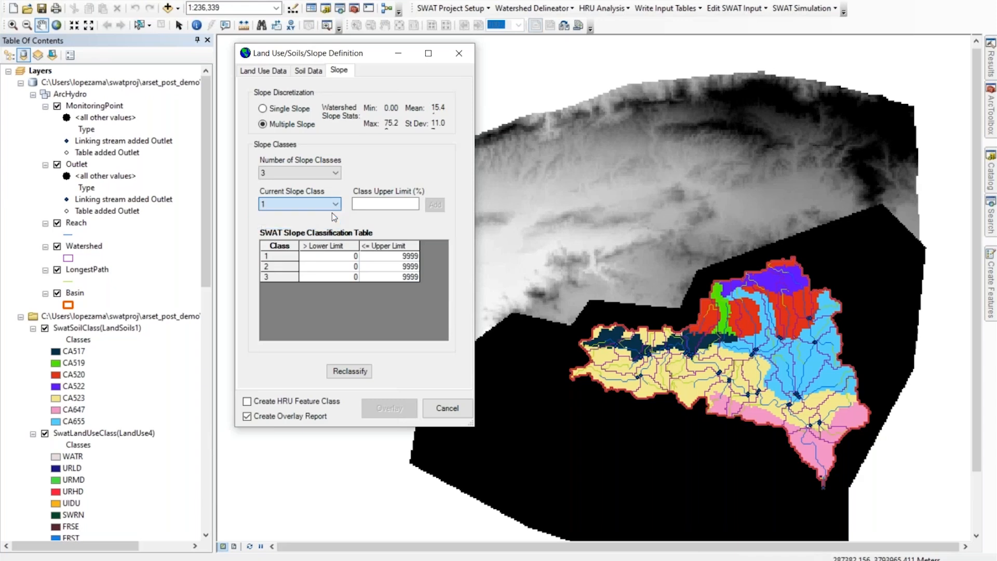
{"action": "left_click", "coordinate": [384, 206]}
{"action": "type", "text": "9"}
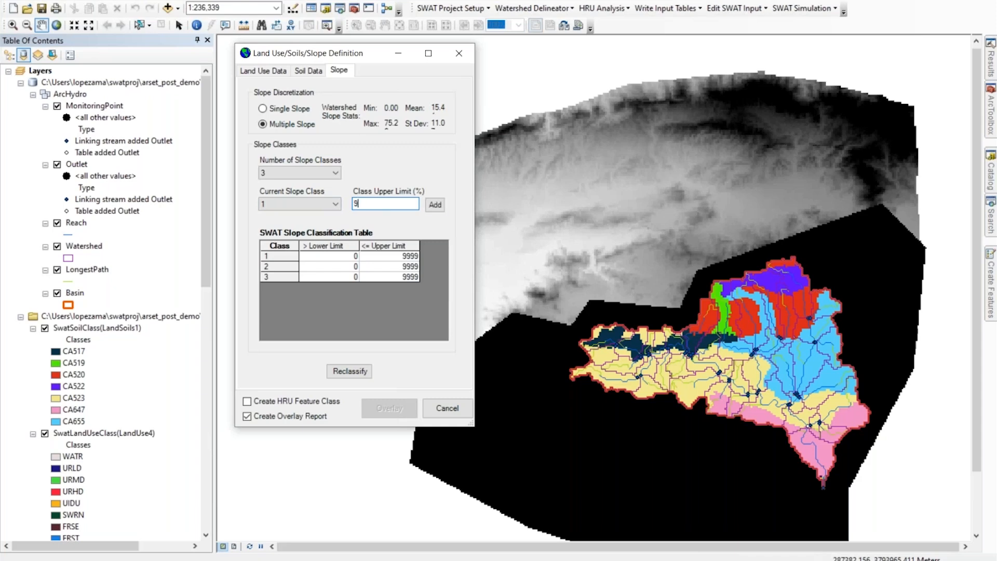
{"action": "left_click", "coordinate": [428, 206]}
Give slope class 2 an upper limit of 18% and reclassify the slope
{"action": "left_click", "coordinate": [333, 204]}
{"action": "left_click", "coordinate": [299, 223]}
{"action": "key", "text": "Tab"}
{"action": "type", "text": "1"}
{"action": "left_click", "coordinate": [435, 205]}
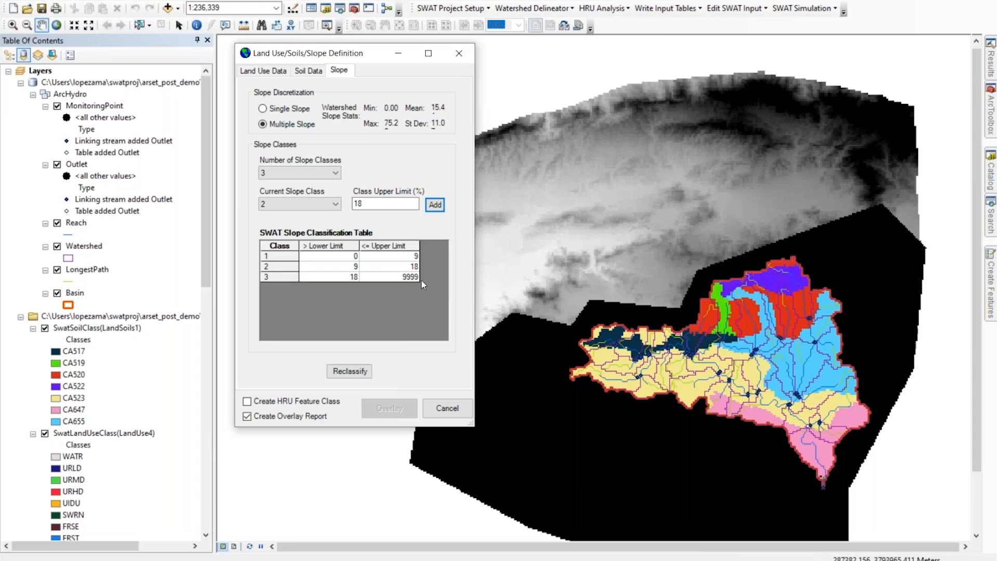
{"action": "left_click", "coordinate": [356, 371]}
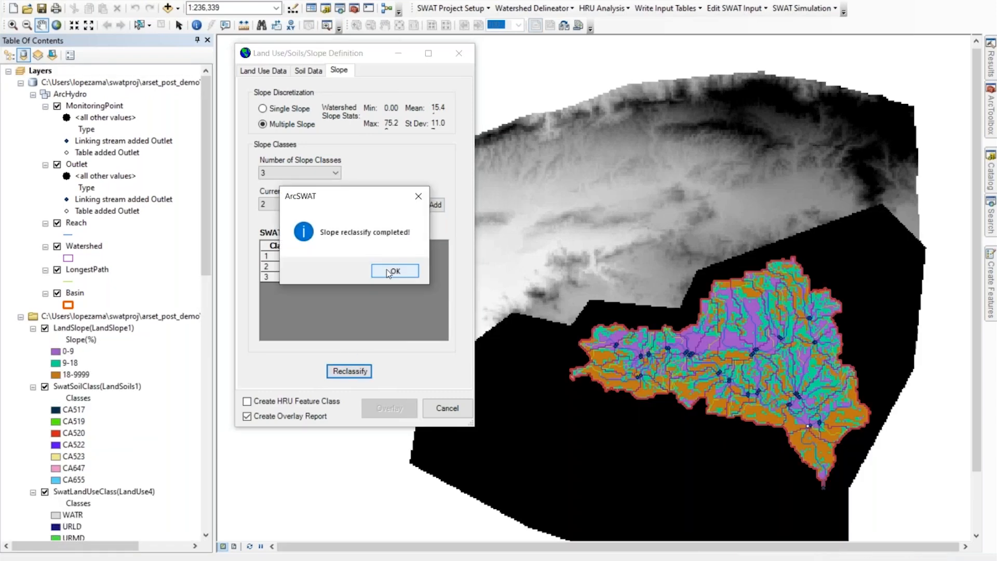
{"action": "left_click", "coordinate": [390, 271]}
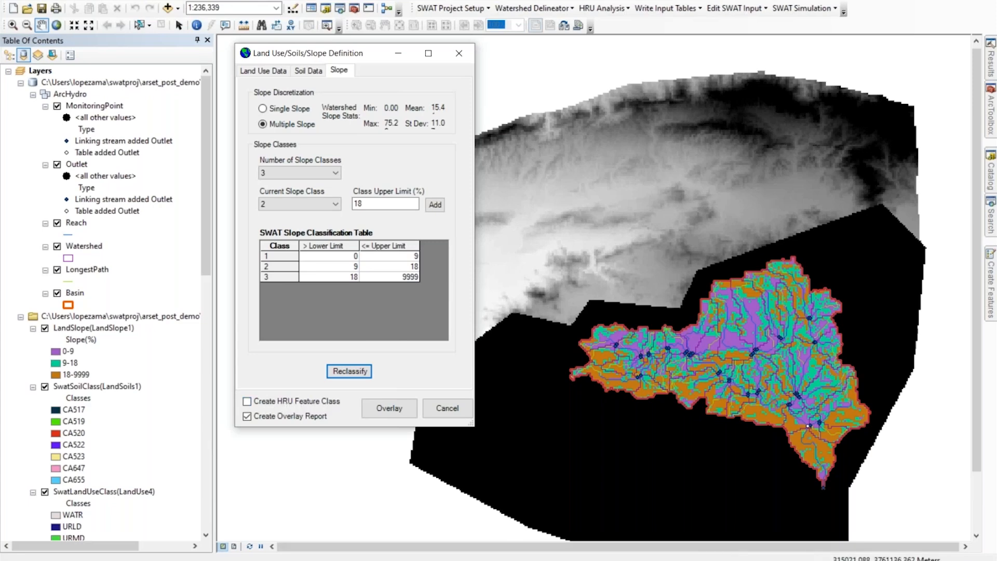
Read the Word guide's note on when to use the HRU Feature Class option before overlaying
{"action": "left_click", "coordinate": [575, 558]}
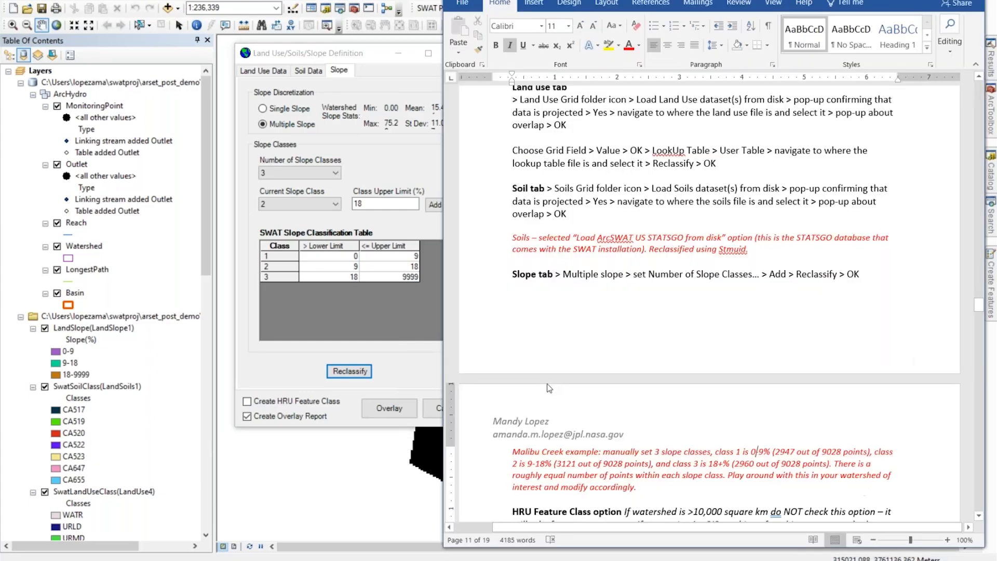
{"action": "scroll", "coordinate": [549, 388], "scroll_direction": "down", "scroll_amount": 3}
{"action": "left_click_drag", "start_coordinate": [675, 420], "coordinate": [482, 383]}
{"action": "scroll", "coordinate": [645, 436], "scroll_direction": "up", "scroll_amount": 2}
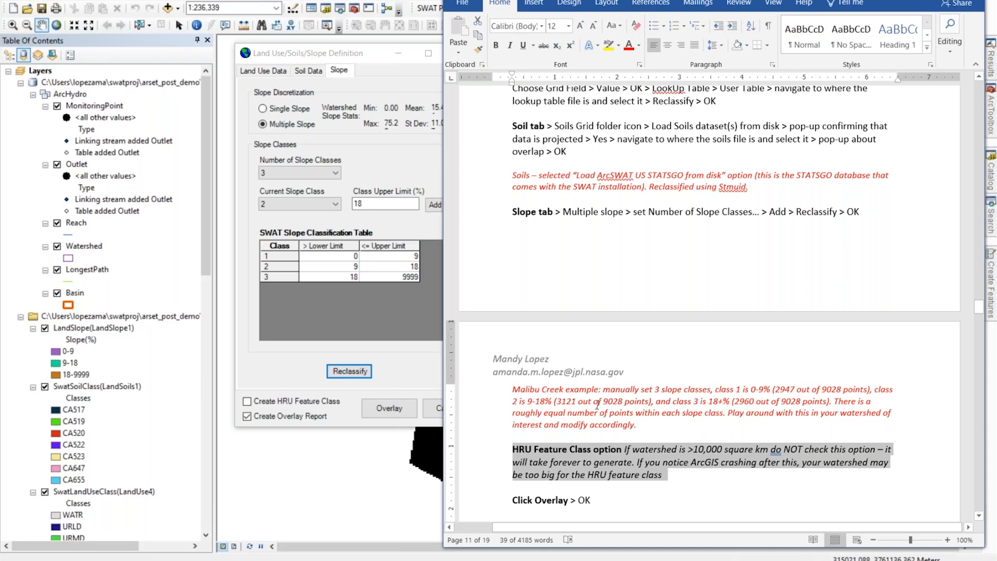
{"action": "scroll", "coordinate": [597, 406], "scroll_direction": "down", "scroll_amount": 2}
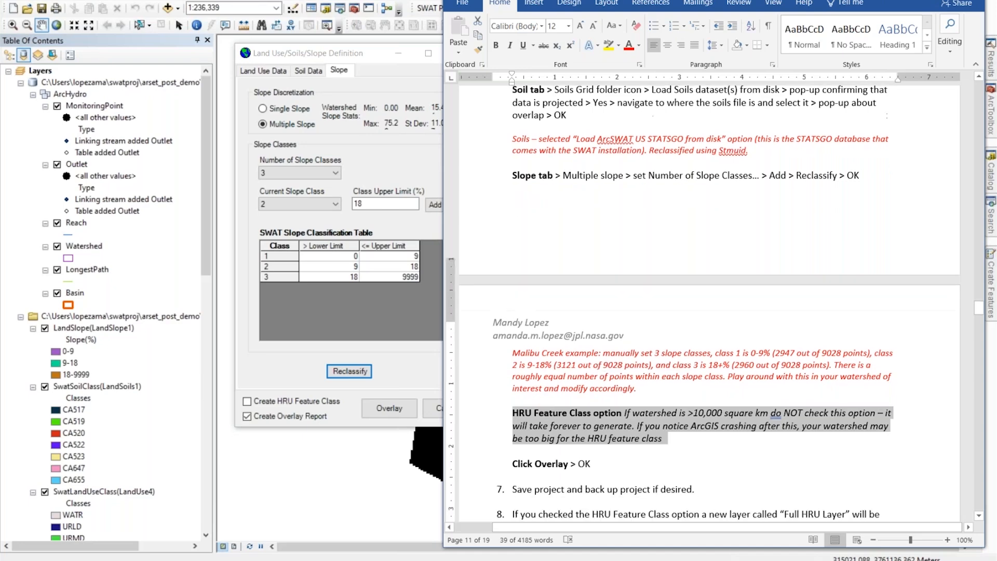
{"action": "scroll", "coordinate": [740, 460], "scroll_direction": "up", "scroll_amount": 1}
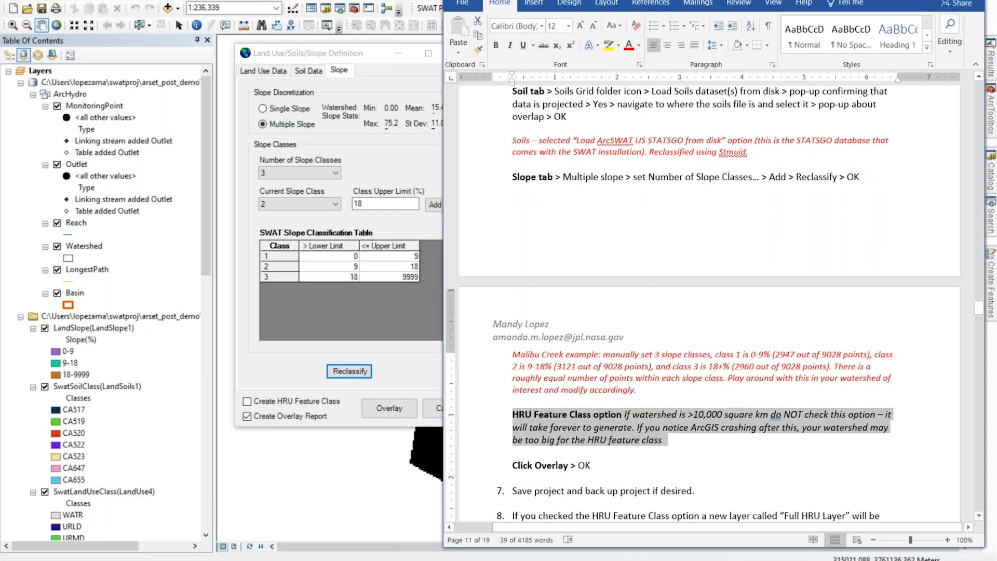
{"action": "left_click", "coordinate": [688, 453]}
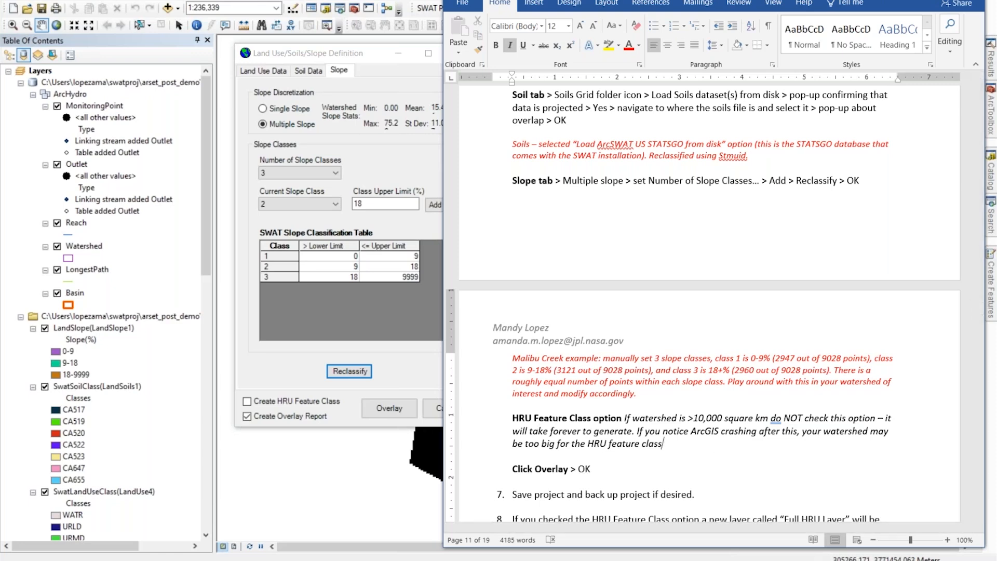
Run the land use, soils and slope overlay with Create HRU Feature Class enabled, and save the project
{"action": "left_click", "coordinate": [247, 401]}
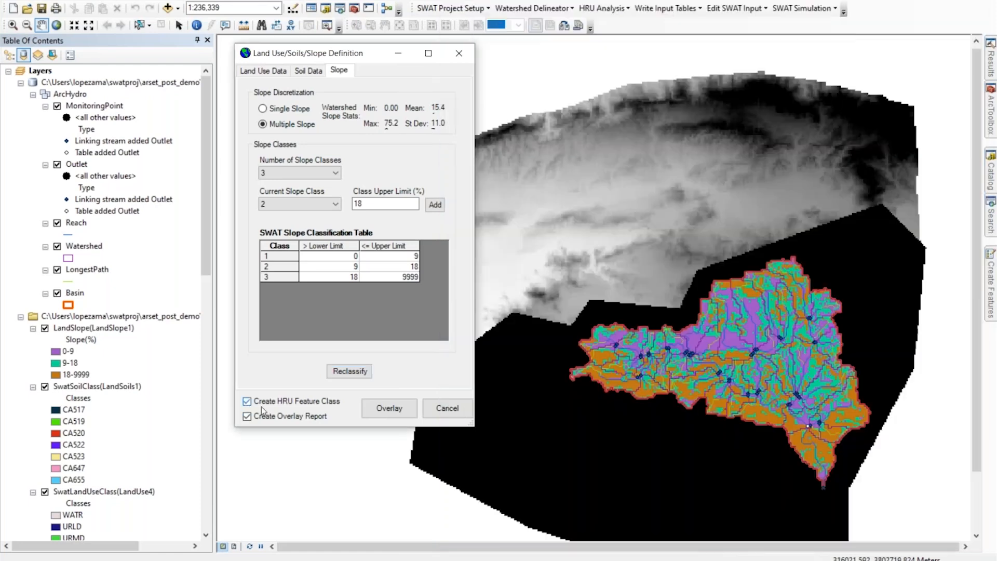
{"action": "left_click", "coordinate": [391, 409]}
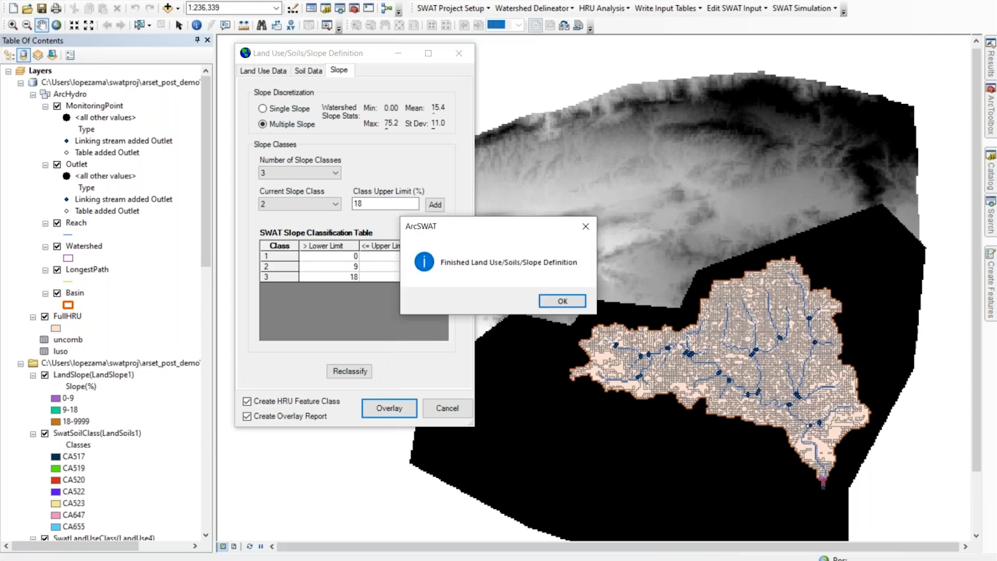
{"action": "left_click", "coordinate": [577, 304]}
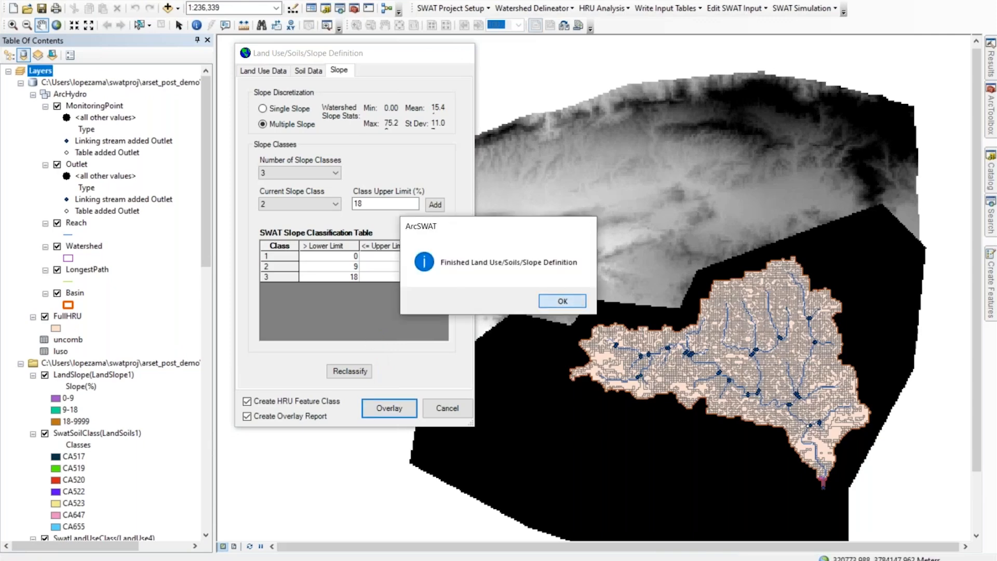
{"action": "left_click", "coordinate": [42, 9]}
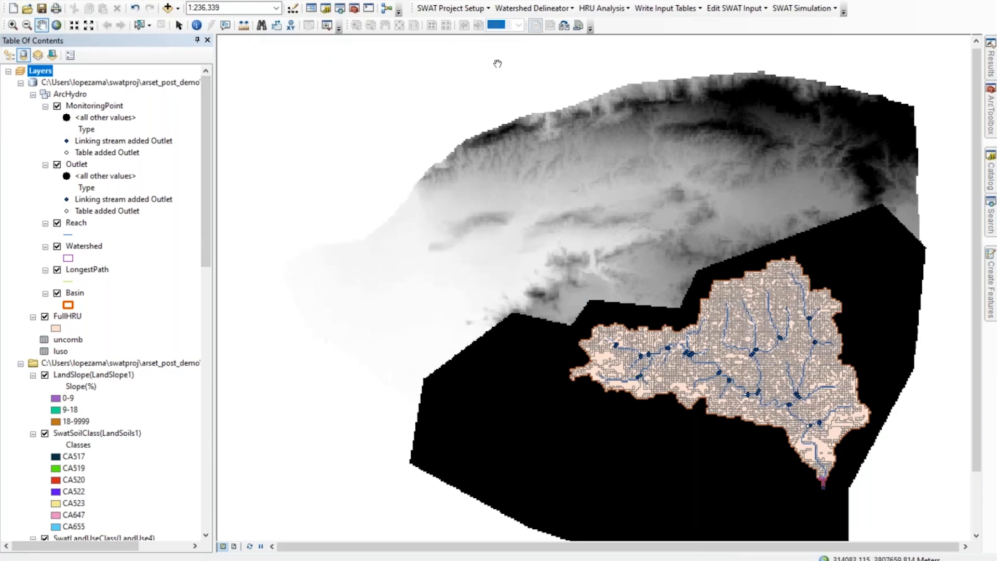
Open the LandSlope layer's attribute table and select the 18-9999 slope class row to examine it
{"action": "right_click", "coordinate": [78, 375]}
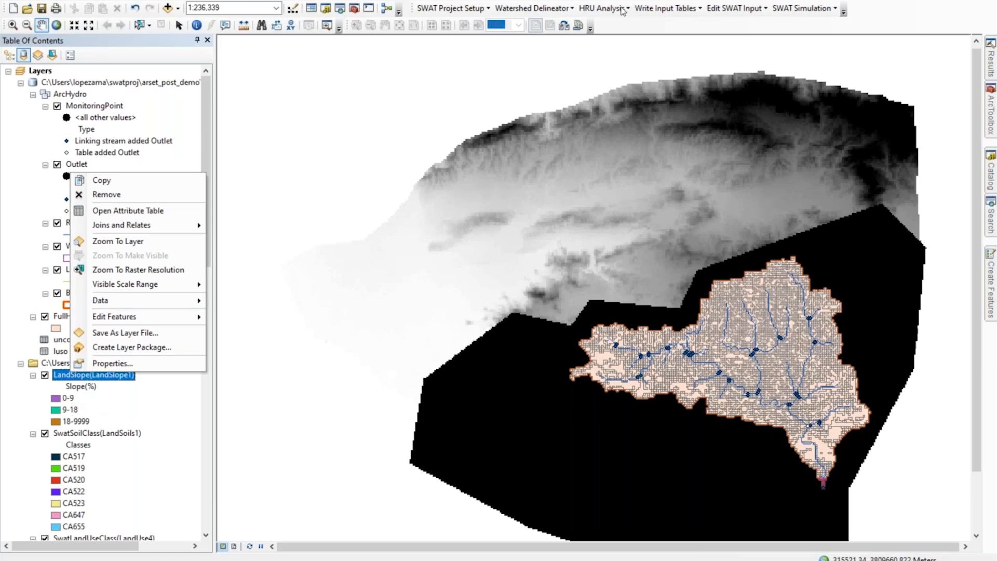
{"action": "left_click", "coordinate": [67, 397]}
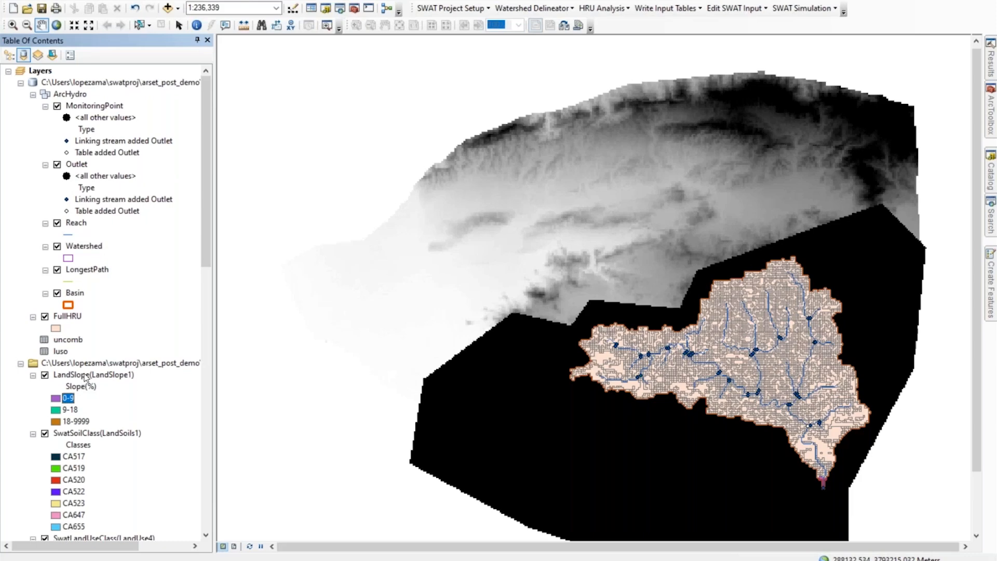
{"action": "scroll", "coordinate": [93, 439], "scroll_direction": "down", "scroll_amount": 2}
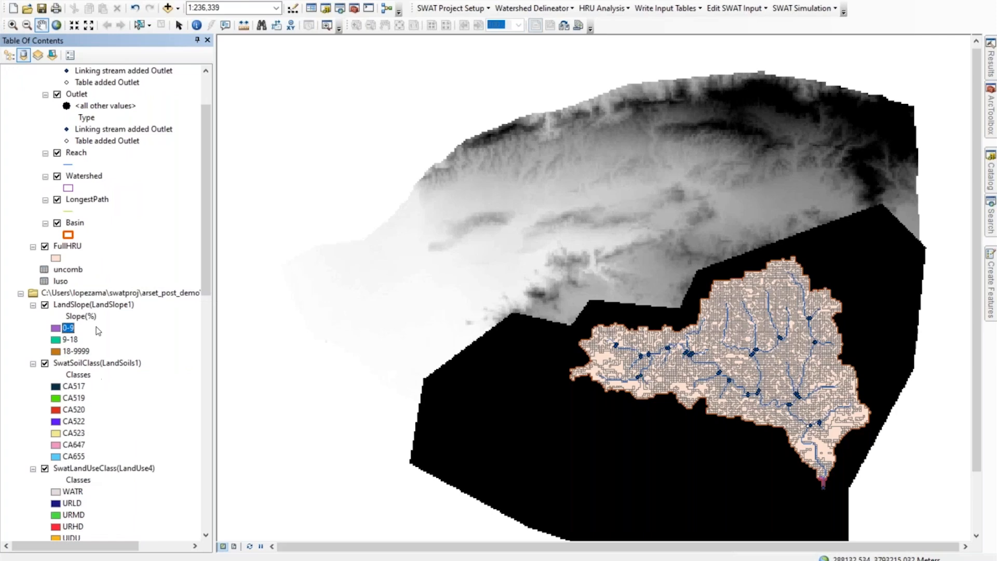
{"action": "right_click", "coordinate": [72, 306]}
{"action": "left_click", "coordinate": [109, 343]}
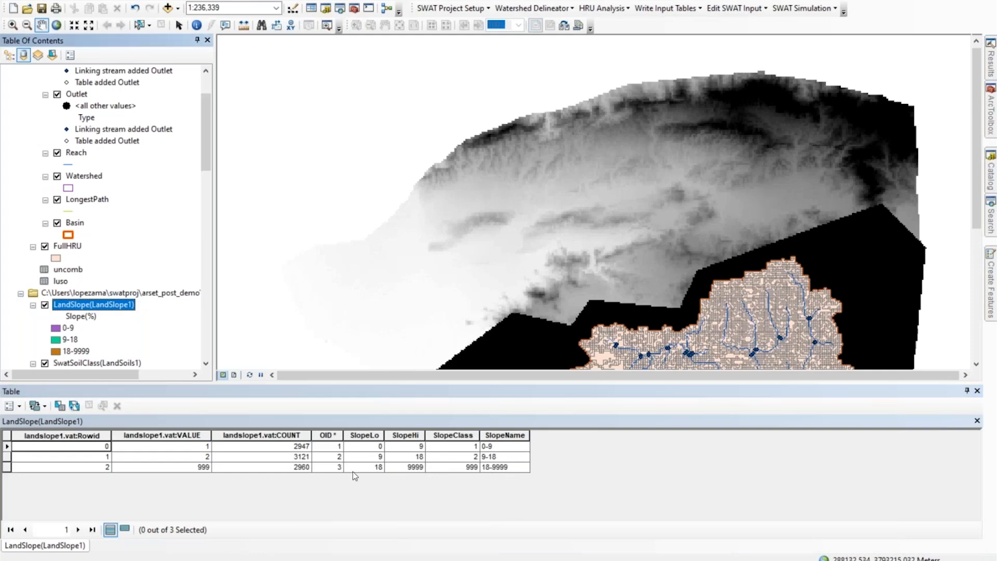
{"action": "left_click", "coordinate": [8, 467]}
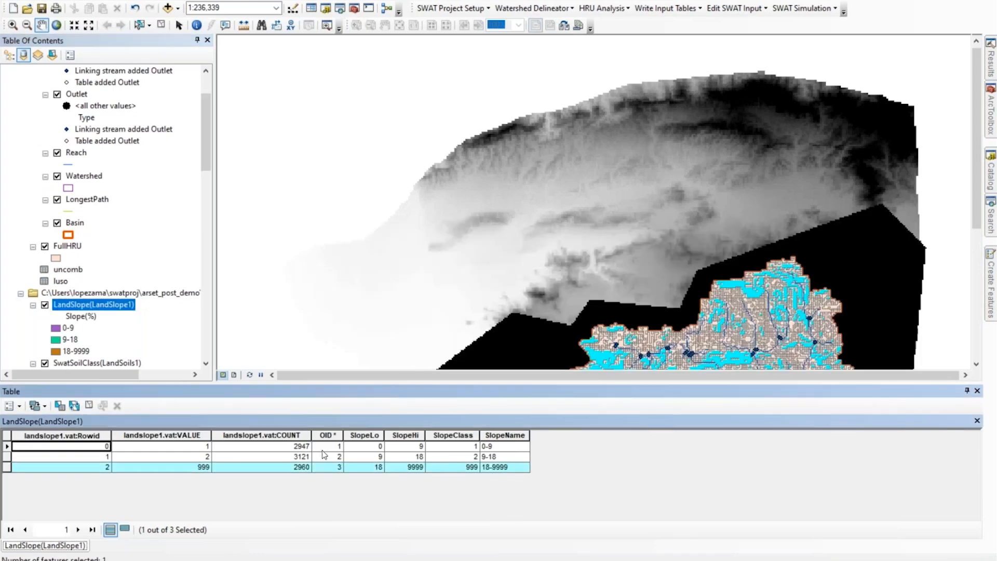
Close the LandSlope attribute table and open the HRU Definition with Multiple HRUs selected
{"action": "left_click", "coordinate": [275, 446]}
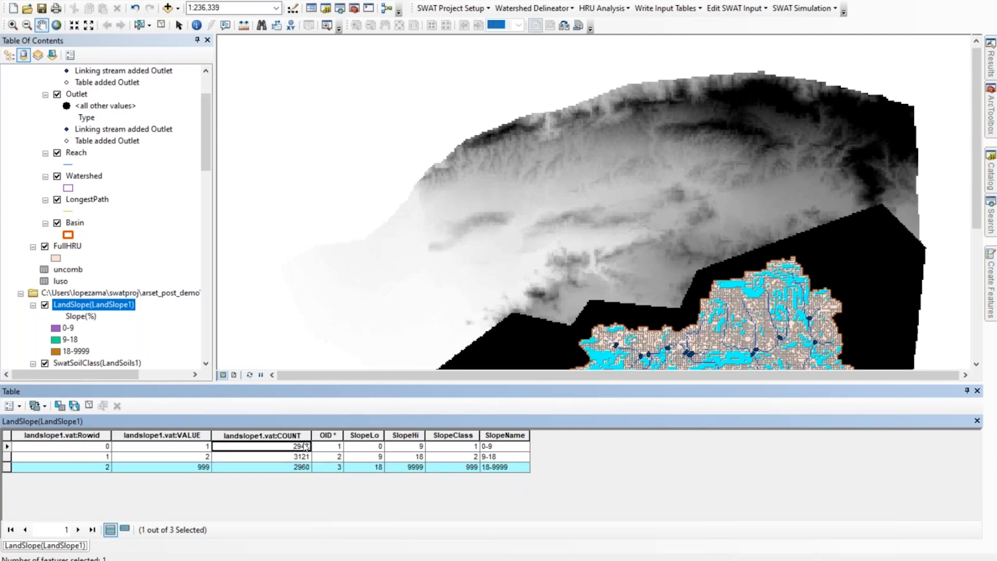
{"action": "left_click", "coordinate": [978, 391]}
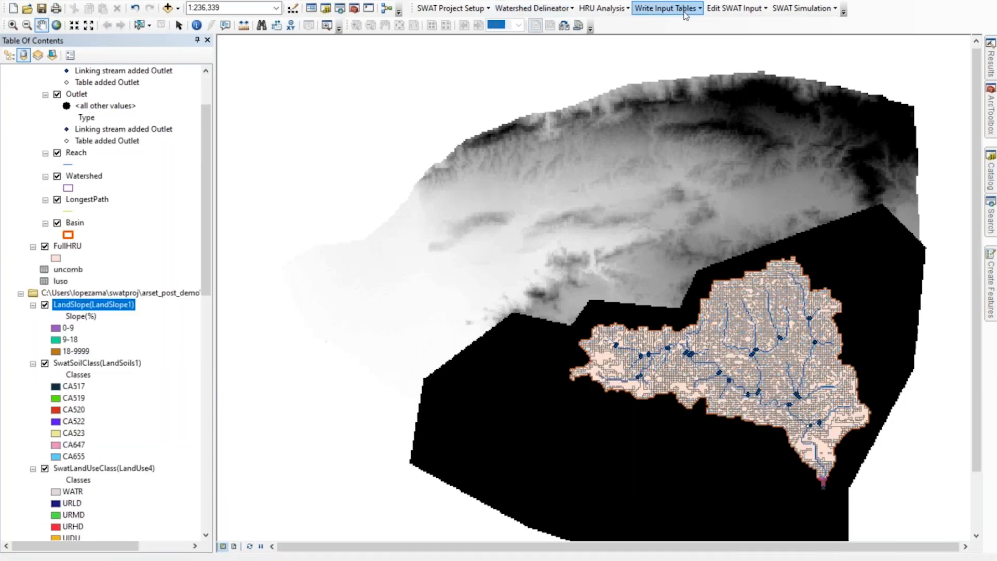
{"action": "left_click", "coordinate": [625, 9]}
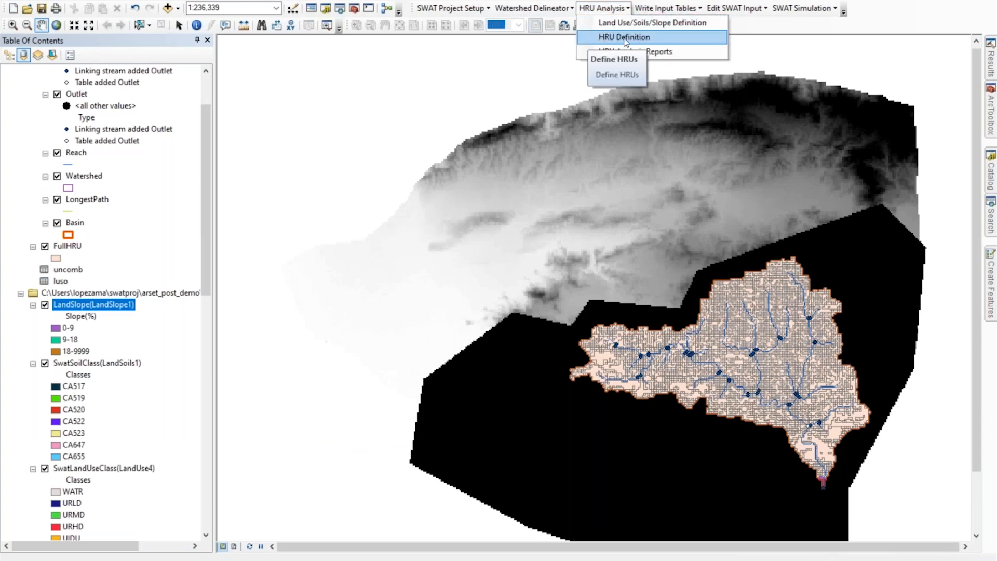
{"action": "left_click", "coordinate": [665, 37]}
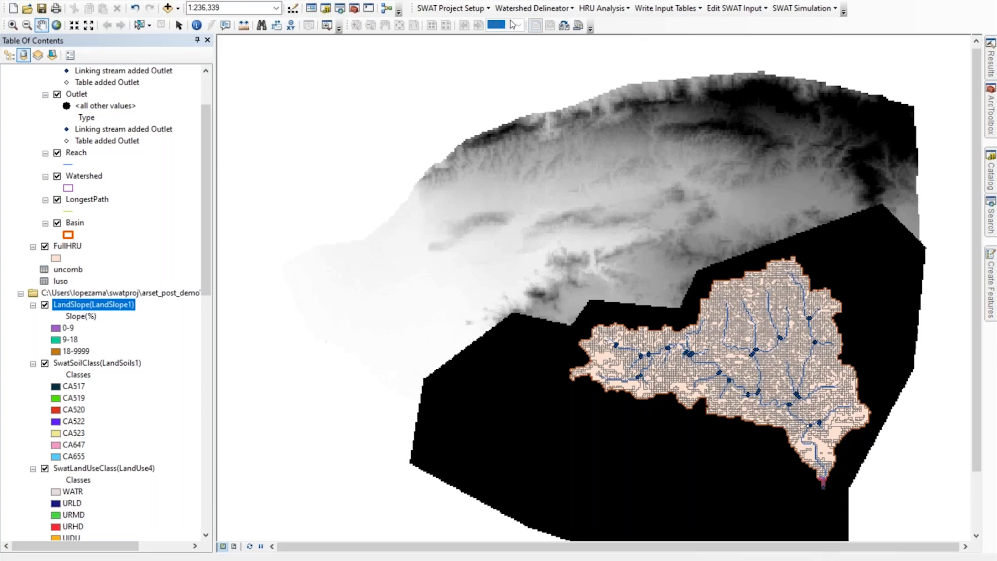
{"action": "left_click_drag", "start_coordinate": [226, 97], "coordinate": [338, 57]}
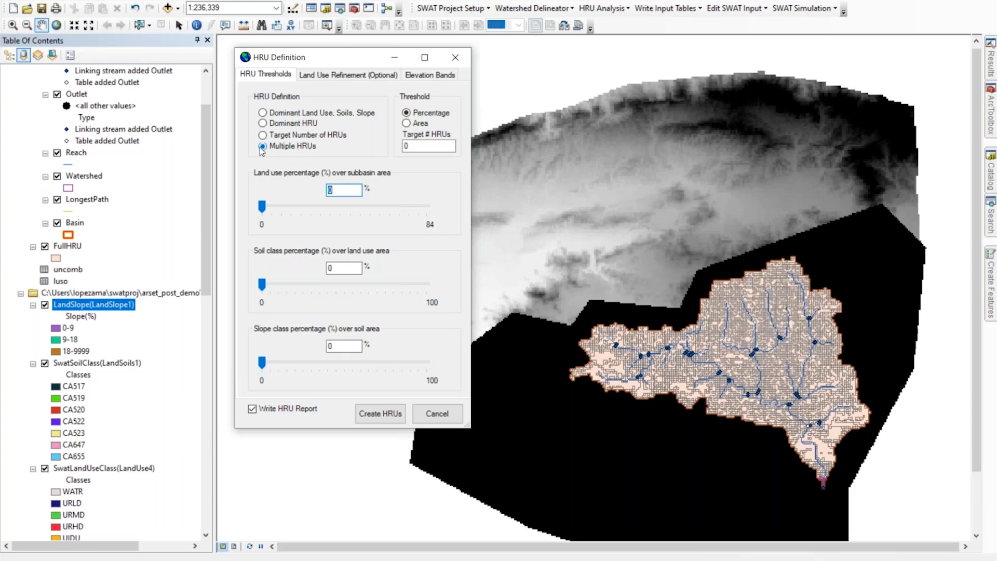
Set the land use, soil class and slope class thresholds to 10% each
{"action": "left_click", "coordinate": [329, 190]}
{"action": "type", "text": "1"}
{"action": "left_click", "coordinate": [328, 268]}
{"action": "type", "text": "1"}
{"action": "left_click", "coordinate": [329, 346]}
{"action": "type", "text": "1"}
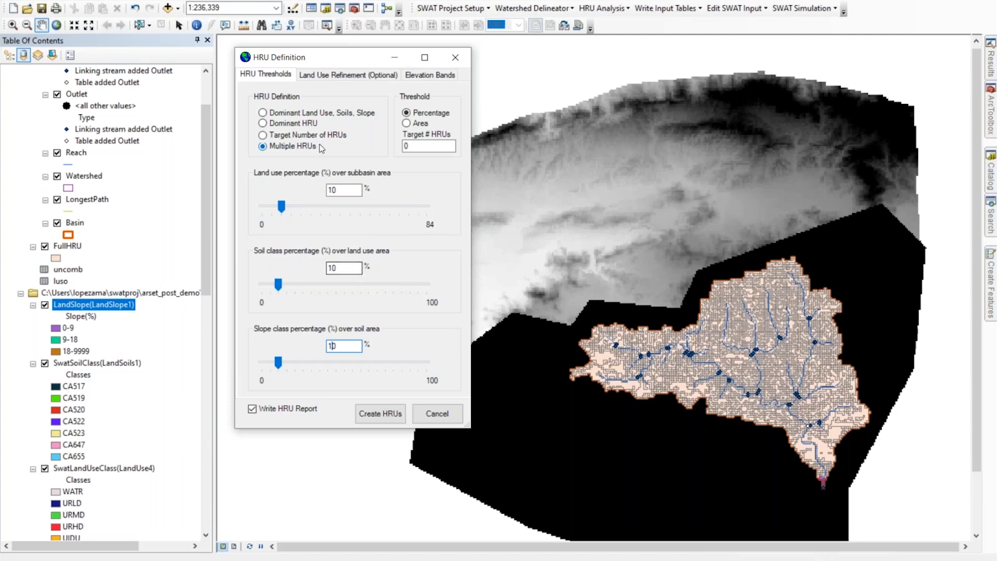
Read the Word guide's note on protecting burned land cover classes, and review the HRU thresholds and land use refinement settings
{"action": "left_click", "coordinate": [320, 76]}
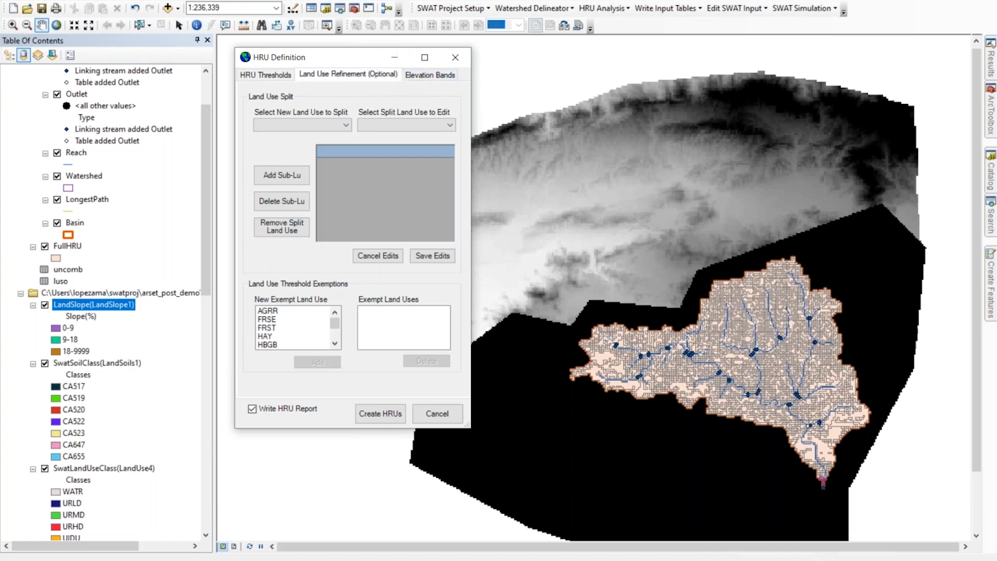
{"action": "left_click", "coordinate": [558, 559]}
{"action": "scroll", "coordinate": [709, 337], "scroll_direction": "down", "scroll_amount": 3}
{"action": "scroll", "coordinate": [540, 191], "scroll_direction": "down", "scroll_amount": 5}
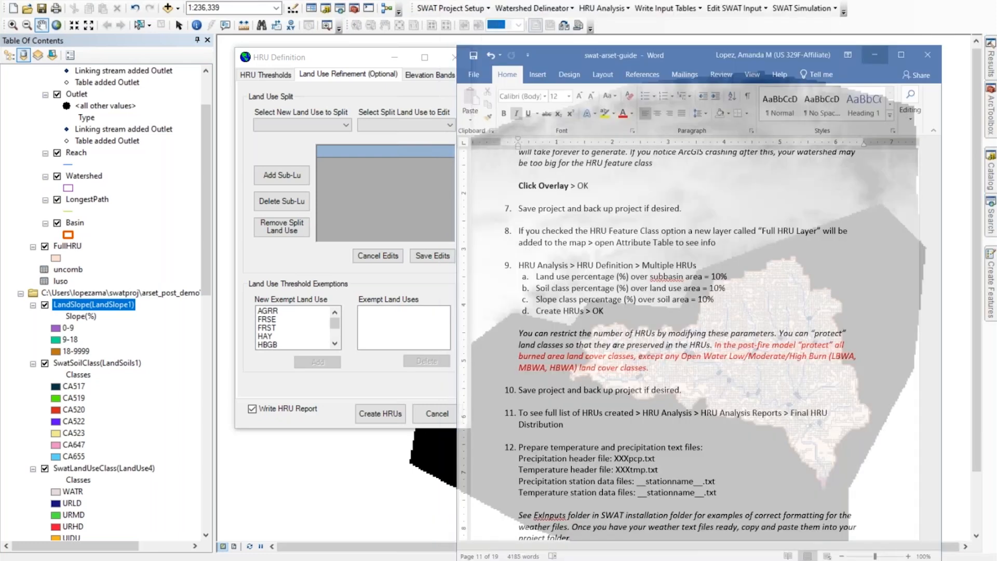
{"action": "left_click", "coordinate": [383, 306]}
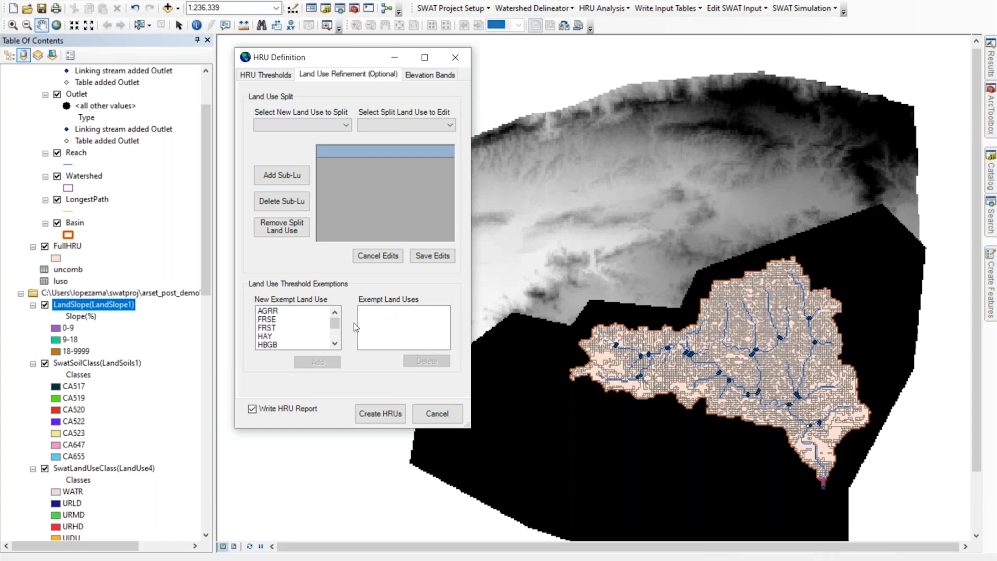
{"action": "left_click", "coordinate": [264, 77]}
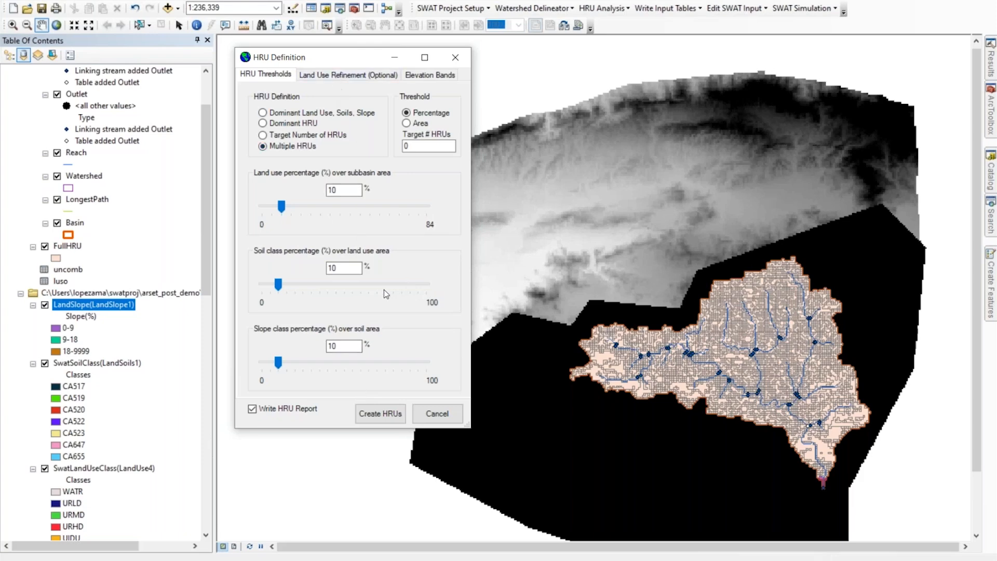
{"action": "left_click", "coordinate": [336, 76]}
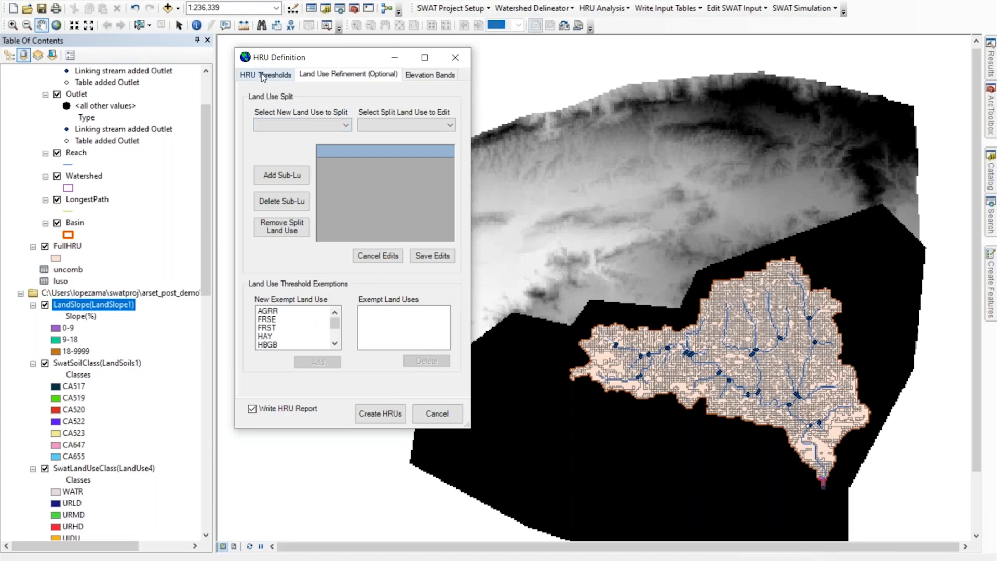
Look through the land uses available for threshold exemption to locate the burned-area classes
{"action": "left_click", "coordinate": [275, 346]}
{"action": "scroll", "coordinate": [280, 345], "scroll_direction": "down", "scroll_amount": 1}
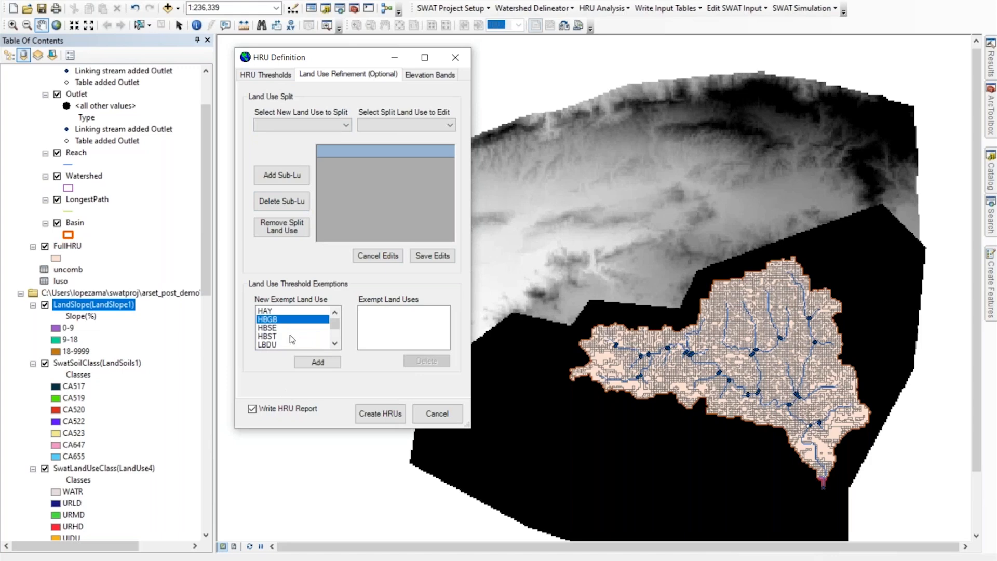
{"action": "scroll", "coordinate": [291, 339], "scroll_direction": "down", "scroll_amount": 1}
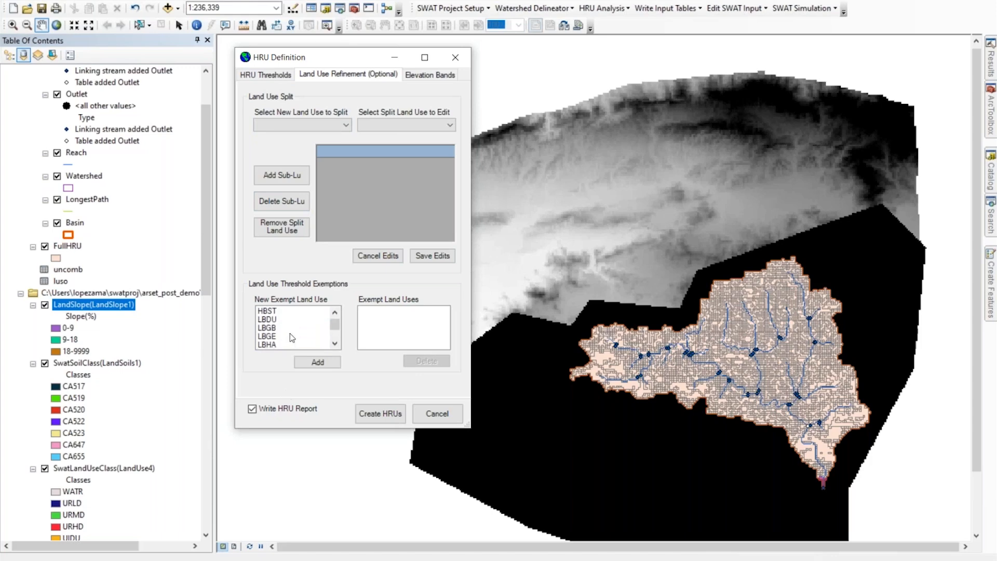
{"action": "scroll", "coordinate": [289, 340], "scroll_direction": "down", "scroll_amount": 1}
{"action": "scroll", "coordinate": [290, 340], "scroll_direction": "down", "scroll_amount": 1}
{"action": "scroll", "coordinate": [291, 341], "scroll_direction": "down", "scroll_amount": 1}
{"action": "scroll", "coordinate": [291, 340], "scroll_direction": "down", "scroll_amount": 1}
{"action": "scroll", "coordinate": [291, 341], "scroll_direction": "up", "scroll_amount": 2}
{"action": "scroll", "coordinate": [291, 341], "scroll_direction": "up", "scroll_amount": 2}
Exempt the burned land uses from HBGB through LBTN from the land use threshold
{"action": "left_click", "coordinate": [294, 319]}
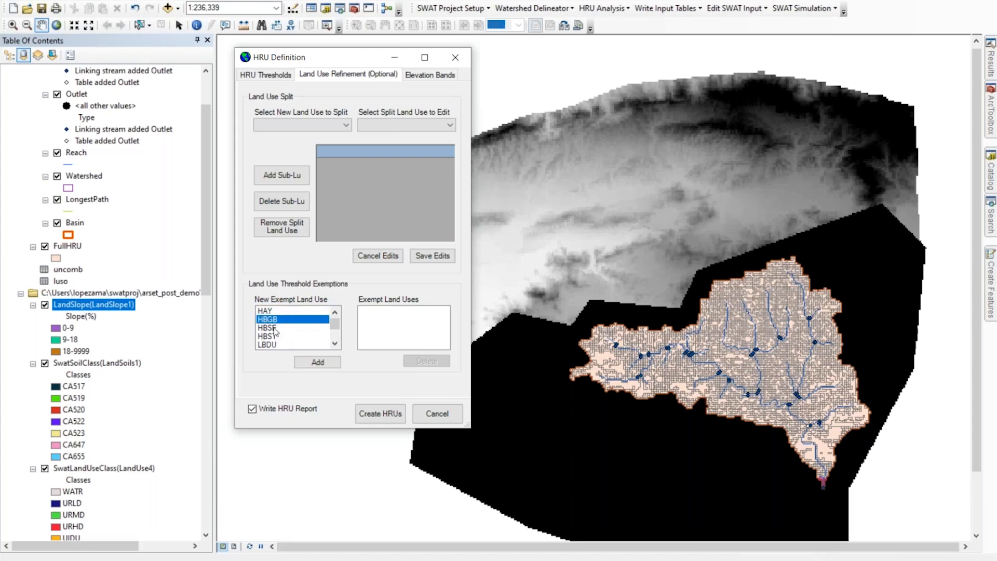
{"action": "scroll", "coordinate": [285, 332], "scroll_direction": "up", "scroll_amount": 1}
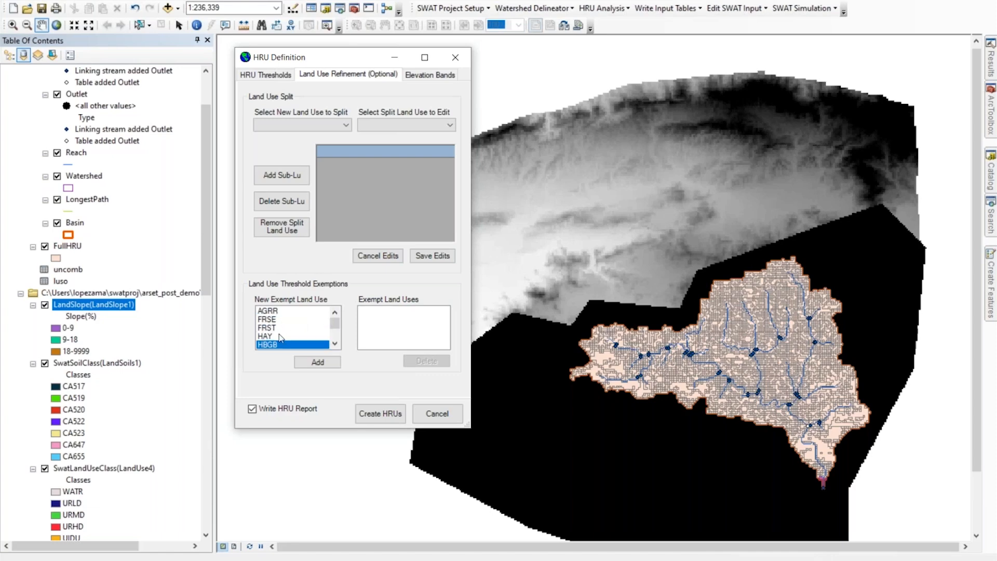
{"action": "scroll", "coordinate": [284, 332], "scroll_direction": "down", "scroll_amount": 3}
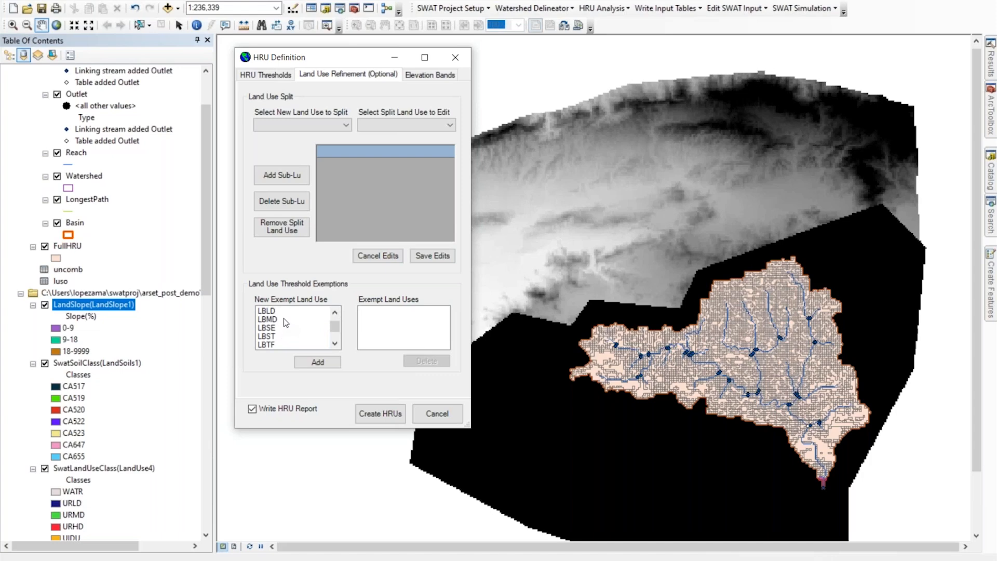
{"action": "scroll", "coordinate": [285, 322], "scroll_direction": "down", "scroll_amount": 3}
{"action": "scroll", "coordinate": [297, 322], "scroll_direction": "up", "scroll_amount": 5}
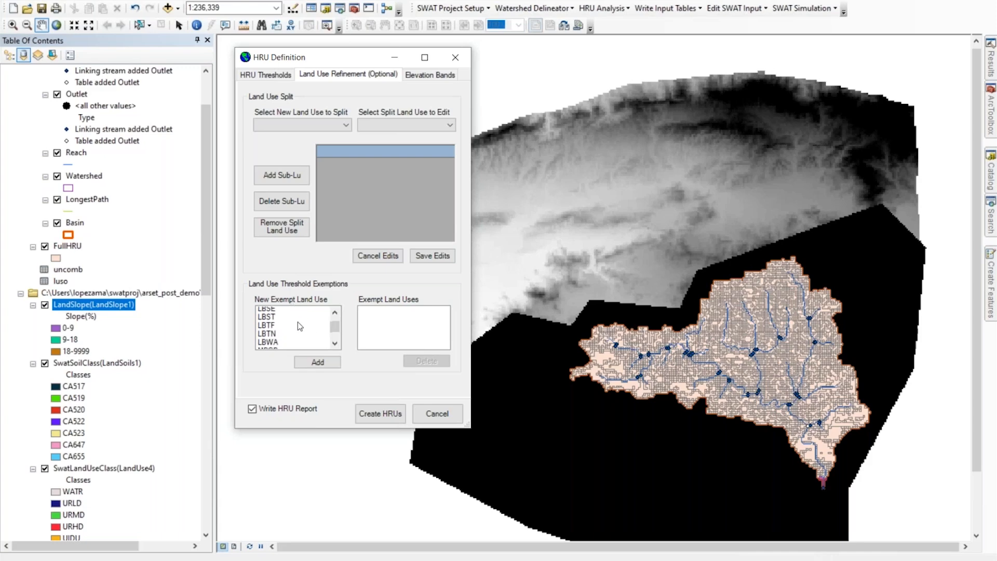
{"action": "scroll", "coordinate": [298, 326], "scroll_direction": "up", "scroll_amount": 4}
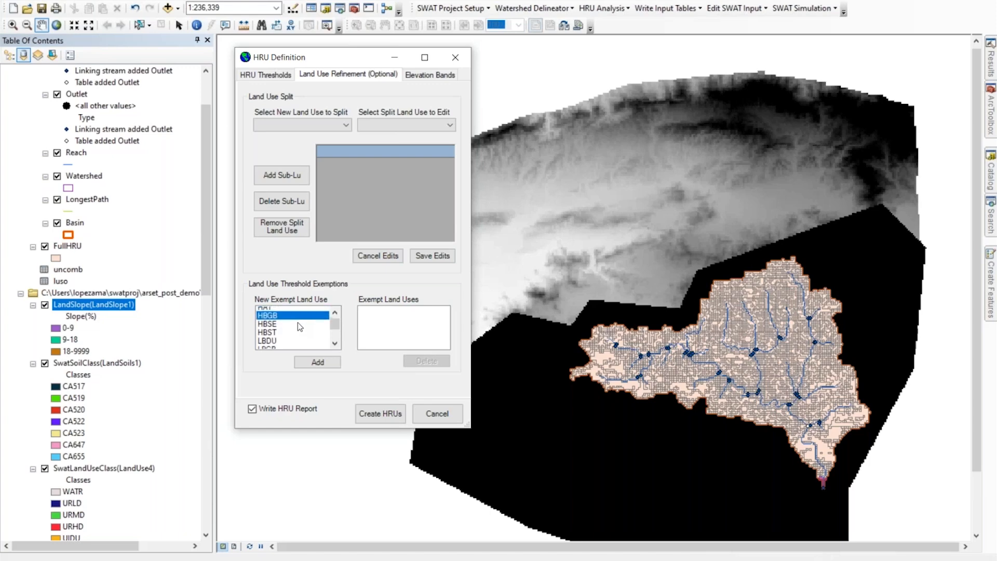
{"action": "scroll", "coordinate": [298, 326], "scroll_direction": "down", "scroll_amount": 1}
{"action": "scroll", "coordinate": [300, 326], "scroll_direction": "down", "scroll_amount": 10}
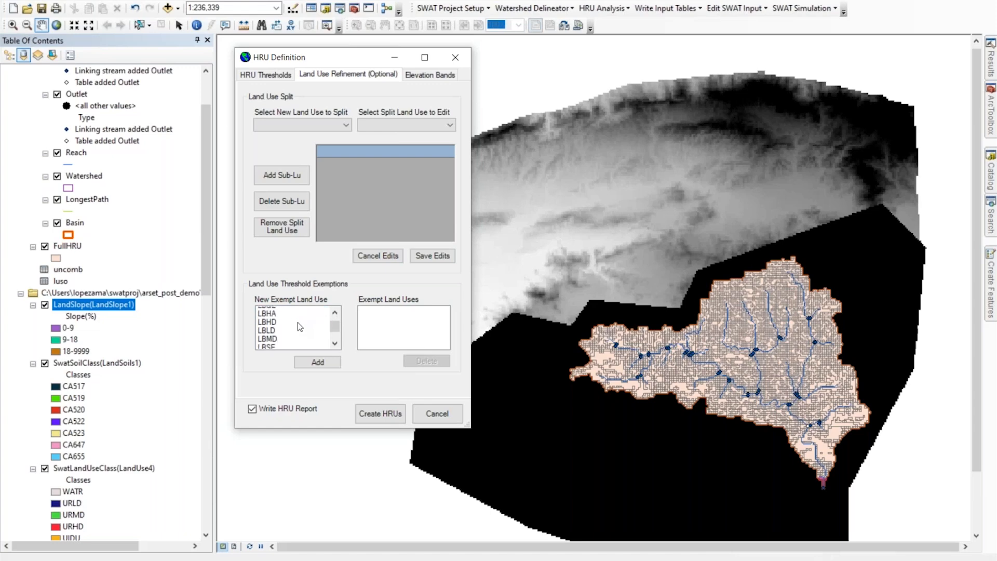
{"action": "scroll", "coordinate": [298, 326], "scroll_direction": "up", "scroll_amount": 2}
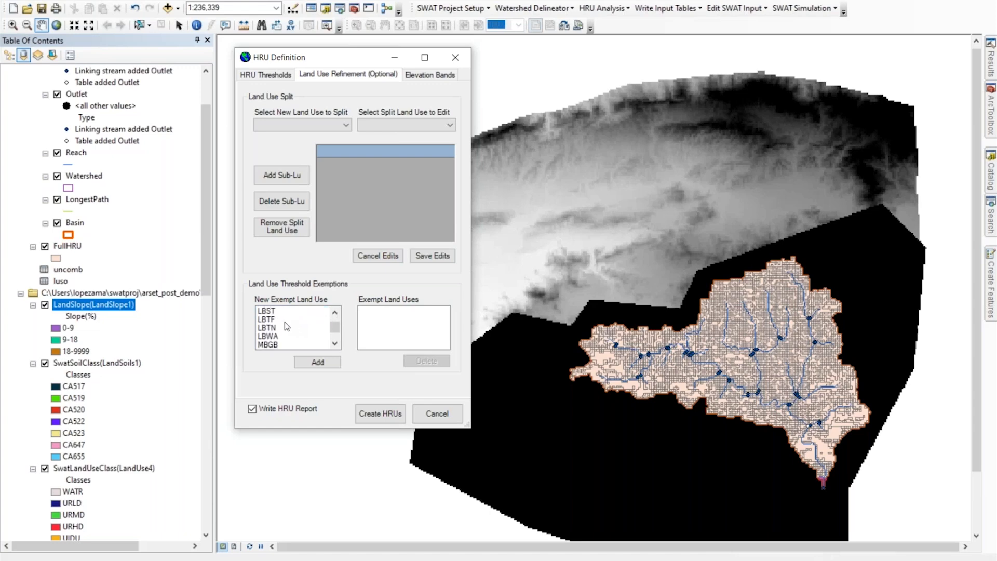
{"action": "left_click", "coordinate": [272, 335], "text": "shift"}
{"action": "left_click", "coordinate": [317, 362]}
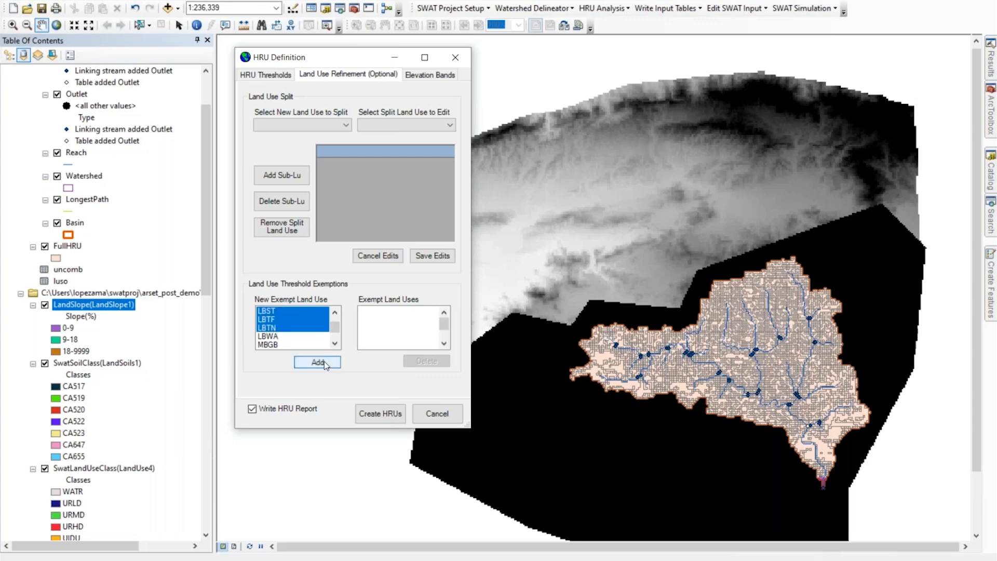
Exempt the moderate-burn land uses from MBGB through MBTN, leaving out LBWA and MBWA
{"action": "scroll", "coordinate": [273, 341], "scroll_direction": "down", "scroll_amount": 3}
{"action": "left_click", "coordinate": [277, 331]}
{"action": "scroll", "coordinate": [297, 331], "scroll_direction": "down", "scroll_amount": 3}
{"action": "scroll", "coordinate": [297, 331], "scroll_direction": "down", "scroll_amount": 2}
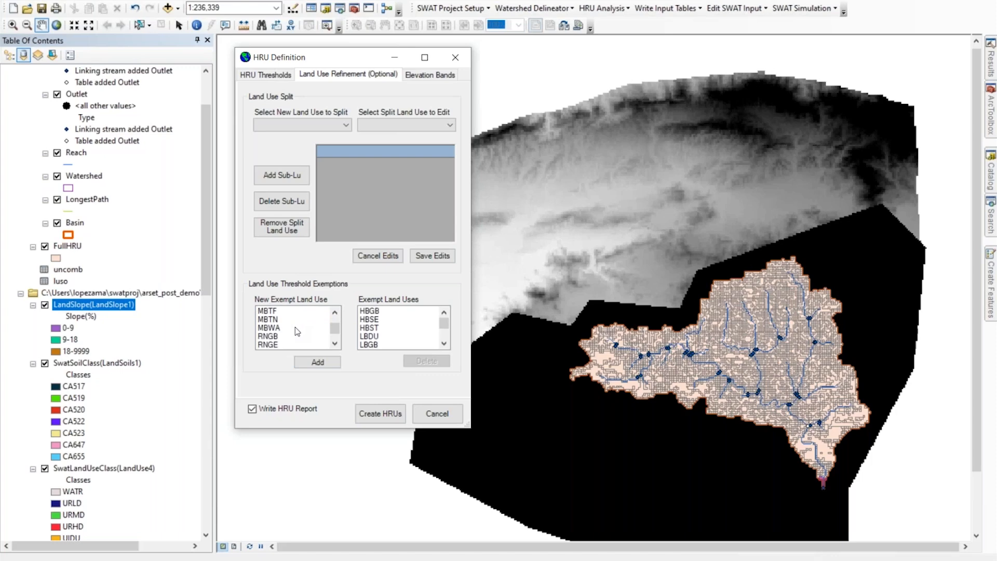
{"action": "left_click", "coordinate": [274, 322], "text": "shift"}
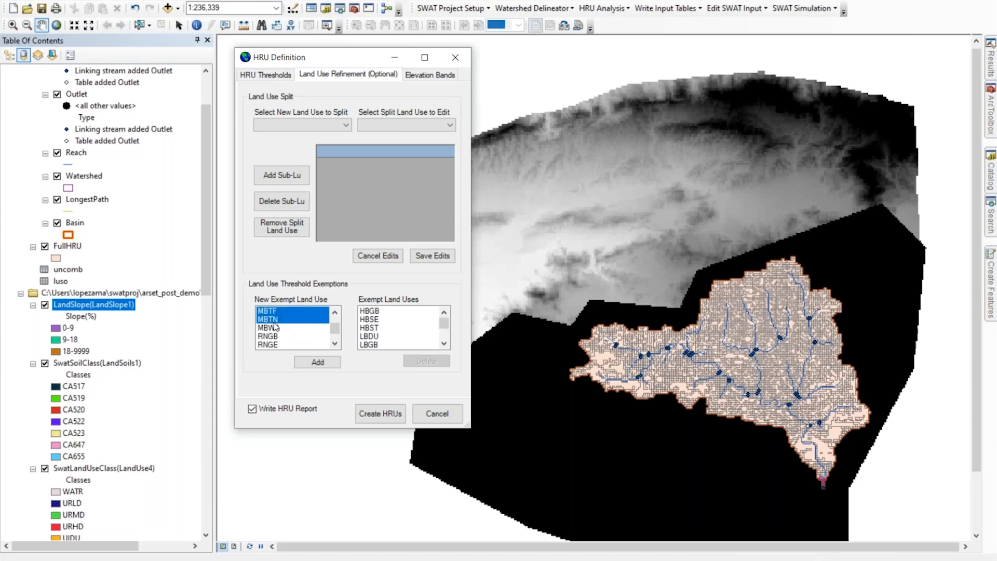
{"action": "left_click", "coordinate": [323, 363]}
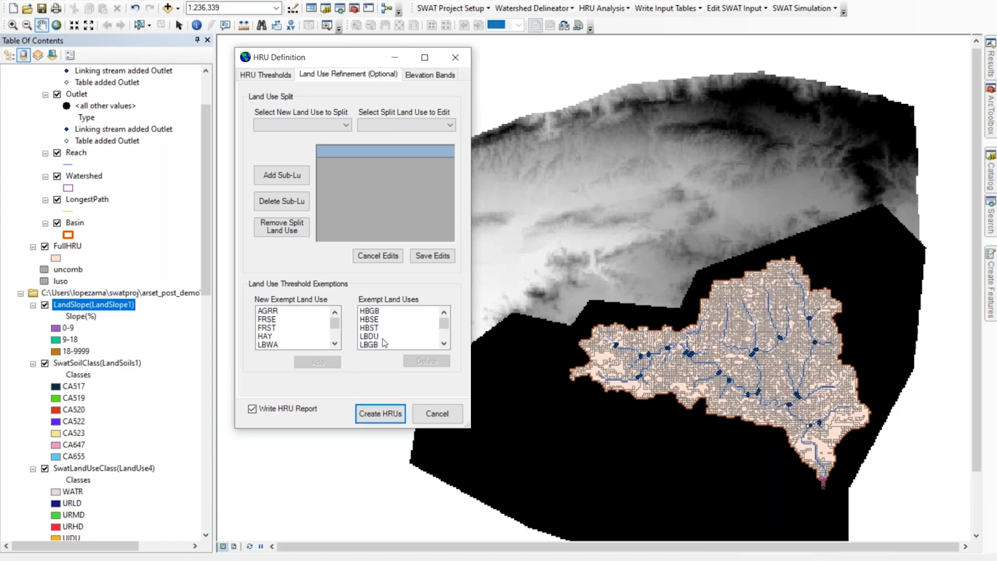
Check the remaining and exempt land use lists, the elevation band settings and the HRU thresholds
{"action": "left_click", "coordinate": [302, 320]}
{"action": "scroll", "coordinate": [301, 324], "scroll_direction": "down", "scroll_amount": 3}
{"action": "left_click", "coordinate": [300, 320]}
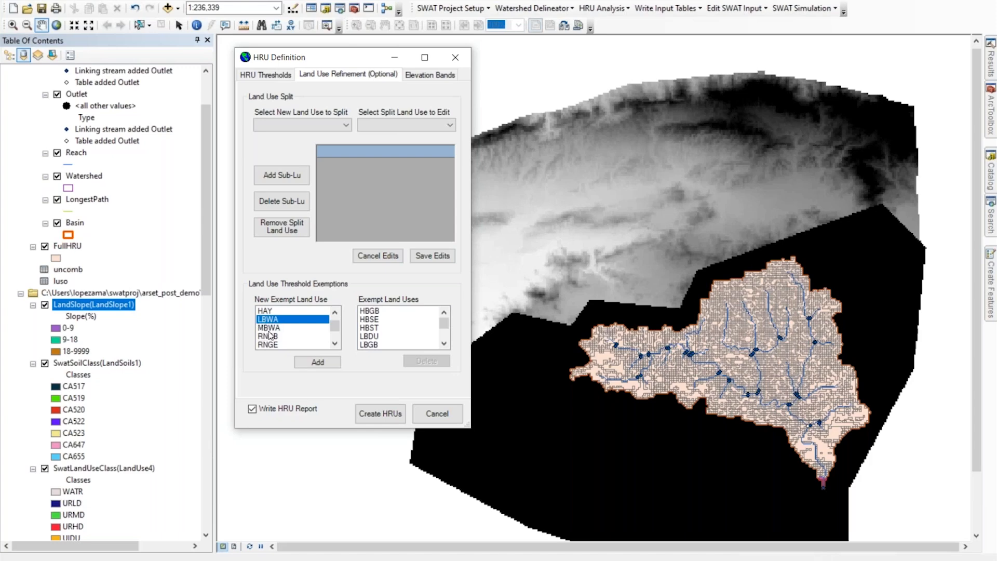
{"action": "left_click", "coordinate": [295, 321]}
{"action": "left_click", "coordinate": [366, 328]}
{"action": "scroll", "coordinate": [403, 333], "scroll_direction": "down", "scroll_amount": 1}
{"action": "scroll", "coordinate": [406, 331], "scroll_direction": "down", "scroll_amount": 5}
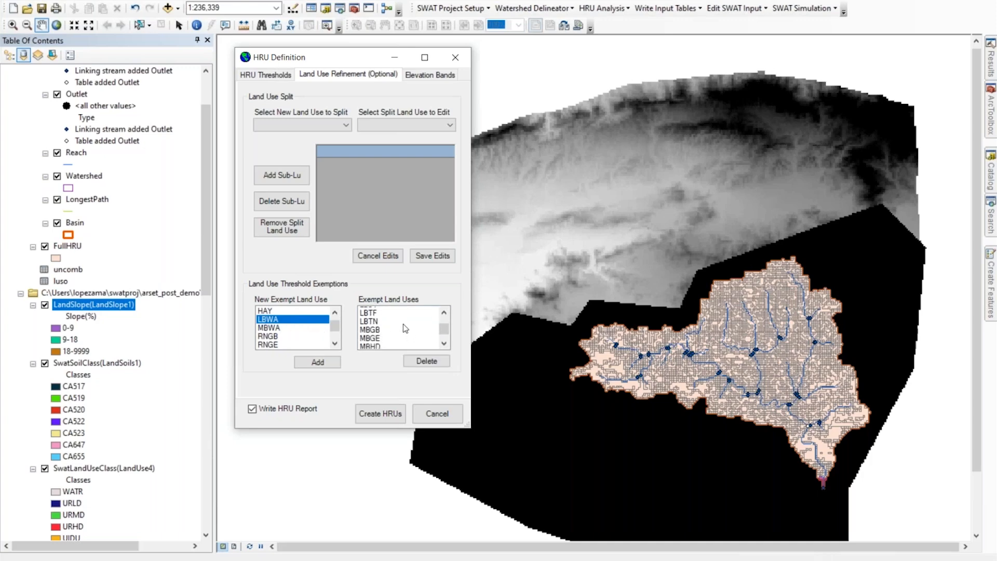
{"action": "left_click", "coordinate": [433, 76]}
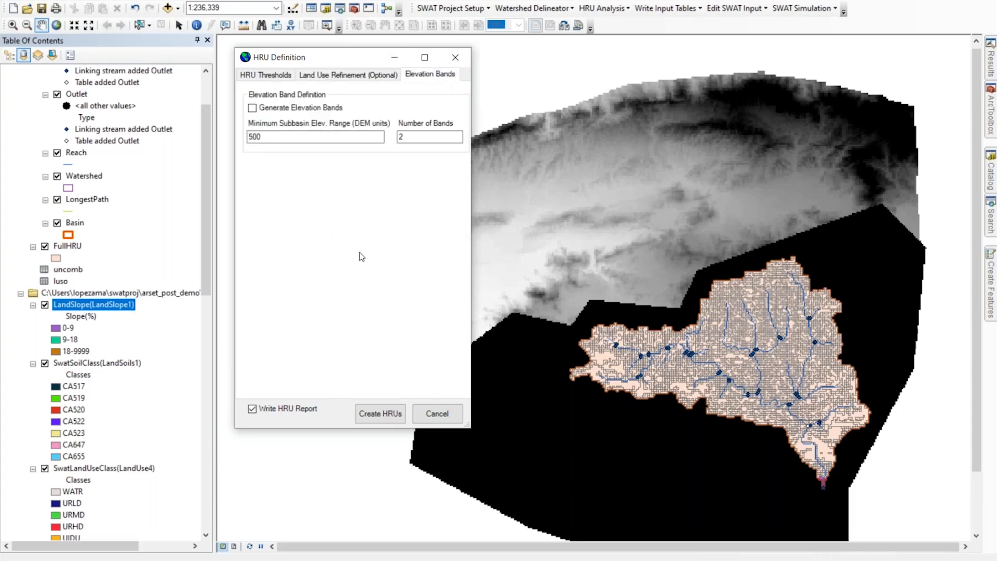
{"action": "left_click", "coordinate": [269, 76]}
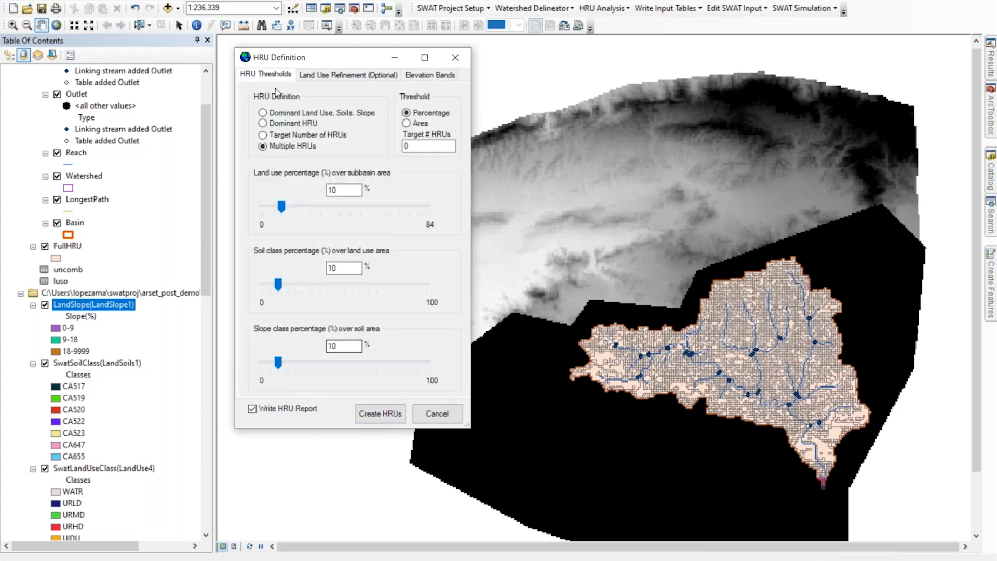
Create the HRUs with the HRU report enabled, and save the project
{"action": "left_click", "coordinate": [379, 414]}
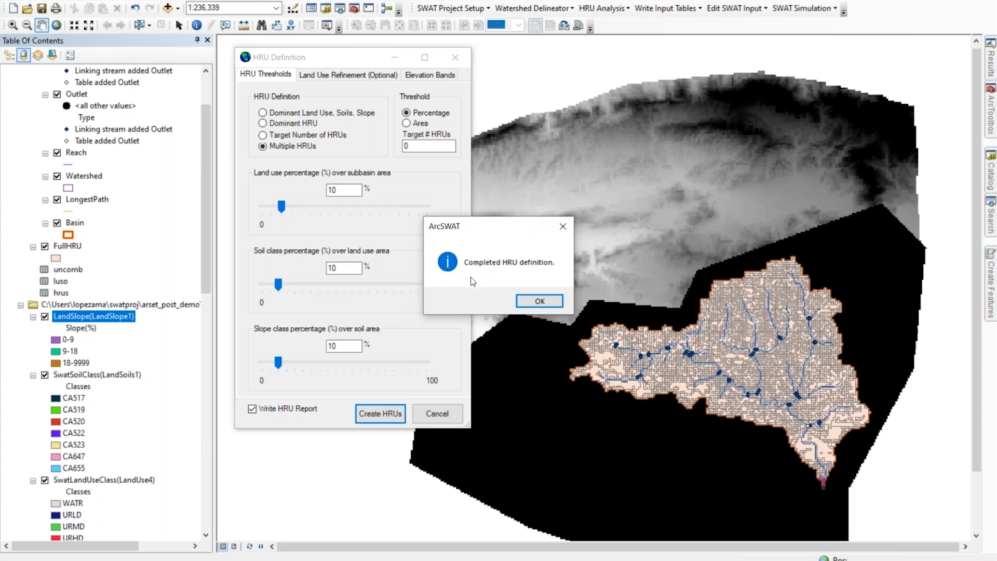
{"action": "left_click", "coordinate": [539, 302]}
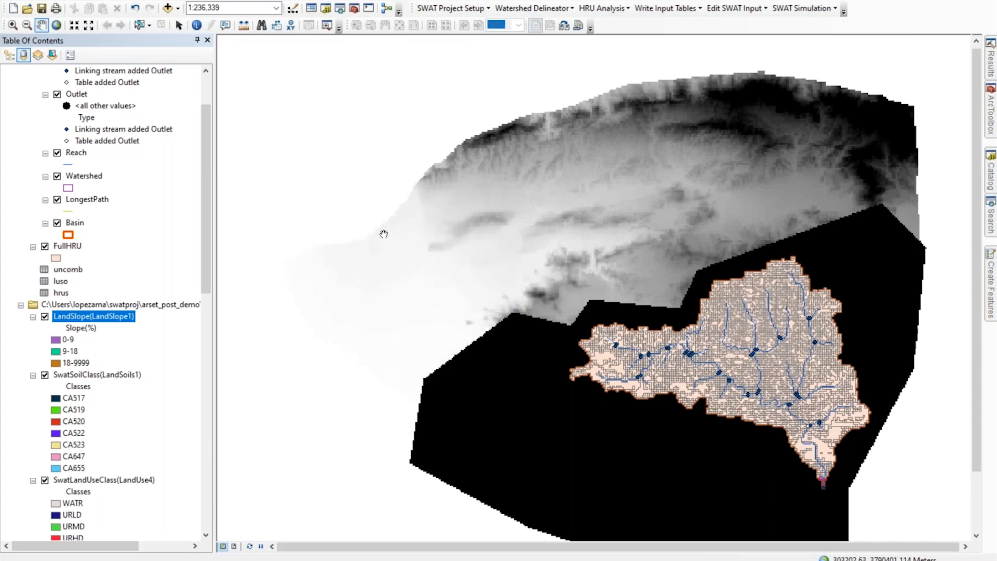
{"action": "left_click", "coordinate": [42, 9]}
Open the Land Use, Soils, Slope Distribution report and widen its window to examine it
{"action": "left_click", "coordinate": [618, 8]}
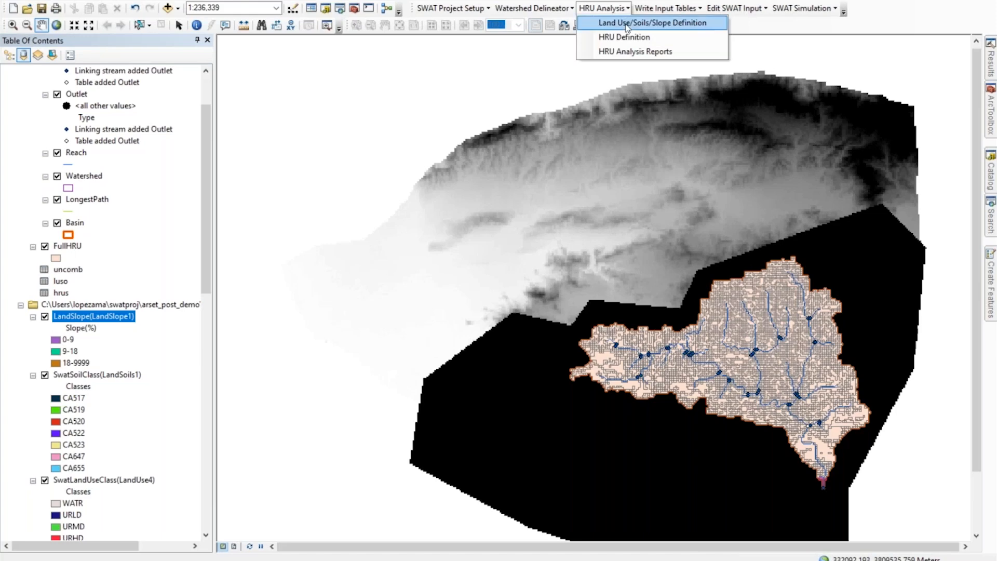
{"action": "mouse_move", "coordinate": [630, 42]}
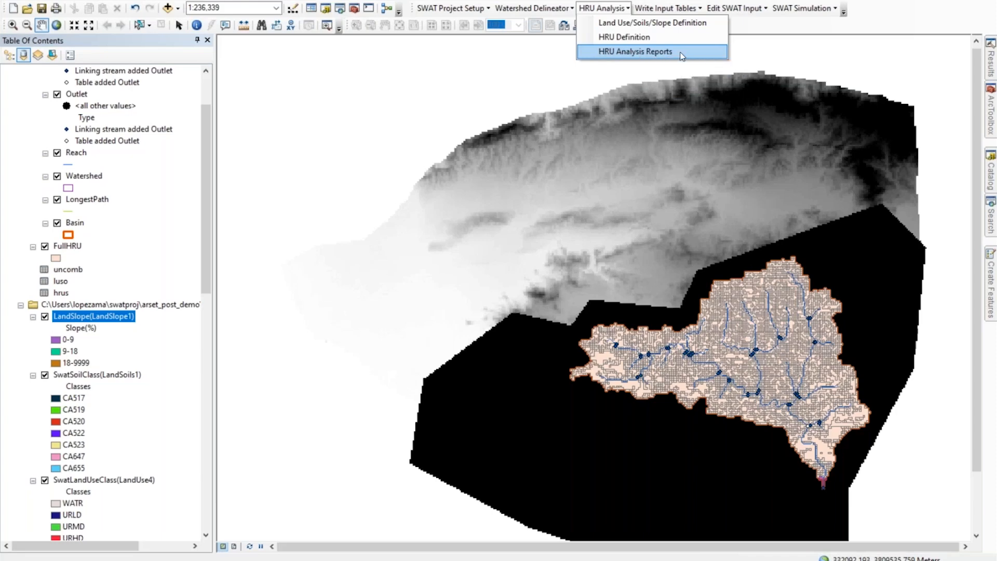
{"action": "left_click", "coordinate": [682, 56]}
{"action": "left_click", "coordinate": [228, 153]}
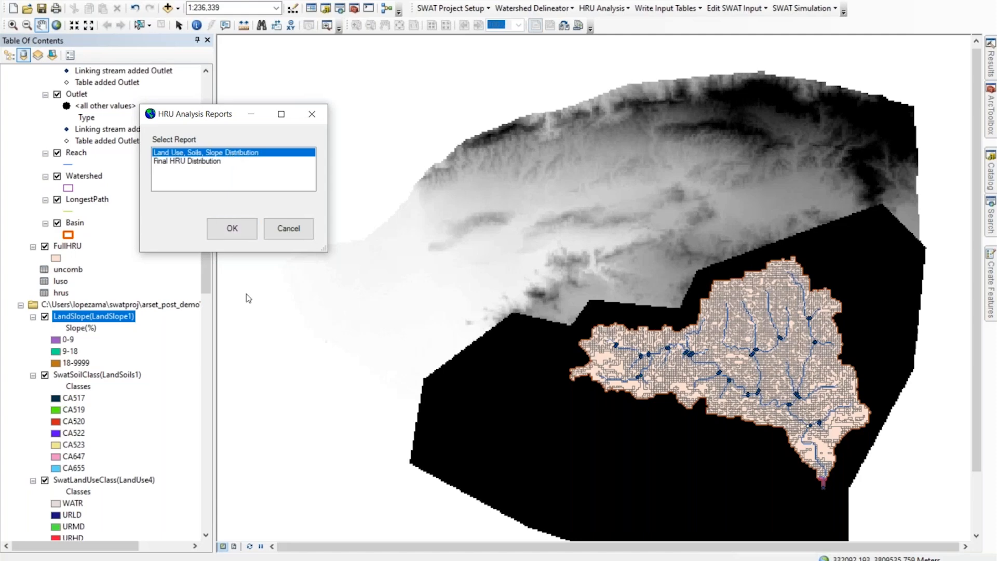
{"action": "left_click", "coordinate": [231, 232]}
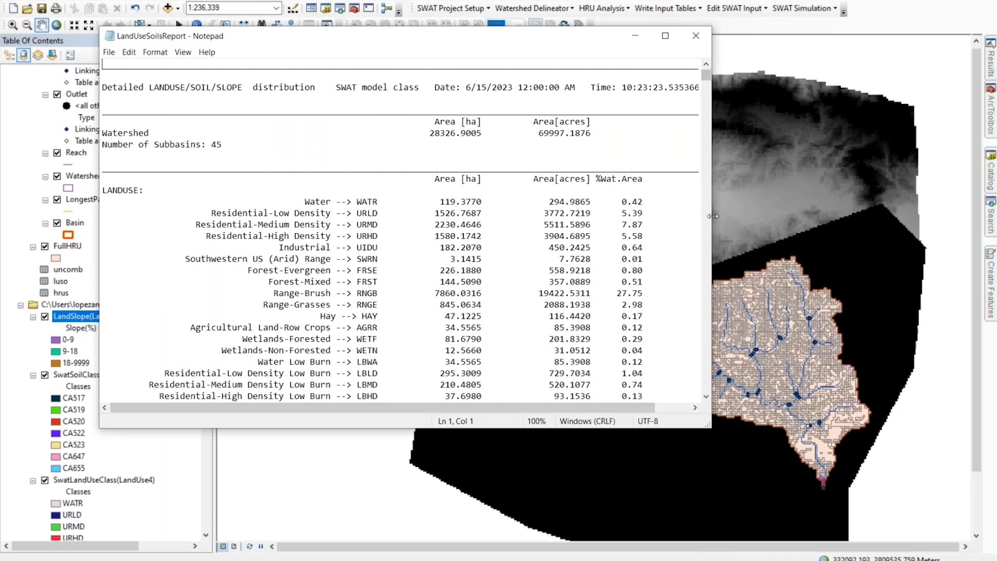
{"action": "left_click_drag", "start_coordinate": [715, 216], "coordinate": [769, 216]}
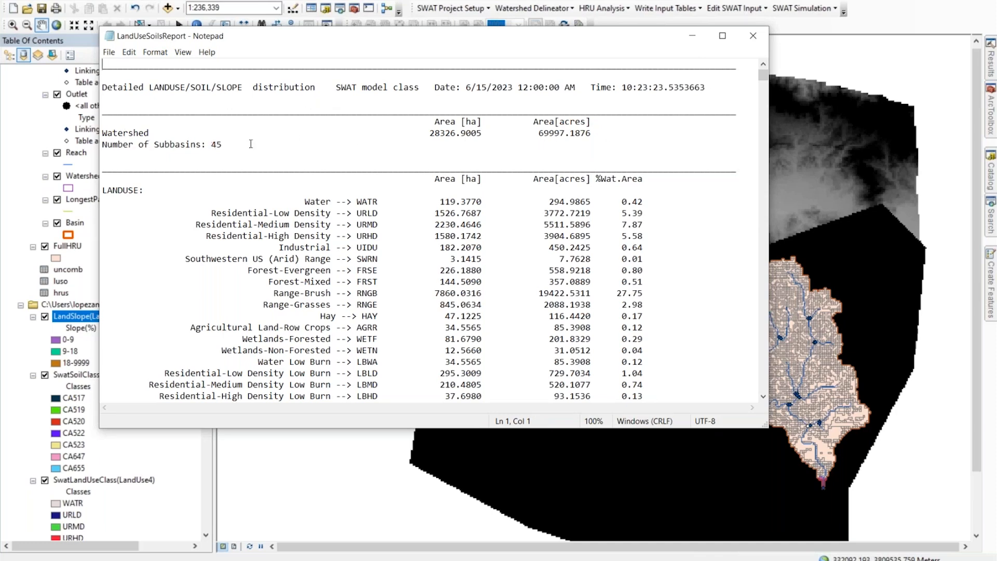
Examine the watershed-wide land use areas and percentages in the report, from the unburned classes through the burned ones
{"action": "scroll", "coordinate": [316, 224], "scroll_direction": "down", "scroll_amount": 2}
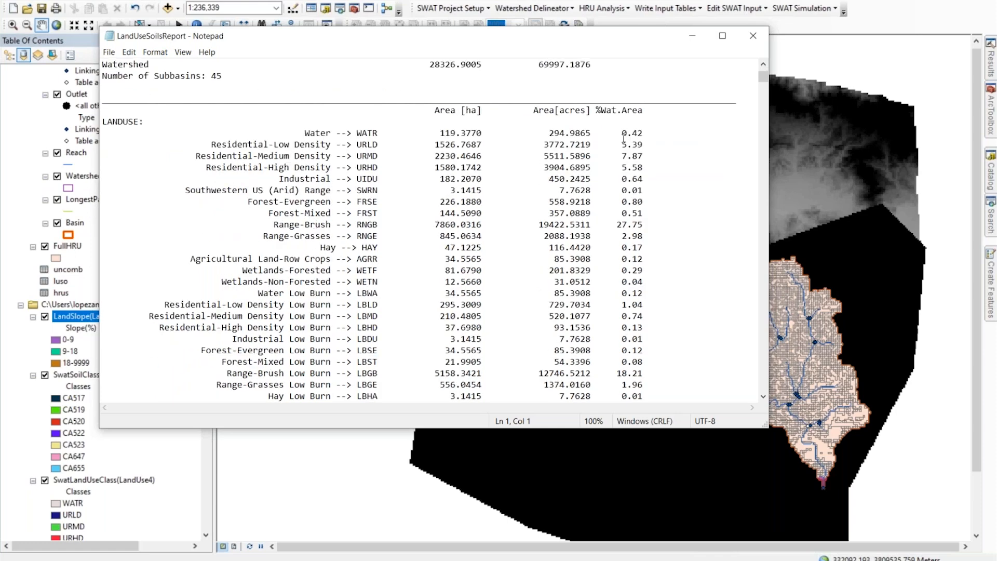
{"action": "mouse_move", "coordinate": [300, 133]}
{"action": "left_mouse_down"}
{"action": "mouse_move", "coordinate": [311, 134]}
{"action": "mouse_move", "coordinate": [335, 270]}
{"action": "mouse_move", "coordinate": [342, 222]}
{"action": "left_mouse_up"}
{"action": "left_click", "coordinate": [477, 133]}
{"action": "left_click", "coordinate": [570, 110]}
{"action": "left_click_drag", "start_coordinate": [622, 133], "coordinate": [639, 226]}
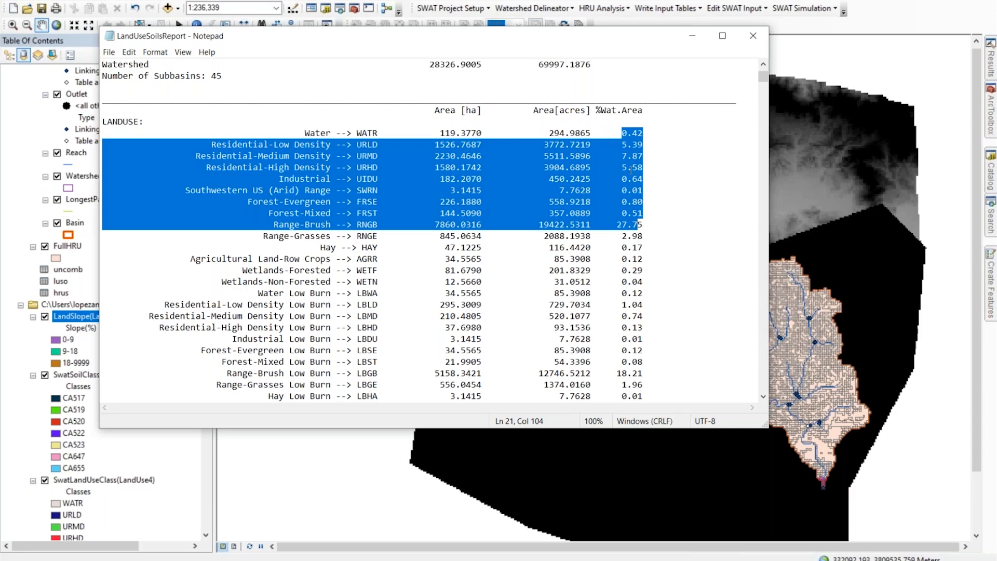
{"action": "scroll", "coordinate": [645, 195], "scroll_direction": "down", "scroll_amount": 7}
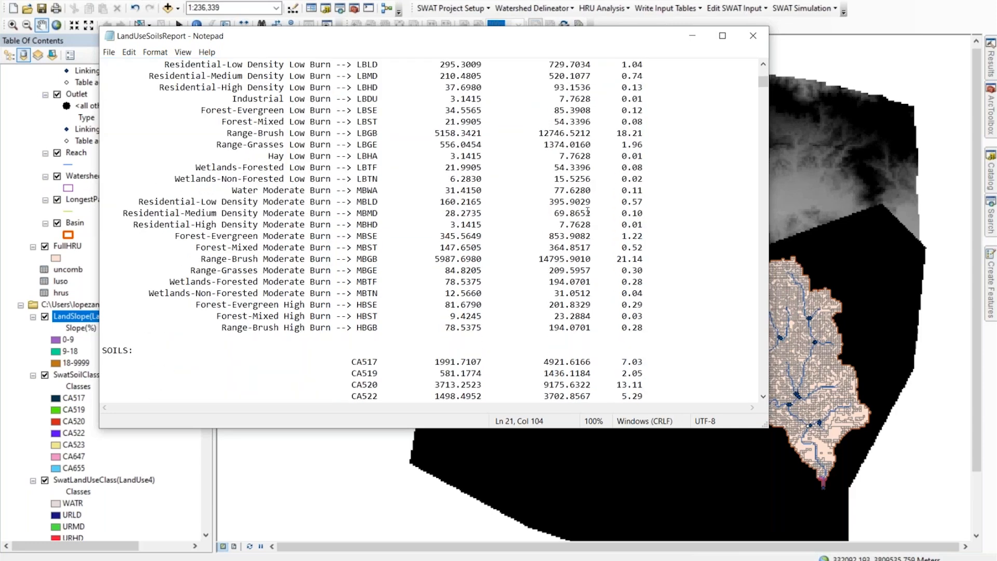
Examine the soil and slope distribution for the whole watershed and the breakdown for subbasin 1, and close the report
{"action": "scroll", "coordinate": [675, 260], "scroll_direction": "down", "scroll_amount": 4}
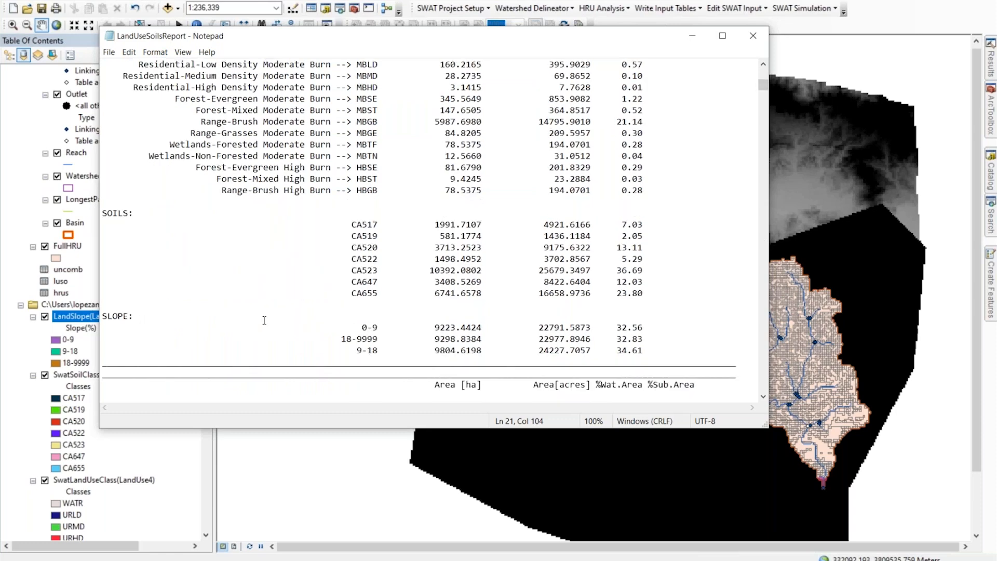
{"action": "left_click_drag", "start_coordinate": [648, 351], "coordinate": [99, 320]}
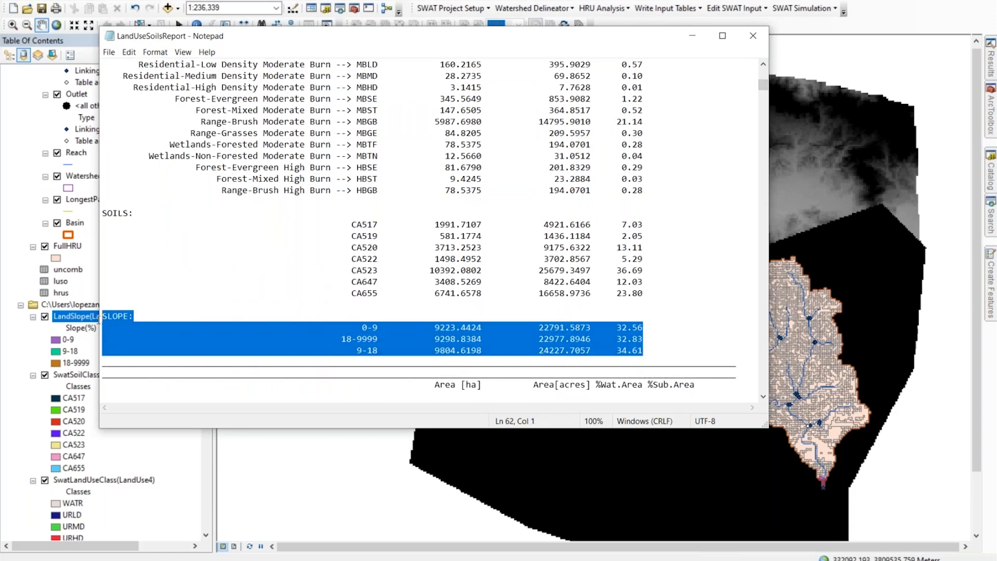
{"action": "left_click", "coordinate": [628, 327]}
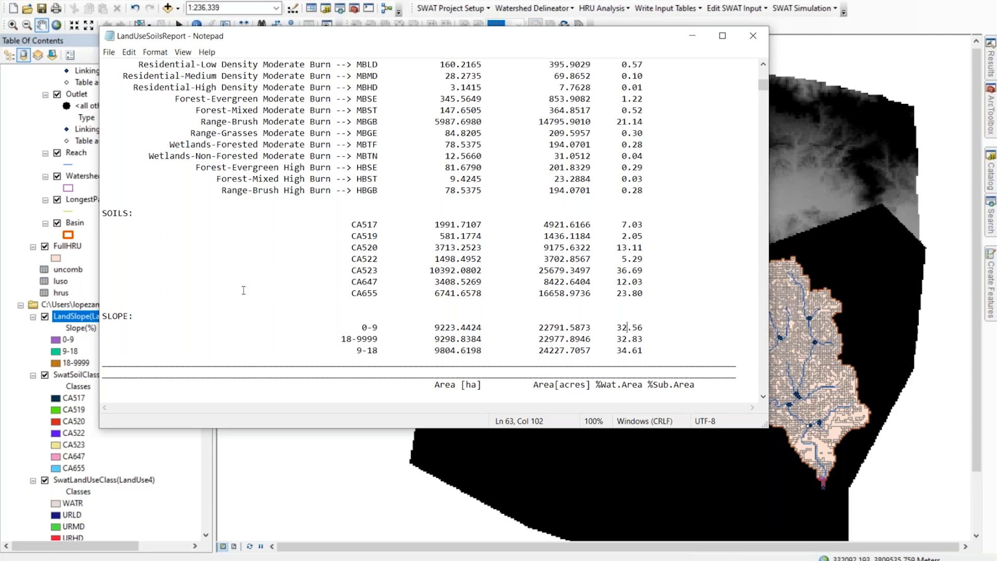
{"action": "scroll", "coordinate": [244, 270], "scroll_direction": "down", "scroll_amount": 5}
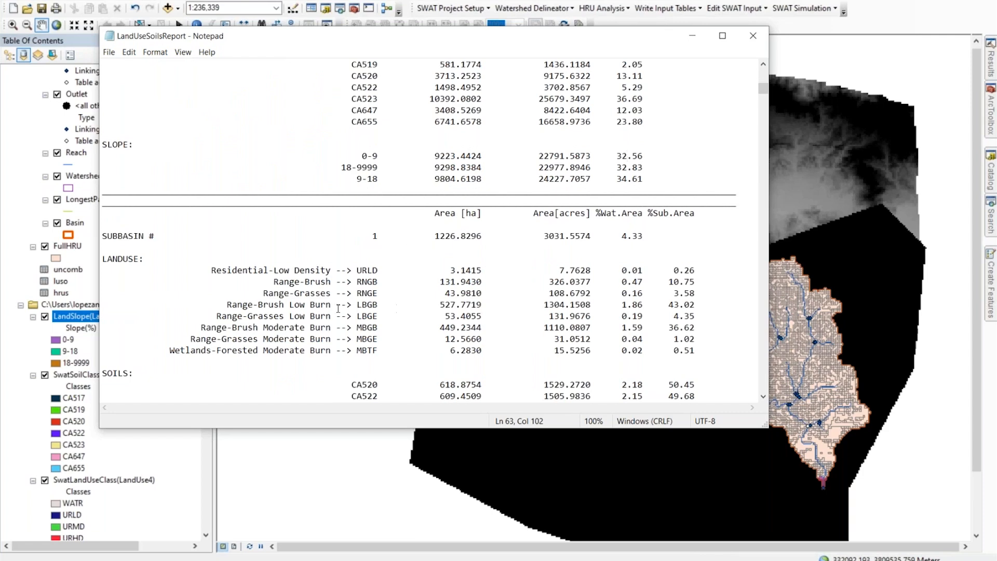
{"action": "left_click_drag", "start_coordinate": [378, 236], "coordinate": [101, 235]}
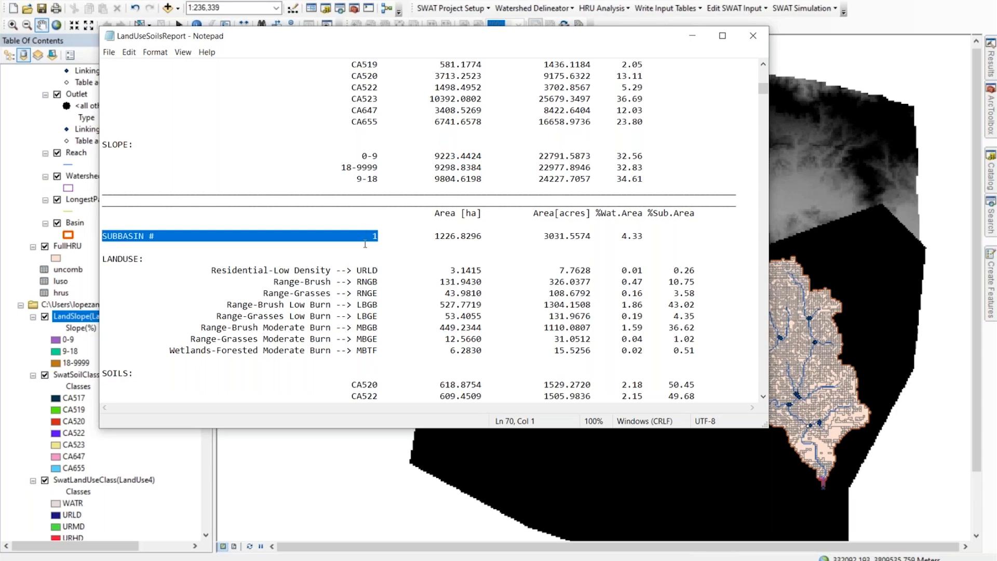
{"action": "scroll", "coordinate": [626, 275], "scroll_direction": "down", "scroll_amount": 3}
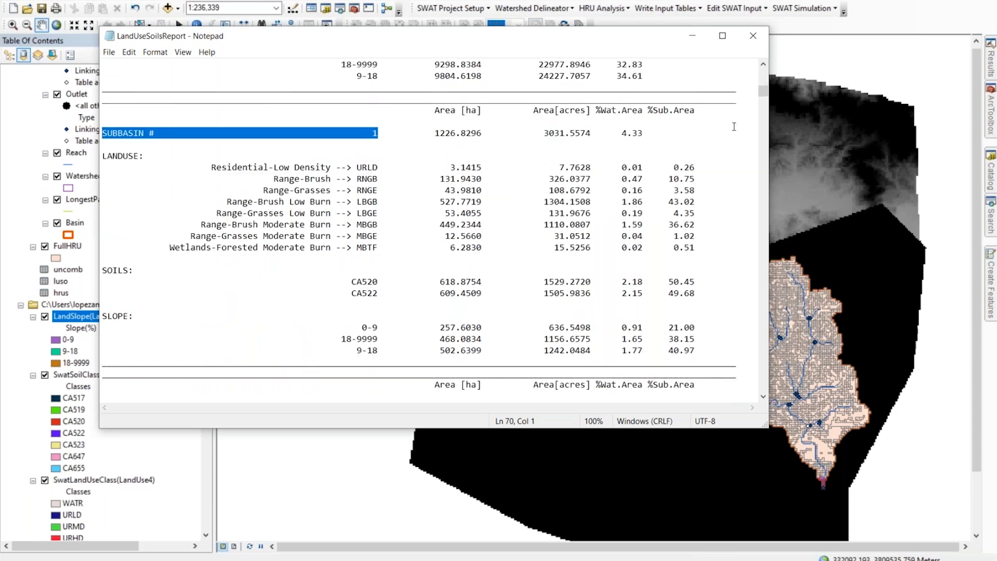
{"action": "left_click", "coordinate": [753, 35]}
Open the Final HRU Distribution report, examine its HRU summary and land use list, and close the HRU Analysis Reports
{"action": "left_click", "coordinate": [198, 162]}
{"action": "left_click", "coordinate": [228, 229]}
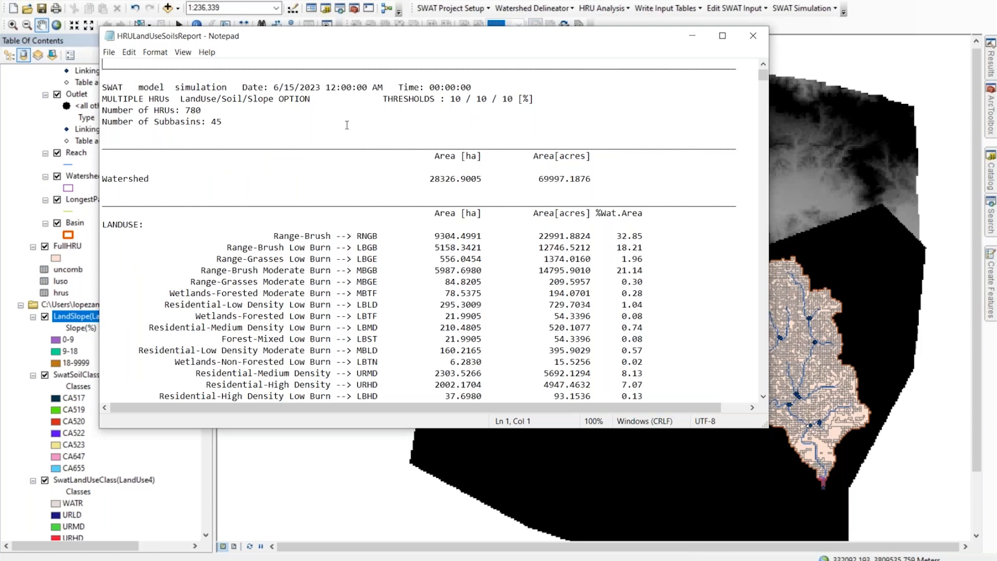
{"action": "scroll", "coordinate": [539, 225], "scroll_direction": "down", "scroll_amount": 12}
{"action": "scroll", "coordinate": [530, 235], "scroll_direction": "up", "scroll_amount": 5}
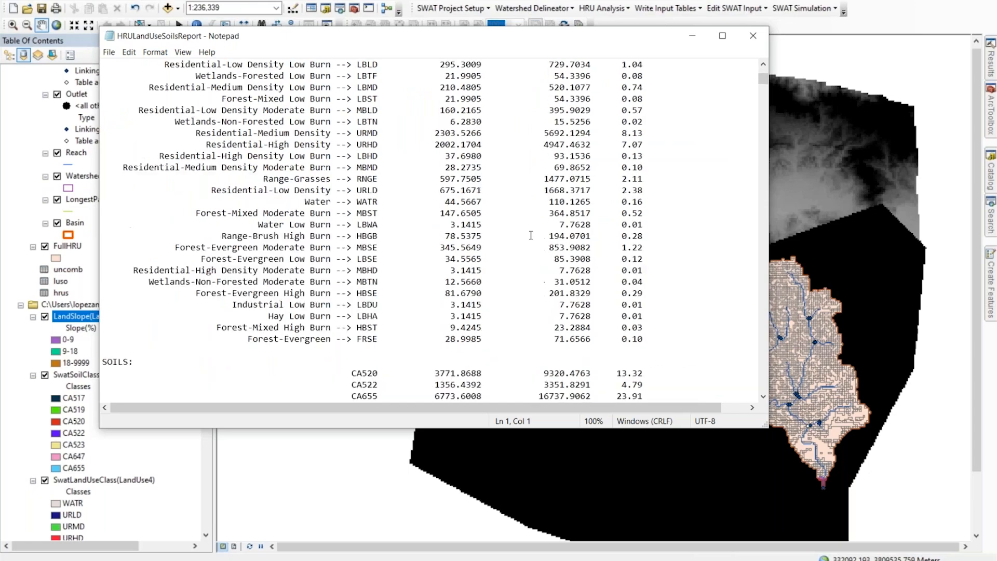
{"action": "scroll", "coordinate": [531, 235], "scroll_direction": "up", "scroll_amount": 7}
{"action": "left_click", "coordinate": [748, 32]}
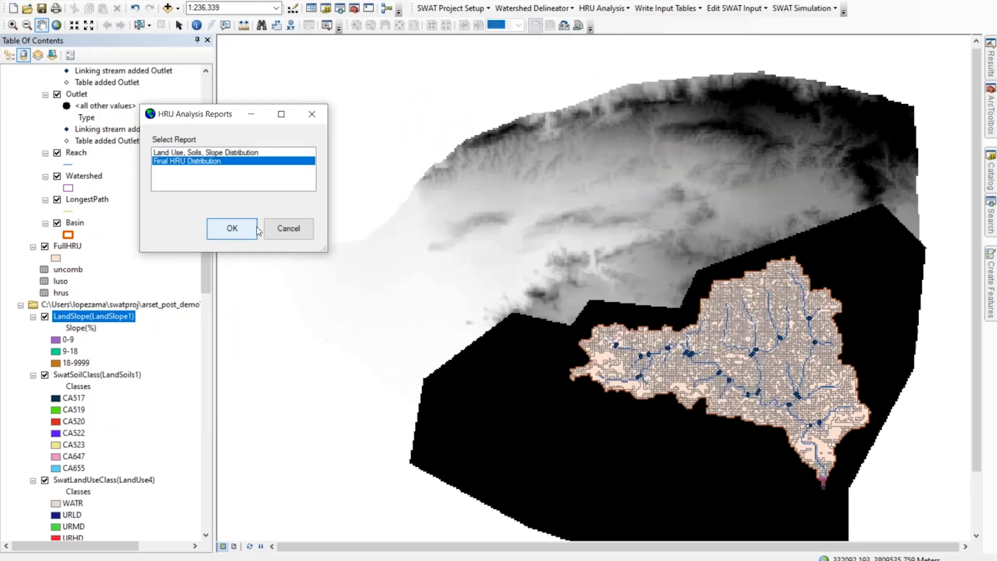
{"action": "left_click", "coordinate": [233, 229]}
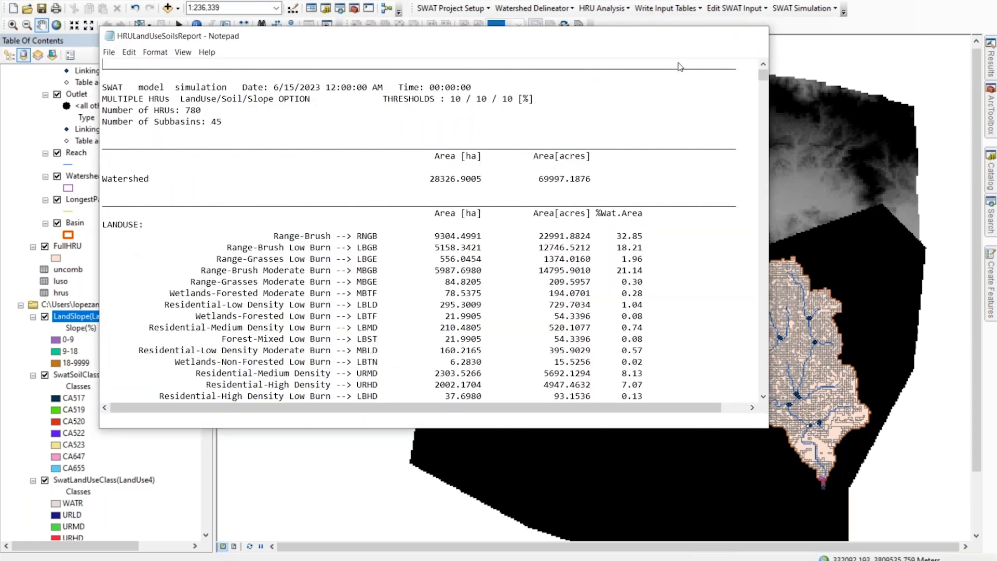
{"action": "left_click", "coordinate": [753, 31]}
{"action": "left_click", "coordinate": [311, 114]}
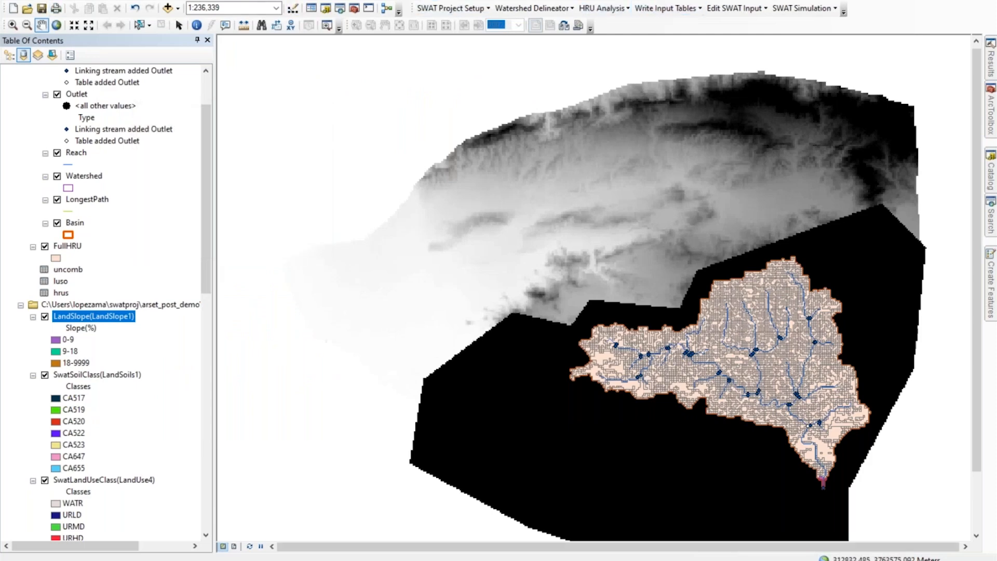
Switch to the Word guide and read the instructions on HRU reports, weather text files and weather stations
{"action": "key", "text": "alt+Tab"}
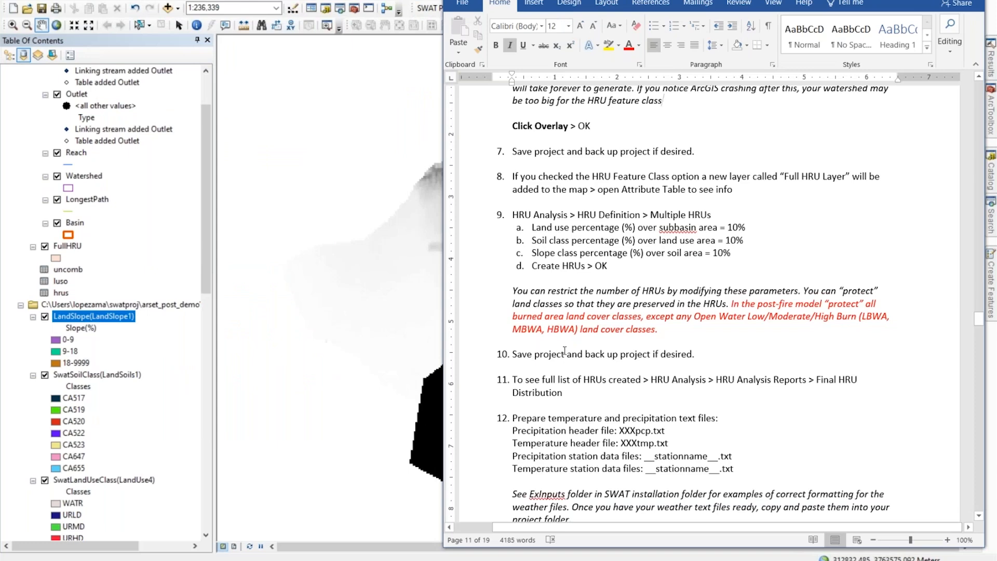
{"action": "scroll", "coordinate": [559, 348], "scroll_direction": "down", "scroll_amount": 1}
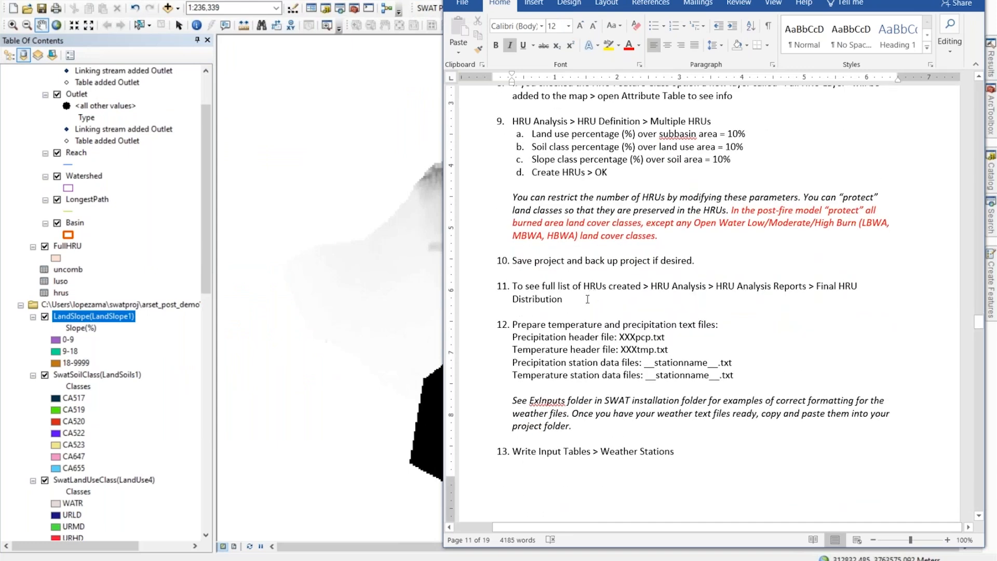
{"action": "left_click_drag", "start_coordinate": [568, 299], "coordinate": [489, 275]}
{"action": "left_click", "coordinate": [508, 287]}
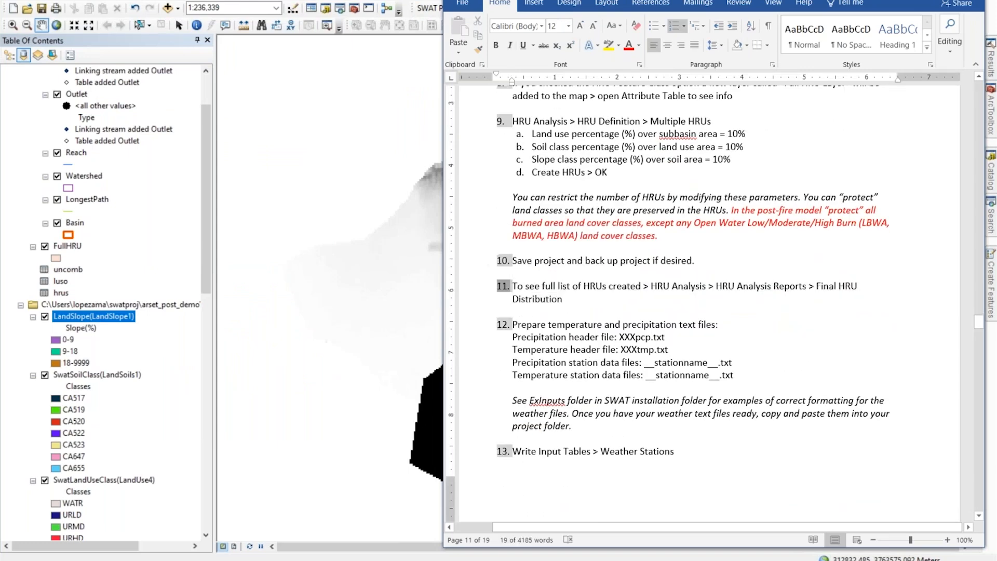
{"action": "left_click", "coordinate": [527, 326]}
{"action": "scroll", "coordinate": [491, 180], "scroll_direction": "down", "scroll_amount": 5}
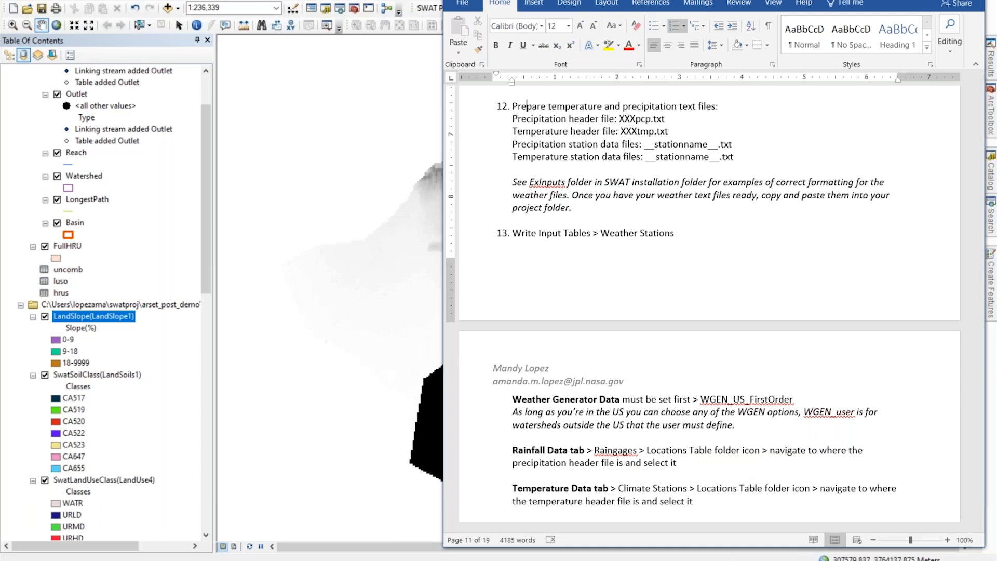
Switch to File Explorer and locate the pcp and tmp weather files in the swat_files folder of arset_demo
{"action": "left_click", "coordinate": [259, 560]}
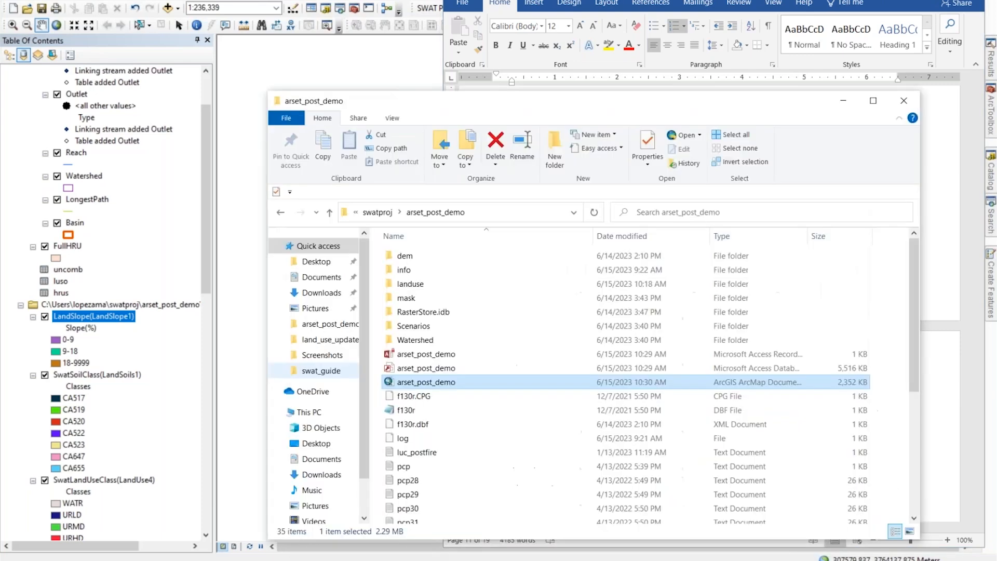
{"action": "left_click", "coordinate": [376, 218]}
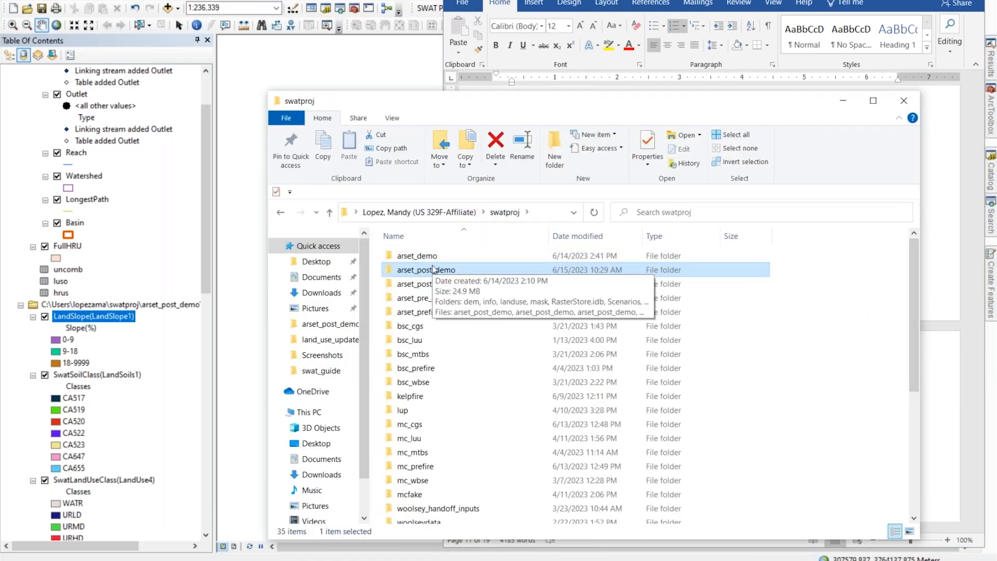
{"action": "double_click", "coordinate": [425, 258]}
{"action": "double_click", "coordinate": [438, 272]}
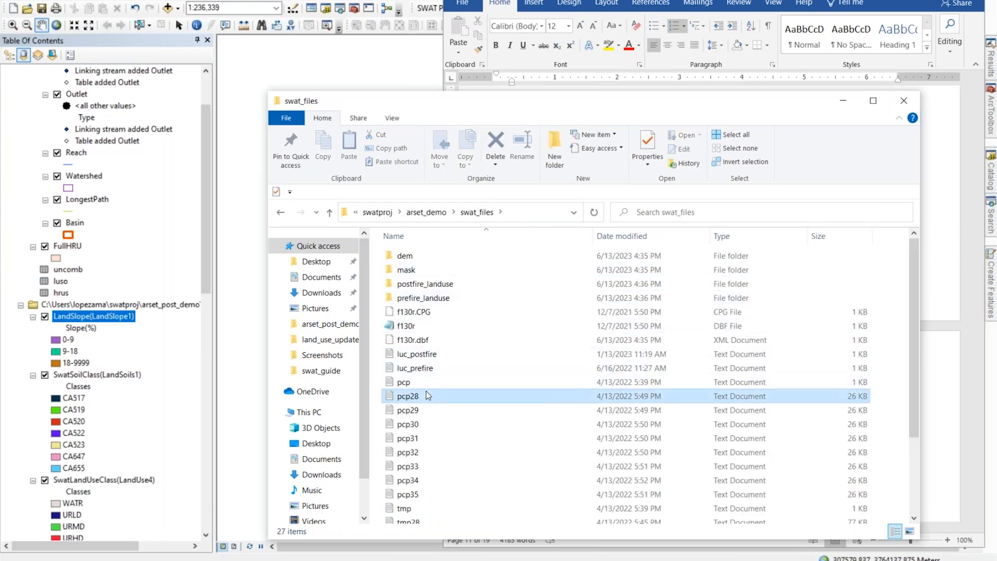
{"action": "left_click", "coordinate": [425, 385]}
{"action": "scroll", "coordinate": [462, 411], "scroll_direction": "down", "scroll_amount": 3}
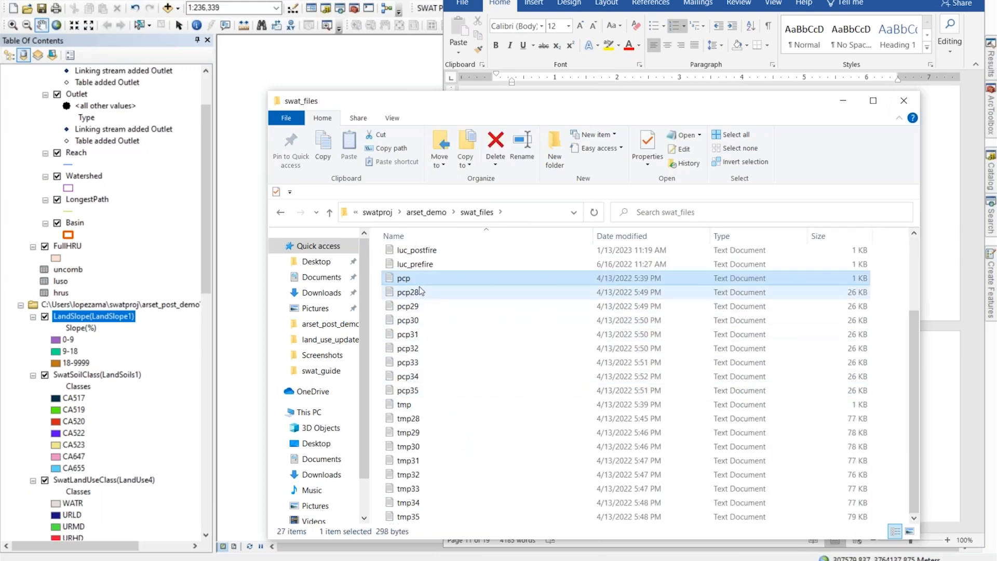
{"action": "left_click", "coordinate": [411, 405]}
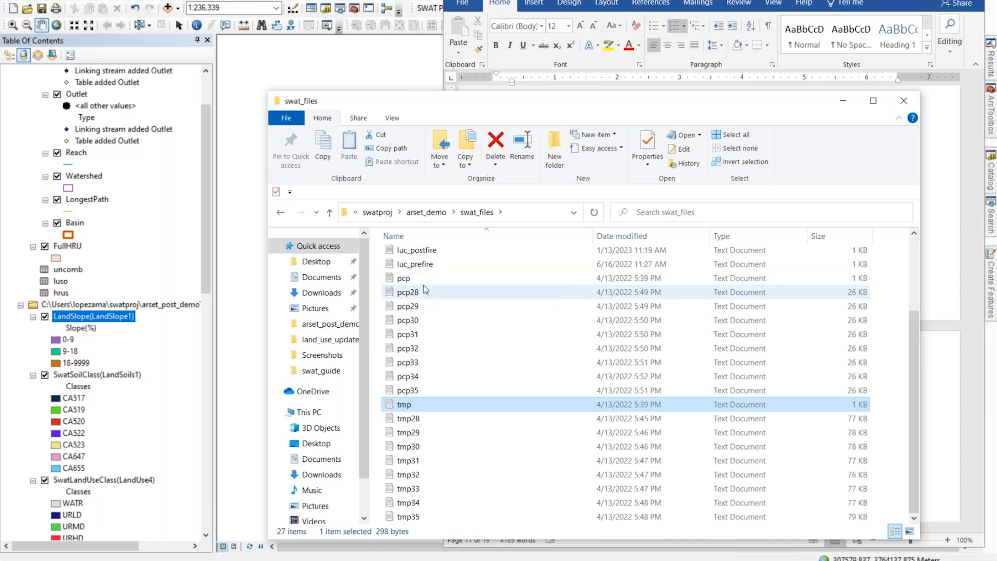
Open the precipitation header file pcp, examine its station IDs and names, and close it
{"action": "left_click", "coordinate": [397, 280]}
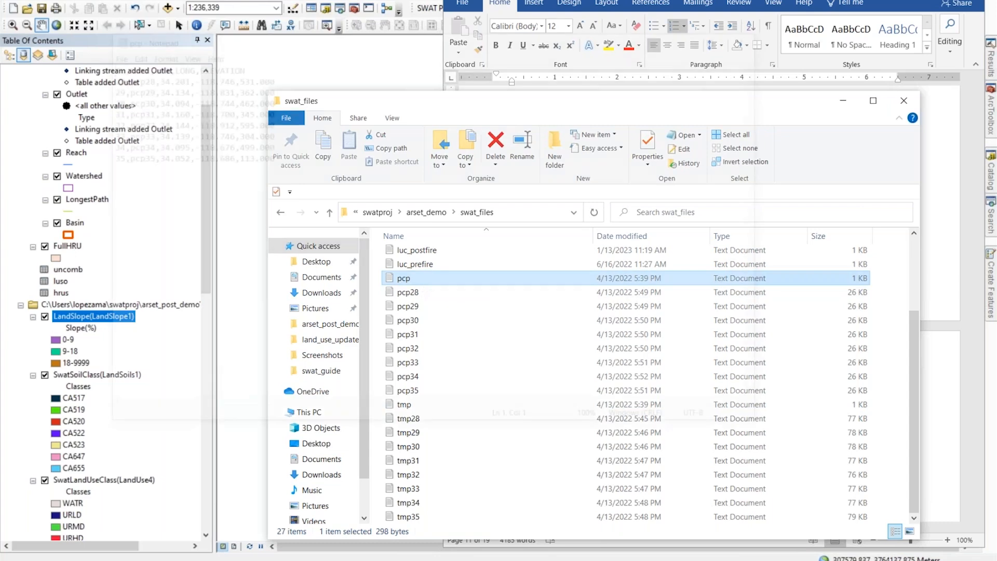
{"action": "double_click", "coordinate": [419, 277]}
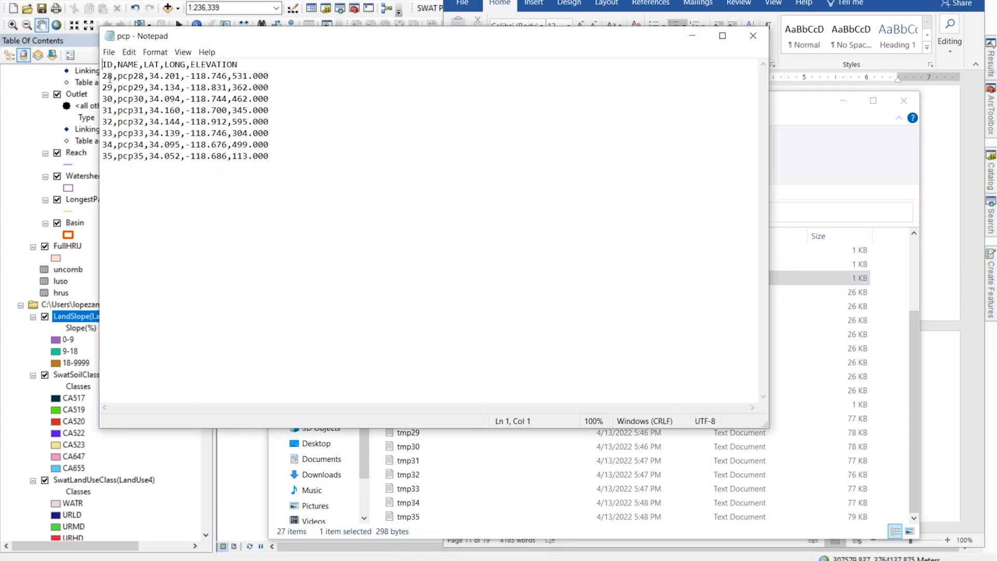
{"action": "left_click_drag", "start_coordinate": [102, 77], "coordinate": [99, 158]}
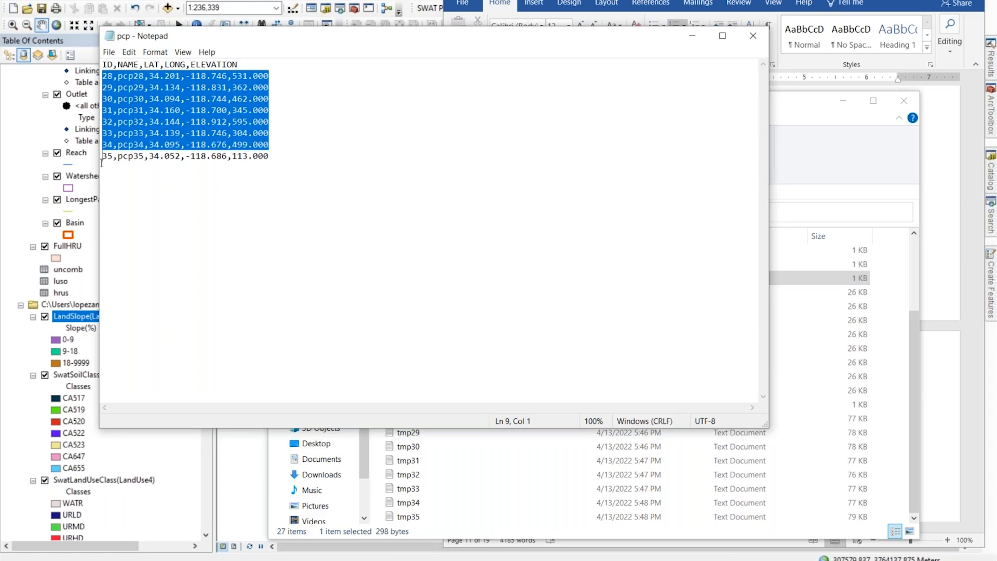
{"action": "left_click", "coordinate": [108, 76]}
{"action": "left_click", "coordinate": [108, 110]}
{"action": "left_click", "coordinate": [108, 122]}
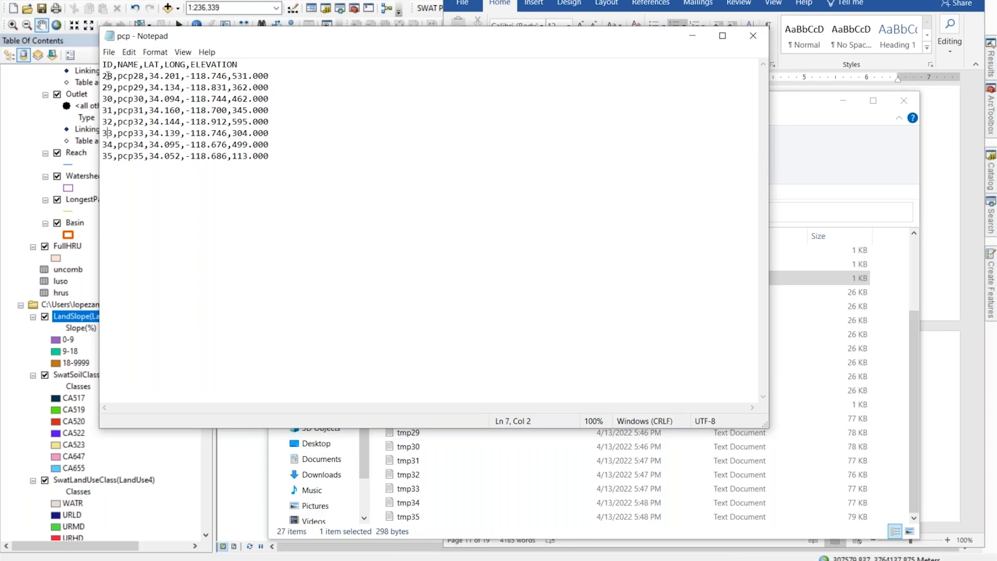
{"action": "left_click_drag", "start_coordinate": [108, 76], "coordinate": [101, 157]}
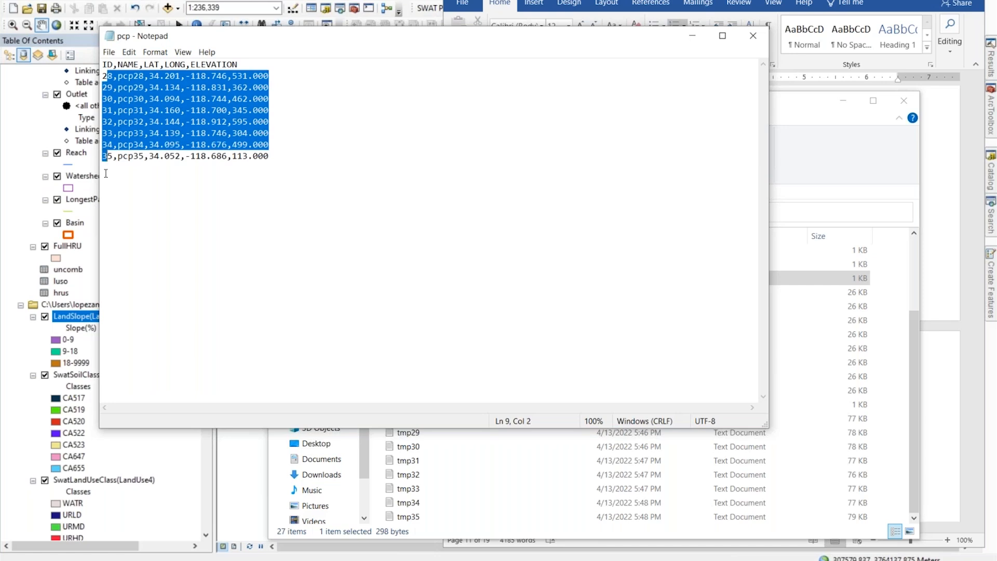
{"action": "left_click", "coordinate": [145, 78]}
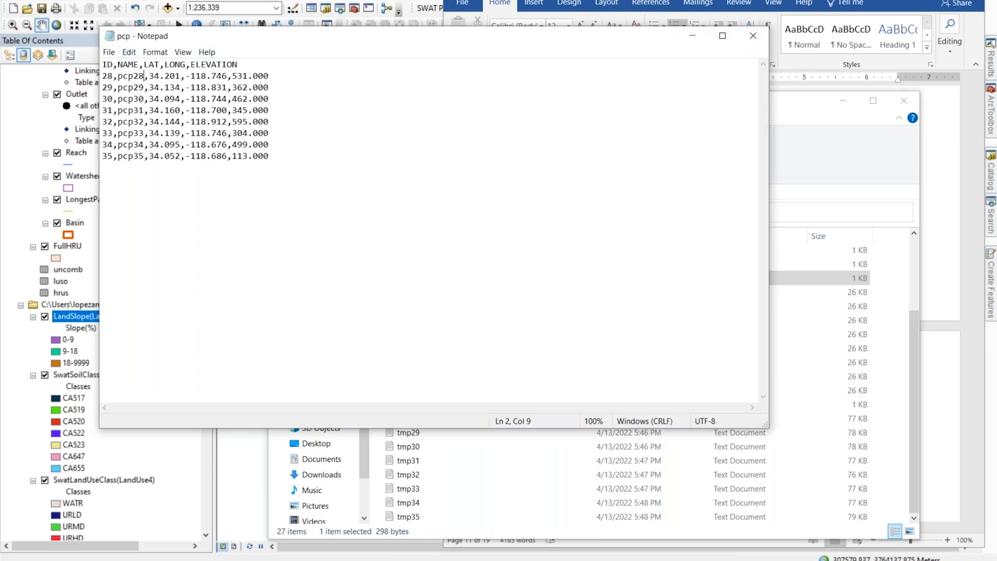
{"action": "left_click", "coordinate": [752, 36]}
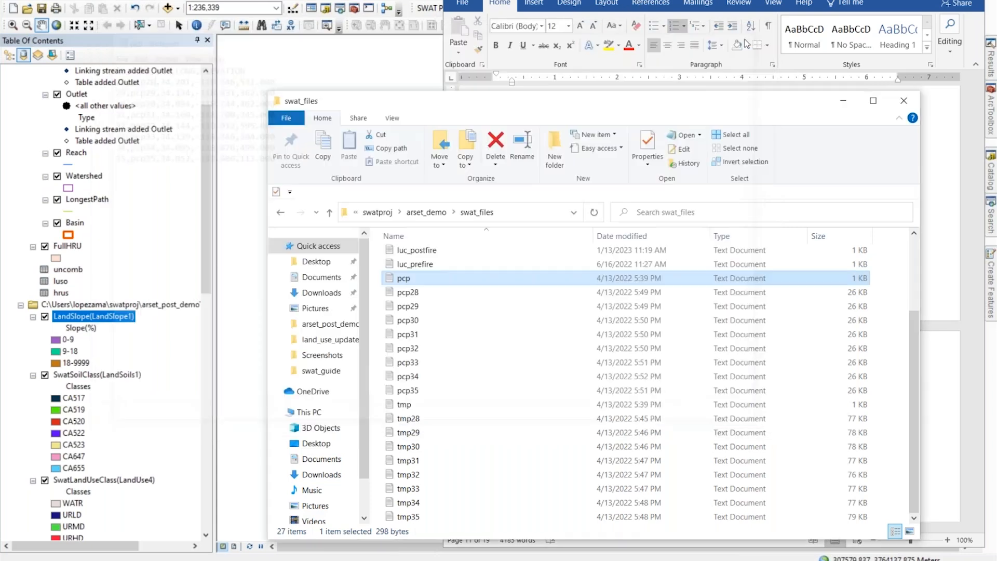
Open the precipitation station file pcp28, examine its start date and daily values down to the end, and close it
{"action": "left_click", "coordinate": [408, 294]}
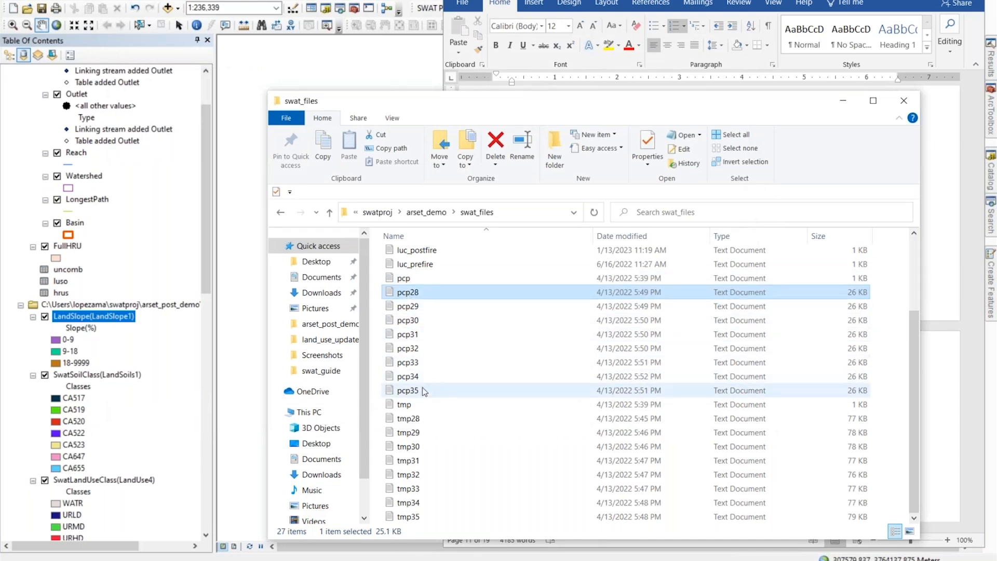
{"action": "double_click", "coordinate": [409, 293]}
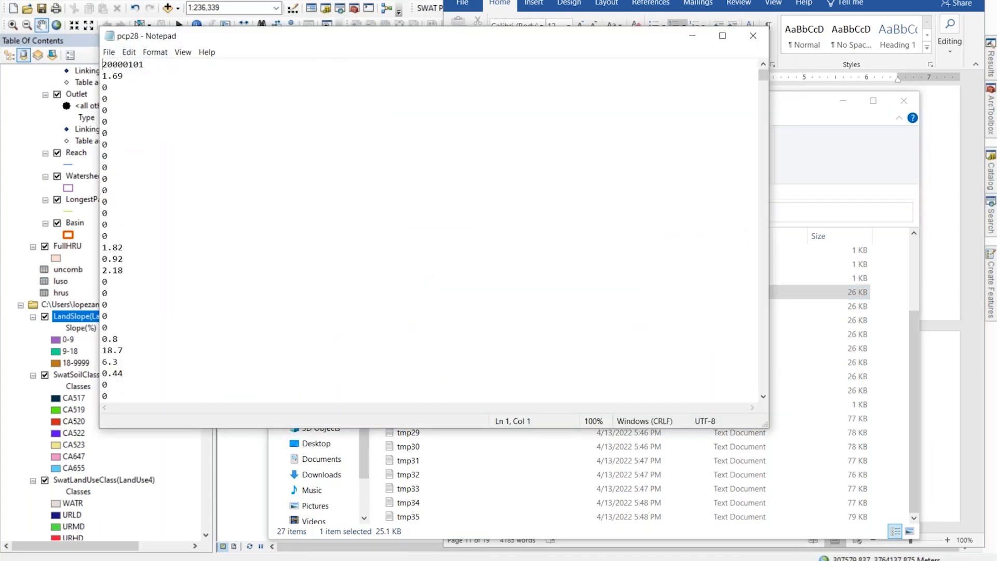
{"action": "left_click_drag", "start_coordinate": [144, 65], "coordinate": [101, 66]}
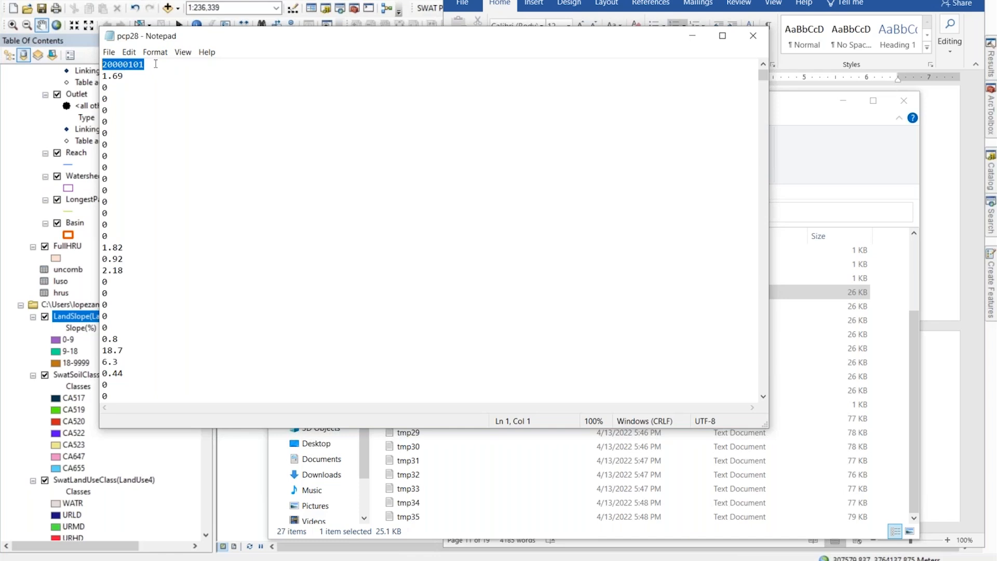
{"action": "mouse_move", "coordinate": [540, 37]}
{"action": "left_mouse_down"}
{"action": "mouse_move", "coordinate": [501, 48]}
{"action": "mouse_move", "coordinate": [533, 55]}
{"action": "left_mouse_up"}
{"action": "left_click_drag", "start_coordinate": [741, 96], "coordinate": [724, 440]}
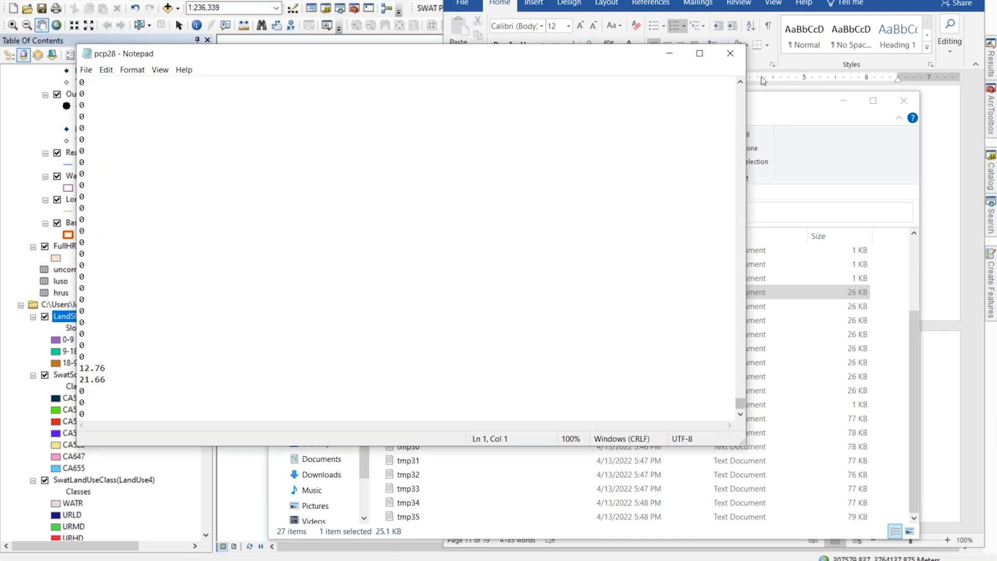
{"action": "left_click", "coordinate": [730, 52]}
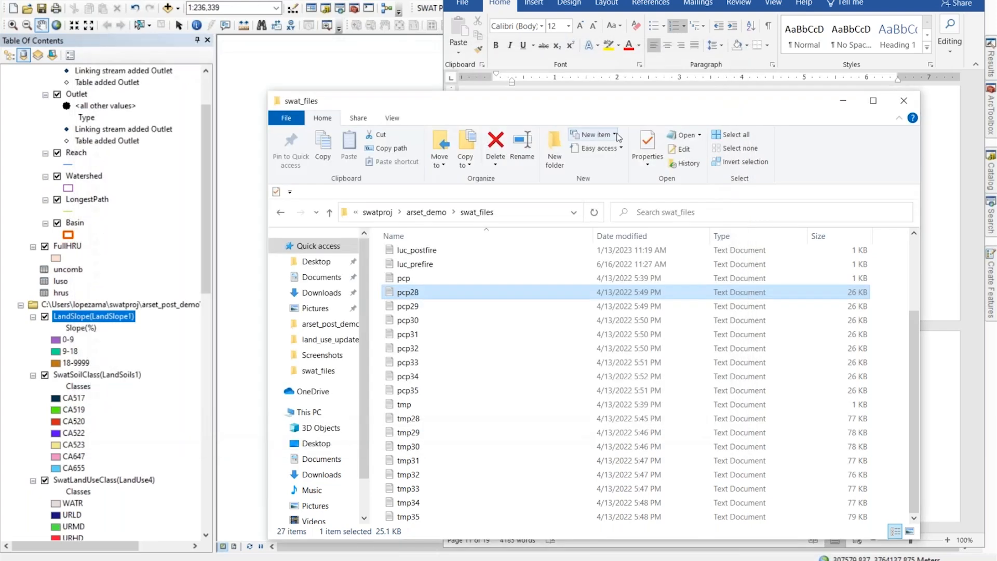
Review the list of pcp and tmp files in swat_files, minimize the folder, and read the weather station instructions in the guide
{"action": "left_click", "coordinate": [435, 396]}
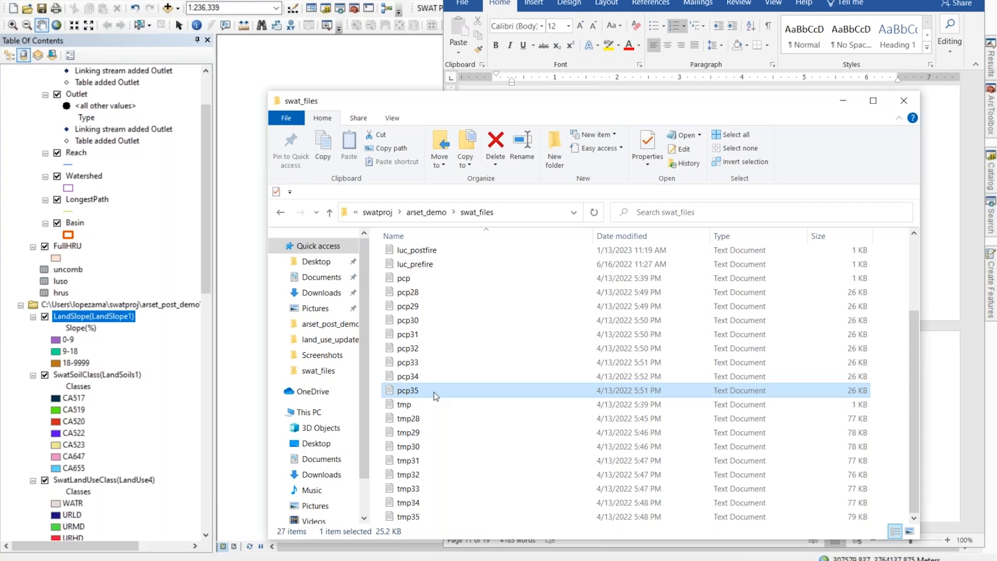
{"action": "left_click_drag", "start_coordinate": [578, 106], "coordinate": [376, 105]}
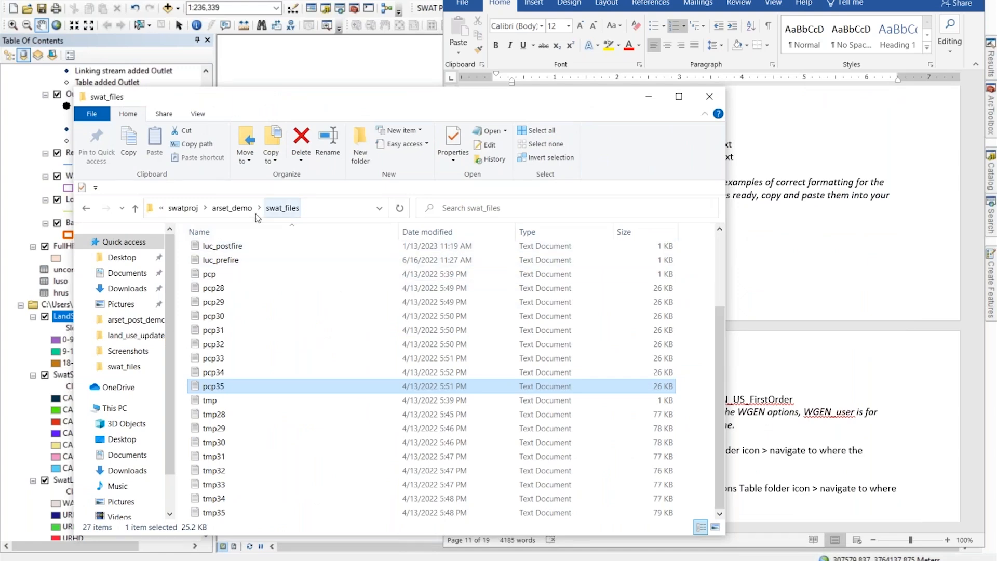
{"action": "left_click", "coordinate": [235, 274]}
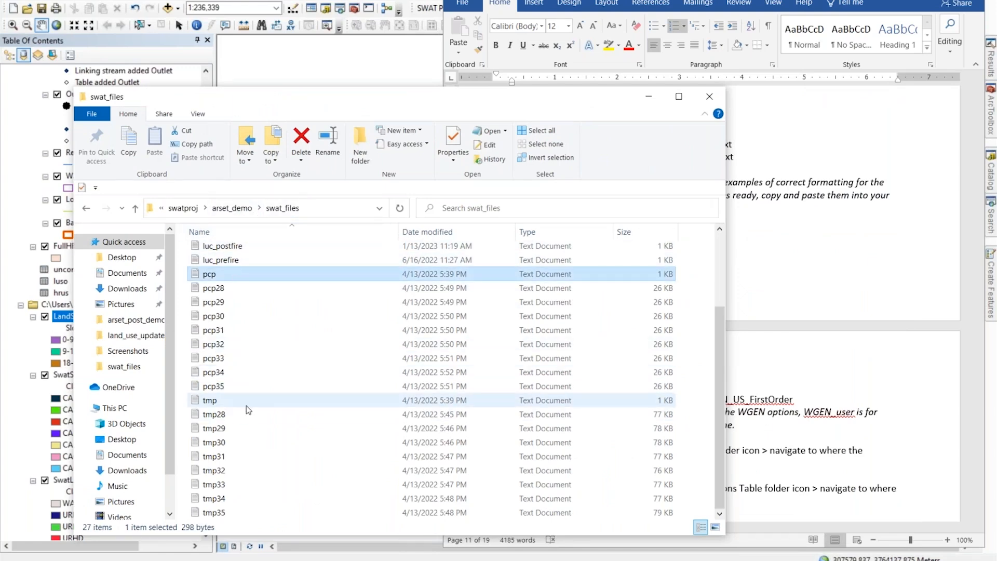
{"action": "left_click", "coordinate": [649, 97]}
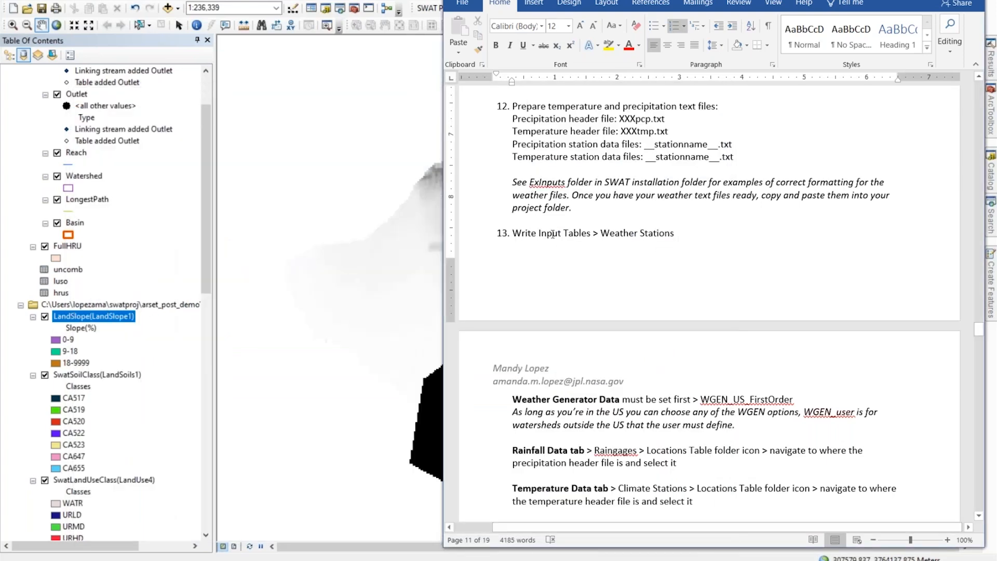
{"action": "scroll", "coordinate": [535, 156], "scroll_direction": "down", "scroll_amount": 4}
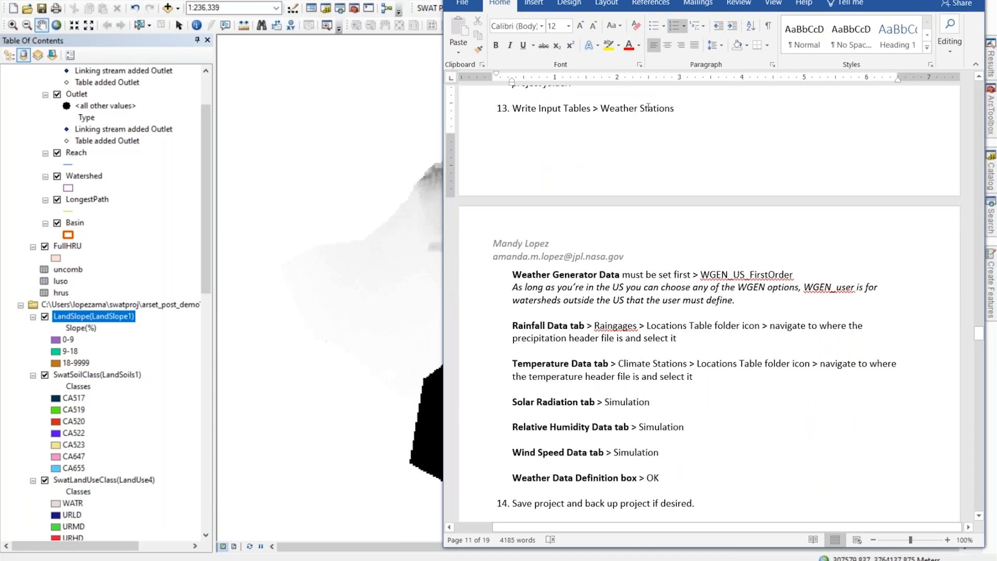
Switch to ArcMap, open the ArcSWAT weather stations definition, and set the weather generator locations table to WGEN_US_FirstOrder
{"action": "key", "text": "alt+Tab"}
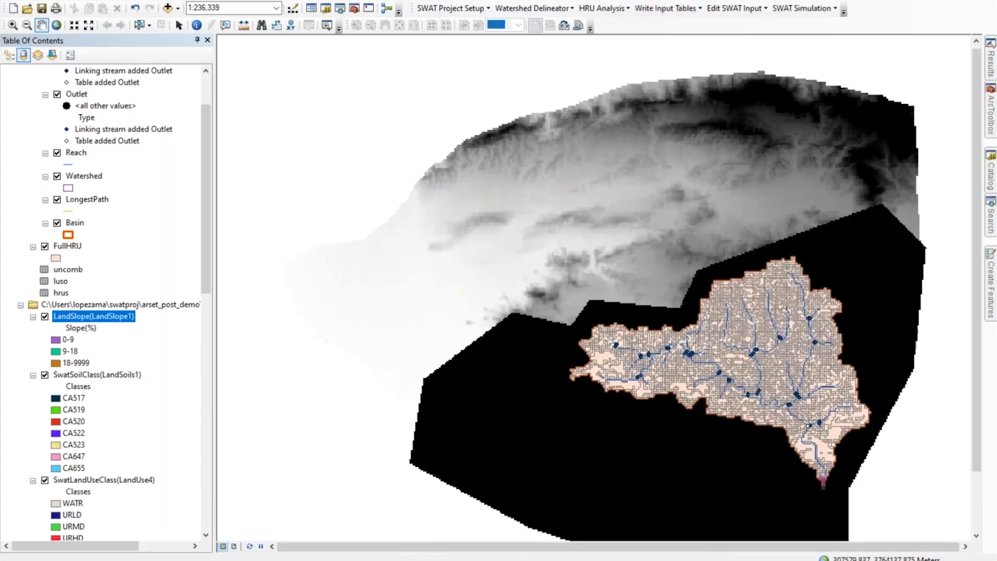
{"action": "left_click", "coordinate": [695, 8]}
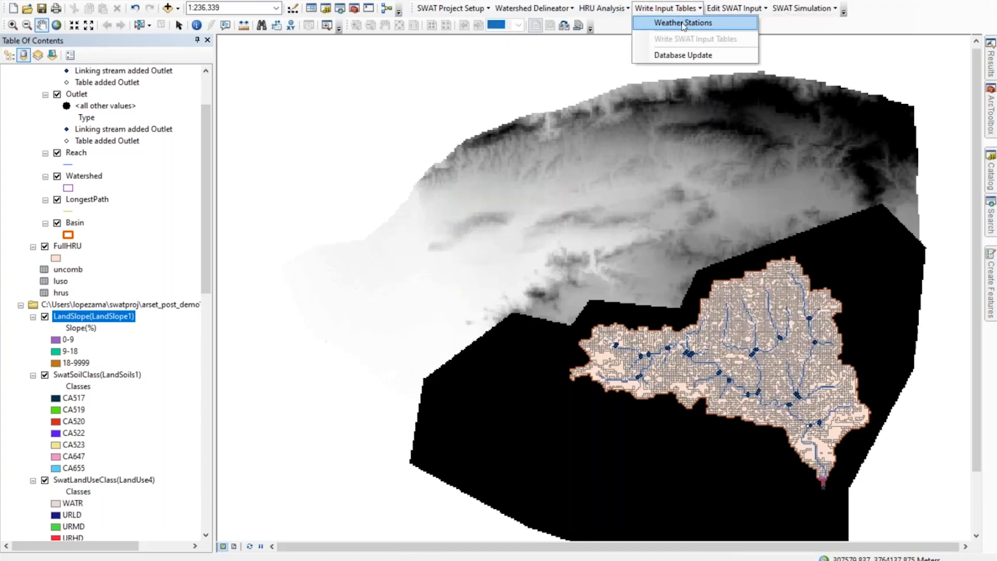
{"action": "left_click", "coordinate": [684, 24]}
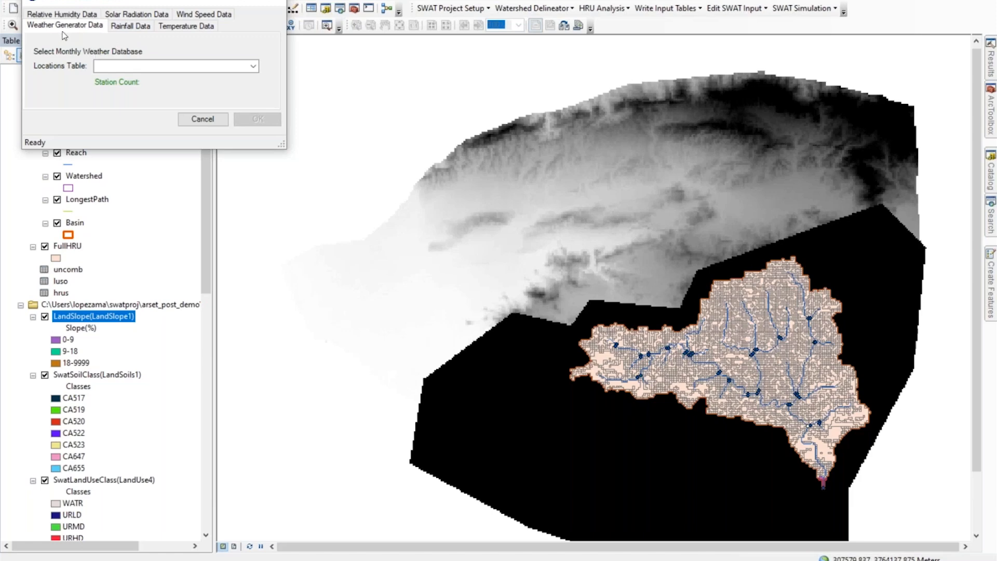
{"action": "left_click", "coordinate": [253, 67]}
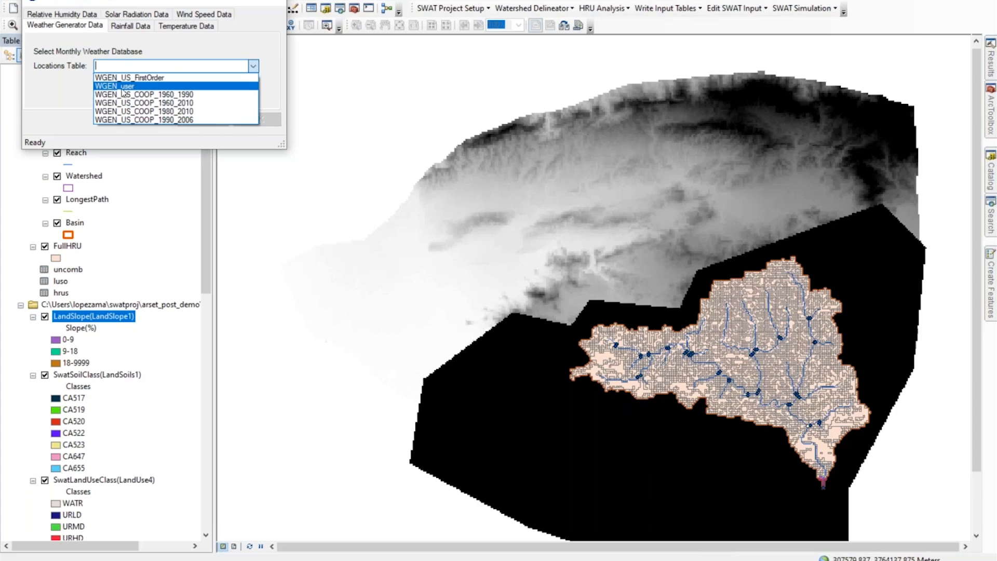
{"action": "left_click", "coordinate": [154, 79]}
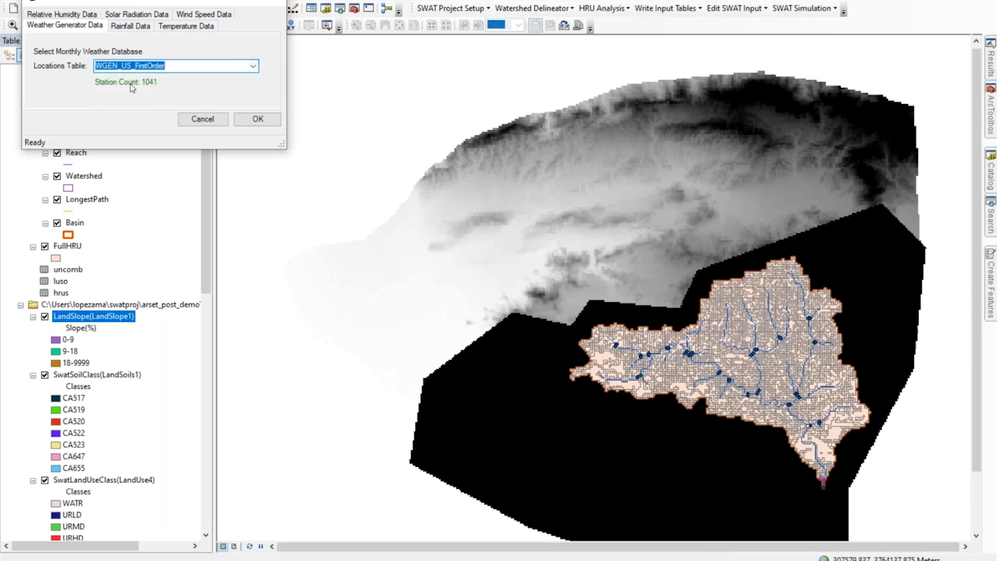
Set the rainfall data source to Raingages and load the pcp header file from arset_post_demo as its locations table
{"action": "left_click", "coordinate": [139, 30]}
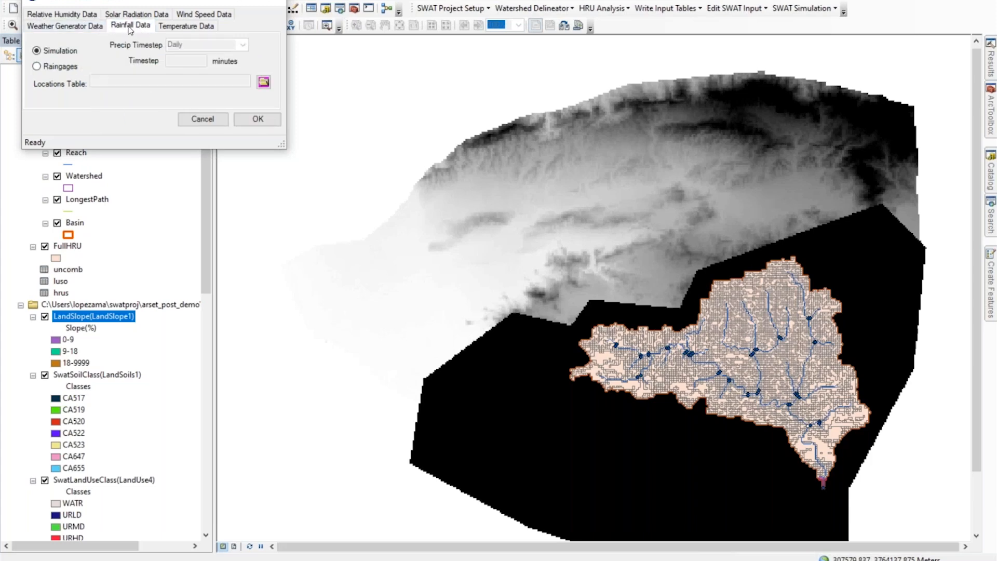
{"action": "left_click", "coordinate": [36, 67]}
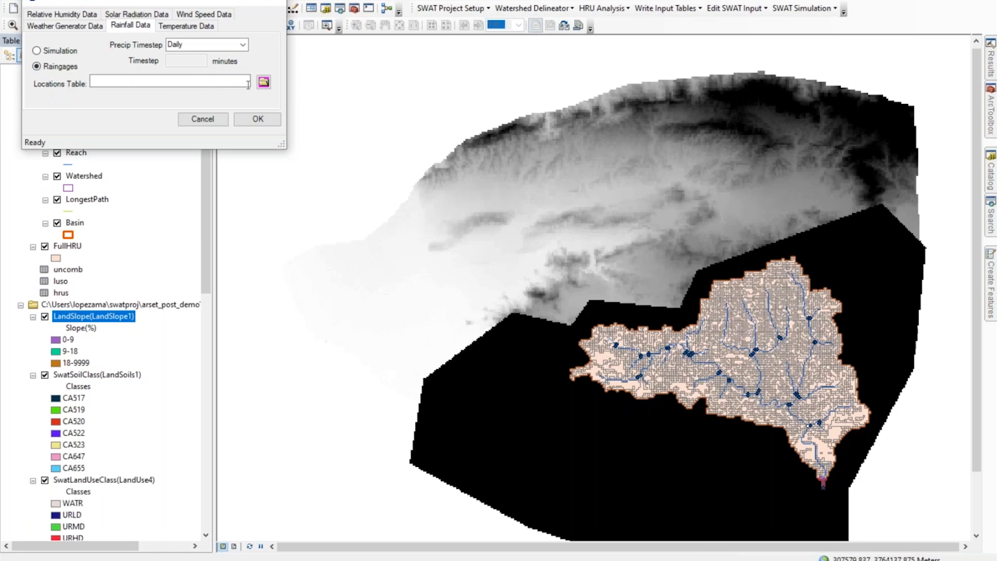
{"action": "left_click", "coordinate": [264, 82]}
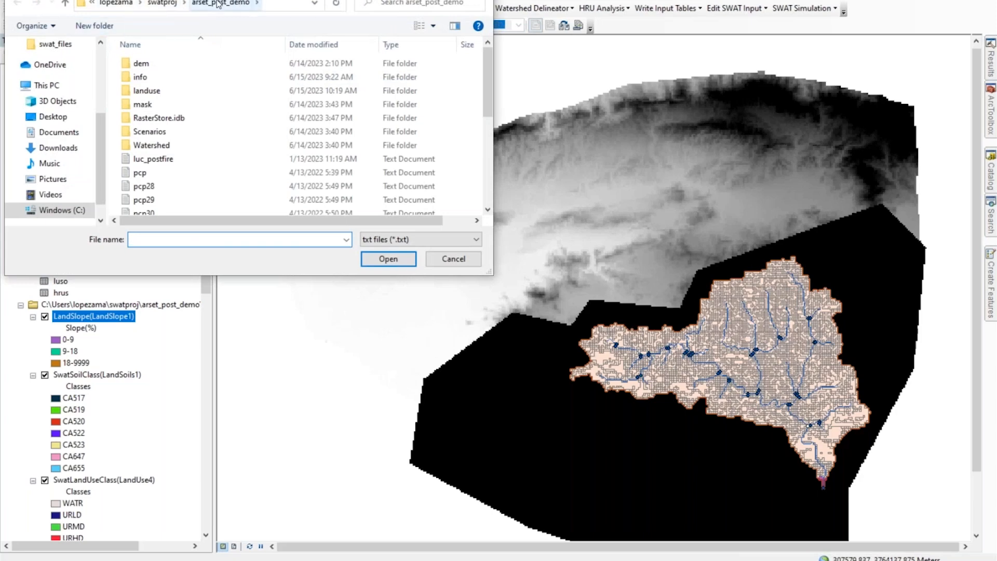
{"action": "left_click", "coordinate": [150, 176]}
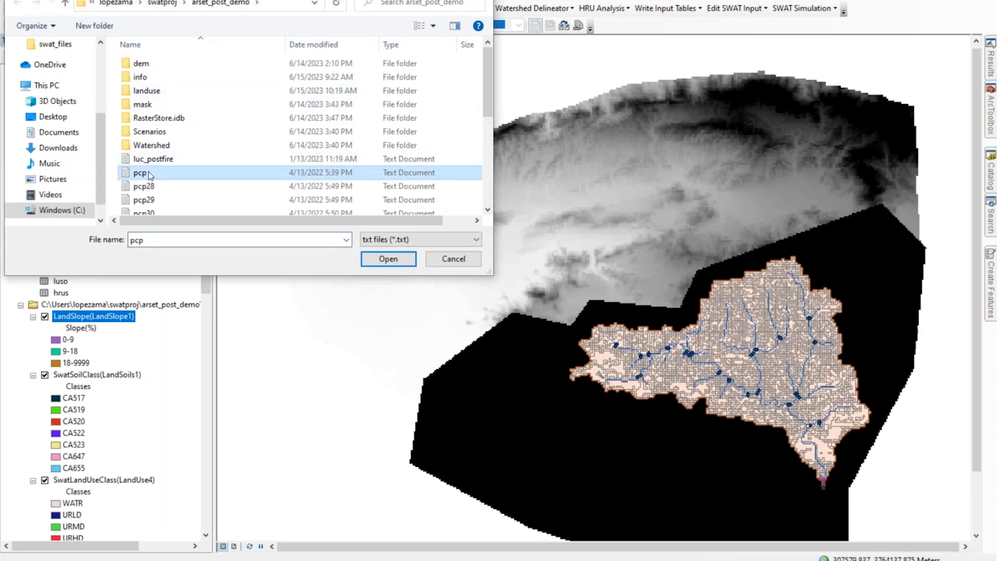
{"action": "left_click", "coordinate": [387, 261]}
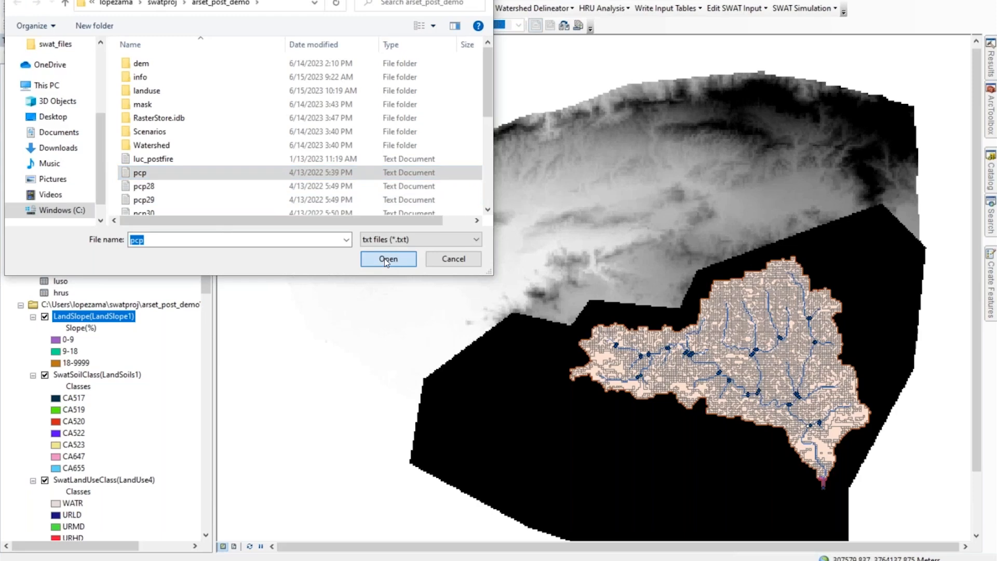
Set the temperature data source to Climate Stations and load the tmp header file from arset_post_demo as its locations table
{"action": "left_click", "coordinate": [192, 26]}
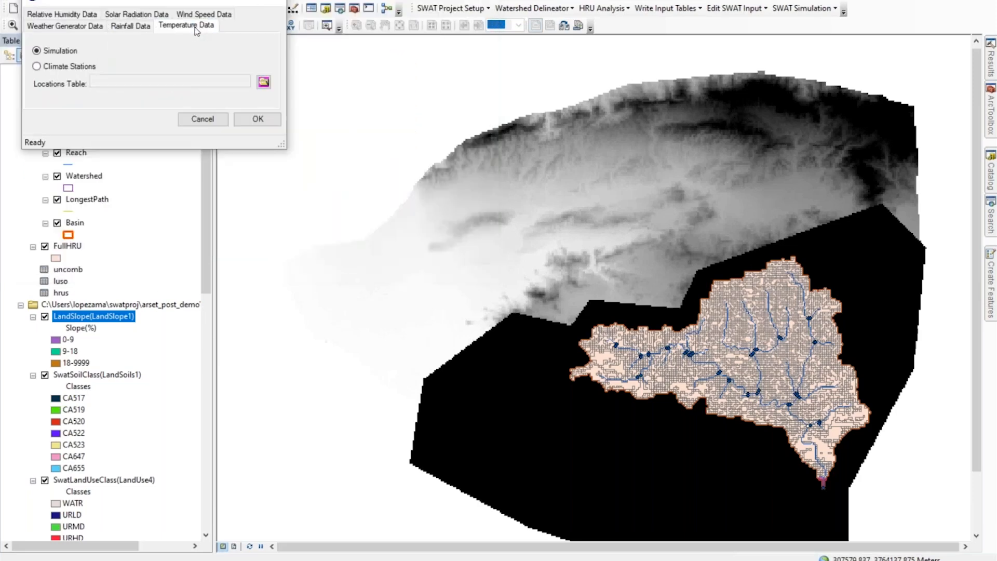
{"action": "left_click", "coordinate": [36, 67]}
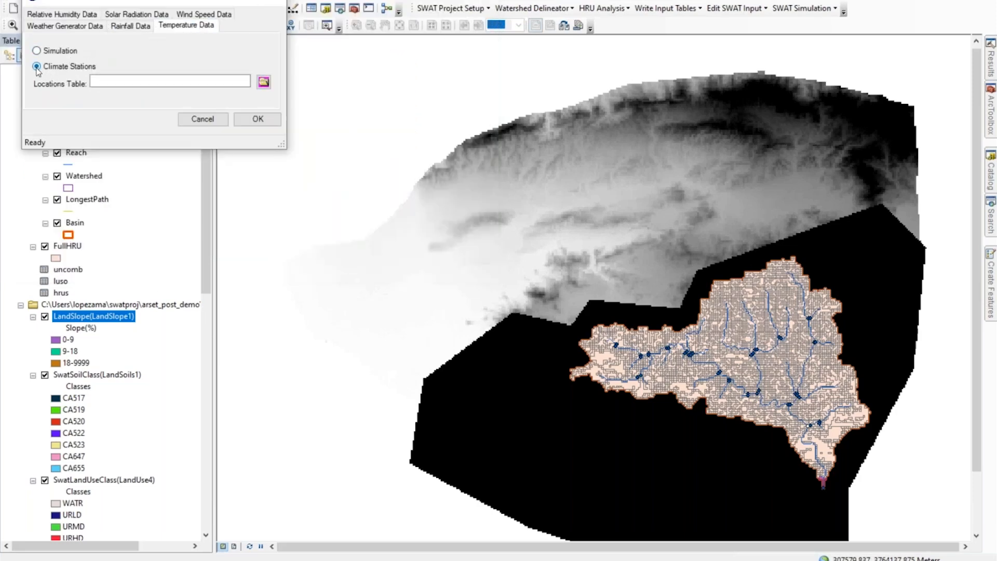
{"action": "left_click", "coordinate": [264, 82]}
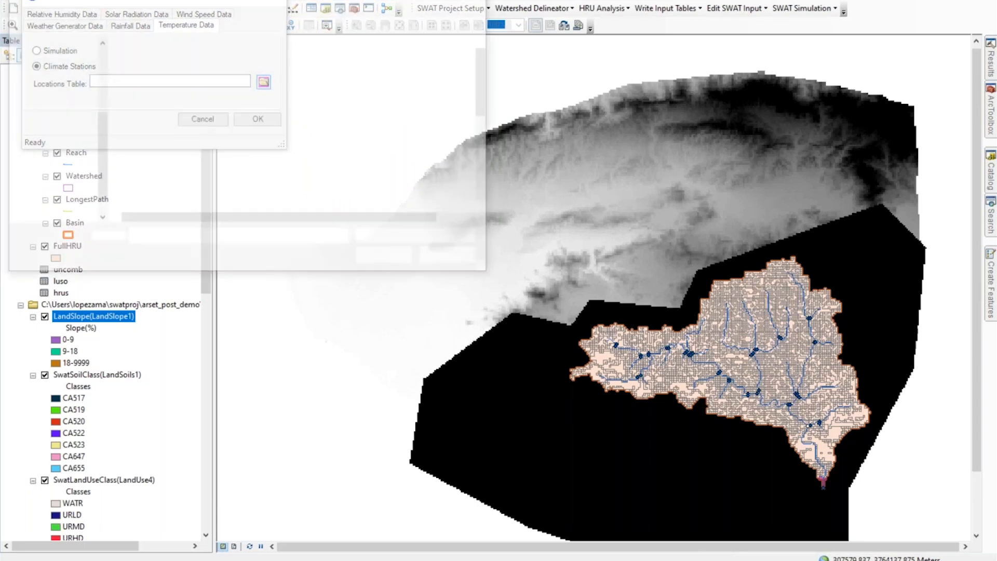
{"action": "scroll", "coordinate": [199, 156], "scroll_direction": "down", "scroll_amount": 10}
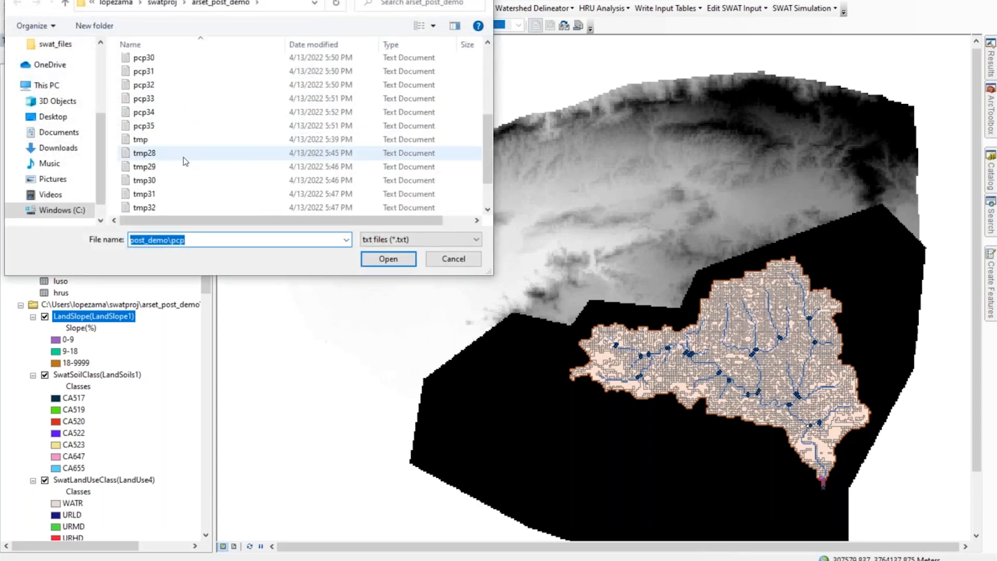
{"action": "left_click", "coordinate": [156, 139]}
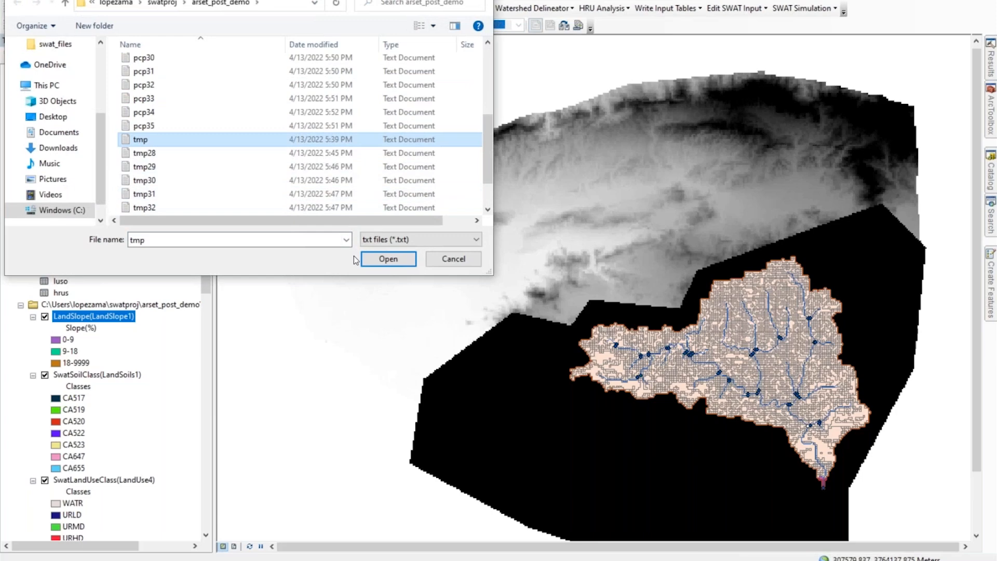
{"action": "left_click", "coordinate": [375, 258]}
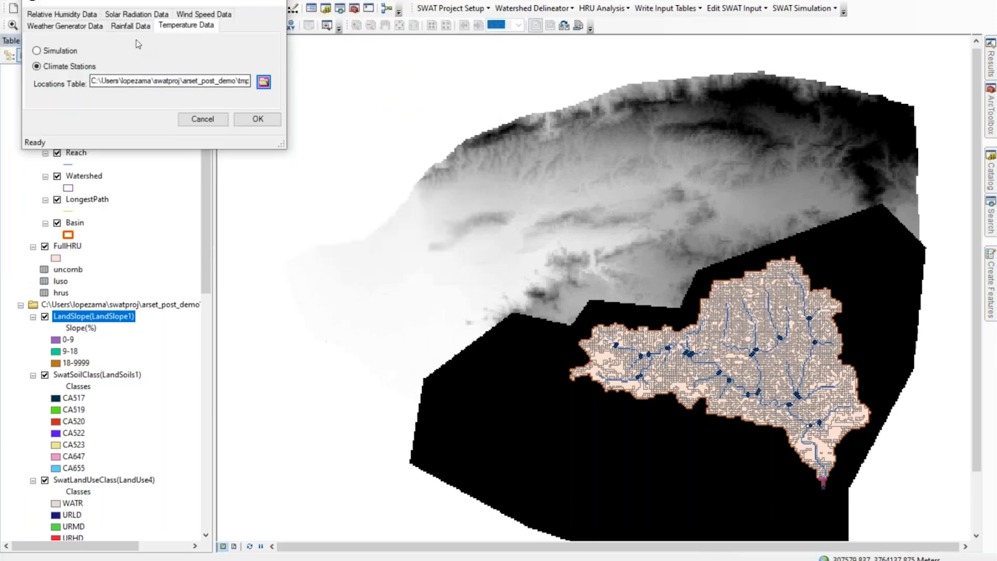
Check that relative humidity, solar radiation and wind speed use Simulation, process the weather data definition, and close it
{"action": "left_click", "coordinate": [75, 16]}
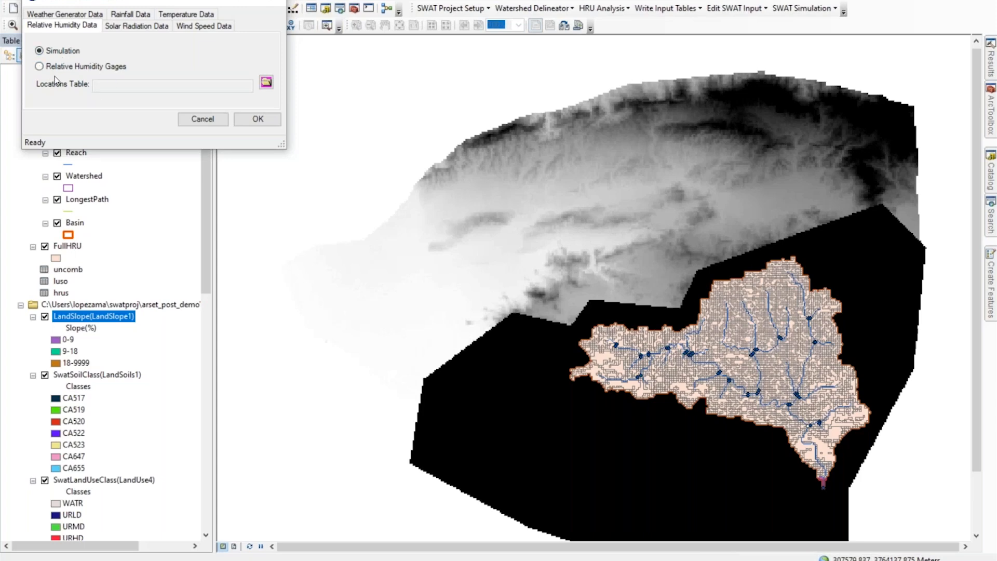
{"action": "left_click", "coordinate": [138, 29]}
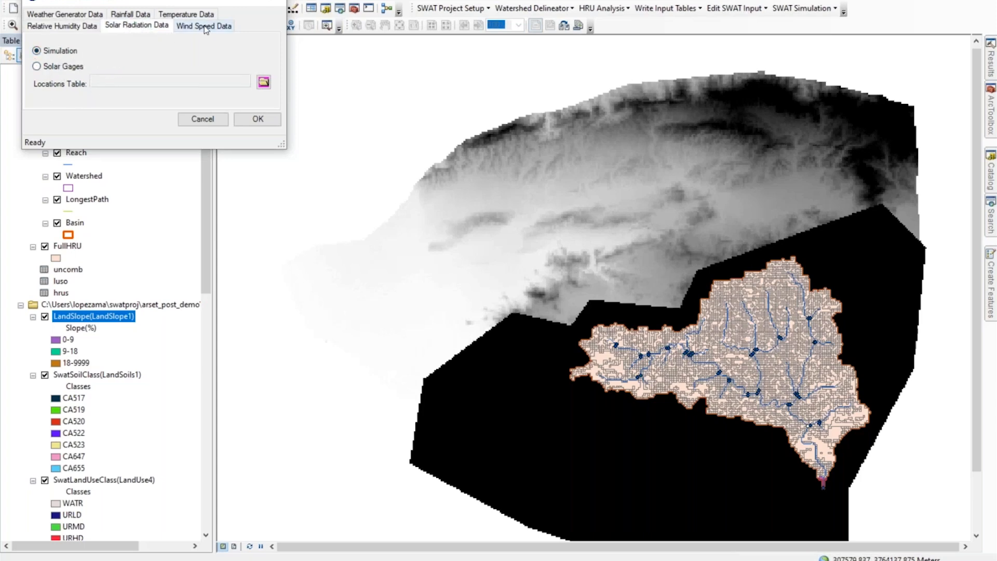
{"action": "left_click", "coordinate": [188, 27]}
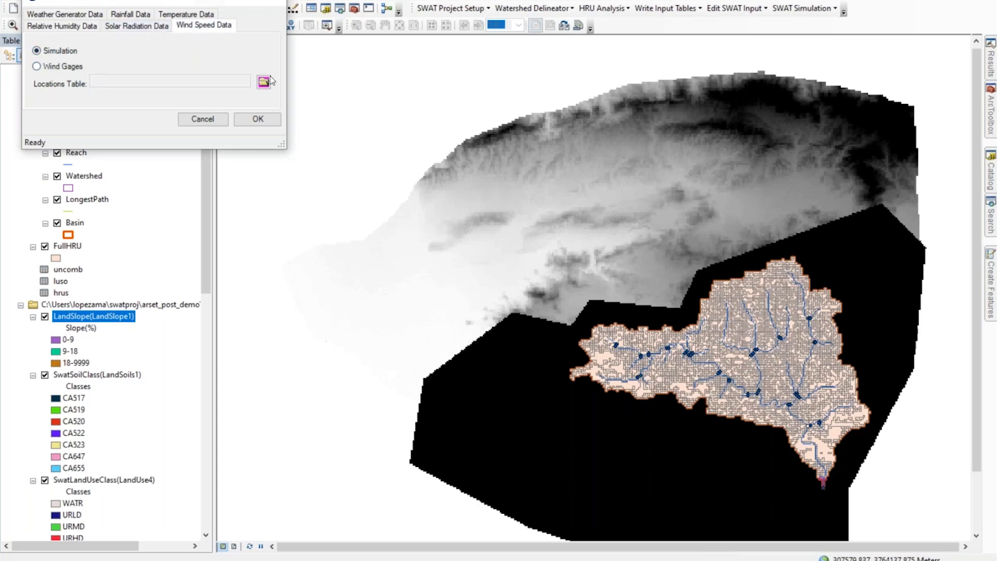
{"action": "left_click", "coordinate": [256, 120]}
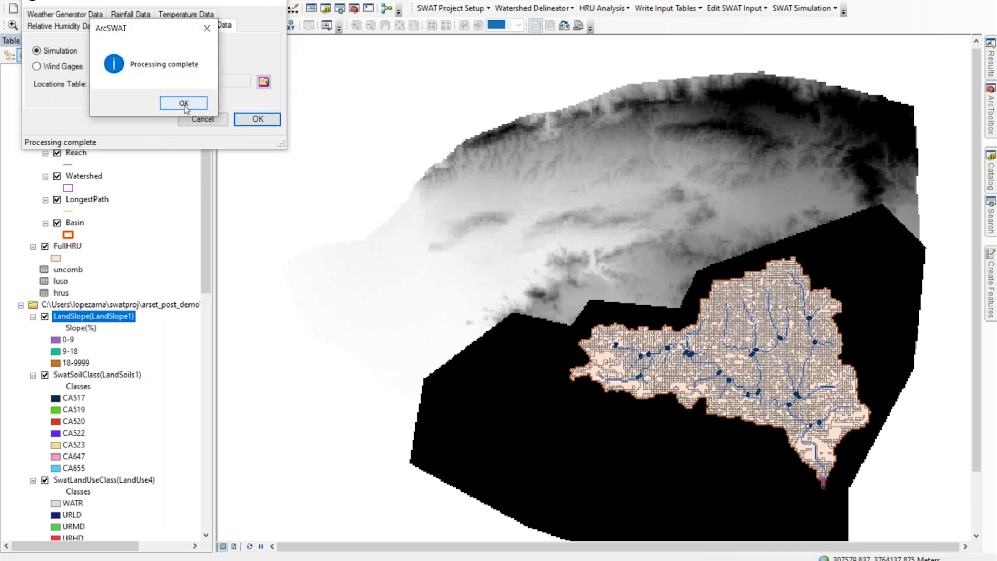
{"action": "left_click", "coordinate": [190, 106]}
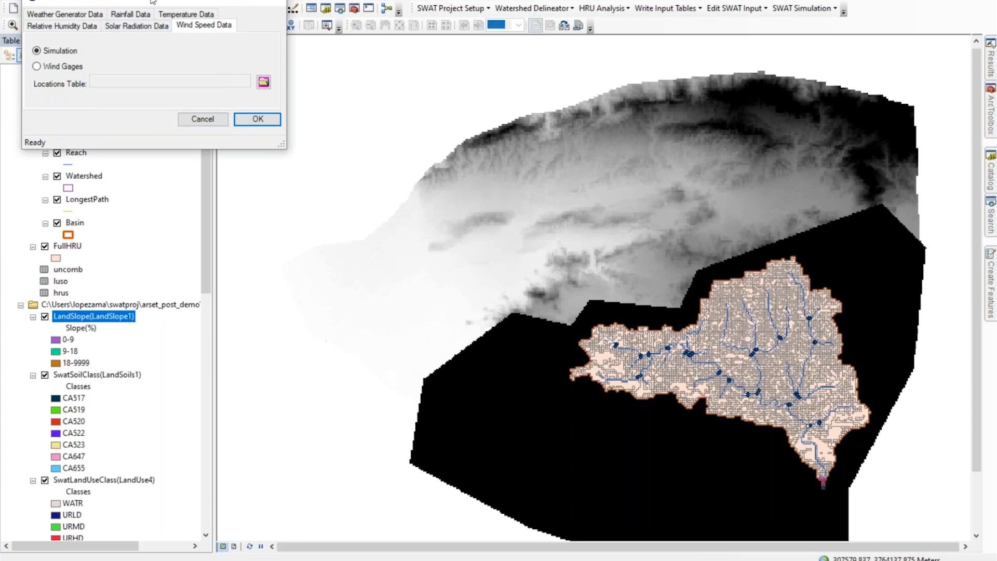
{"action": "left_click", "coordinate": [279, 3]}
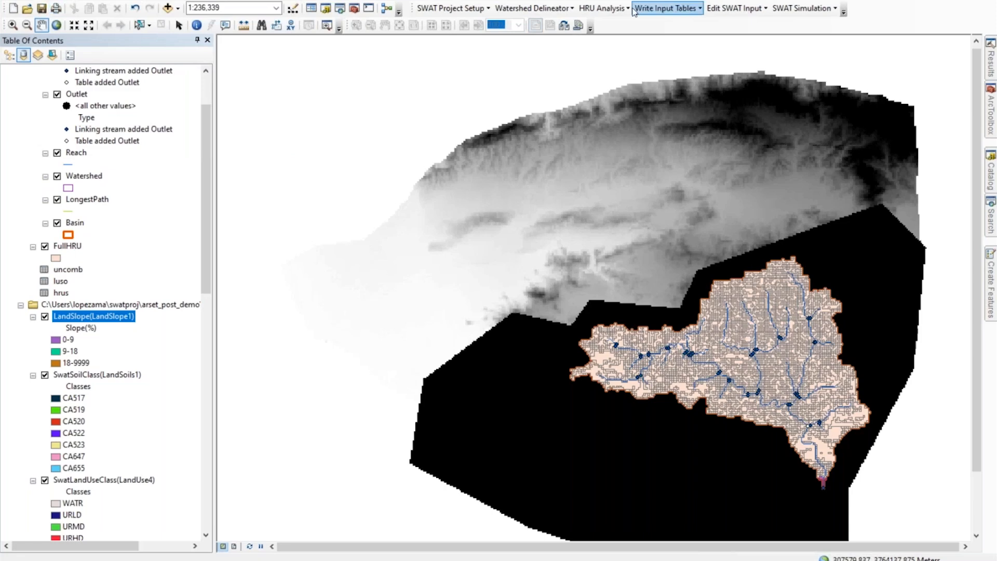
Create all SWAT input tables, using the weather database to calculate heat units to maturity, and close the table-writing dialog
{"action": "left_click", "coordinate": [695, 8]}
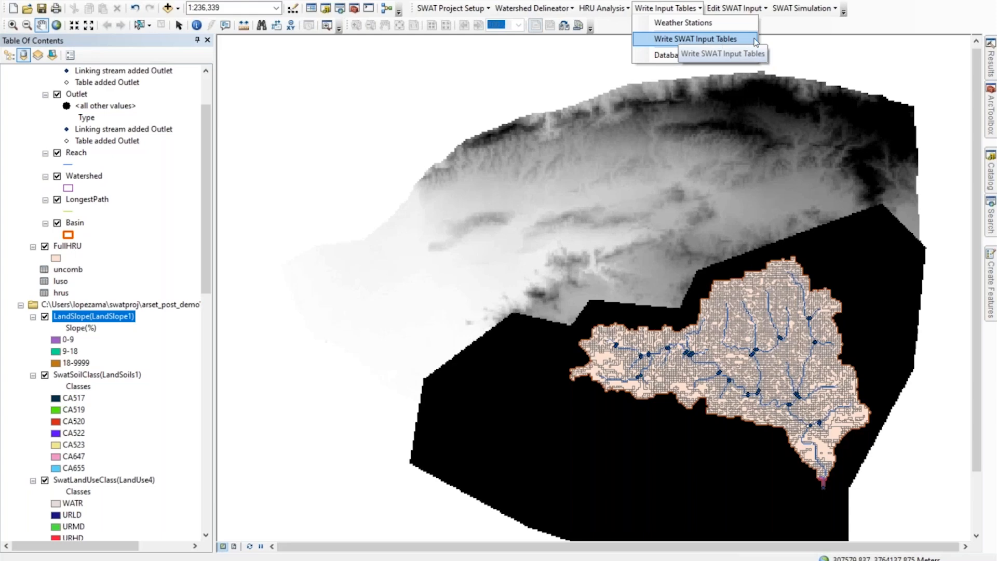
{"action": "left_click", "coordinate": [661, 42]}
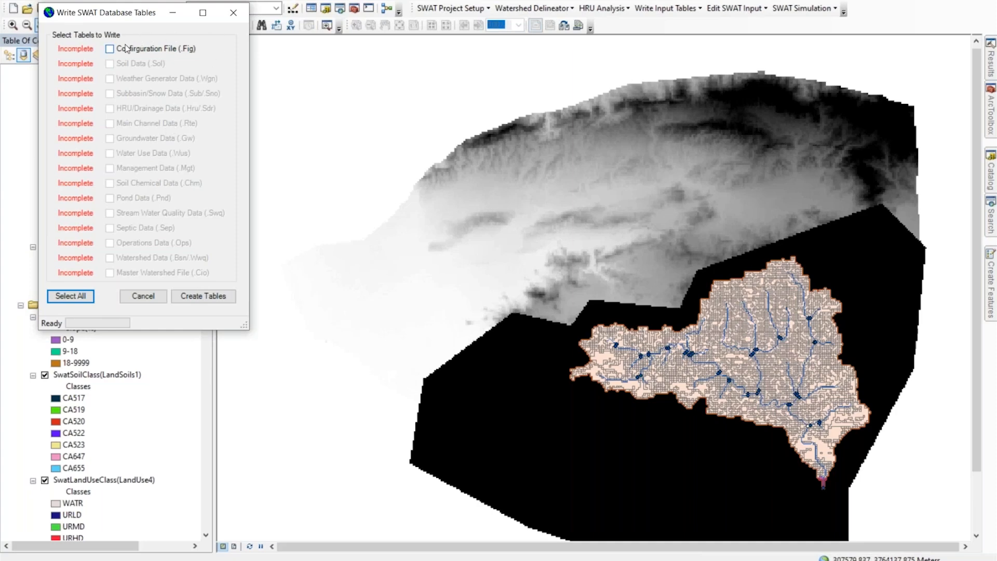
{"action": "left_click", "coordinate": [60, 300]}
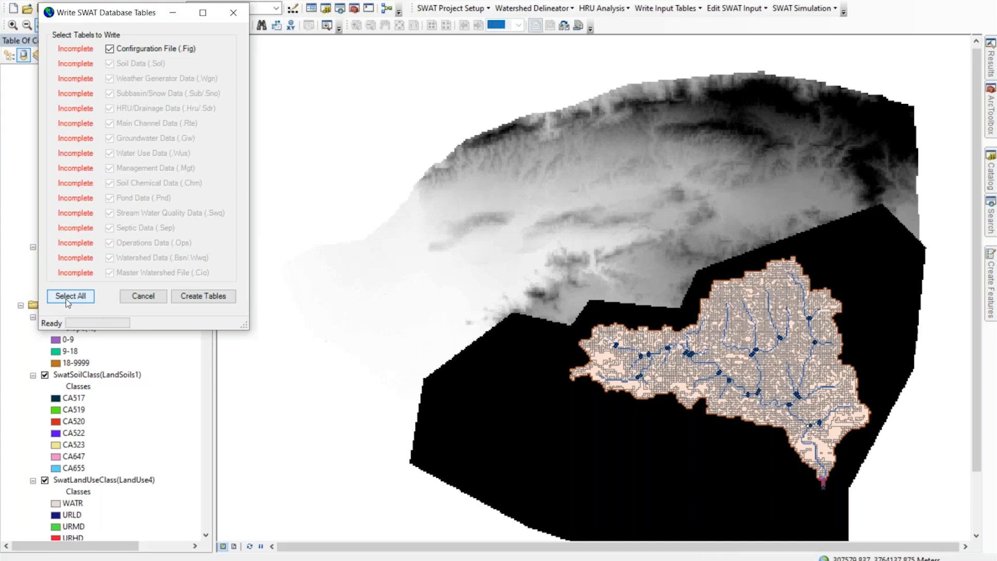
{"action": "left_click", "coordinate": [202, 302]}
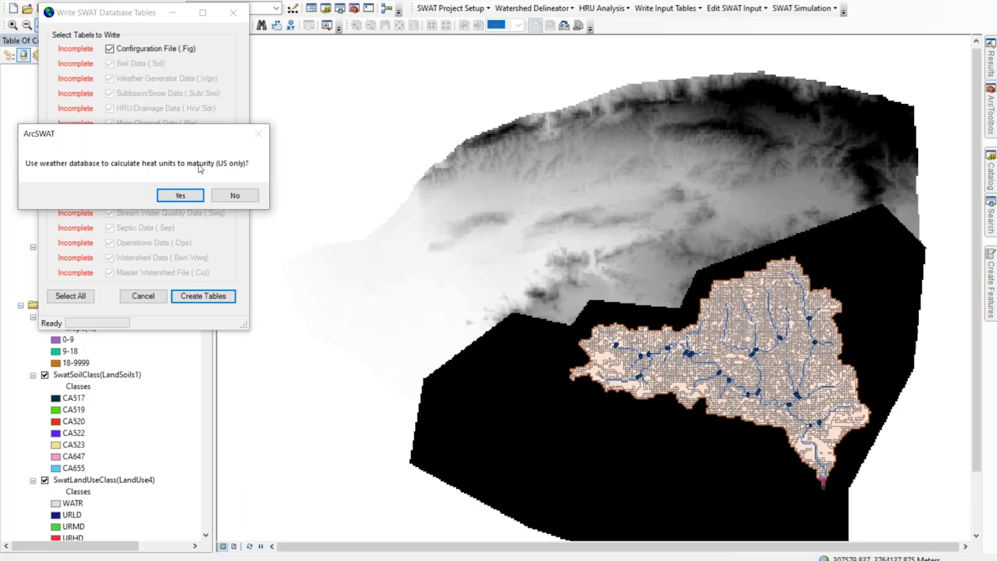
{"action": "left_click", "coordinate": [178, 198]}
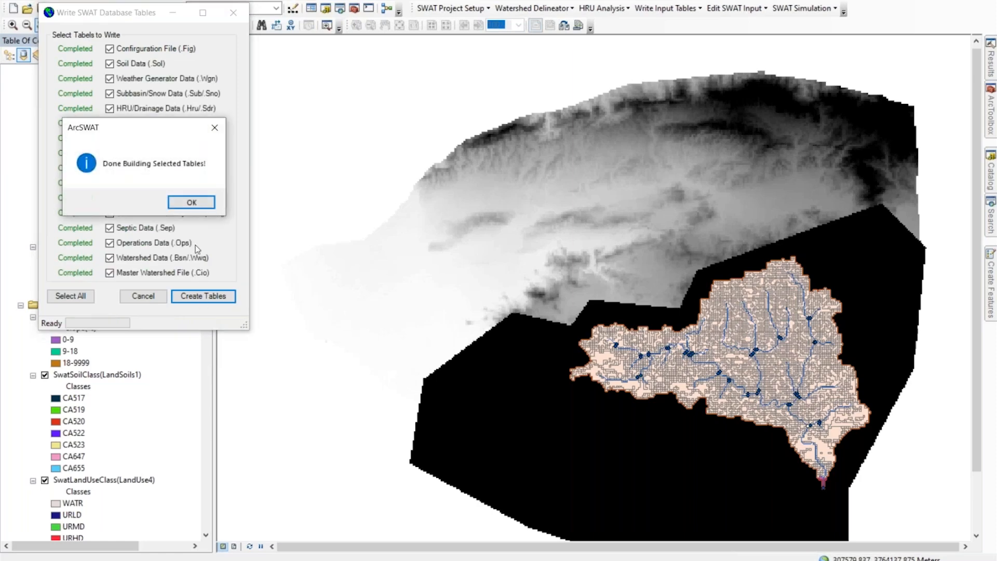
{"action": "left_click", "coordinate": [187, 202]}
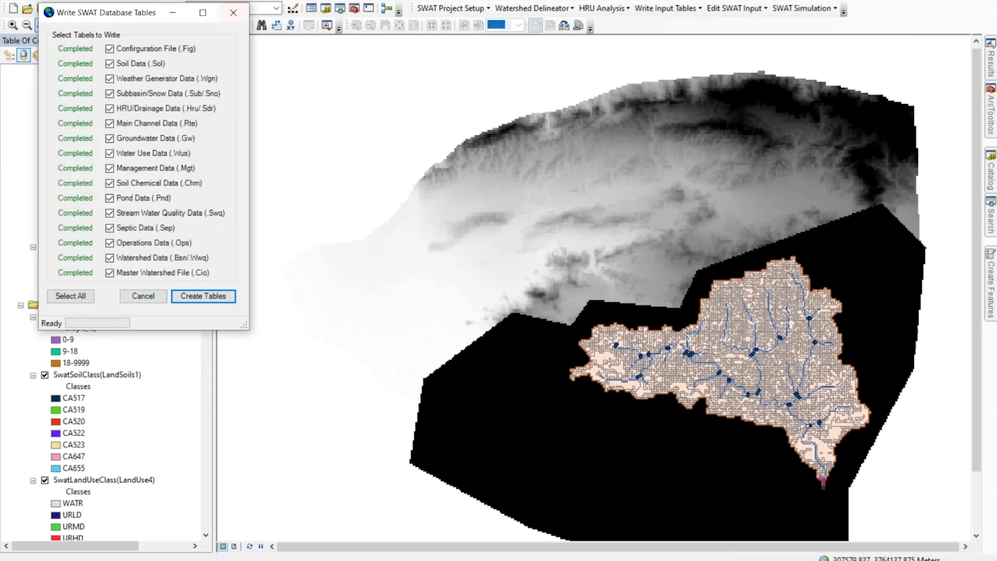
{"action": "left_click", "coordinate": [240, 20]}
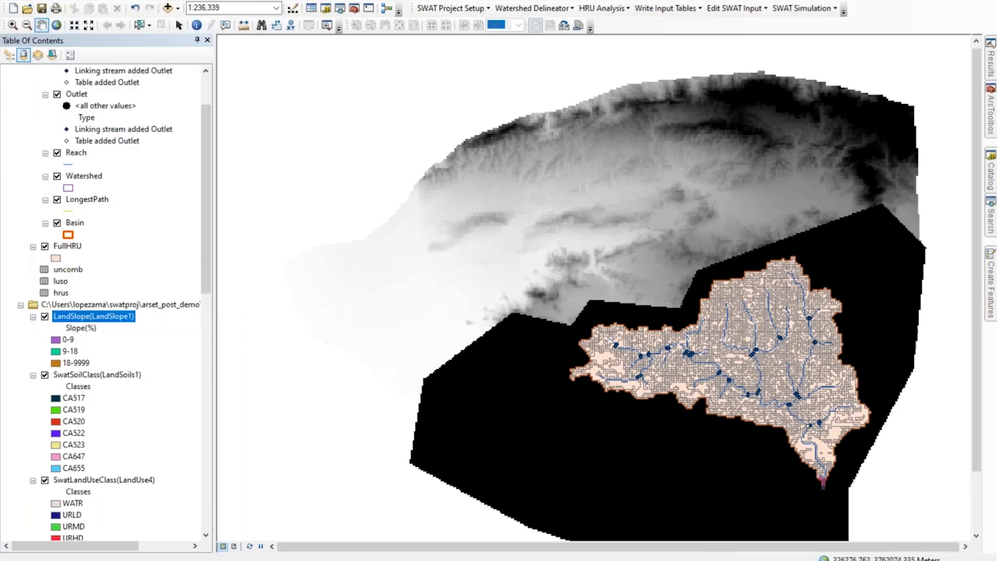
Switch to the Word guide and read step 17 on post-fire model setup, covering the .sol and .mgt1 database changes
{"action": "key", "text": "alt+Tab"}
{"action": "scroll", "coordinate": [622, 357], "scroll_direction": "down", "scroll_amount": 6}
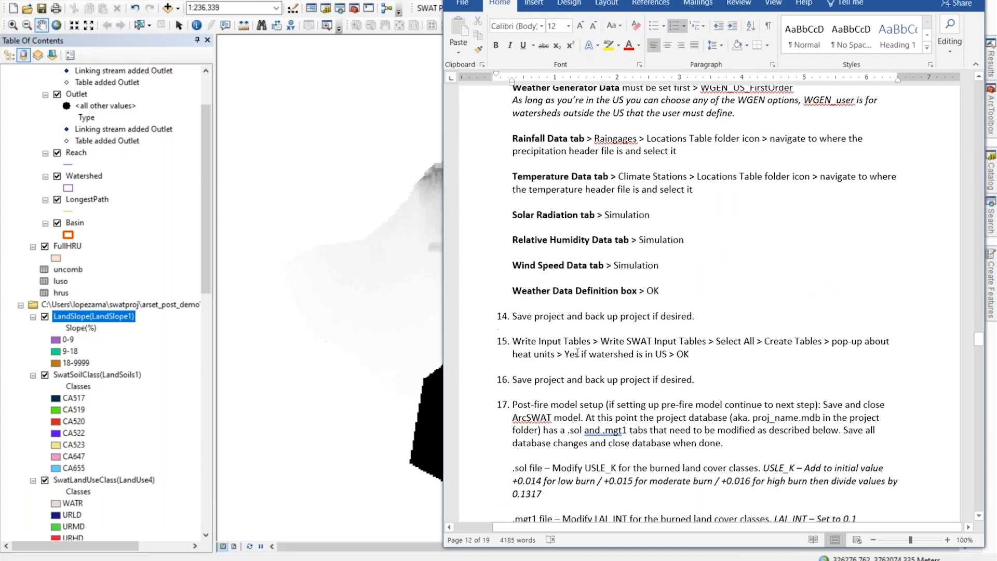
{"action": "left_click", "coordinate": [512, 404]}
{"action": "scroll", "coordinate": [518, 291], "scroll_direction": "down", "scroll_amount": 4}
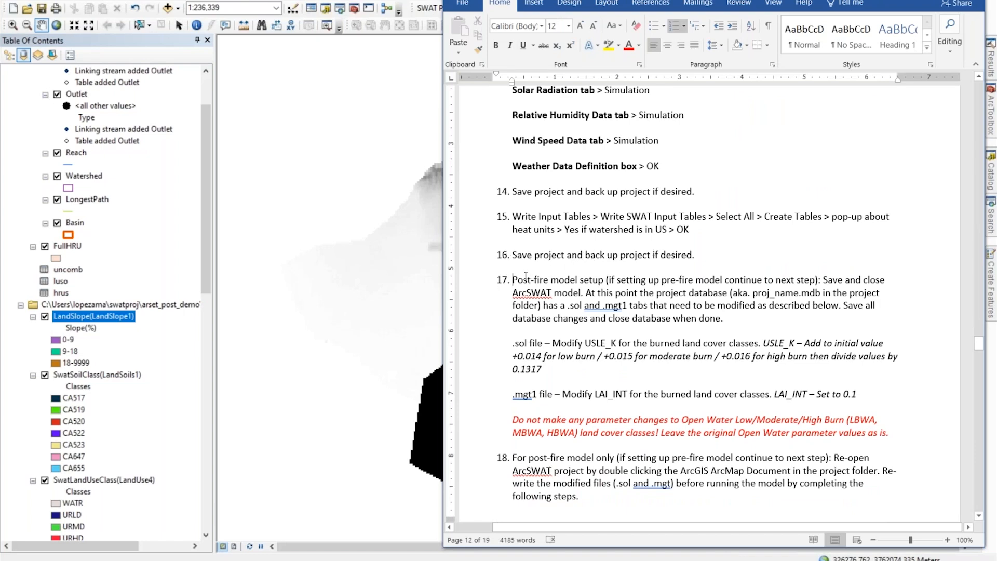
{"action": "left_click_drag", "start_coordinate": [515, 281], "coordinate": [605, 283]}
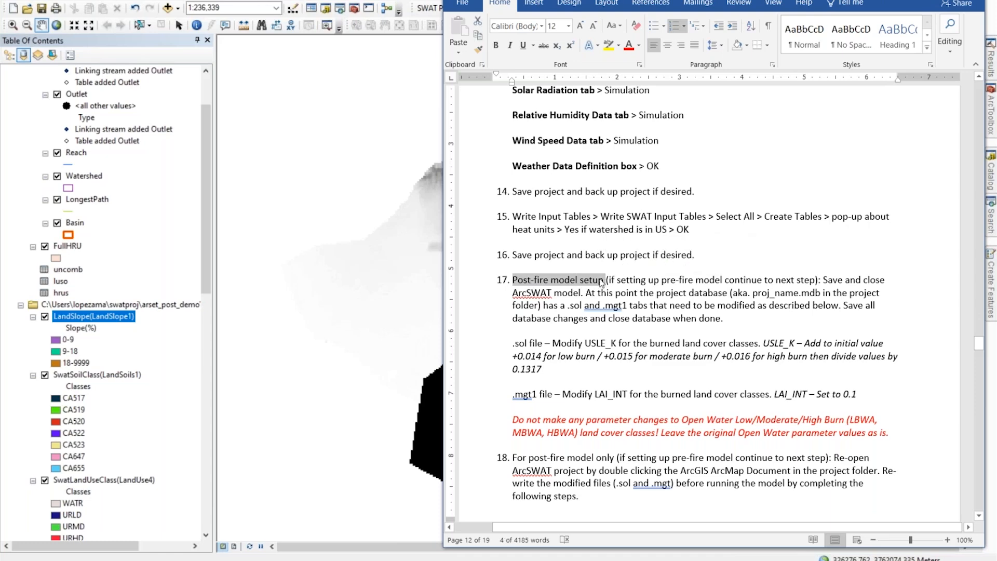
{"action": "scroll", "coordinate": [584, 280], "scroll_direction": "down", "scroll_amount": 3}
{"action": "scroll", "coordinate": [585, 279], "scroll_direction": "down", "scroll_amount": 3}
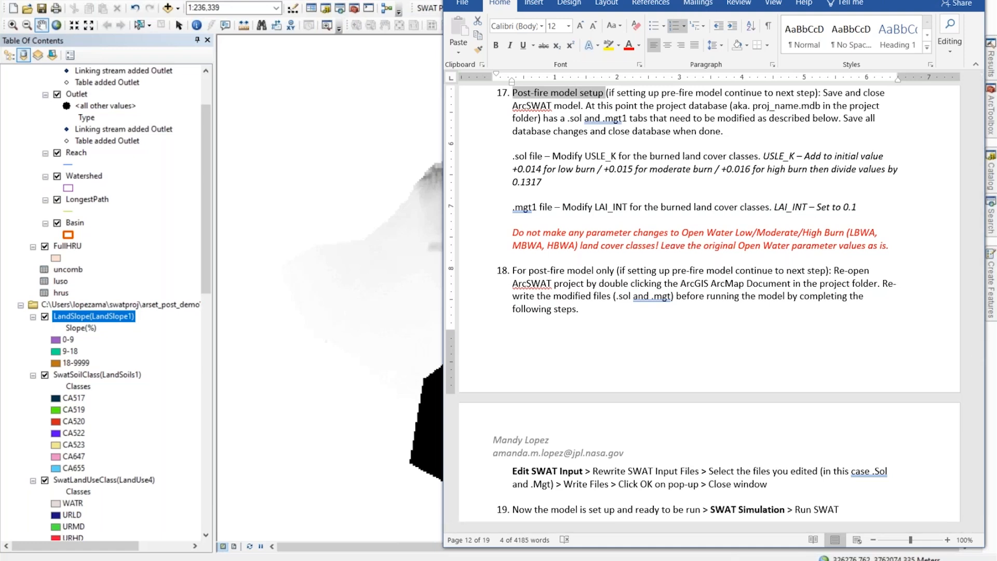
Minimize the guide and the ArcMap project, and open the arset_post_demo folder inside swatproj in File Explorer
{"action": "left_click", "coordinate": [909, 1]}
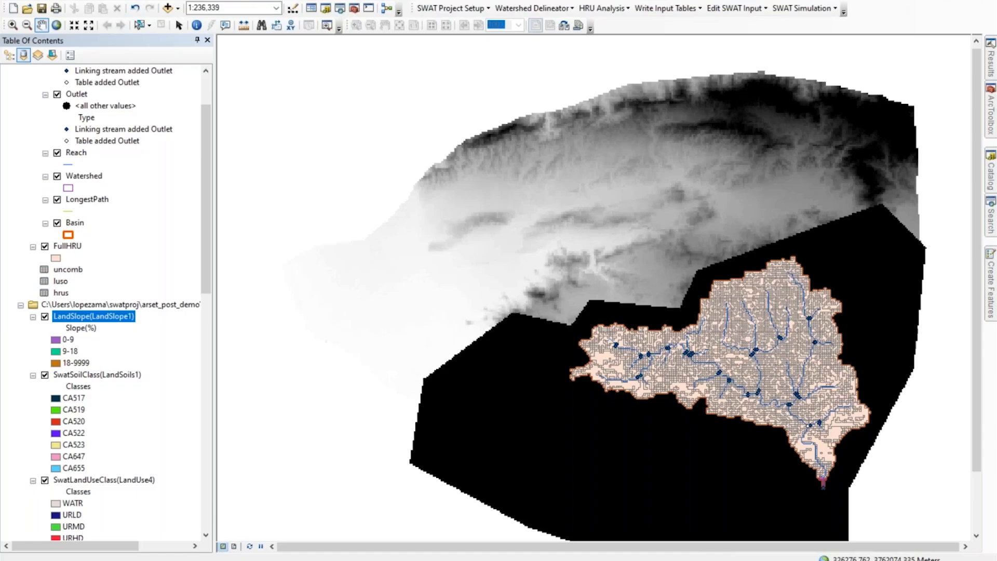
{"action": "left_click", "coordinate": [910, 0]}
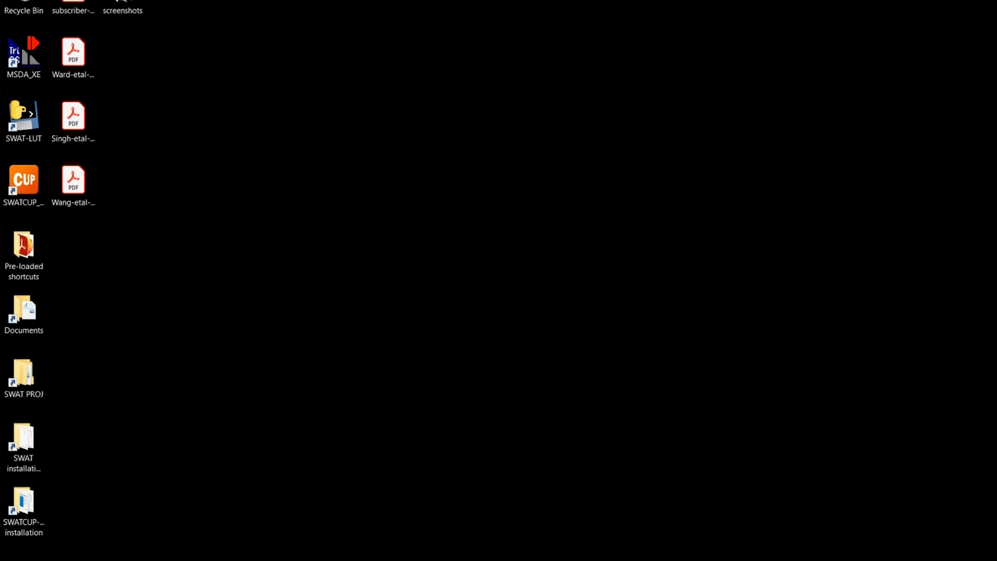
{"action": "left_click", "coordinate": [428, 560]}
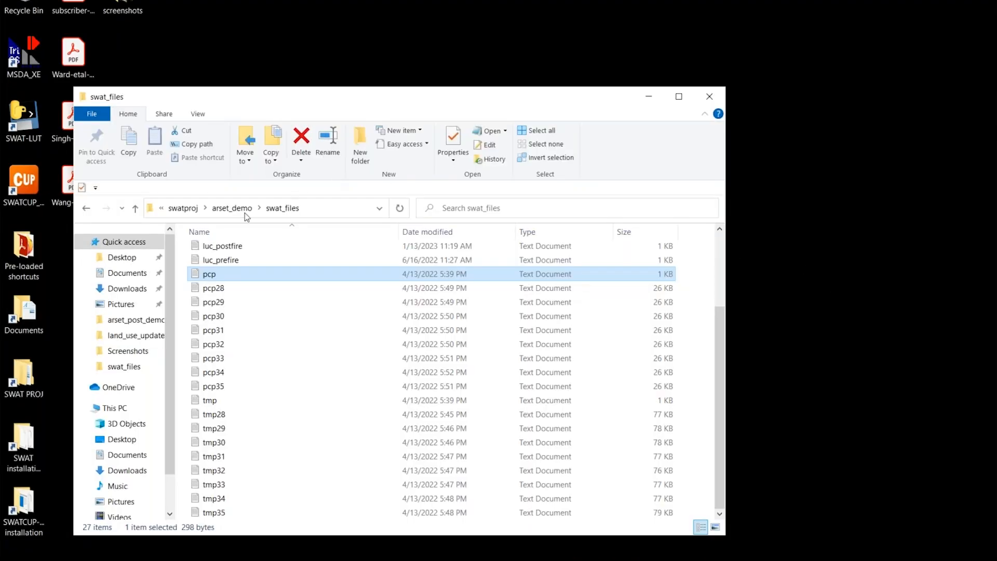
{"action": "left_click", "coordinate": [217, 208]}
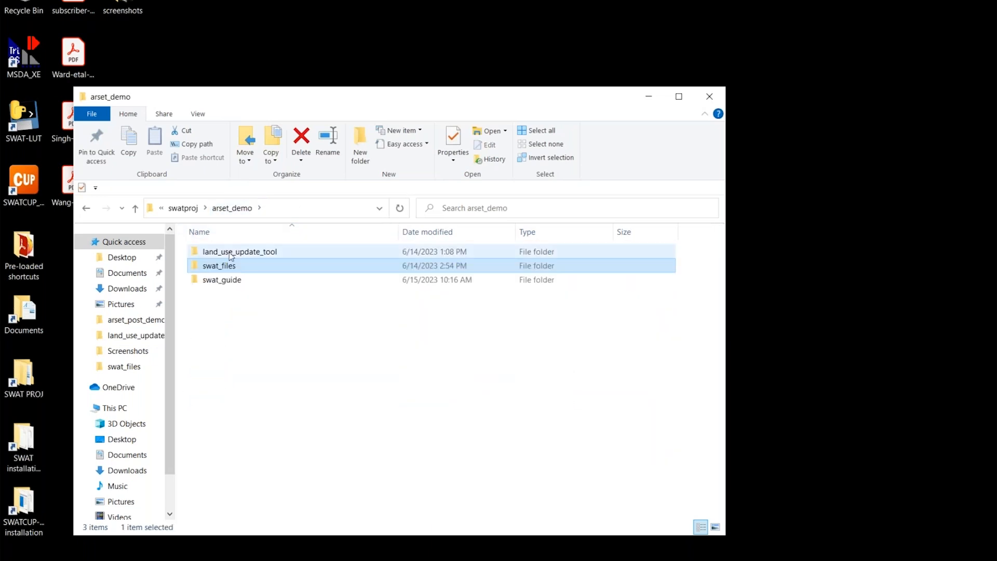
{"action": "left_click", "coordinate": [186, 208]}
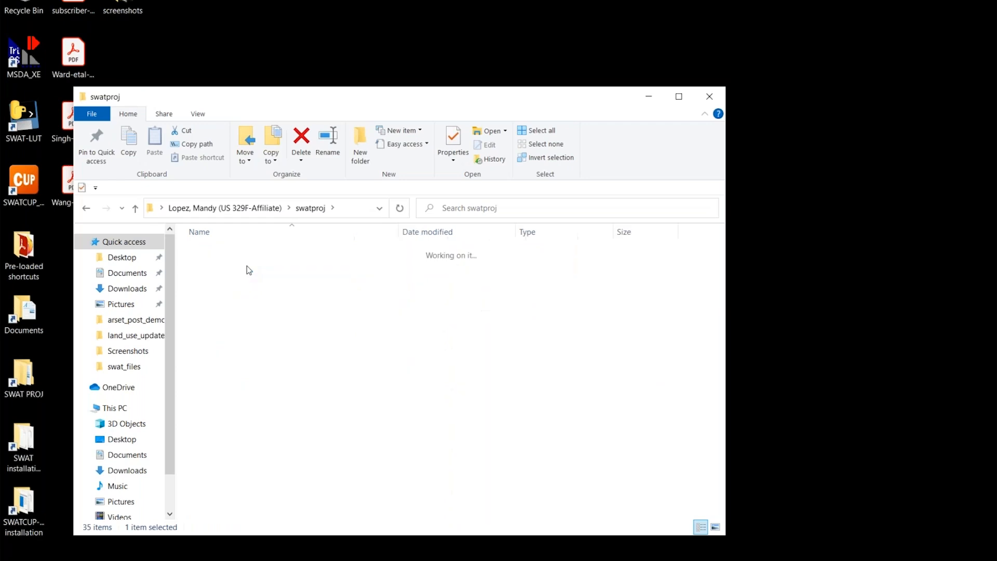
{"action": "left_click_drag", "start_coordinate": [483, 88], "coordinate": [478, 0]}
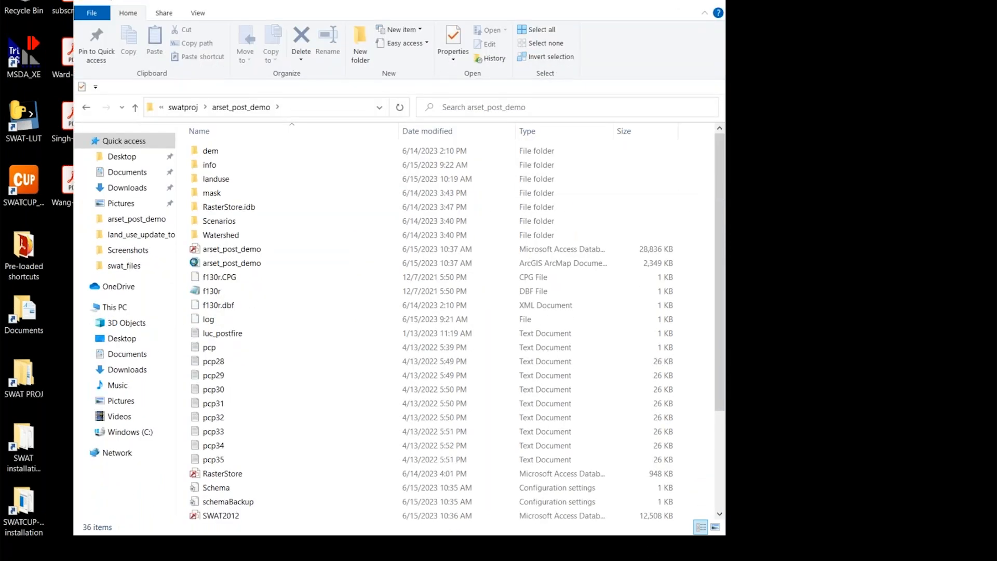
Place the Word guide beside the folder window and review which project database step 17 says to modify
{"action": "key", "text": "alt+Tab"}
{"action": "scroll", "coordinate": [709, 304], "scroll_direction": "down", "scroll_amount": 3}
{"action": "scroll", "coordinate": [709, 304], "scroll_direction": "down", "scroll_amount": 1}
{"action": "left_click_drag", "start_coordinate": [655, 0], "coordinate": [462, 3]}
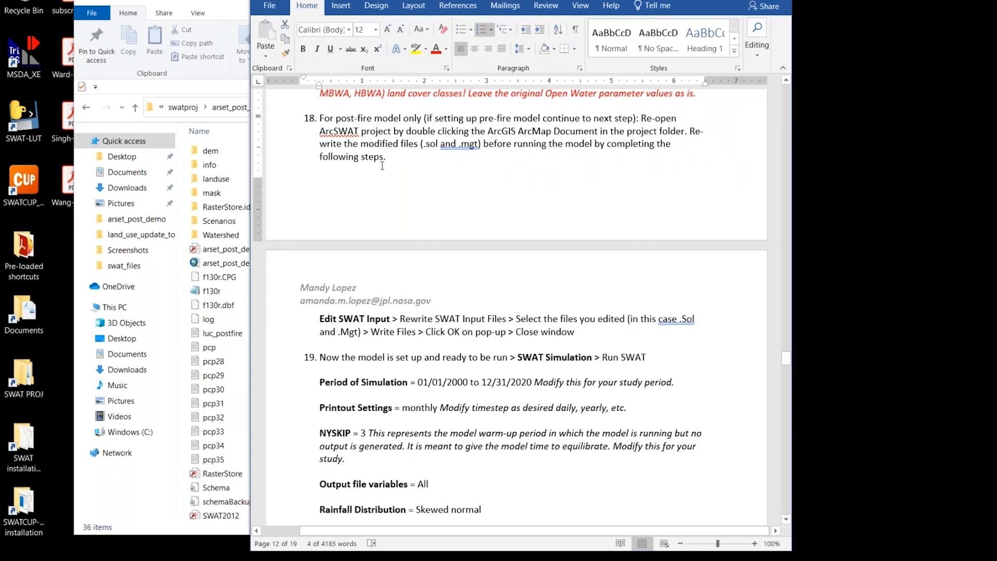
{"action": "scroll", "coordinate": [410, 174], "scroll_direction": "up", "scroll_amount": 7}
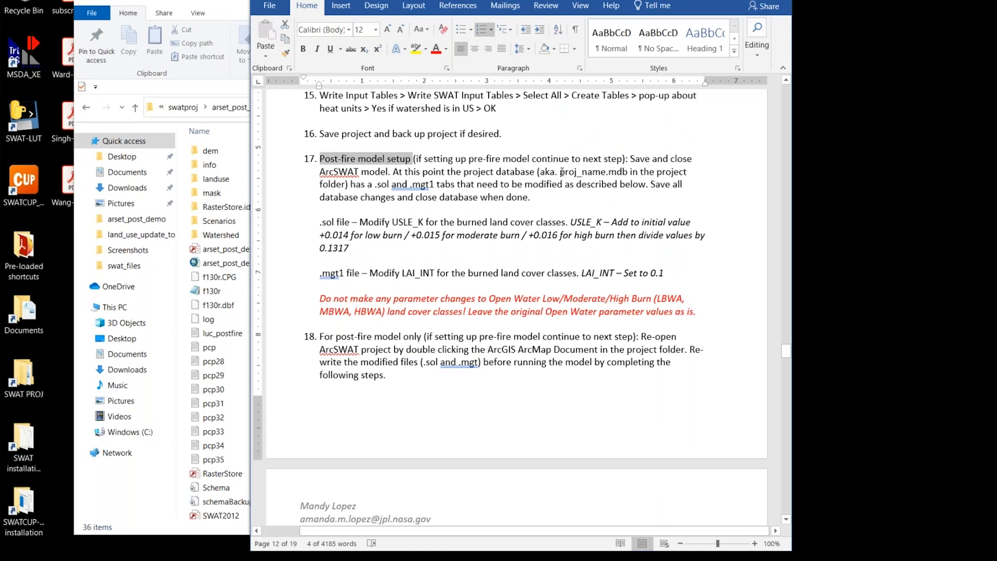
Return to the arset_post_demo folder in File Explorer and look through its files for the project database
{"action": "left_click", "coordinate": [228, 8]}
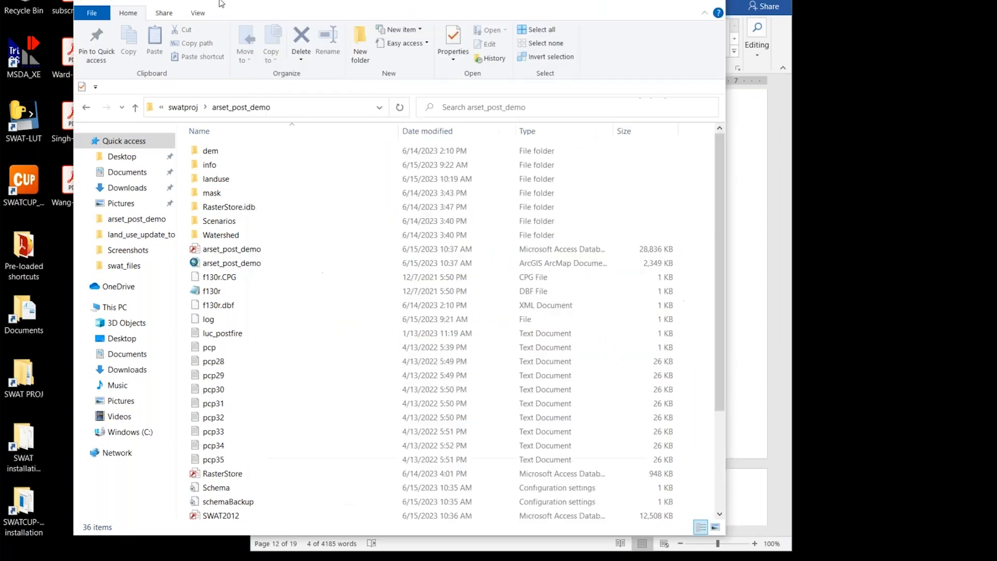
{"action": "scroll", "coordinate": [297, 394], "scroll_direction": "down", "scroll_amount": 3}
{"action": "scroll", "coordinate": [295, 387], "scroll_direction": "down", "scroll_amount": 1}
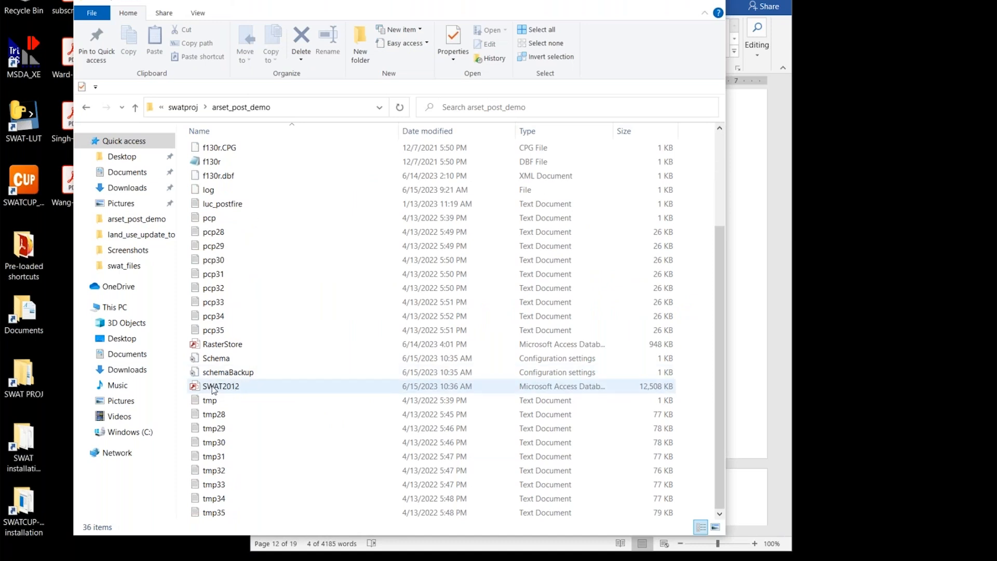
Open the arset_post_demo Access database from the arset_post_demo project folder and enable its active content
{"action": "left_click", "coordinate": [213, 388]}
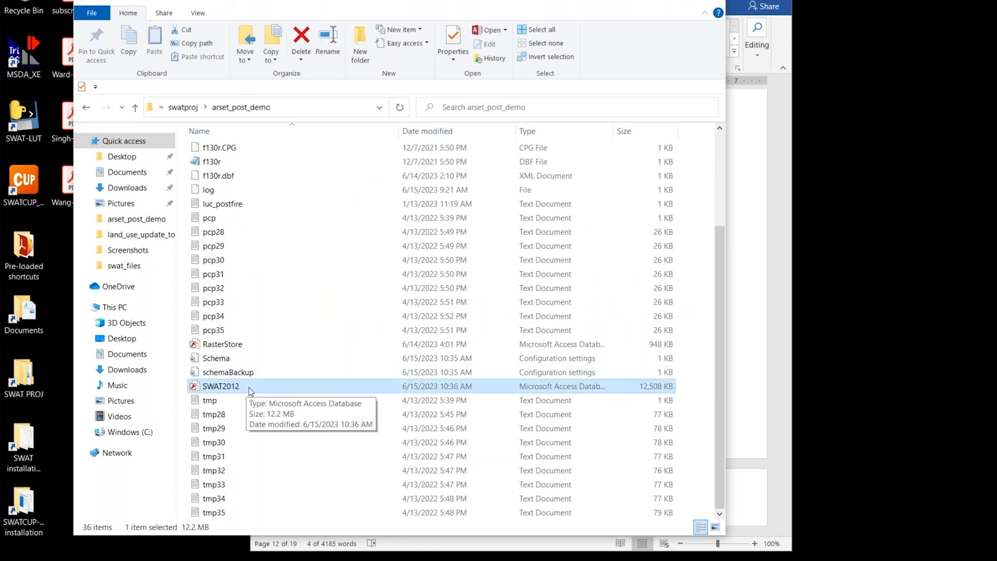
{"action": "scroll", "coordinate": [366, 338], "scroll_direction": "up", "scroll_amount": 2}
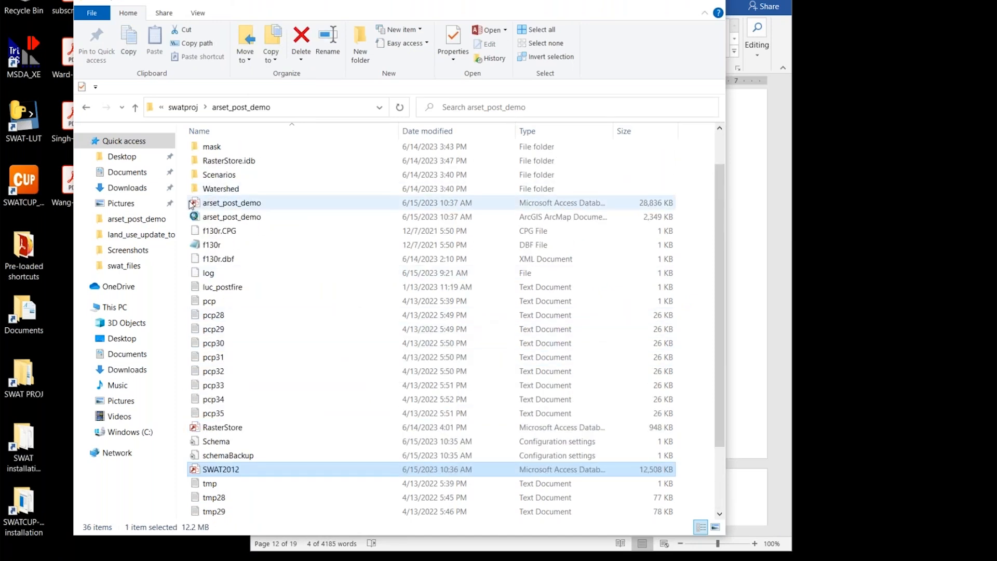
{"action": "left_click", "coordinate": [227, 205]}
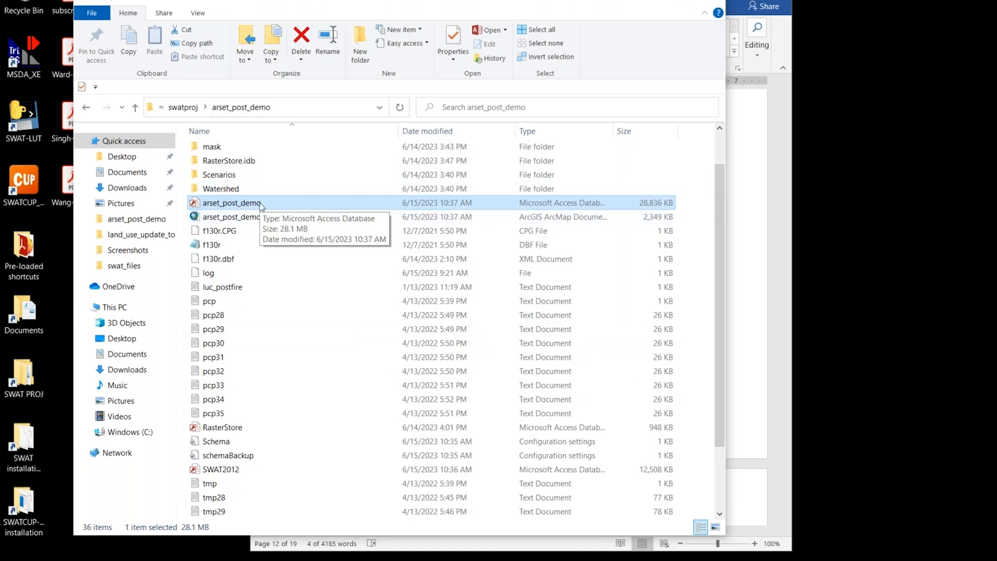
{"action": "double_click", "coordinate": [206, 203]}
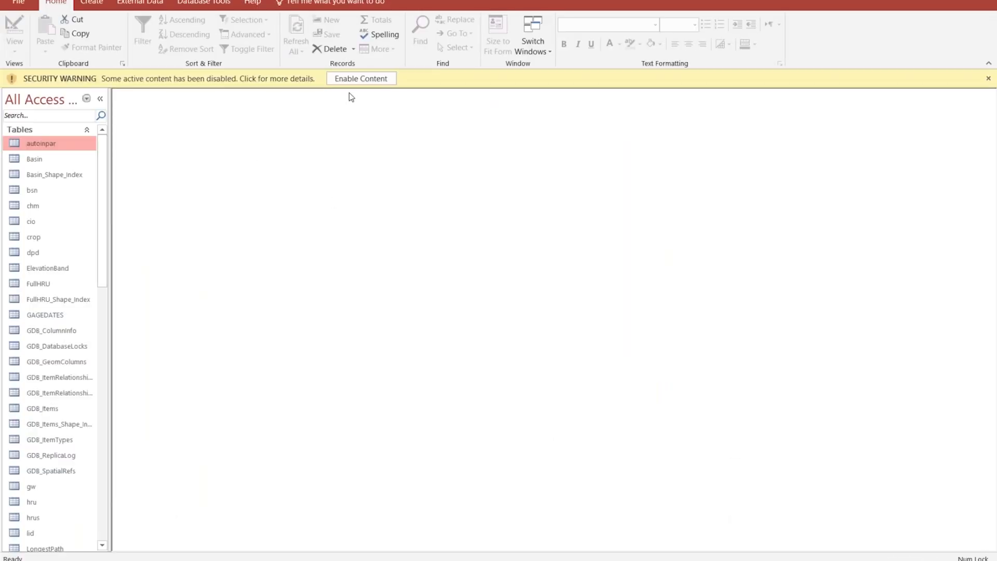
{"action": "left_click", "coordinate": [359, 79]}
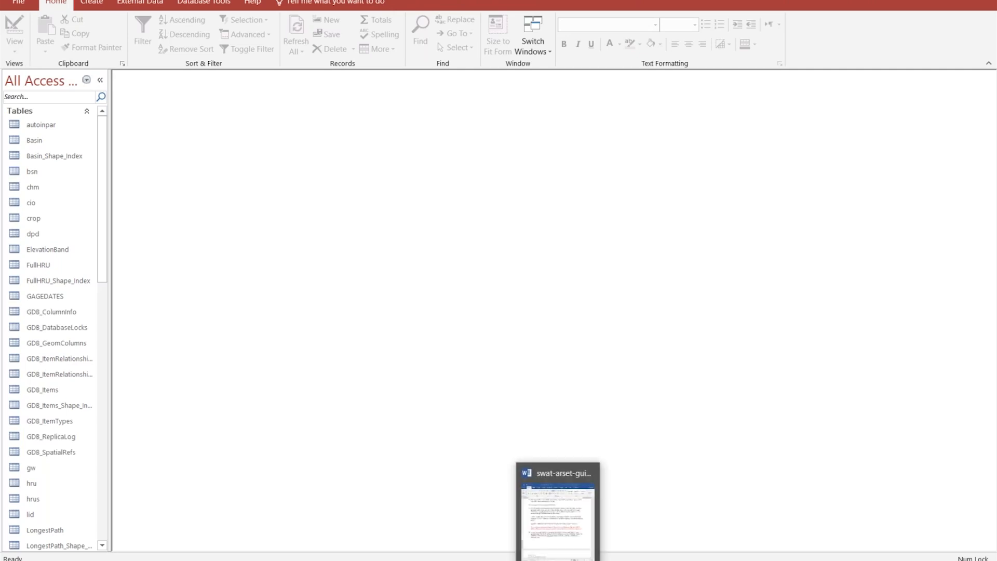
Switch to the Word guide and examine step 17's instructions for modifying the .sol and .mgt1 tables
{"action": "left_click", "coordinate": [558, 558]}
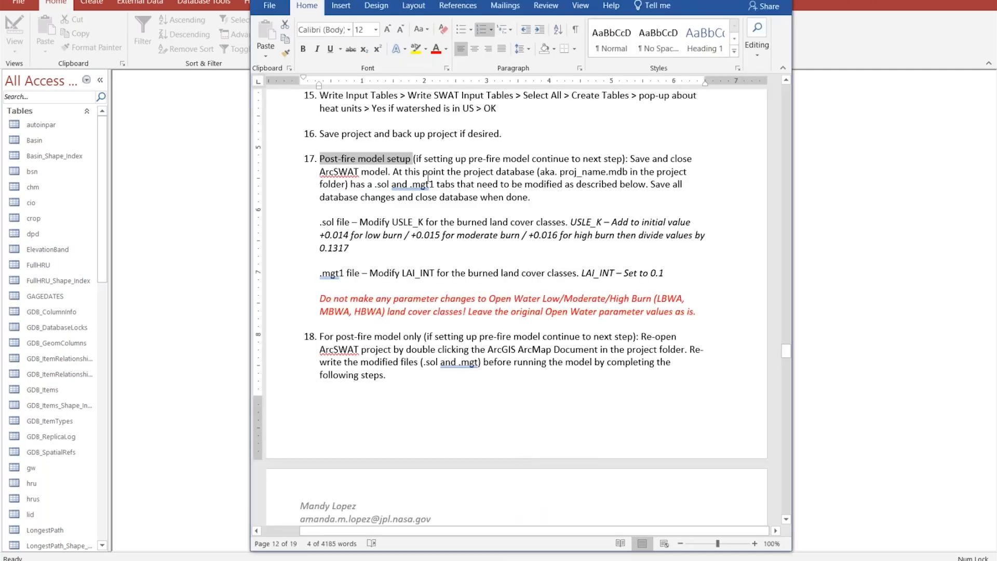
{"action": "left_click_drag", "start_coordinate": [375, 186], "coordinate": [423, 184]}
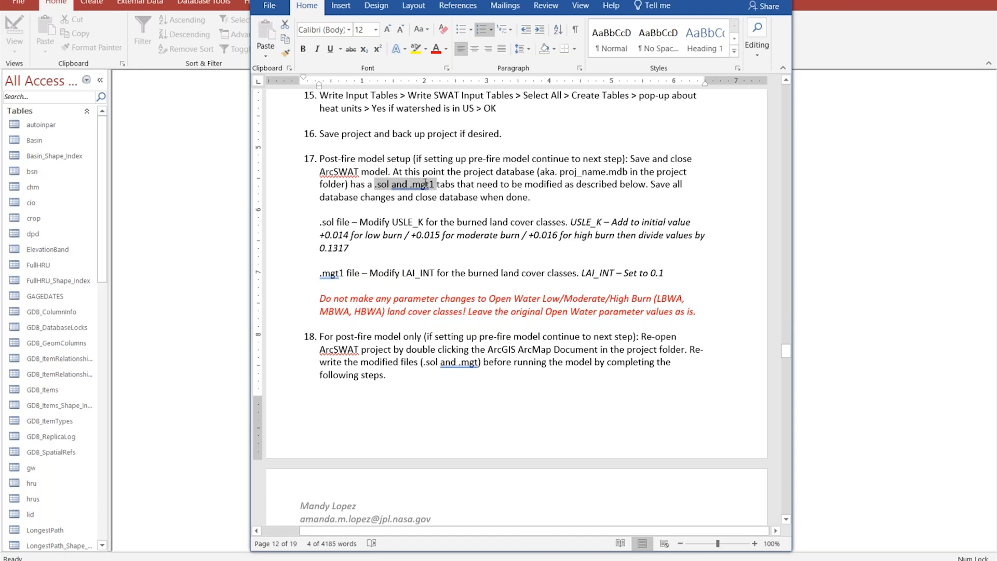
{"action": "left_click_drag", "start_coordinate": [434, 183], "coordinate": [437, 184]}
{"action": "left_click_drag", "start_coordinate": [321, 227], "coordinate": [670, 274]}
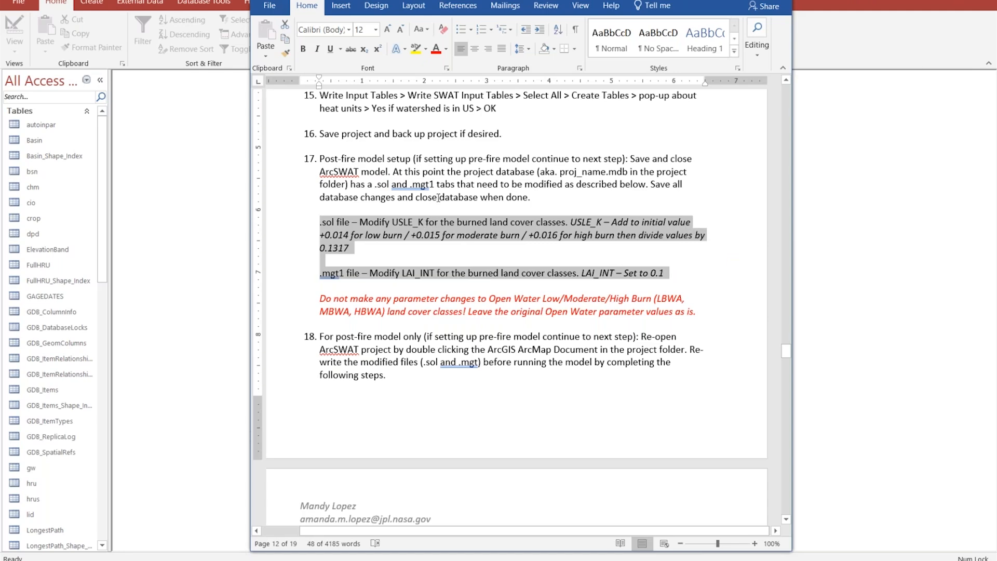
Switch to the Excel workbook and examine the USLE_K1 column on the usle_k sol database sheet
{"action": "left_click", "coordinate": [519, 560]}
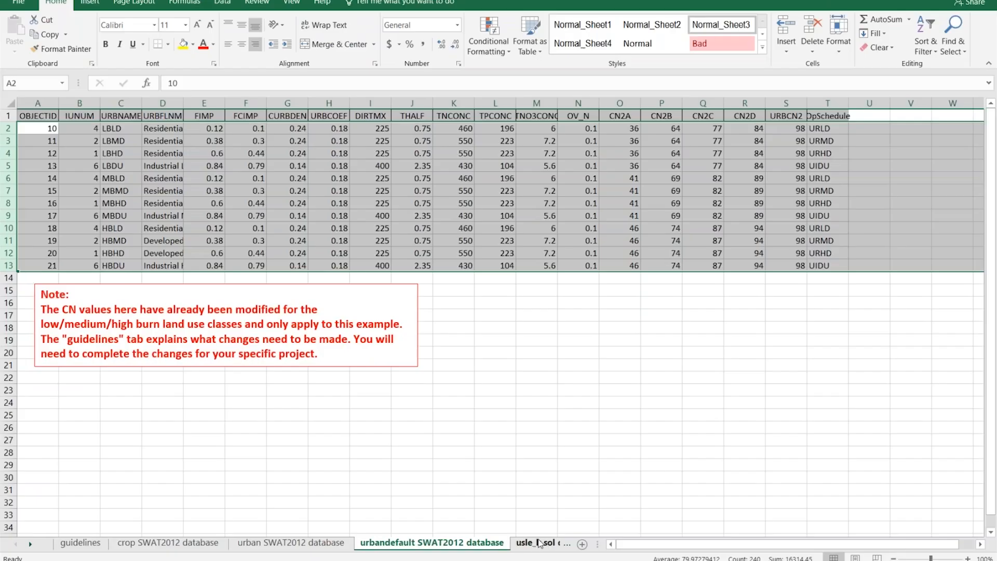
{"action": "left_click", "coordinate": [539, 543]}
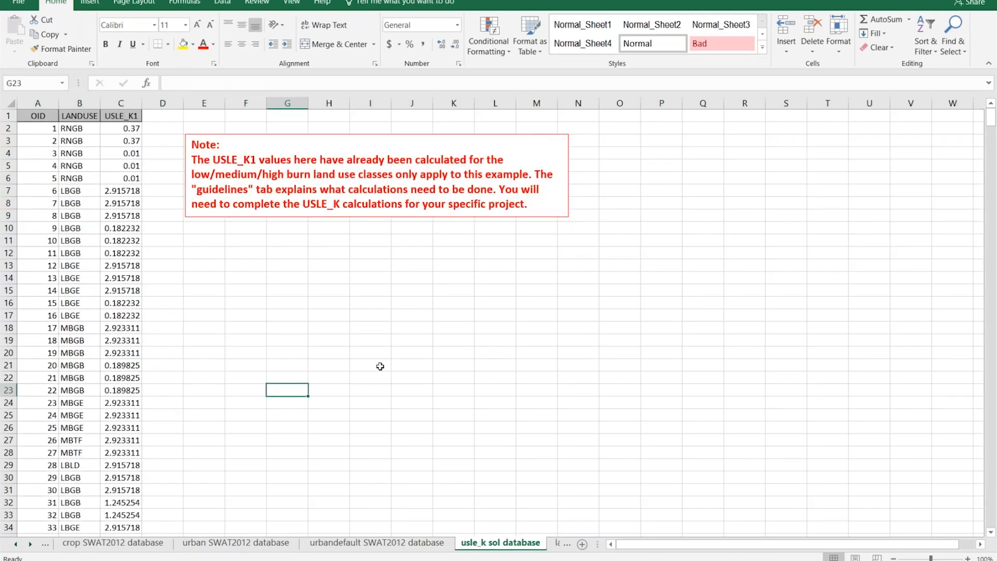
{"action": "left_click", "coordinate": [132, 103]}
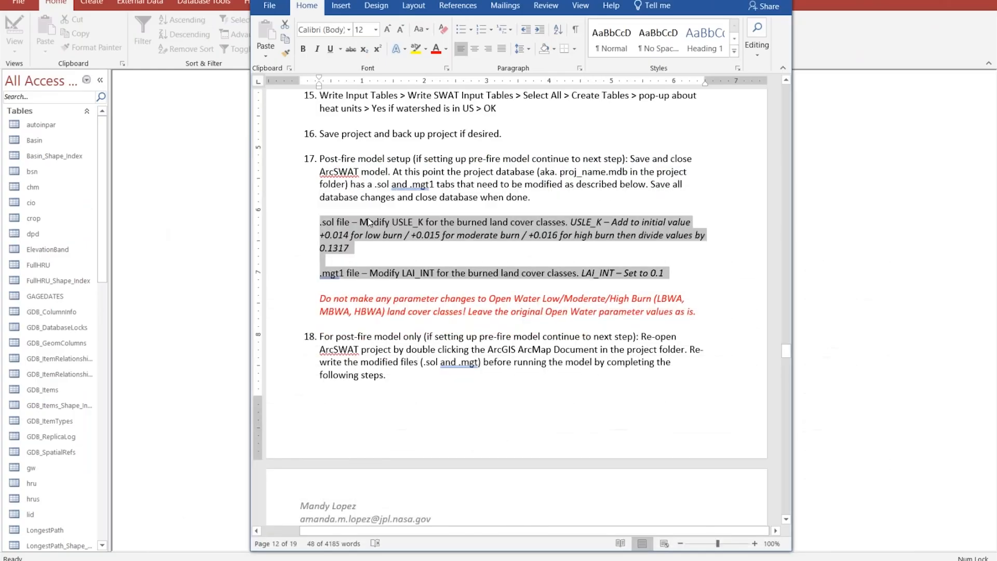
Return to the Word guide and review the USLE_K change for the .sol file and the LAI_INT change for the .mgt1 file
{"action": "left_click", "coordinate": [323, 225]}
{"action": "left_click_drag", "start_coordinate": [361, 224], "coordinate": [423, 221]}
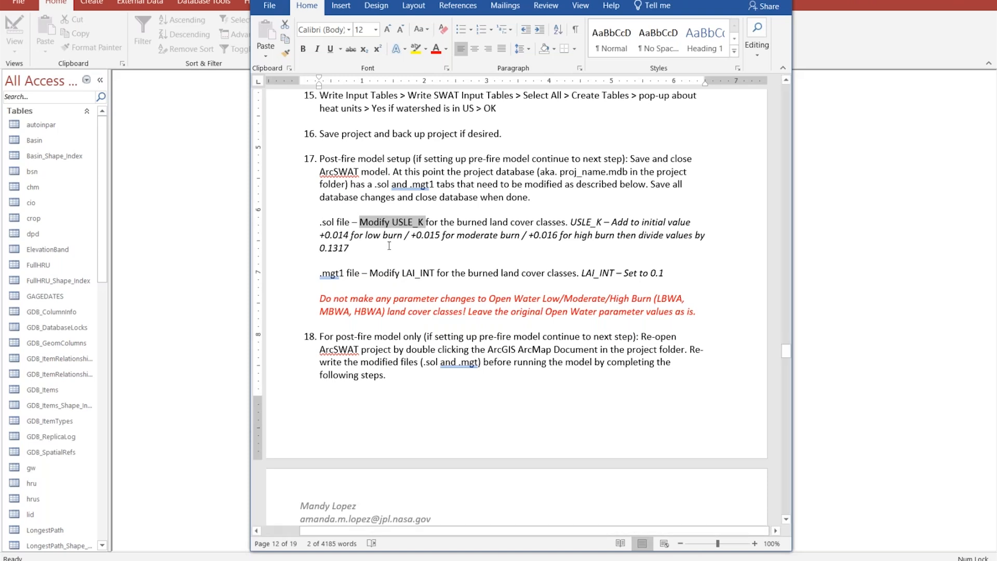
{"action": "left_click_drag", "start_coordinate": [402, 272], "coordinate": [435, 272]}
{"action": "left_click_drag", "start_coordinate": [319, 274], "coordinate": [362, 274]}
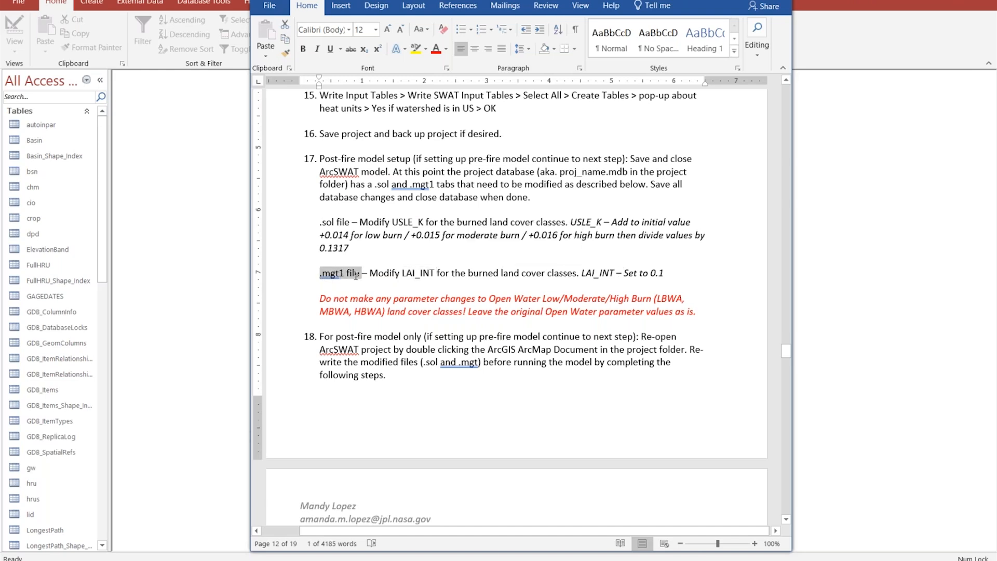
{"action": "left_click", "coordinate": [689, 273]}
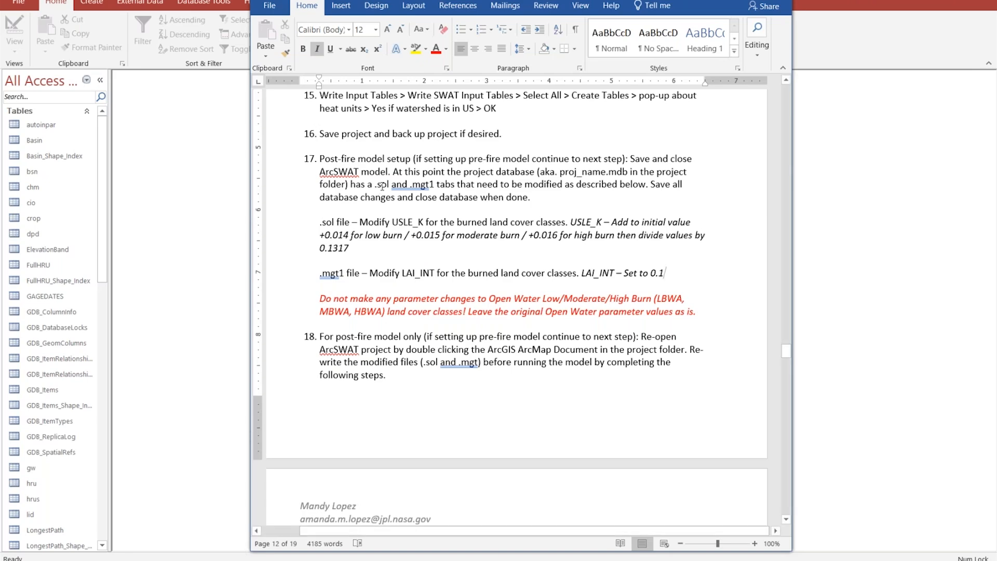
{"action": "left_click_drag", "start_coordinate": [387, 184], "coordinate": [375, 184]}
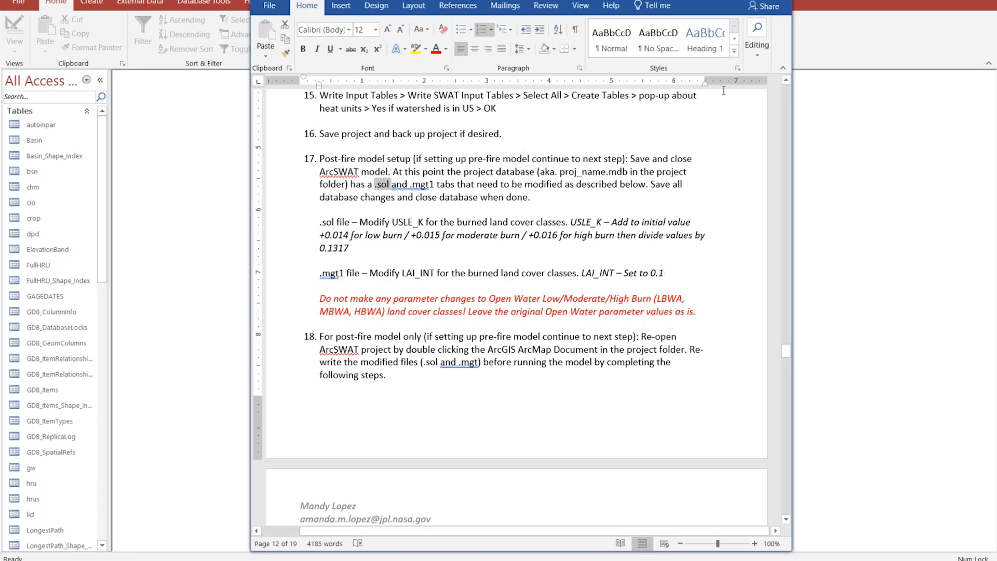
Return to the Access database, open the sol table, and move its window up to fit the workspace
{"action": "left_click", "coordinate": [717, 1]}
{"action": "scroll", "coordinate": [68, 452], "scroll_direction": "down", "scroll_amount": 5}
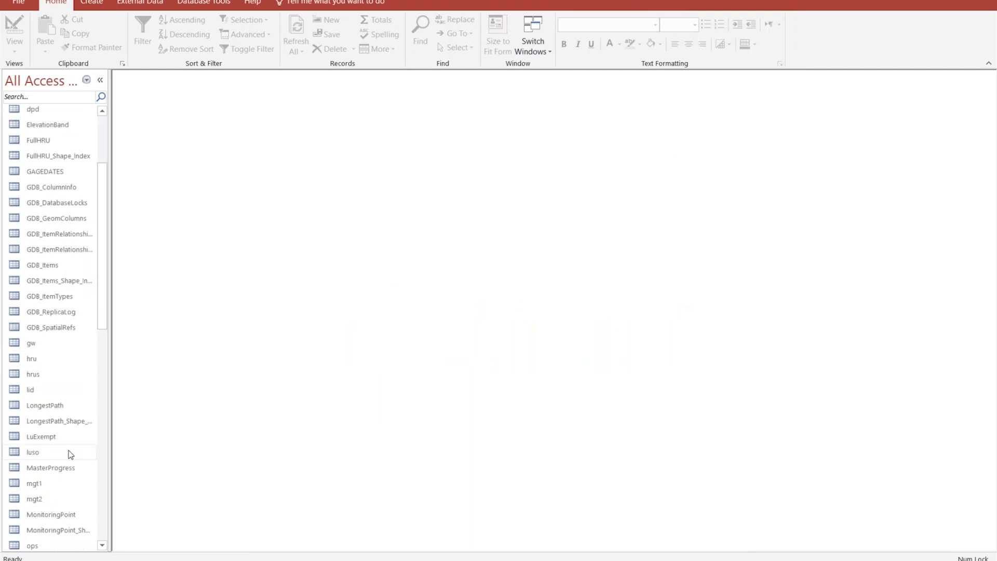
{"action": "scroll", "coordinate": [41, 509], "scroll_direction": "down", "scroll_amount": 4}
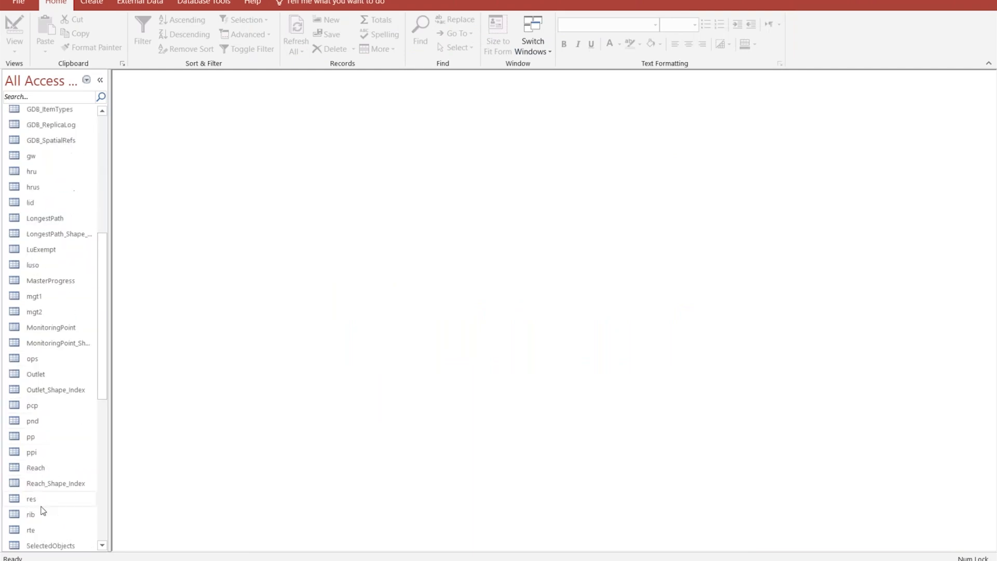
{"action": "scroll", "coordinate": [45, 510], "scroll_direction": "down", "scroll_amount": 1}
{"action": "double_click", "coordinate": [31, 483]}
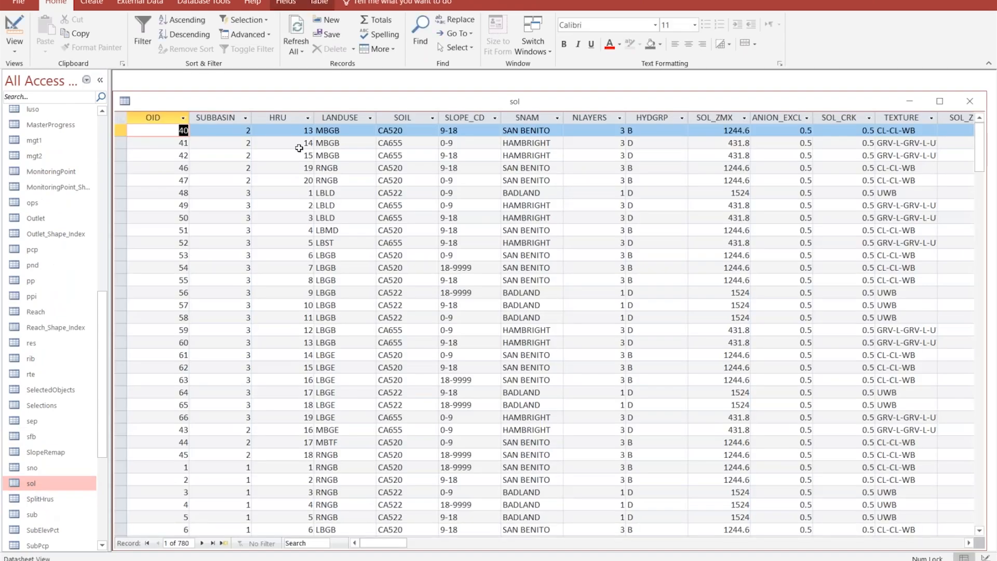
{"action": "left_click_drag", "start_coordinate": [333, 97], "coordinate": [336, 80]}
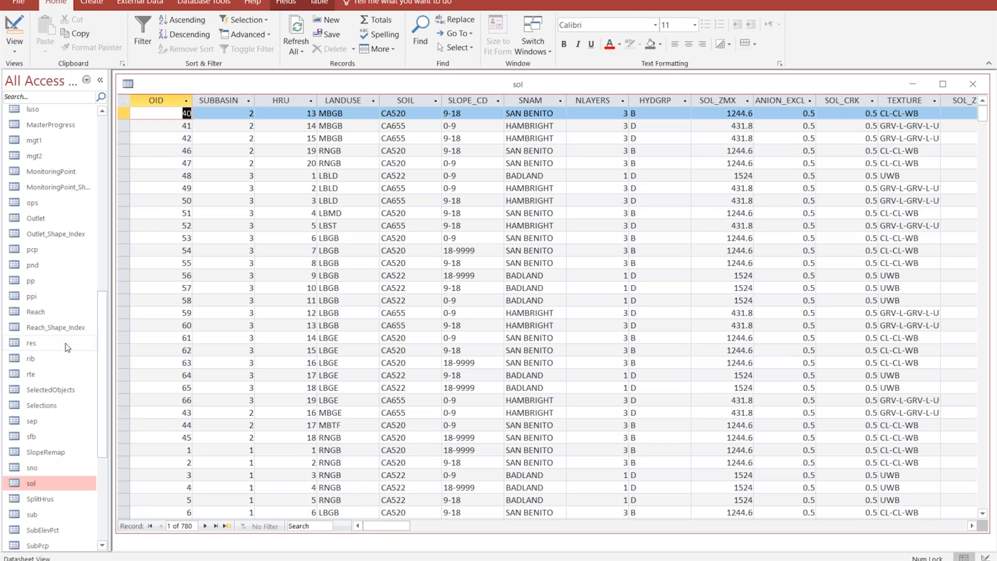
Sort the sol table by OID from smallest to largest and select its USLE_K1 column
{"action": "left_click", "coordinate": [186, 101]}
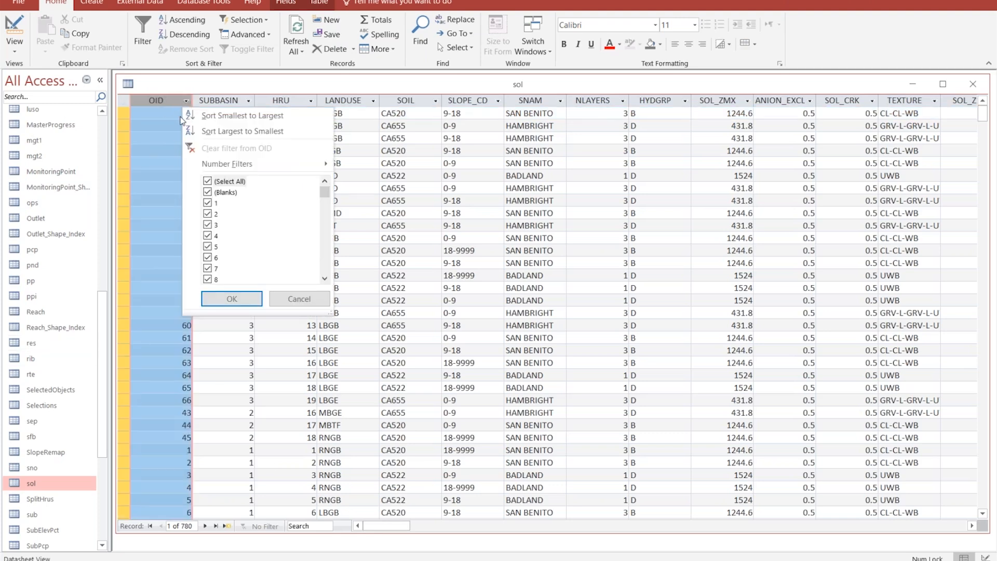
{"action": "left_click", "coordinate": [240, 117]}
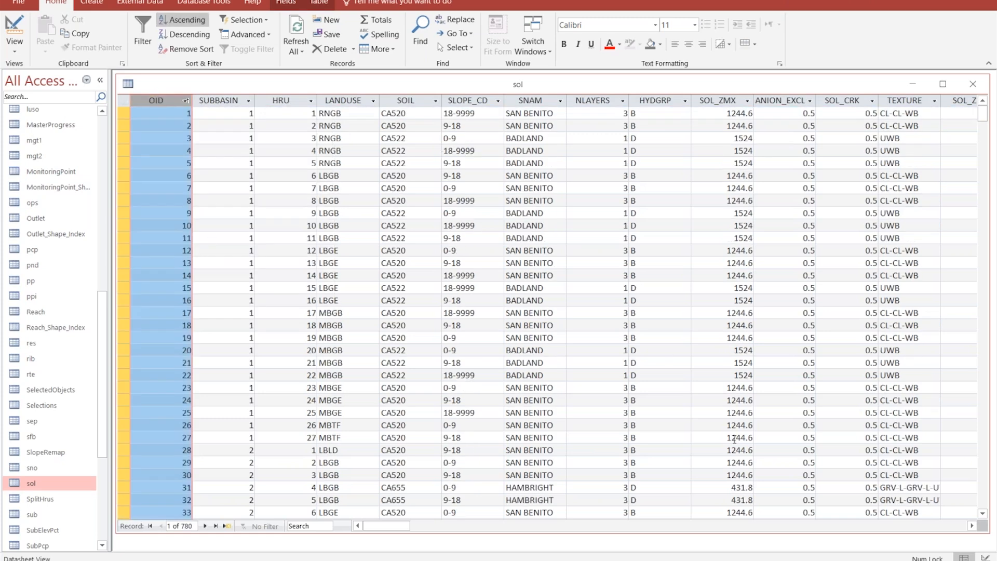
{"action": "left_click_drag", "start_coordinate": [372, 524], "coordinate": [424, 522]}
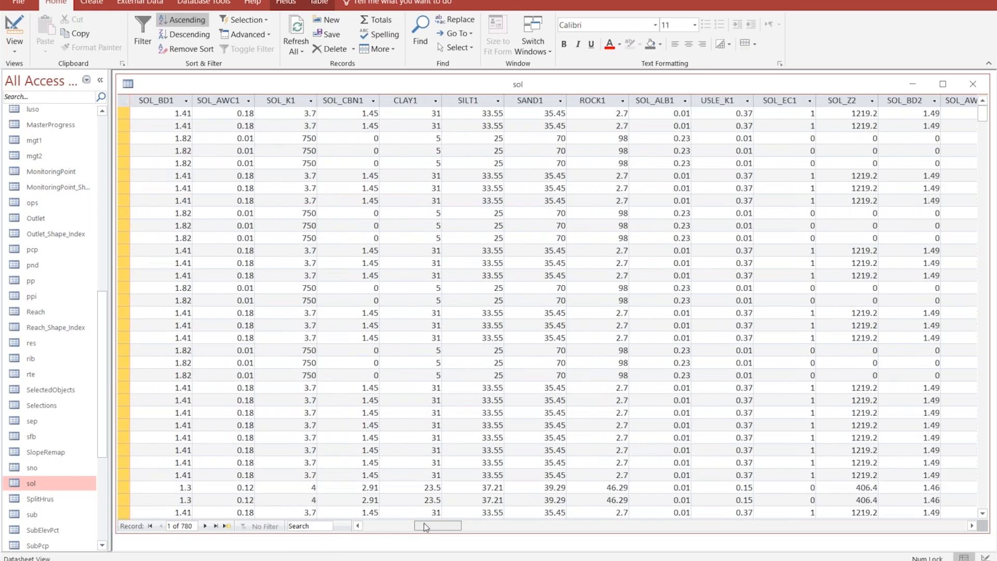
{"action": "left_click", "coordinate": [712, 101]}
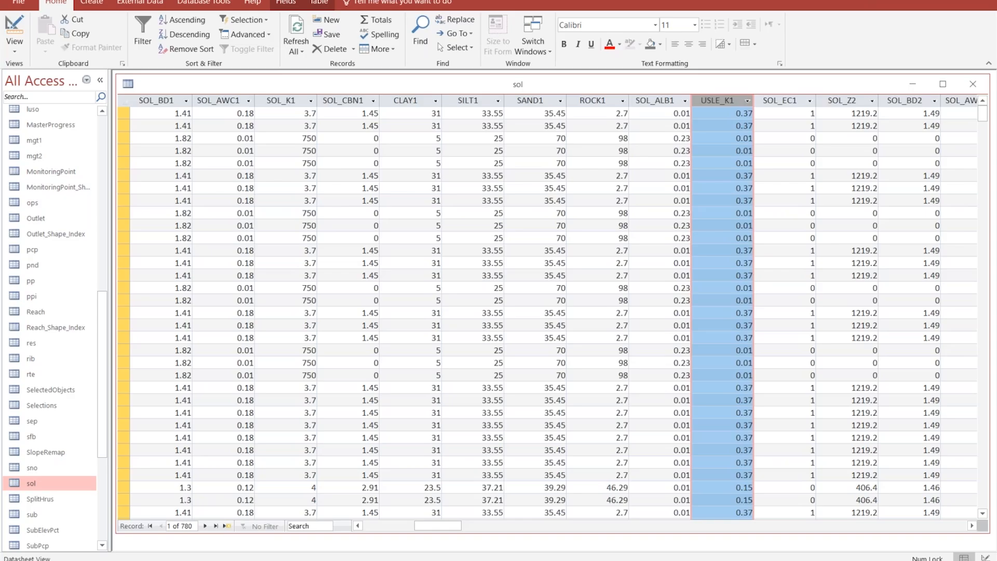
Switch to the Excel workbook and copy the entire USLE_K1 column from the usle_k sol database sheet
{"action": "key", "text": "alt+Tab"}
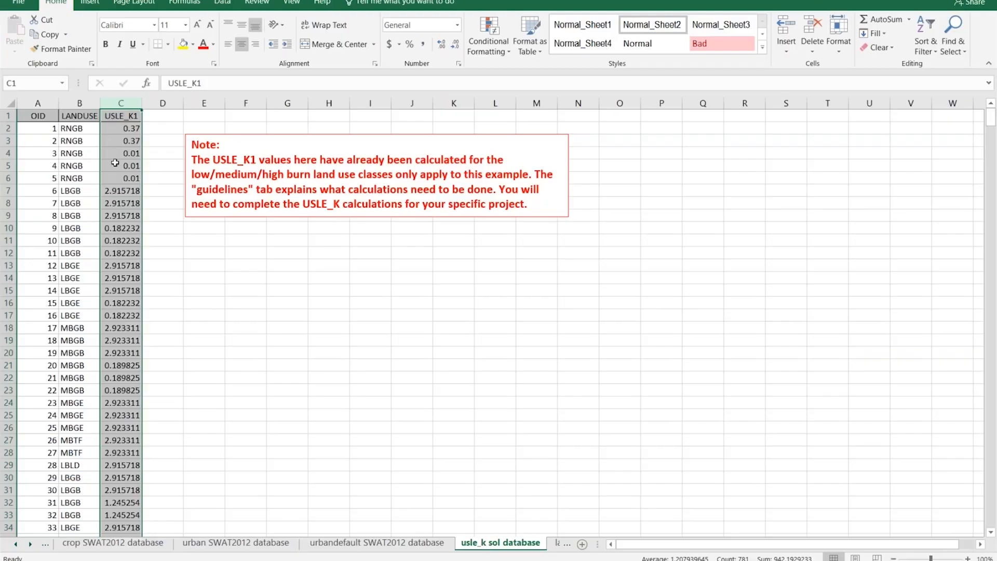
{"action": "left_click", "coordinate": [29, 118]}
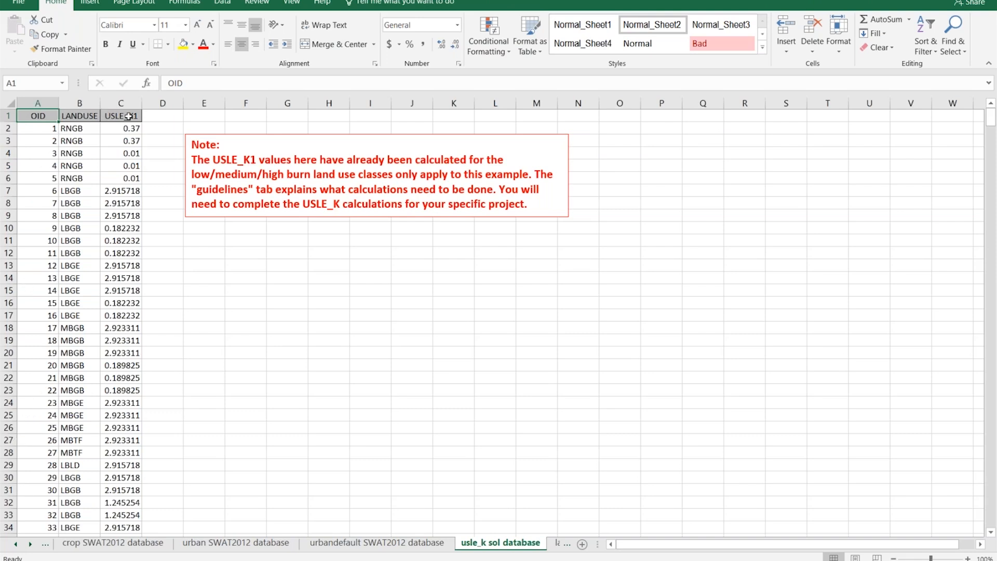
{"action": "left_click", "coordinate": [131, 116]}
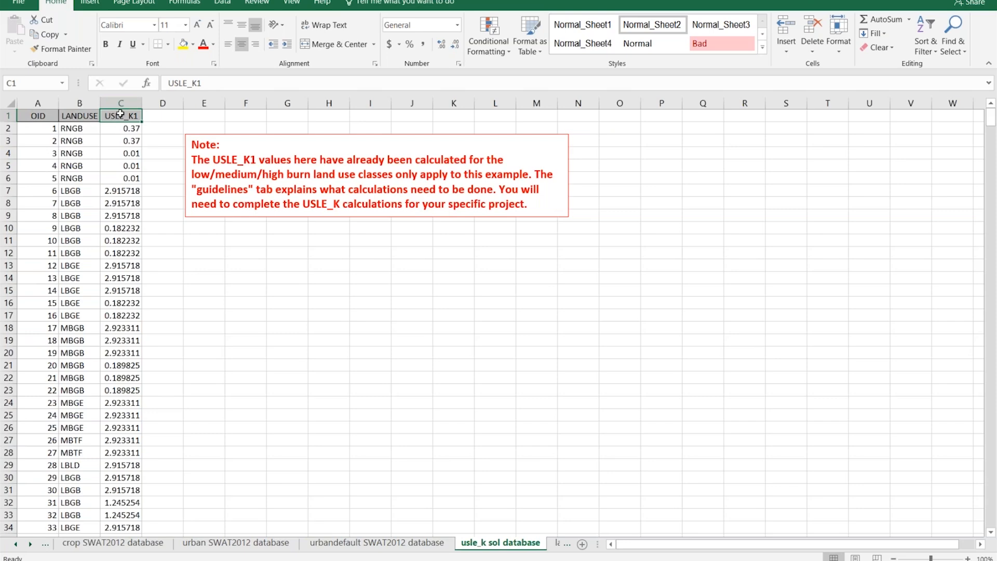
{"action": "left_click_drag", "start_coordinate": [121, 114], "coordinate": [120, 395]}
{"action": "scroll", "coordinate": [122, 491], "scroll_direction": "down", "scroll_amount": 4}
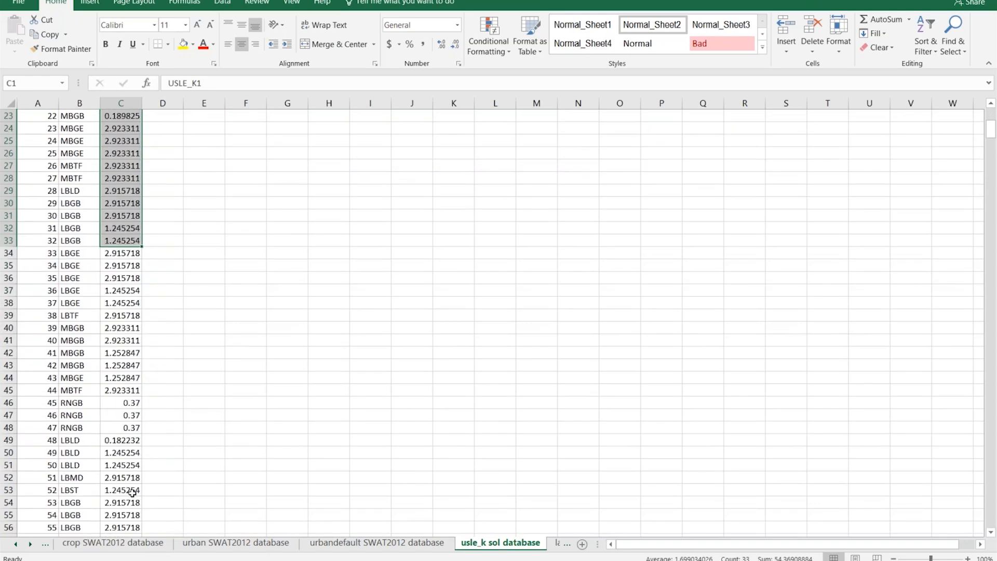
{"action": "scroll", "coordinate": [126, 490], "scroll_direction": "up", "scroll_amount": 7}
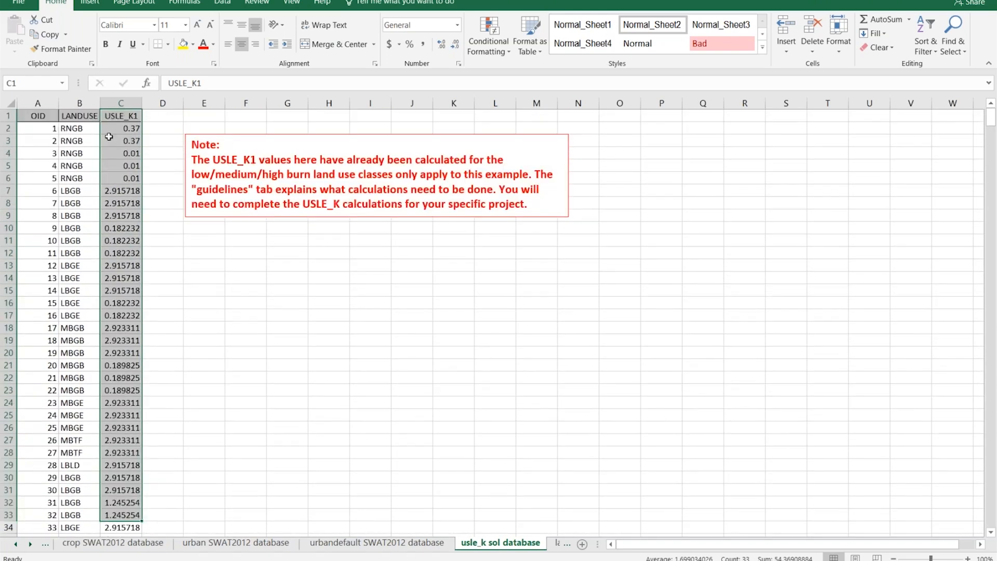
{"action": "left_click", "coordinate": [121, 103]}
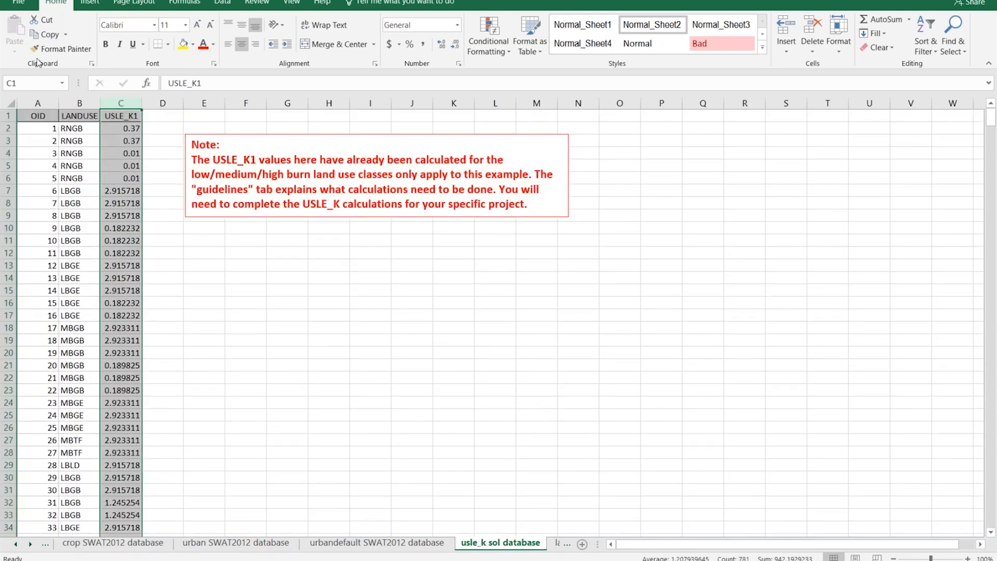
{"action": "left_click", "coordinate": [45, 34]}
Switch back to Access and paste the copied values over the sol table's USLE_K1 column, accepting the record paste
{"action": "key", "text": "alt+Tab"}
{"action": "left_click", "coordinate": [655, 100]}
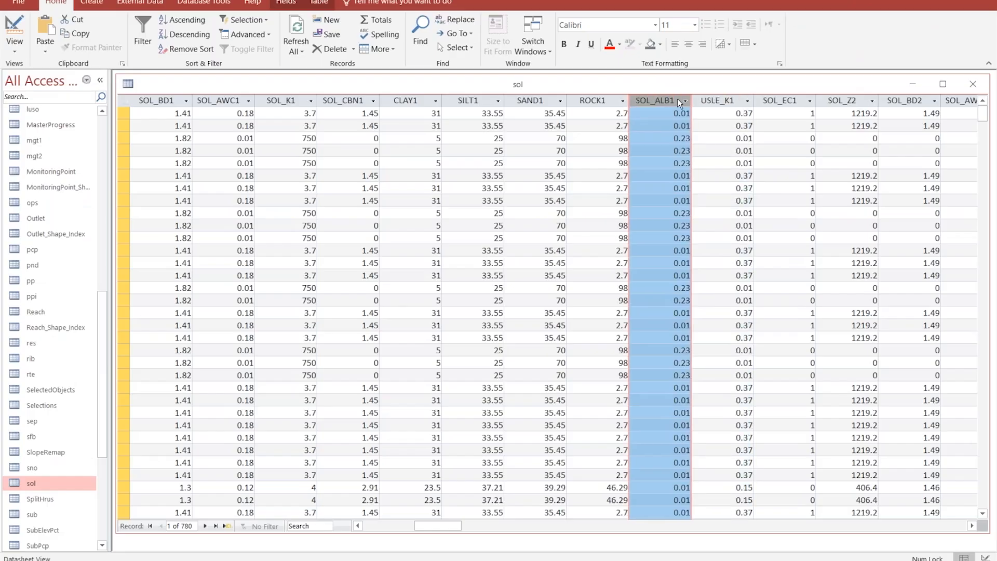
{"action": "left_click", "coordinate": [719, 100]}
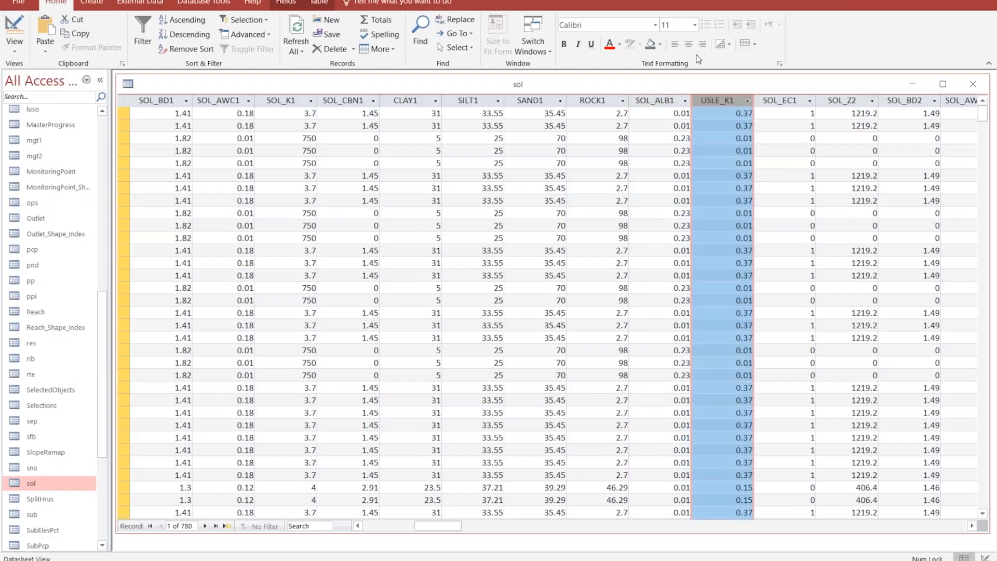
{"action": "left_click", "coordinate": [45, 33]}
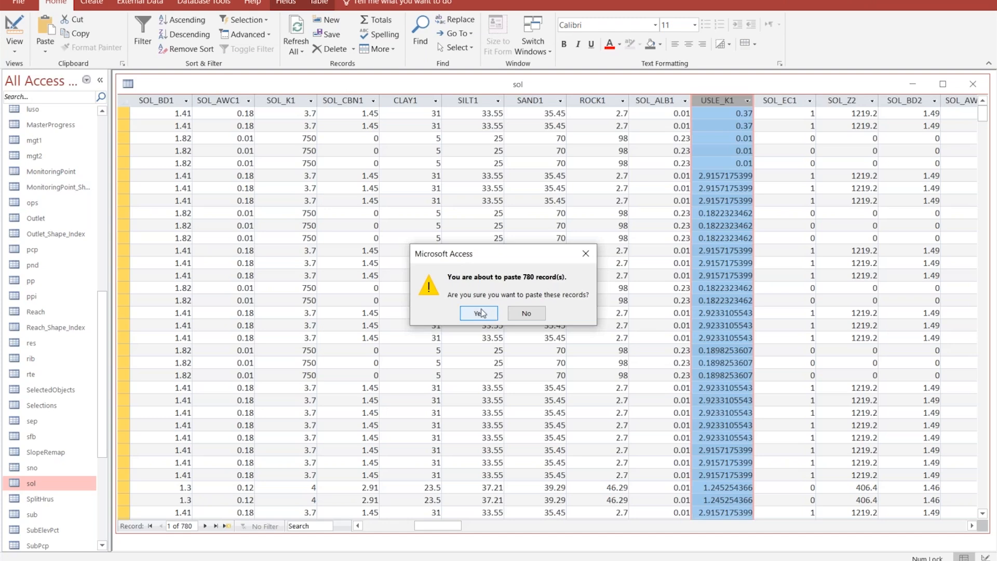
{"action": "left_click", "coordinate": [480, 313]}
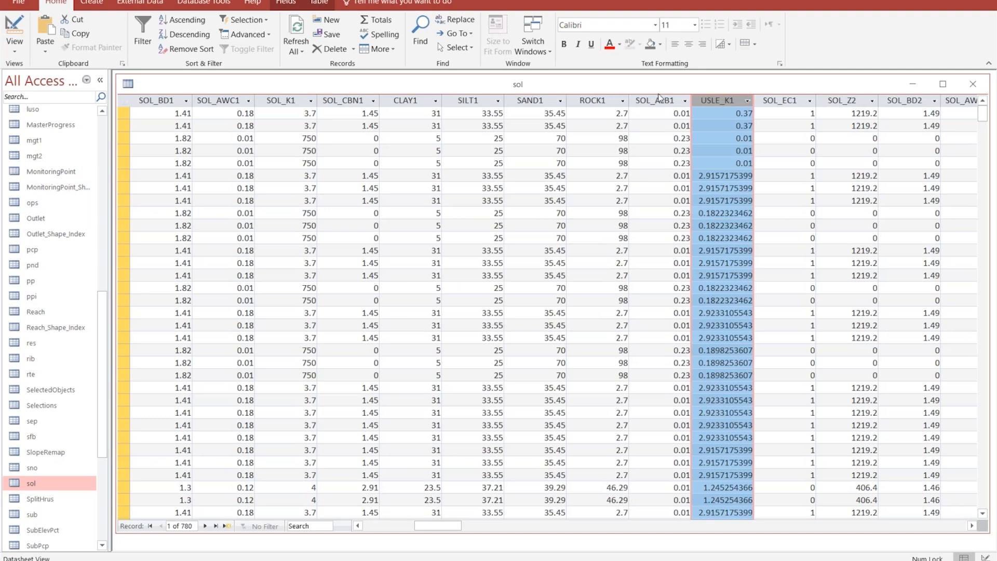
Check the burned land-use rows 6 to 16 in the sol table against their USLE_K1 values, declining any extra paste
{"action": "left_click_drag", "start_coordinate": [420, 527], "coordinate": [352, 539]}
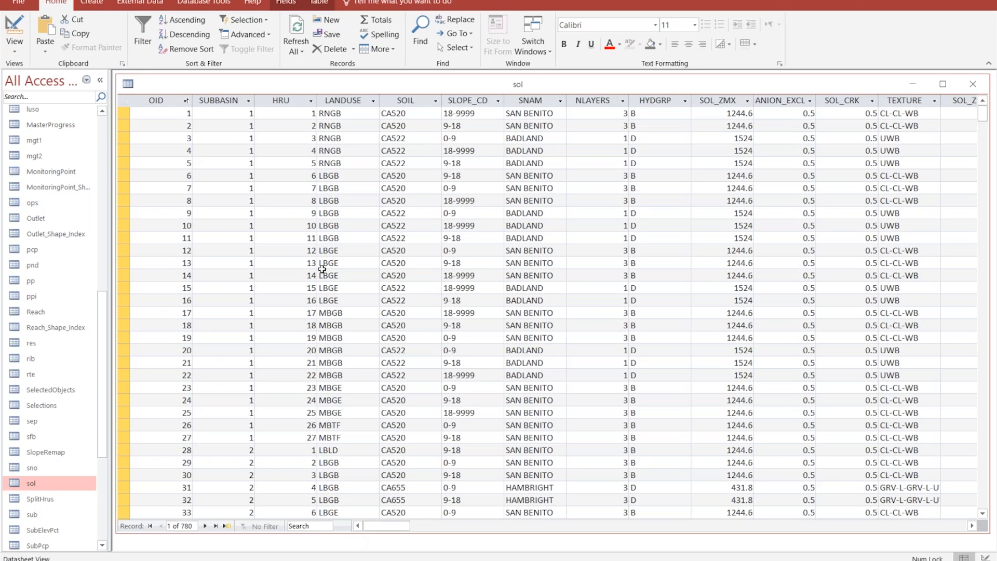
{"action": "left_click", "coordinate": [347, 99]}
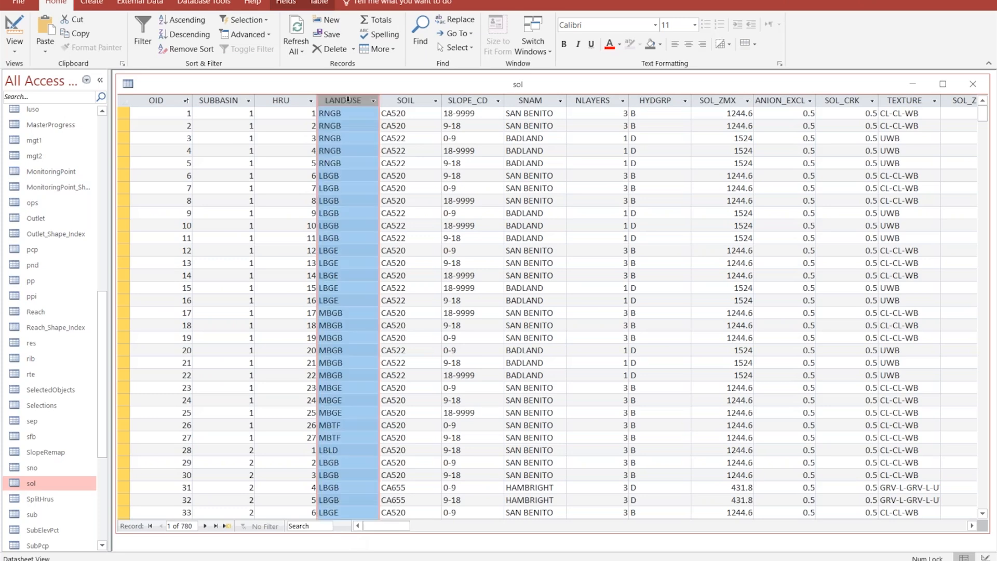
{"action": "left_click", "coordinate": [122, 177]}
{"action": "left_click_drag", "start_coordinate": [122, 178], "coordinate": [89, 295]}
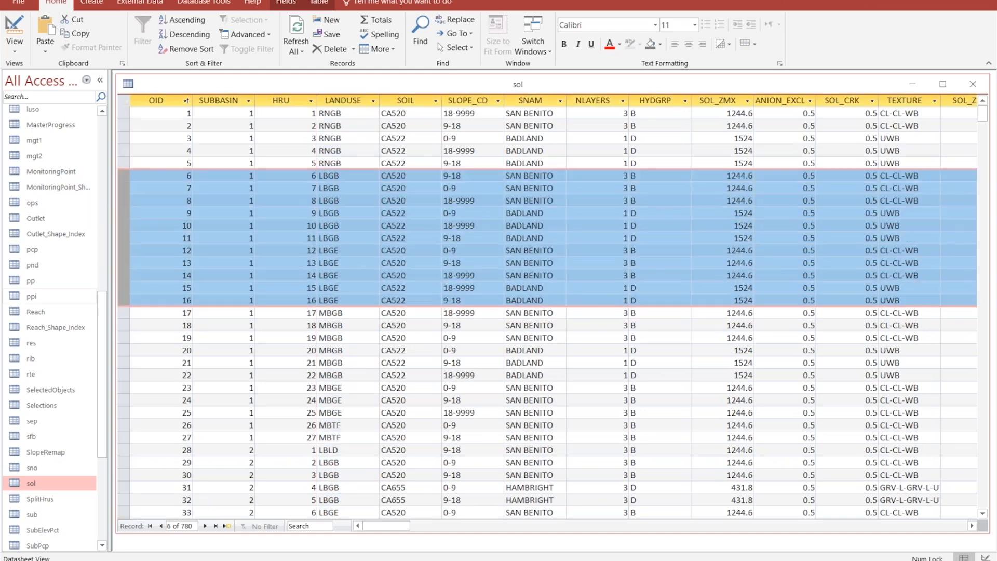
{"action": "left_click_drag", "start_coordinate": [393, 529], "coordinate": [466, 528]}
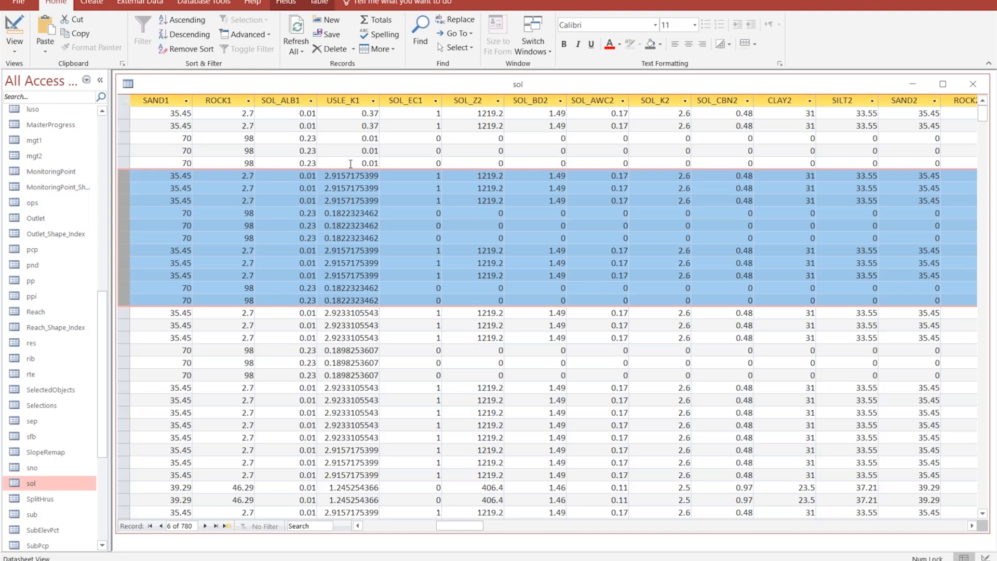
{"action": "left_click_drag", "start_coordinate": [459, 529], "coordinate": [387, 529]}
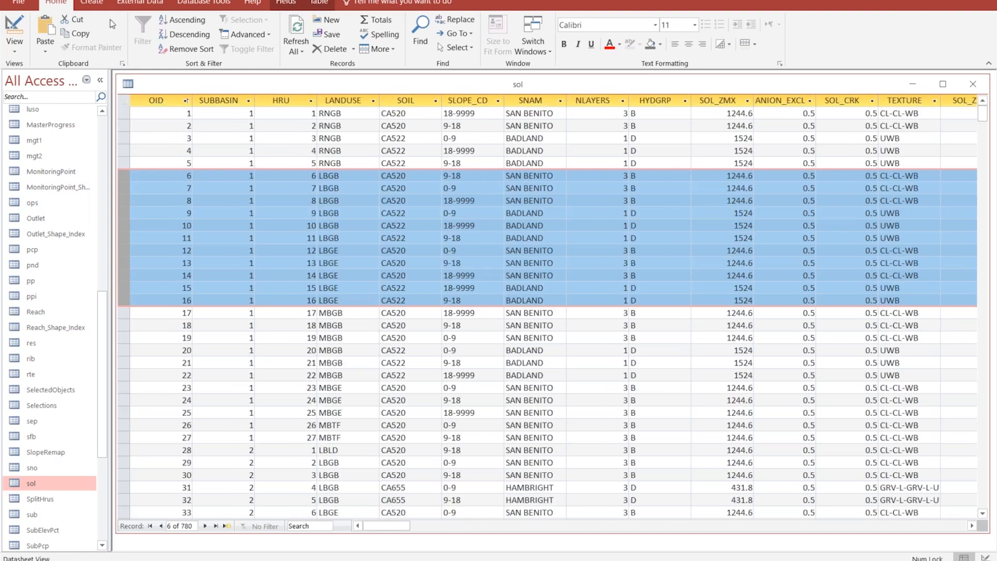
{"action": "left_click", "coordinate": [44, 30]}
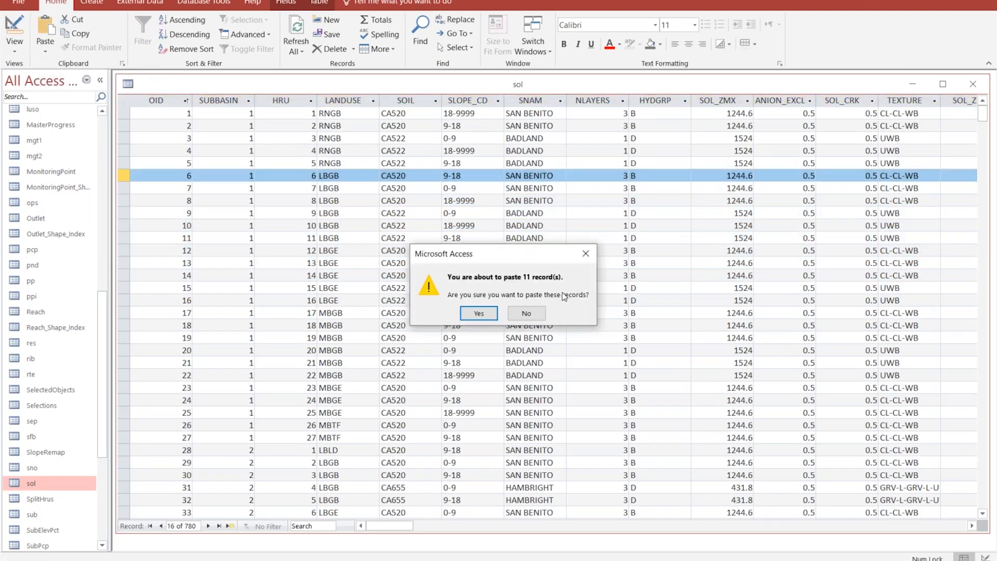
{"action": "left_click", "coordinate": [540, 316]}
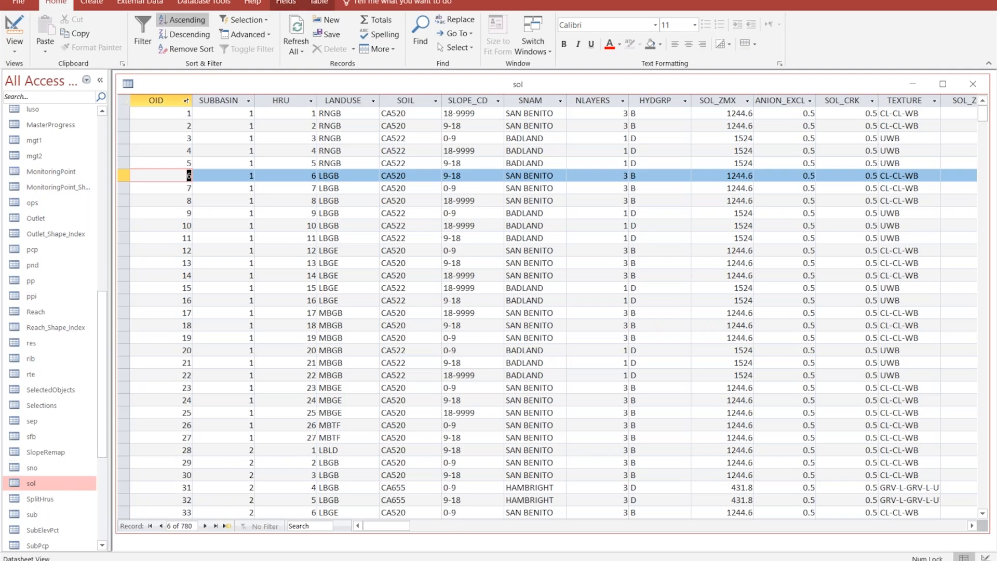
Close the sol table and open the mgt1 table with its LAI_INIT column selected
{"action": "key", "text": "alt+Tab"}
{"action": "left_click_drag", "start_coordinate": [434, 184], "coordinate": [416, 186]}
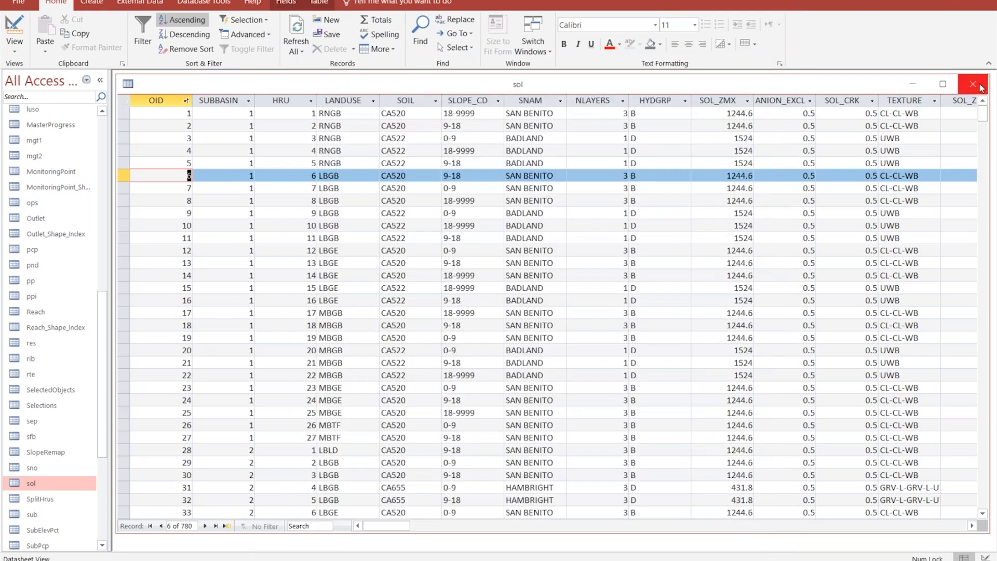
{"action": "left_click", "coordinate": [973, 84]}
{"action": "scroll", "coordinate": [67, 296], "scroll_direction": "up", "scroll_amount": 3}
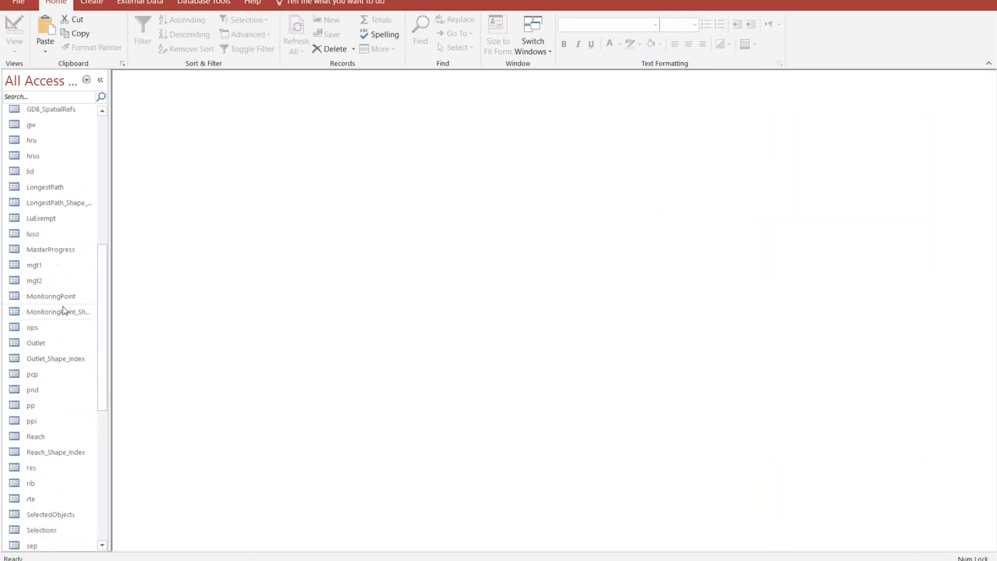
{"action": "double_click", "coordinate": [36, 265]}
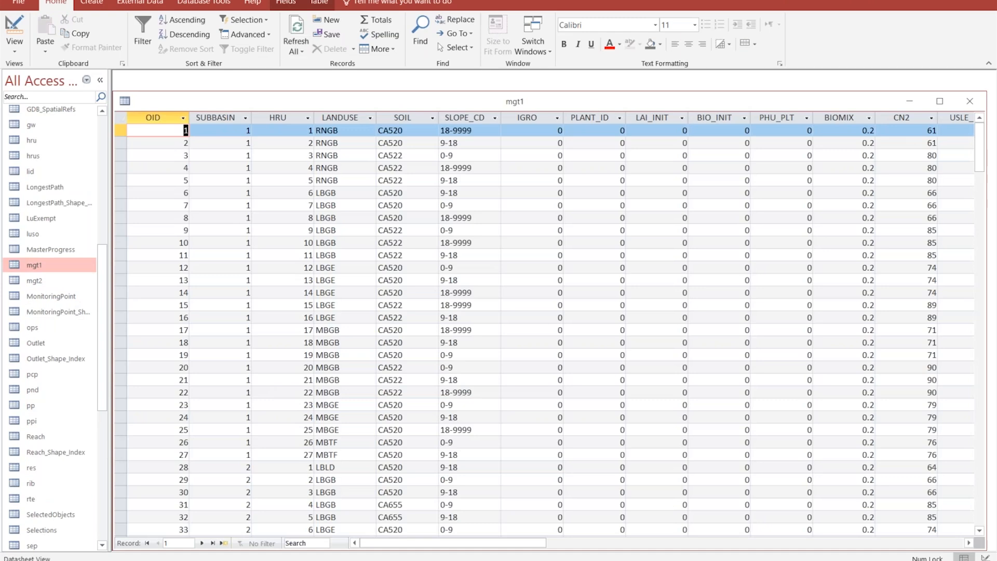
{"action": "left_click", "coordinate": [657, 118]}
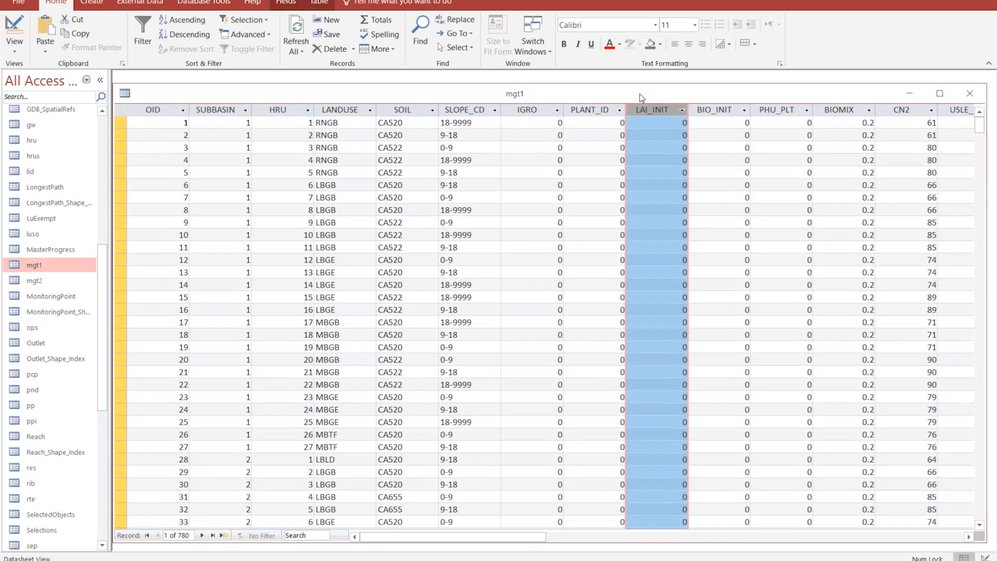
Switch to the Excel workbook and copy the entire LAI_INIT column from the lai_init mgt database sheet
{"action": "key", "text": "alt+Tab"}
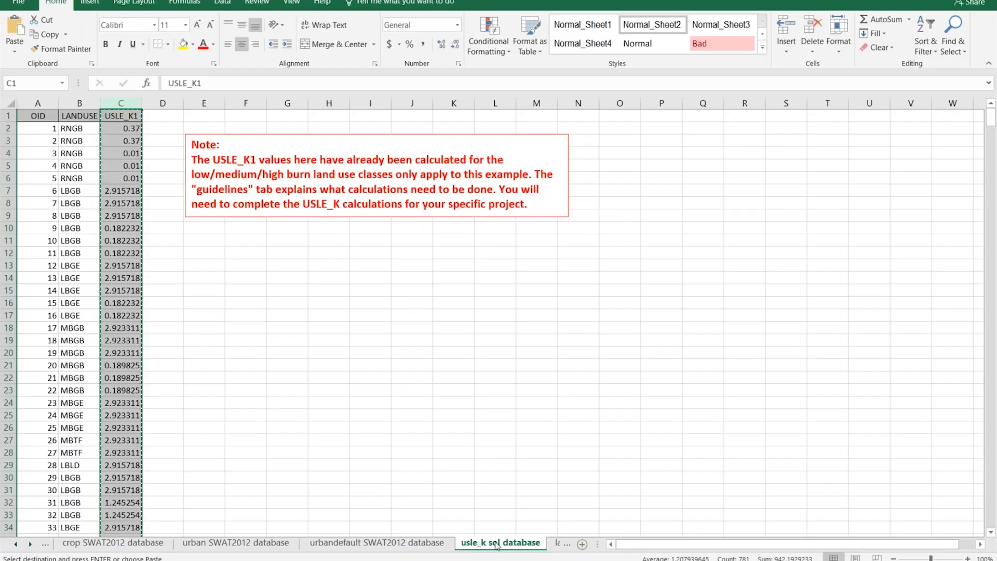
{"action": "left_click", "coordinate": [32, 544]}
{"action": "left_click", "coordinate": [31, 545]}
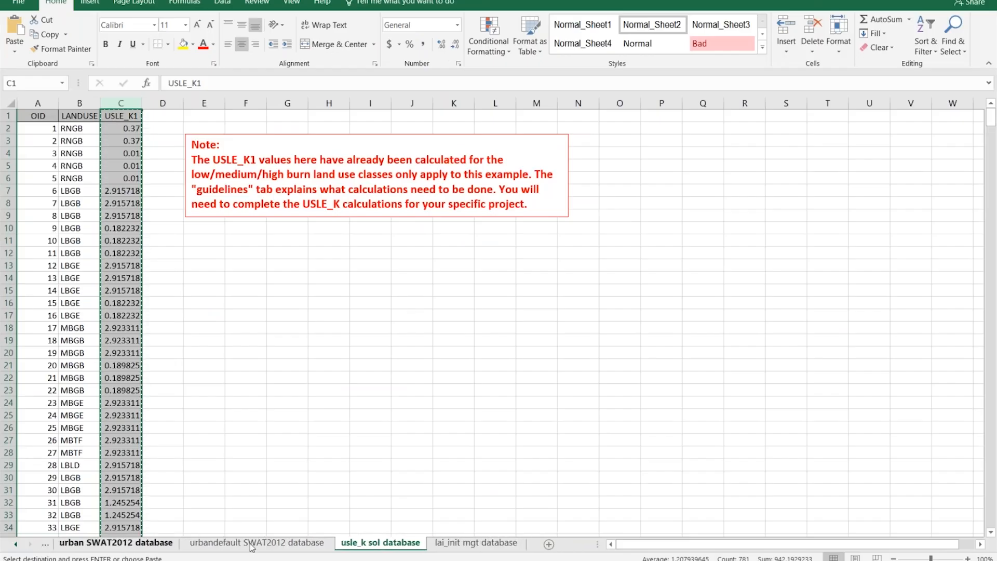
{"action": "left_click", "coordinate": [476, 543]}
{"action": "key", "text": "Escape"}
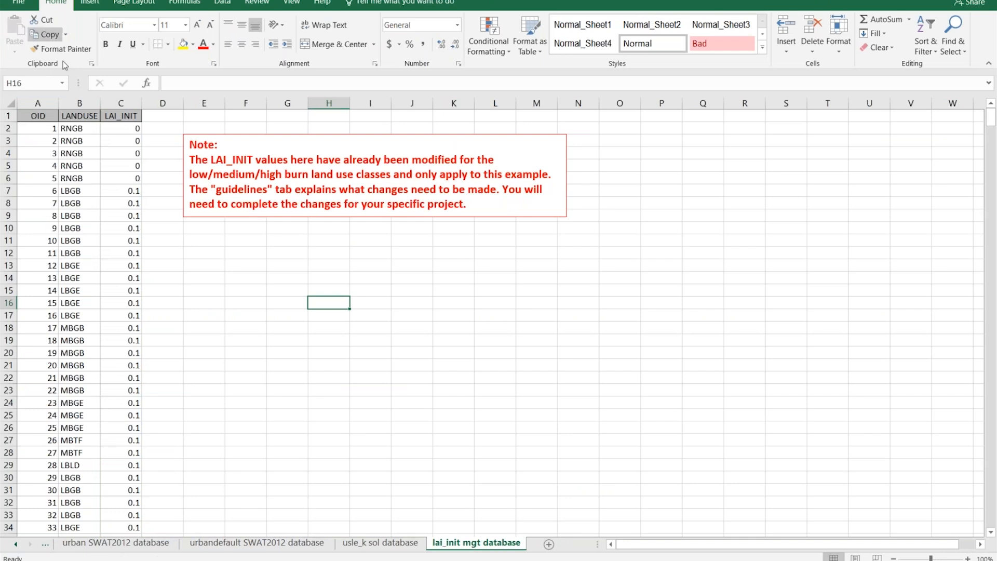
{"action": "left_click", "coordinate": [136, 102]}
{"action": "left_click", "coordinate": [47, 35]}
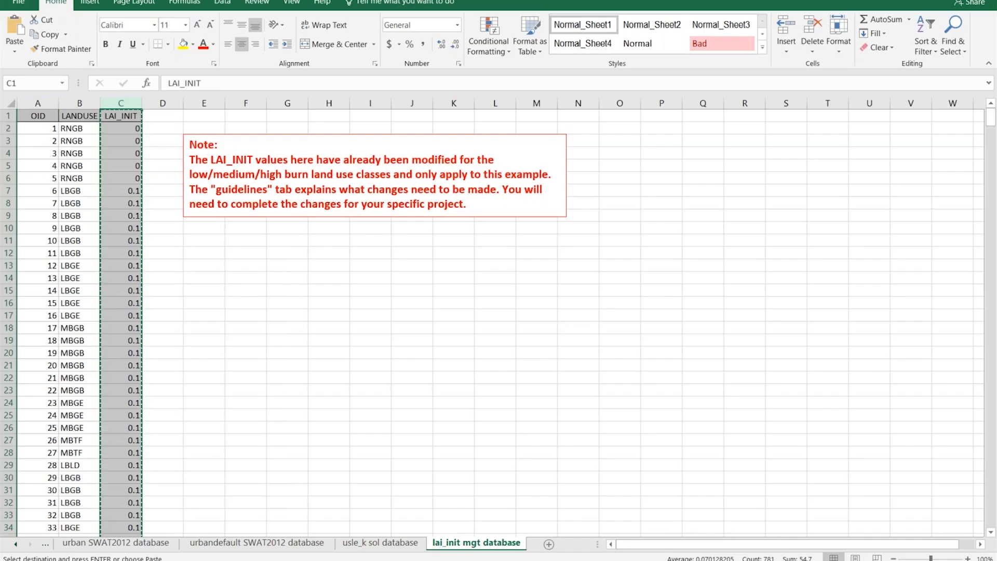
Switch back to Access and paste the copied values over the mgt1 table's LAI_INIT column, accepting the record paste
{"action": "left_click", "coordinate": [623, 514]}
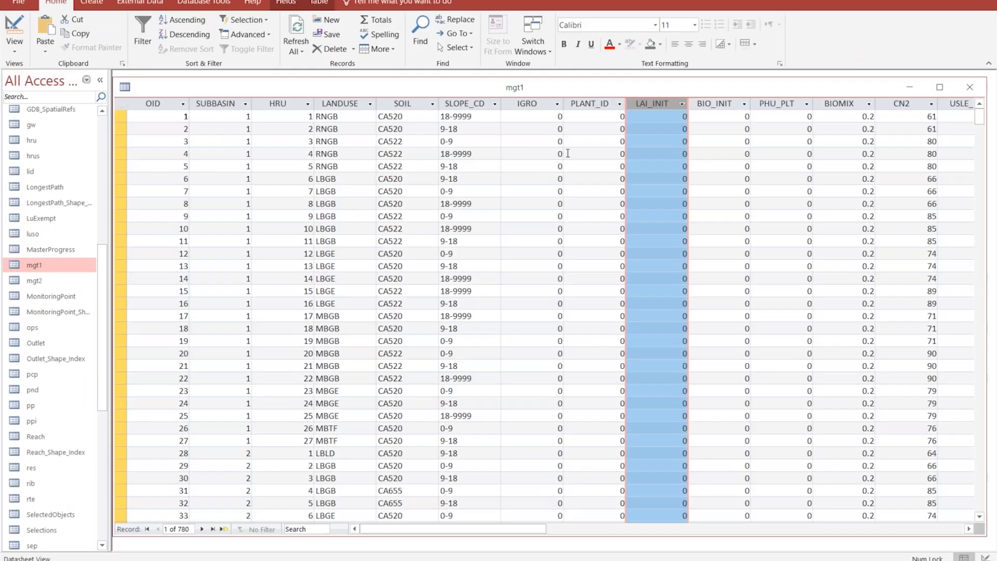
{"action": "left_click", "coordinate": [693, 102]}
{"action": "left_click", "coordinate": [652, 101]}
{"action": "left_click", "coordinate": [45, 29]}
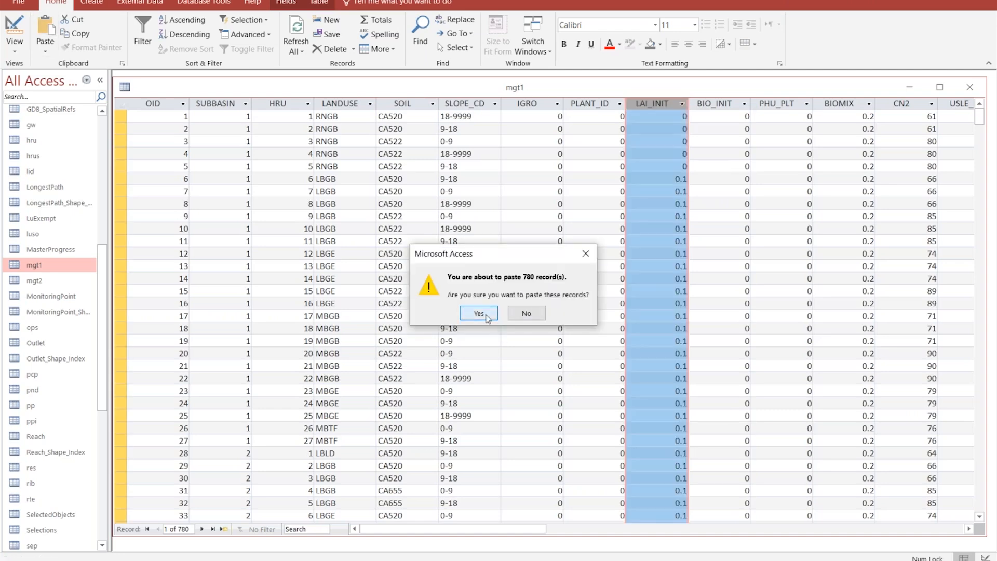
{"action": "left_click", "coordinate": [478, 313]}
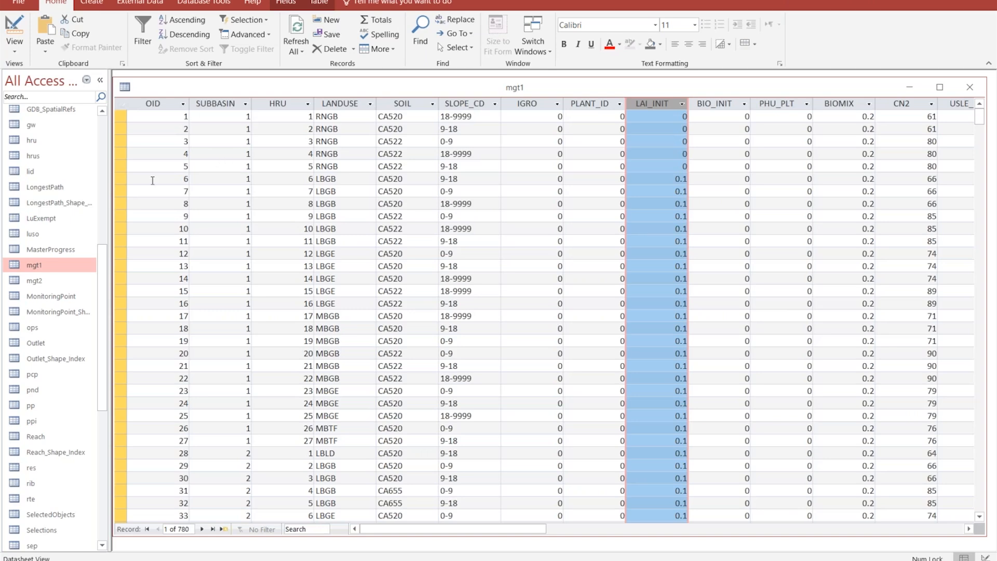
Check the LAI_INIT values of the burned land-use rows 6 to 16, close the mgt1 table and clear Excel's copy selection
{"action": "left_click", "coordinate": [120, 179]}
{"action": "left_click_drag", "start_coordinate": [120, 179], "coordinate": [119, 308]}
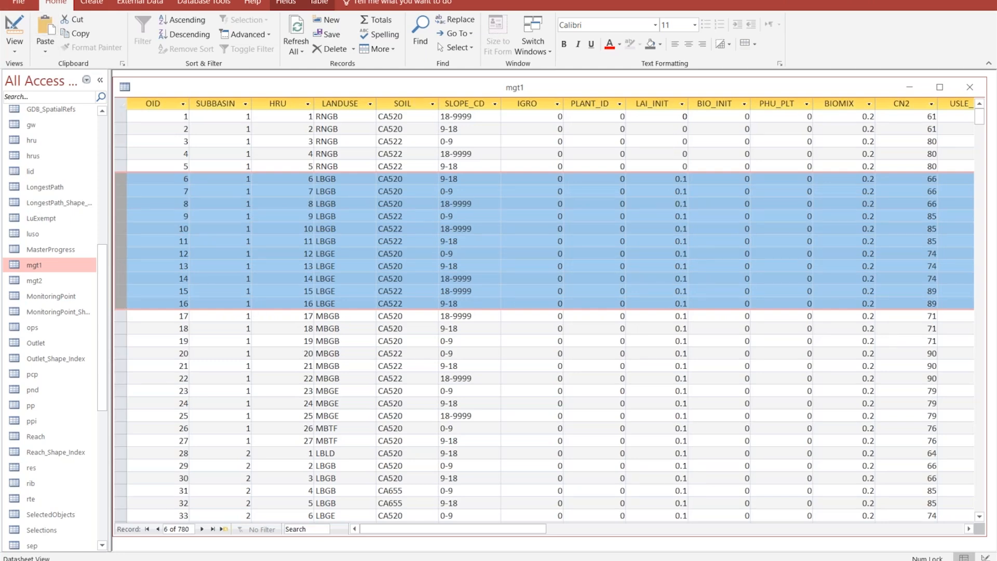
{"action": "left_click", "coordinate": [970, 87]}
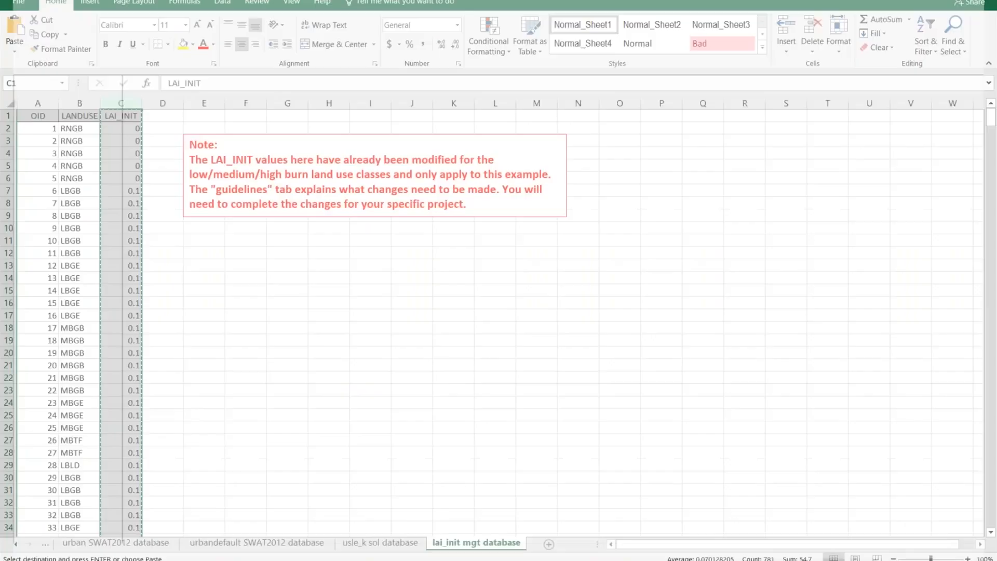
{"action": "key", "text": "Escape"}
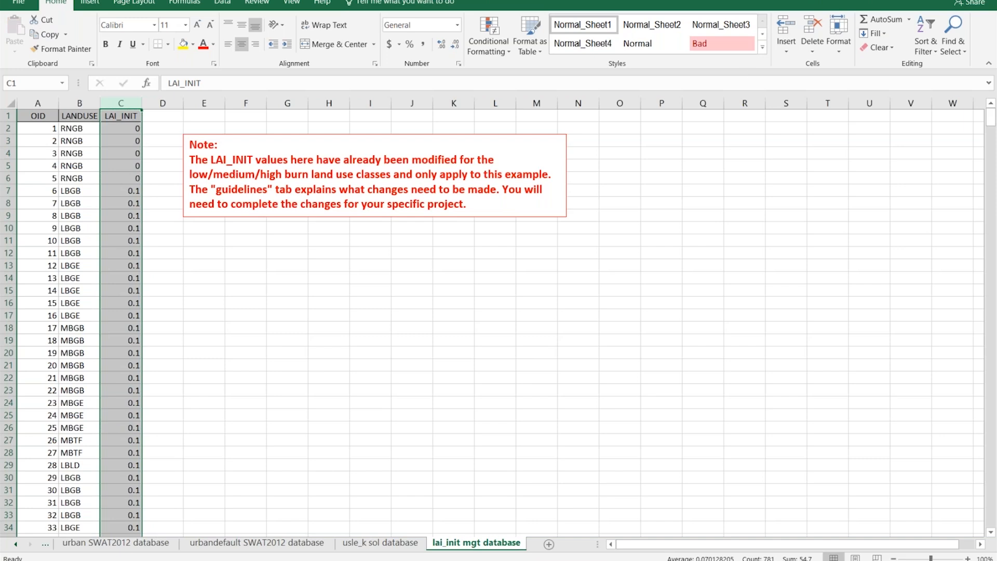
{"action": "left_click", "coordinate": [15, 543]}
{"action": "left_click", "coordinate": [15, 544]}
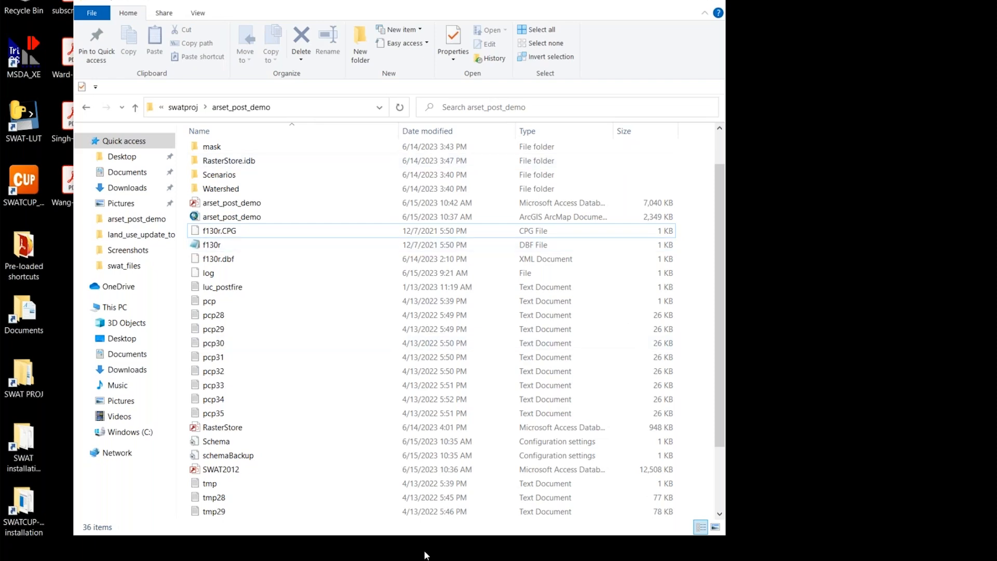
Switch to the Word instructions and read steps 17 and 18 on the database changes and re-opening the ArcSWAT project
{"action": "key", "text": "alt+Tab"}
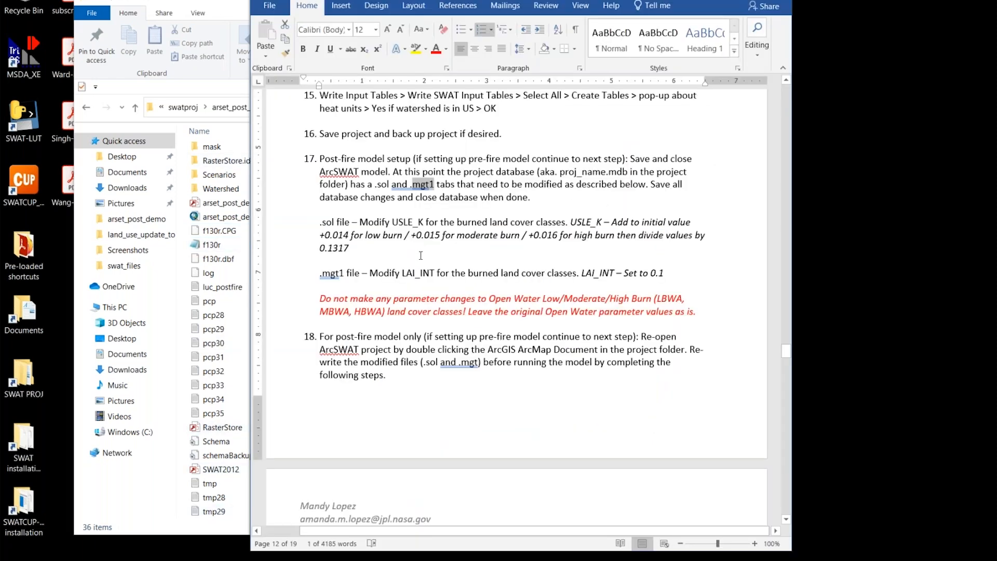
{"action": "left_click_drag", "start_coordinate": [306, 159], "coordinate": [323, 323]}
{"action": "left_click", "coordinate": [373, 302]}
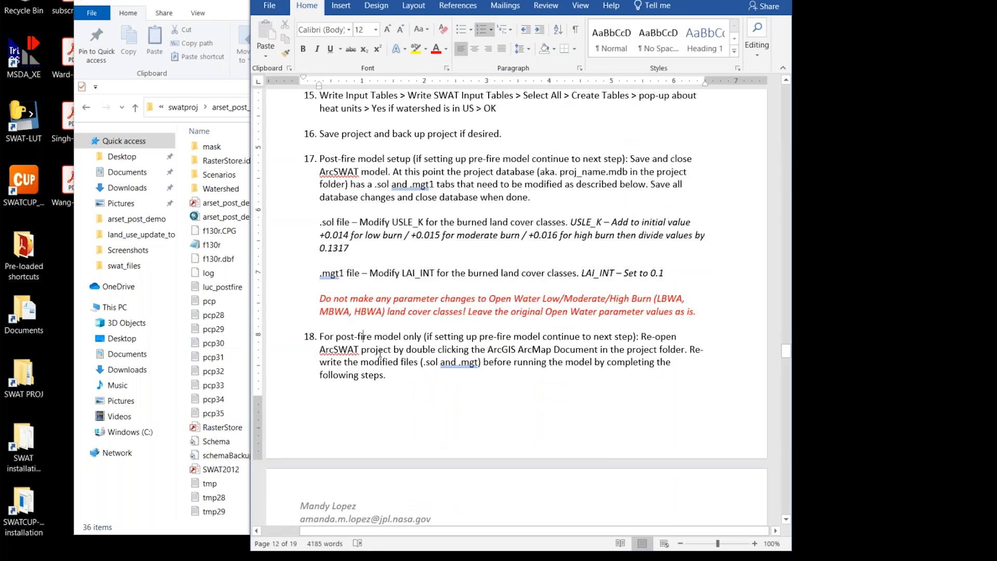
{"action": "scroll", "coordinate": [373, 302], "scroll_direction": "down", "scroll_amount": 3}
{"action": "scroll", "coordinate": [373, 301], "scroll_direction": "down", "scroll_amount": 2}
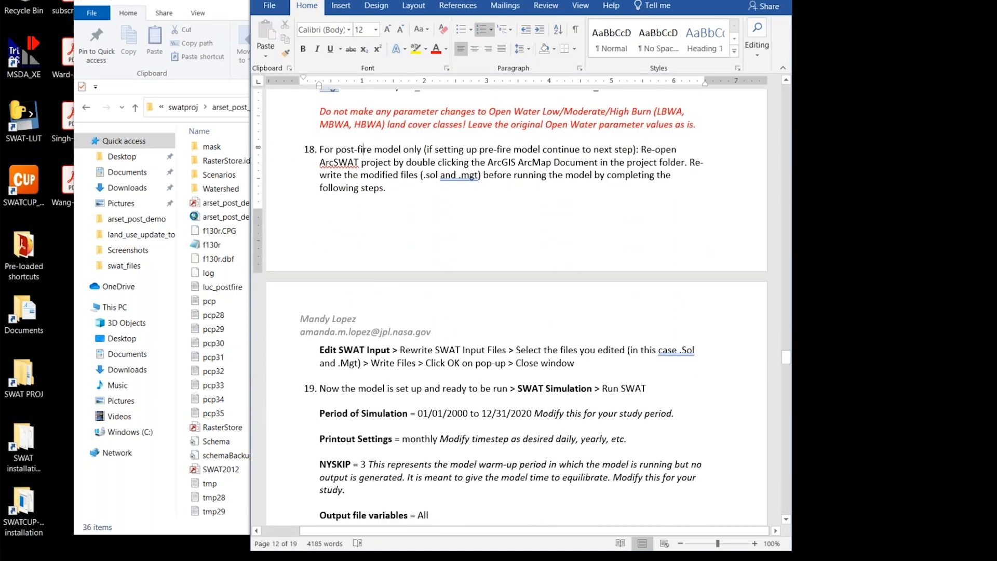
{"action": "scroll", "coordinate": [442, 238], "scroll_direction": "down", "scroll_amount": 2}
{"action": "scroll", "coordinate": [442, 240], "scroll_direction": "up", "scroll_amount": 1}
{"action": "left_click_drag", "start_coordinate": [320, 118], "coordinate": [415, 157]}
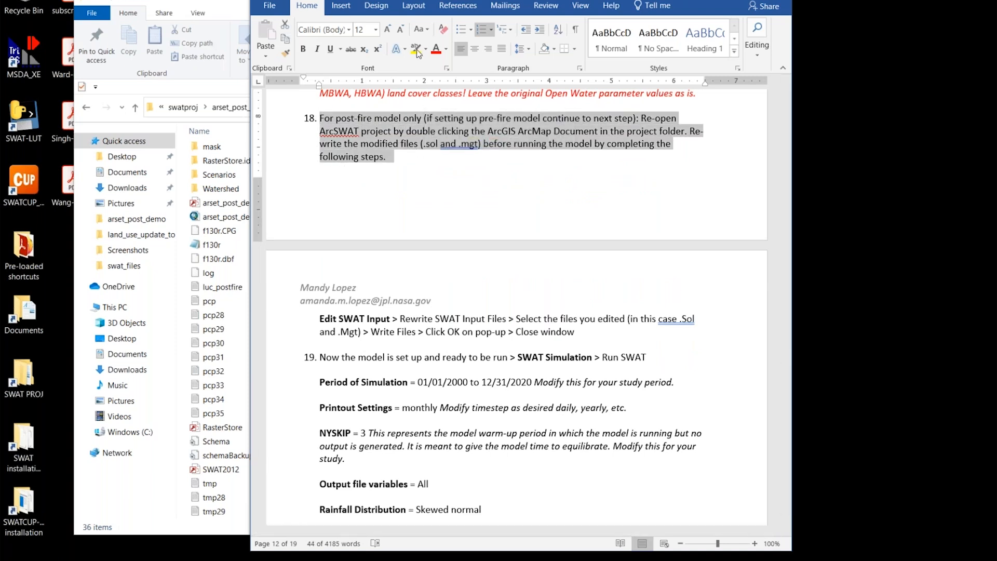
Switch to the project folder and reopen the arset_post_demo ArcMap document
{"action": "left_click", "coordinate": [428, 137]}
{"action": "left_click", "coordinate": [220, 4]}
{"action": "double_click", "coordinate": [213, 221]}
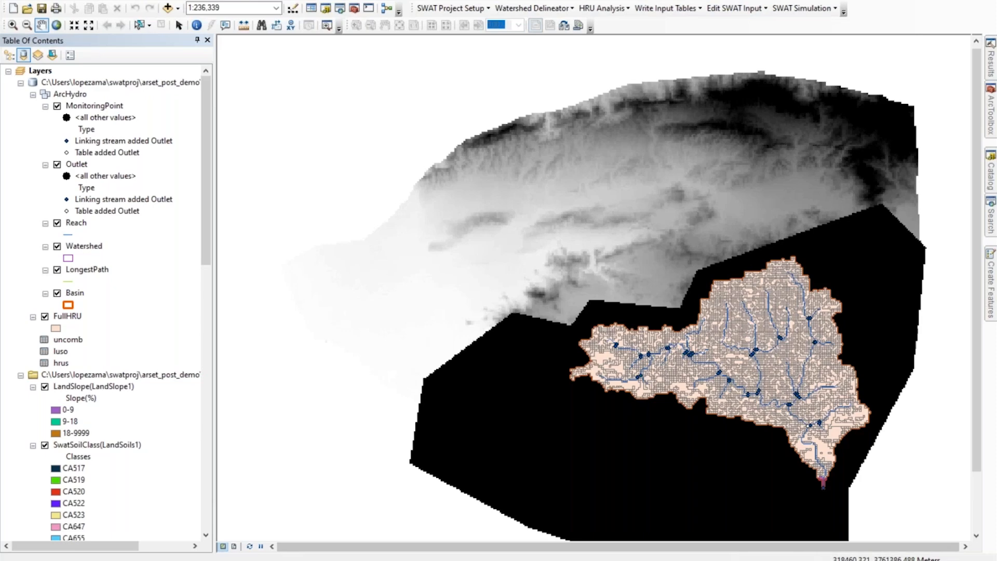
Return to the Word instructions and read how to rewrite the modified .sol and .mgt input files
{"action": "key", "text": "alt+Tab"}
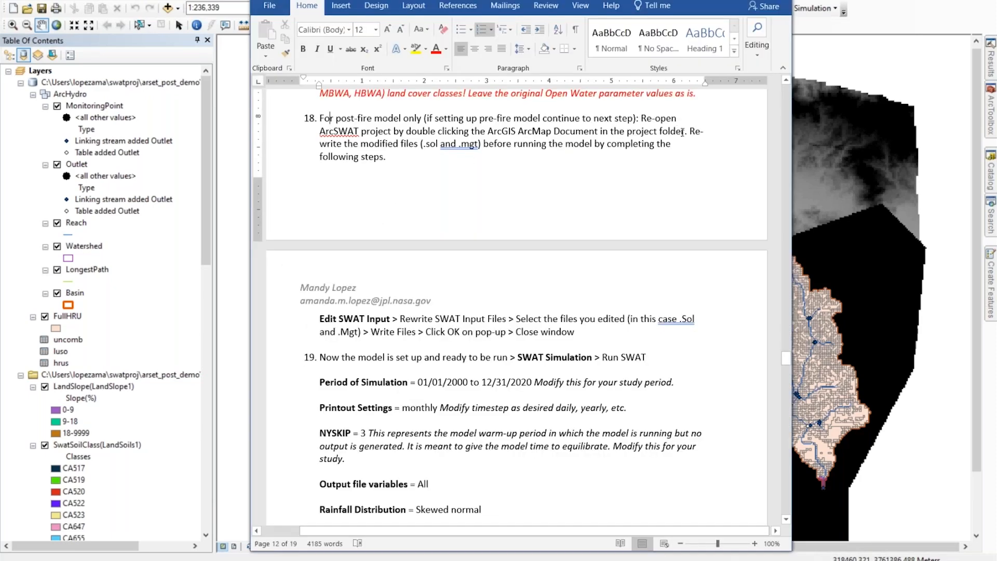
{"action": "left_click_drag", "start_coordinate": [697, 133], "coordinate": [699, 156]}
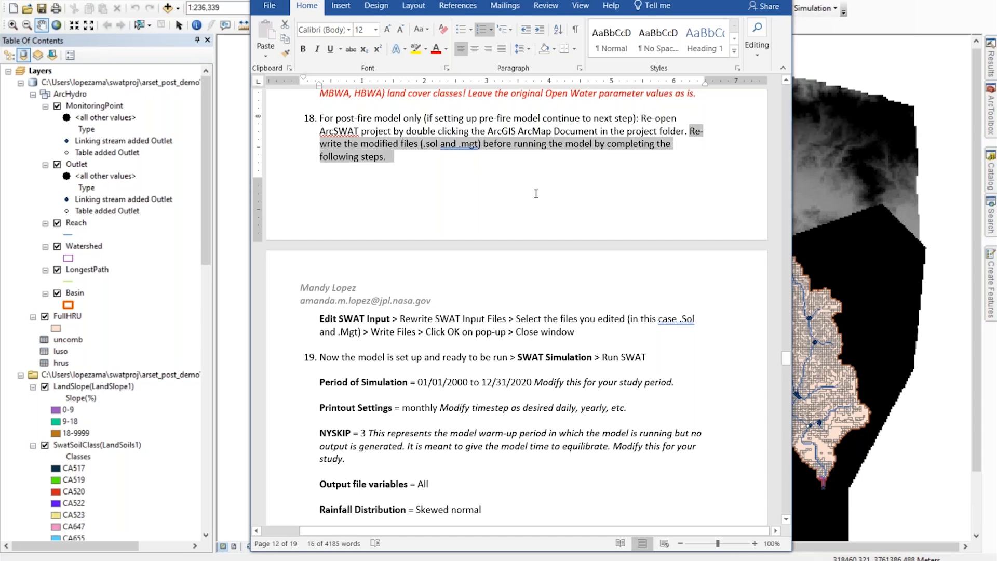
{"action": "scroll", "coordinate": [517, 306], "scroll_direction": "up", "scroll_amount": 4}
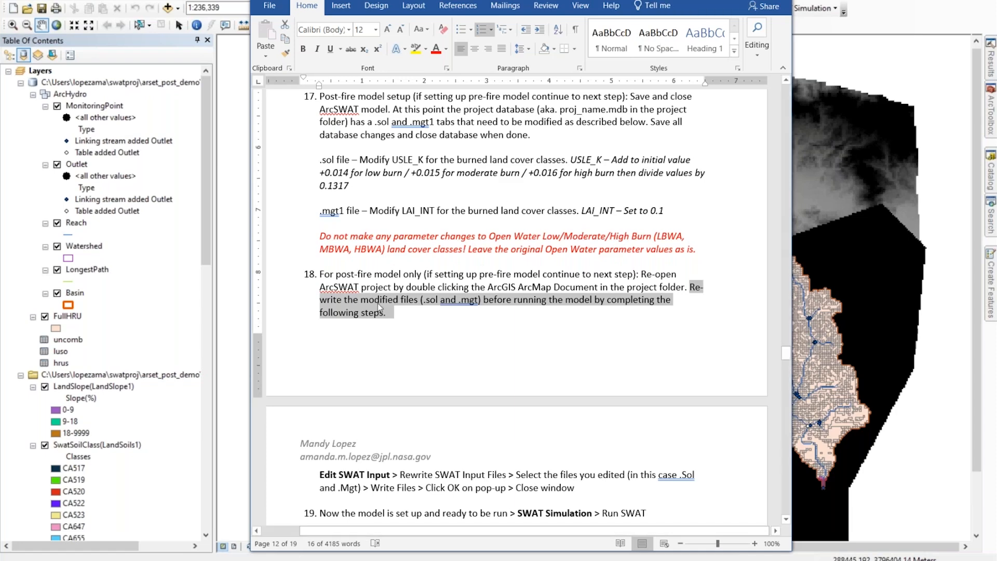
{"action": "scroll", "coordinate": [484, 320], "scroll_direction": "down", "scroll_amount": 4}
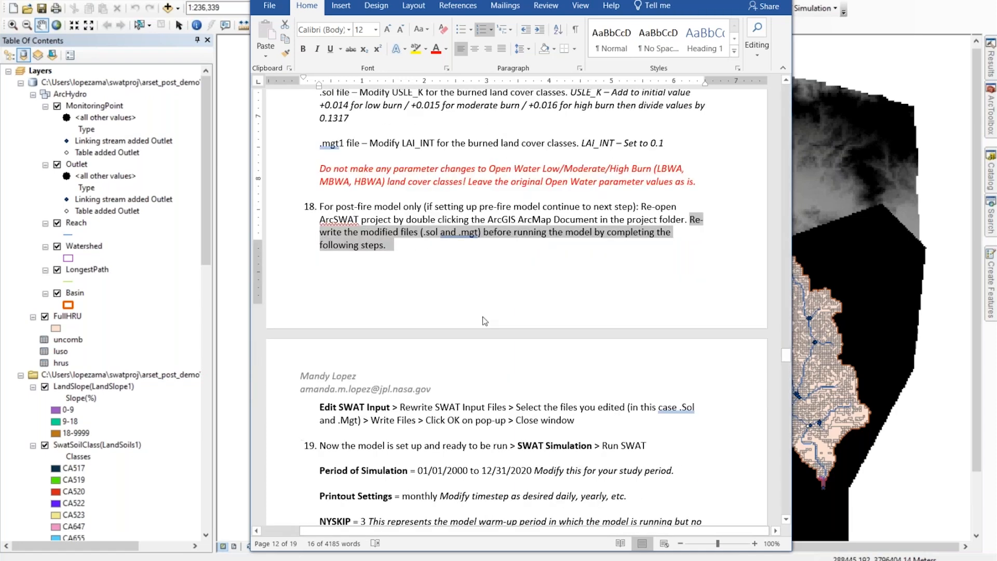
{"action": "left_click", "coordinate": [400, 351]}
{"action": "left_click_drag", "start_coordinate": [400, 351], "coordinate": [511, 352]}
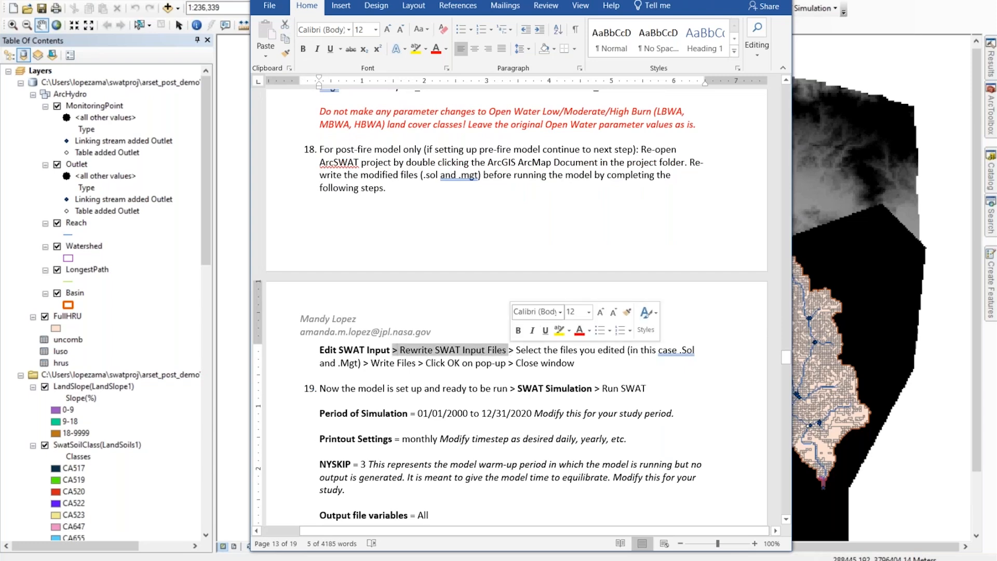
Switch to ArcMap, rewrite the .Sol and .Mgt SWAT input files, and close the rewrite window
{"action": "left_click", "coordinate": [719, 0]}
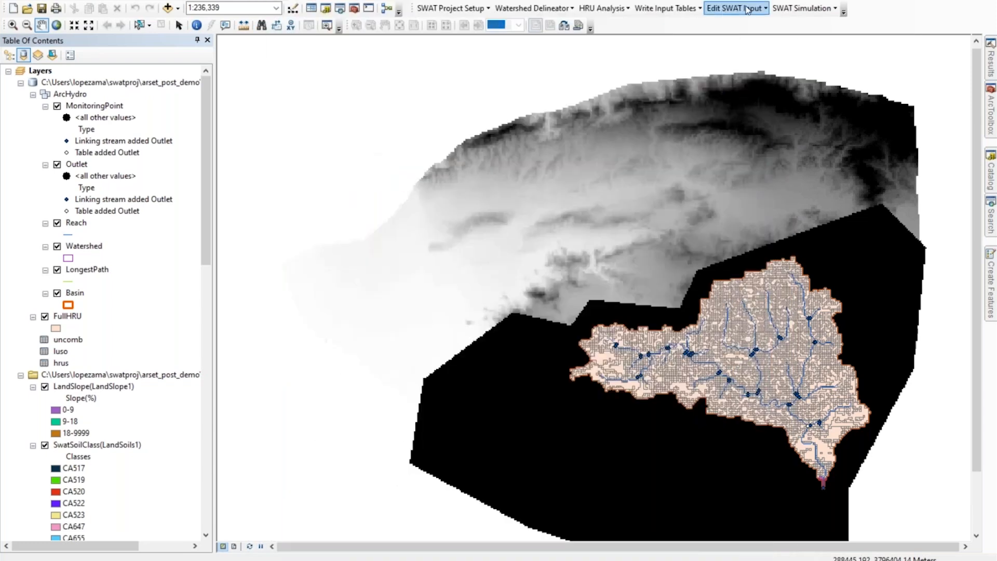
{"action": "left_click", "coordinate": [748, 9]}
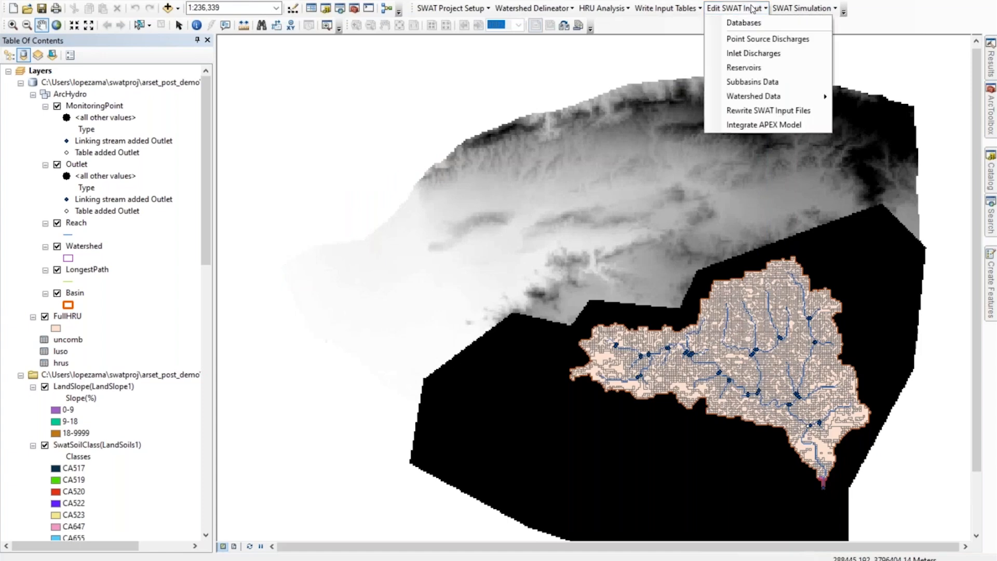
{"action": "left_click", "coordinate": [771, 111]}
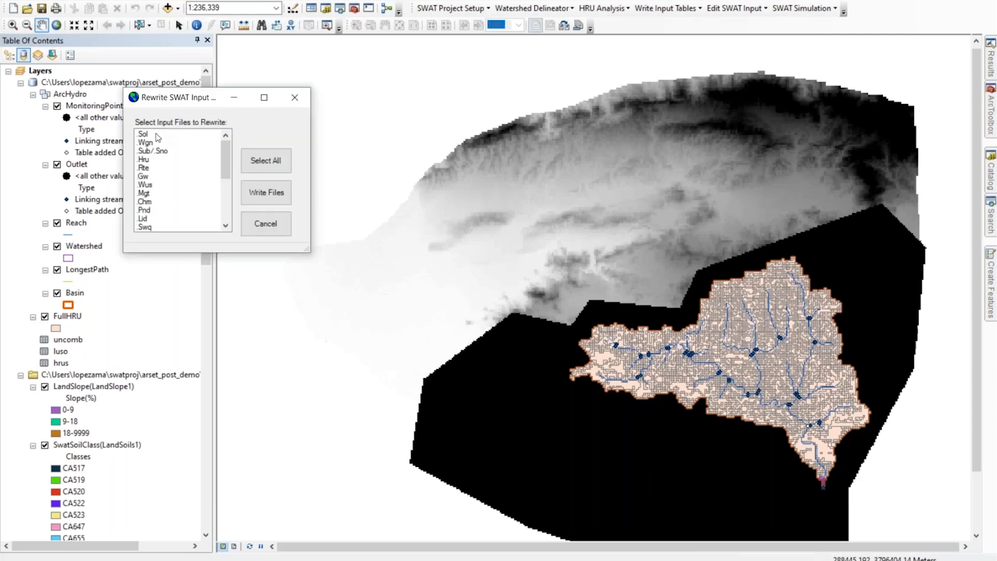
{"action": "left_click", "coordinate": [163, 135]}
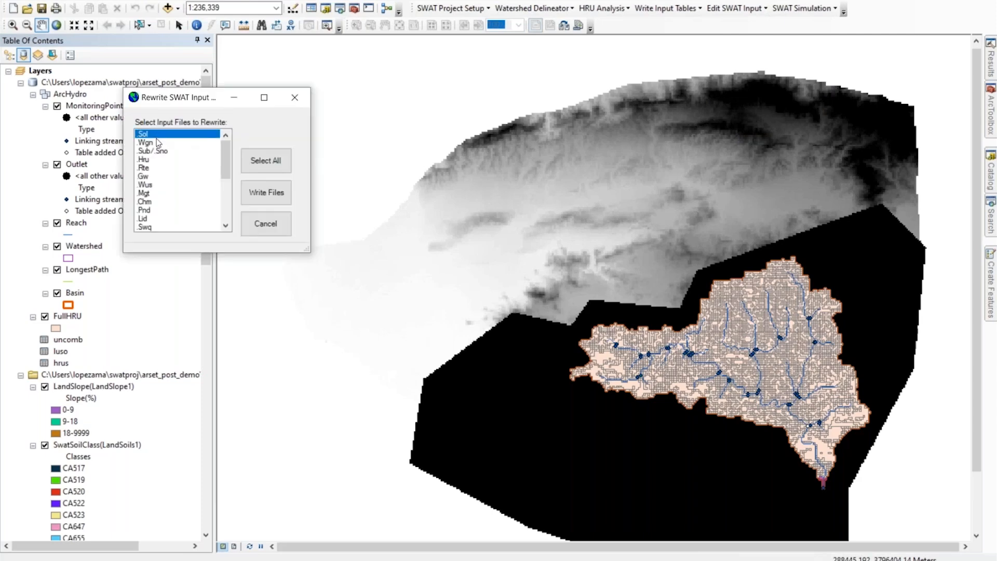
{"action": "left_click", "coordinate": [153, 194]}
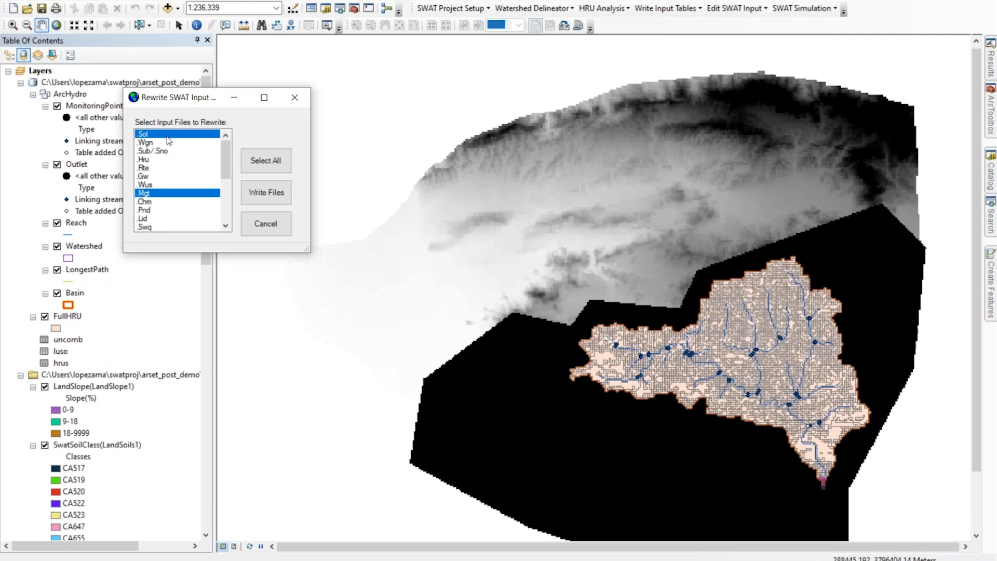
{"action": "left_click", "coordinate": [256, 196]}
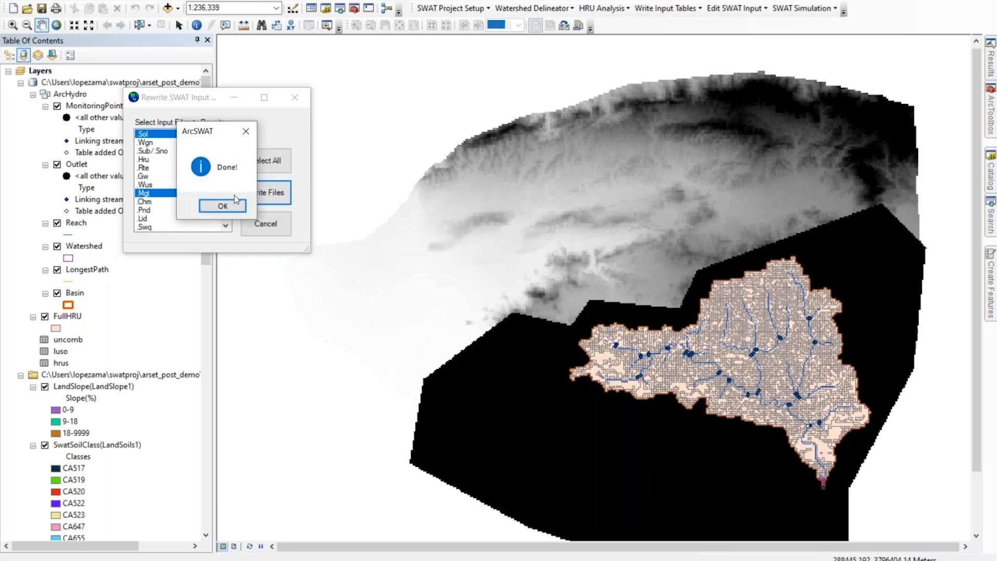
{"action": "left_click", "coordinate": [228, 204]}
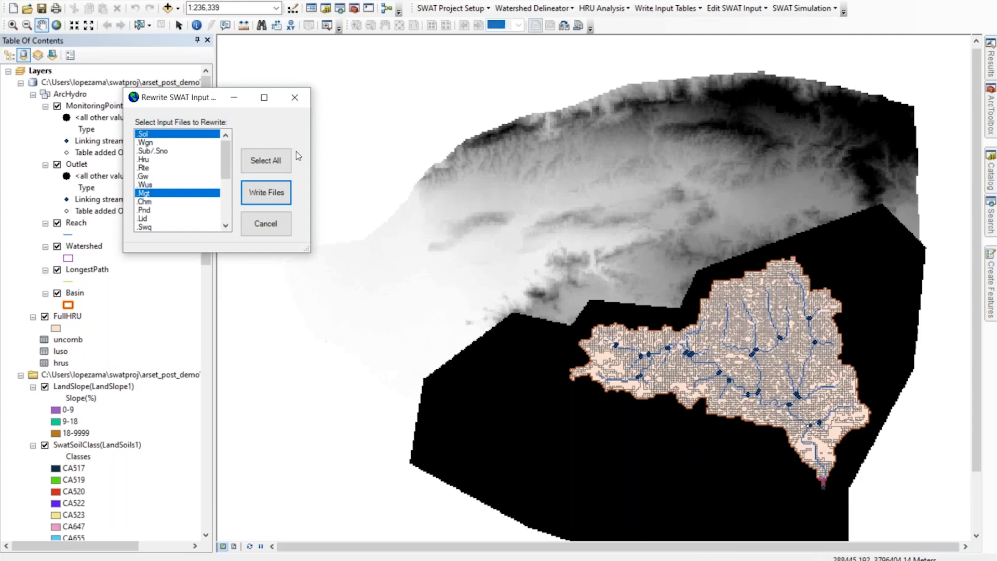
{"action": "left_click", "coordinate": [294, 97]}
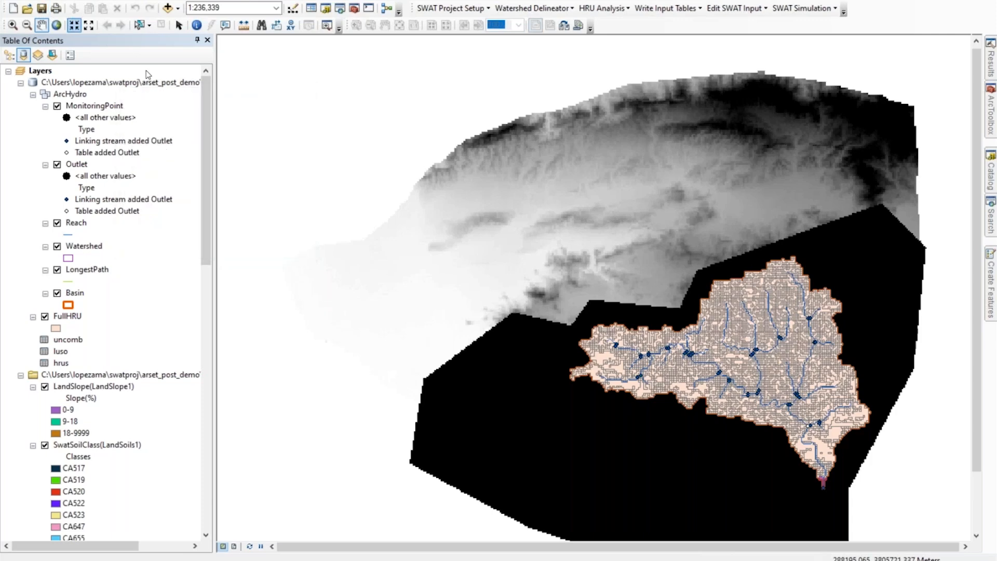
Return to the Word instructions, review steps 17 and 18, and read the step 19 settings for running SWAT
{"action": "left_click", "coordinate": [358, 559]}
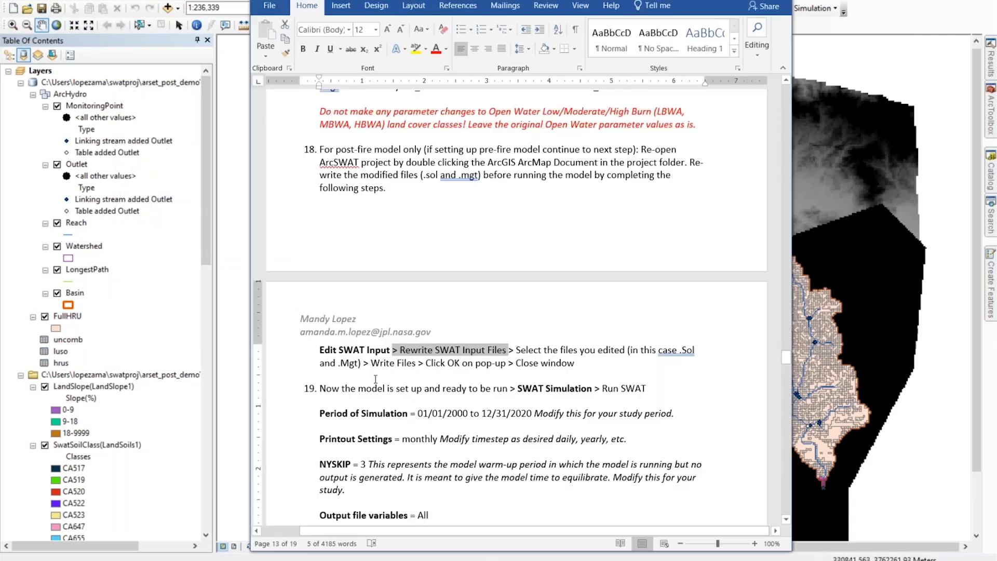
{"action": "scroll", "coordinate": [458, 376], "scroll_direction": "down", "scroll_amount": 5}
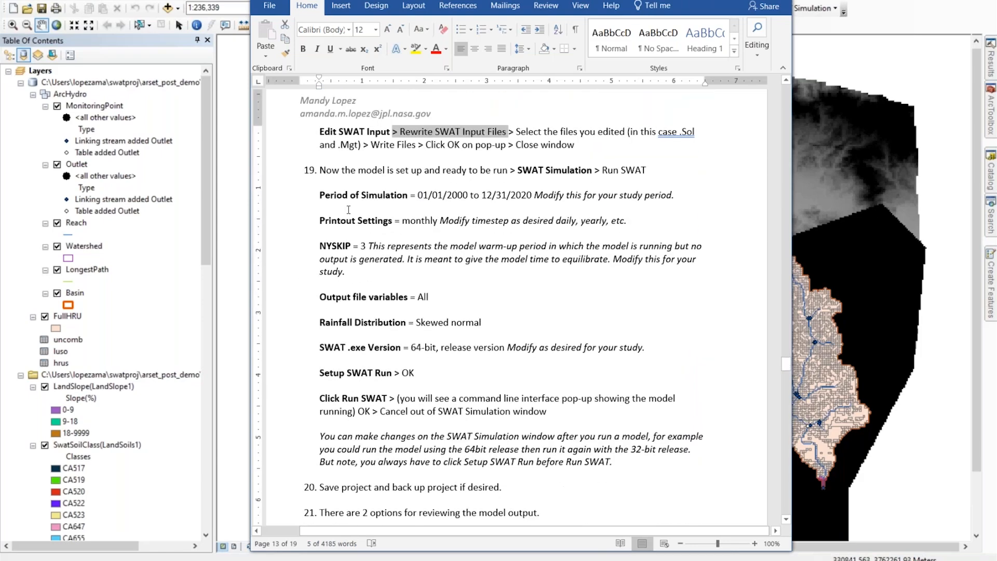
{"action": "scroll", "coordinate": [328, 197], "scroll_direction": "up", "scroll_amount": 5}
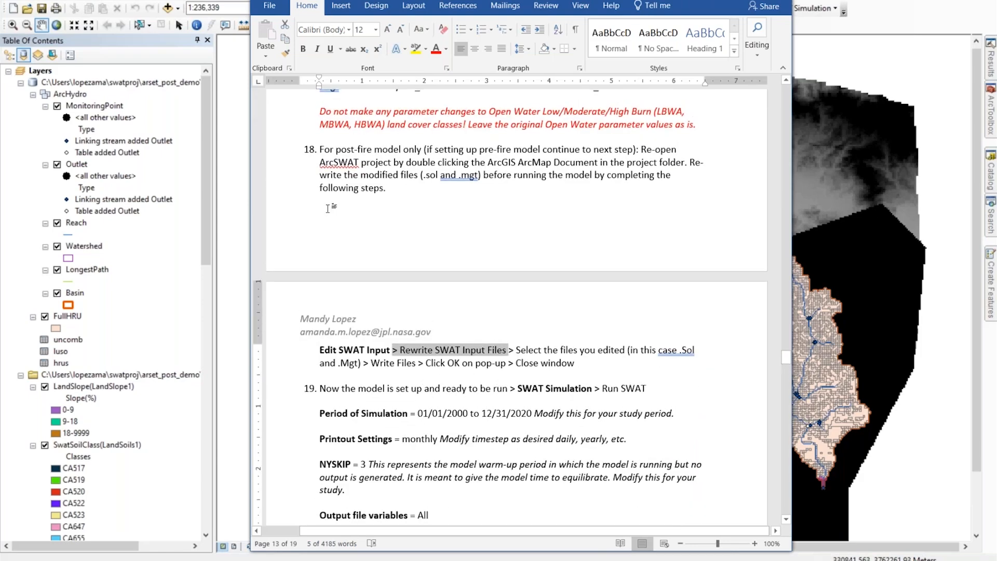
{"action": "scroll", "coordinate": [465, 351], "scroll_direction": "up", "scroll_amount": 2}
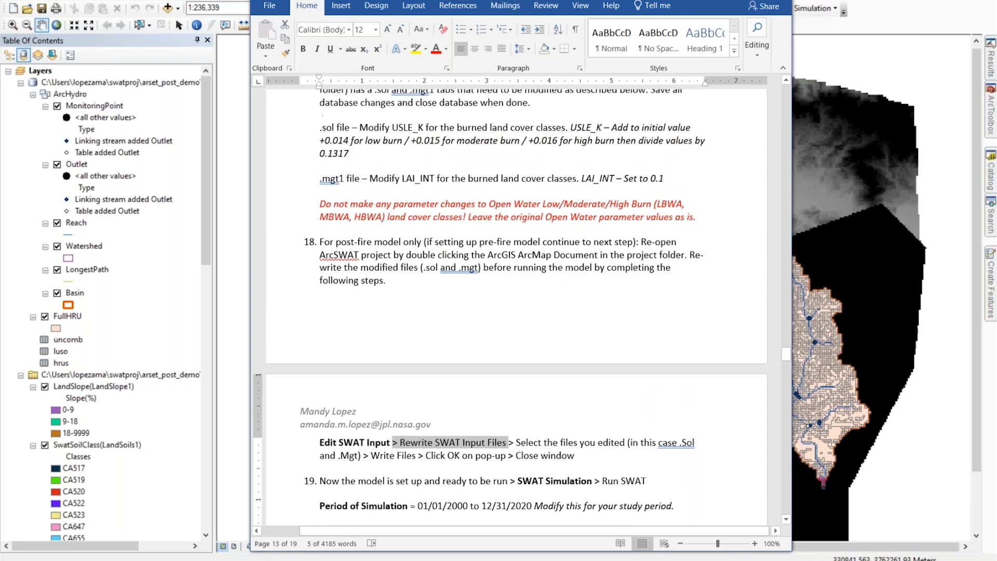
{"action": "scroll", "coordinate": [384, 170], "scroll_direction": "up", "scroll_amount": 2}
{"action": "left_click", "coordinate": [336, 126]}
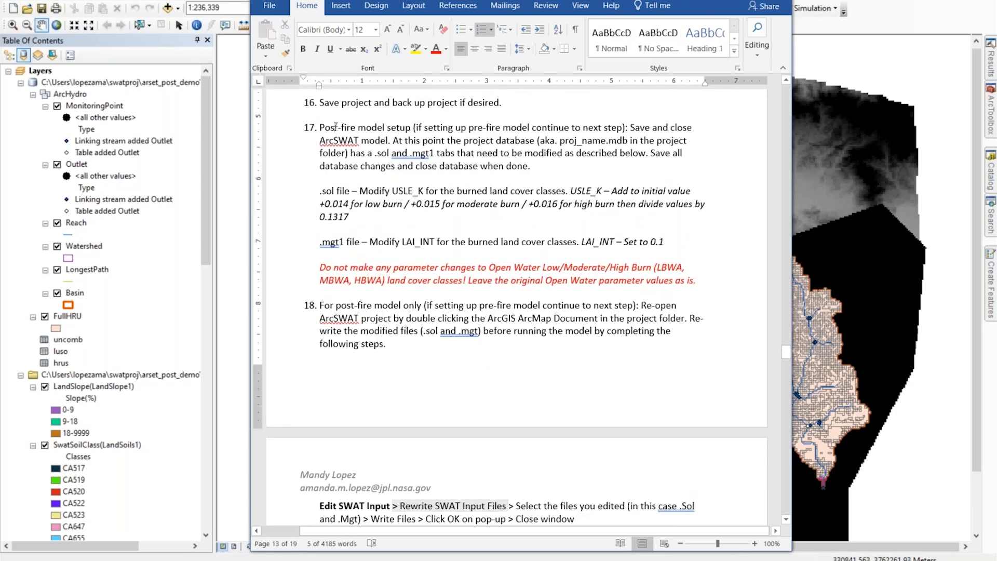
{"action": "left_click", "coordinate": [357, 292]}
{"action": "left_click", "coordinate": [398, 318]}
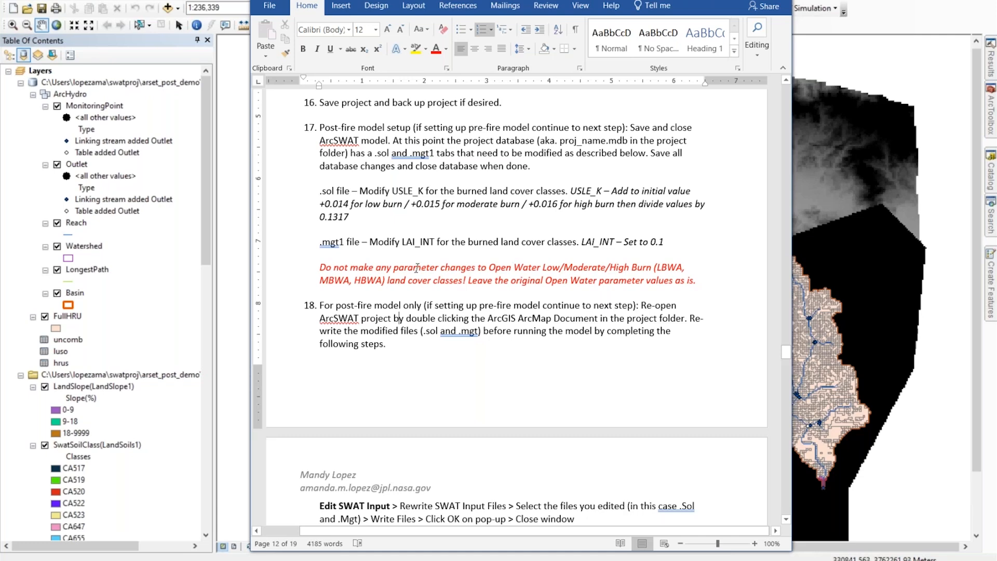
{"action": "scroll", "coordinate": [416, 269], "scroll_direction": "down", "scroll_amount": 3}
{"action": "scroll", "coordinate": [368, 169], "scroll_direction": "down", "scroll_amount": 5}
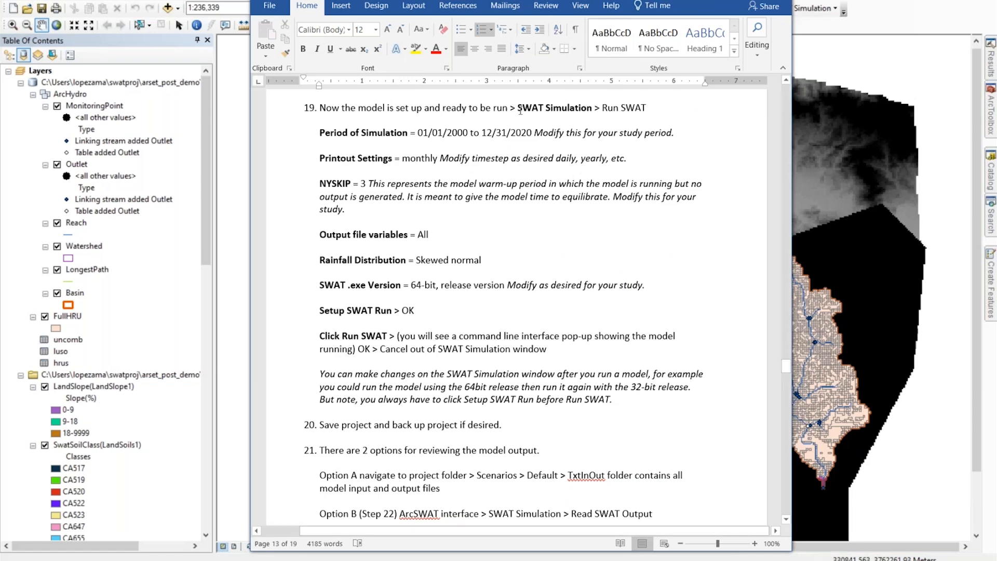
Open the Run SWAT setup in ArcMap, set NYSKIP to 3 and choose the 64-bit, release executable version
{"action": "left_click", "coordinate": [809, 10]}
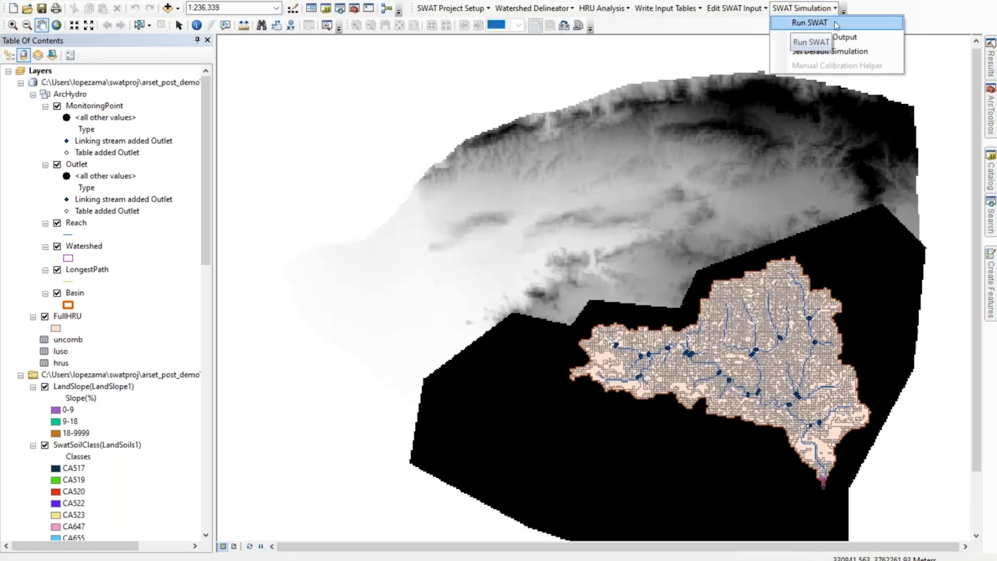
{"action": "left_click", "coordinate": [836, 24]}
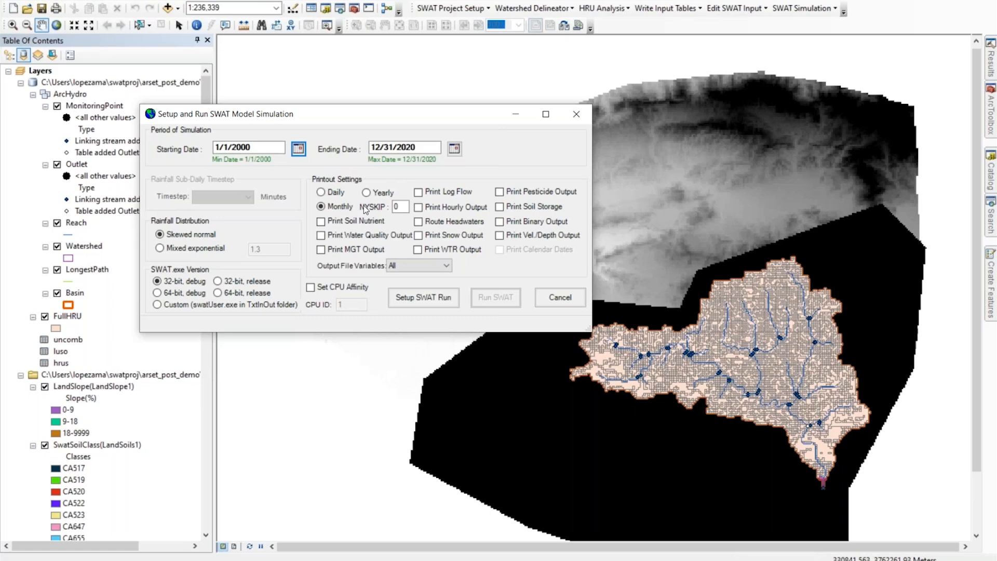
{"action": "double_click", "coordinate": [390, 205]}
{"action": "type", "text": "3"}
{"action": "left_click_drag", "start_coordinate": [400, 207], "coordinate": [375, 210]}
{"action": "left_click", "coordinate": [404, 207]}
{"action": "left_click", "coordinate": [218, 294]}
Set up the SWAT run, run the simulation and close the simulation window
{"action": "left_click", "coordinate": [394, 301]}
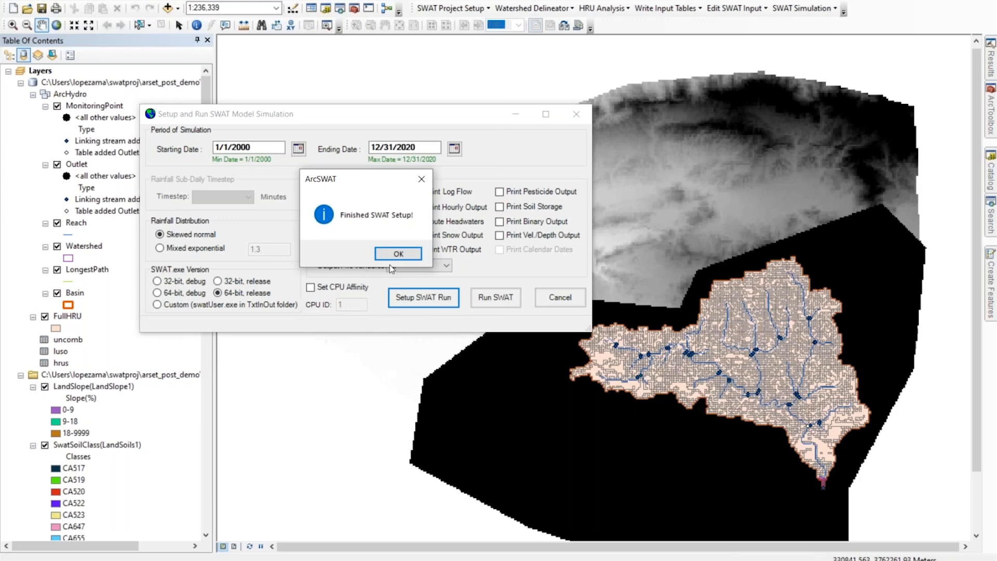
{"action": "left_click", "coordinate": [398, 254]}
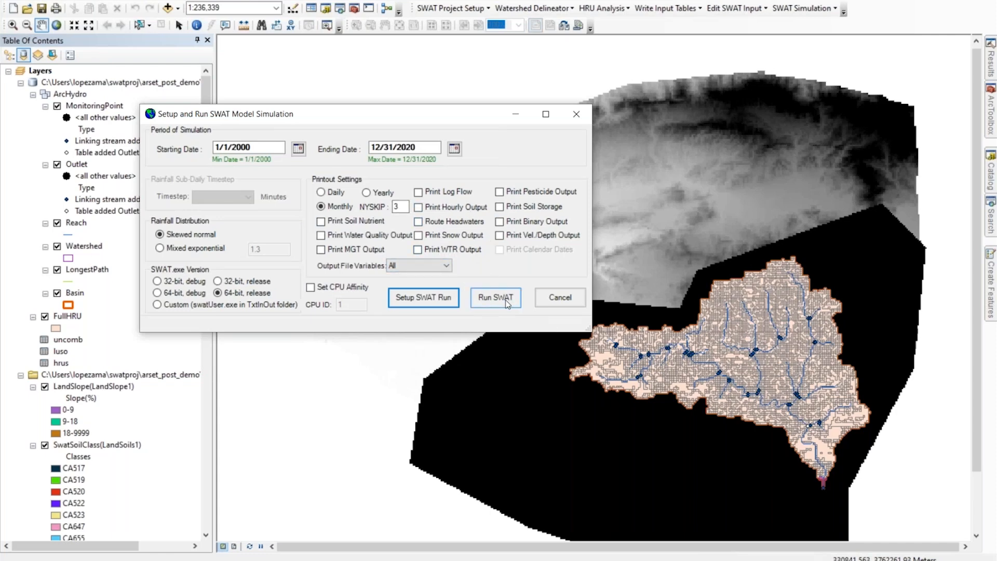
{"action": "left_click", "coordinate": [434, 292]}
{"action": "left_click", "coordinate": [501, 306]}
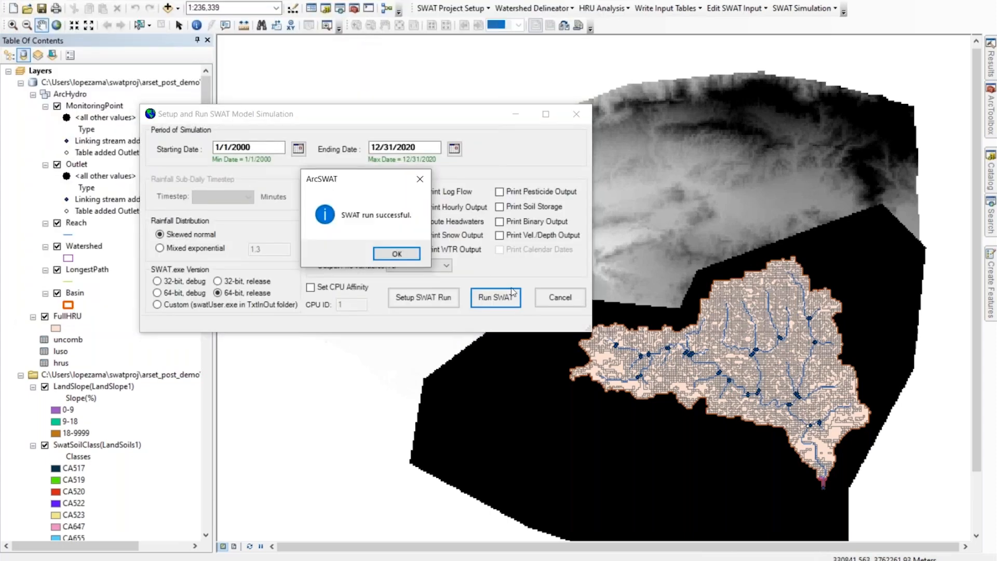
{"action": "left_click", "coordinate": [397, 254]}
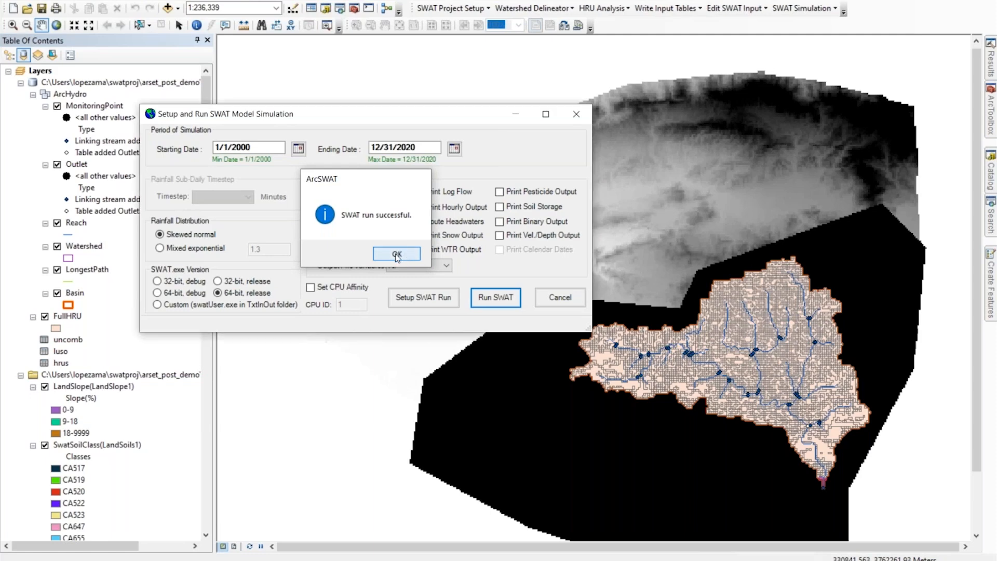
{"action": "left_click", "coordinate": [576, 112]}
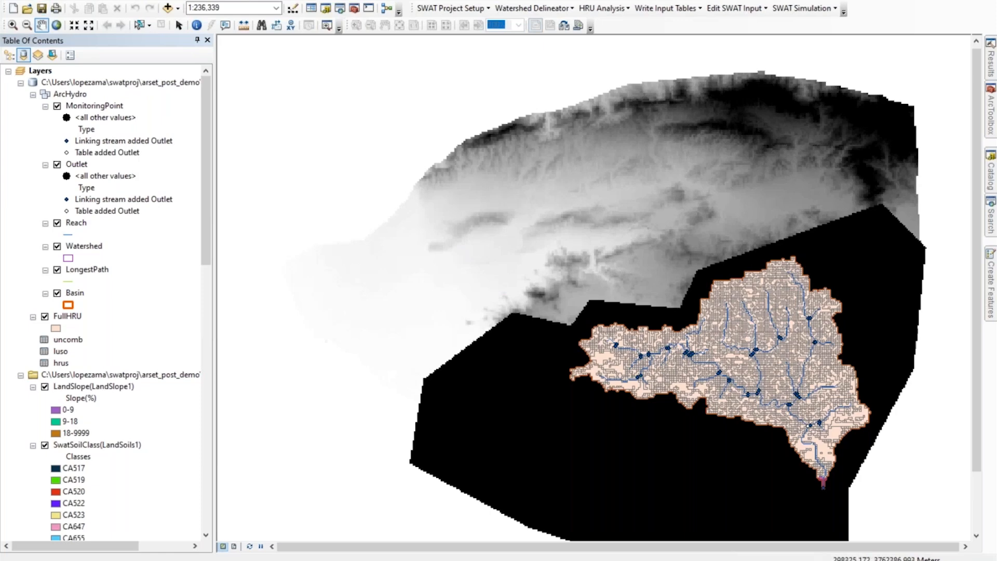
Switch to the Word instructions and read steps 20 to 22 on saving the project and reviewing the model output
{"action": "key", "text": "alt+Tab"}
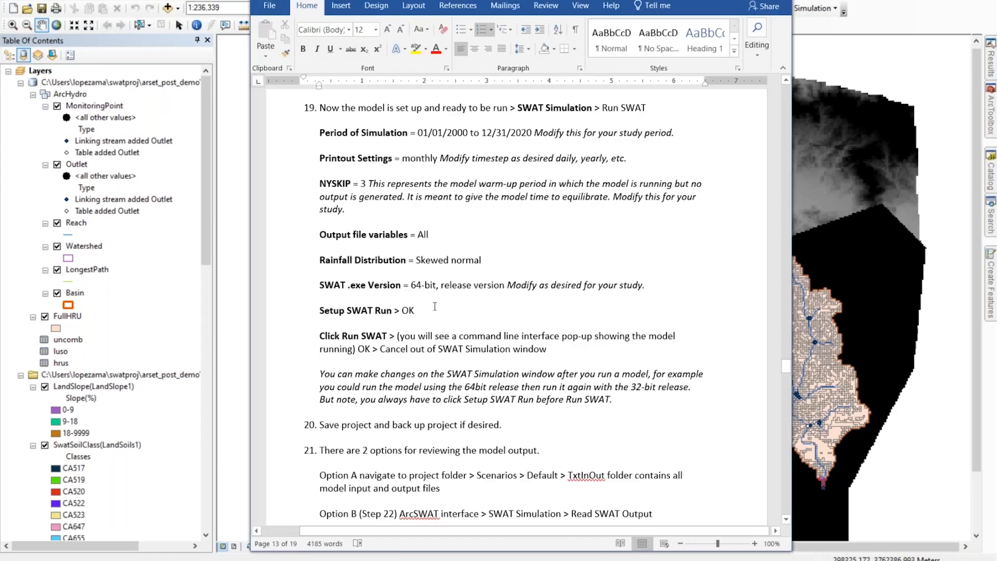
{"action": "scroll", "coordinate": [537, 318], "scroll_direction": "down", "scroll_amount": 2}
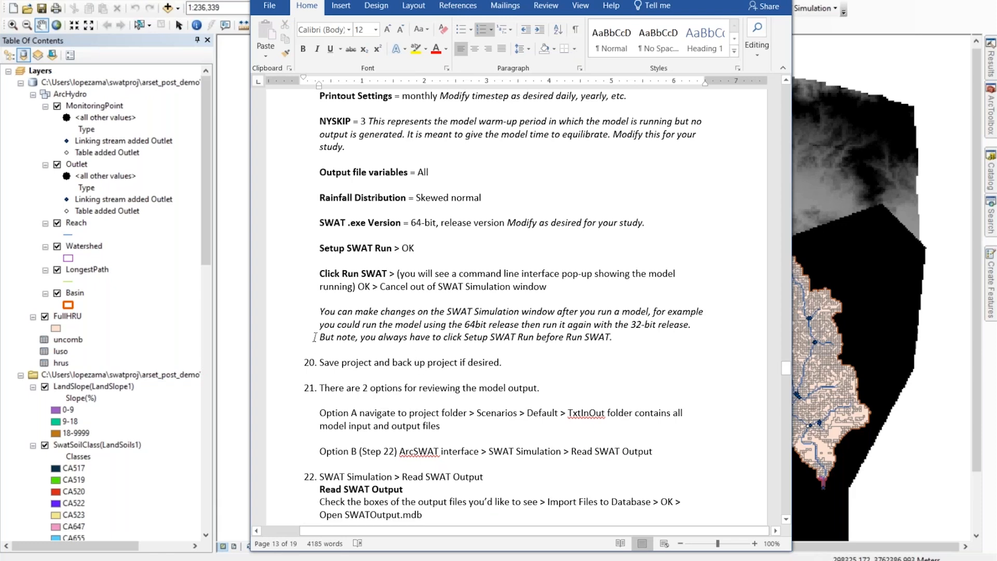
{"action": "scroll", "coordinate": [315, 337], "scroll_direction": "down", "scroll_amount": 7}
{"action": "scroll", "coordinate": [326, 269], "scroll_direction": "down", "scroll_amount": 2}
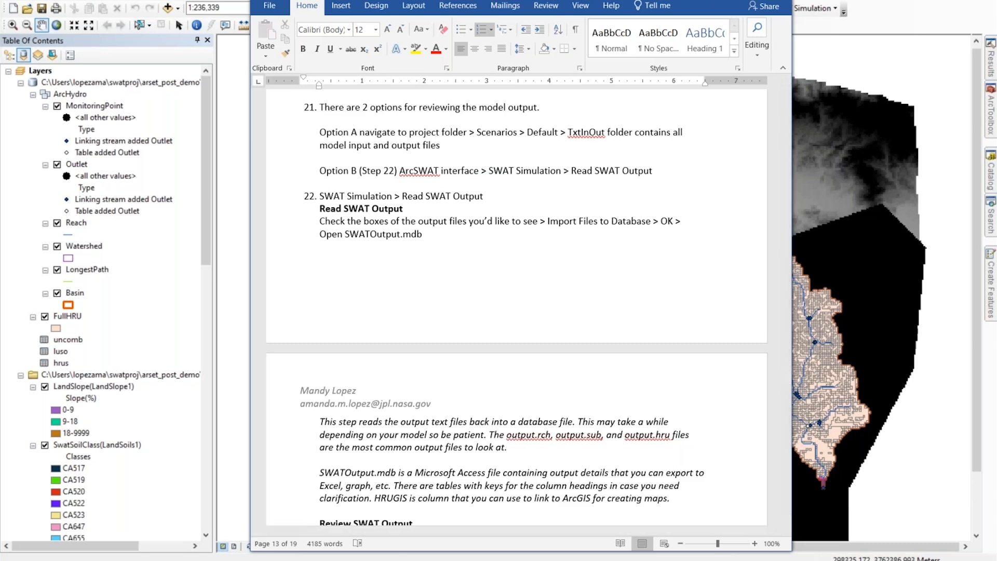
Switch to the arset_post_demo project folder and open the TxtInOut folder under Scenarios > Default
{"action": "key", "text": "alt+Tab"}
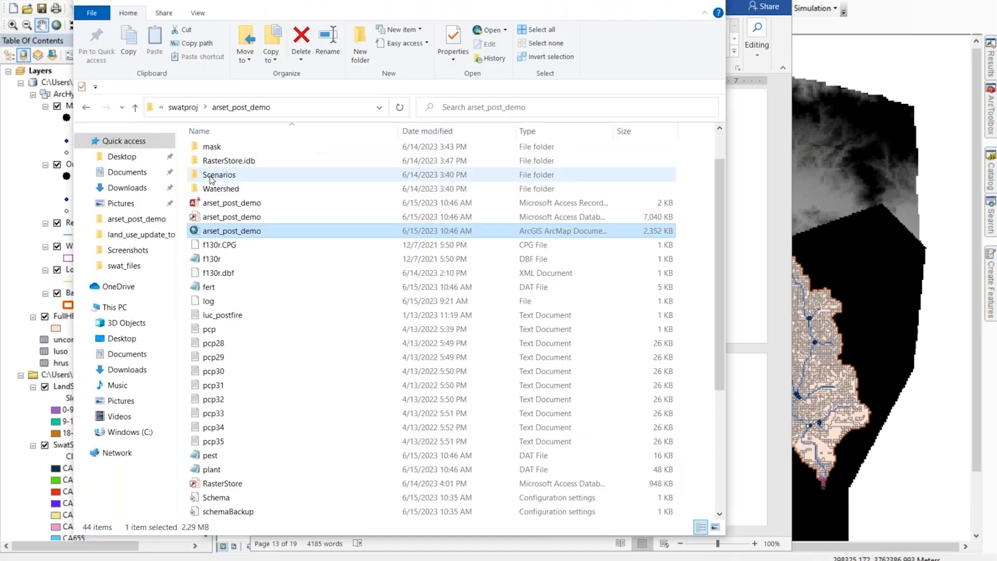
{"action": "double_click", "coordinate": [211, 176]}
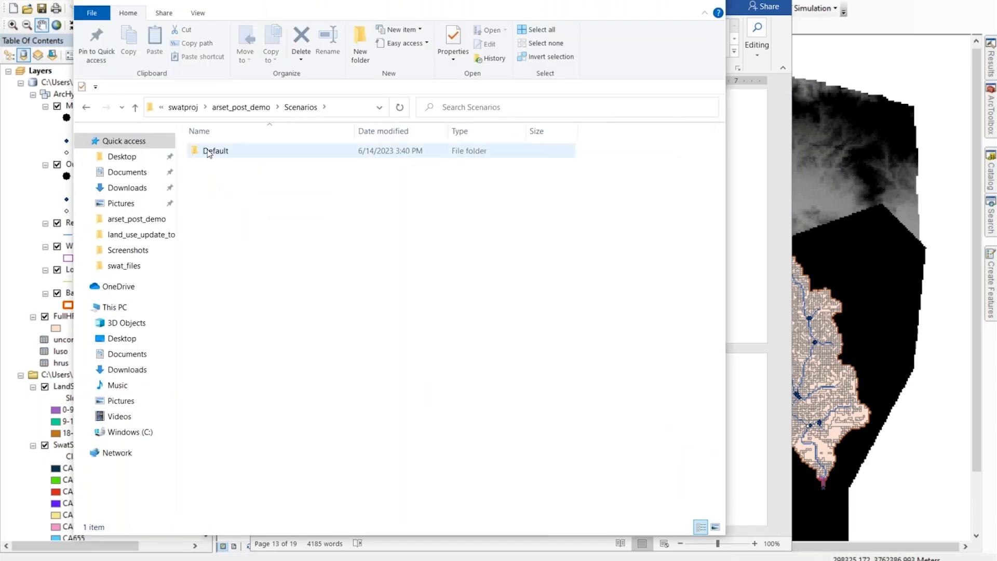
{"action": "double_click", "coordinate": [238, 151]}
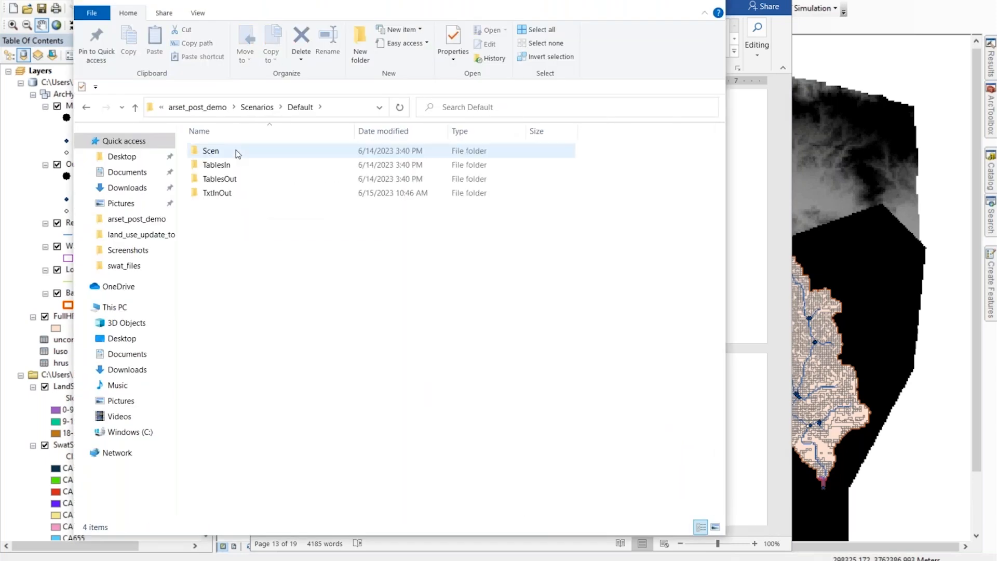
{"action": "double_click", "coordinate": [219, 197]}
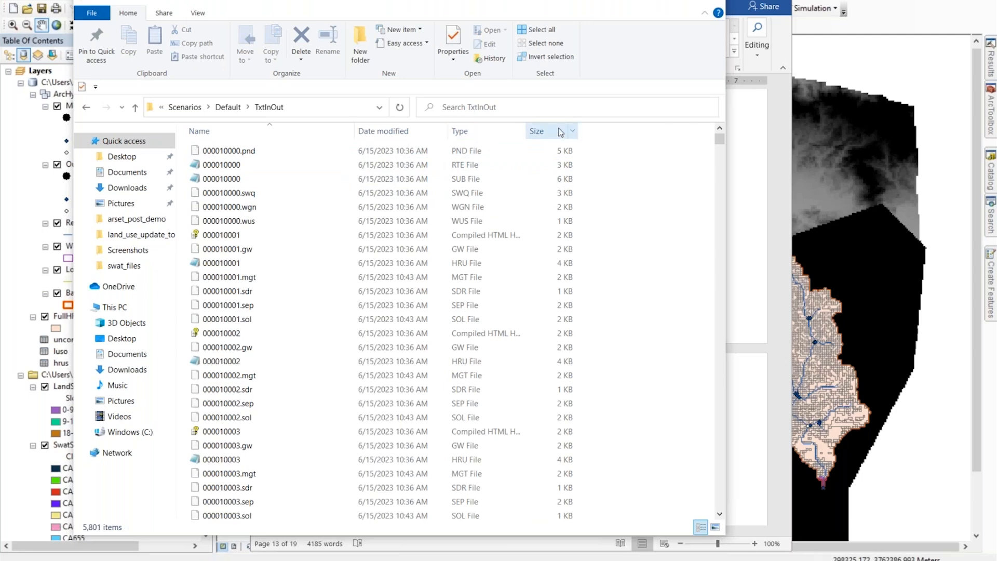
Sort the TxtInOut files by name in descending order and find the output files
{"action": "left_click_drag", "start_coordinate": [720, 140], "coordinate": [613, 340]}
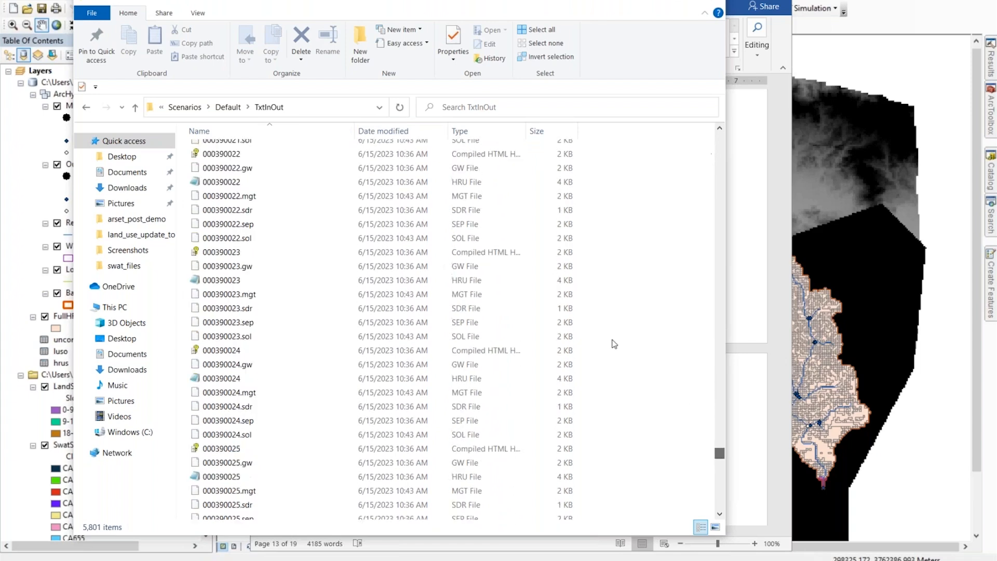
{"action": "left_click", "coordinate": [292, 129]}
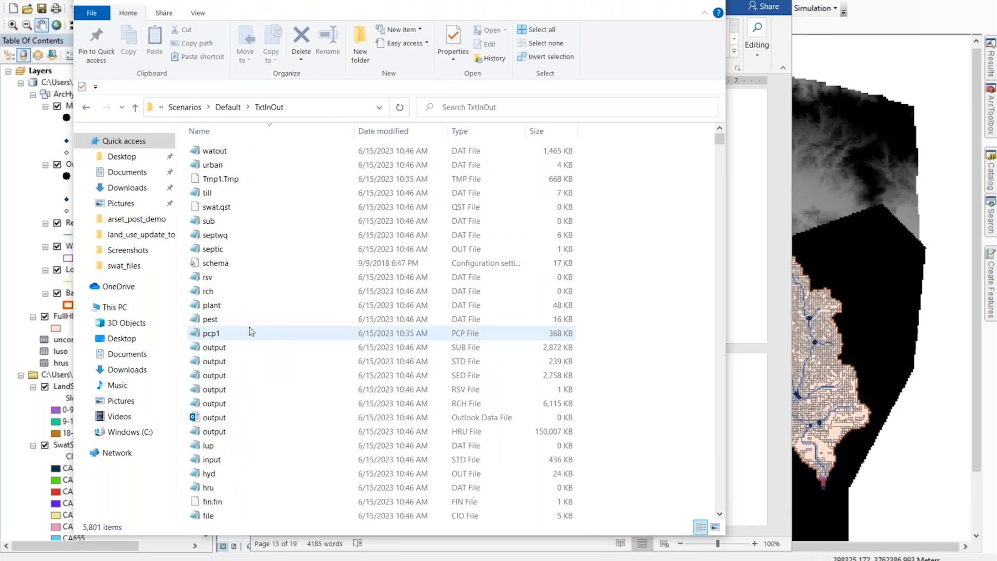
{"action": "scroll", "coordinate": [250, 327], "scroll_direction": "down", "scroll_amount": 1}
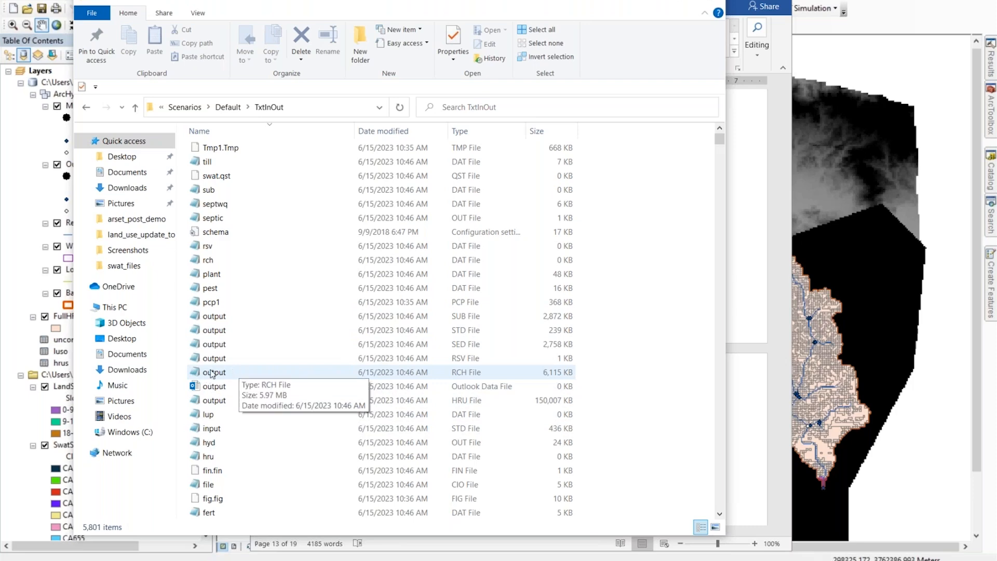
Open the RCH output file in Notepad and examine the flow columns for the reaches
{"action": "double_click", "coordinate": [239, 372]}
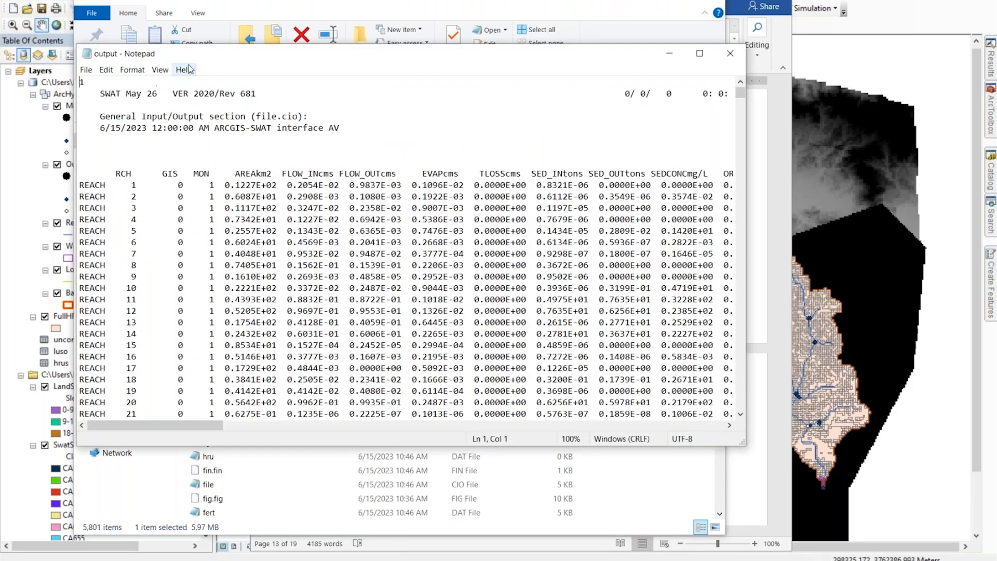
{"action": "left_click_drag", "start_coordinate": [242, 54], "coordinate": [275, 100]}
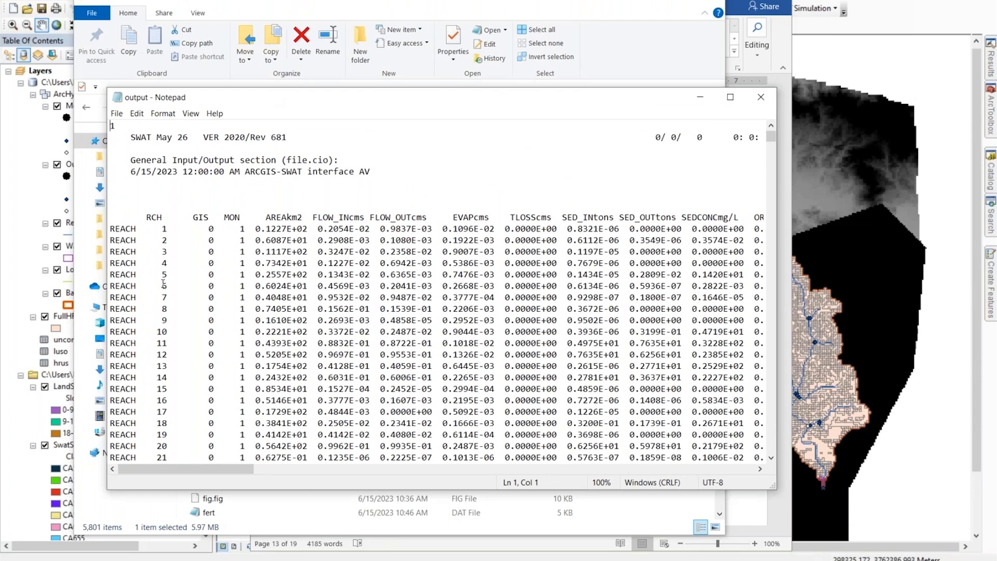
{"action": "left_click", "coordinate": [346, 217]}
{"action": "left_click_drag", "start_coordinate": [346, 217], "coordinate": [350, 286]}
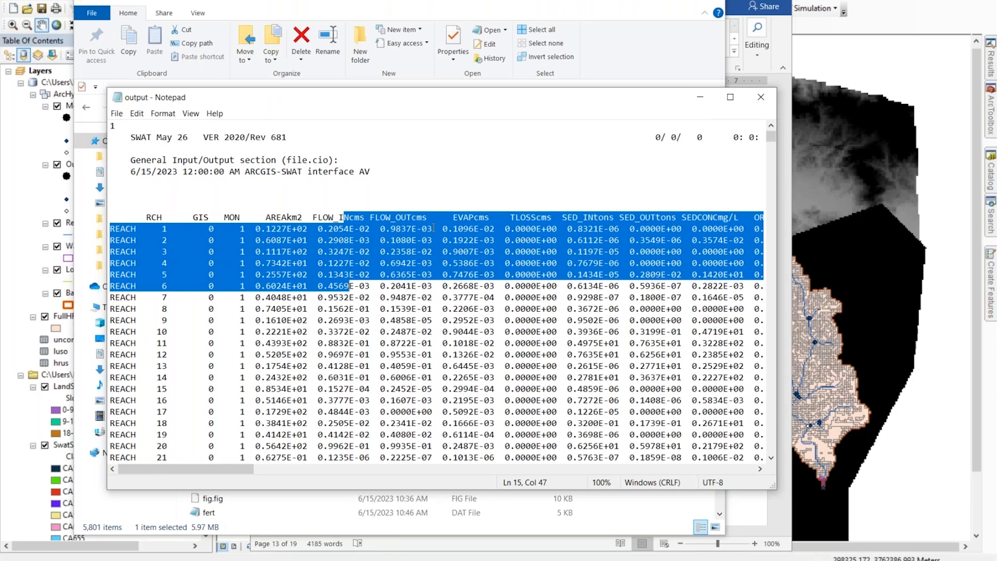
Examine the sediment columns of the RCH output file in Notepad and close the file
{"action": "left_click", "coordinate": [479, 227]}
{"action": "left_click", "coordinate": [582, 217]}
{"action": "left_click", "coordinate": [655, 217]}
{"action": "left_click_drag", "start_coordinate": [626, 107], "coordinate": [552, 76]}
{"action": "left_click", "coordinate": [693, 69]}
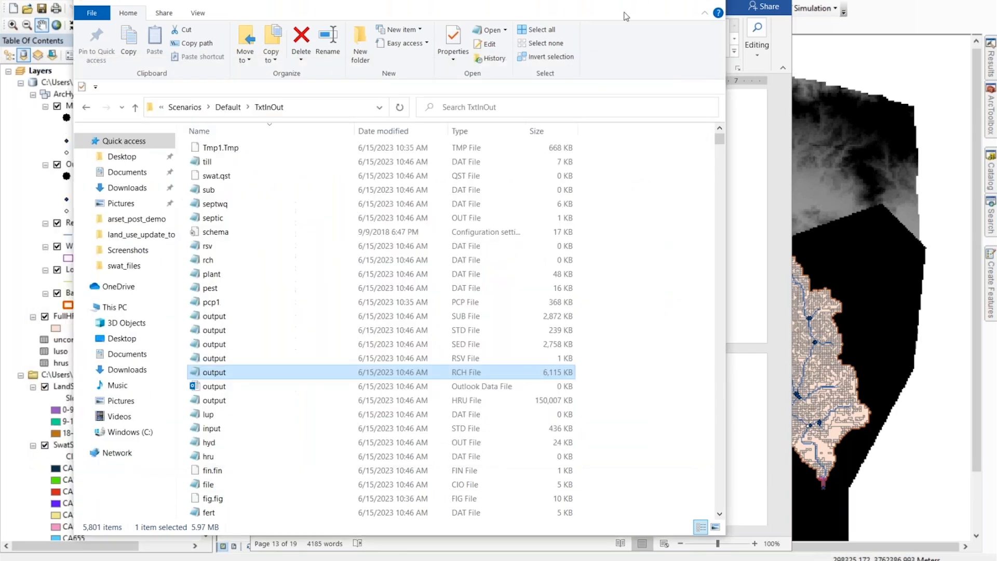
Go back up to the arset_post_demo project folder, and return to the Word instructions to read Option B for reviewing the output
{"action": "left_click", "coordinate": [191, 108]}
{"action": "left_click", "coordinate": [241, 107]}
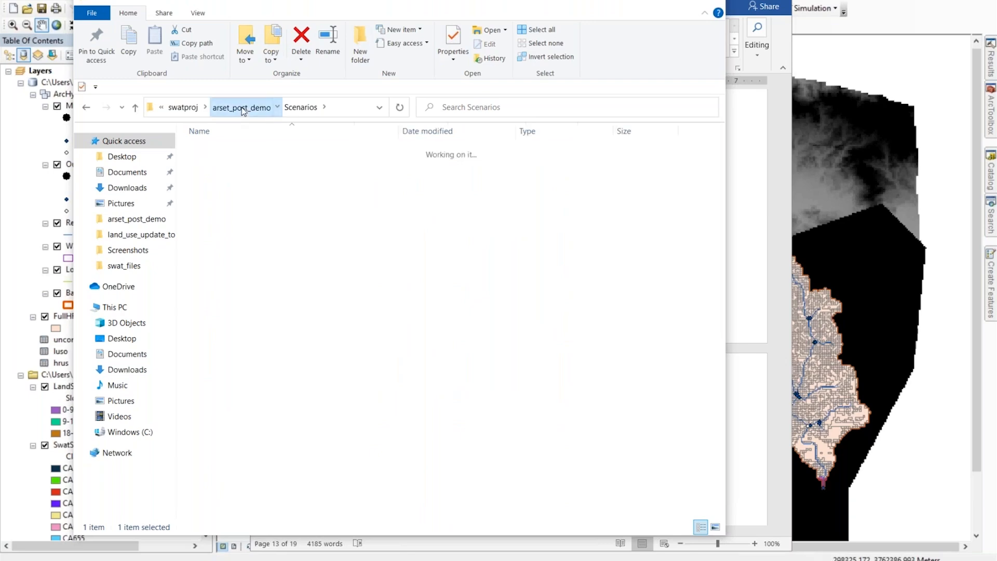
{"action": "left_click", "coordinate": [649, 2]}
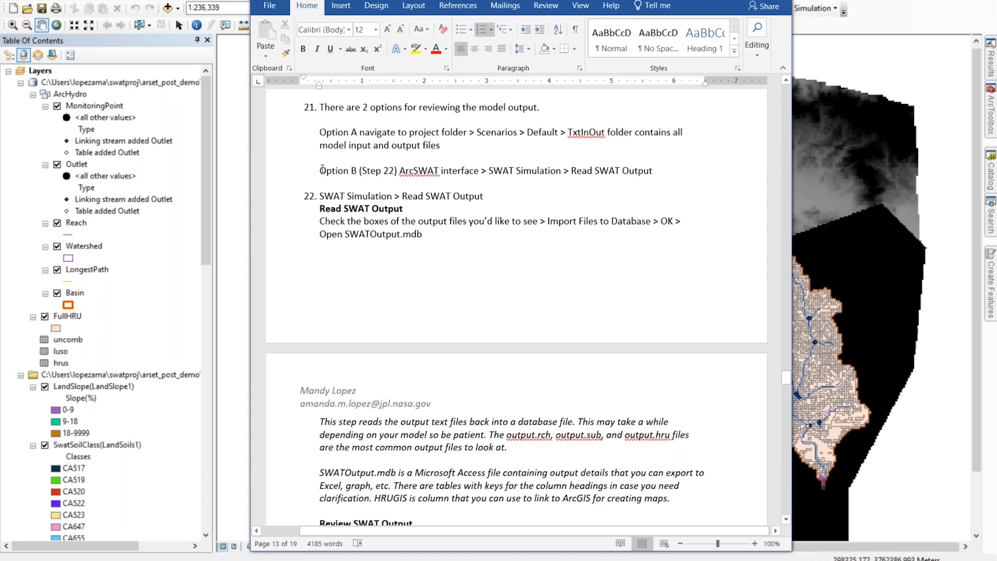
{"action": "left_click_drag", "start_coordinate": [319, 172], "coordinate": [657, 174]}
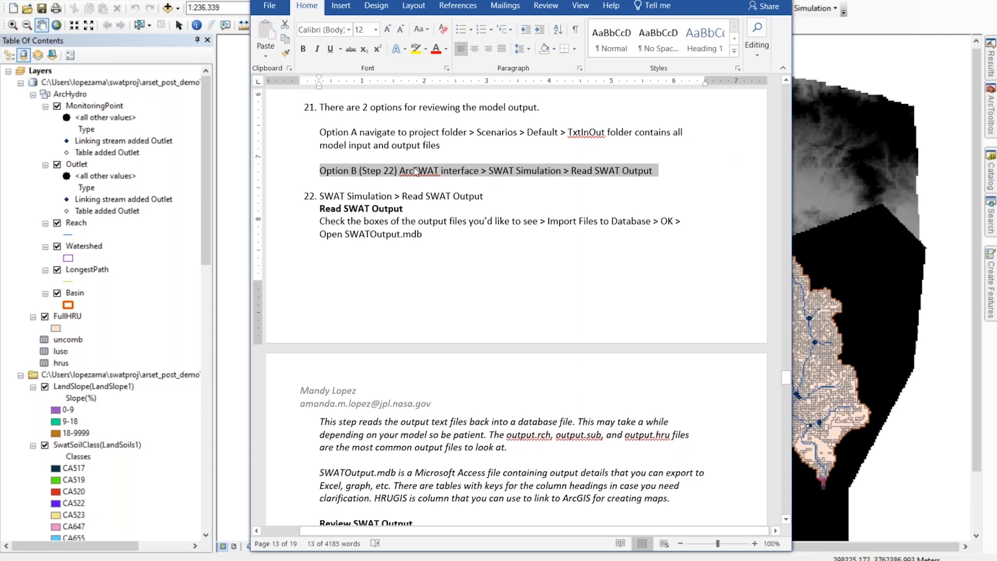
{"action": "left_click", "coordinate": [372, 173]}
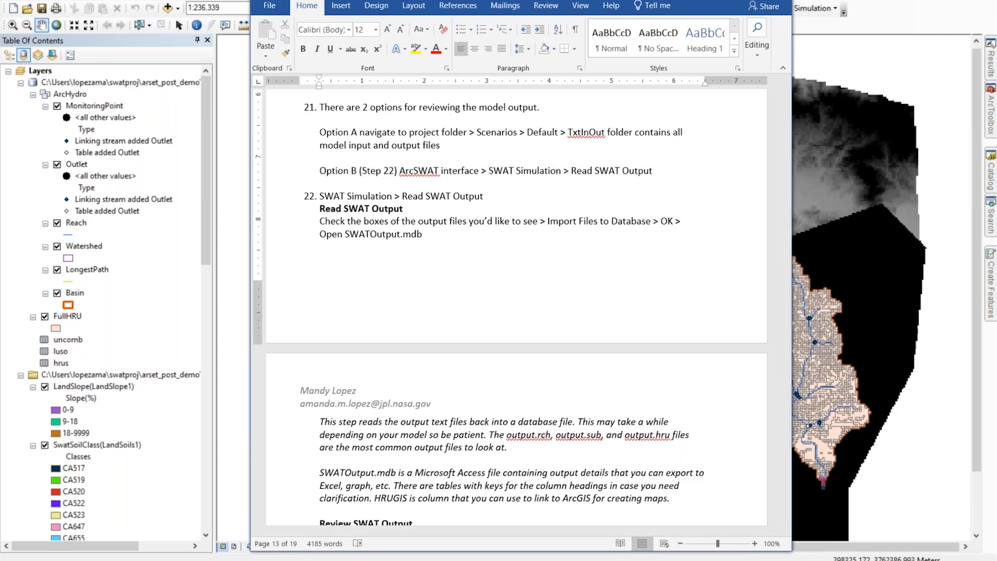
Open Read SWAT Output in ArcSWAT and import output.rch, output.sub and output.hru into the database
{"action": "left_click", "coordinate": [830, 10]}
{"action": "left_click", "coordinate": [831, 10]}
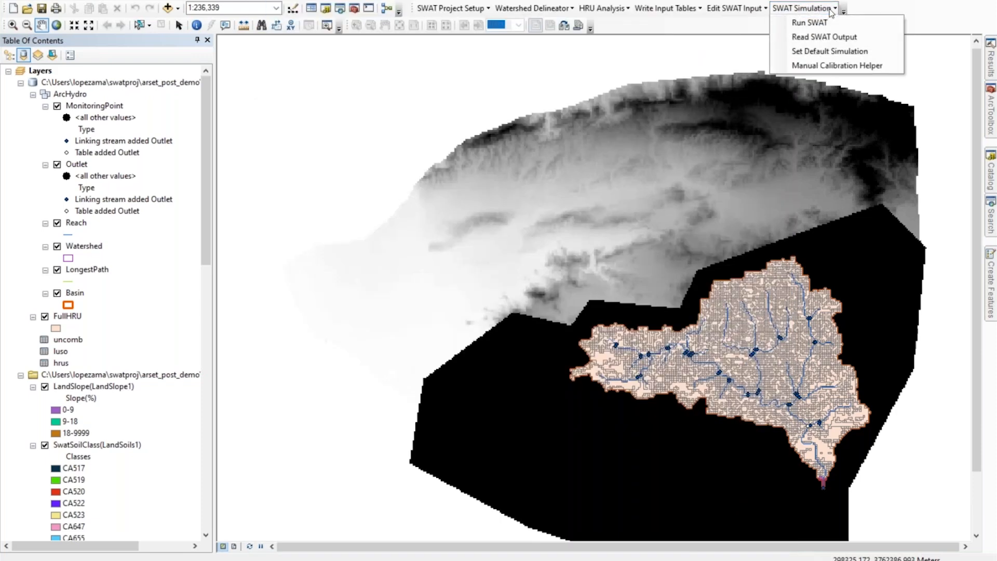
{"action": "left_click", "coordinate": [861, 38]}
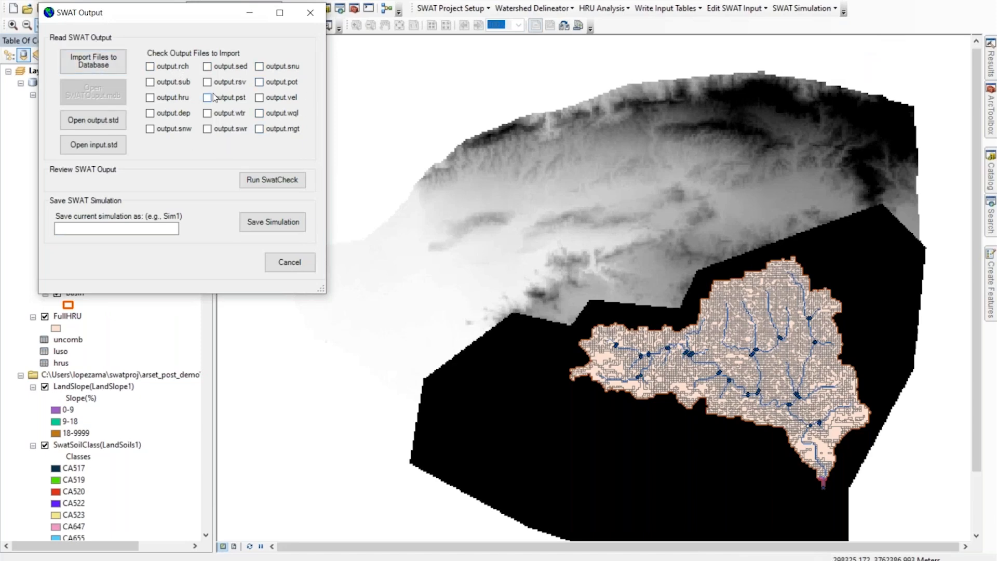
{"action": "left_click", "coordinate": [151, 66]}
{"action": "left_click", "coordinate": [150, 83]}
{"action": "left_click", "coordinate": [151, 98]}
{"action": "left_click", "coordinate": [96, 66]}
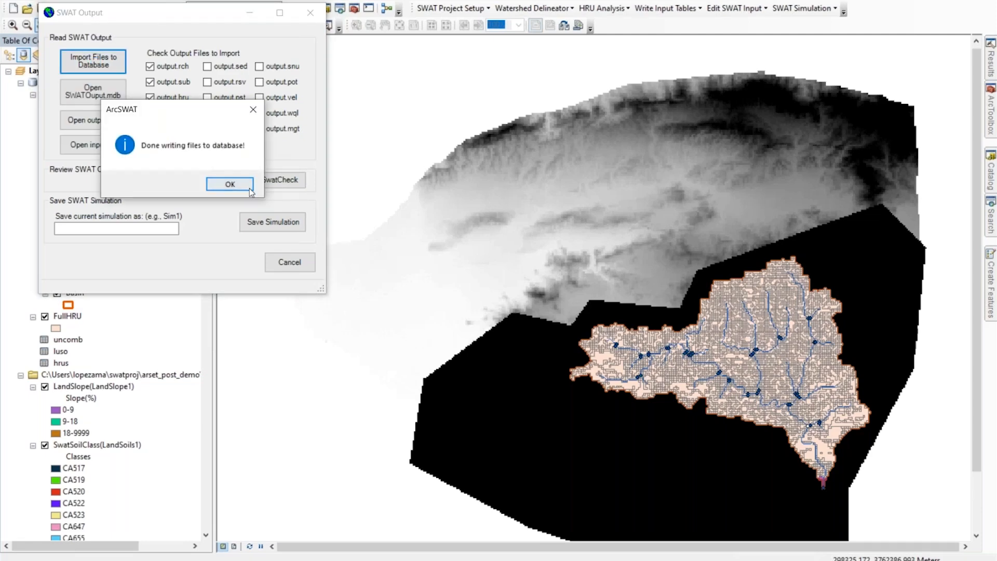
{"action": "left_click", "coordinate": [234, 186]}
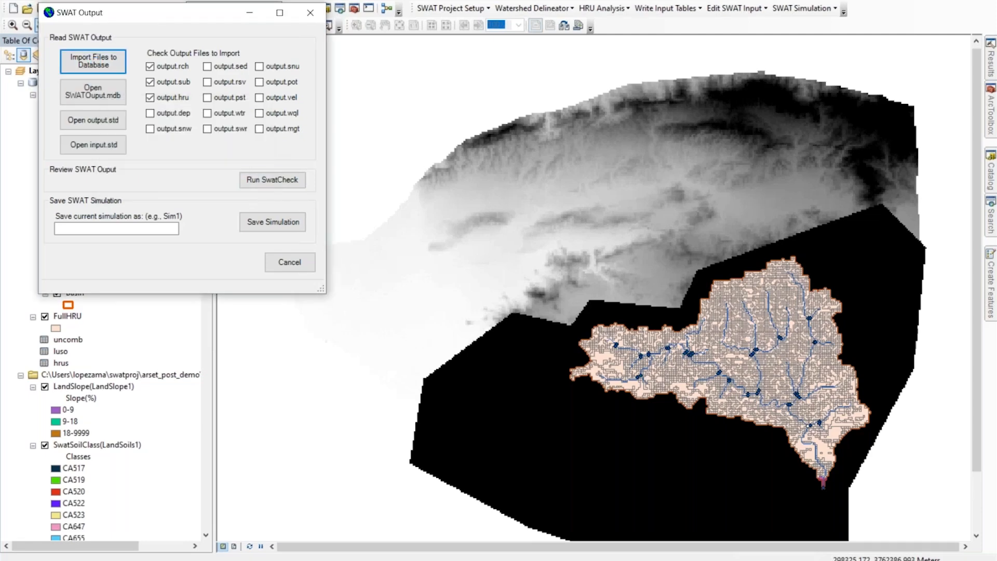
Switch to the Word instructions and read the notes on importing the output files and on SWATOutput.mdb
{"action": "left_click", "coordinate": [516, 557]}
{"action": "scroll", "coordinate": [443, 284], "scroll_direction": "down", "scroll_amount": 4}
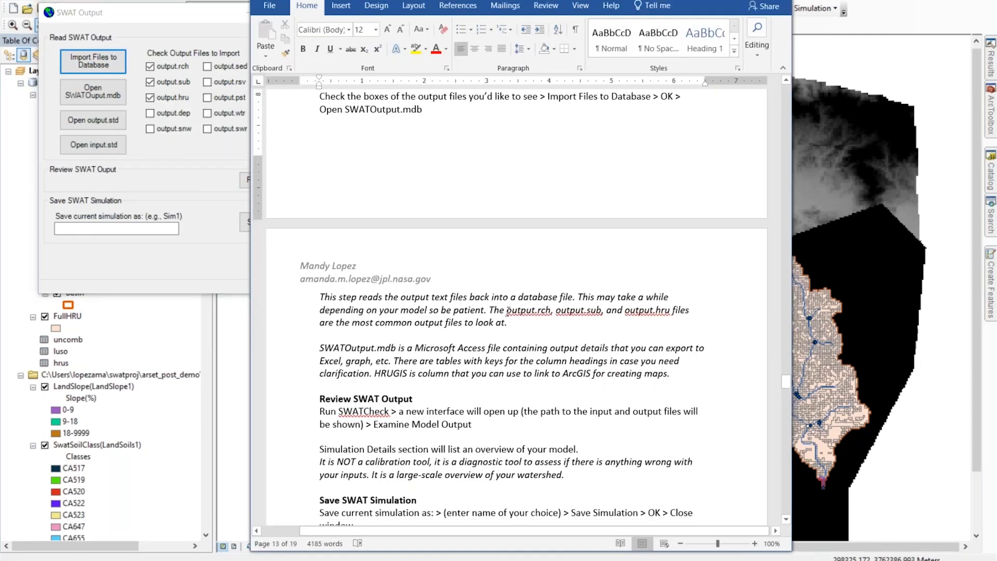
{"action": "left_click_drag", "start_coordinate": [322, 297], "coordinate": [643, 373]}
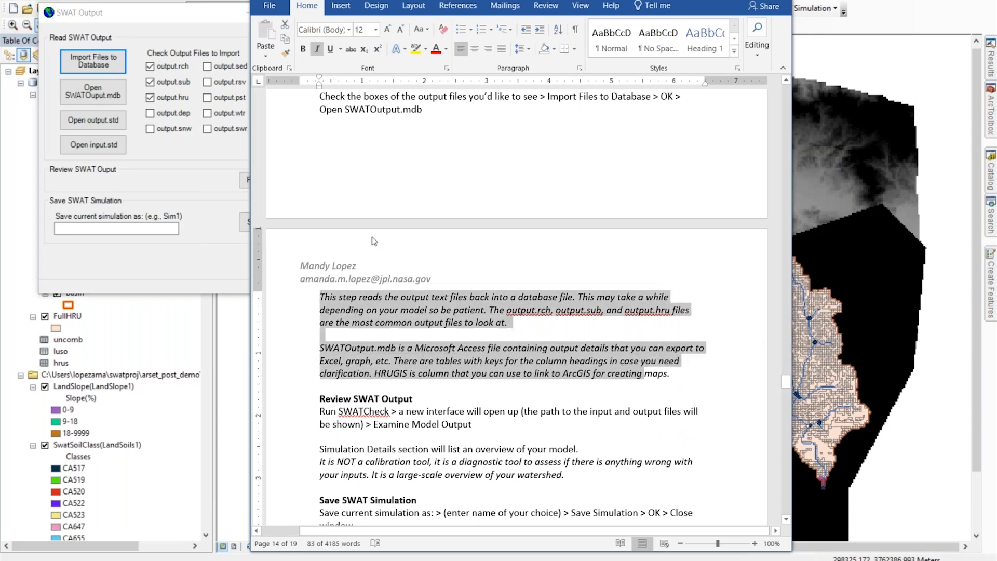
{"action": "left_click", "coordinate": [354, 362]}
{"action": "left_click_drag", "start_coordinate": [319, 348], "coordinate": [503, 353]}
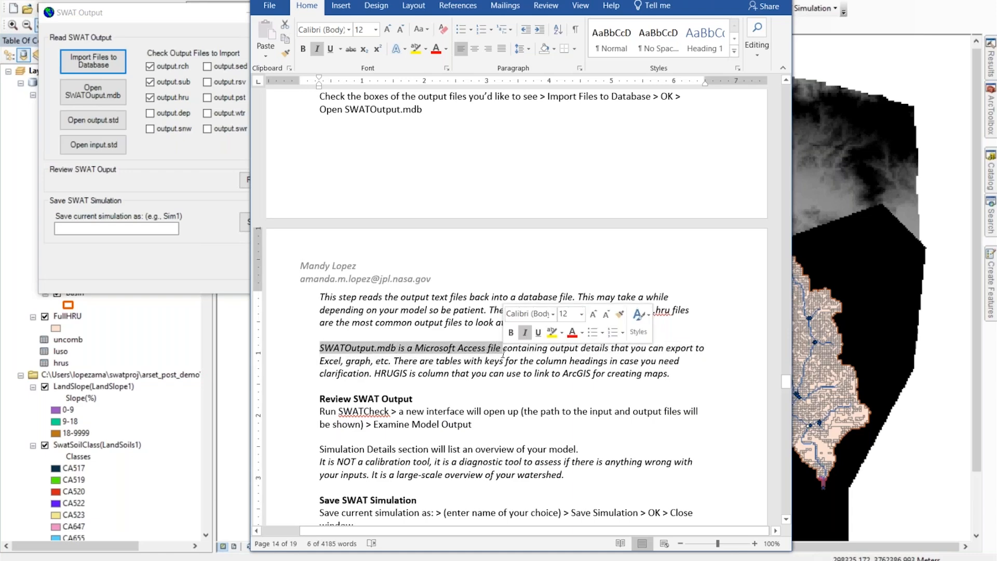
{"action": "scroll", "coordinate": [479, 300], "scroll_direction": "down", "scroll_amount": 5}
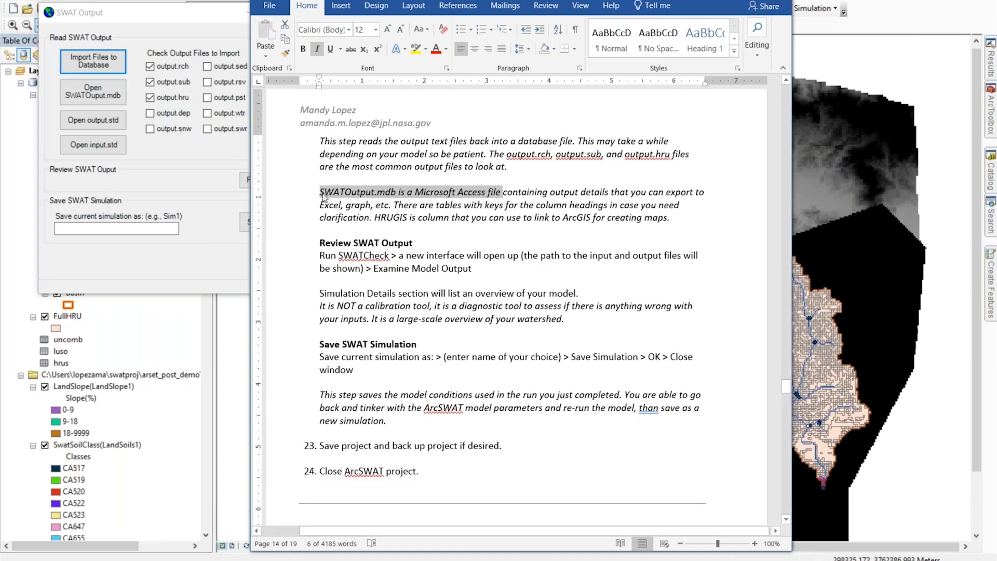
{"action": "left_click", "coordinate": [366, 205]}
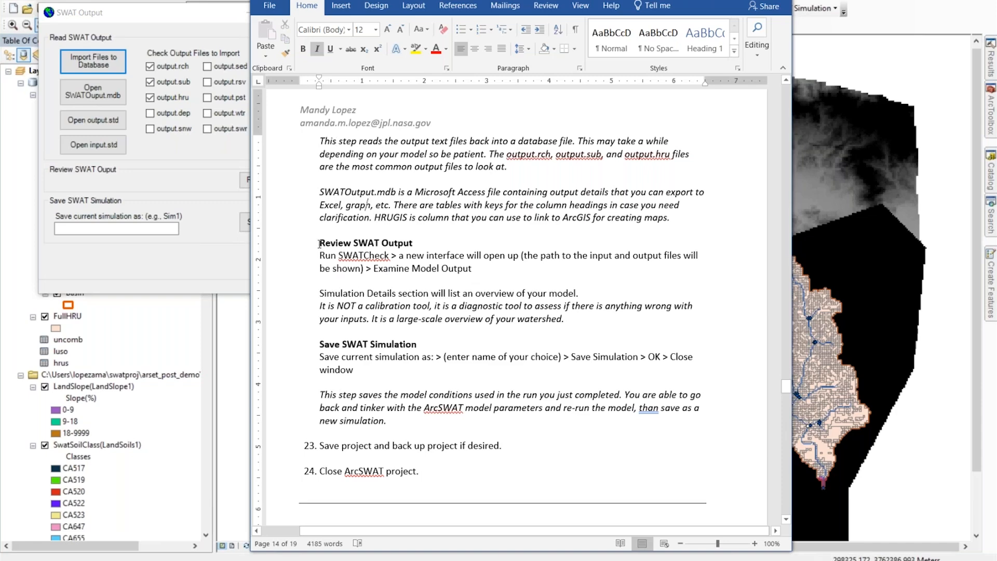
Read the instructions on reviewing the output with SWATCheck, saving the simulation and closing the project
{"action": "left_click_drag", "start_coordinate": [318, 243], "coordinate": [532, 471]}
{"action": "scroll", "coordinate": [379, 309], "scroll_direction": "down", "scroll_amount": 1}
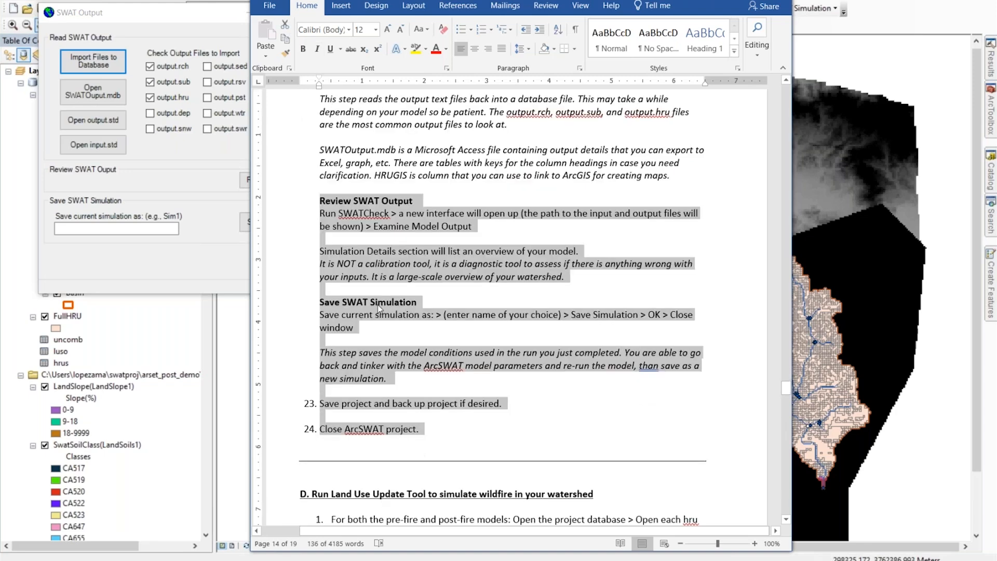
{"action": "scroll", "coordinate": [379, 309], "scroll_direction": "down", "scroll_amount": 2}
{"action": "left_click", "coordinate": [319, 124]}
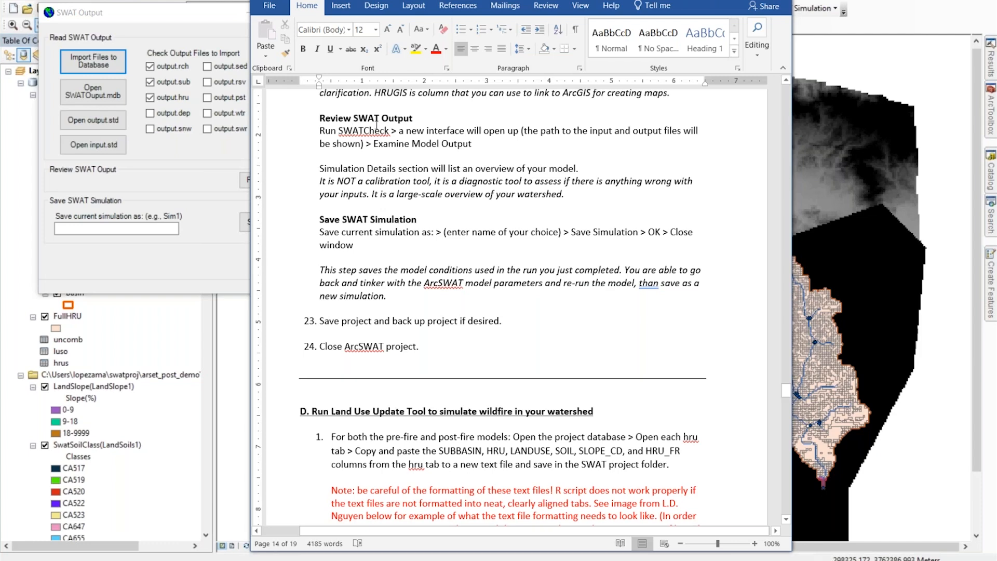
{"action": "left_click_drag", "start_coordinate": [320, 131], "coordinate": [390, 132]}
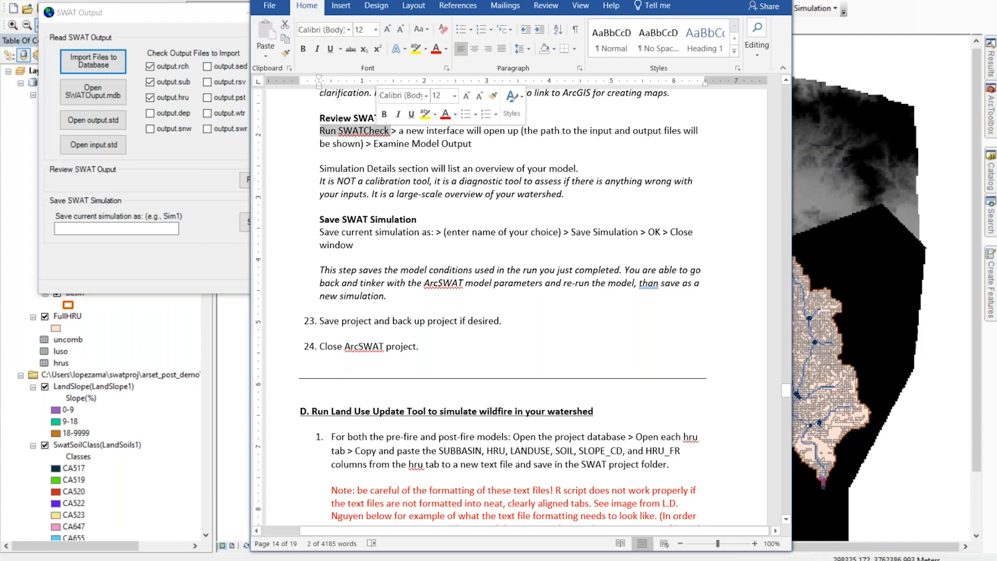
{"action": "left_click", "coordinate": [503, 150]}
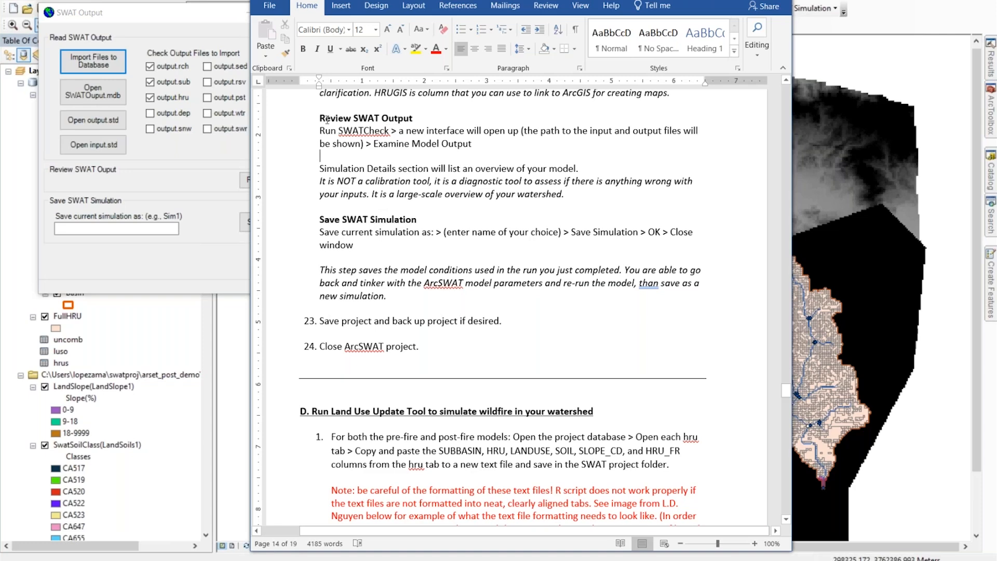
{"action": "left_click_drag", "start_coordinate": [320, 117], "coordinate": [522, 182]}
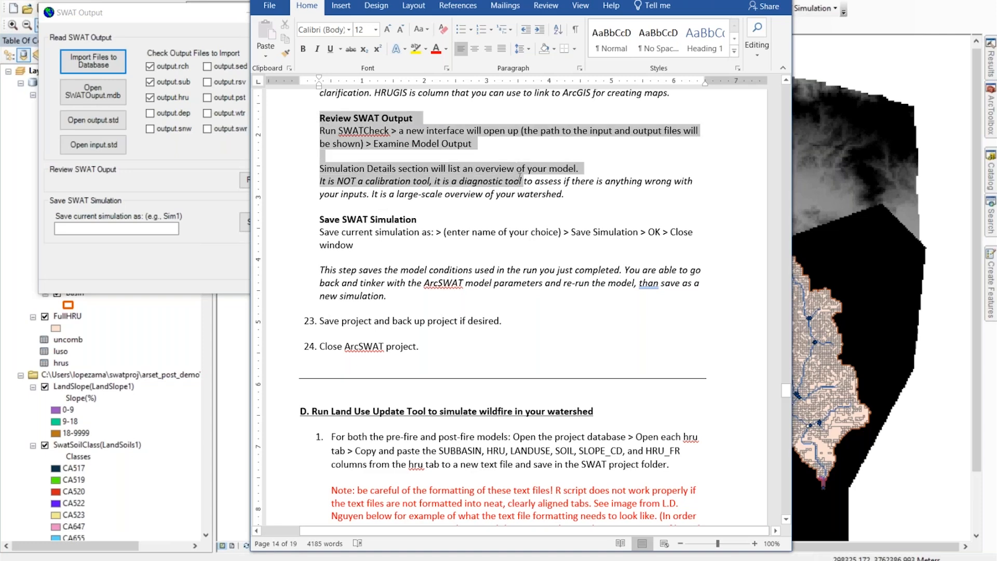
Return to the SWAT Output window, run SwatCheck and examine the model output of the post-fire project
{"action": "left_click", "coordinate": [117, 185]}
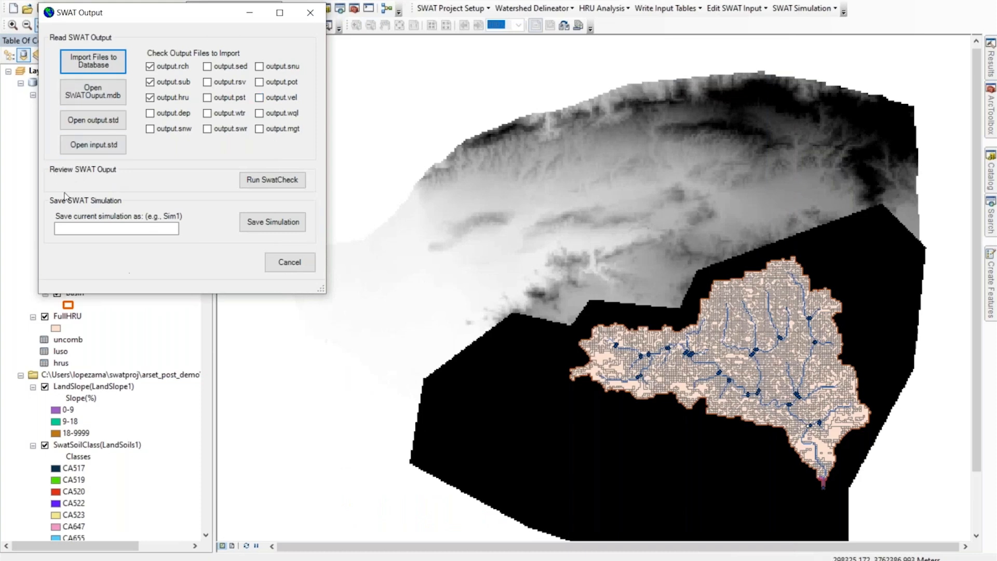
{"action": "left_click", "coordinate": [279, 182]}
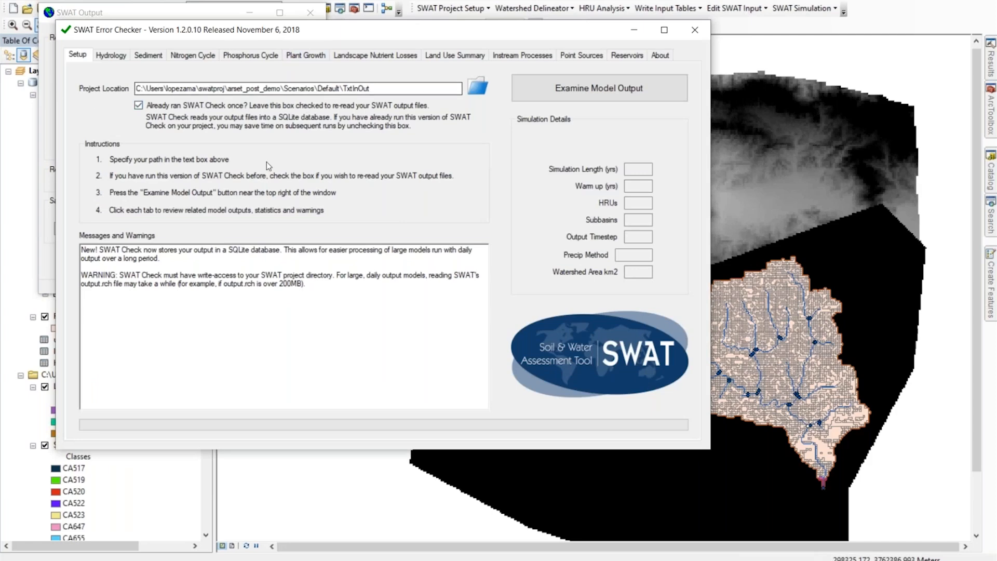
{"action": "left_click", "coordinate": [664, 94]}
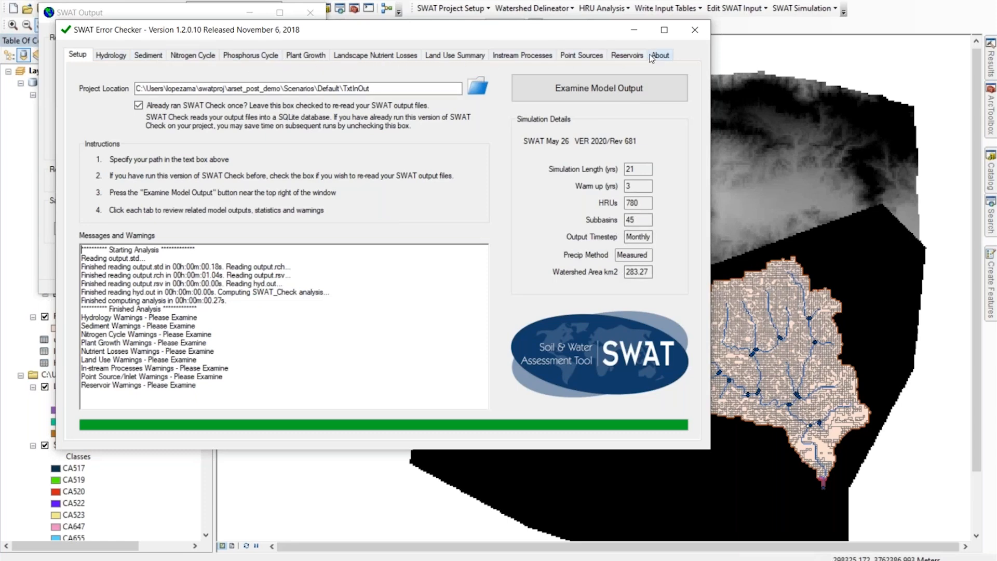
Review the hydrology results and read their messages and warnings in SWAT Error Checker
{"action": "left_click", "coordinate": [110, 57]}
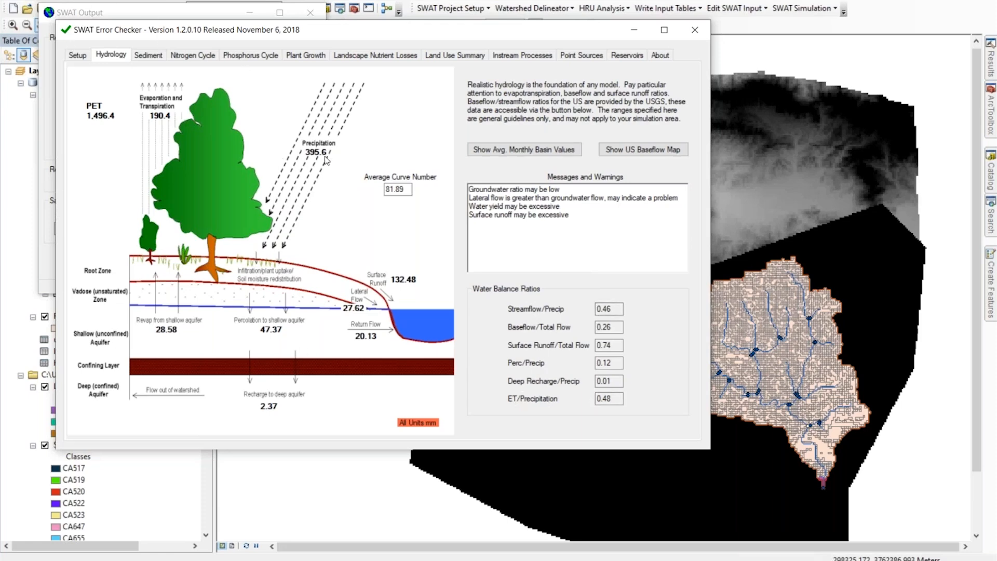
{"action": "left_click_drag", "start_coordinate": [470, 190], "coordinate": [559, 223]}
{"action": "left_click", "coordinate": [568, 205]}
{"action": "left_click_drag", "start_coordinate": [469, 190], "coordinate": [553, 190]}
{"action": "left_click", "coordinate": [562, 190]}
Review the sediment, nitrogen cycle, phosphorus cycle and plant growth results, and close SWAT Error Checker
{"action": "left_click", "coordinate": [143, 57]}
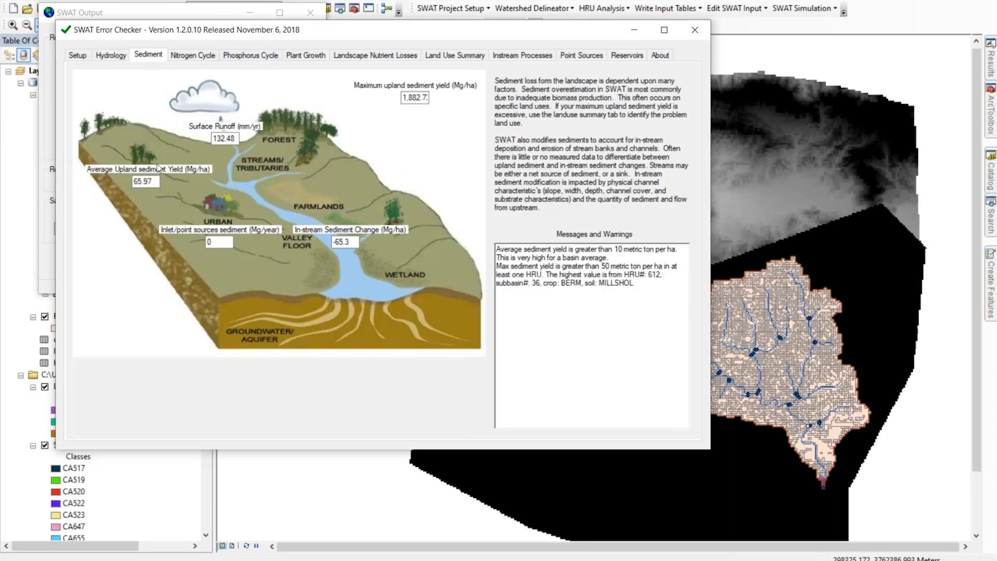
{"action": "left_click", "coordinate": [198, 56]}
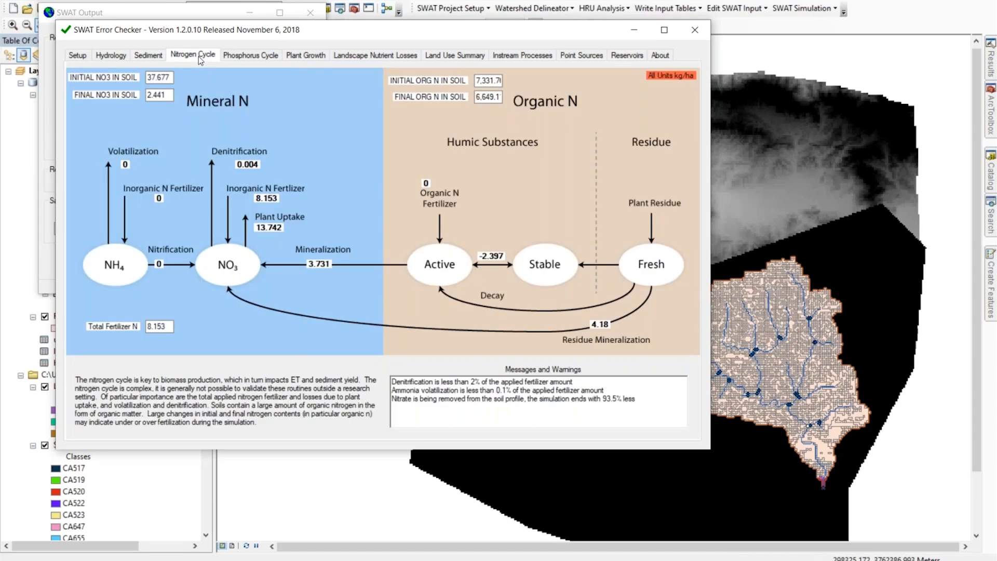
{"action": "left_click", "coordinate": [248, 56]}
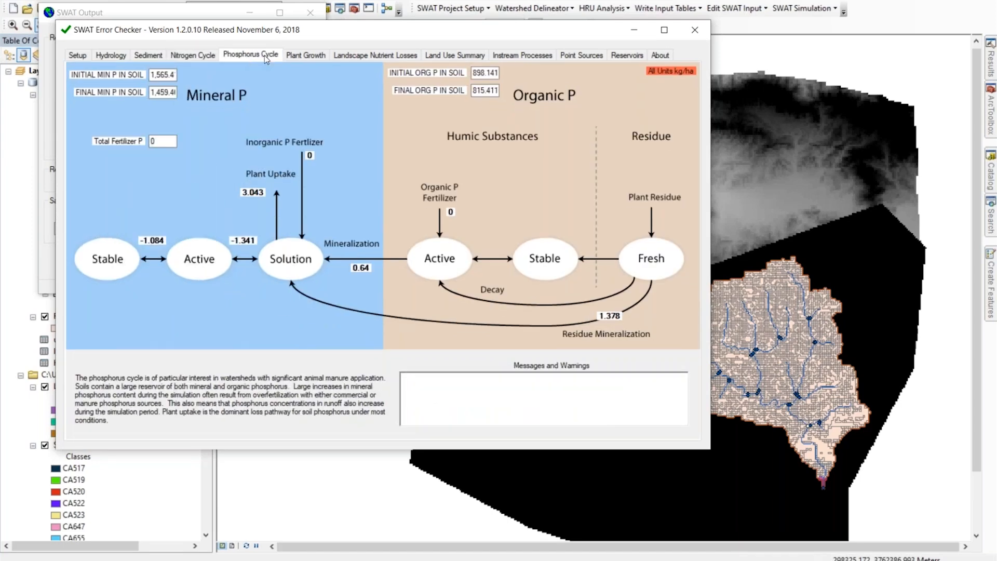
{"action": "left_click", "coordinate": [315, 55]}
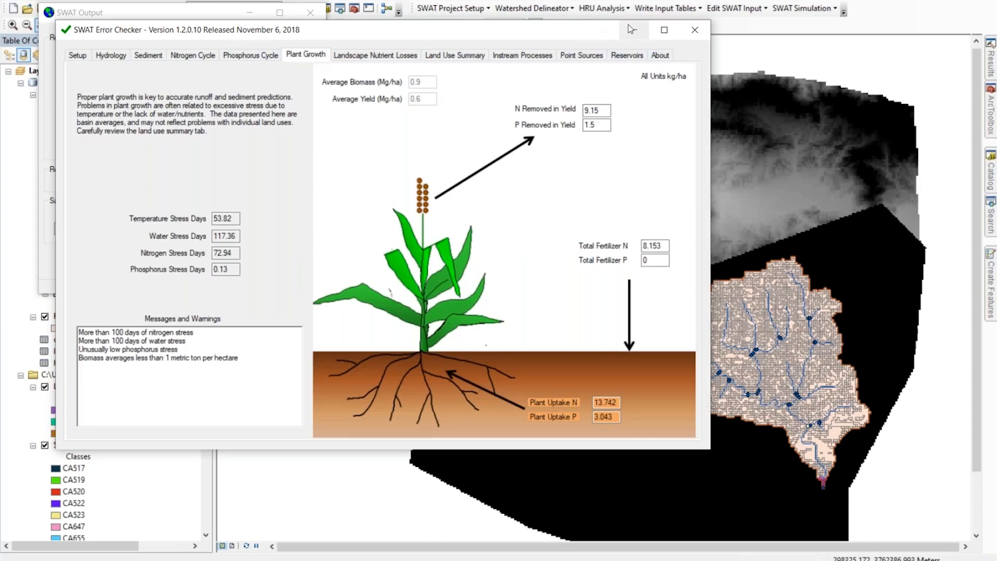
{"action": "left_click", "coordinate": [689, 33]}
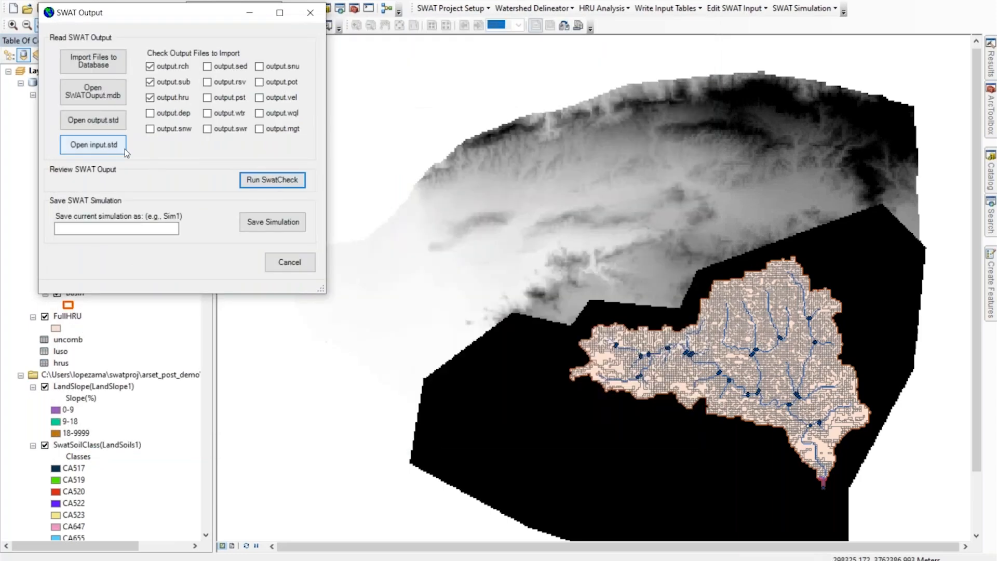
Save the current simulation as Sim1 and close the SWAT Output window
{"action": "left_click", "coordinate": [124, 228]}
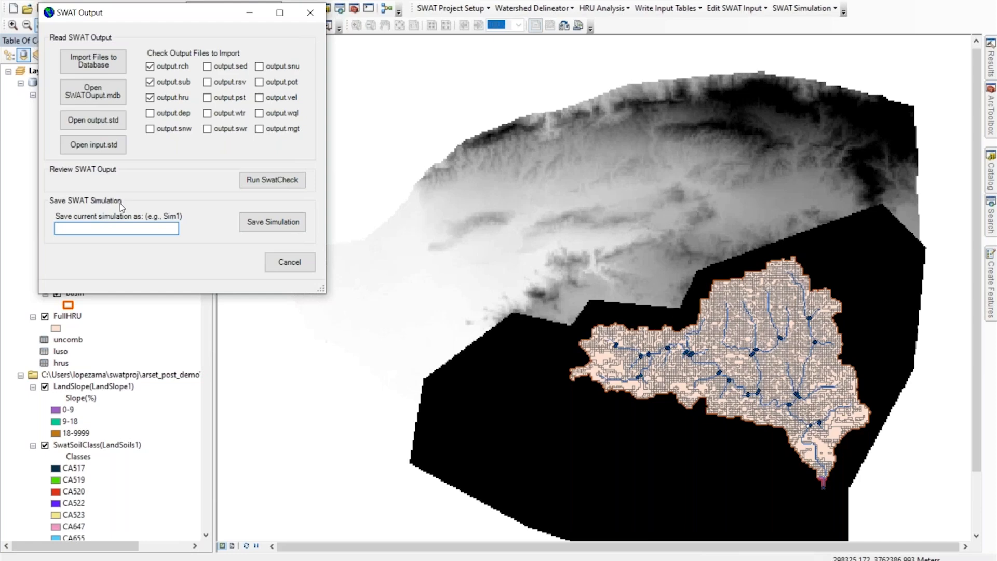
{"action": "type", "text": "Sim1"}
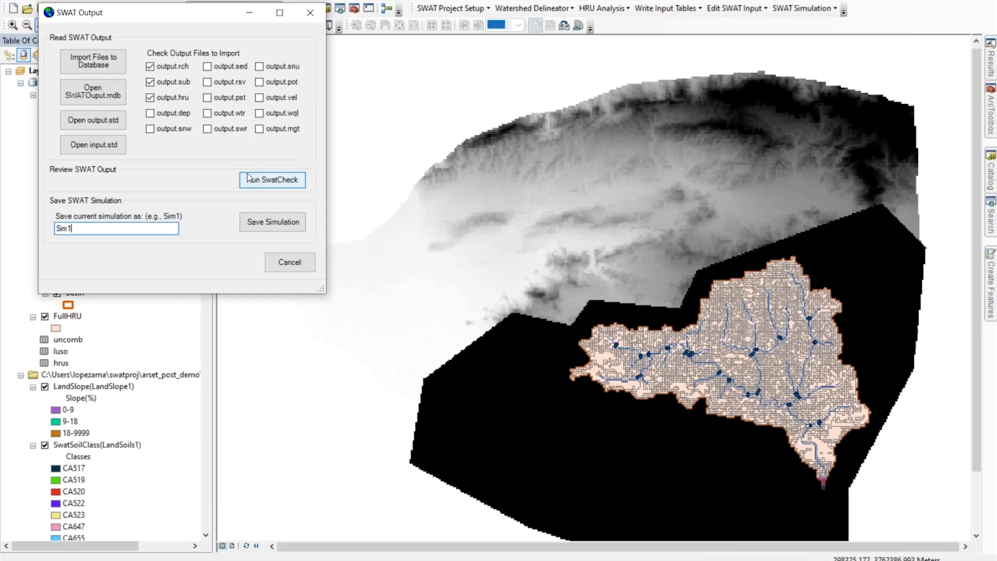
{"action": "left_click", "coordinate": [255, 224]}
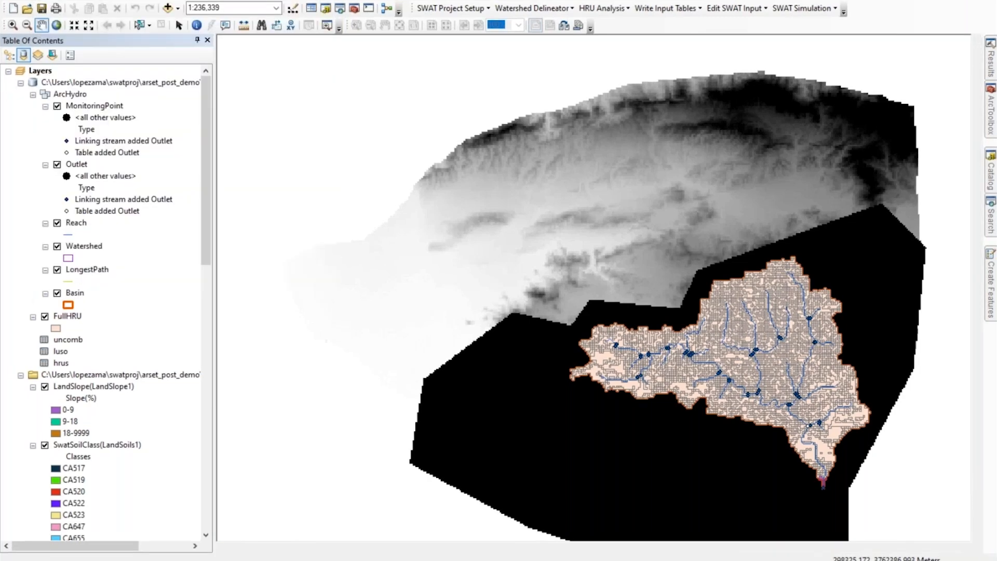
{"action": "left_click", "coordinate": [231, 188]}
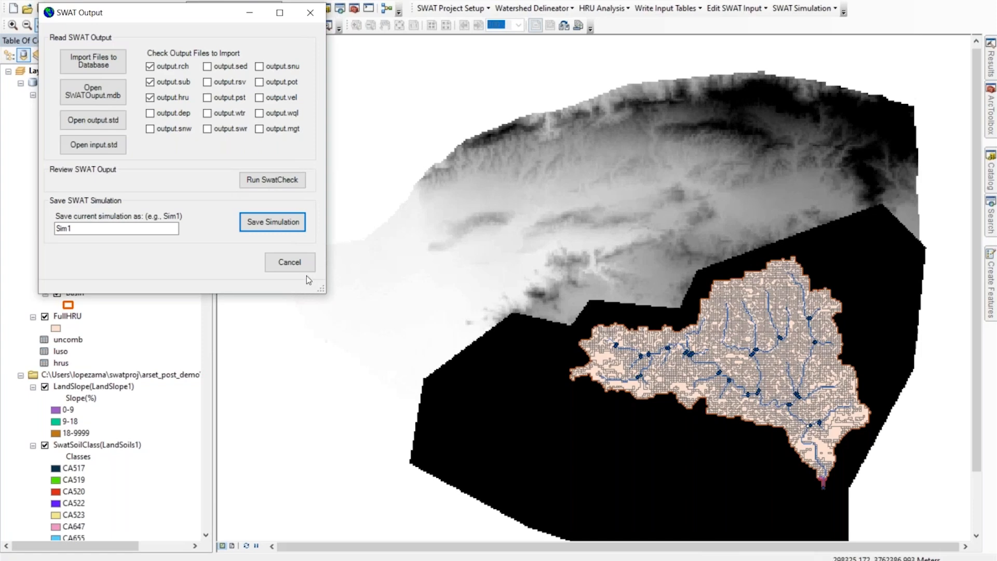
{"action": "left_click", "coordinate": [305, 16]}
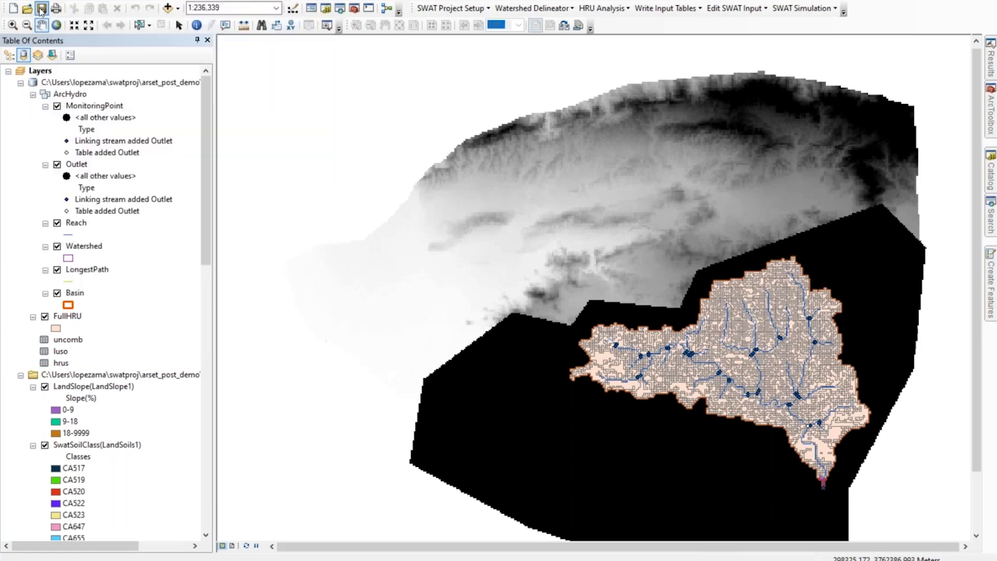
Switch to the arset_post_demo project folder in File Explorer and open its Scenarios folder
{"action": "key", "text": "alt+Tab"}
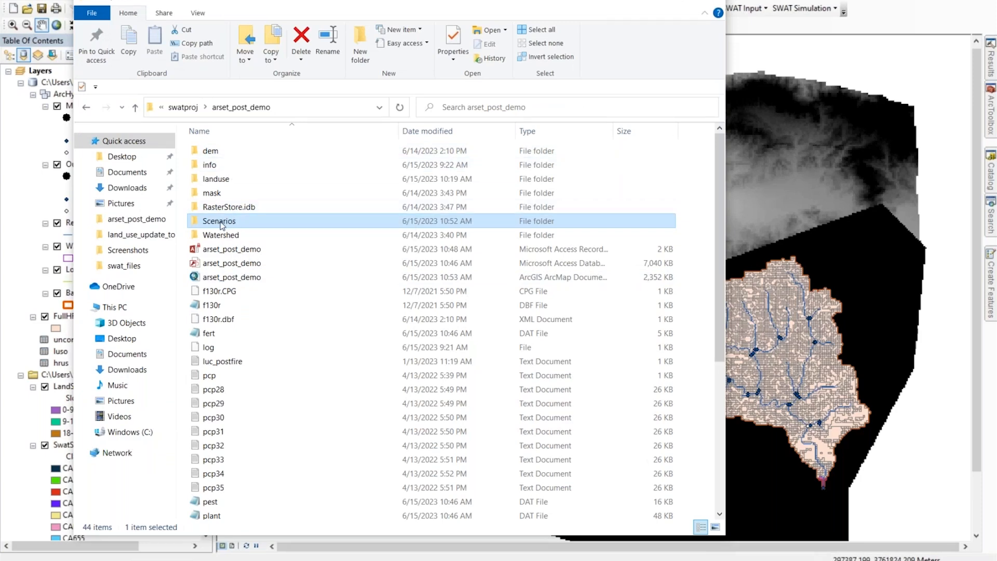
{"action": "double_click", "coordinate": [222, 225]}
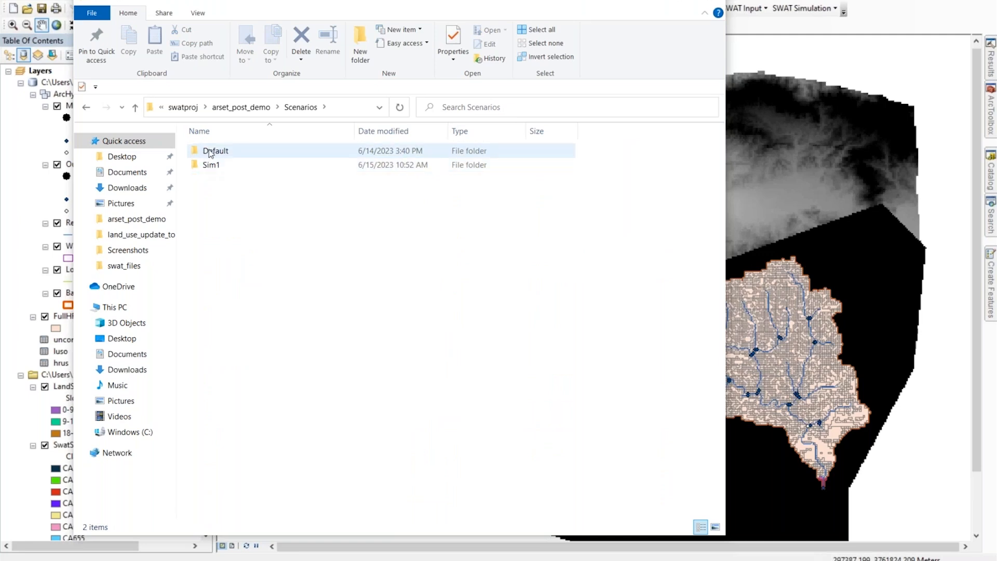
Open the Sim1 folder inside Scenarios to view its subfolders, and switch to the Word guide
{"action": "left_click", "coordinate": [218, 152]}
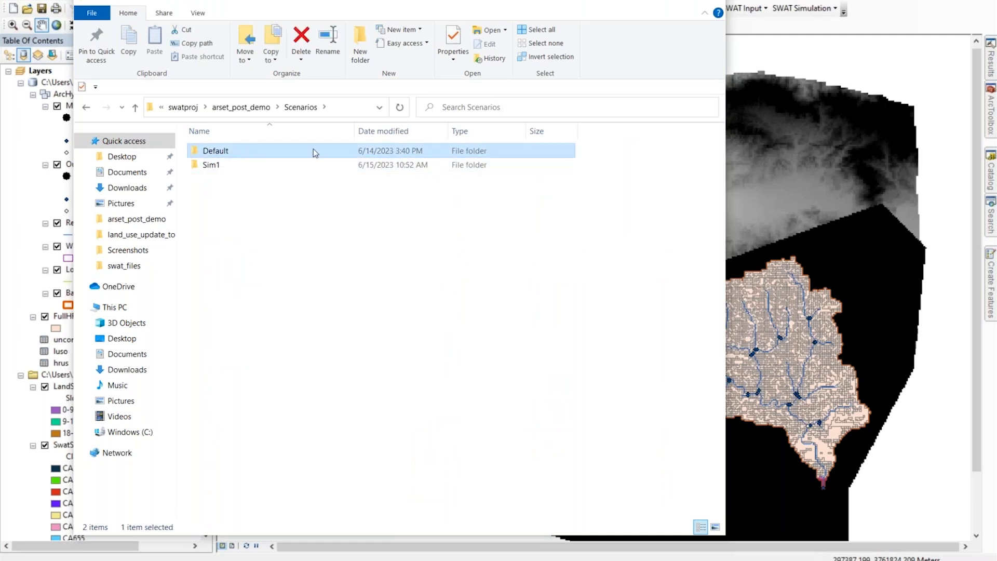
{"action": "left_click", "coordinate": [219, 164]}
{"action": "double_click", "coordinate": [216, 166]}
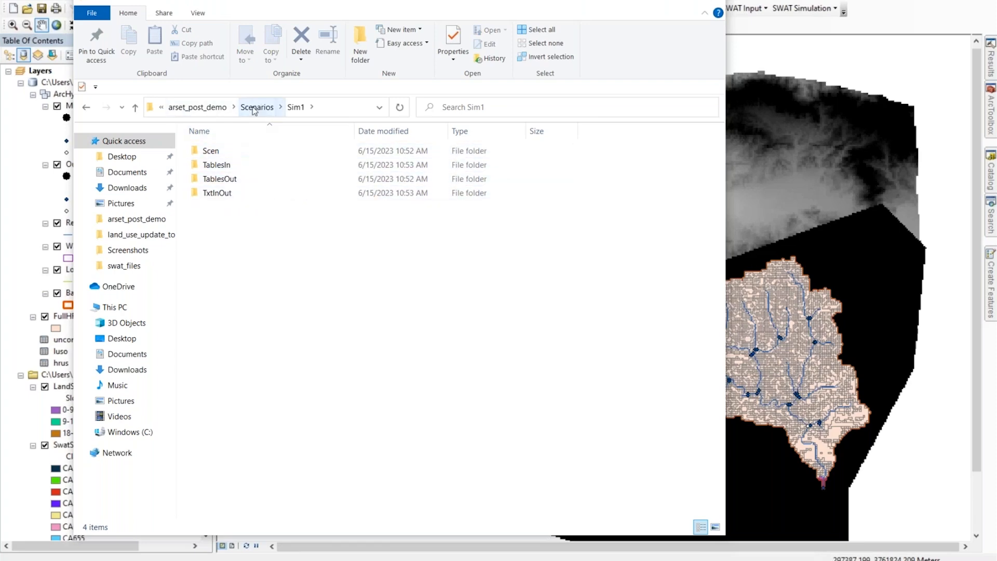
{"action": "left_click", "coordinate": [648, 3]}
{"action": "key", "text": "alt+Tab"}
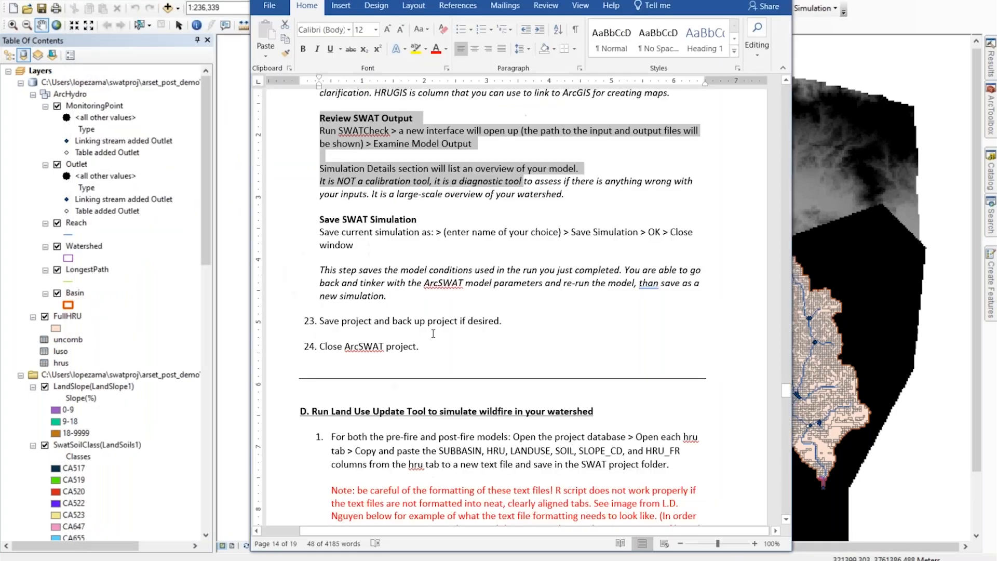
Read the guide's steps 23 and 24, save the project in ArcMap and return to the guide
{"action": "left_click_drag", "start_coordinate": [436, 346], "coordinate": [314, 181]}
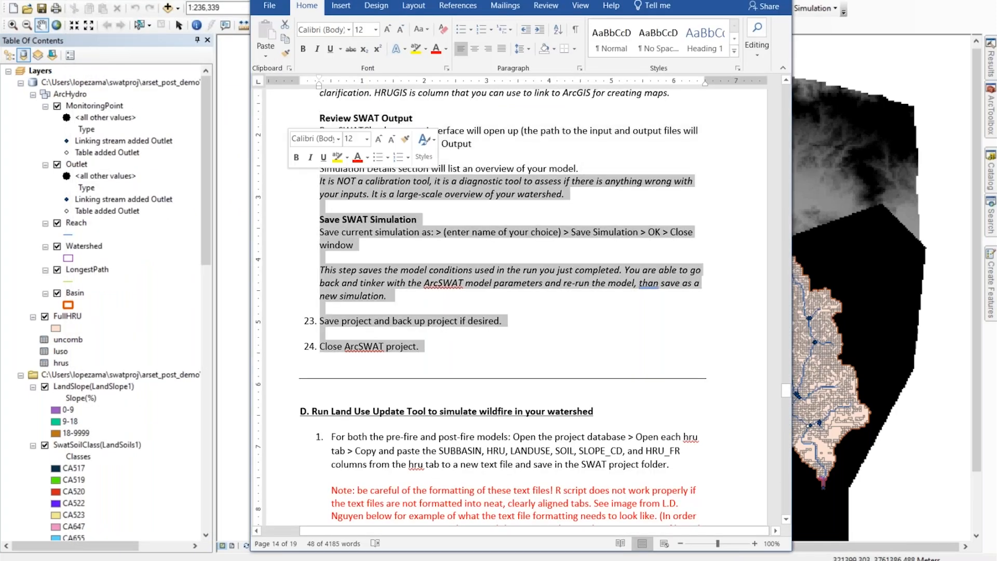
{"action": "left_click", "coordinate": [435, 352]}
{"action": "scroll", "coordinate": [470, 325], "scroll_direction": "down", "scroll_amount": 4}
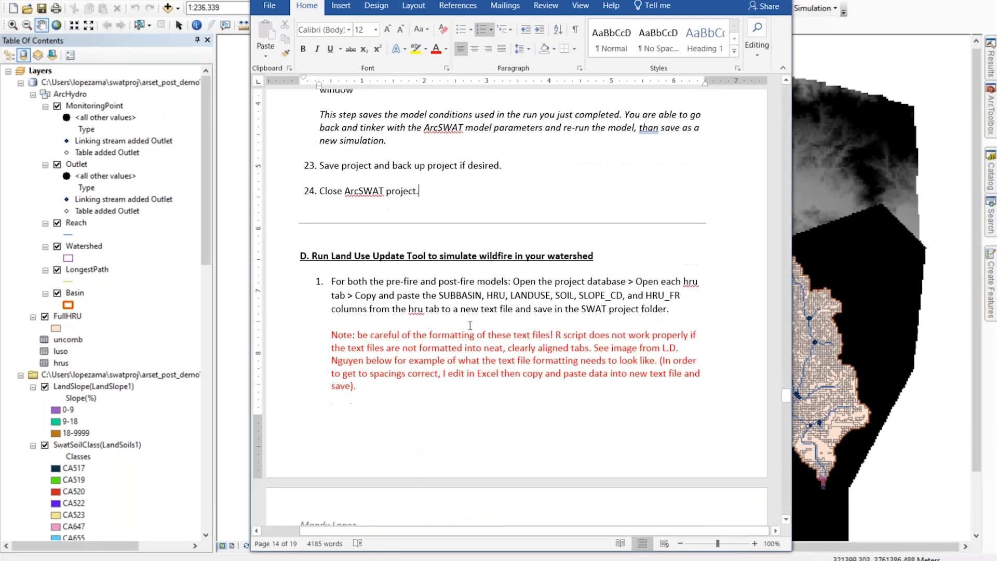
{"action": "scroll", "coordinate": [470, 325], "scroll_direction": "down", "scroll_amount": 2}
{"action": "left_click", "coordinate": [42, 9]}
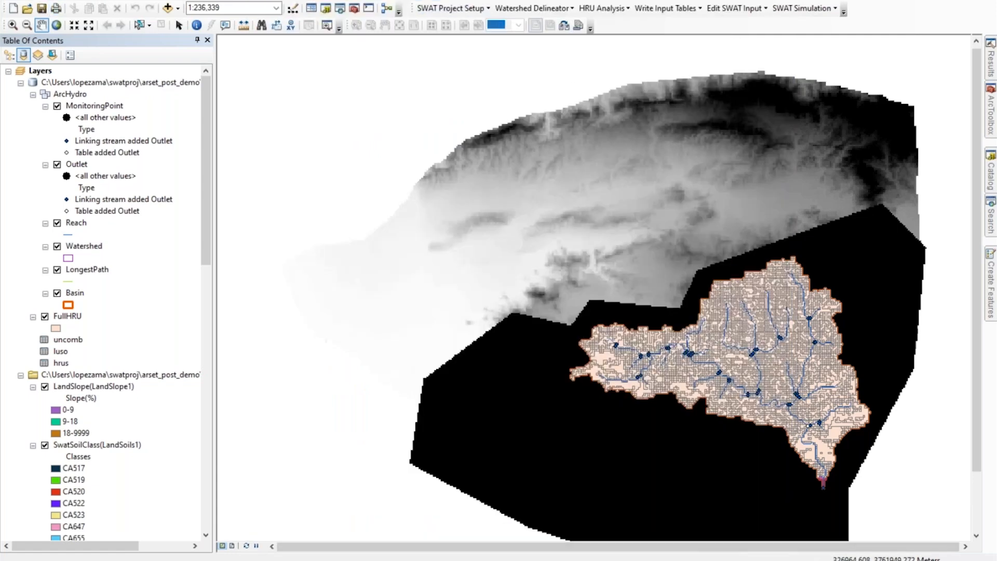
{"action": "key", "text": "alt+Tab"}
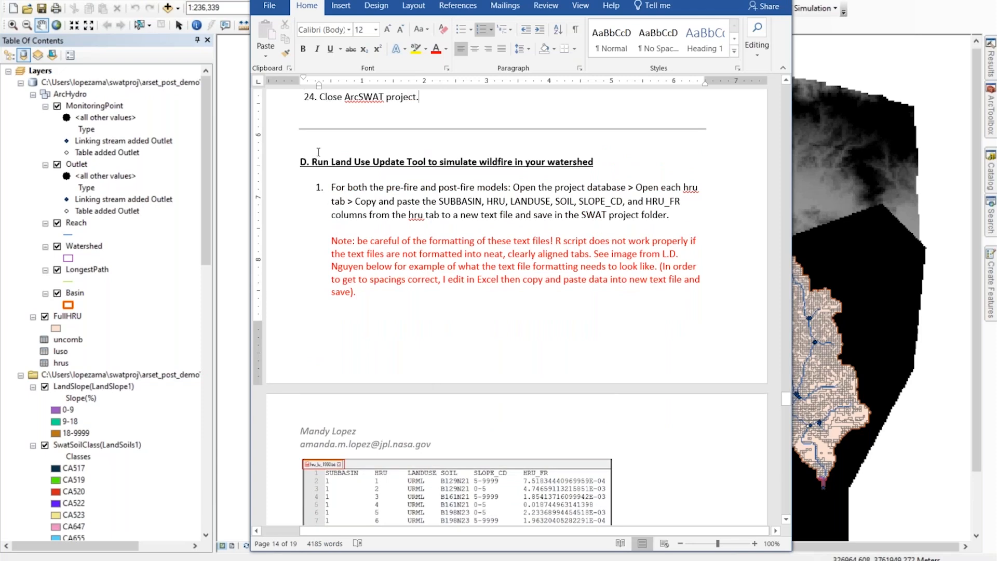
Read the heading and step 1 of the guide's section D on running the Land Use Update Tool for both pre-fire and post-fire models
{"action": "left_click_drag", "start_coordinate": [331, 161], "coordinate": [427, 162]}
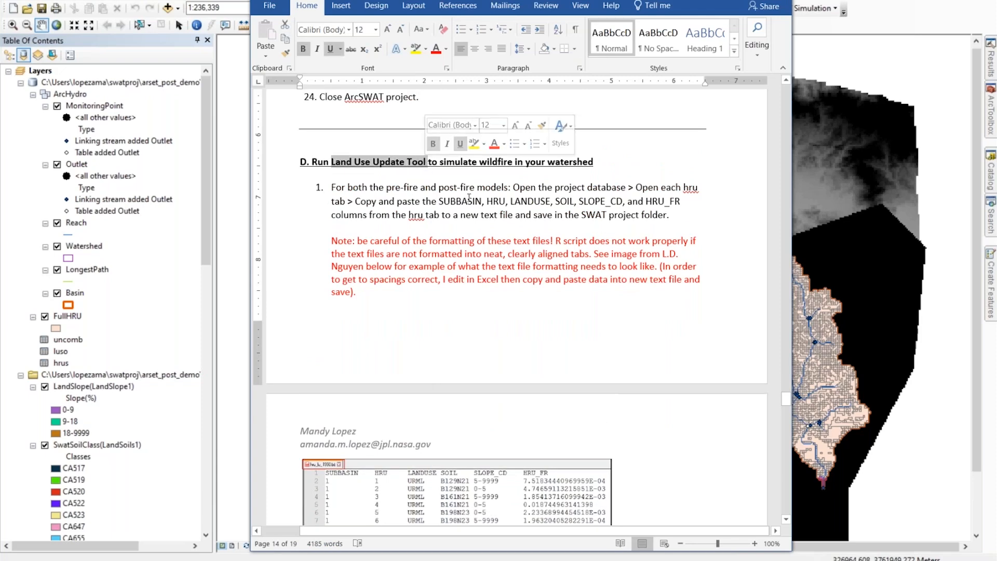
{"action": "left_click", "coordinate": [551, 289]}
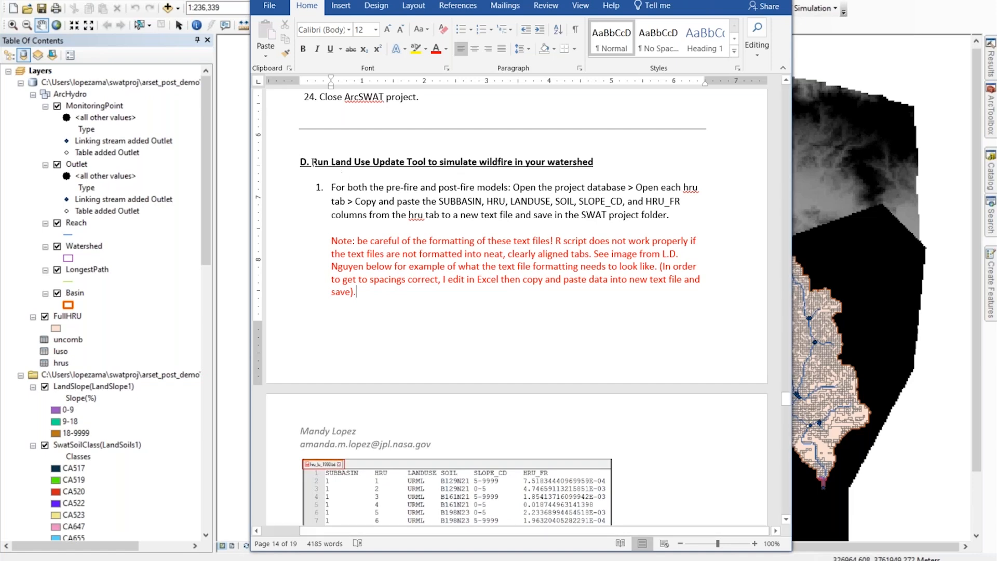
{"action": "left_click_drag", "start_coordinate": [294, 162], "coordinate": [643, 162]}
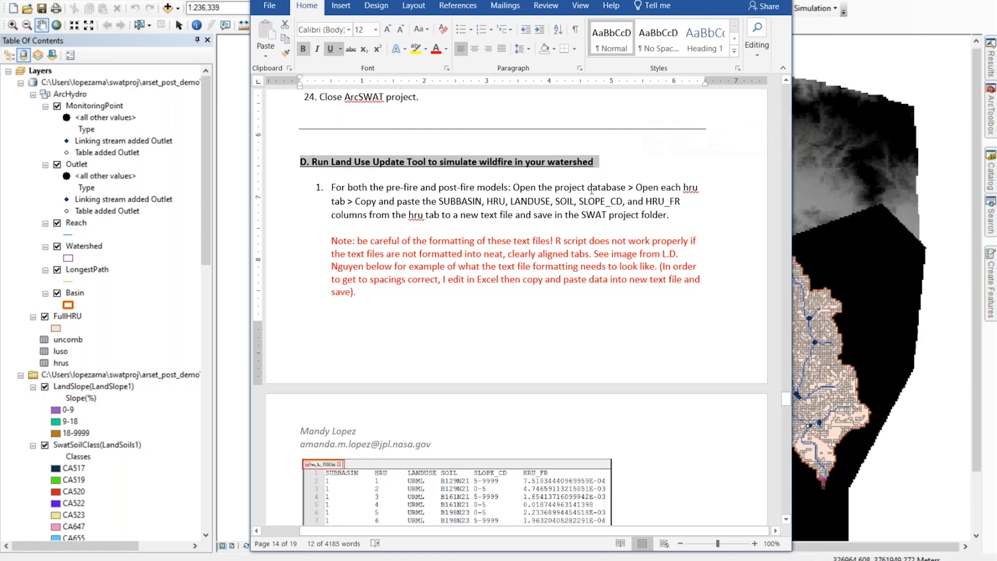
{"action": "scroll", "coordinate": [595, 192], "scroll_direction": "down", "scroll_amount": 2}
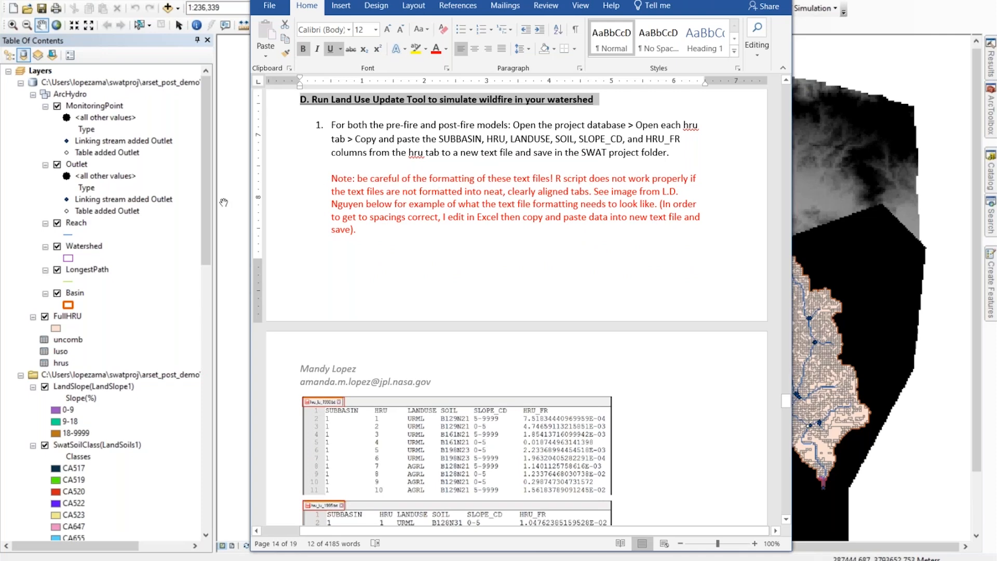
{"action": "left_click", "coordinate": [340, 124]}
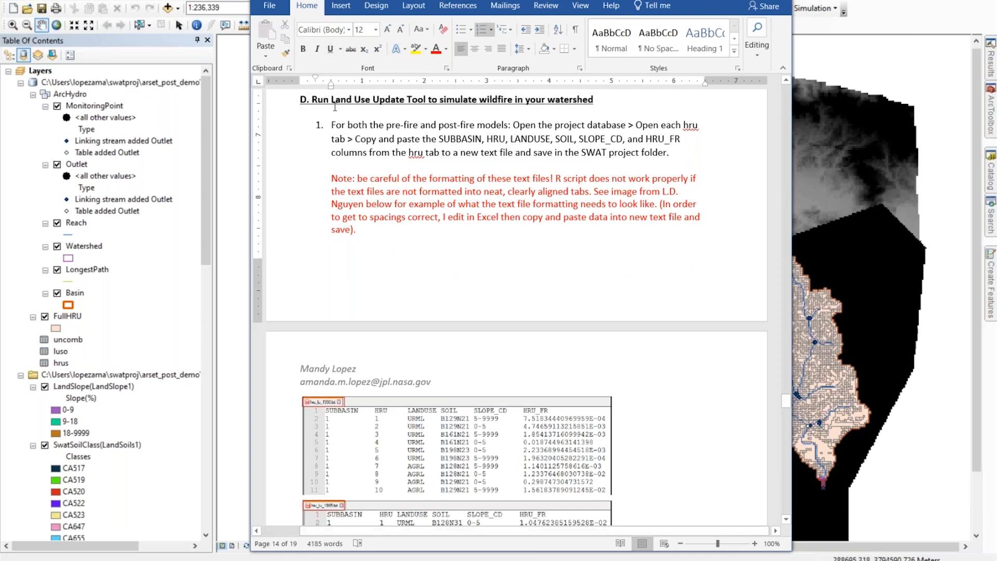
{"action": "left_click_drag", "start_coordinate": [331, 99], "coordinate": [427, 99]}
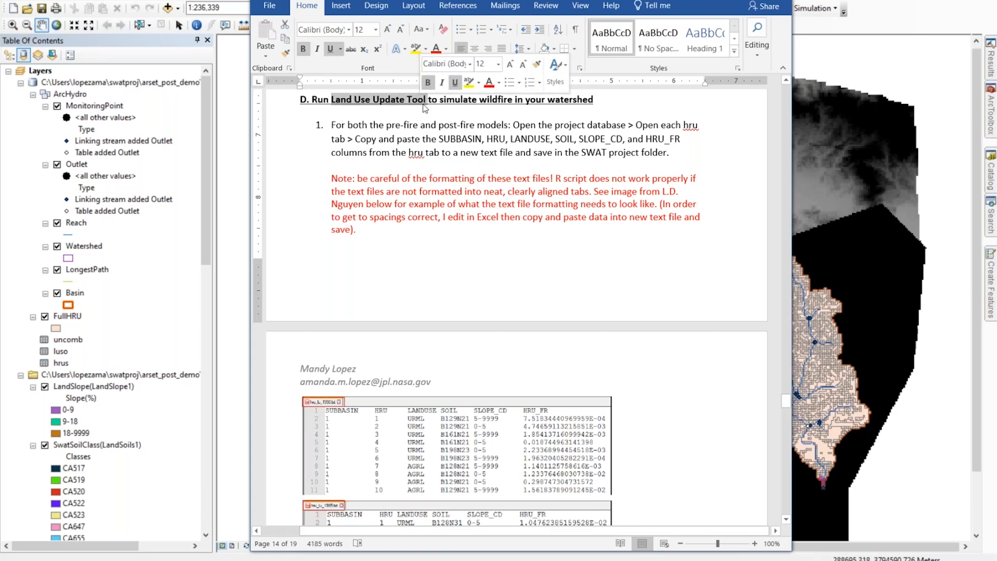
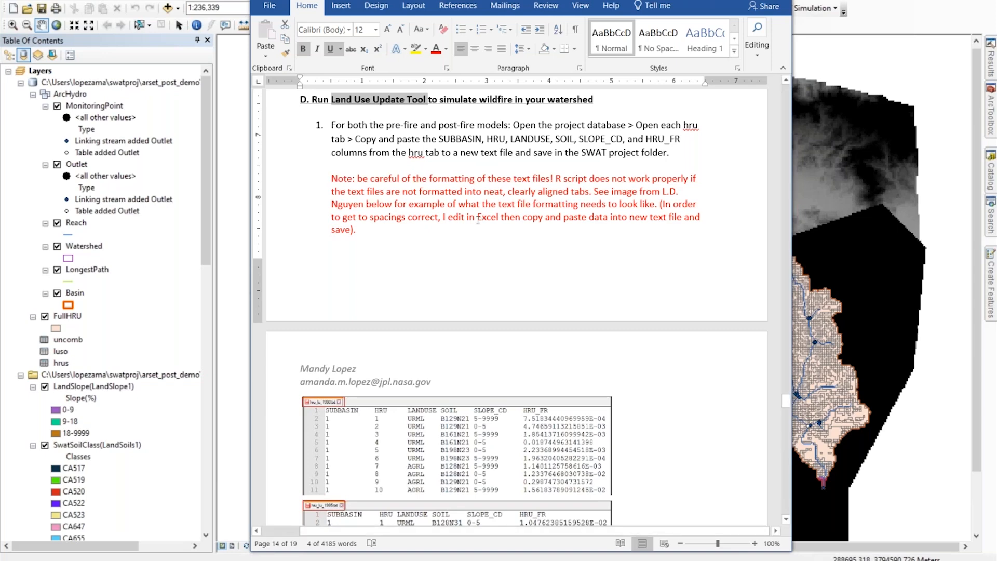
{"action": "left_click", "coordinate": [418, 152]}
{"action": "left_click_drag", "start_coordinate": [331, 99], "coordinate": [427, 102]}
{"action": "left_click_drag", "start_coordinate": [331, 125], "coordinate": [507, 129]}
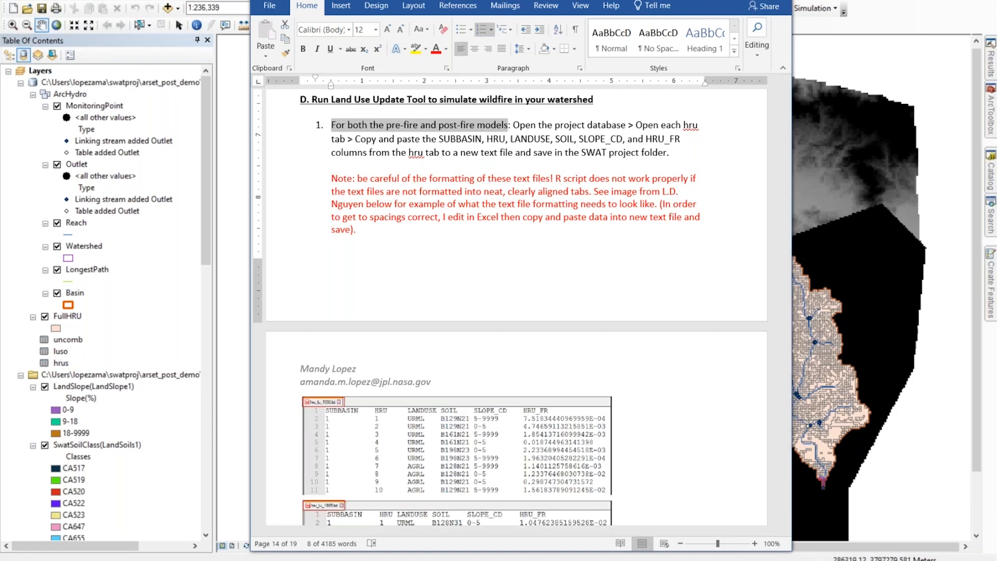
Save the ArcMap project again and open the swat_files folder of arset_demo in File Explorer
{"action": "left_click", "coordinate": [45, 8]}
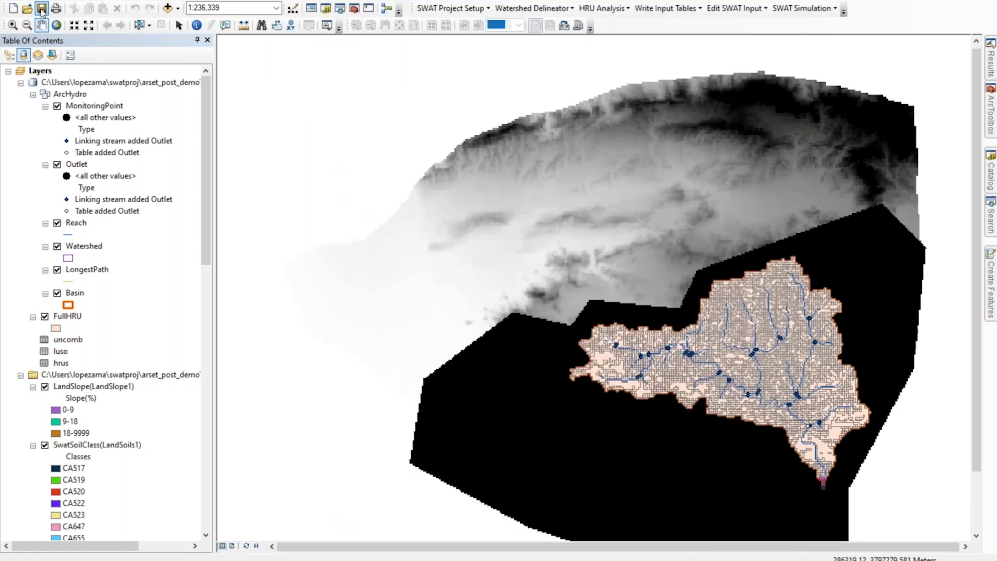
{"action": "mouse_move", "coordinate": [429, 560]}
{"action": "left_click", "coordinate": [426, 514]}
{"action": "left_click", "coordinate": [189, 107]}
{"action": "left_click", "coordinate": [190, 109]}
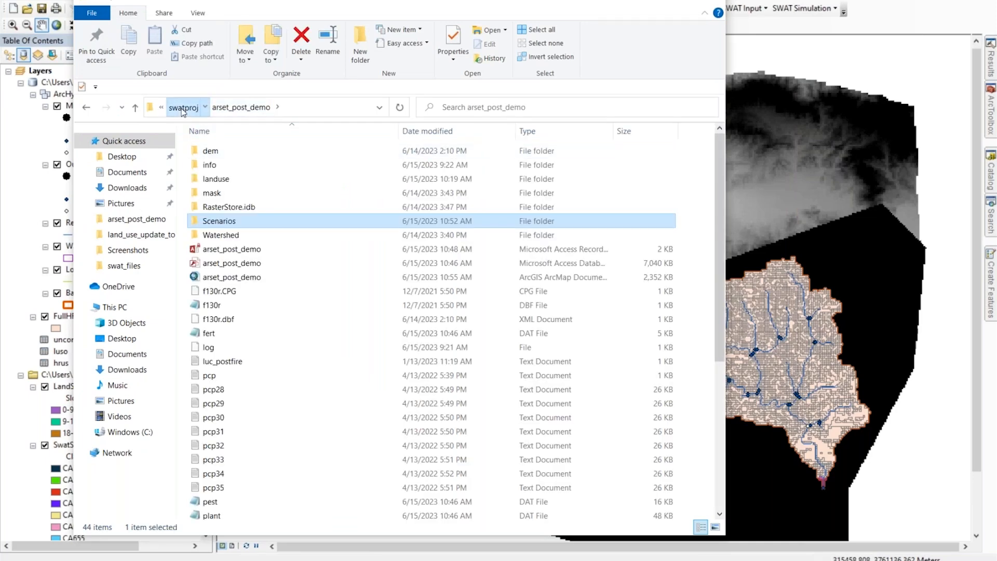
{"action": "double_click", "coordinate": [228, 151]}
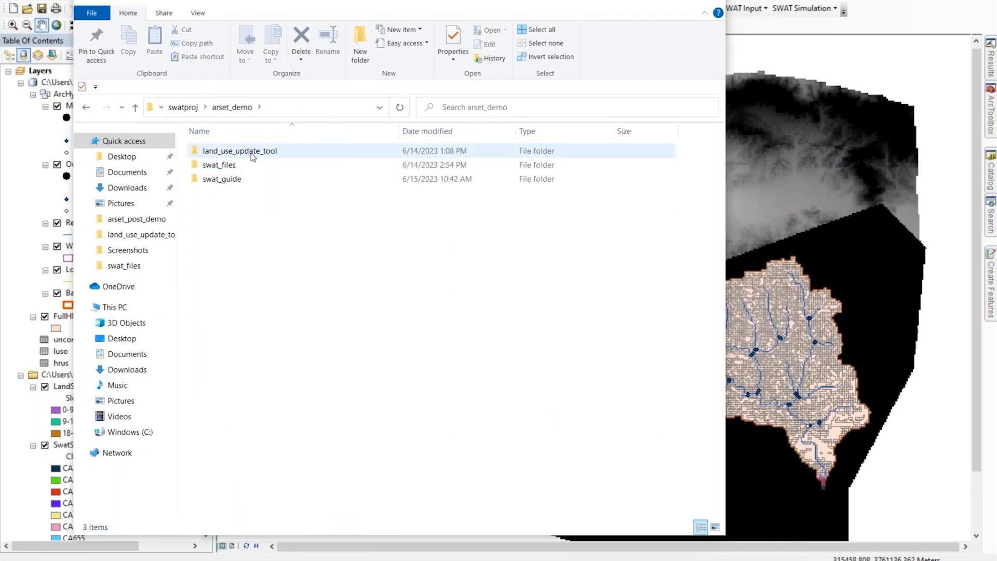
{"action": "double_click", "coordinate": [229, 164]}
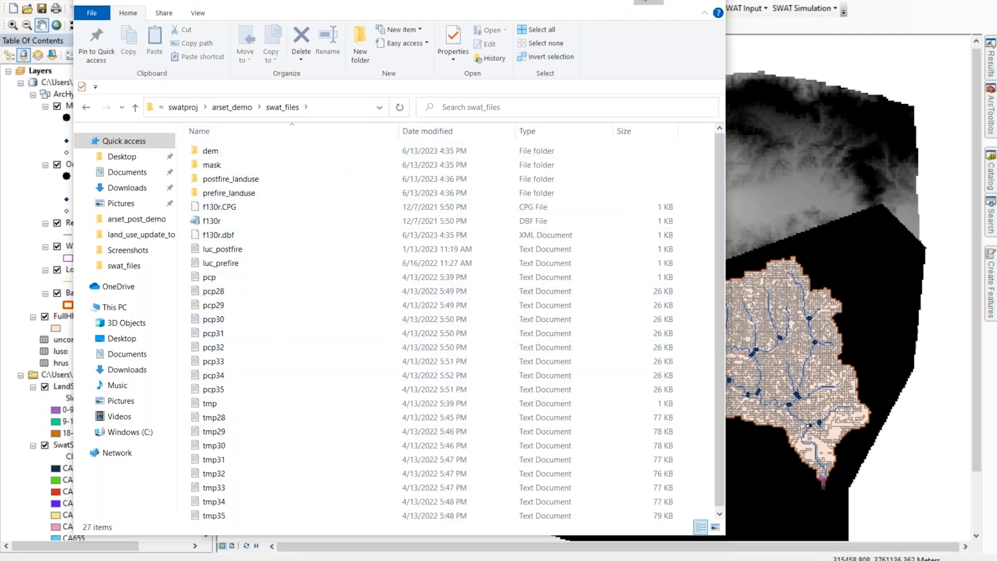
Close the ArcSWAT project in ArcMap and return to the Word guide
{"action": "left_click", "coordinate": [644, 1]}
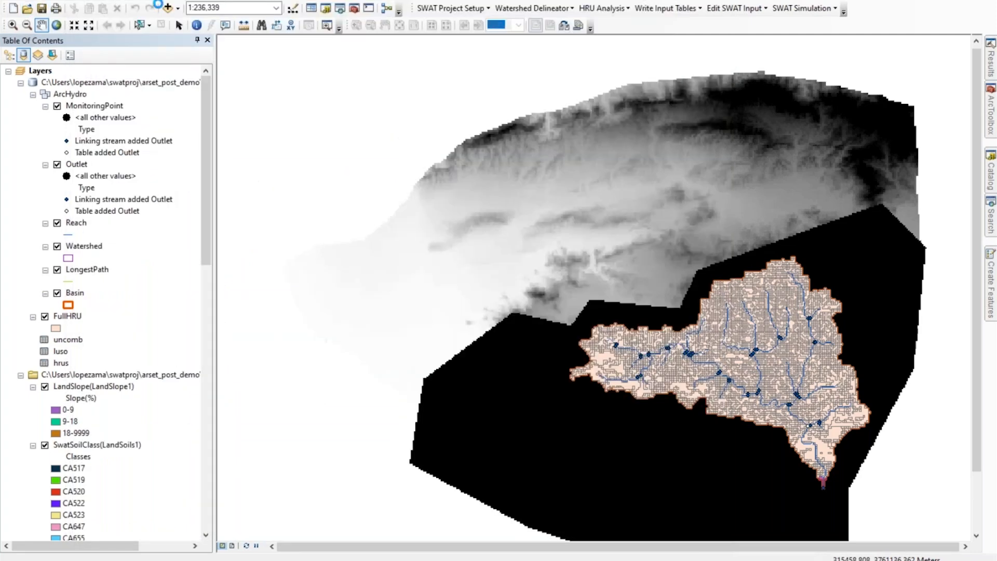
{"action": "key", "text": "alt+Tab"}
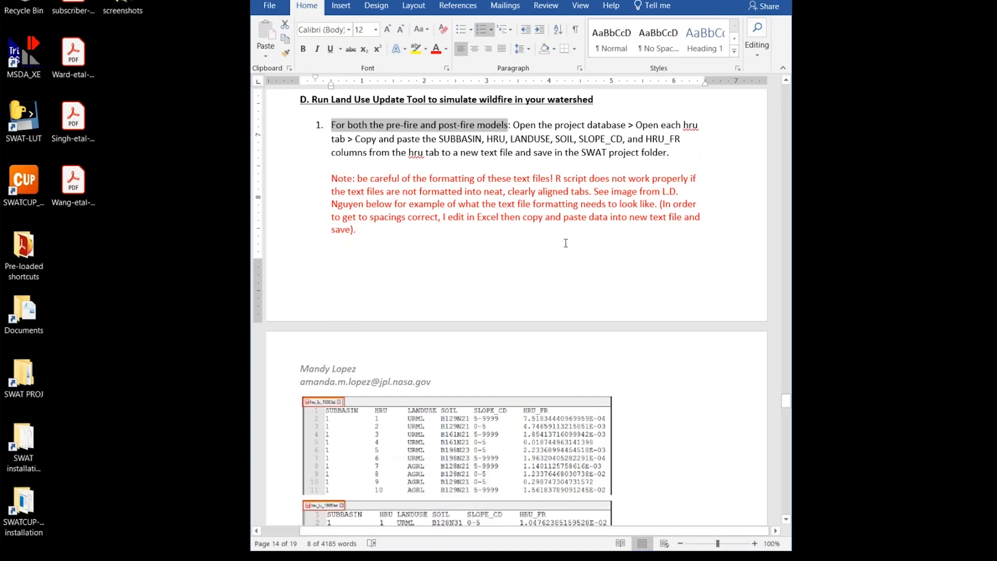
In File Explorer, browse to the Default scenario folder of arset_post_demo and locate its TxtInOut folder
{"action": "left_click", "coordinate": [421, 560]}
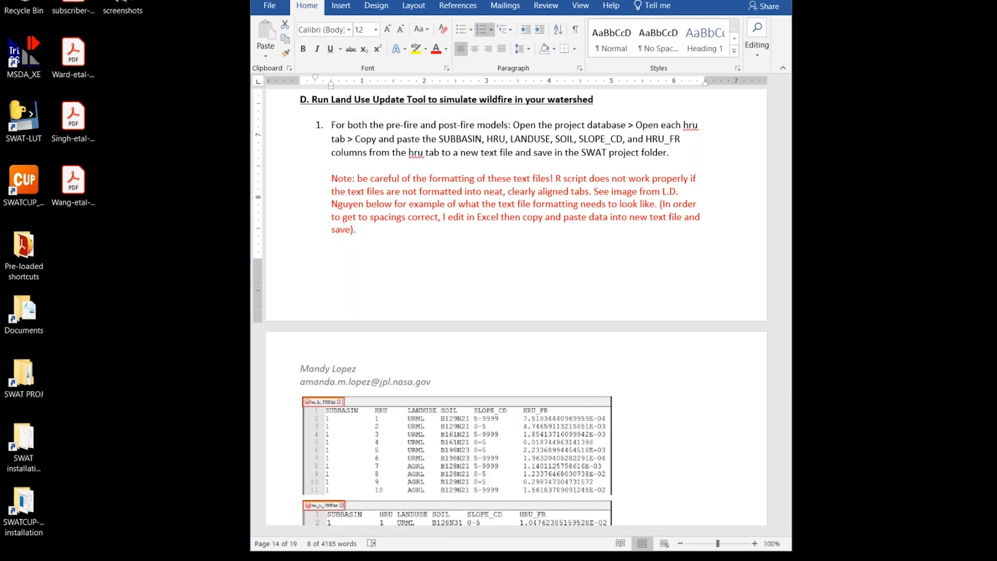
{"action": "left_click", "coordinate": [232, 107]}
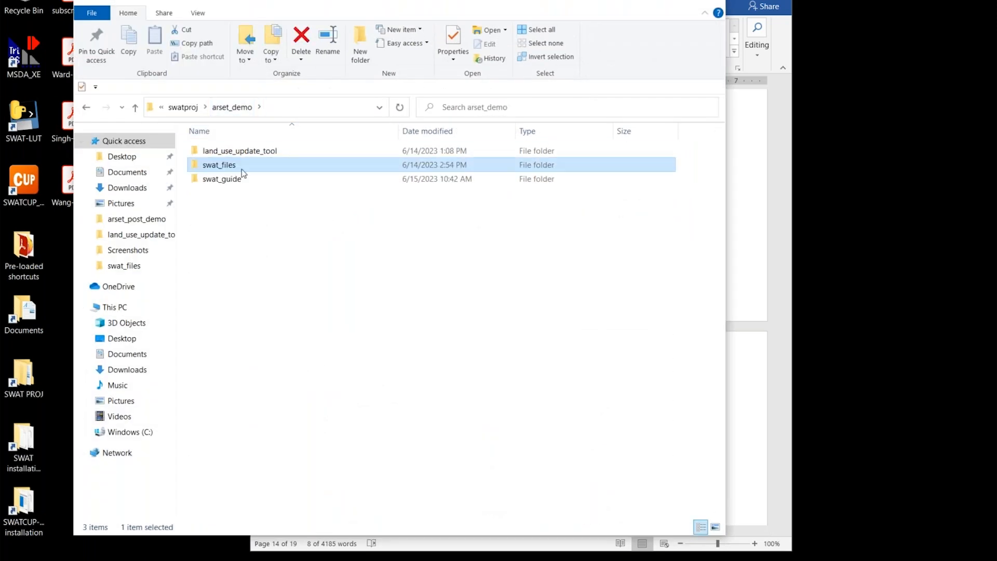
{"action": "left_click", "coordinate": [186, 108]}
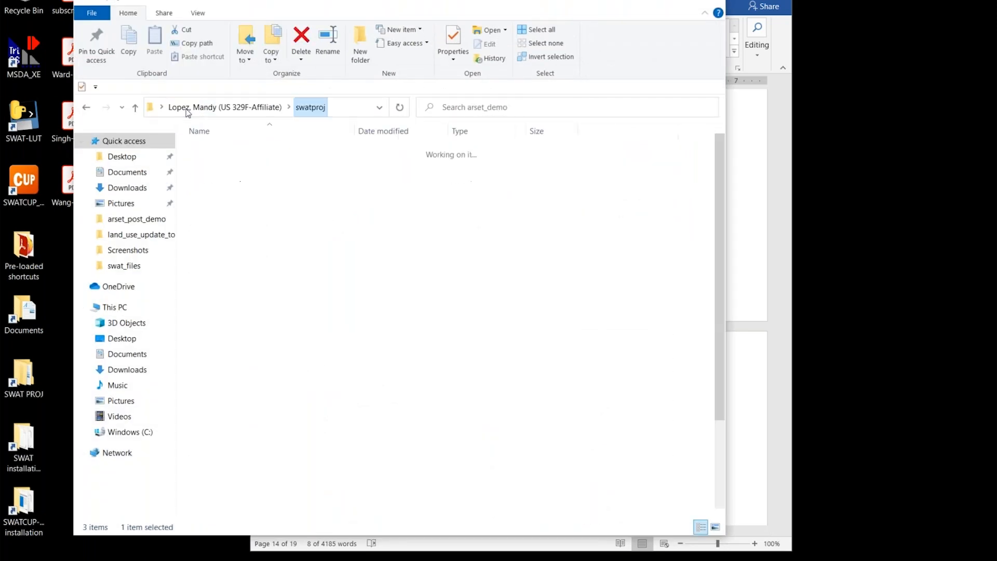
{"action": "left_click", "coordinate": [221, 167]}
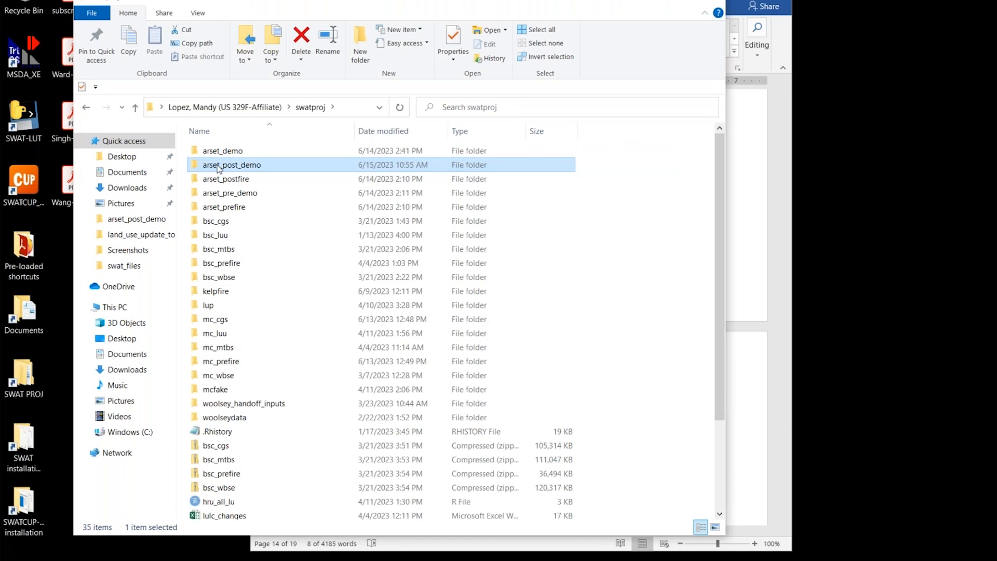
{"action": "double_click", "coordinate": [265, 169]}
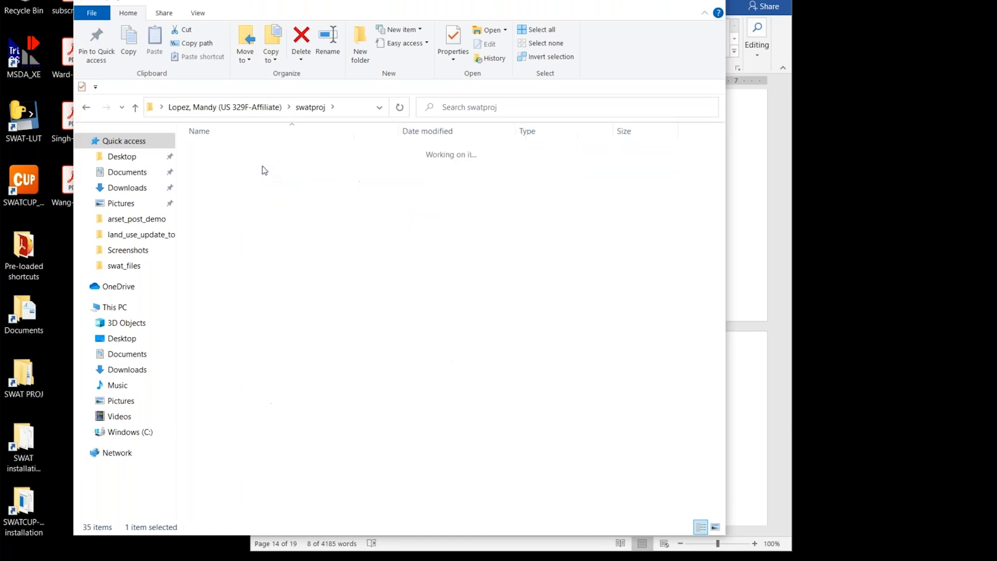
{"action": "double_click", "coordinate": [224, 221]}
{"action": "double_click", "coordinate": [222, 152]}
{"action": "left_click", "coordinate": [240, 193]}
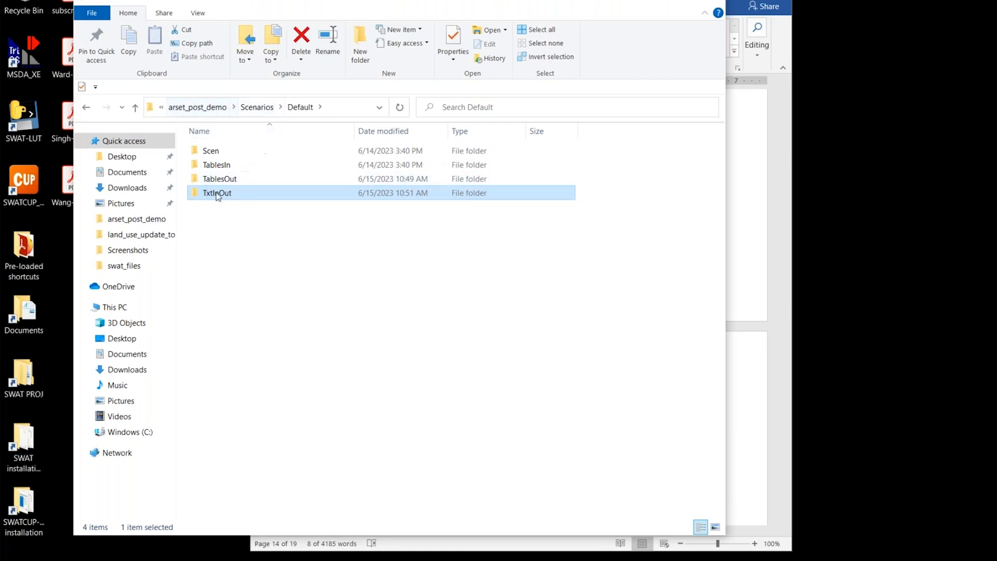
Browse to the Default scenario folder of the arset_prefire project and locate its TxtInOut folder
{"action": "left_click", "coordinate": [197, 107]}
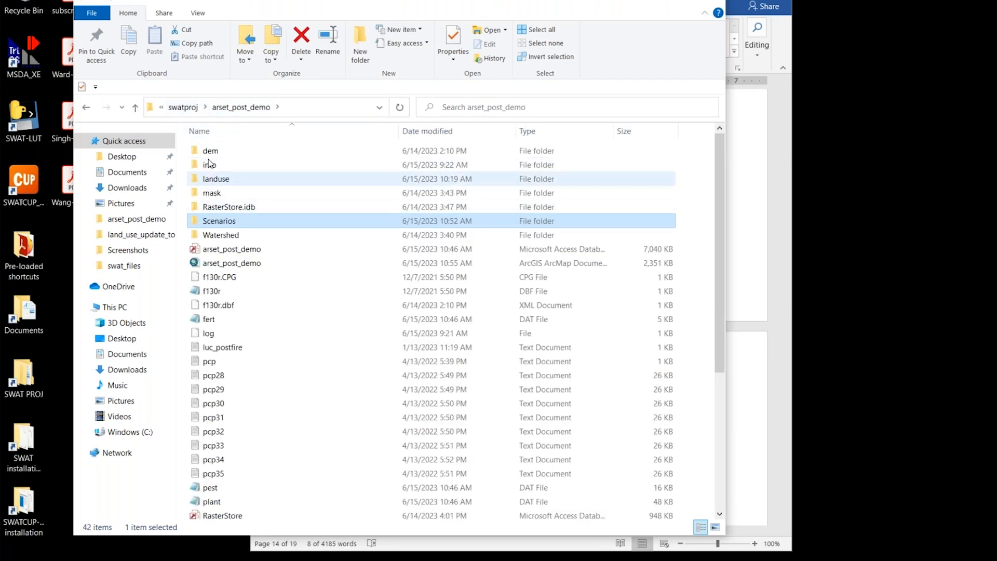
{"action": "left_click", "coordinate": [196, 108]}
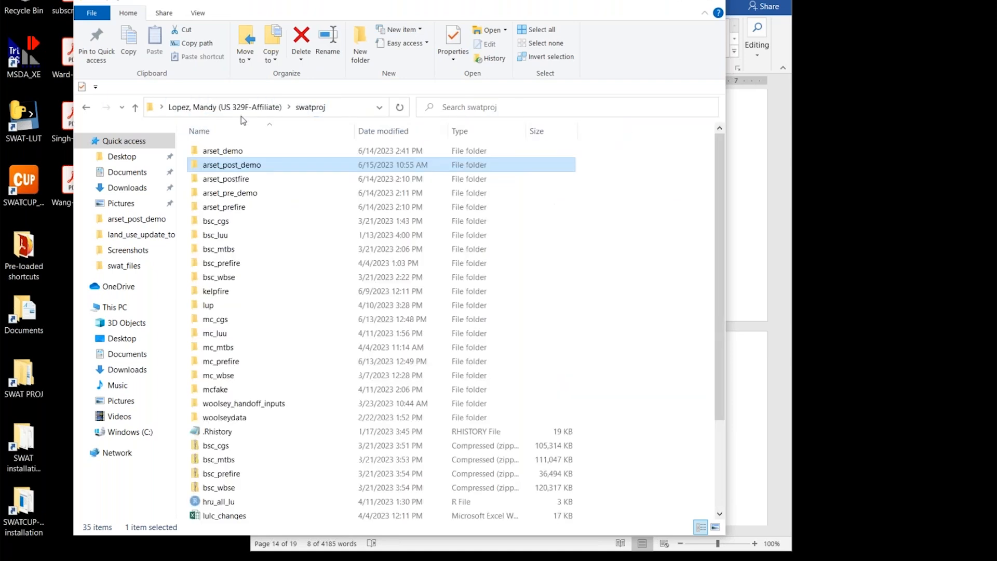
{"action": "double_click", "coordinate": [240, 207]}
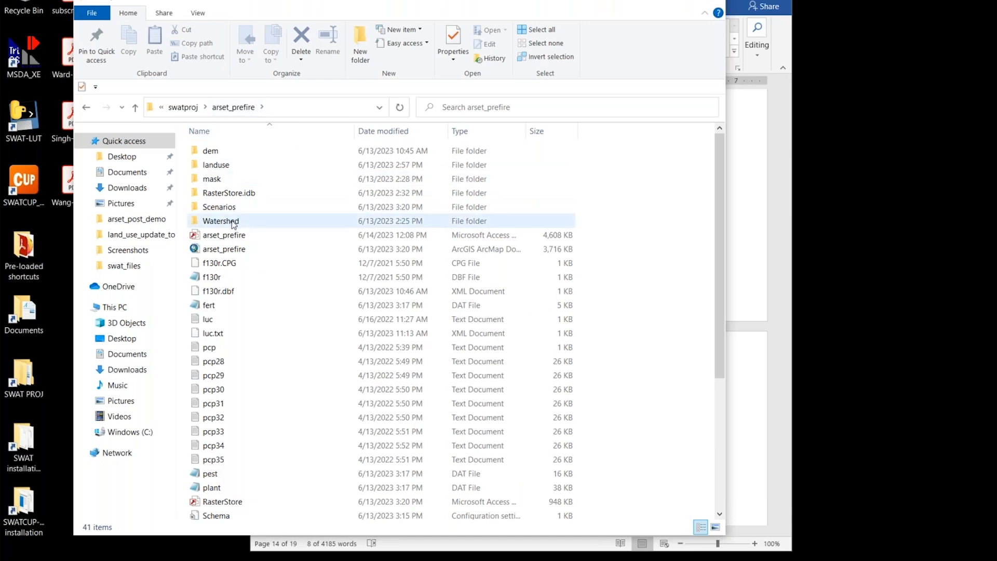
{"action": "double_click", "coordinate": [226, 207]}
{"action": "double_click", "coordinate": [238, 151]}
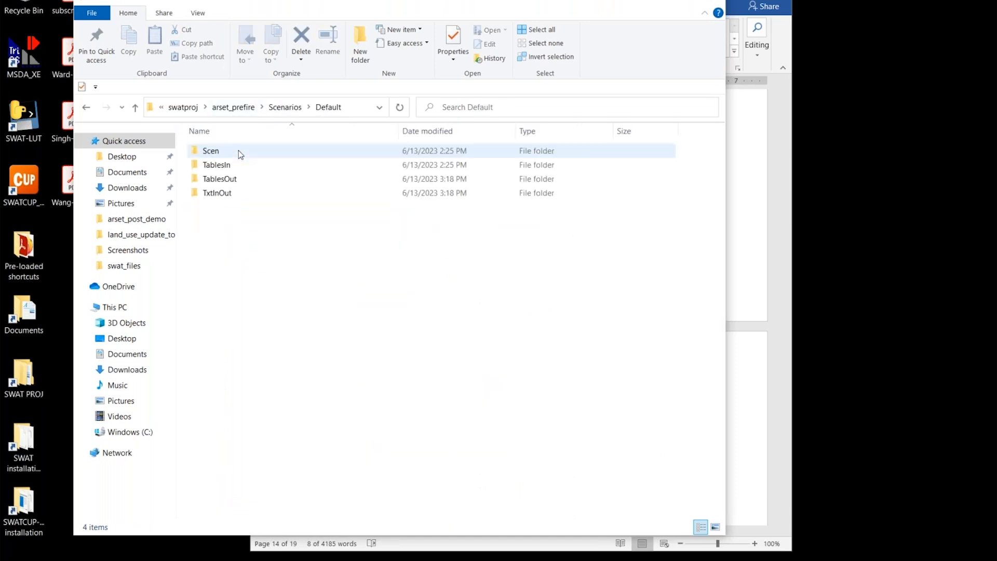
{"action": "left_click", "coordinate": [216, 195]}
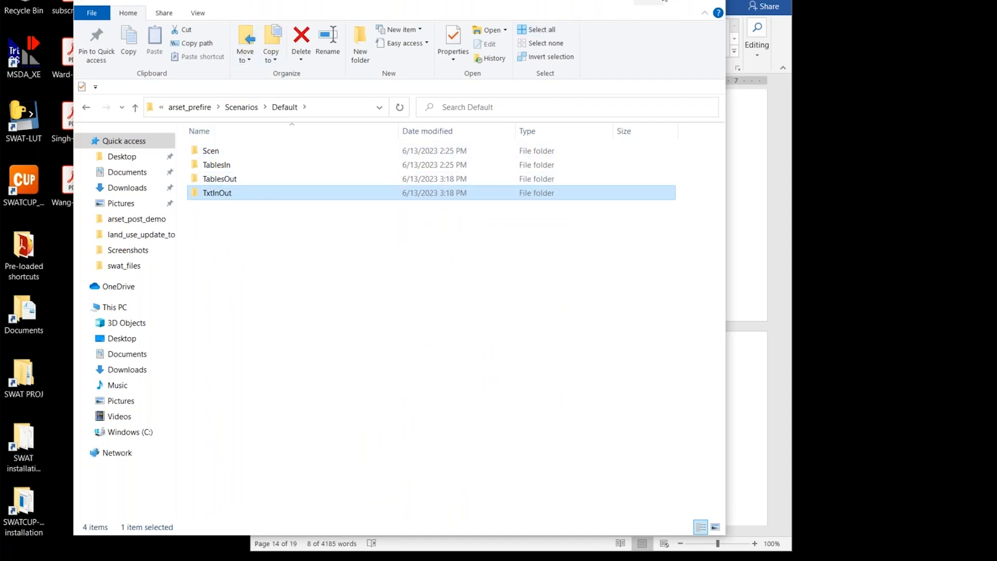
Switch back to the Word guide and go to step 1 of section D on preparing the hru text files
{"action": "left_click", "coordinate": [648, 2]}
{"action": "left_click", "coordinate": [514, 228]}
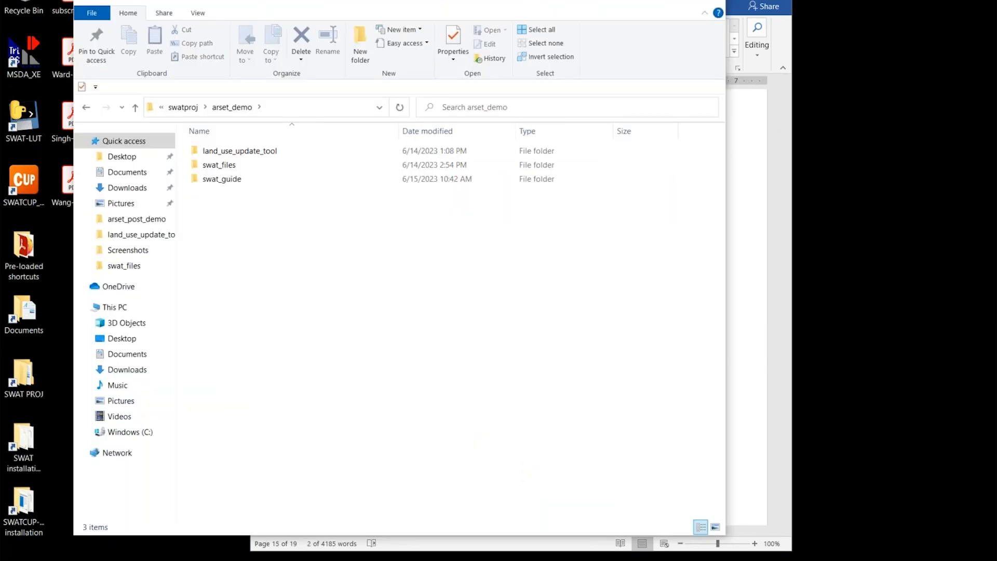
{"action": "key", "text": "alt+Tab"}
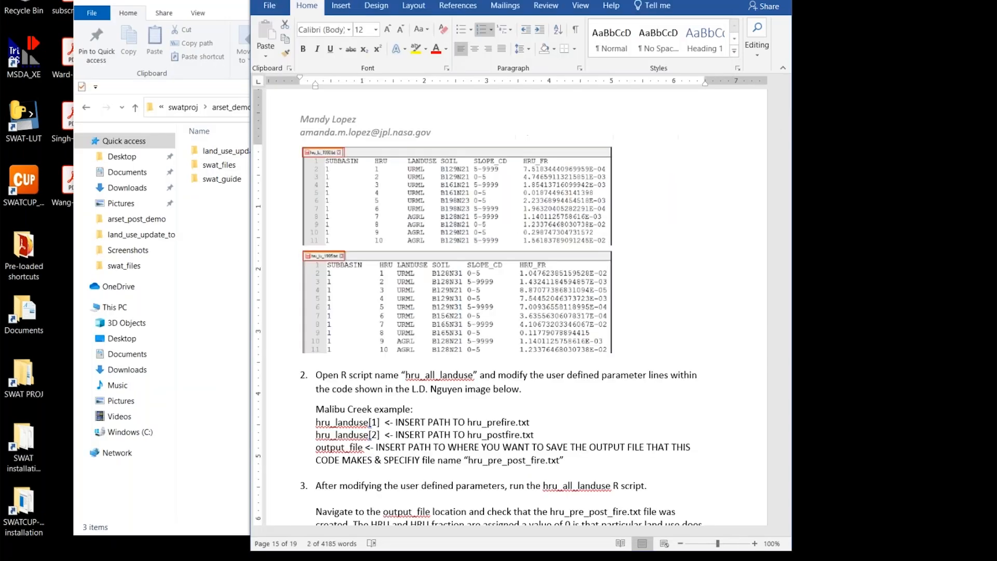
{"action": "scroll", "coordinate": [358, 187], "scroll_direction": "up", "scroll_amount": 8}
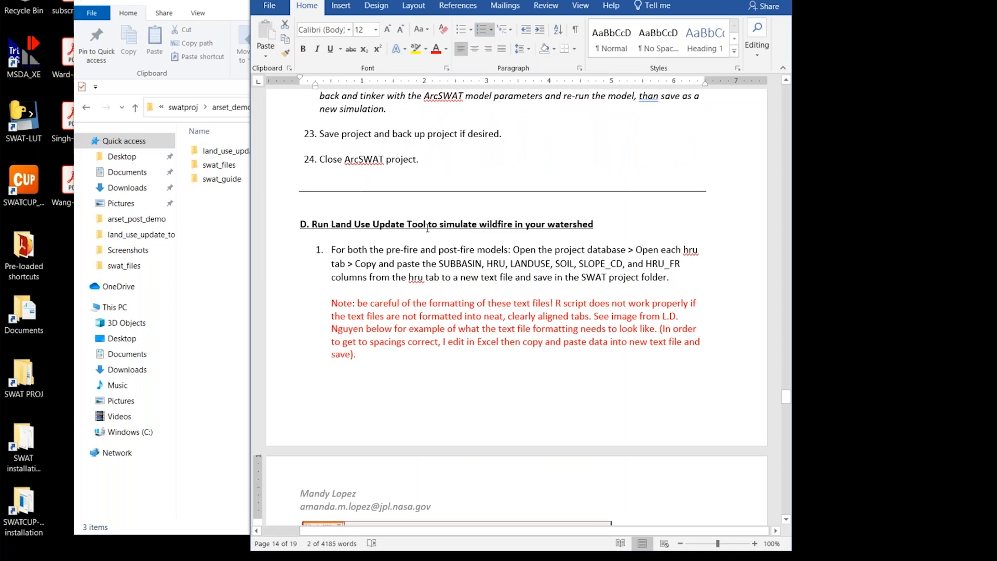
Open the LDNguyen_LUU PDF from the land_use_update_tool folder in File Explorer and reposition its window
{"action": "left_click", "coordinate": [240, 205]}
{"action": "double_click", "coordinate": [220, 151]}
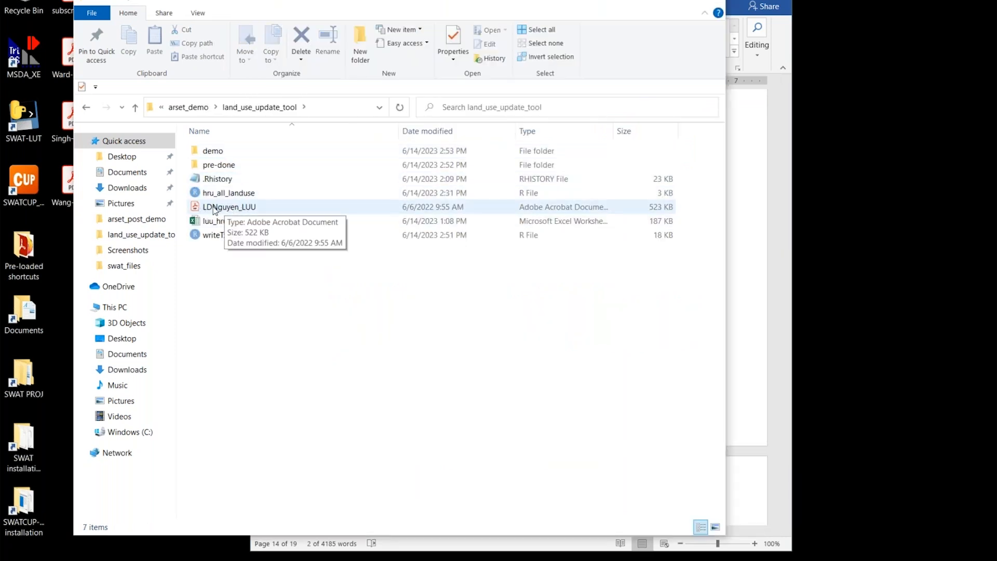
{"action": "double_click", "coordinate": [218, 206]}
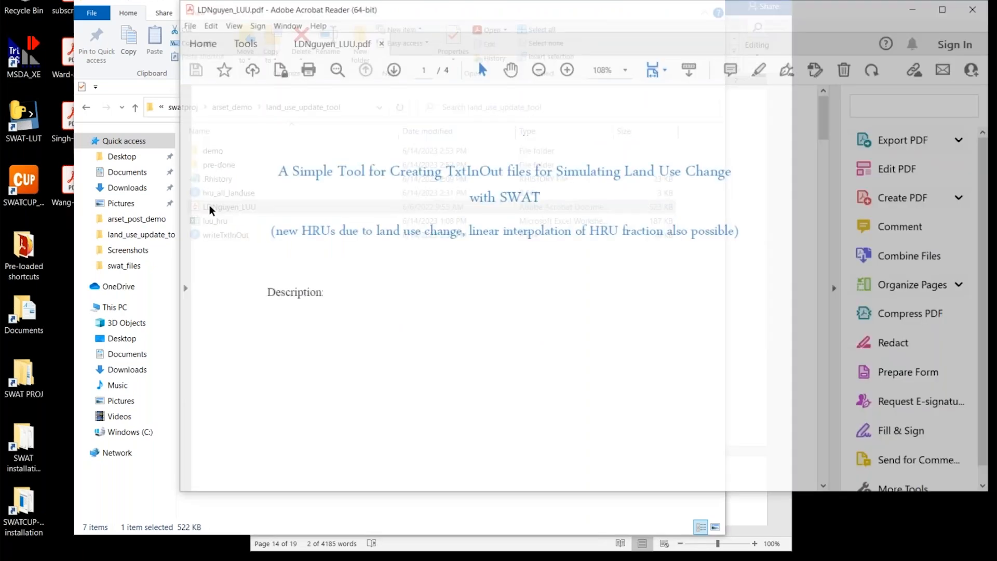
{"action": "left_click_drag", "start_coordinate": [596, 14], "coordinate": [445, 0]}
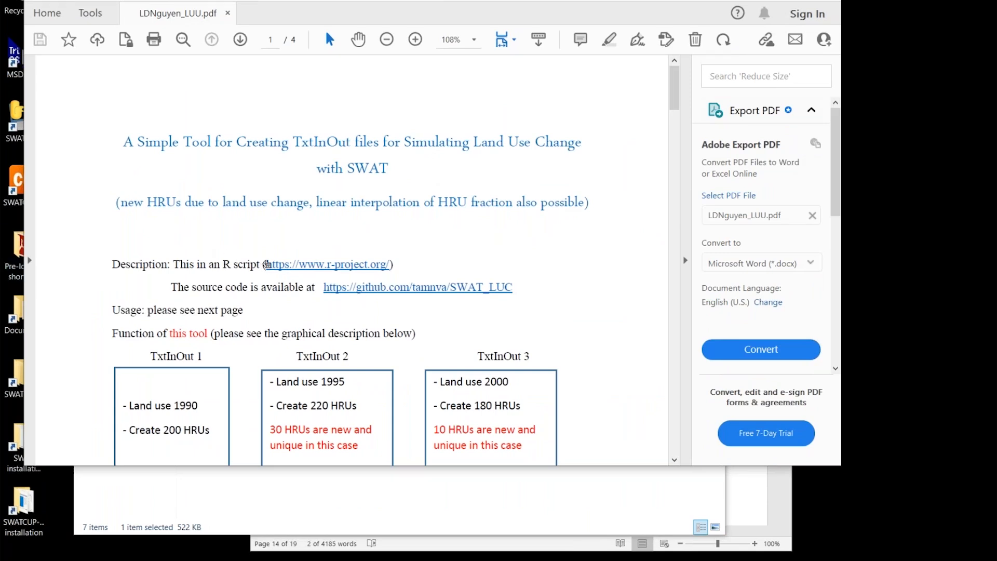
Read the tool's description and the diagram of combining TxtInOut files on the PDF's first page
{"action": "scroll", "coordinate": [407, 289], "scroll_direction": "down", "scroll_amount": 4}
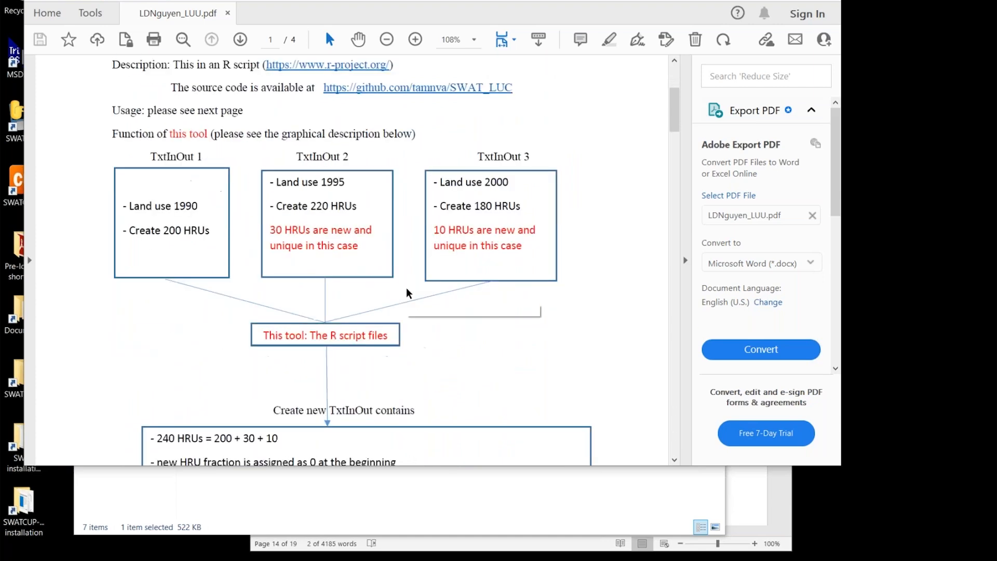
{"action": "scroll", "coordinate": [407, 294], "scroll_direction": "down", "scroll_amount": 2}
{"action": "scroll", "coordinate": [407, 293], "scroll_direction": "down", "scroll_amount": 3}
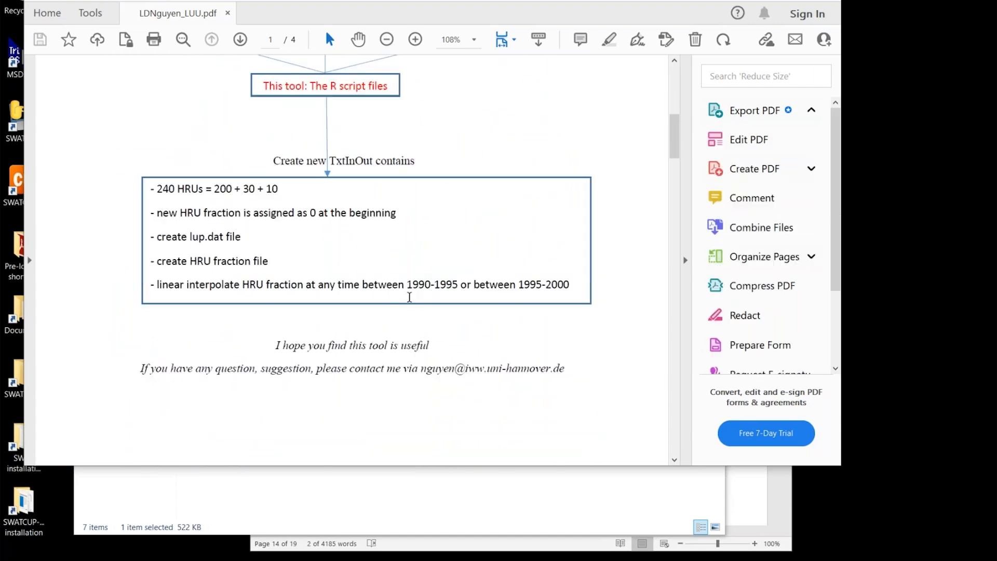
{"action": "scroll", "coordinate": [525, 427], "scroll_direction": "up", "scroll_amount": 8}
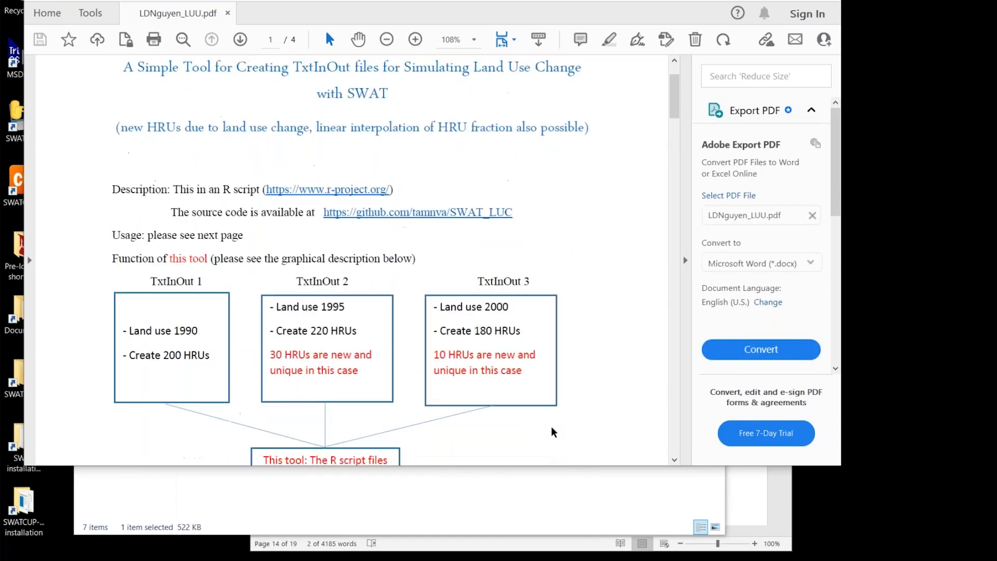
{"action": "scroll", "coordinate": [554, 432], "scroll_direction": "up", "scroll_amount": 2}
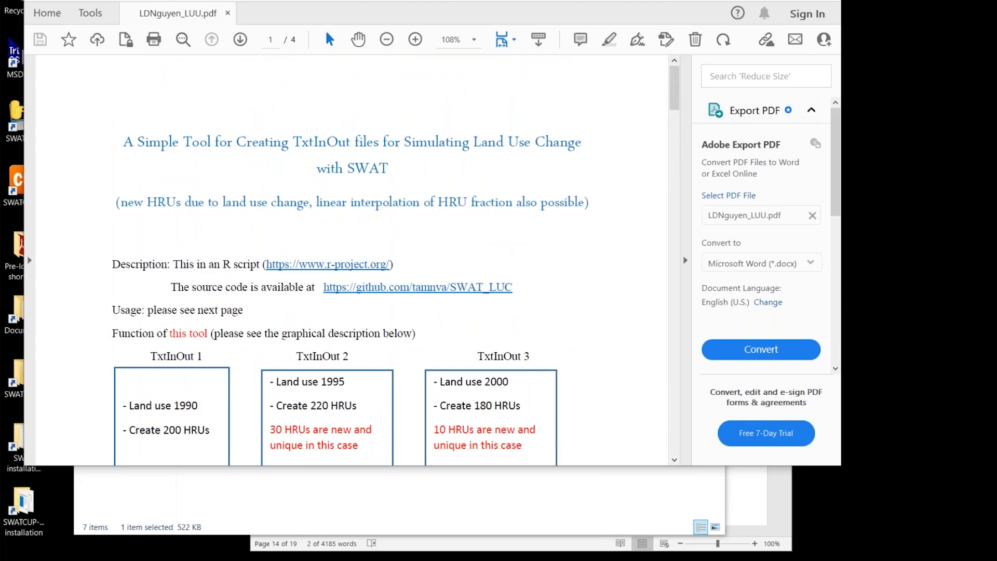
Close the PDF and return to the Word guide's instruction in section D step 1 to open each hru tab
{"action": "left_click", "coordinate": [767, 1]}
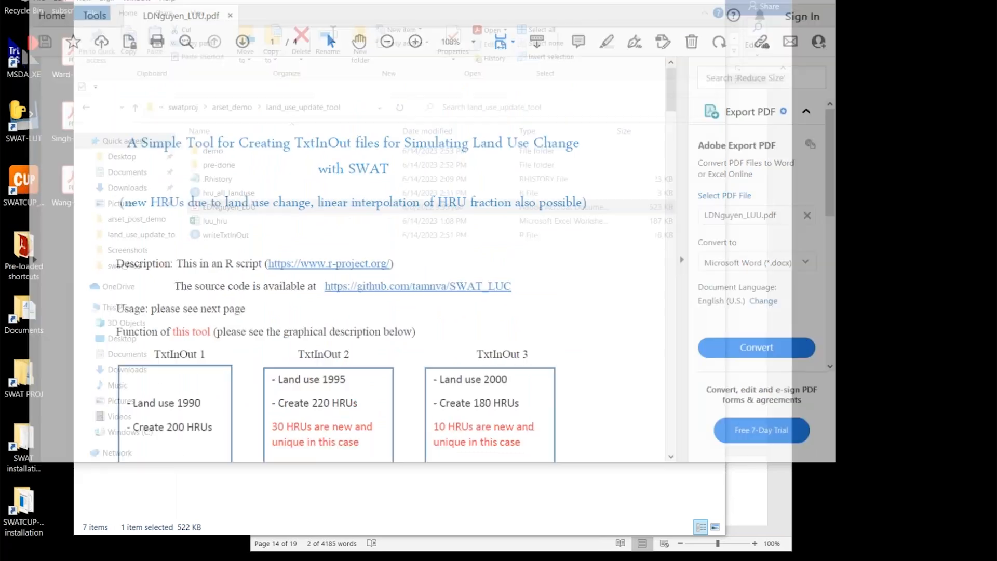
{"action": "left_click", "coordinate": [741, 179]}
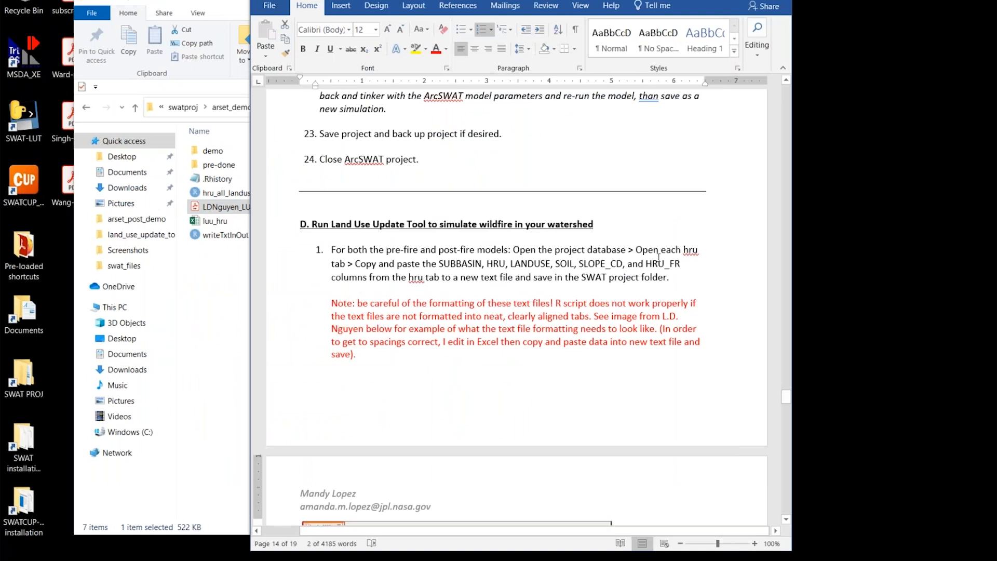
{"action": "left_click_drag", "start_coordinate": [657, 253], "coordinate": [699, 254]}
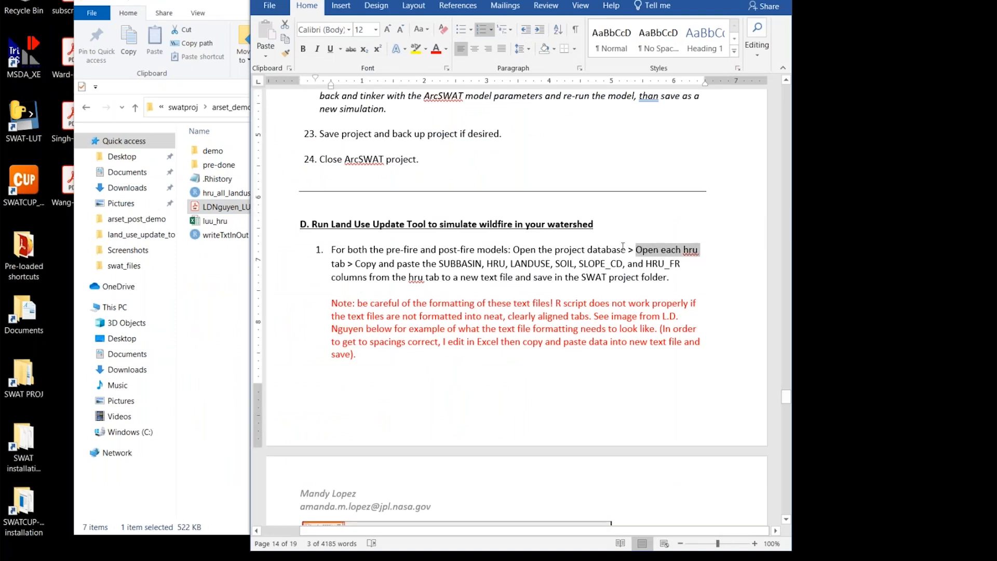
In File Explorer, browse to the arset_post_demo project folder and open its arset_post_demo Access database
{"action": "left_click", "coordinate": [234, 206]}
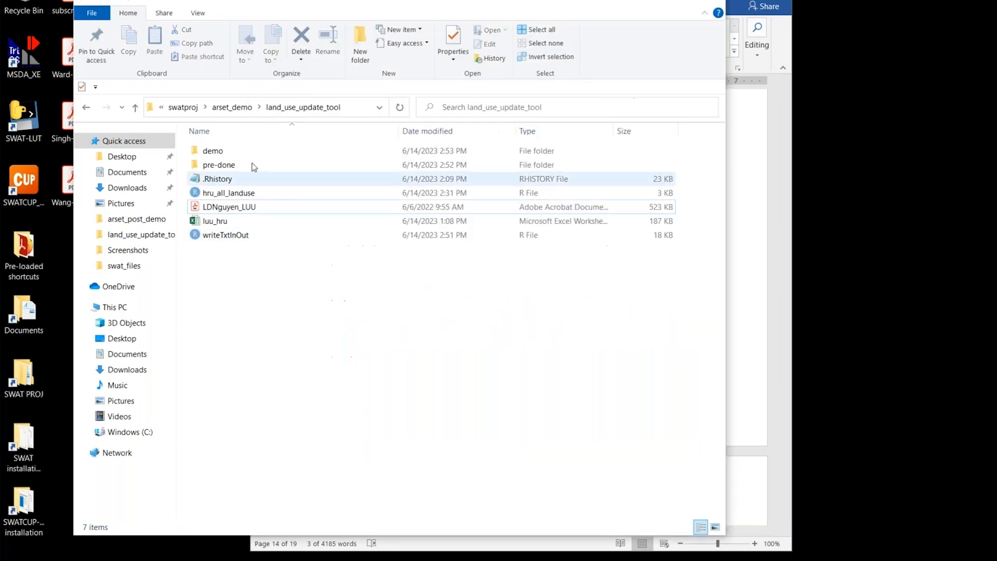
{"action": "left_click", "coordinate": [227, 110]}
{"action": "left_click", "coordinate": [183, 107]}
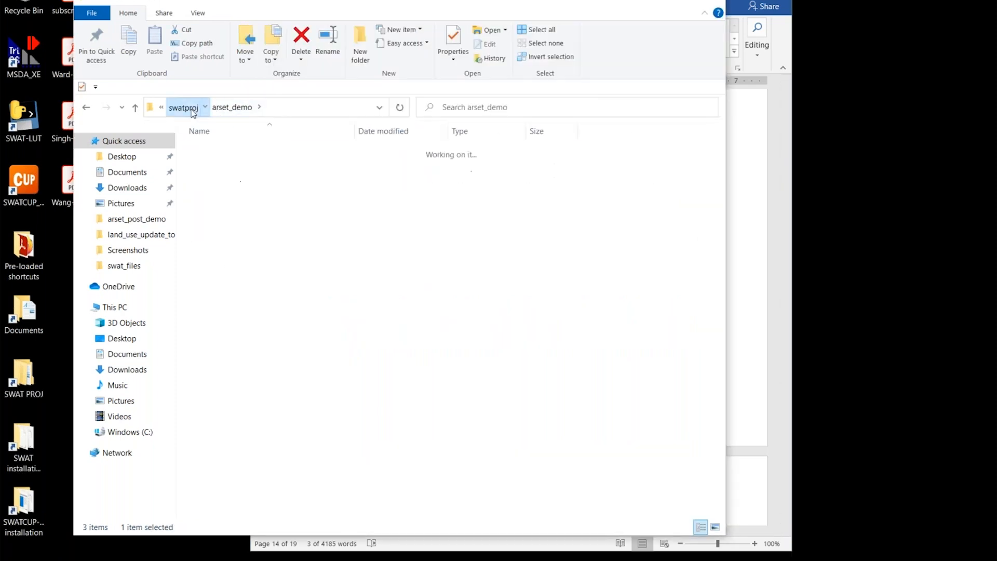
{"action": "double_click", "coordinate": [232, 165]}
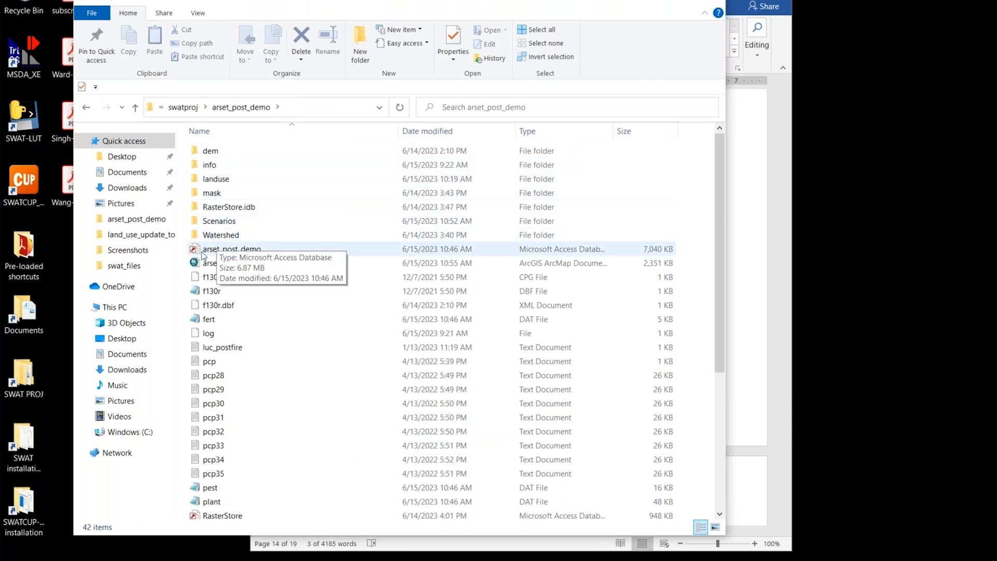
{"action": "double_click", "coordinate": [252, 253]}
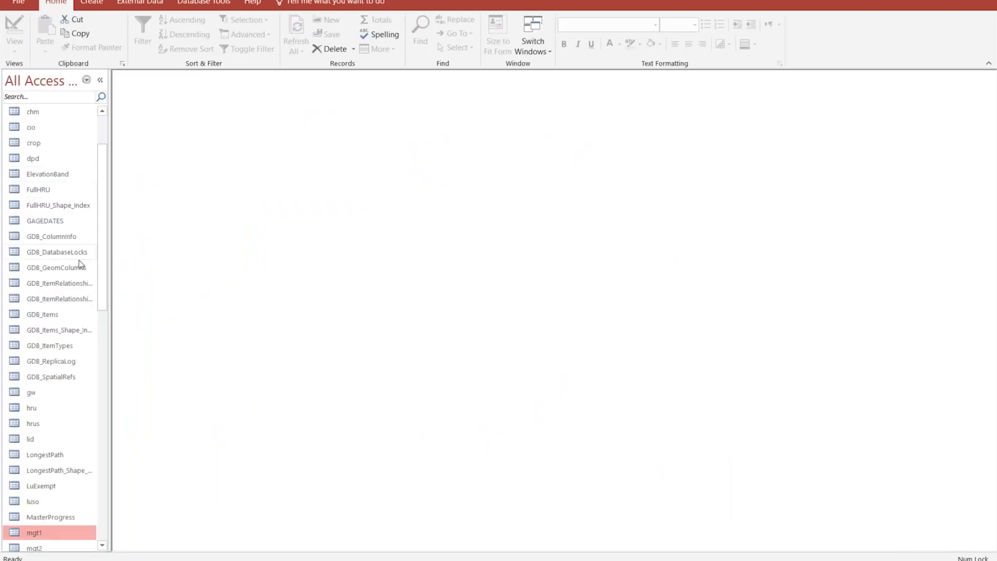
Open the hru table and select the SUBBASIN, HRU, LANDUSE, SOIL, SLOPE_CD and HRU_FR columns
{"action": "scroll", "coordinate": [103, 265], "scroll_direction": "up", "scroll_amount": 2}
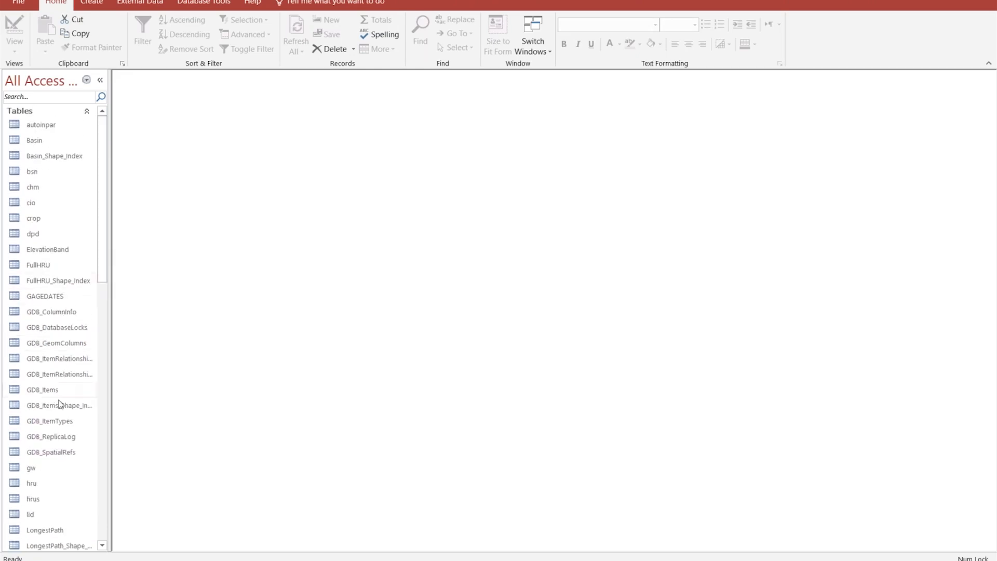
{"action": "double_click", "coordinate": [31, 486]}
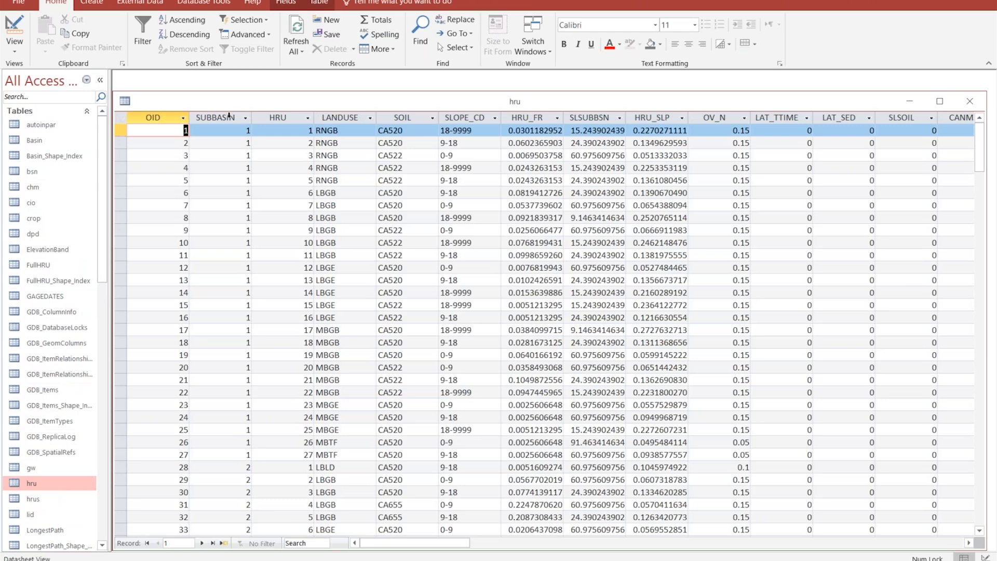
{"action": "left_click_drag", "start_coordinate": [229, 115], "coordinate": [526, 114]}
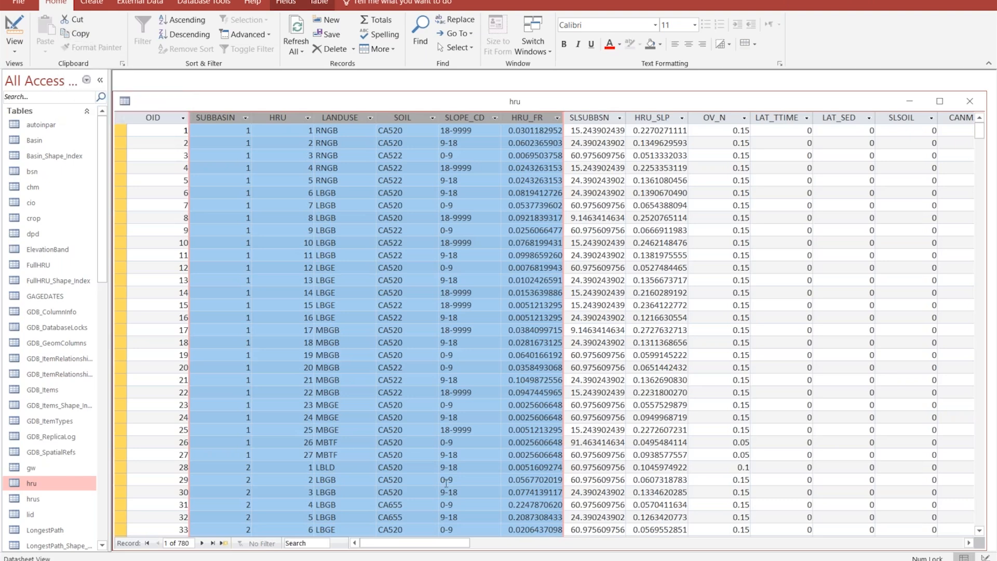
In File Explorer, browse to arset_demo's land_use_update_tool folder and open the luu_hru Excel workbook
{"action": "mouse_move", "coordinate": [429, 560]}
{"action": "left_click", "coordinate": [428, 519]}
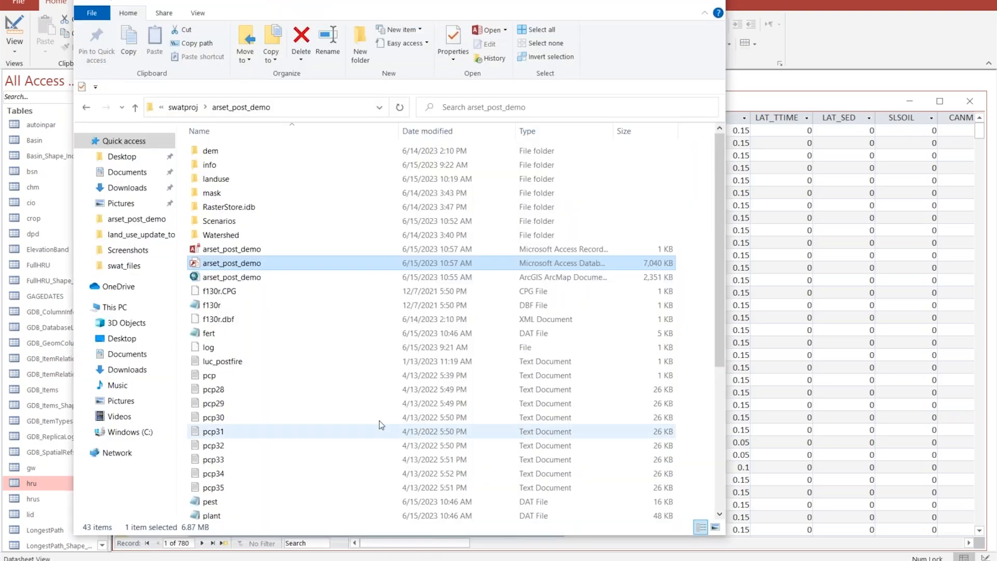
{"action": "left_click", "coordinate": [192, 107]}
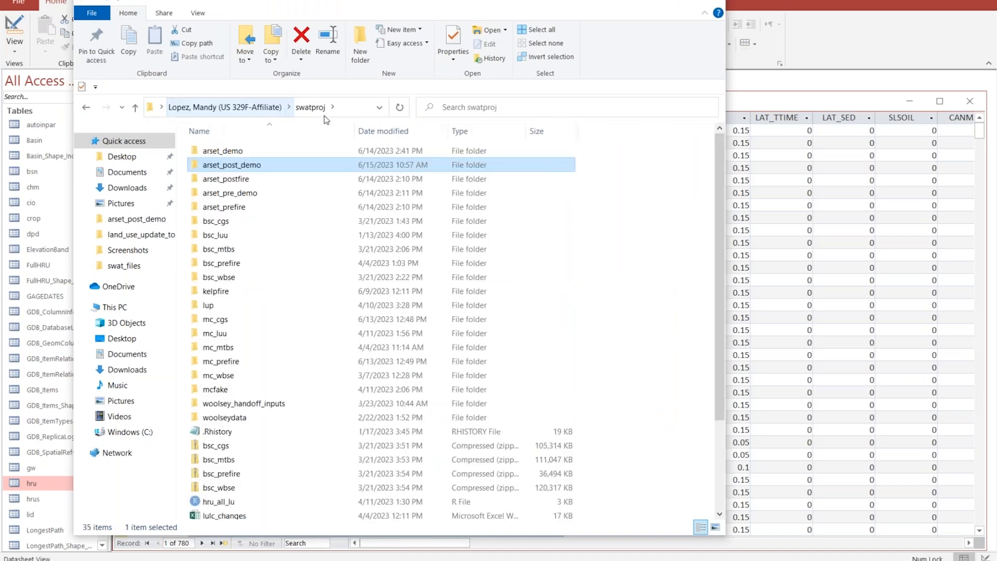
{"action": "double_click", "coordinate": [253, 150]}
{"action": "double_click", "coordinate": [232, 151]}
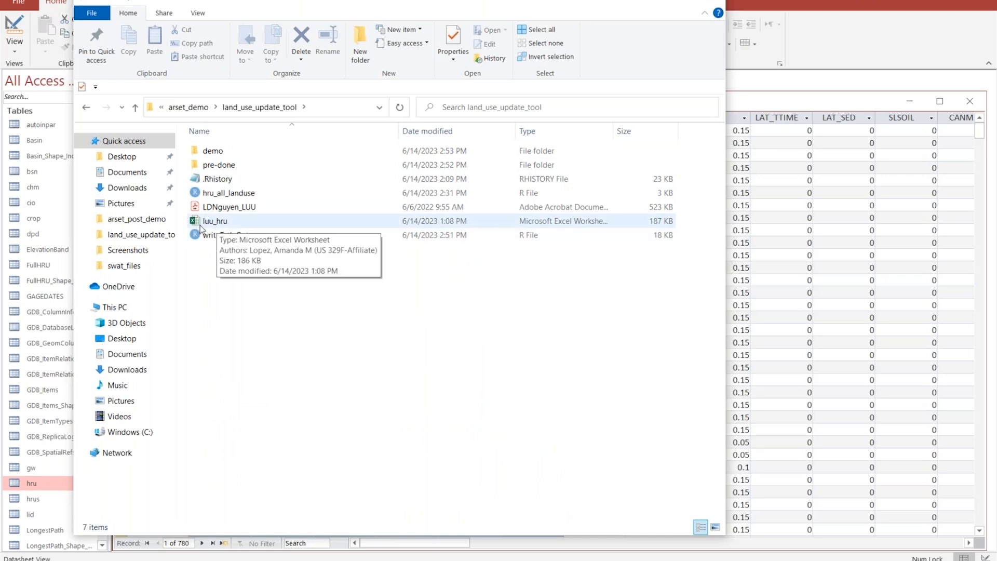
{"action": "left_click", "coordinate": [221, 227]}
{"action": "double_click", "coordinate": [221, 226]}
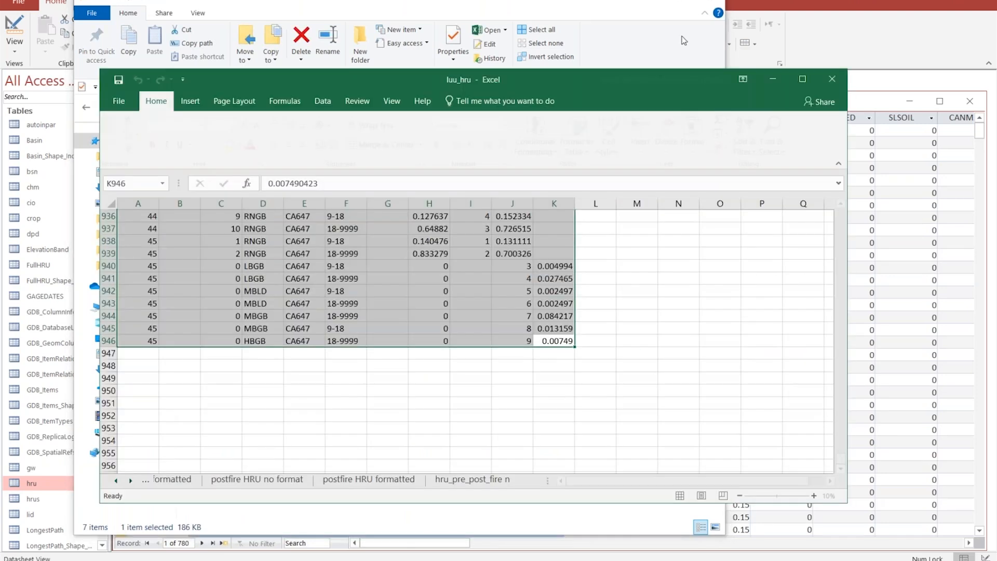
Put File Explorer out of the way and close the post-fire project database in Access
{"action": "left_click", "coordinate": [644, 4]}
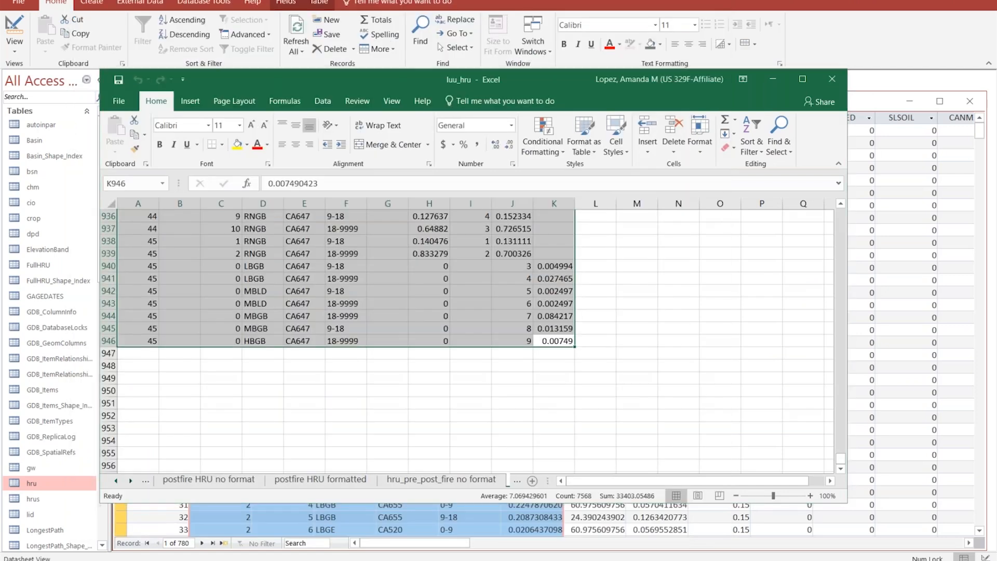
{"action": "left_click", "coordinate": [233, 63]}
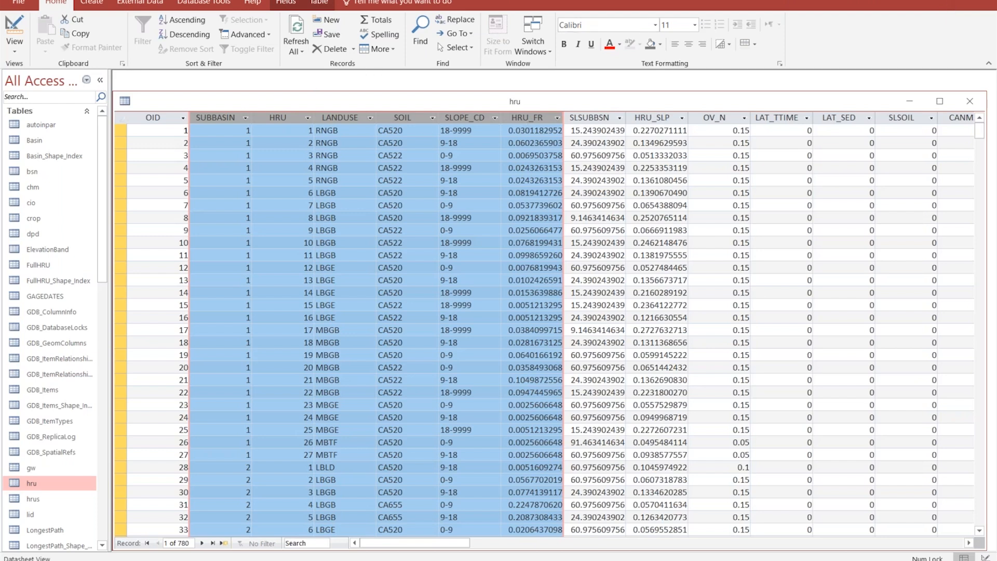
{"action": "left_click", "coordinate": [984, 1]}
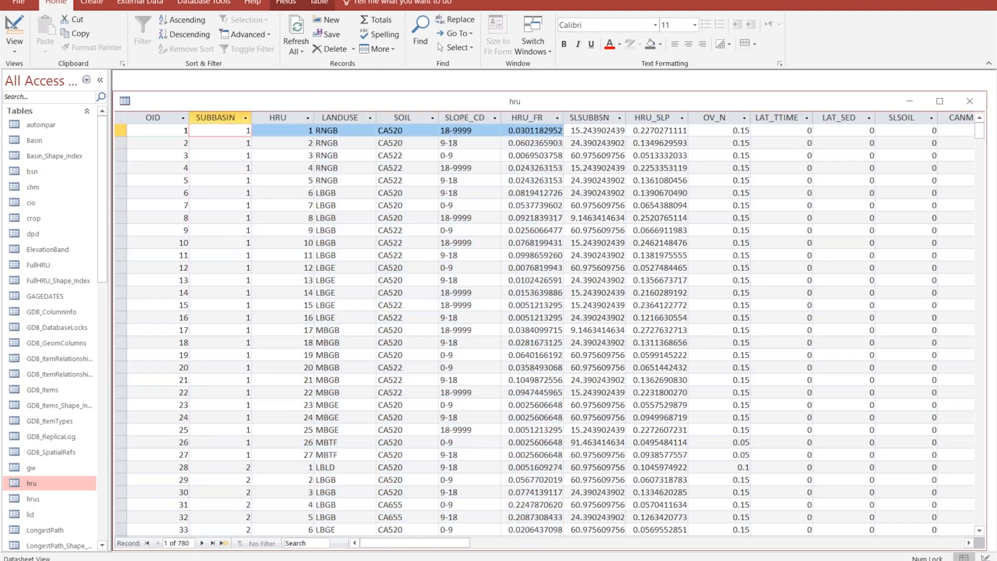
Maximize the luu_hru workbook and select columns A to F on the postfire HRU no format sheet
{"action": "left_click_drag", "start_coordinate": [523, 79], "coordinate": [424, 127]}
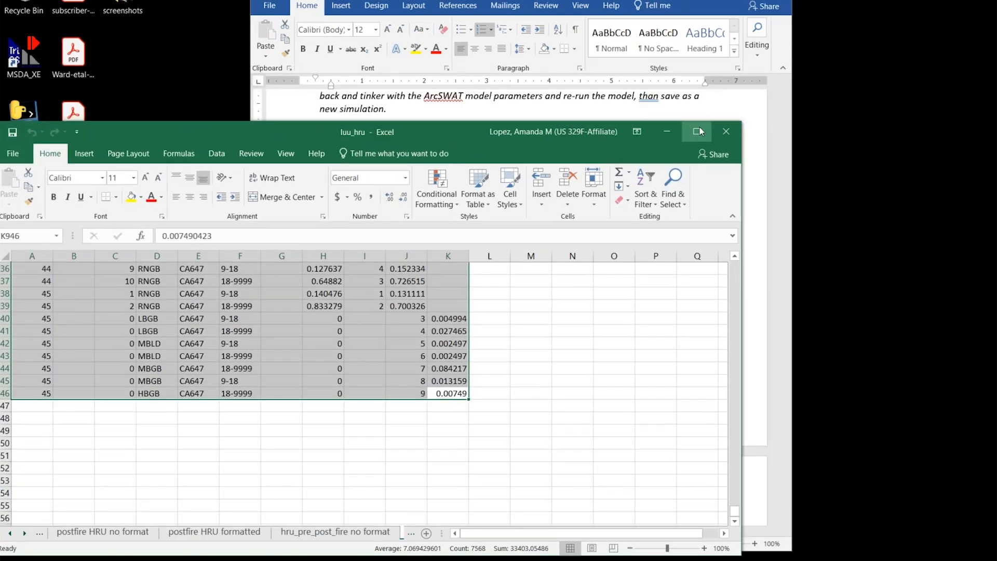
{"action": "left_click", "coordinate": [700, 128]}
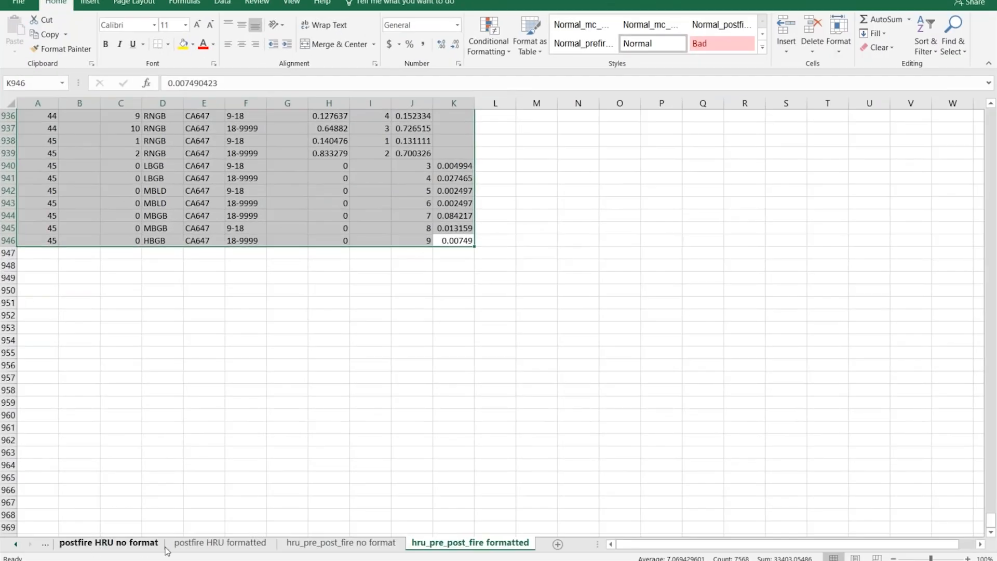
{"action": "left_click", "coordinate": [108, 546]}
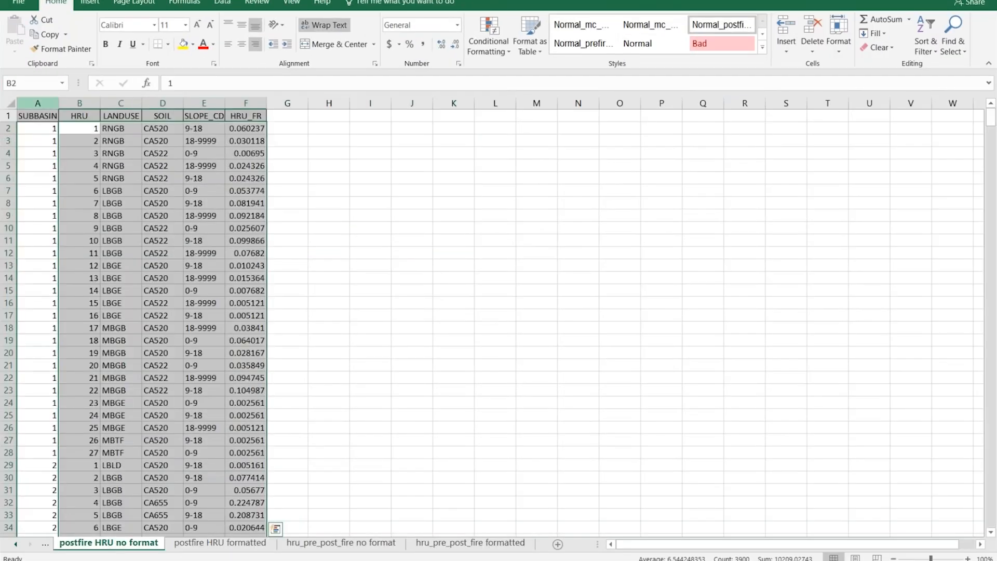
{"action": "left_click_drag", "start_coordinate": [36, 103], "coordinate": [246, 103]}
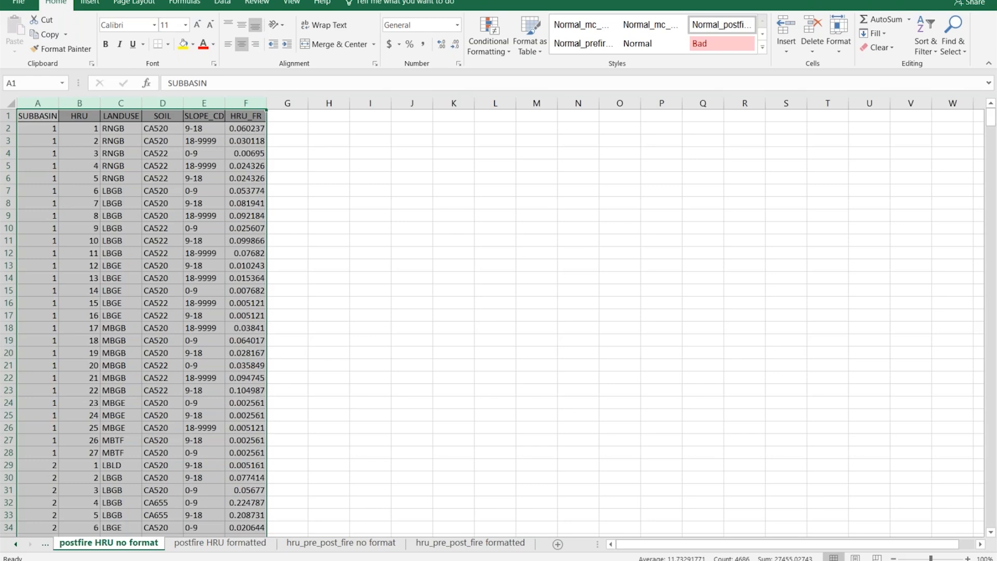
In the Word guide, review the red note on text file formatting and the sample images of aligned hru columns
{"action": "mouse_move", "coordinate": [526, 560]}
{"action": "left_click", "coordinate": [525, 509]}
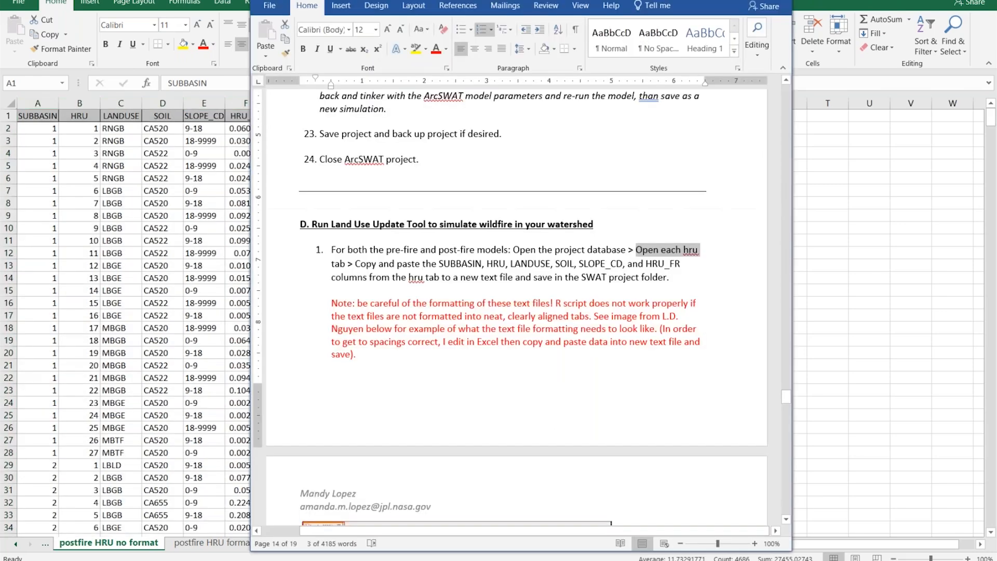
{"action": "left_click_drag", "start_coordinate": [333, 301], "coordinate": [359, 366]}
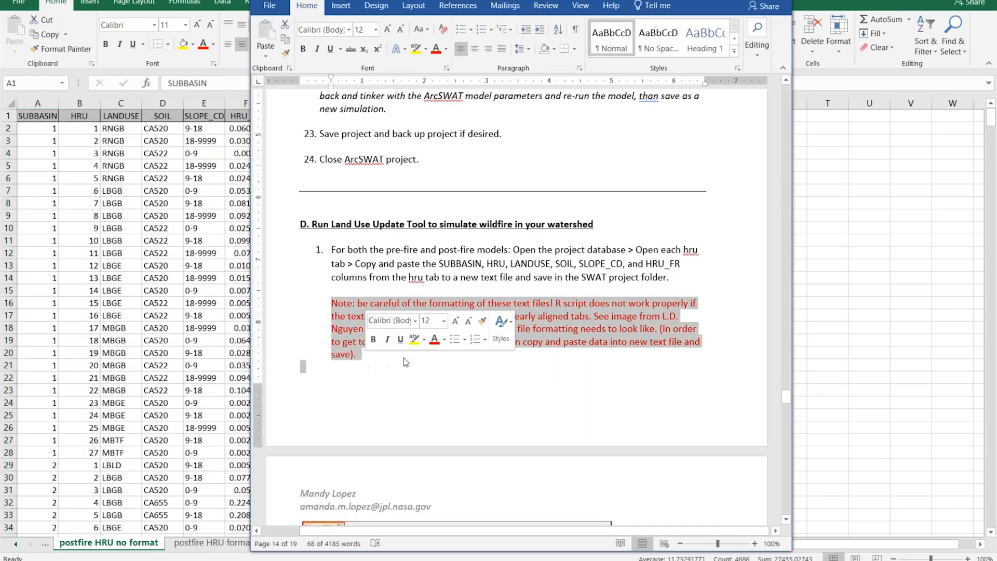
{"action": "left_click", "coordinate": [581, 376]}
{"action": "scroll", "coordinate": [579, 371], "scroll_direction": "down", "scroll_amount": 3}
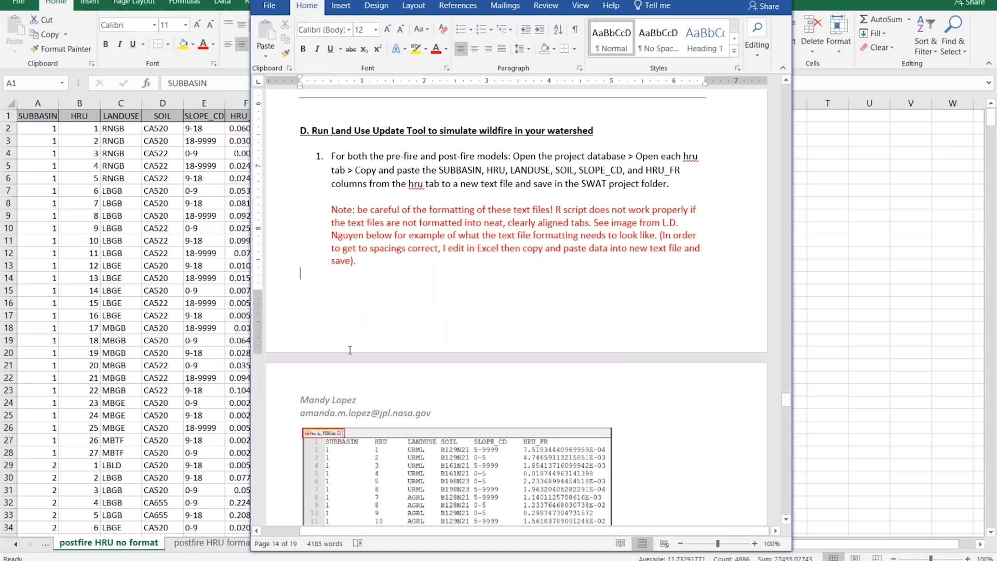
{"action": "scroll", "coordinate": [373, 344], "scroll_direction": "down", "scroll_amount": 7}
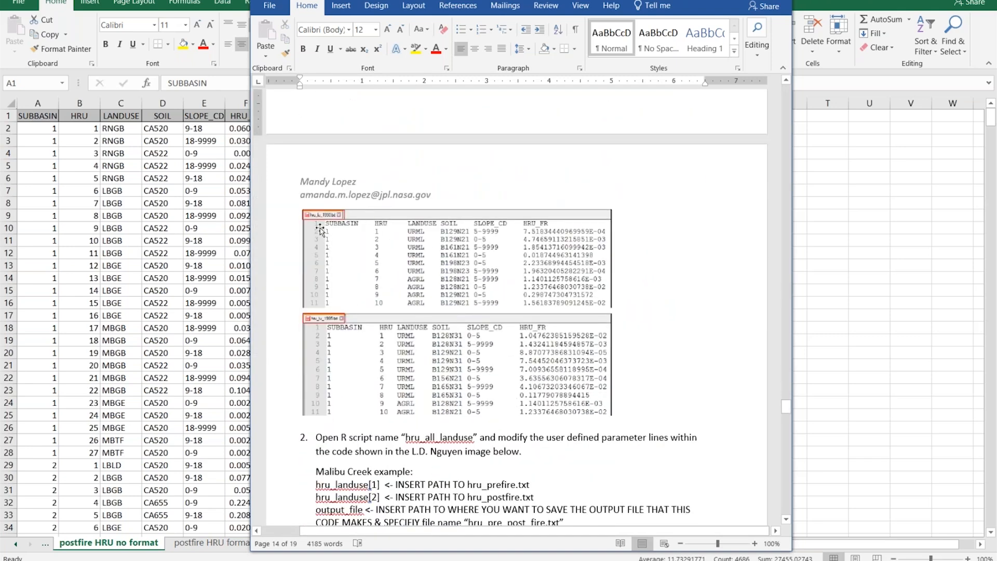
{"action": "left_click", "coordinate": [572, 271]}
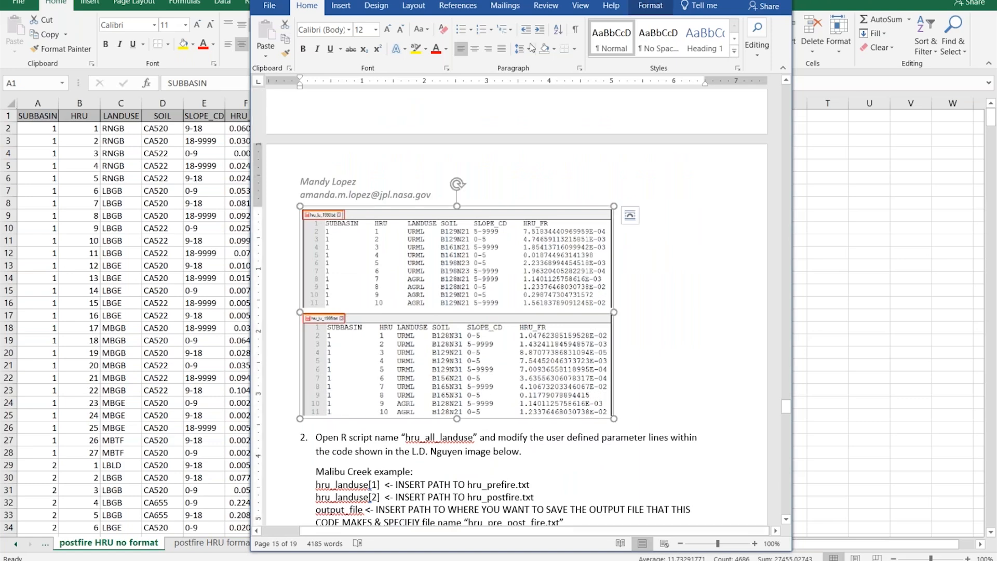
Return to the Excel workbook and reselect the SUBBASIN through HRU_FR columns on the postfire HRU no format sheet
{"action": "left_click", "coordinate": [498, 559]}
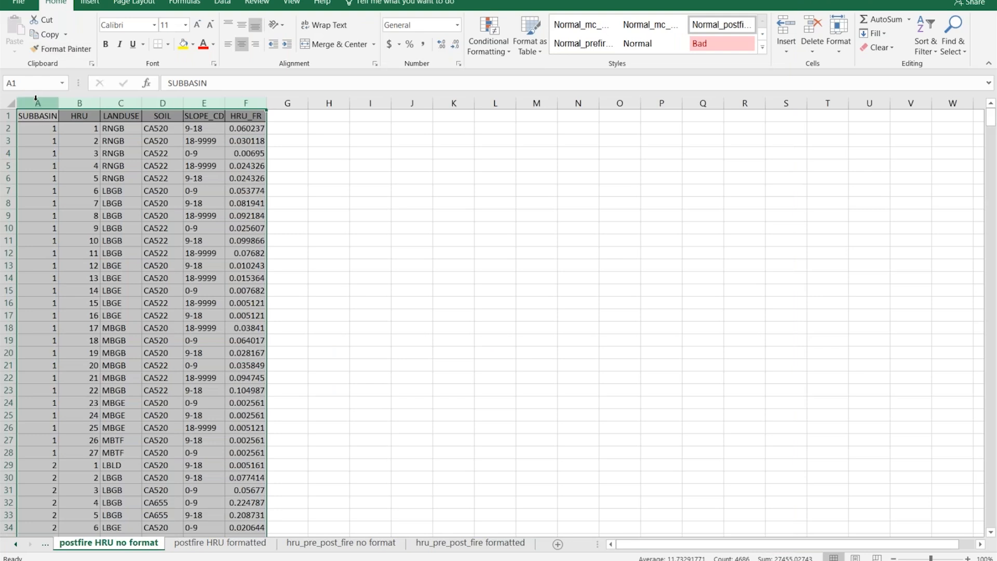
{"action": "left_click_drag", "start_coordinate": [41, 99], "coordinate": [250, 104]}
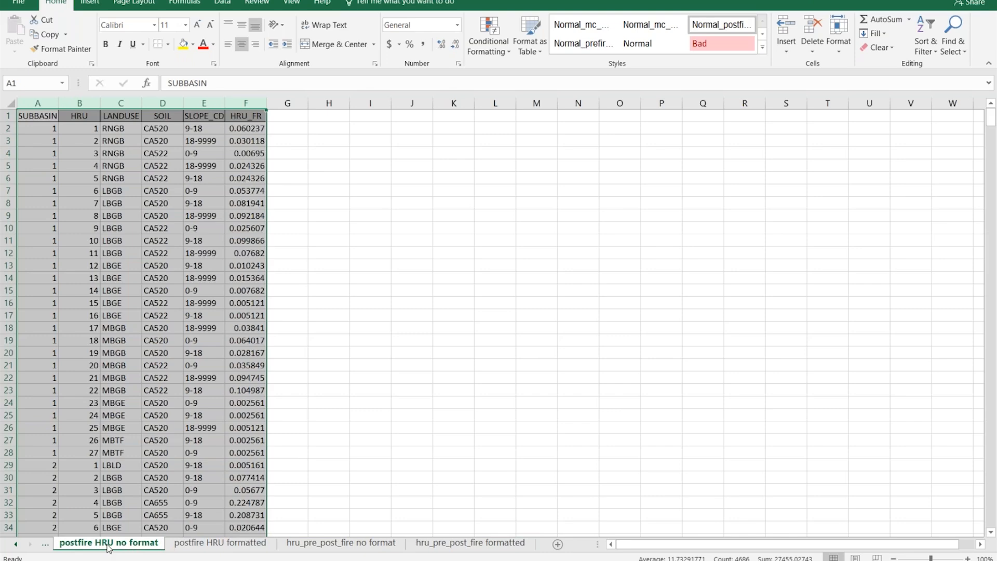
Switch to the postfire HRU formatted sheet and select columns A to H to show the adjusted column spacing
{"action": "left_click", "coordinate": [202, 545]}
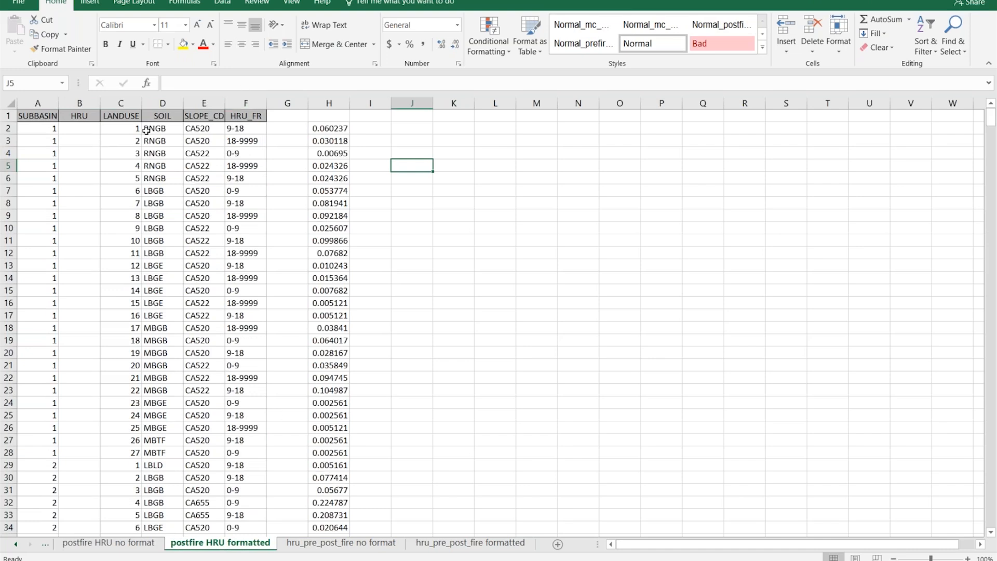
{"action": "left_click_drag", "start_coordinate": [38, 100], "coordinate": [345, 103]}
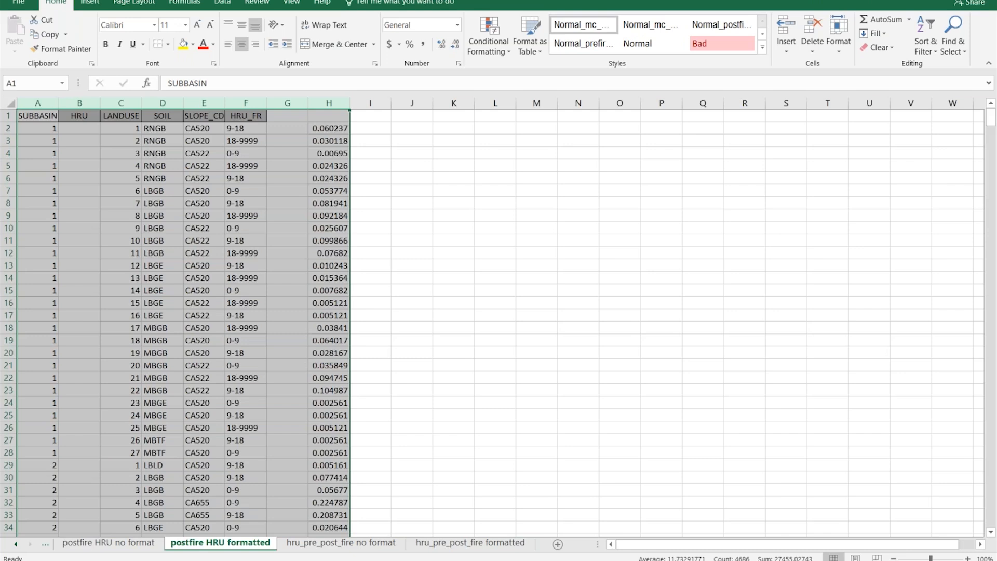
{"action": "key", "text": "super+s"}
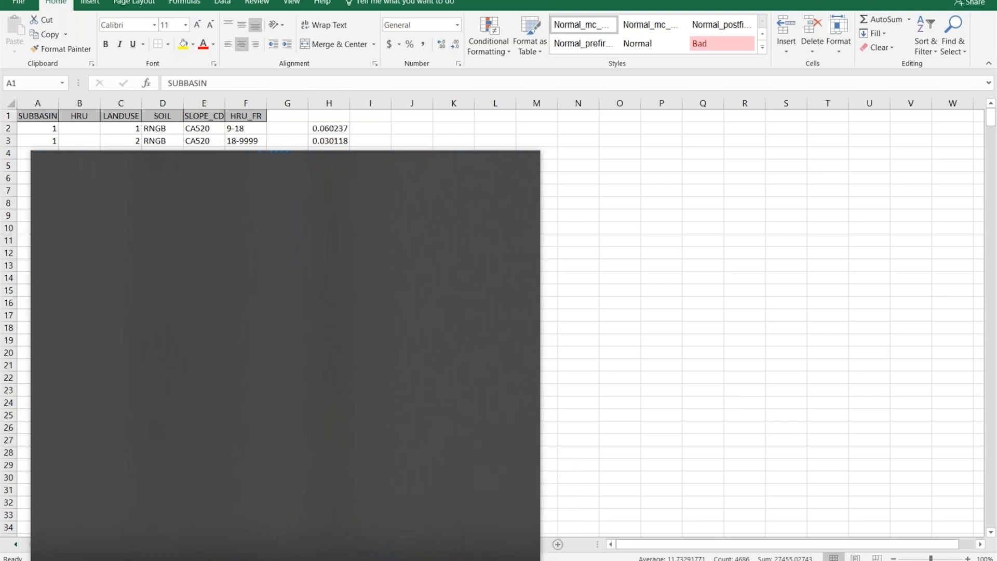
{"action": "key", "text": "Escape"}
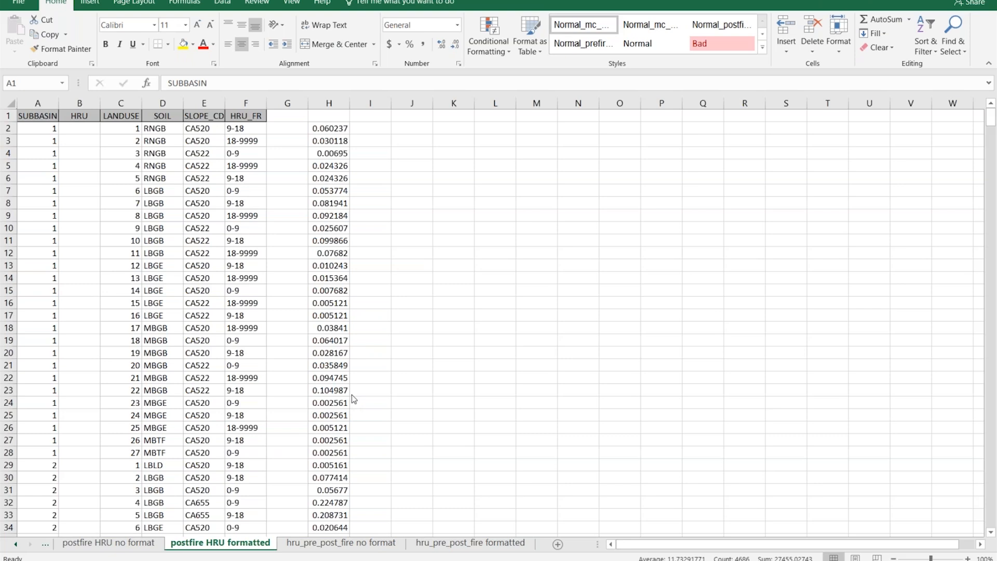
{"action": "key", "text": "ctrl+a"}
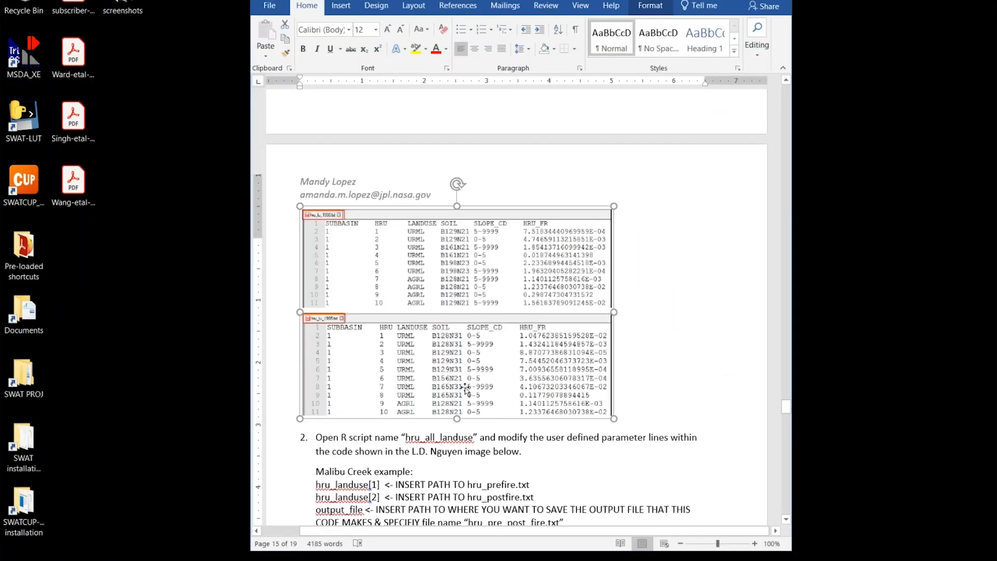
In the Word guide, review step 1 of section D on copying hru columns from the project database into text files
{"action": "scroll", "coordinate": [539, 207], "scroll_direction": "up", "scroll_amount": 9}
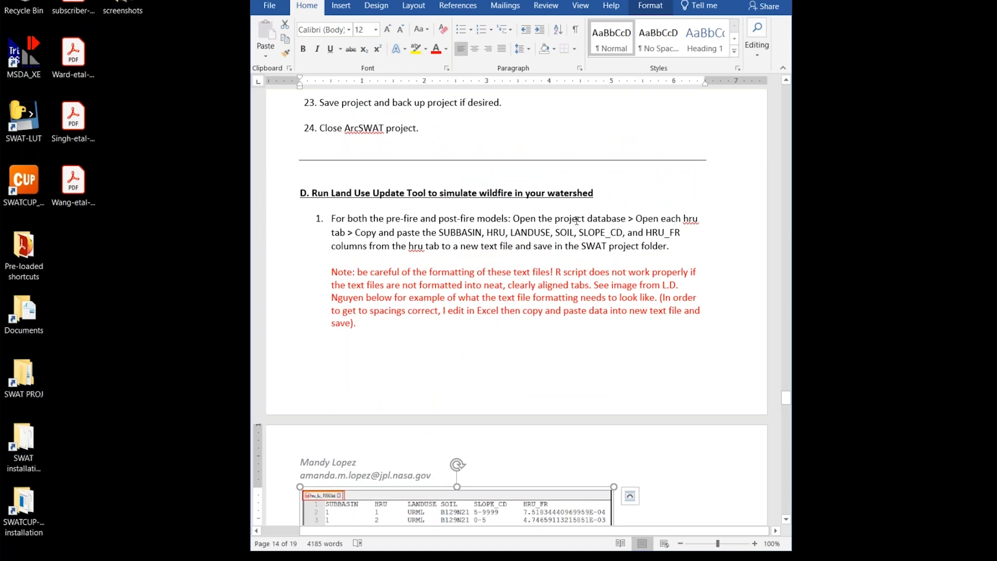
{"action": "left_click_drag", "start_coordinate": [560, 220], "coordinate": [623, 222]}
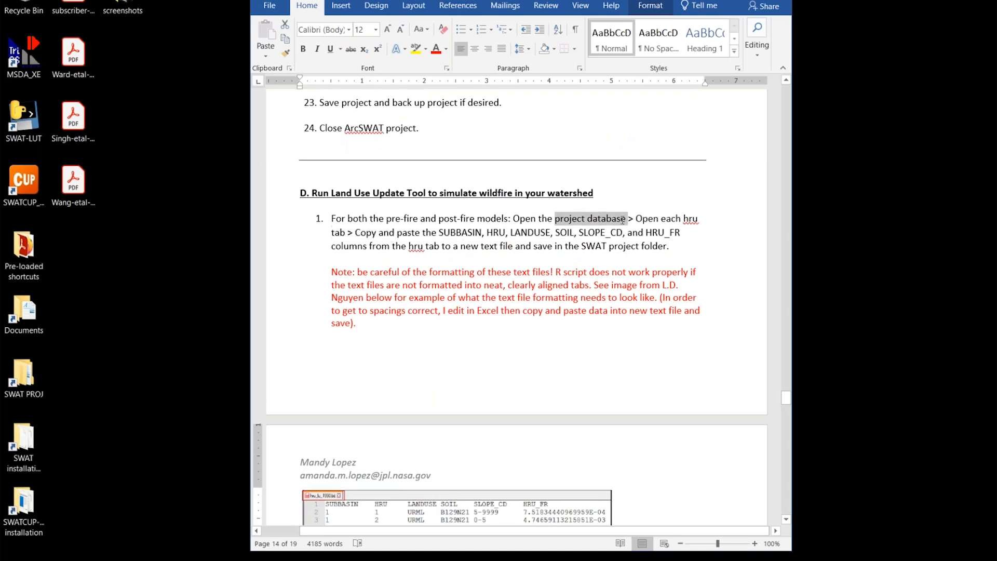
{"action": "scroll", "coordinate": [518, 390], "scroll_direction": "down", "scroll_amount": 4}
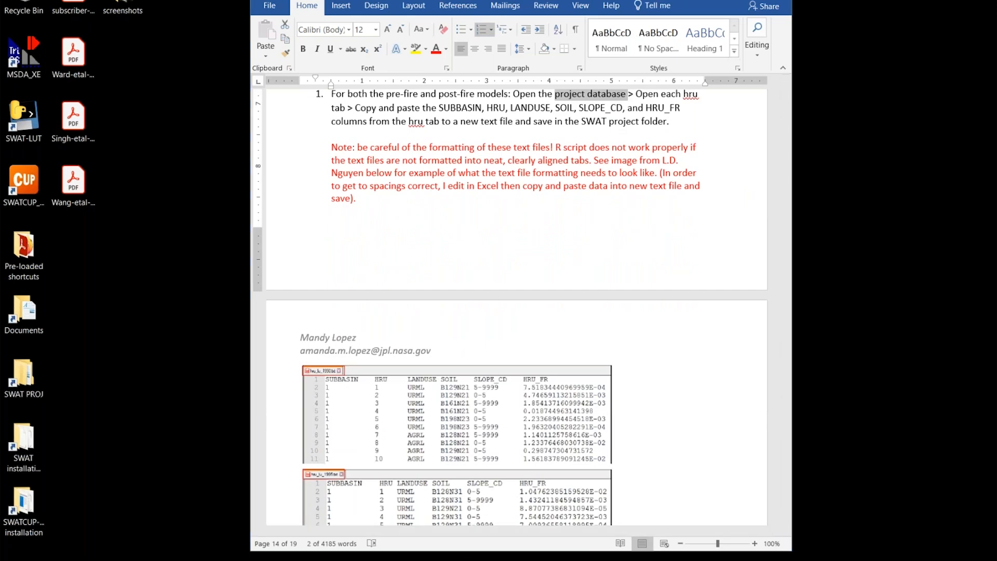
Switch to File Explorer and open the hru_postfire text file from the pre-done folder to inspect its column alignment
{"action": "left_click", "coordinate": [417, 560]}
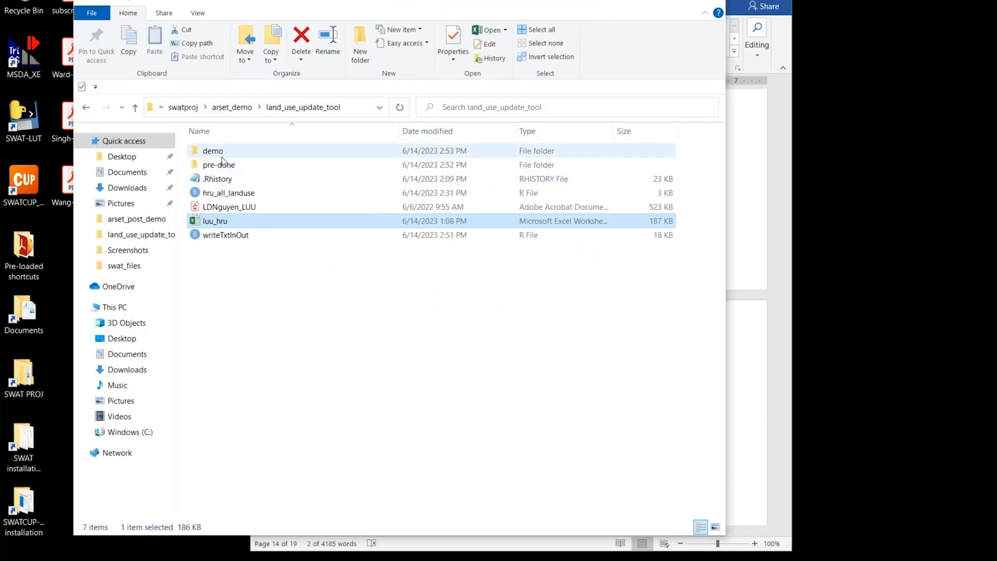
{"action": "double_click", "coordinate": [224, 164]}
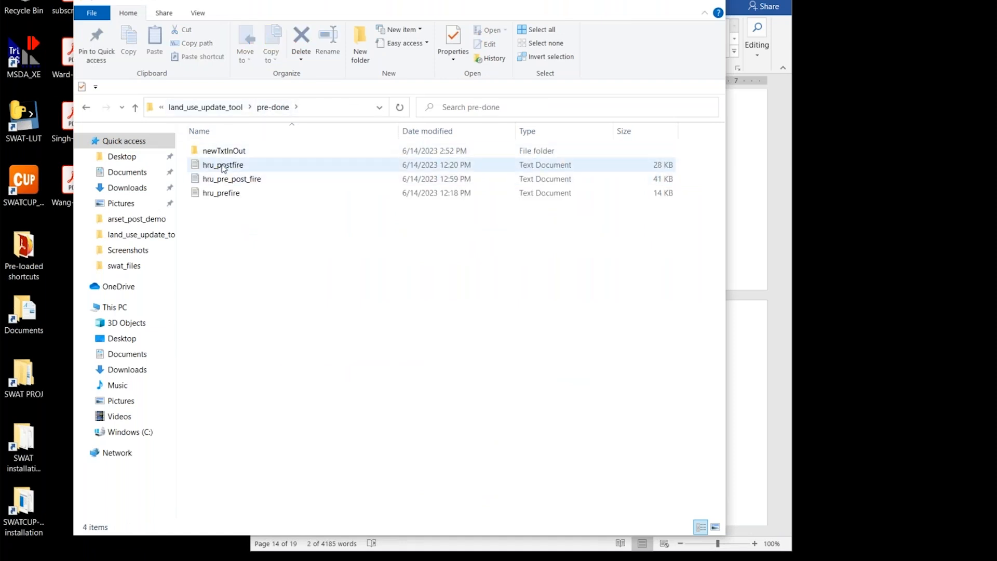
{"action": "double_click", "coordinate": [251, 165]}
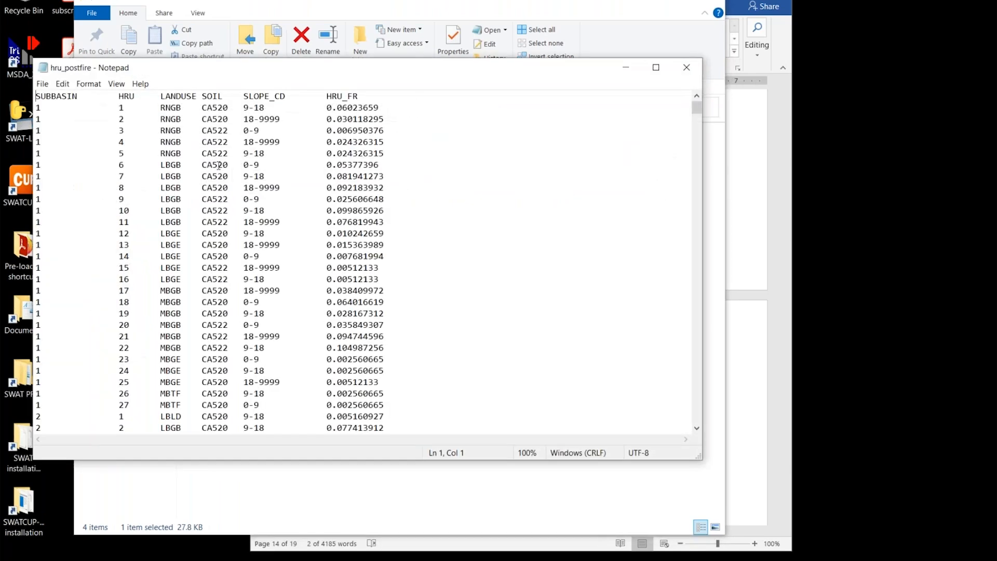
{"action": "mouse_move", "coordinate": [209, 61]}
{"action": "left_mouse_down"}
{"action": "mouse_move", "coordinate": [194, 71]}
{"action": "mouse_move", "coordinate": [200, 51]}
{"action": "left_mouse_up"}
Open the hru_prefire text file from the pre-done folder and move its window to compare the column formatting
{"action": "left_click", "coordinate": [330, 3]}
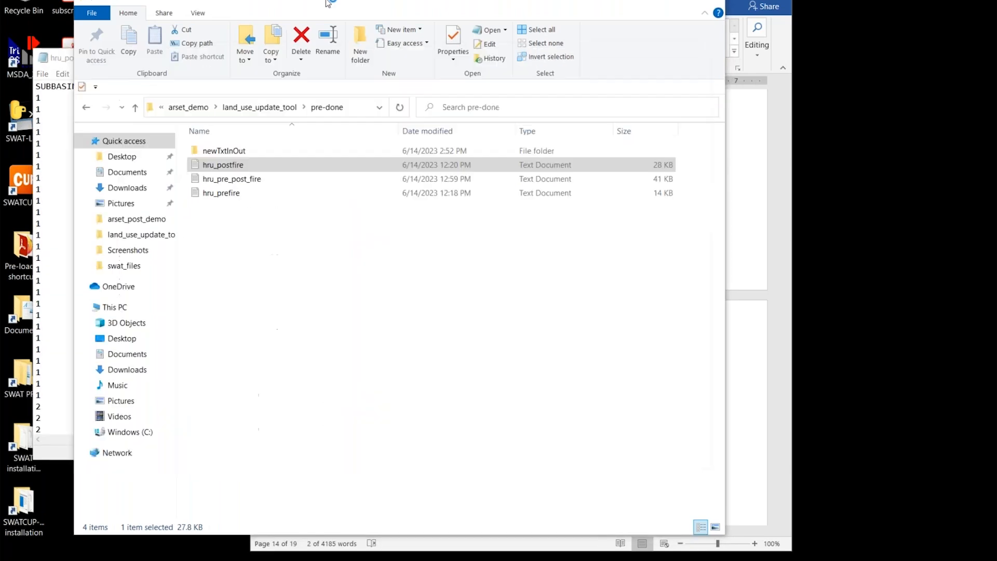
{"action": "left_click", "coordinate": [207, 196]}
{"action": "double_click", "coordinate": [207, 195]}
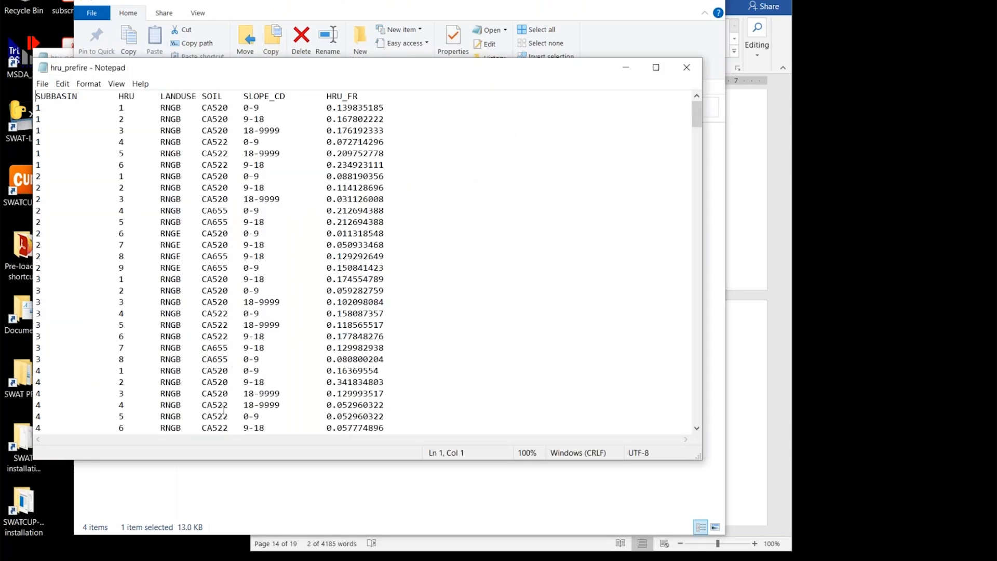
{"action": "left_click_drag", "start_coordinate": [408, 73], "coordinate": [391, 149]}
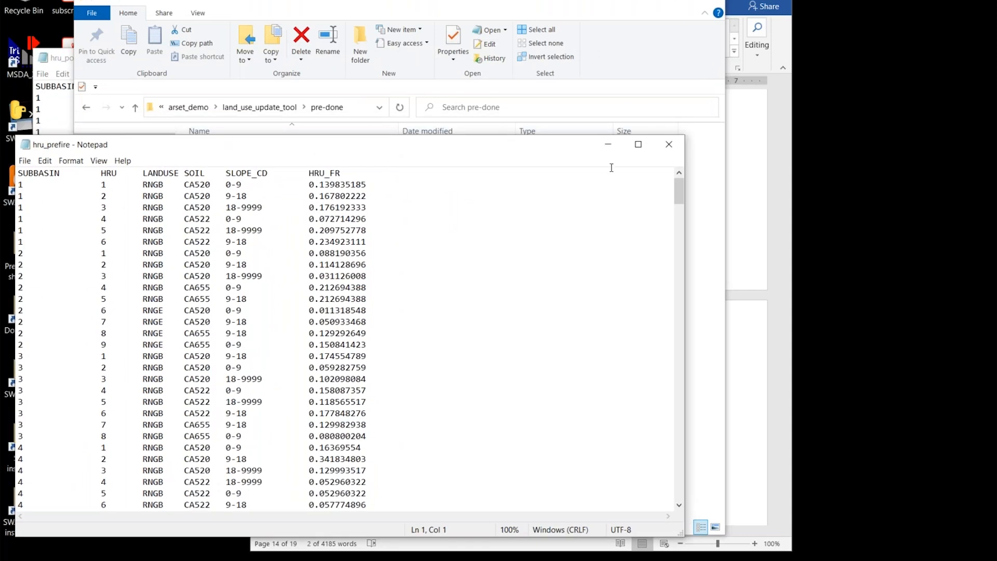
Close the hru_prefire and hru_postfire text files and point out both files in the pre-done folder
{"action": "left_click", "coordinate": [669, 146]}
{"action": "left_click", "coordinate": [687, 57]}
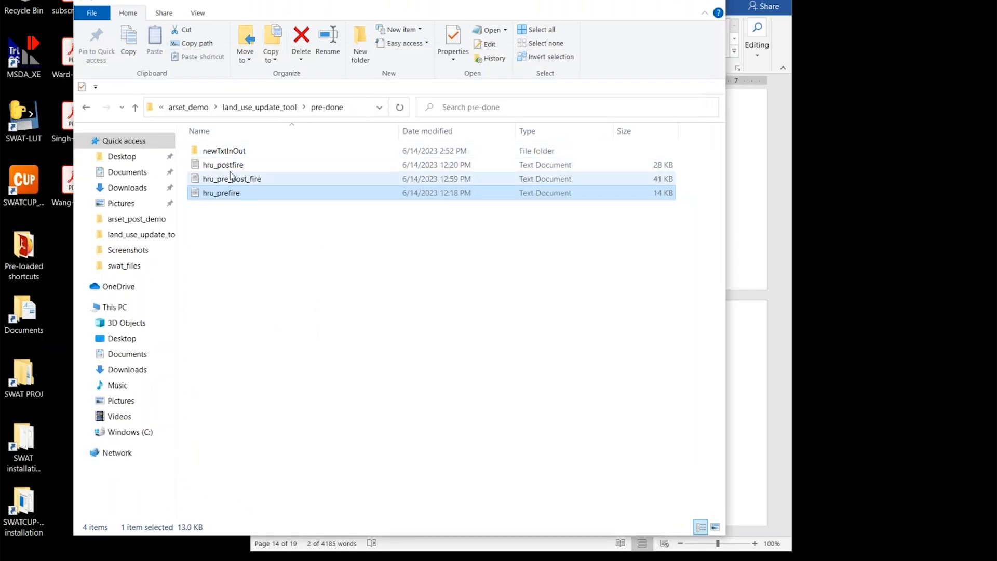
{"action": "left_click", "coordinate": [235, 167]}
{"action": "left_click", "coordinate": [236, 193]}
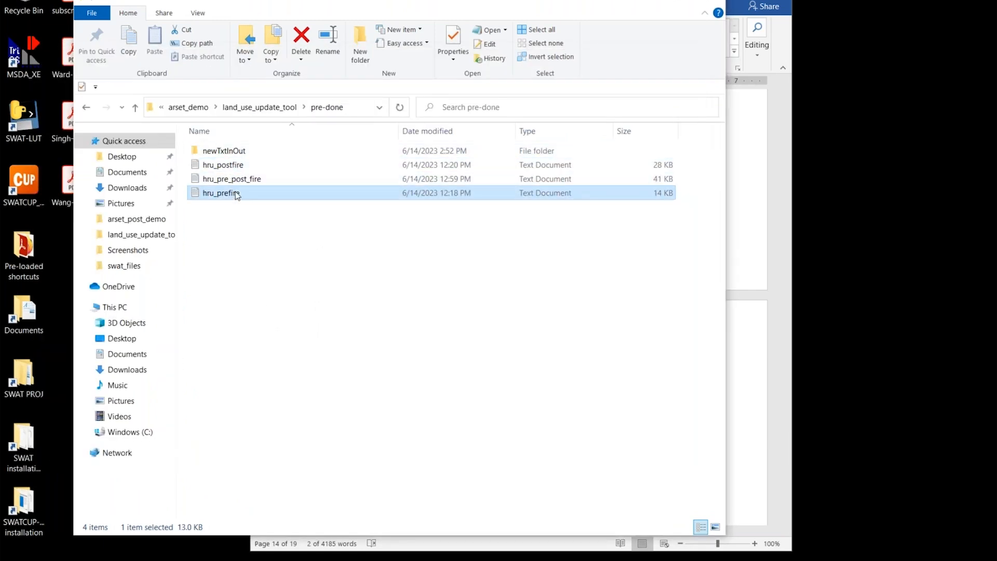
Return to the Word guide and review step 2 on modifying the user defined parameters in the hru_all_landuse script
{"action": "left_click", "coordinate": [733, 203]}
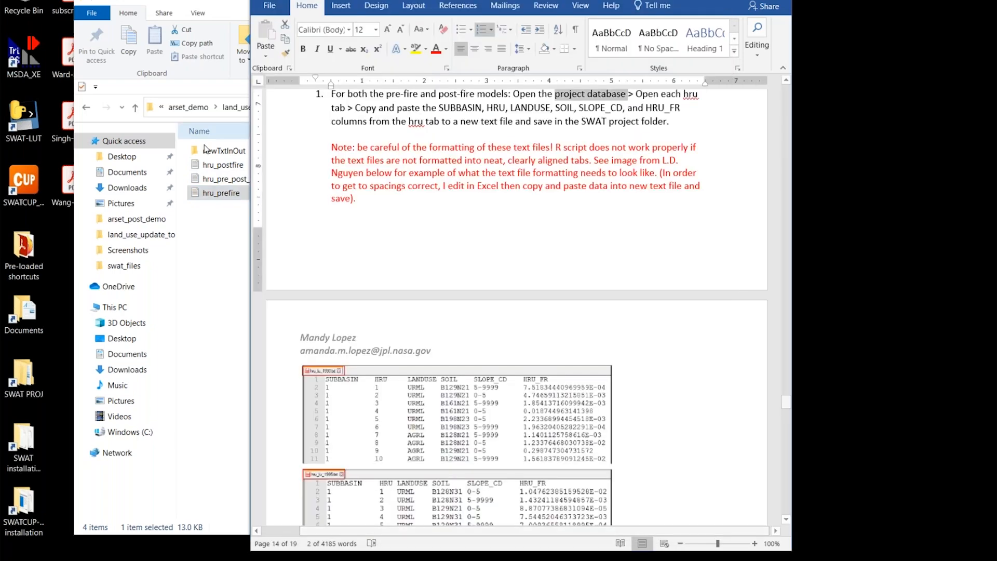
{"action": "scroll", "coordinate": [478, 281], "scroll_direction": "down", "scroll_amount": 5}
{"action": "scroll", "coordinate": [478, 281], "scroll_direction": "down", "scroll_amount": 3}
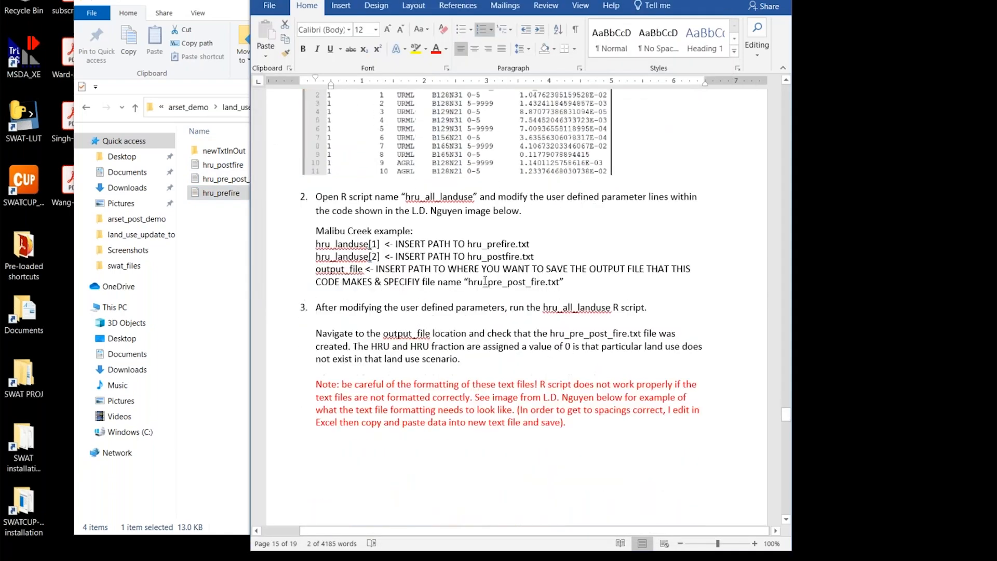
{"action": "left_click_drag", "start_coordinate": [319, 188], "coordinate": [531, 206]}
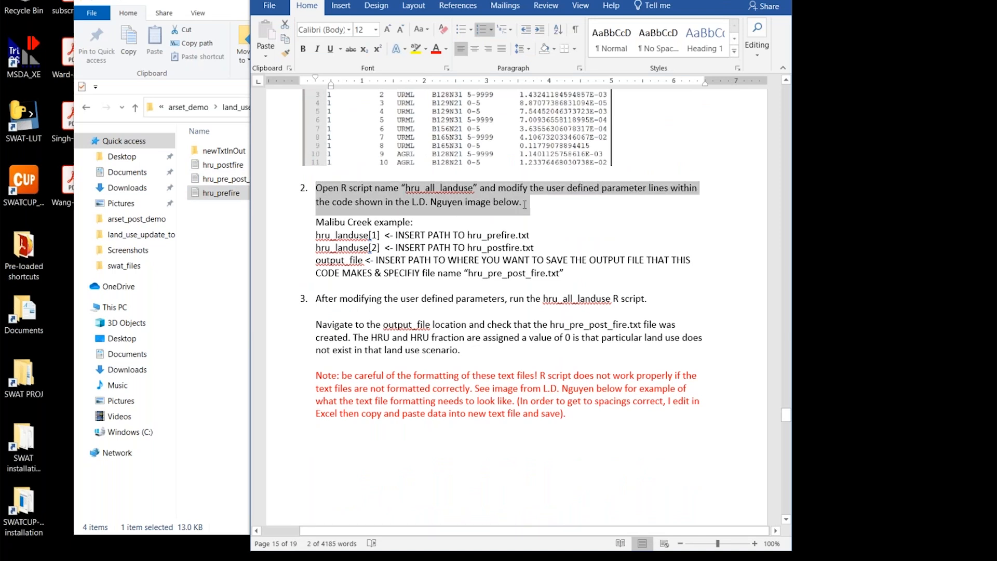
{"action": "left_click", "coordinate": [410, 191]}
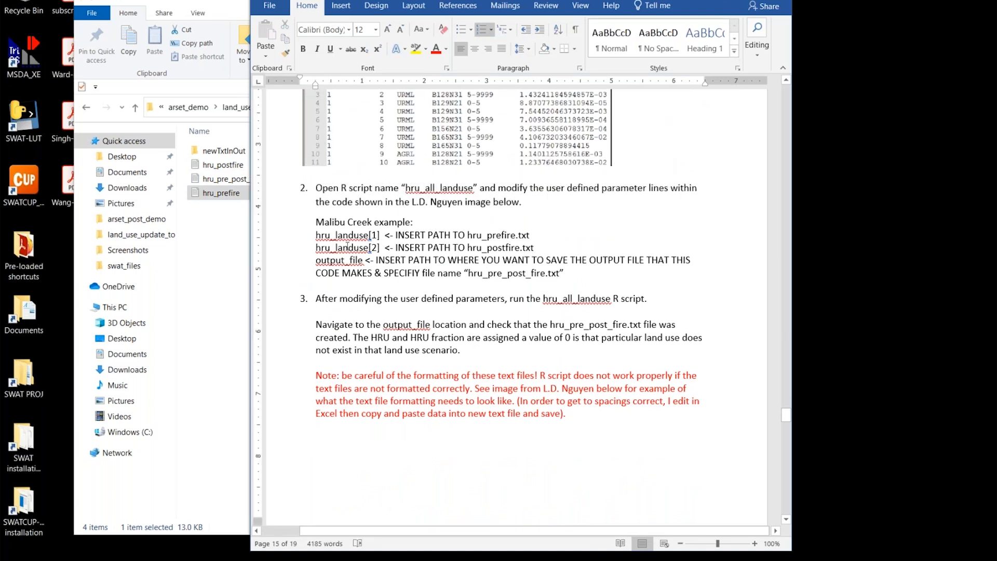
Open the hru_all_landuse R script from the land_use_update_tool folder in RStudio and maximize the window
{"action": "left_click", "coordinate": [237, 258]}
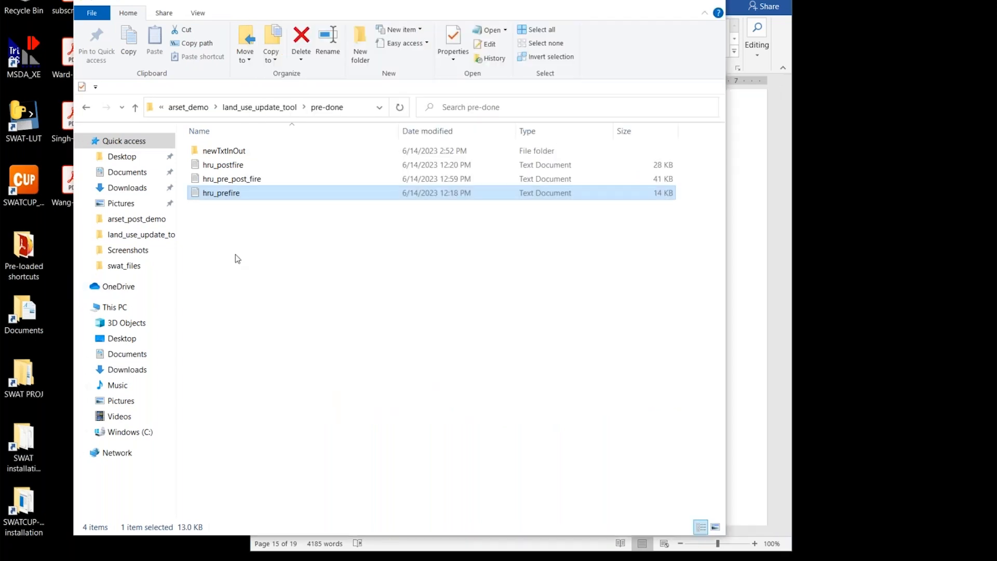
{"action": "left_click", "coordinate": [257, 107]}
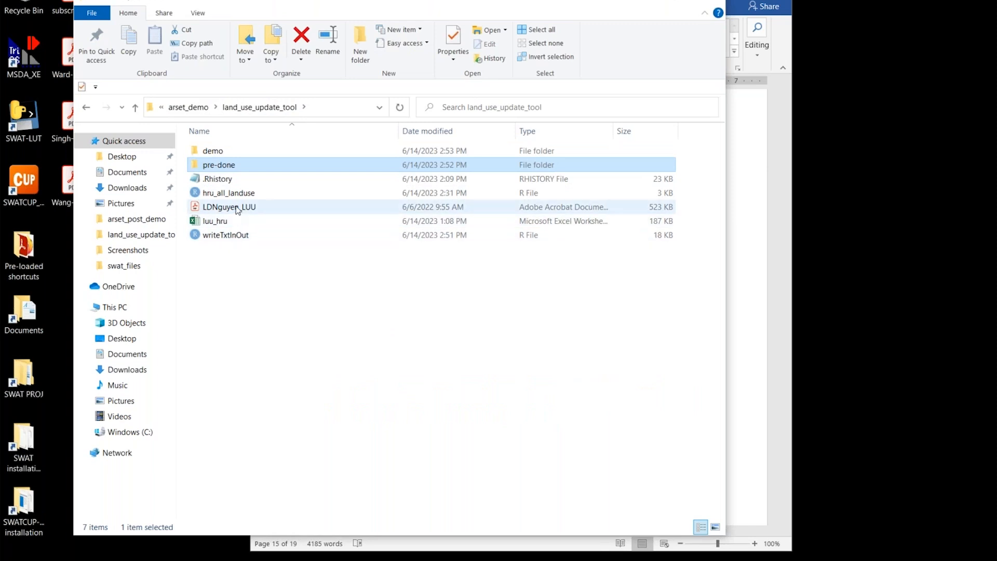
{"action": "double_click", "coordinate": [227, 195]}
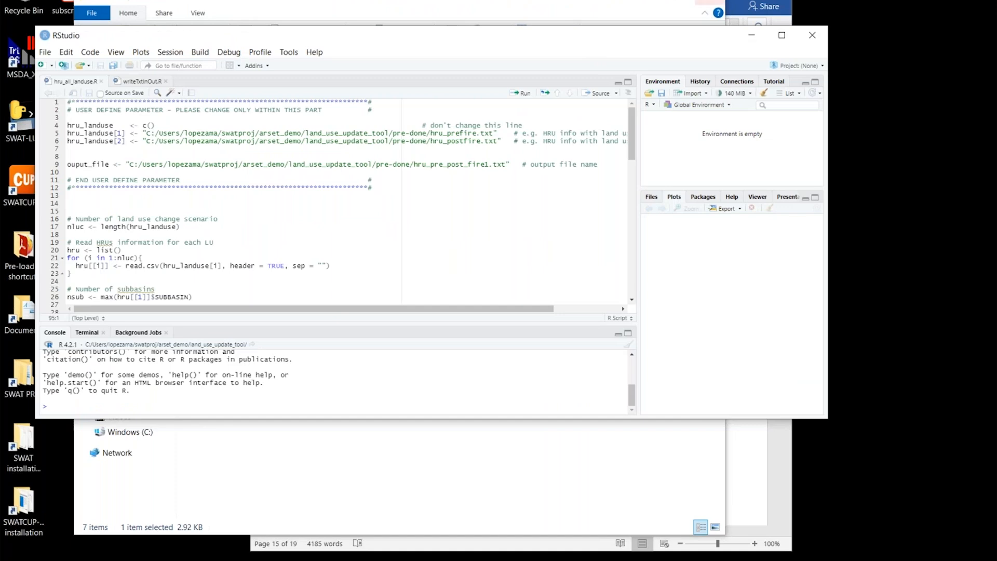
{"action": "left_click", "coordinate": [738, 3]}
{"action": "left_click", "coordinate": [716, 1]}
{"action": "left_click_drag", "start_coordinate": [690, 45], "coordinate": [643, 48]}
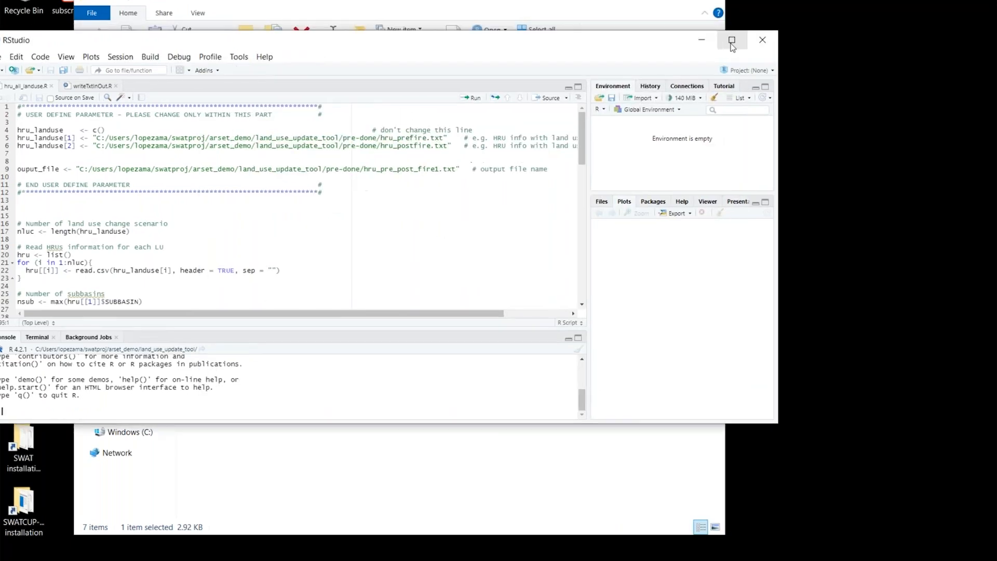
{"action": "left_click", "coordinate": [733, 40]}
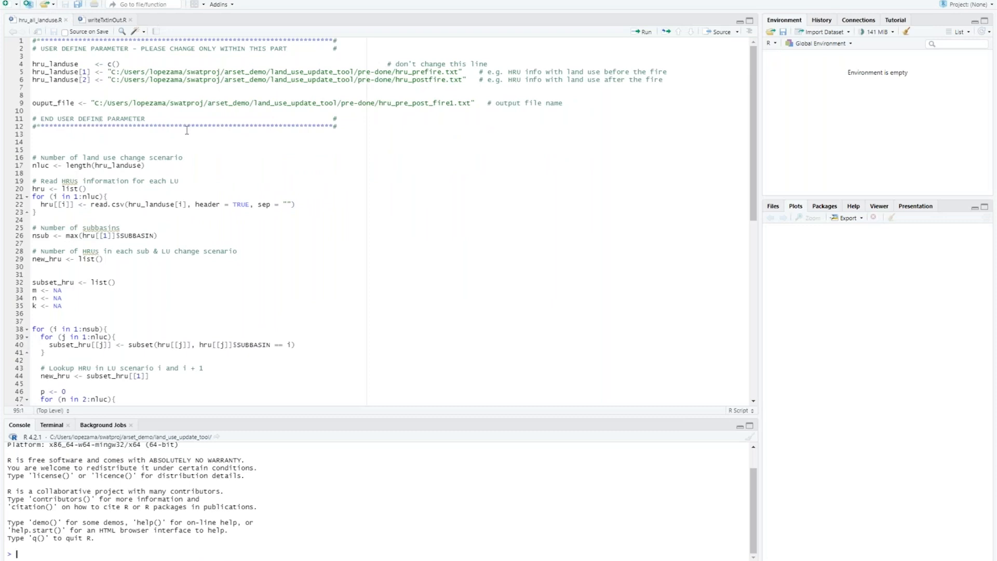
Examine the user define parameter block, including the fixed hru_landuse line and the hru_landuse[1] pre-fire path
{"action": "left_click_drag", "start_coordinate": [154, 118], "coordinate": [8, 47]}
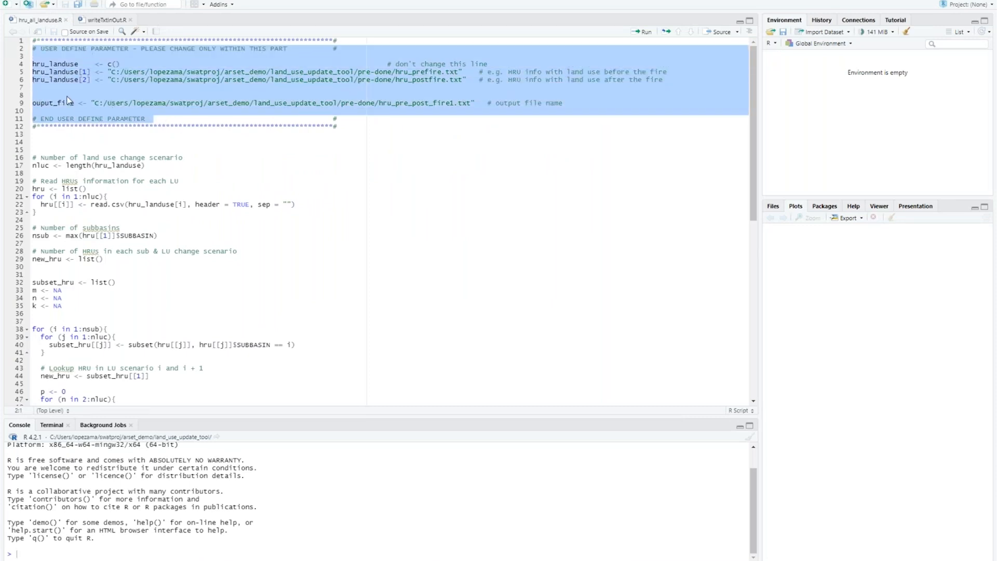
{"action": "left_click", "coordinate": [45, 49]}
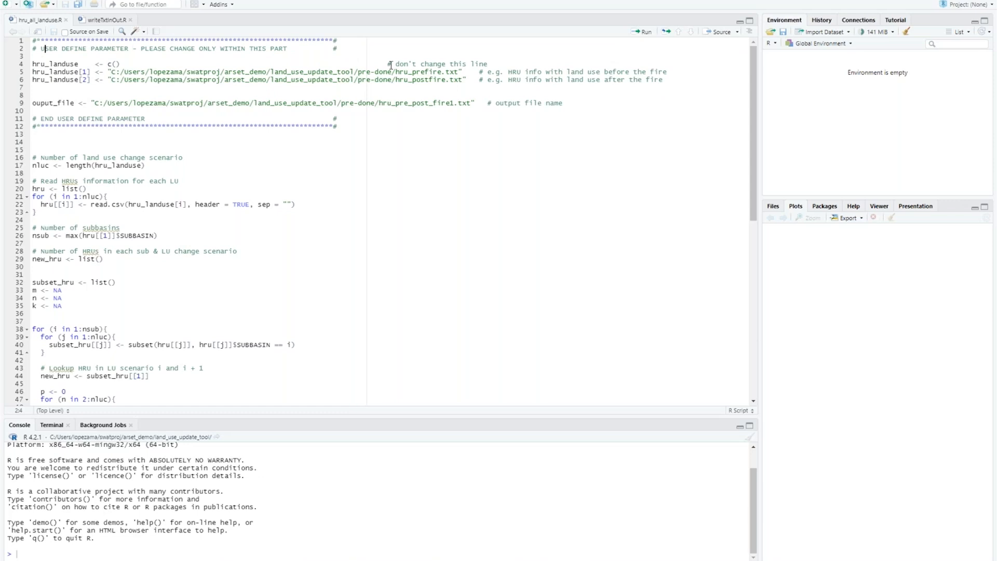
{"action": "left_click_drag", "start_coordinate": [388, 64], "coordinate": [380, 64]}
{"action": "left_click_drag", "start_coordinate": [33, 64], "coordinate": [519, 63]}
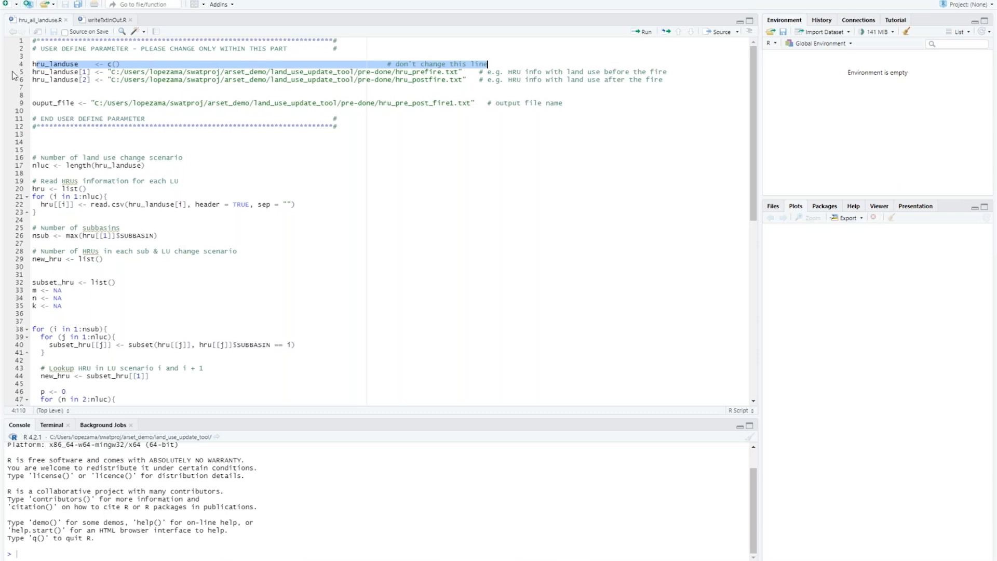
{"action": "left_click_drag", "start_coordinate": [33, 72], "coordinate": [670, 74]}
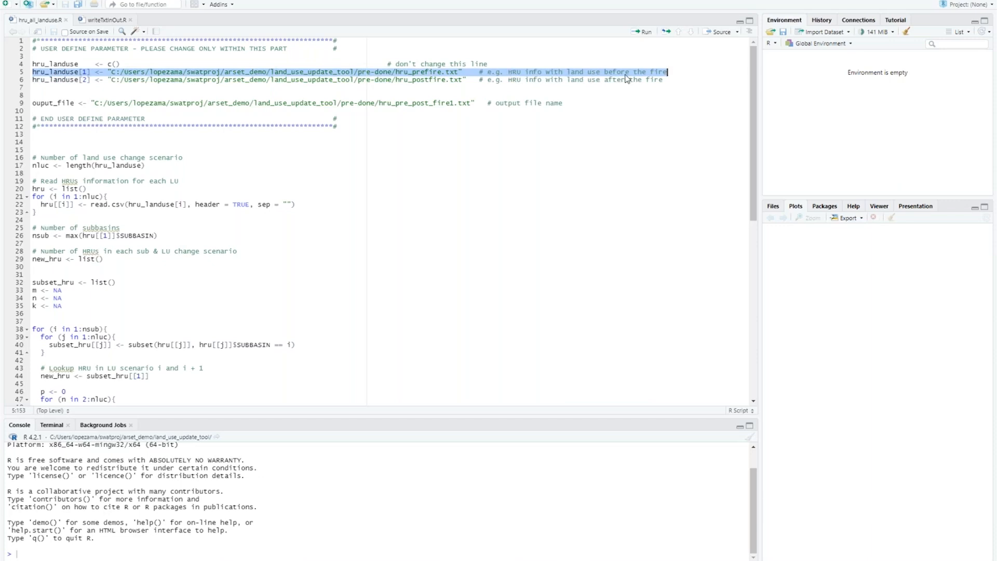
{"action": "left_click", "coordinate": [608, 73]}
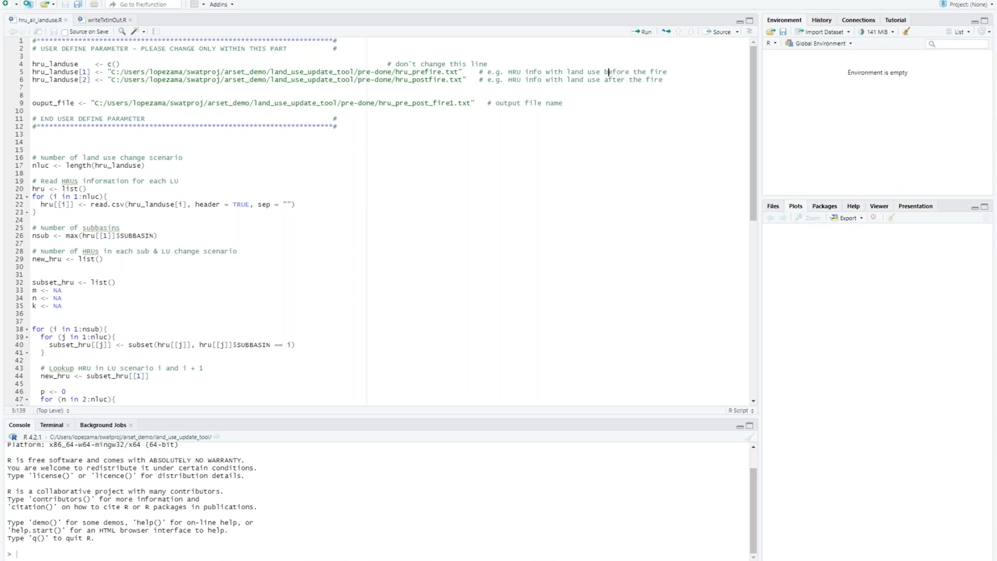
Open the pre-done folder in File Explorer, arrange it below the script paths, and locate the hru_prefire and hru_postfire files
{"action": "key", "text": "alt+Tab"}
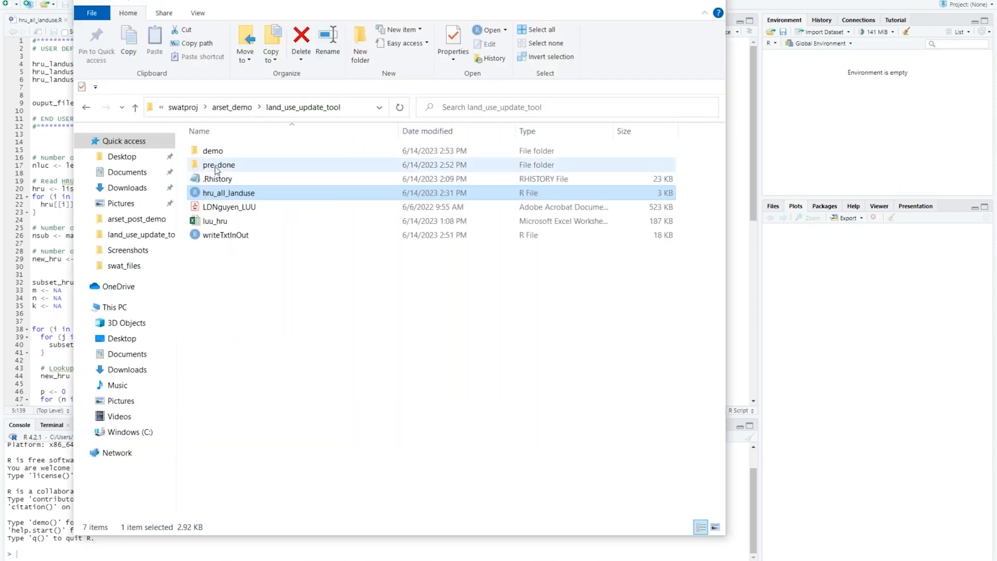
{"action": "double_click", "coordinate": [214, 167]}
{"action": "left_click", "coordinate": [210, 195]}
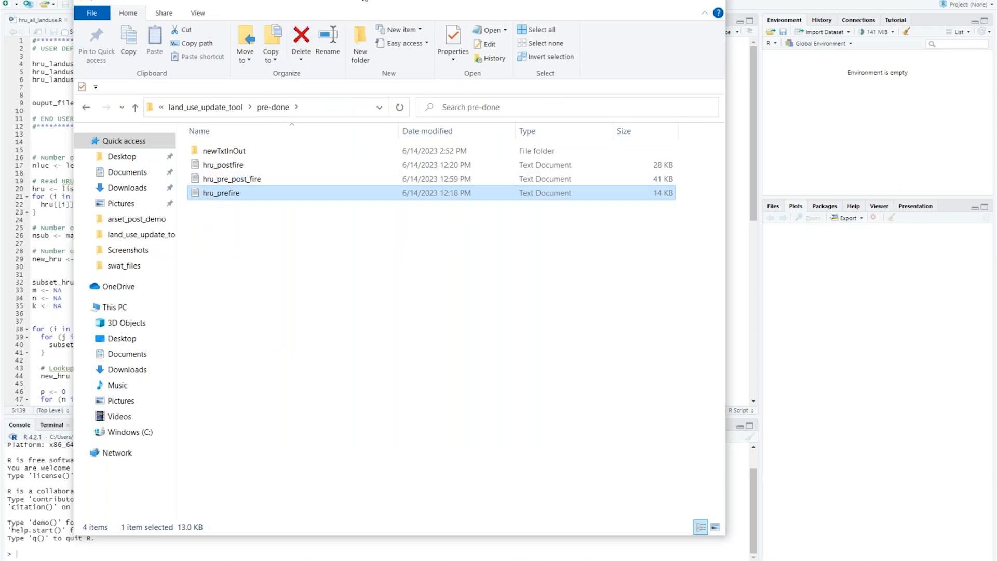
{"action": "left_click_drag", "start_coordinate": [359, 1], "coordinate": [349, 97]}
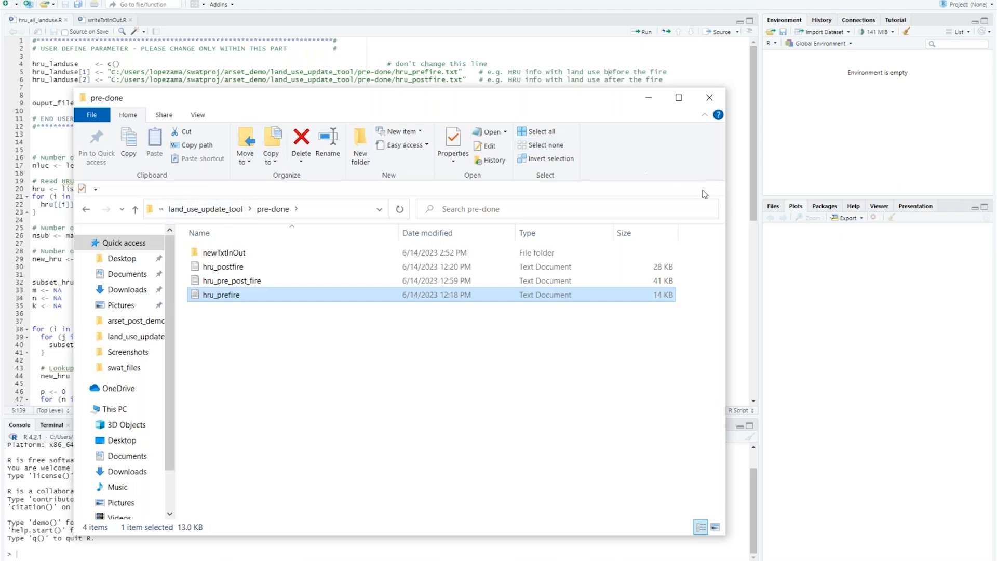
{"action": "left_click_drag", "start_coordinate": [726, 171], "coordinate": [881, 171]}
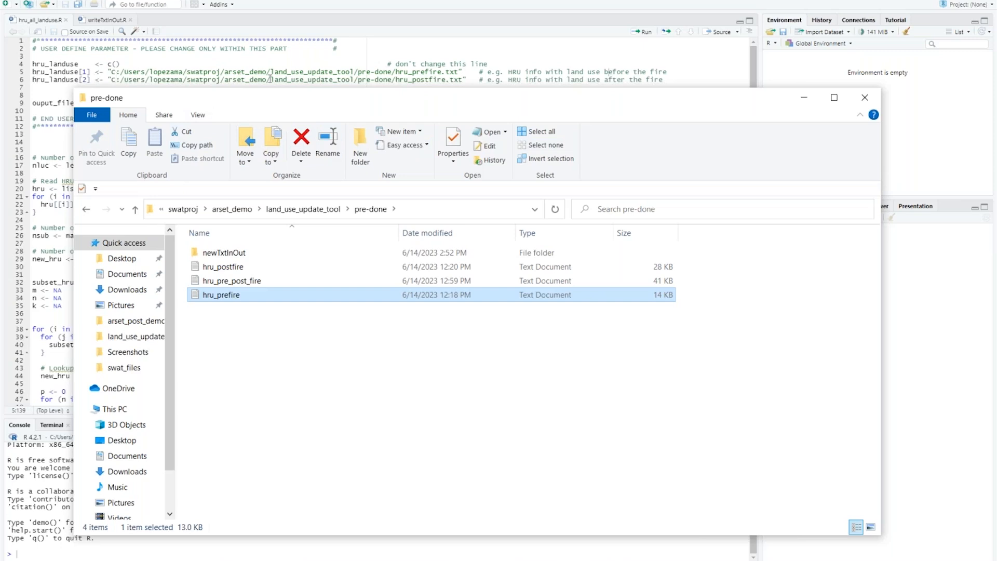
{"action": "left_click", "coordinate": [242, 268]}
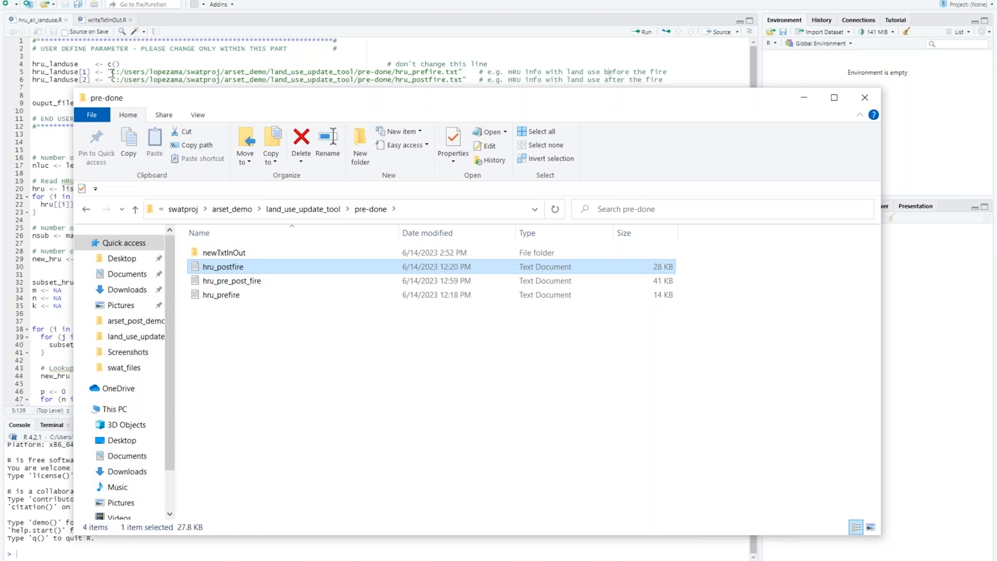
Open the demo folder inside land_use_update_tool in File Explorer and check its newTxtInOut subfolder
{"action": "left_click_drag", "start_coordinate": [414, 97], "coordinate": [417, 117]}
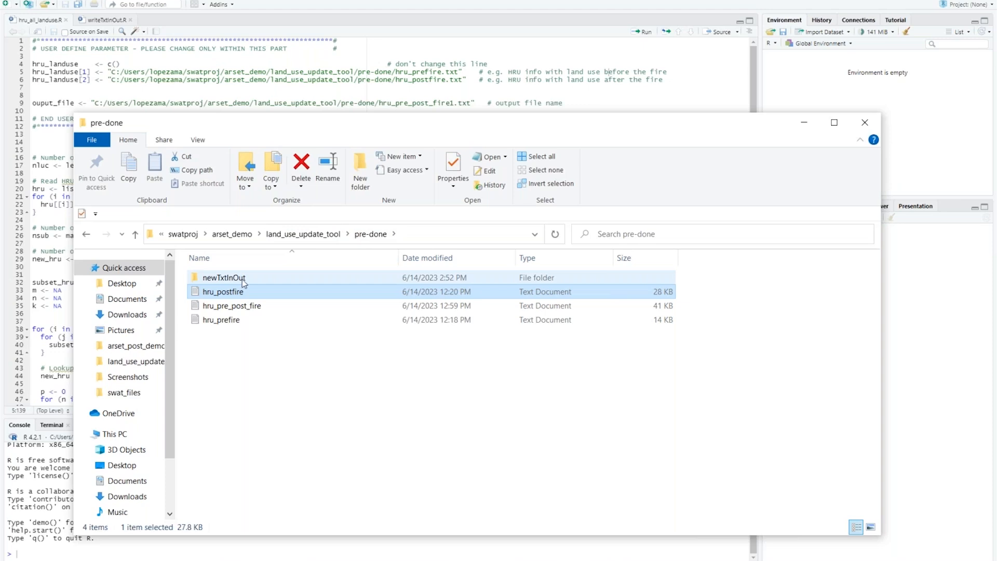
{"action": "left_click", "coordinate": [316, 237]}
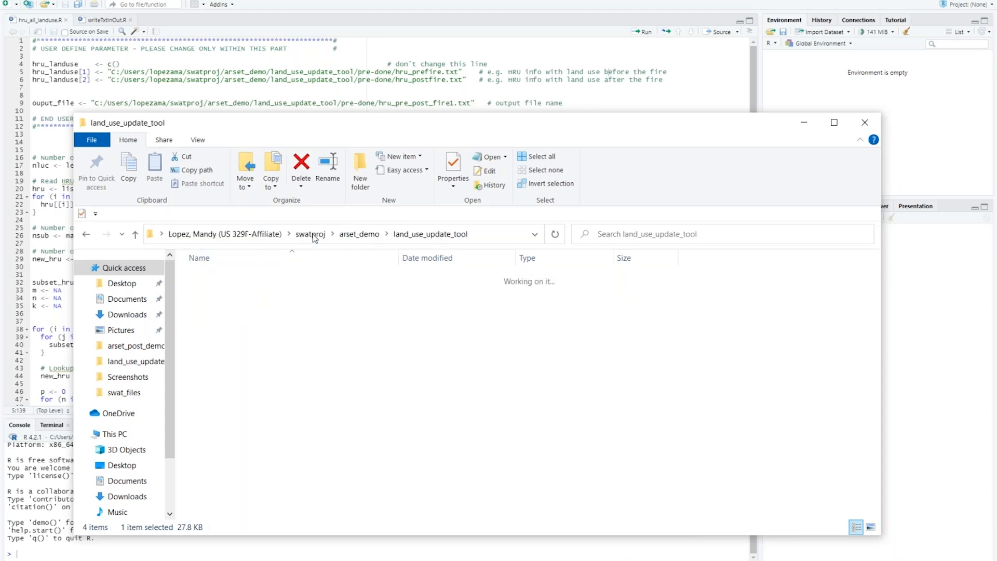
{"action": "left_click", "coordinate": [216, 281]}
{"action": "double_click", "coordinate": [216, 280]}
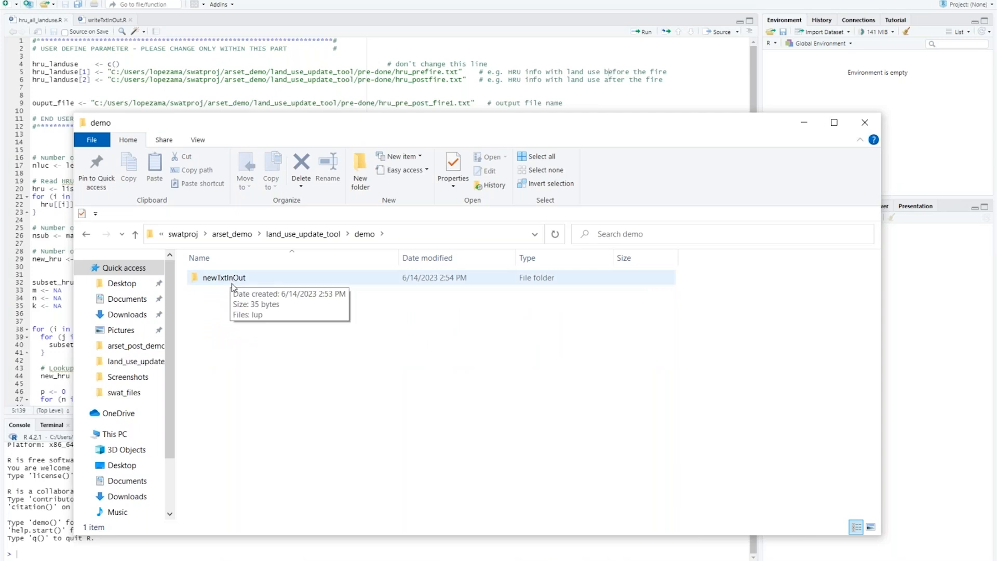
{"action": "double_click", "coordinate": [232, 280]}
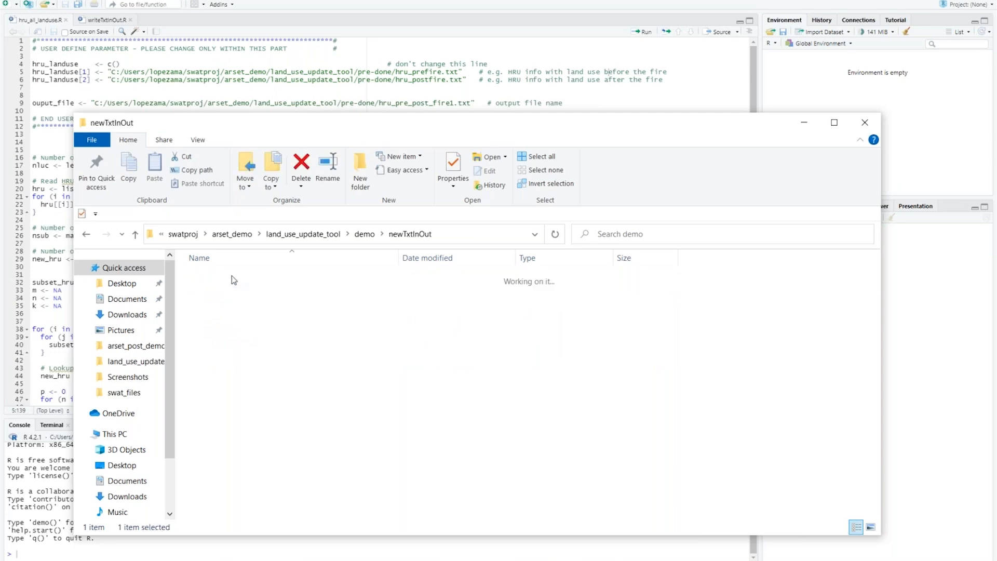
{"action": "left_click", "coordinate": [366, 236]}
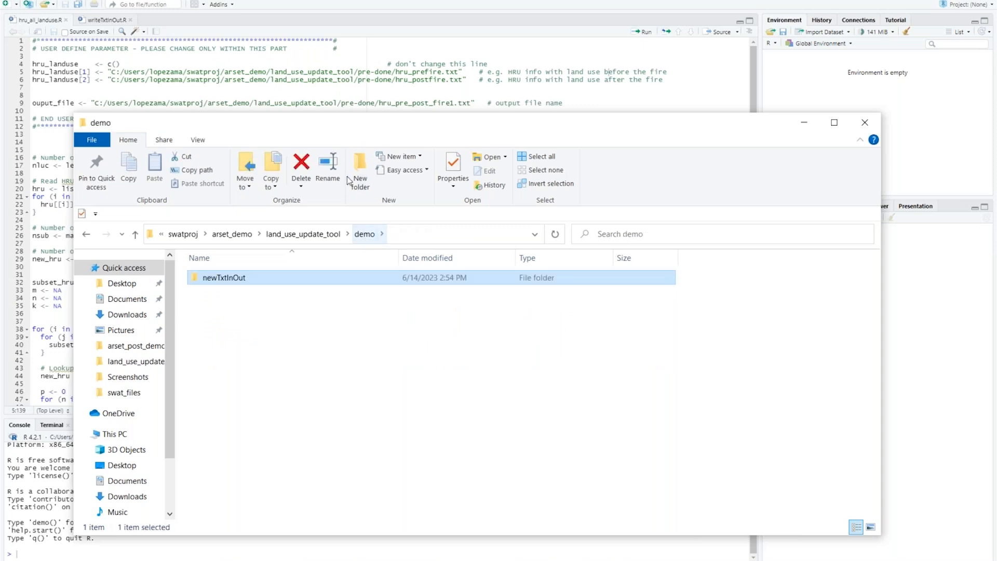
In the hru_all_landuse script, change the output file path to the demo folder with the file name hru_pre_post_fire.txt
{"action": "left_click", "coordinate": [360, 97]}
{"action": "left_click_drag", "start_coordinate": [342, 104], "coordinate": [376, 101]}
{"action": "type", "text": "demo"}
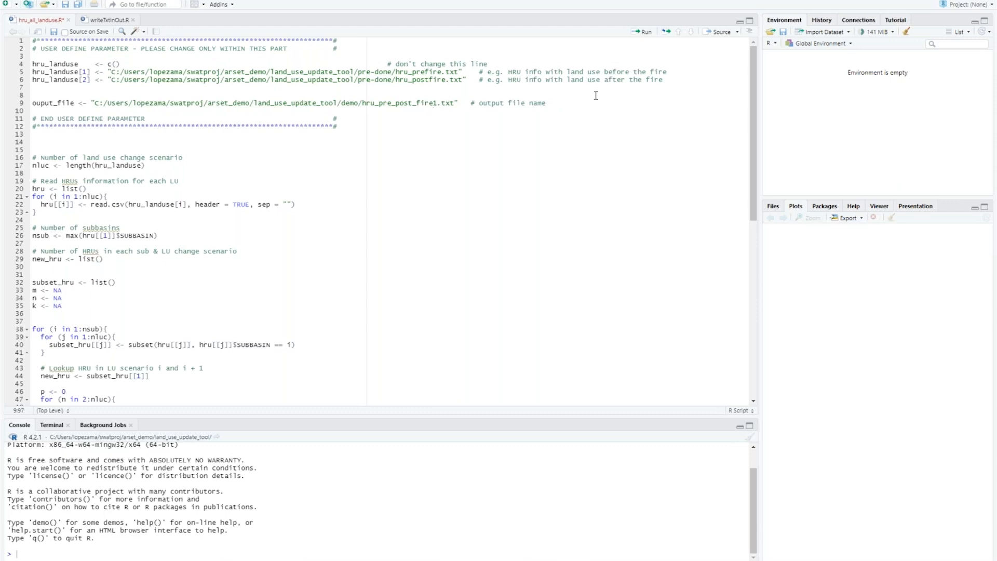
{"action": "key", "text": "BackSpace"}
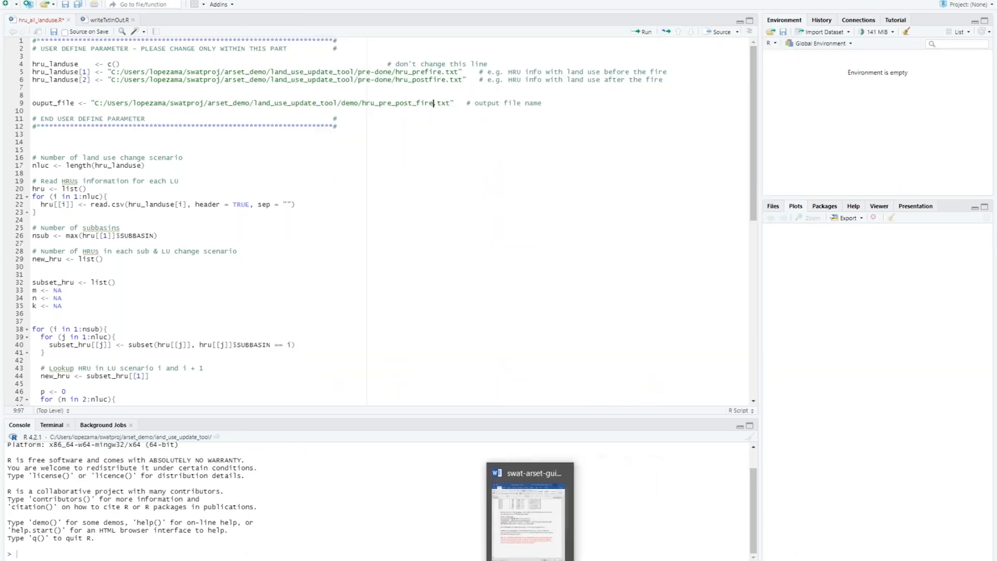
Check the contents of the demo output folder in File Explorer below the script paths, and minimize the window
{"action": "mouse_move", "coordinate": [622, 560]}
{"action": "left_click", "coordinate": [430, 560]}
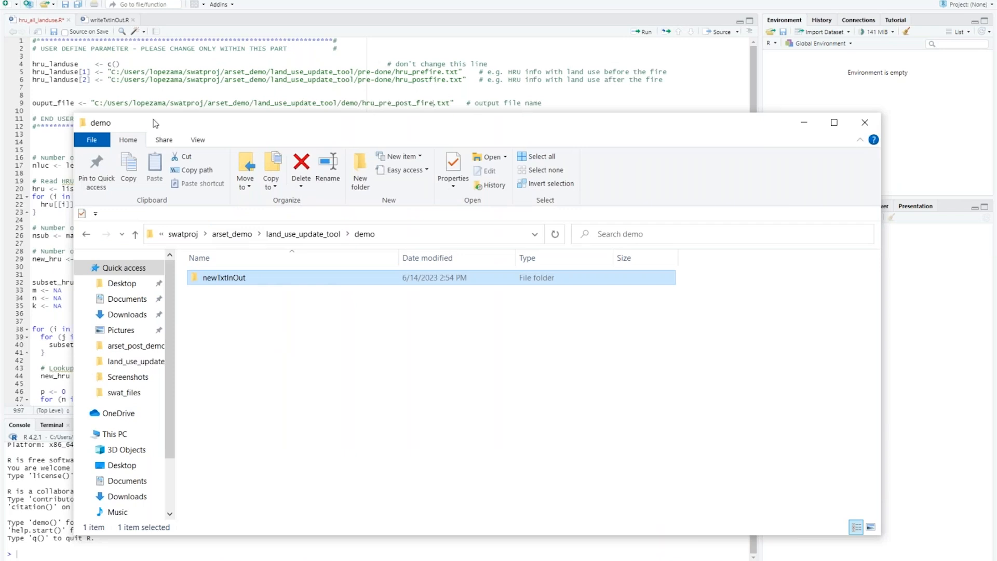
{"action": "left_click_drag", "start_coordinate": [178, 112], "coordinate": [173, 136]}
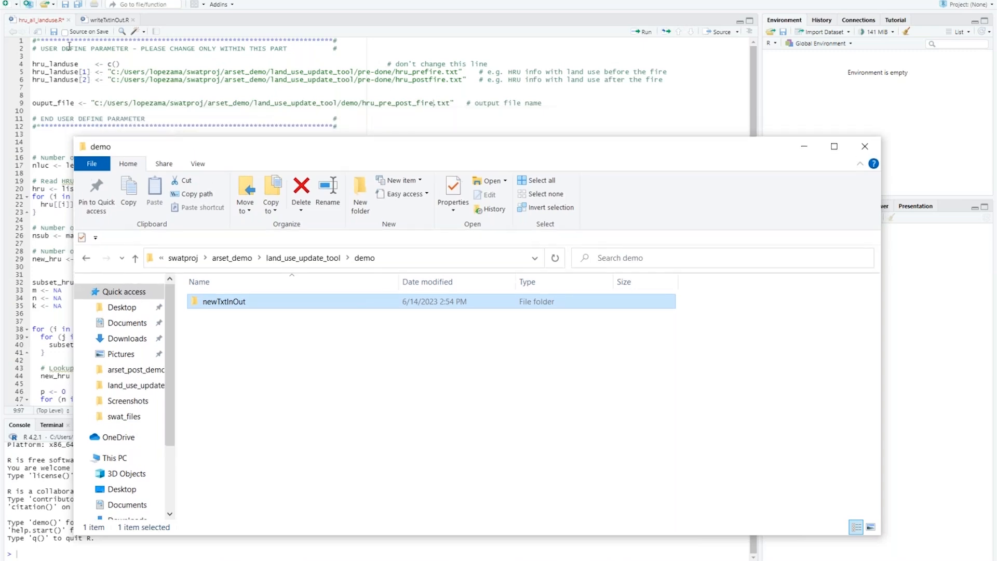
{"action": "left_click", "coordinate": [290, 350]}
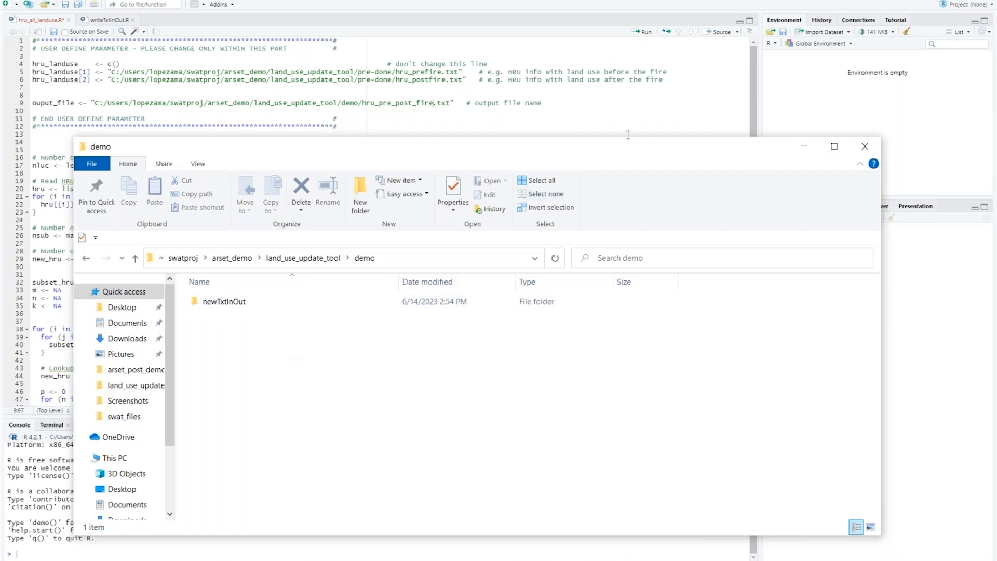
{"action": "left_click_drag", "start_coordinate": [601, 156], "coordinate": [544, 157]}
{"action": "left_click", "coordinate": [748, 148]}
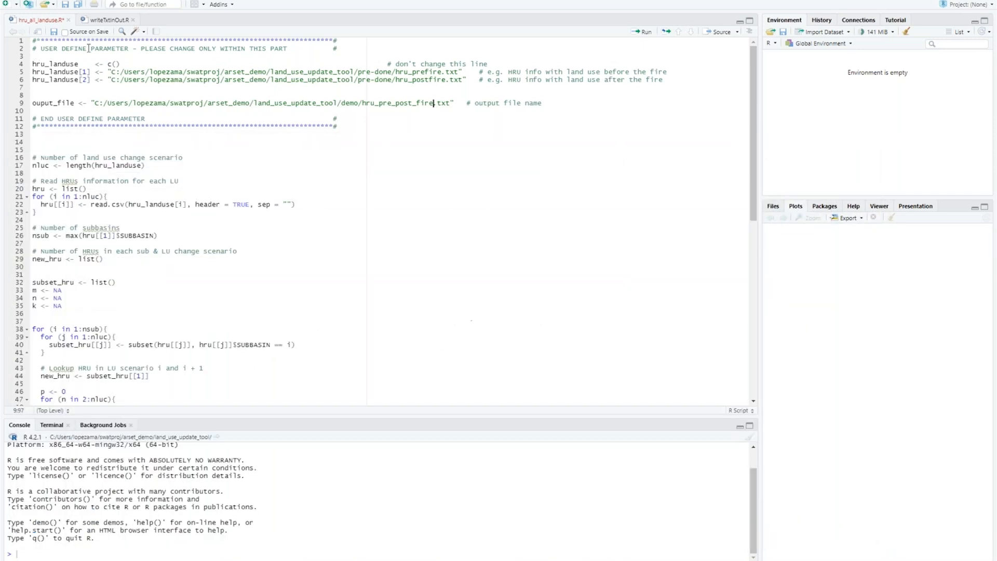
Save the hru_all_landuse script and run all of its code
{"action": "left_click", "coordinate": [53, 32]}
{"action": "key", "text": "ctrl+a"}
{"action": "left_click", "coordinate": [667, 32]}
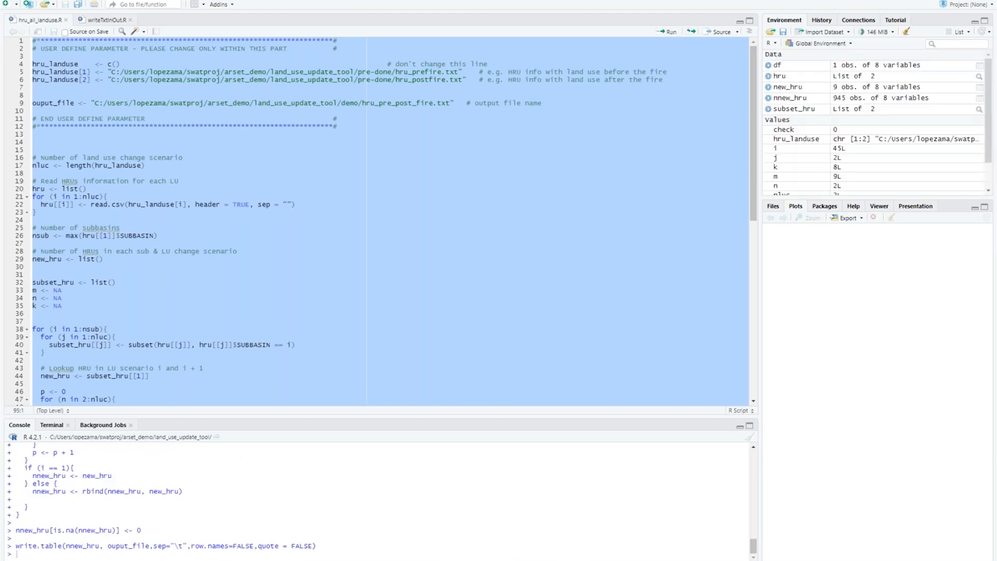
Open the generated hru_pre_post_fire text file from the demo folder, inspect its column alignment against the headers, and close it
{"action": "key", "text": "alt+Tab"}
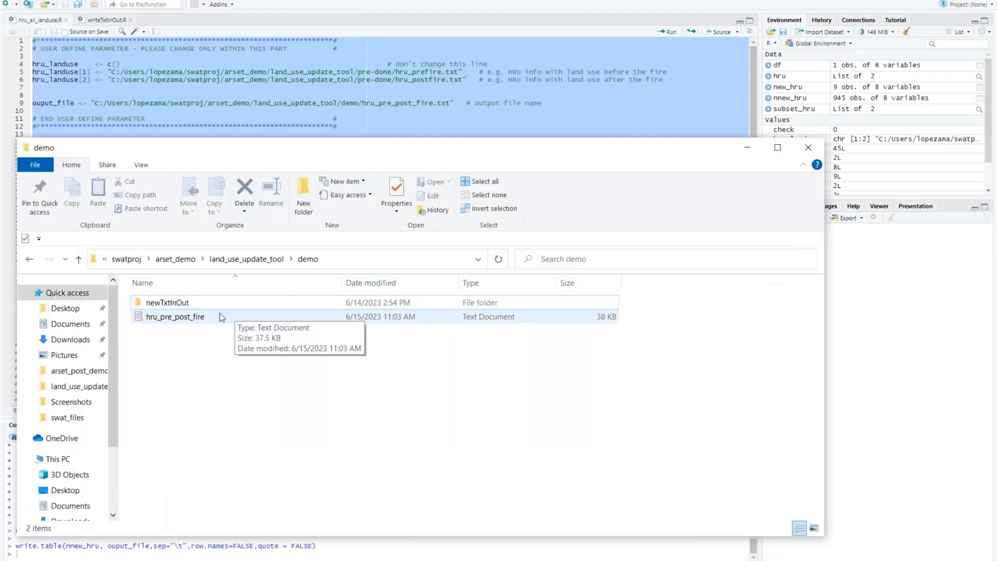
{"action": "left_click", "coordinate": [152, 316]}
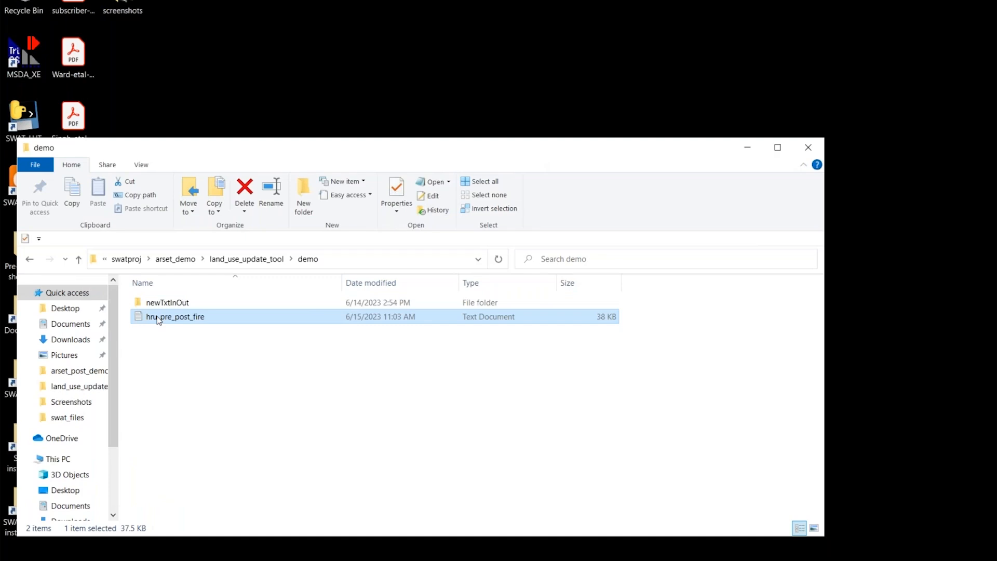
{"action": "double_click", "coordinate": [159, 318]}
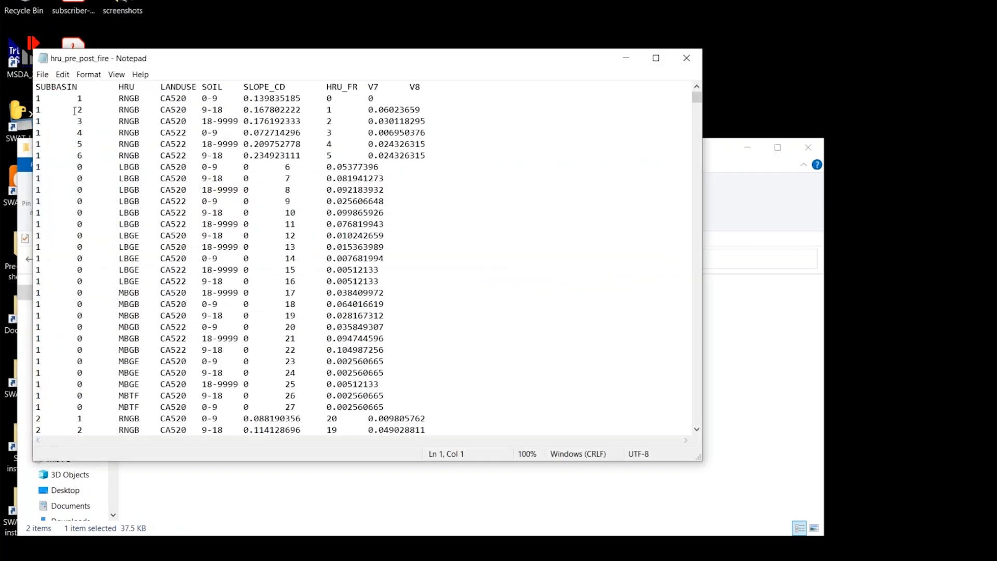
{"action": "left_click_drag", "start_coordinate": [79, 97], "coordinate": [469, 426]}
{"action": "scroll", "coordinate": [211, 229], "scroll_direction": "up", "scroll_amount": 2}
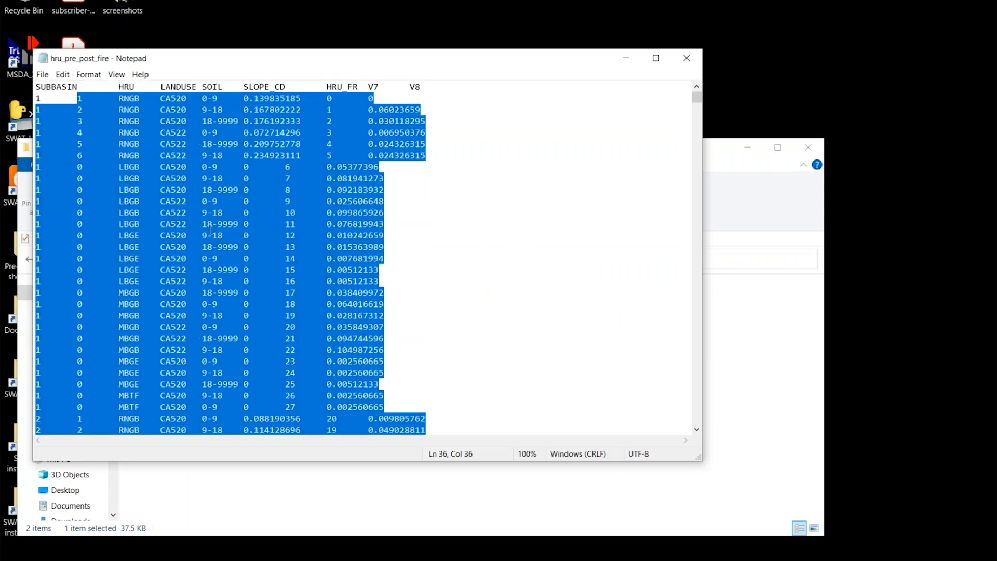
{"action": "left_click", "coordinate": [54, 88]}
{"action": "key", "text": "Right"}
{"action": "key", "text": "Right"}
{"action": "key", "text": "Right"}
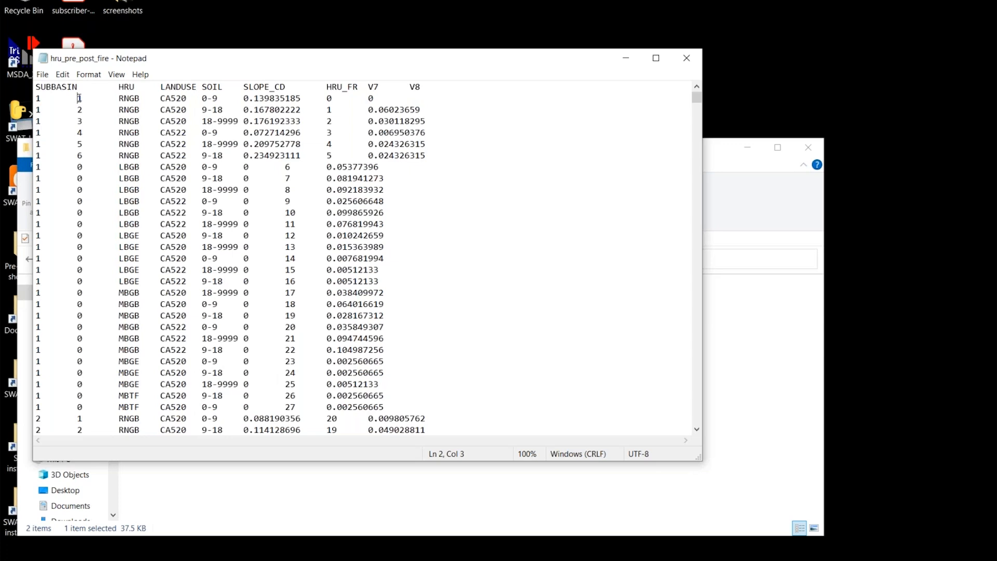
{"action": "left_click", "coordinate": [118, 99]}
{"action": "left_click", "coordinate": [686, 58]}
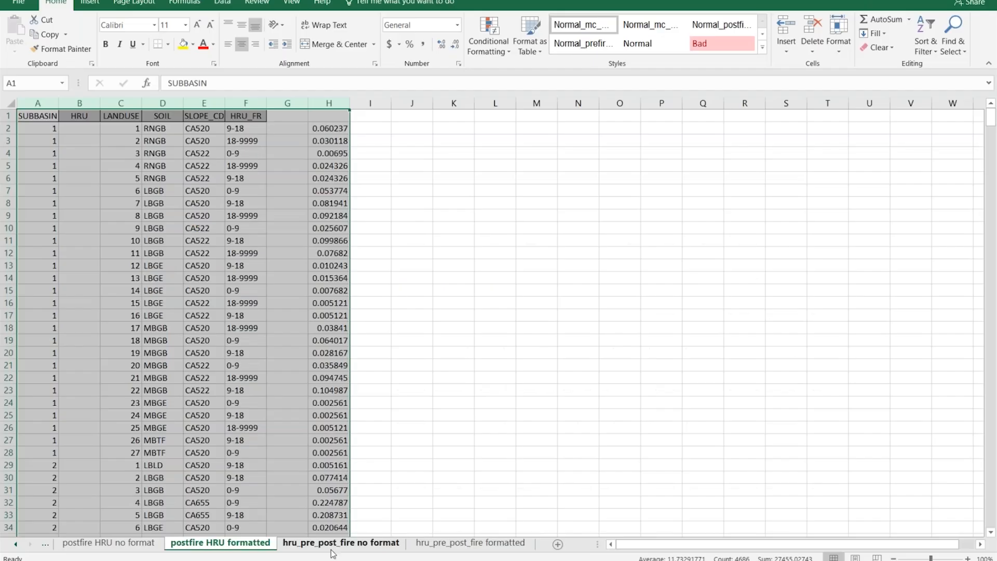
In the Excel workbook, compare the unformatted hru_pre_post_fire sheet with the formatted one and copy the formatted table
{"action": "left_click", "coordinate": [334, 544]}
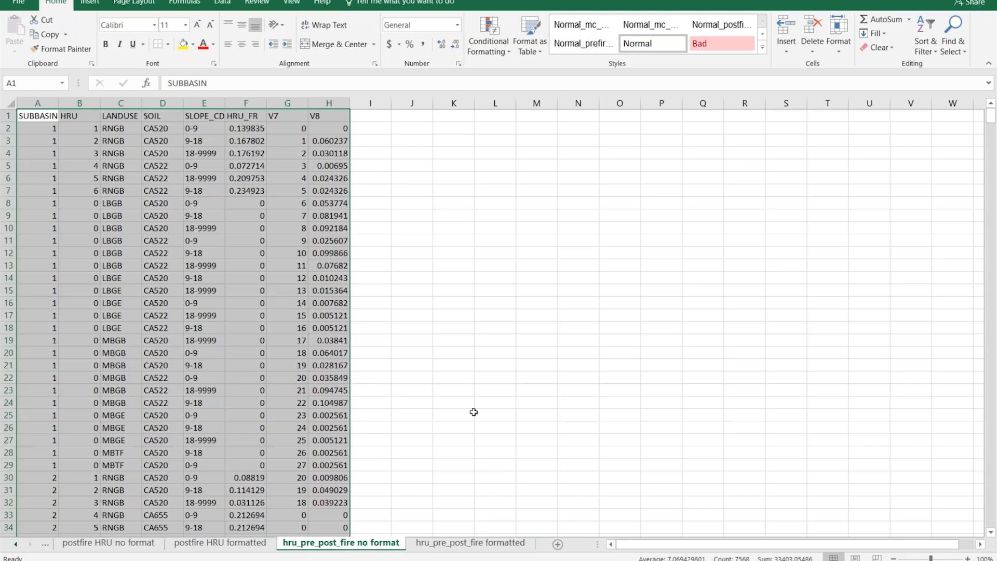
{"action": "left_click", "coordinate": [464, 549]}
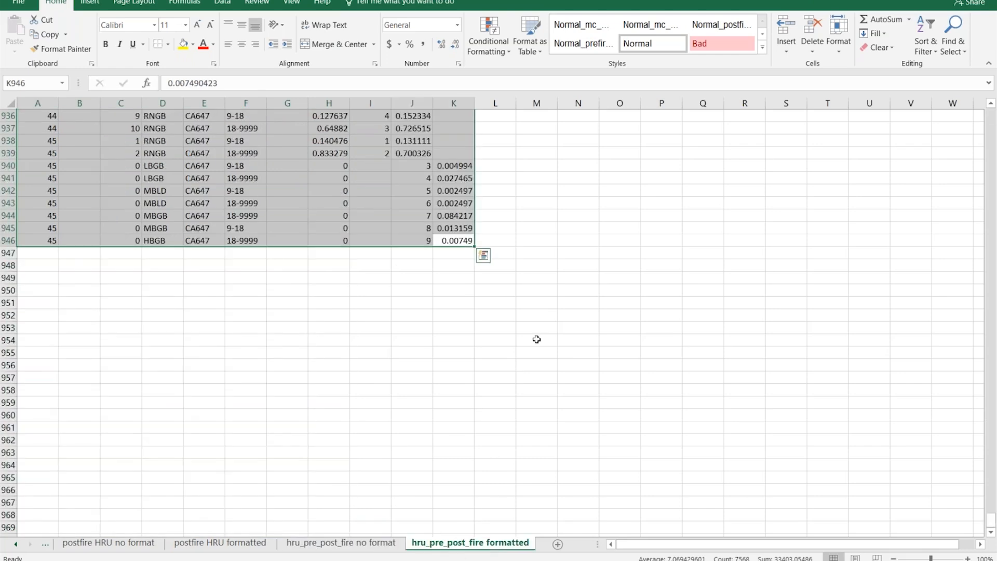
{"action": "scroll", "coordinate": [538, 392], "scroll_direction": "up", "scroll_amount": 6}
{"action": "scroll", "coordinate": [538, 394], "scroll_direction": "up", "scroll_amount": 20}
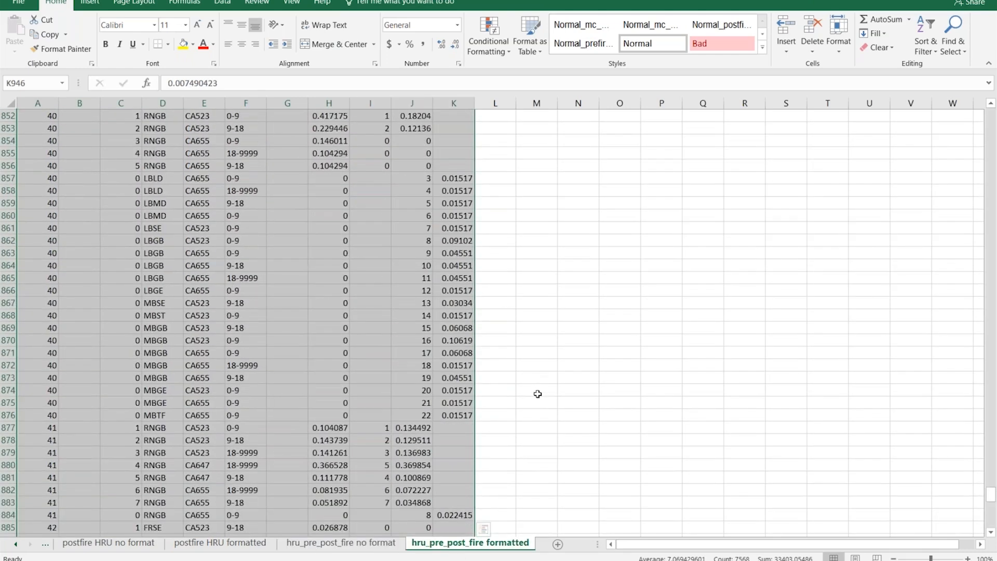
{"action": "left_click_drag", "start_coordinate": [991, 461], "coordinate": [979, 54]}
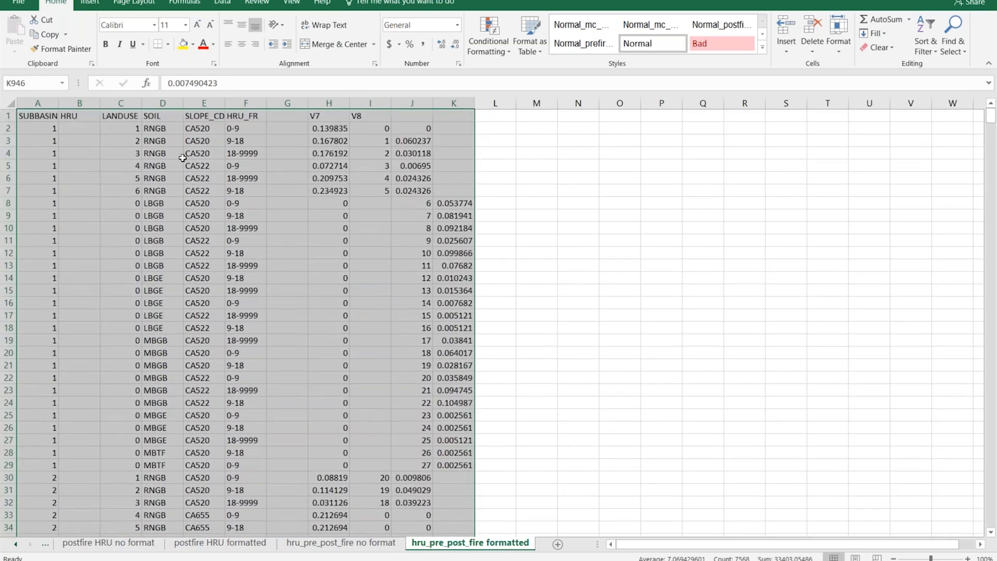
{"action": "key", "text": "ctrl+c"}
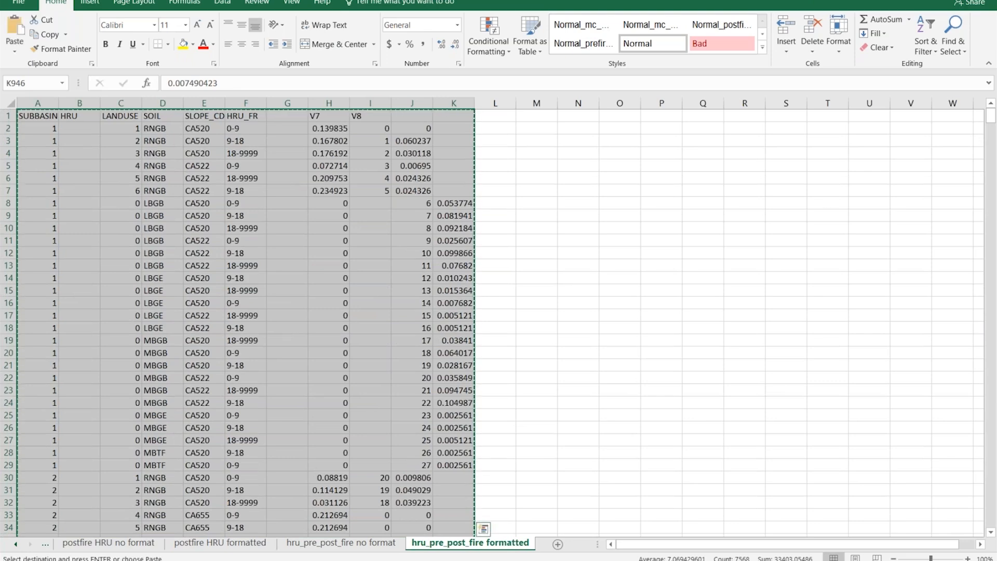
Replace all text in the demo folder's hru_pre_post_fire file with the copied formatted table, save the file and close it
{"action": "key", "text": "alt+Tab"}
{"action": "double_click", "coordinate": [155, 315]}
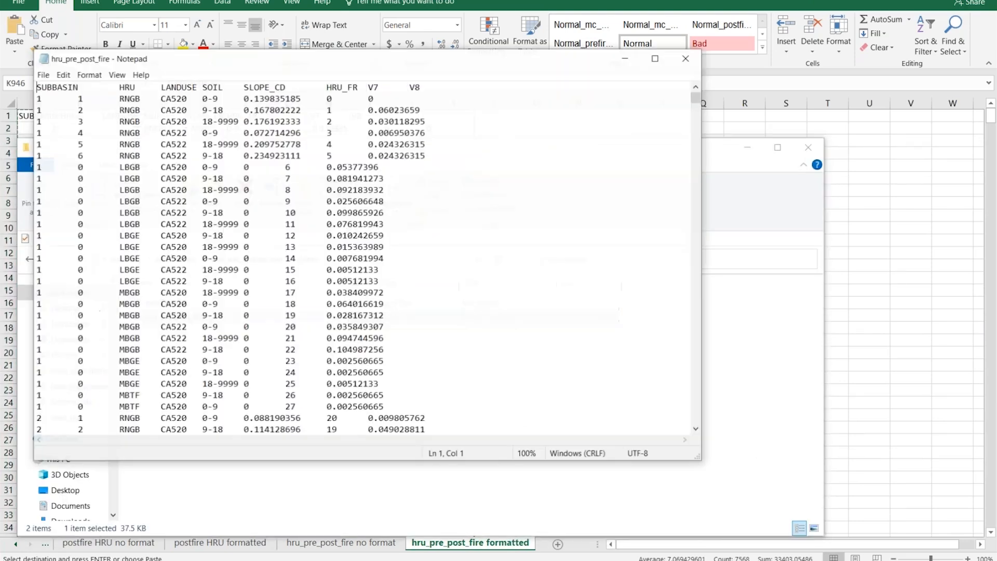
{"action": "left_click", "coordinate": [176, 110]}
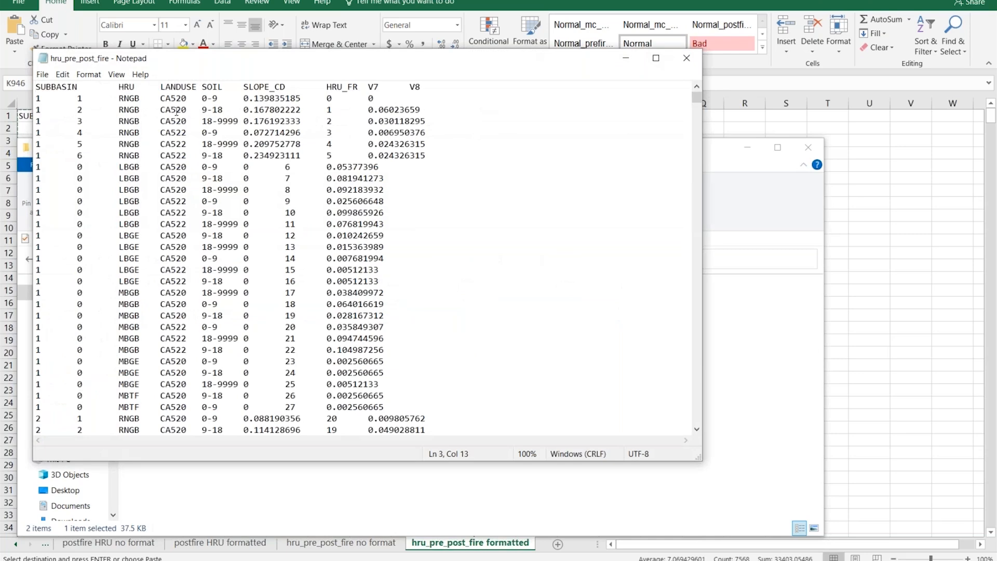
{"action": "key", "text": "ctrl+a"}
{"action": "key", "text": "Delete"}
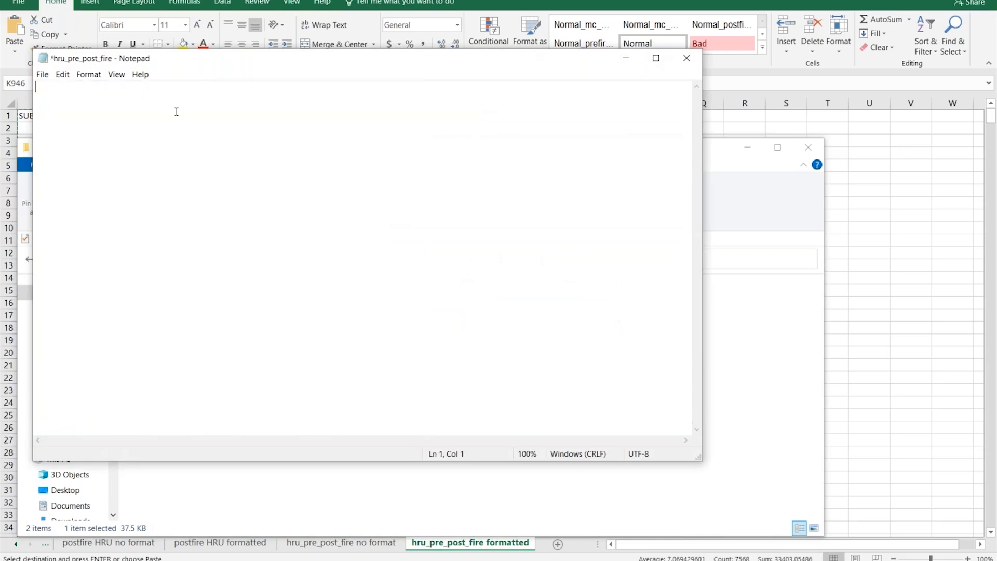
{"action": "key", "text": "ctrl+v"}
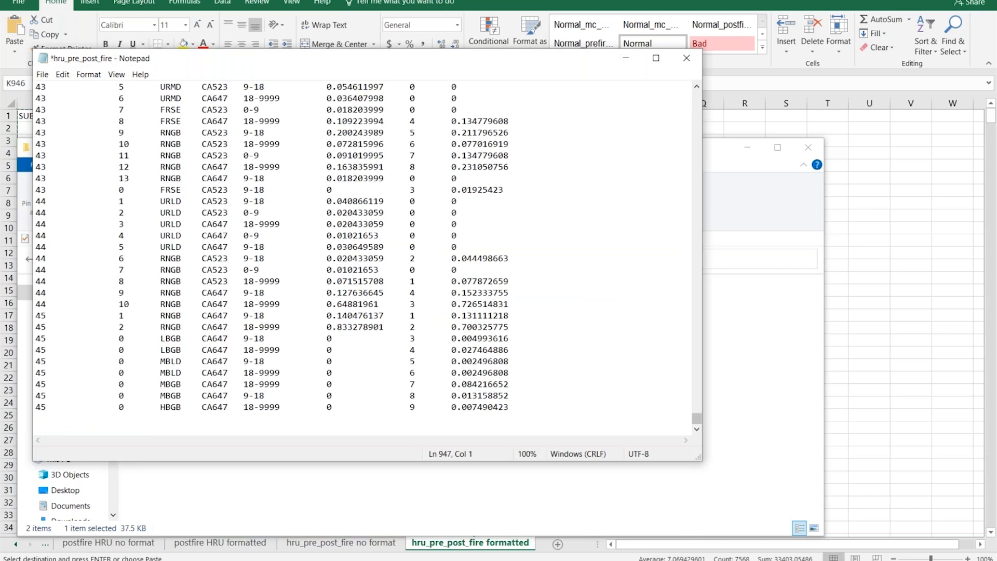
{"action": "left_click_drag", "start_coordinate": [699, 418], "coordinate": [685, 85]}
{"action": "left_click", "coordinate": [42, 74]}
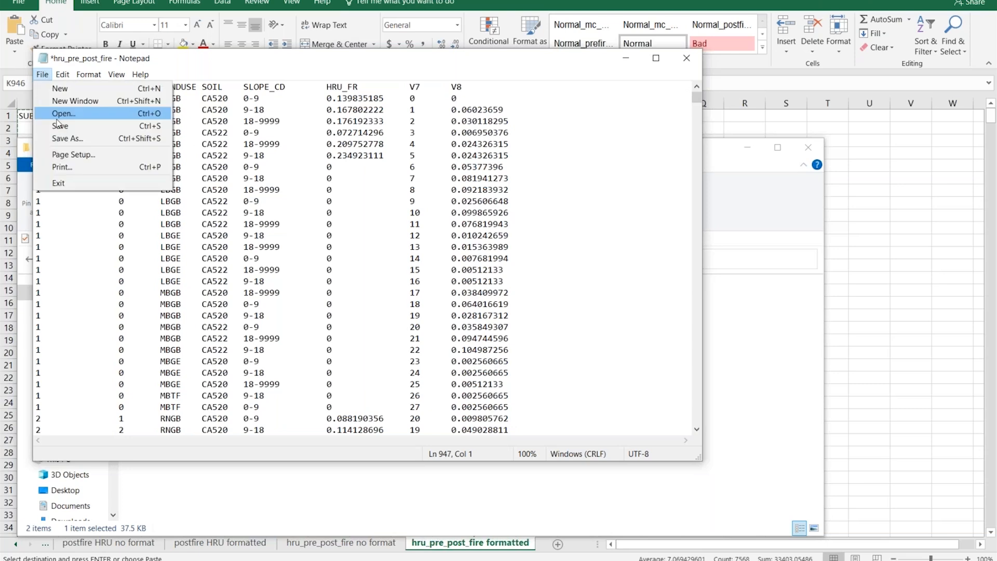
{"action": "left_click", "coordinate": [60, 126]}
{"action": "left_click", "coordinate": [685, 58]}
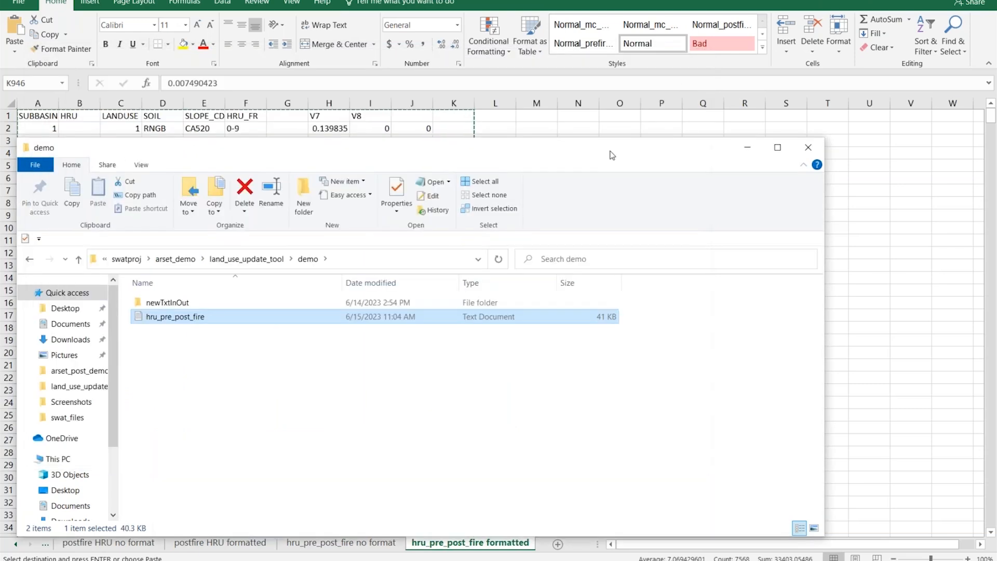
Leave the Excel workbook, return to the Word guide, and review step 3 with its red note on text file formatting
{"action": "left_click", "coordinate": [219, 1]}
{"action": "key", "text": "Escape"}
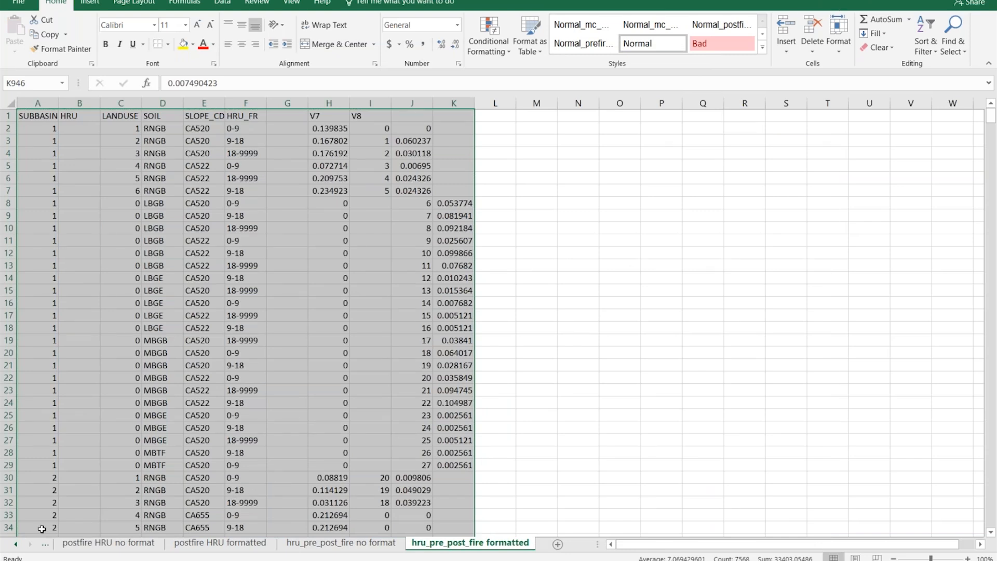
{"action": "left_click", "coordinate": [15, 544]}
{"action": "left_click", "coordinate": [15, 544]}
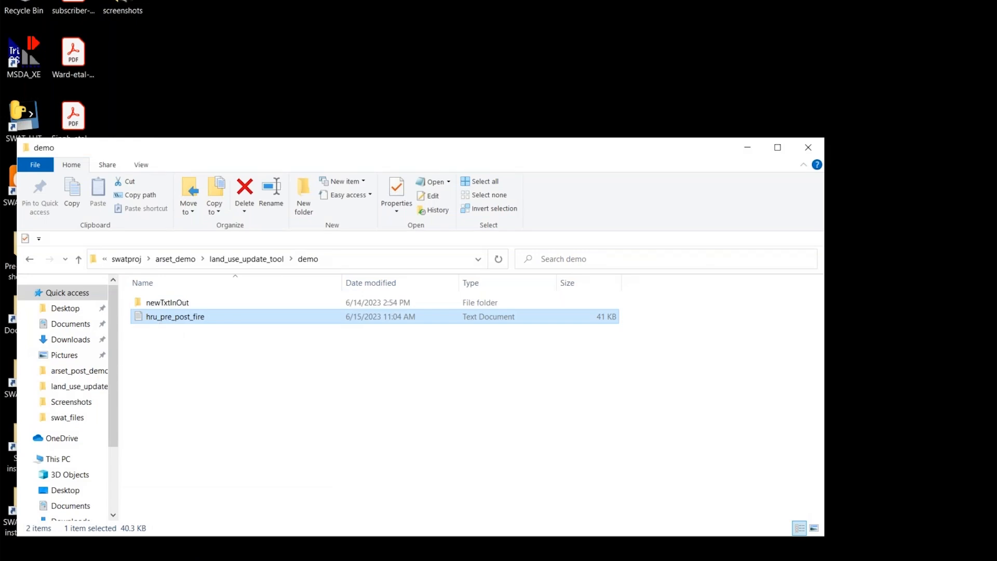
{"action": "key", "text": "alt+Tab"}
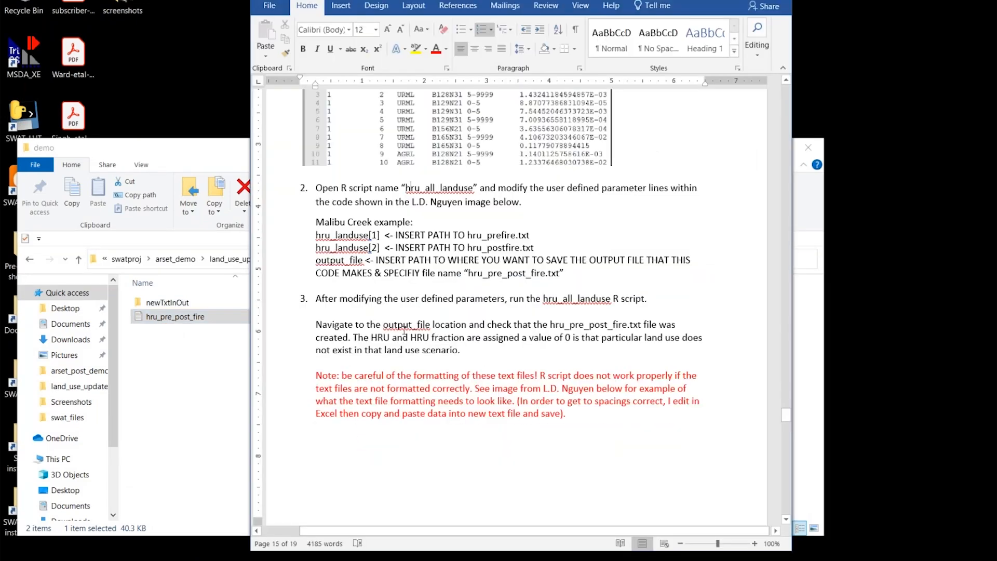
{"action": "scroll", "coordinate": [416, 309], "scroll_direction": "down", "scroll_amount": 7}
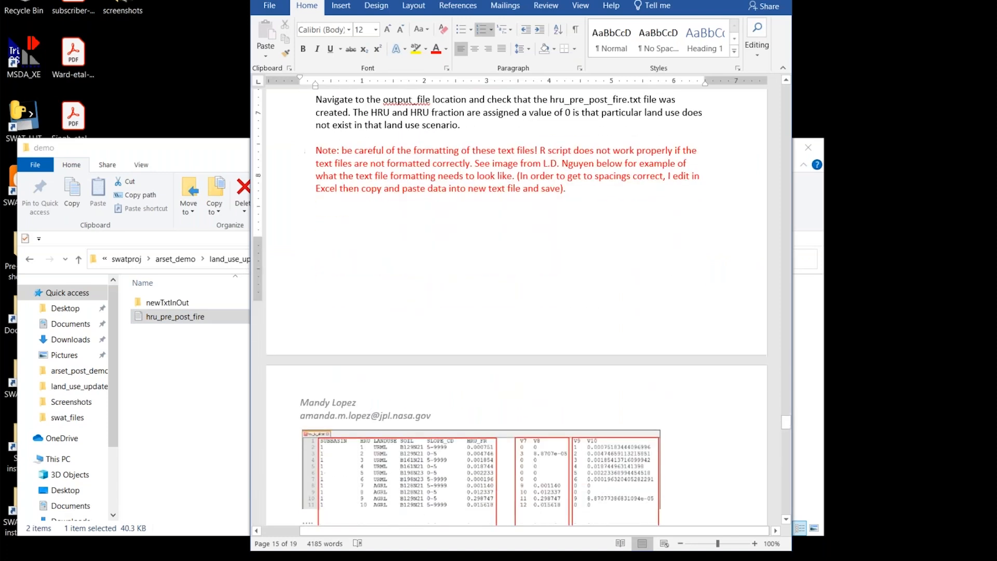
{"action": "scroll", "coordinate": [418, 308], "scroll_direction": "up", "scroll_amount": 2}
{"action": "scroll", "coordinate": [430, 130], "scroll_direction": "up", "scroll_amount": 2}
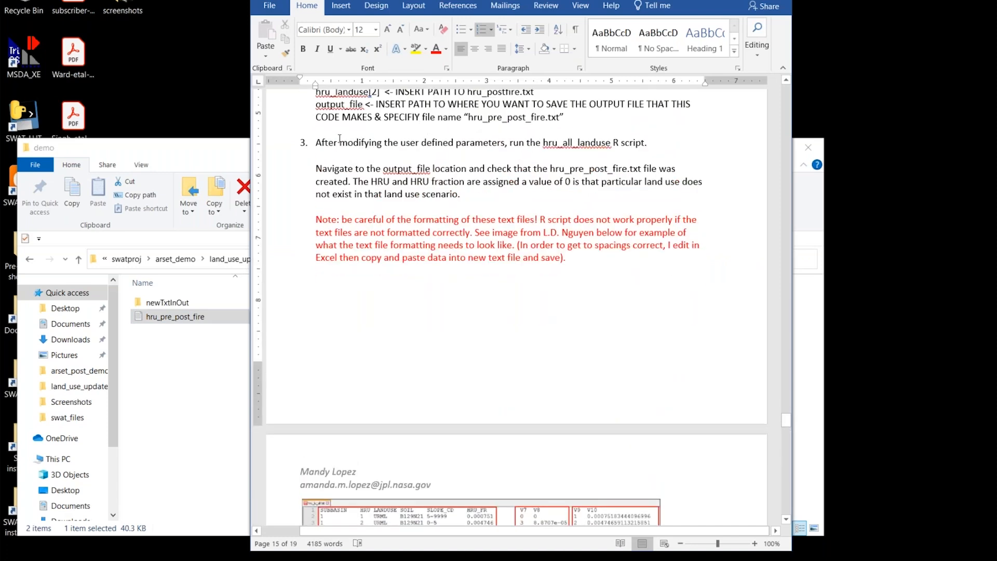
{"action": "scroll", "coordinate": [350, 203], "scroll_direction": "up", "scroll_amount": 4}
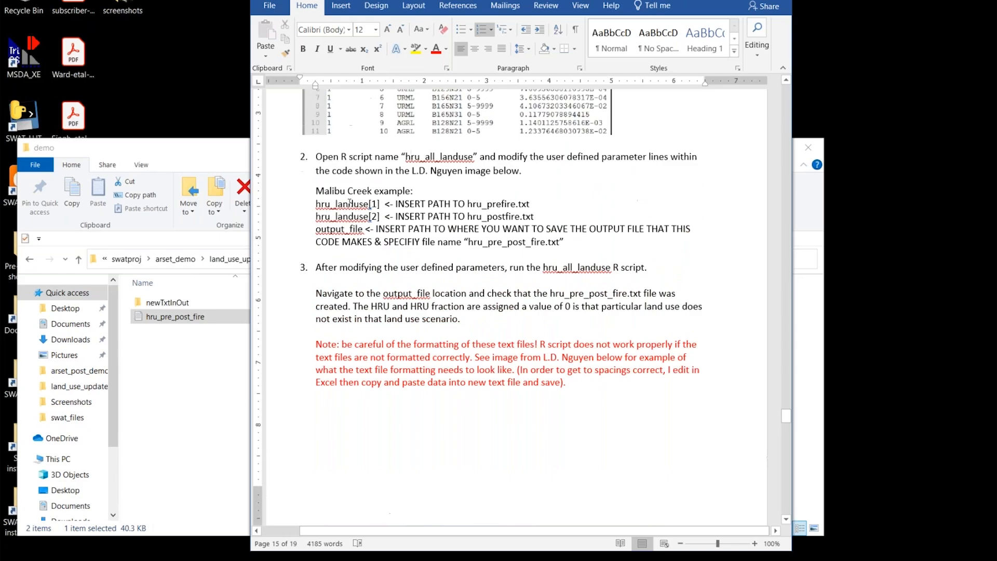
In the Word guide, review the annotated example image of the combined HRU text file and skim steps 4 to 7 below it
{"action": "scroll", "coordinate": [342, 288], "scroll_direction": "down", "scroll_amount": 12}
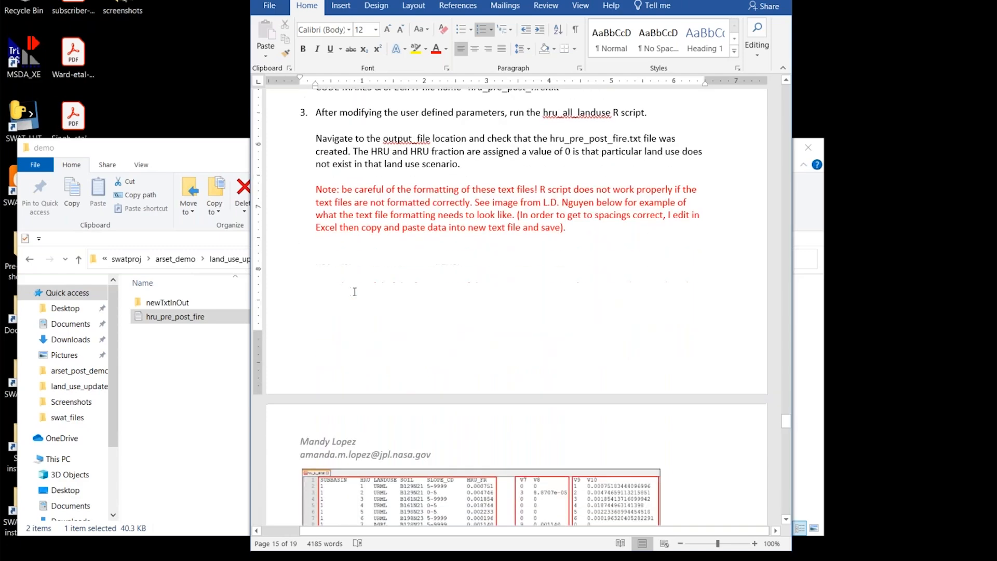
{"action": "scroll", "coordinate": [418, 276], "scroll_direction": "down", "scroll_amount": 4}
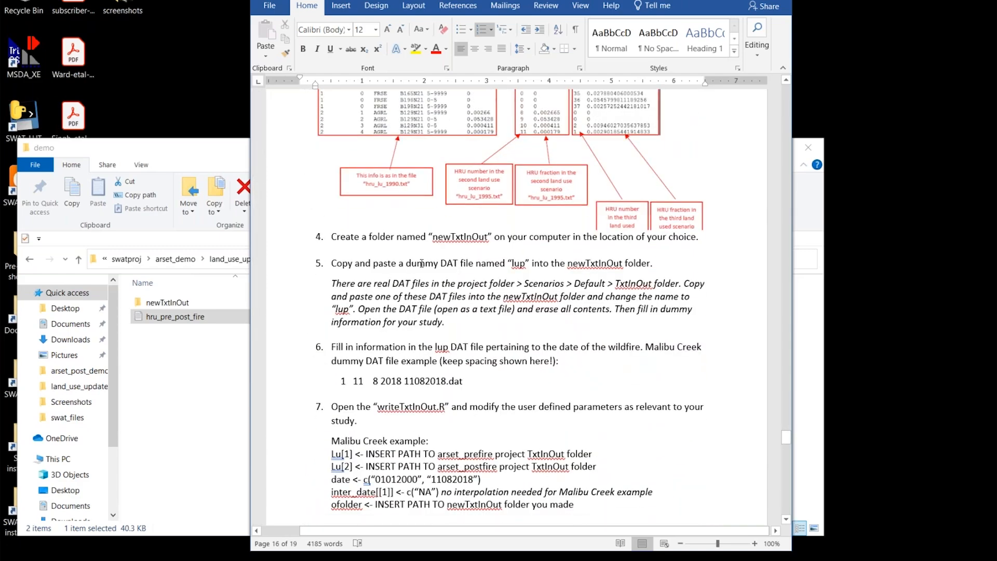
{"action": "scroll", "coordinate": [419, 276], "scroll_direction": "up", "scroll_amount": 15}
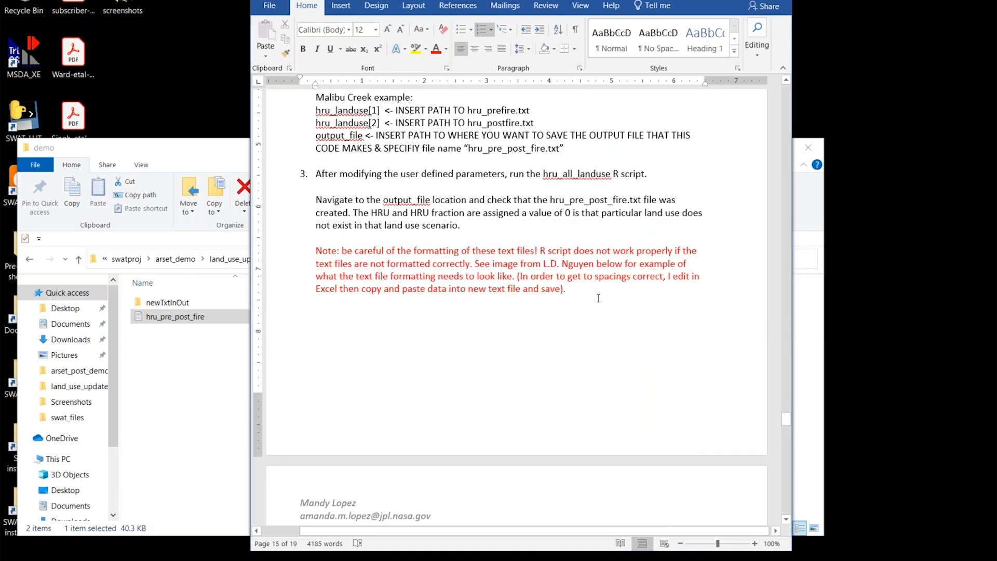
{"action": "scroll", "coordinate": [585, 303], "scroll_direction": "down", "scroll_amount": 12}
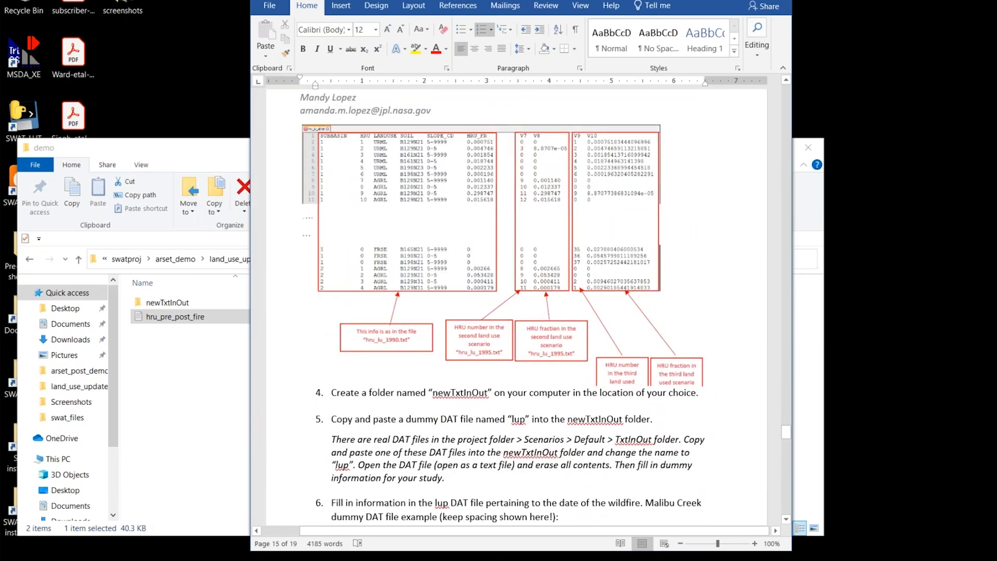
{"action": "scroll", "coordinate": [570, 285], "scroll_direction": "down", "scroll_amount": 5}
{"action": "scroll", "coordinate": [571, 284], "scroll_direction": "up", "scroll_amount": 5}
Open the hru_pre_post_fire text file in the demo folder, check its columns against the guide's example format, and close it
{"action": "left_click", "coordinate": [155, 323]}
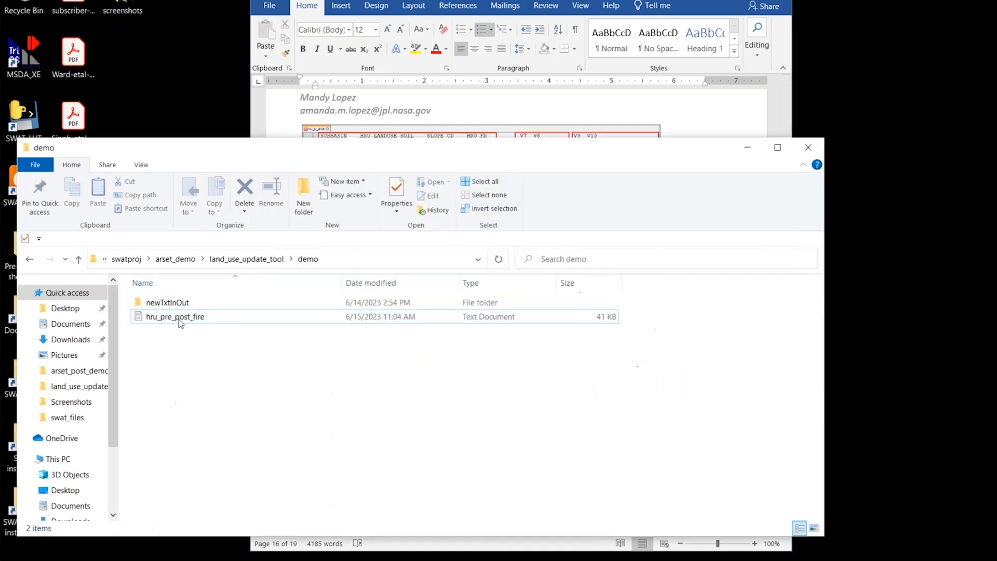
{"action": "double_click", "coordinate": [211, 316]}
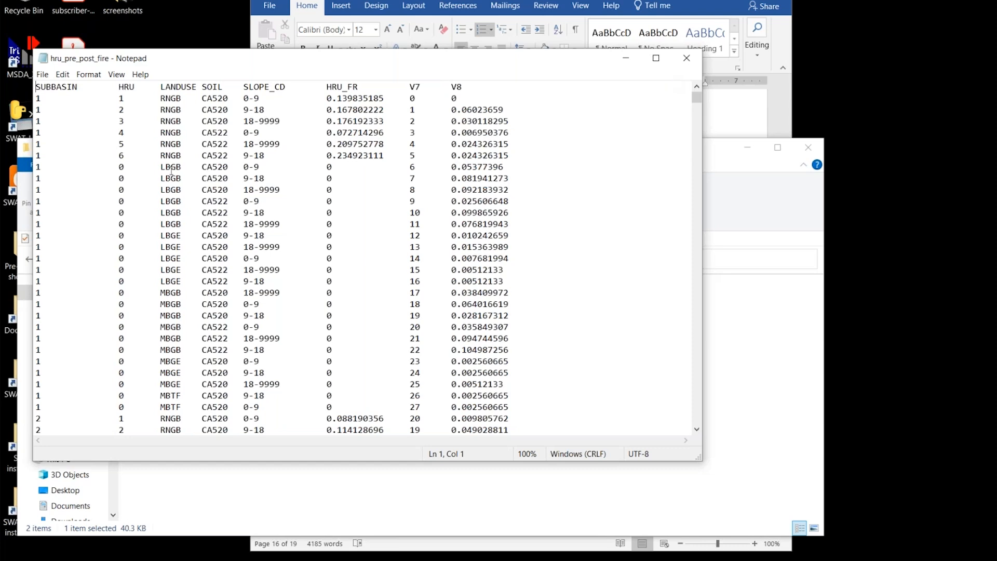
{"action": "left_click", "coordinate": [686, 59]}
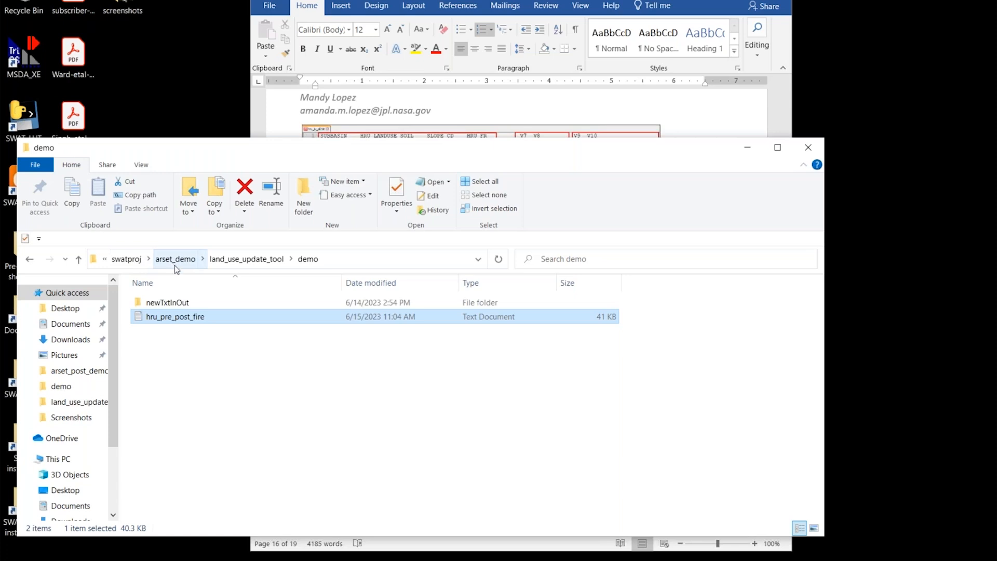
Locate the newTxtInOut folder inside demo and highlight the guide's step 4 instruction about creating that folder
{"action": "left_click", "coordinate": [179, 306]}
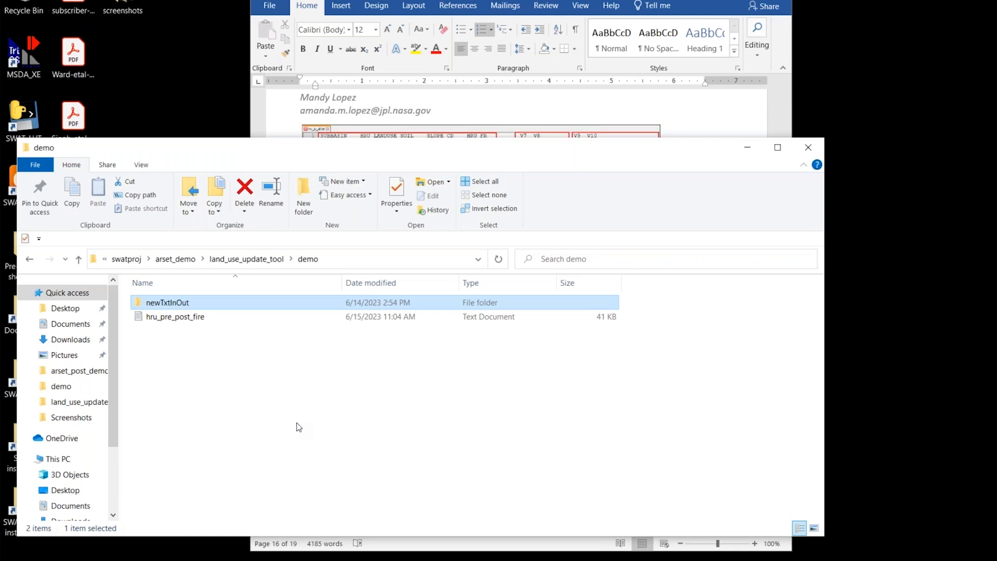
{"action": "left_click", "coordinate": [462, 1]}
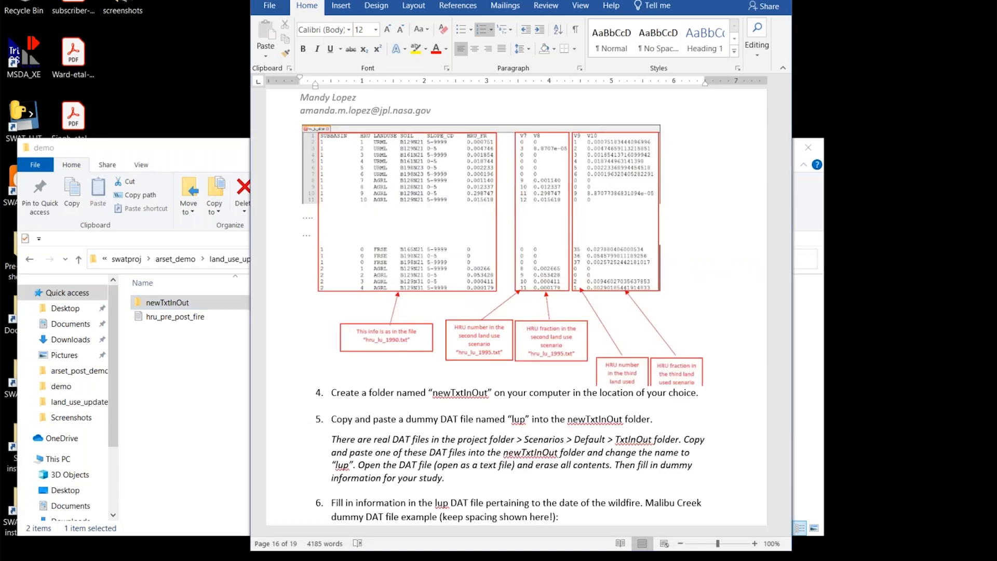
{"action": "scroll", "coordinate": [467, 372], "scroll_direction": "down", "scroll_amount": 3}
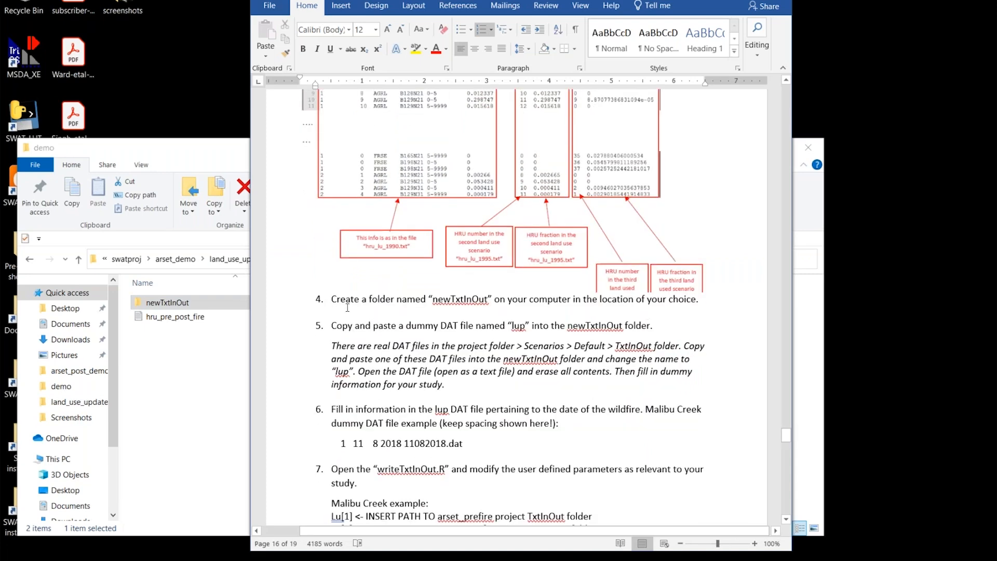
{"action": "scroll", "coordinate": [348, 307], "scroll_direction": "down", "scroll_amount": 2}
{"action": "left_click_drag", "start_coordinate": [332, 237], "coordinate": [456, 242]}
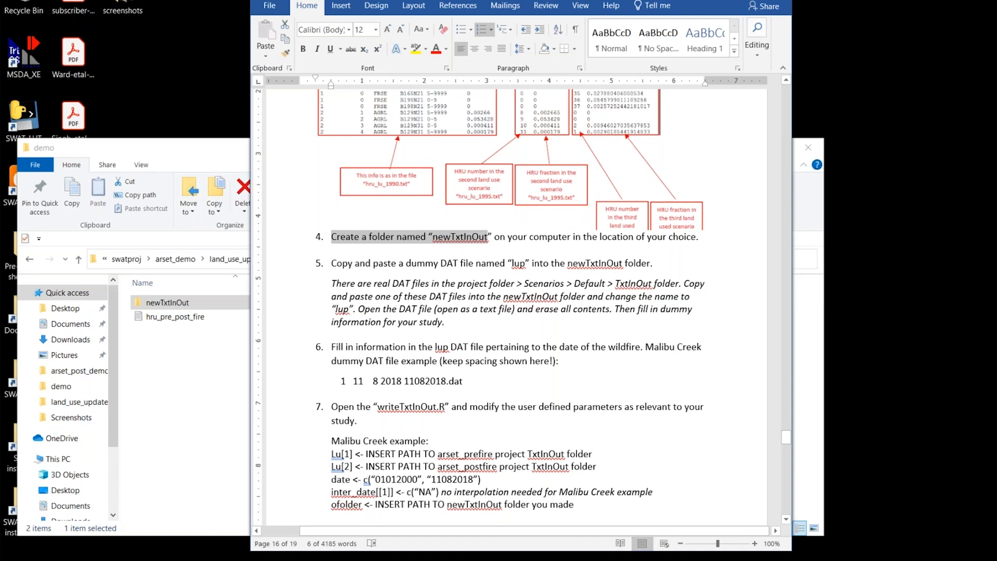
Open the lup DAT file in the demo folder's newTxtInOut folder, examine the number, date and file name entries, and close it
{"action": "left_click", "coordinate": [201, 351]}
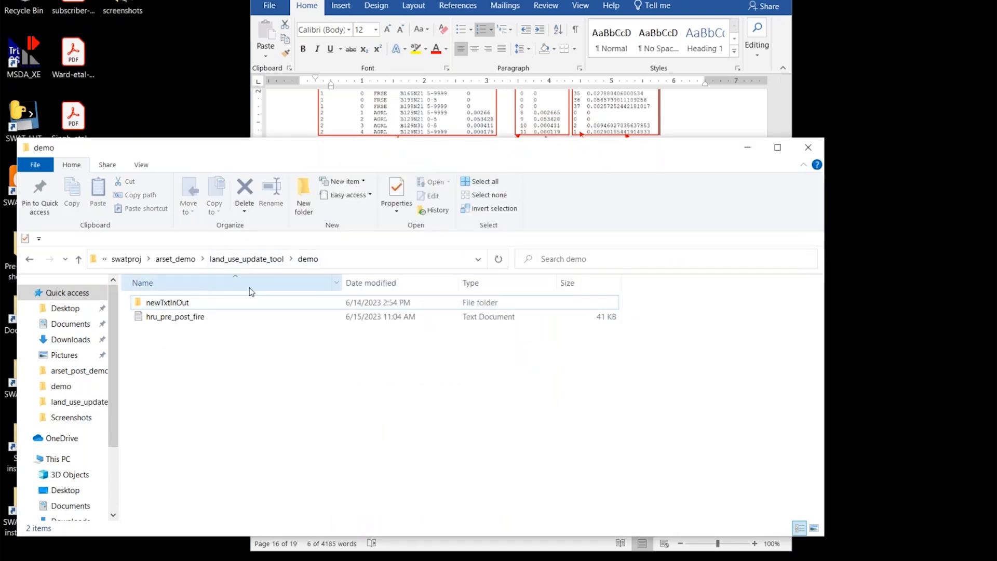
{"action": "double_click", "coordinate": [169, 304]}
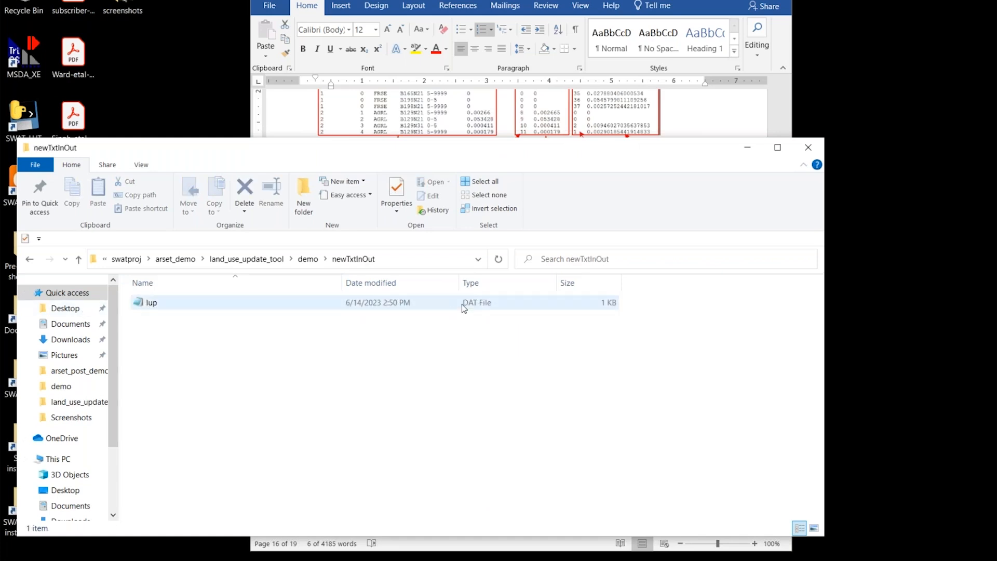
{"action": "double_click", "coordinate": [148, 303]}
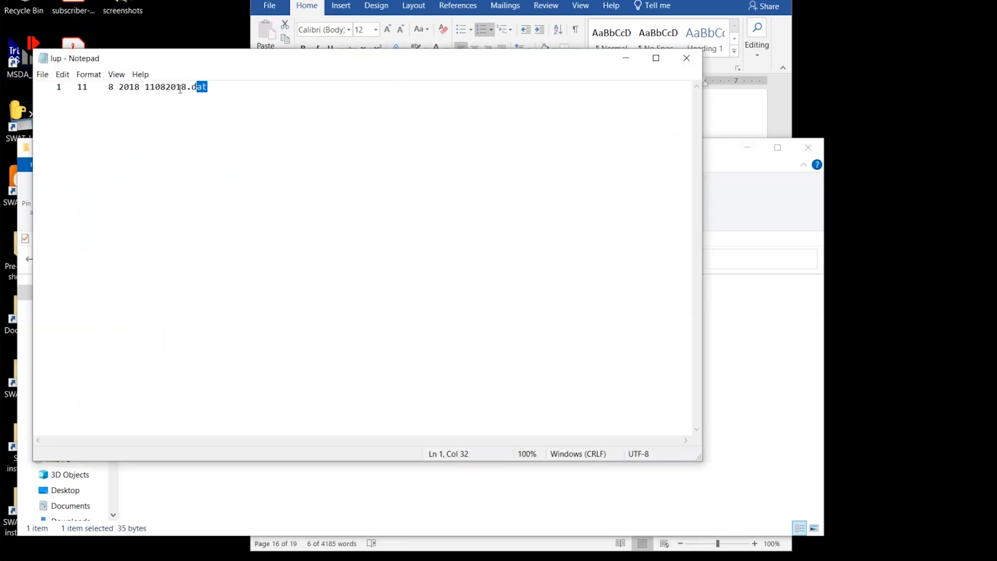
{"action": "key", "text": "ctrl+a"}
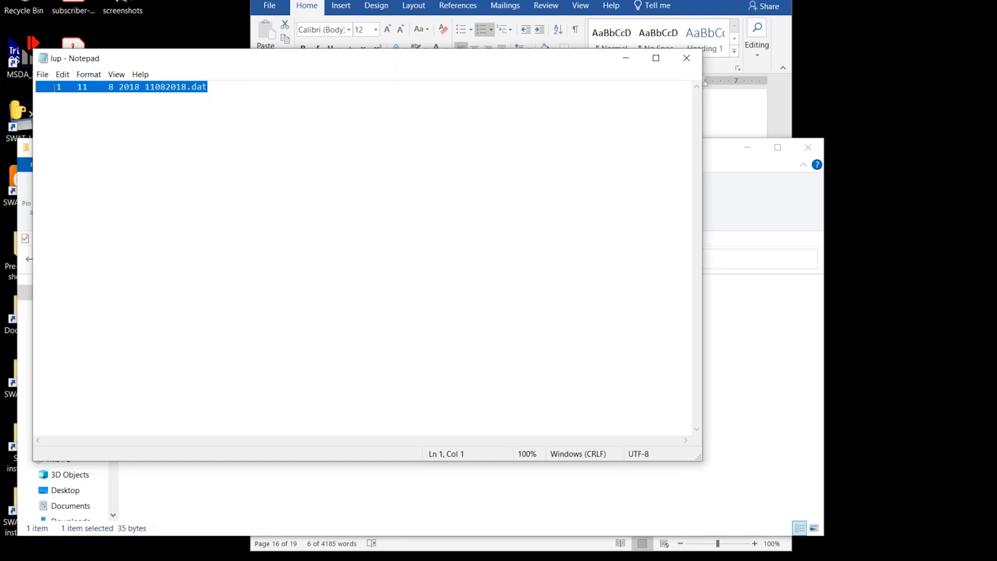
{"action": "left_click", "coordinate": [90, 88]}
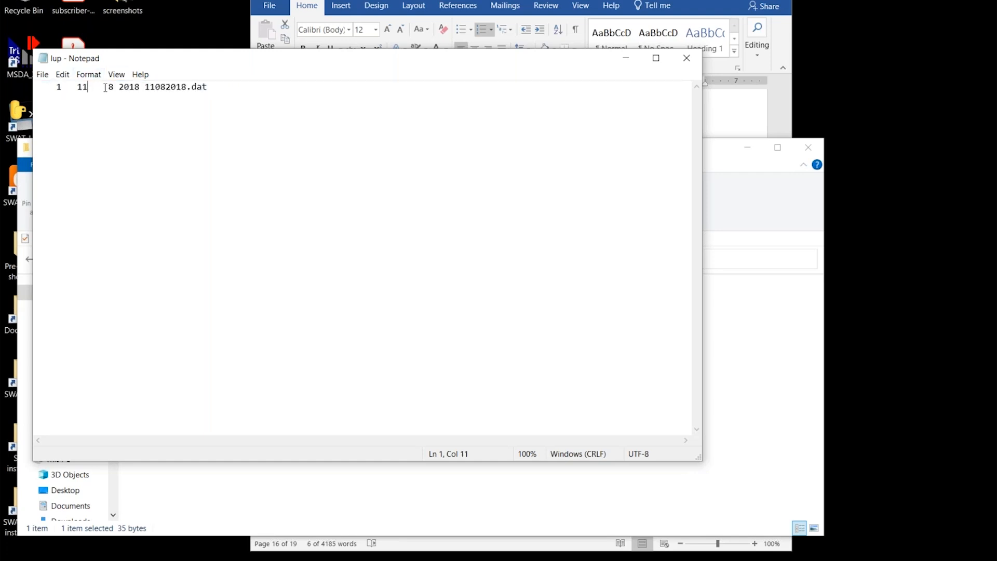
{"action": "left_click_drag", "start_coordinate": [120, 85], "coordinate": [141, 85]}
{"action": "left_click_drag", "start_coordinate": [80, 87], "coordinate": [208, 87]}
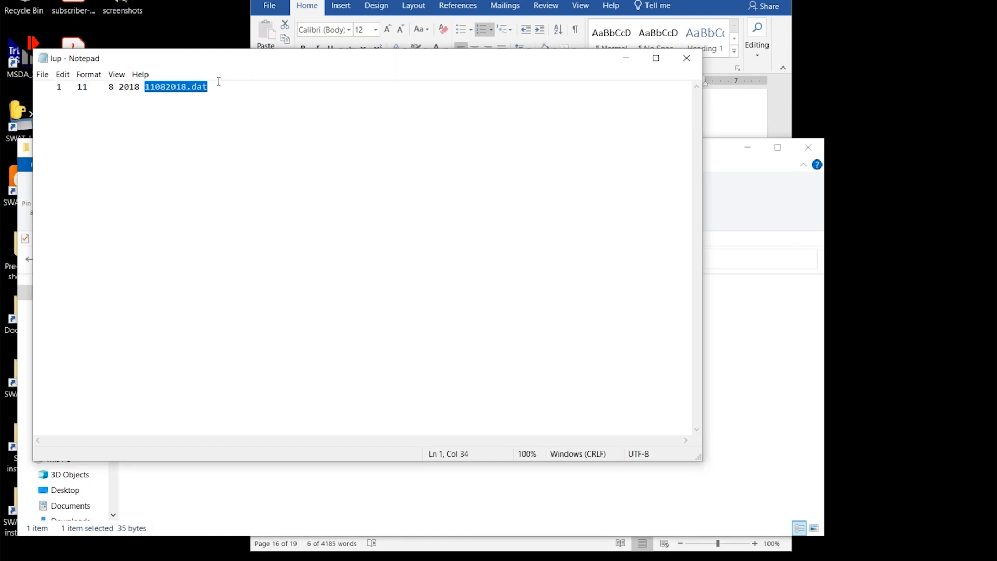
{"action": "left_click", "coordinate": [686, 57]}
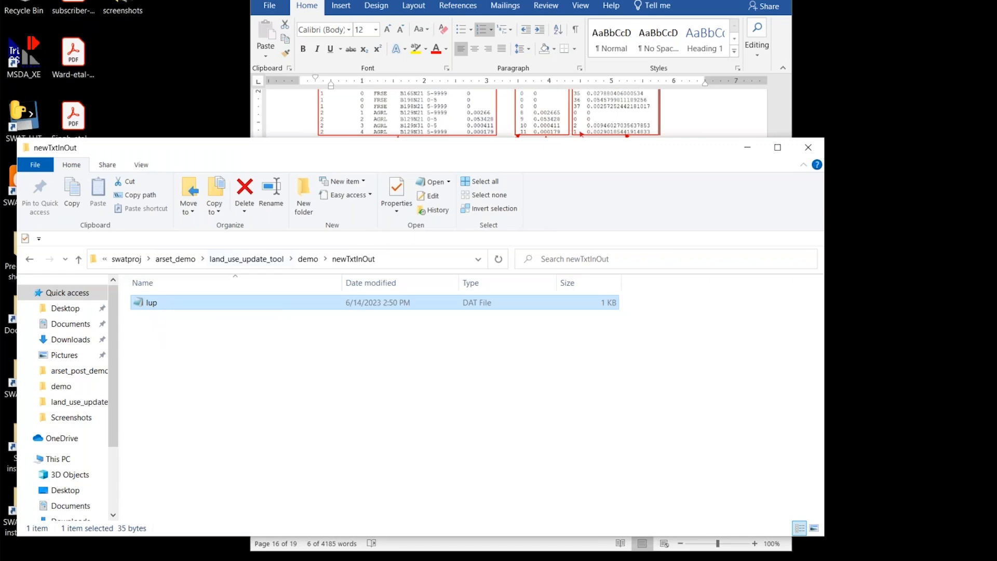
Return to the Word guide and review steps 5 to 7 on the dummy lup DAT file and the writeTxtInOut.R parameters
{"action": "left_click", "coordinate": [519, 2]}
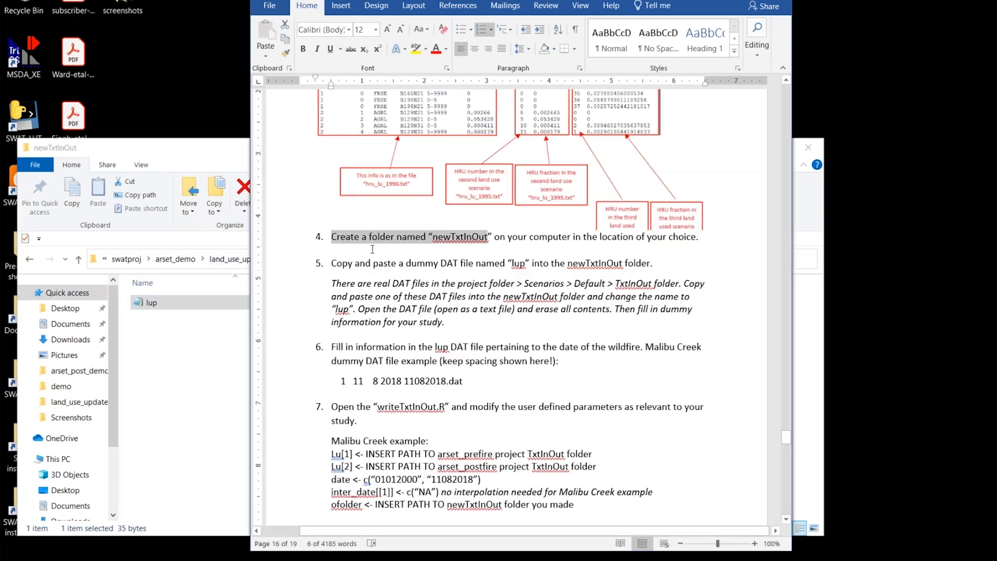
{"action": "left_click", "coordinate": [478, 236]}
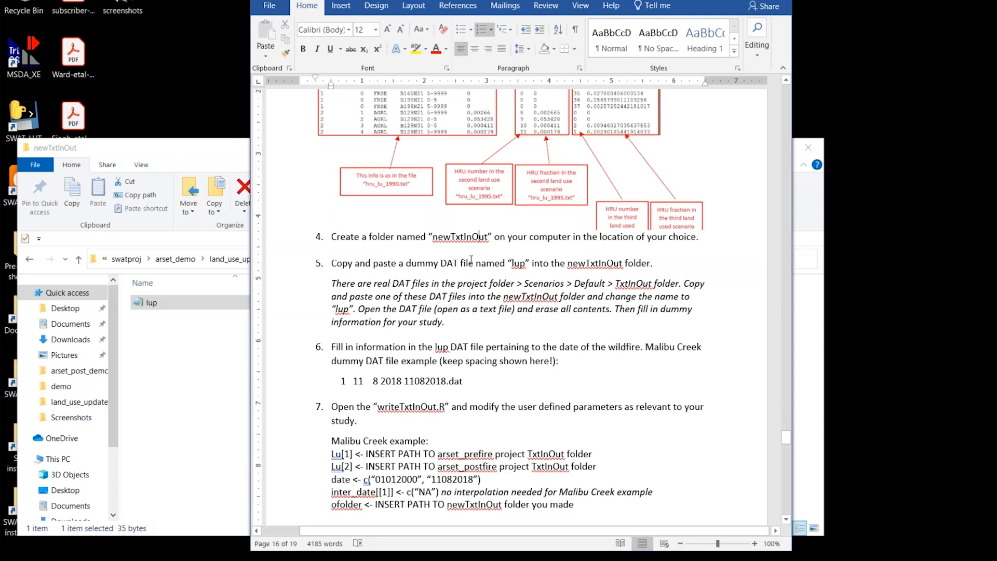
{"action": "scroll", "coordinate": [393, 280], "scroll_direction": "down", "scroll_amount": 3}
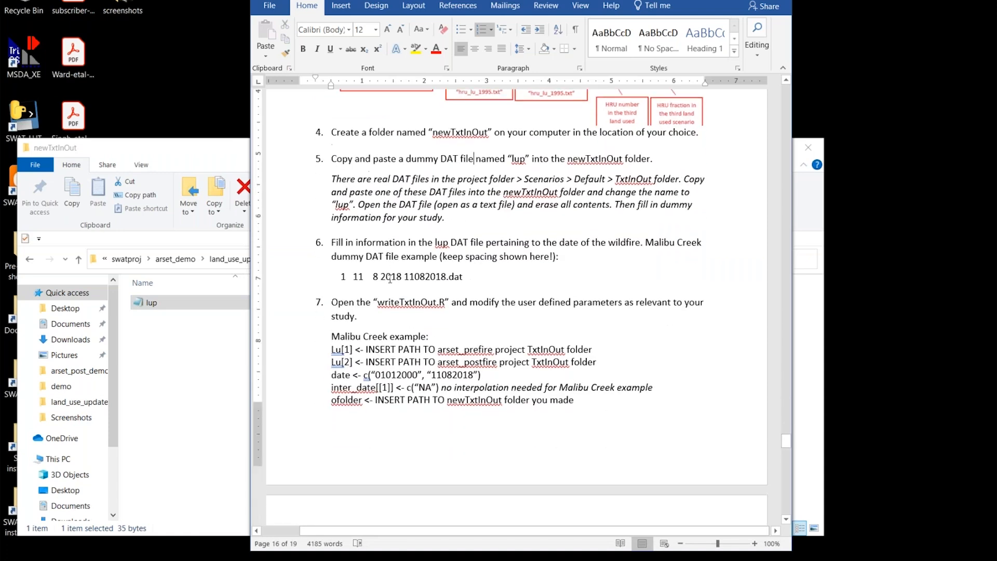
{"action": "left_click_drag", "start_coordinate": [333, 110], "coordinate": [398, 269]}
{"action": "left_click", "coordinate": [378, 282]}
{"action": "scroll", "coordinate": [381, 180], "scroll_direction": "down", "scroll_amount": 4}
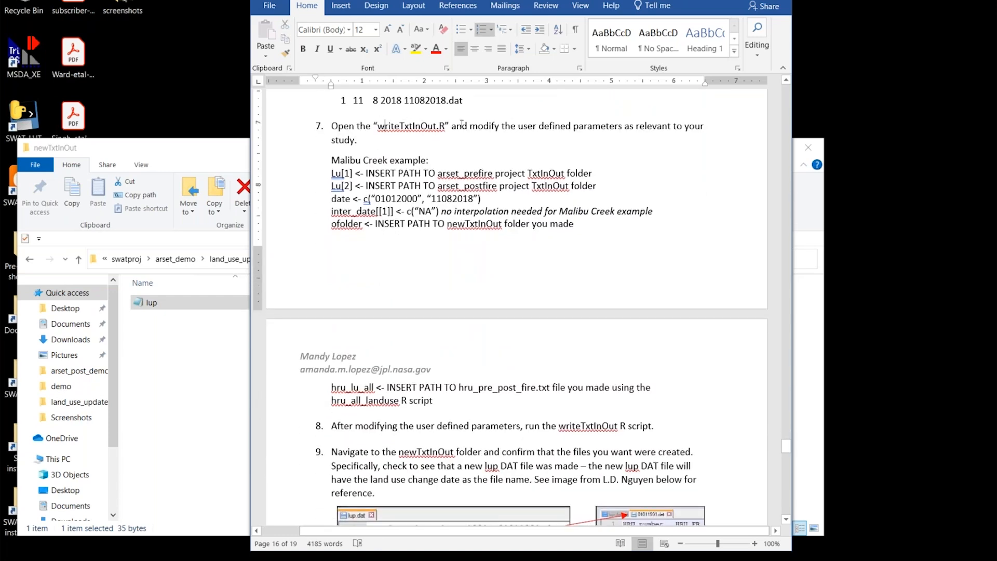
Go back to the land_use_update_tool folder and open the writeTxtInOut R script in RStudio
{"action": "left_click", "coordinate": [236, 158]}
{"action": "left_click", "coordinate": [242, 266]}
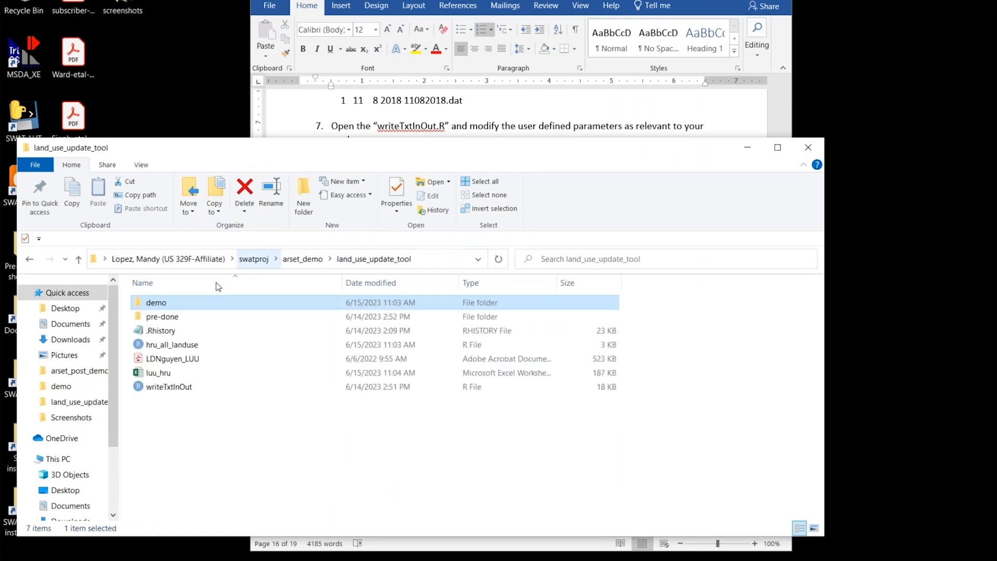
{"action": "double_click", "coordinate": [170, 389]}
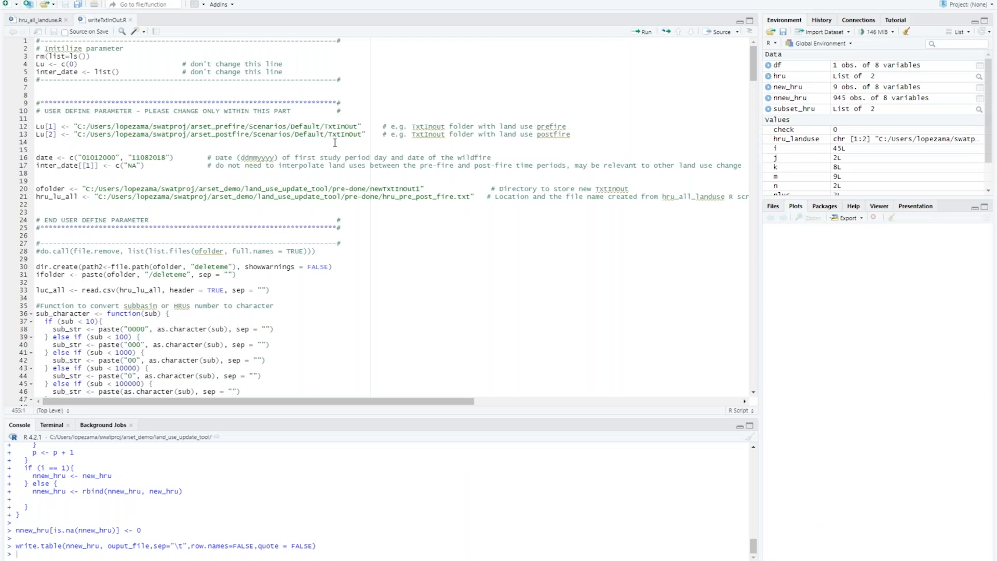
Examine the user-defined parameter lines of writeTxtInOut.R, from the Lu paths through hru_lu_all, focusing on the pre-fire TxtInOut path
{"action": "left_click", "coordinate": [41, 111]}
{"action": "left_click_drag", "start_coordinate": [40, 126], "coordinate": [73, 204]}
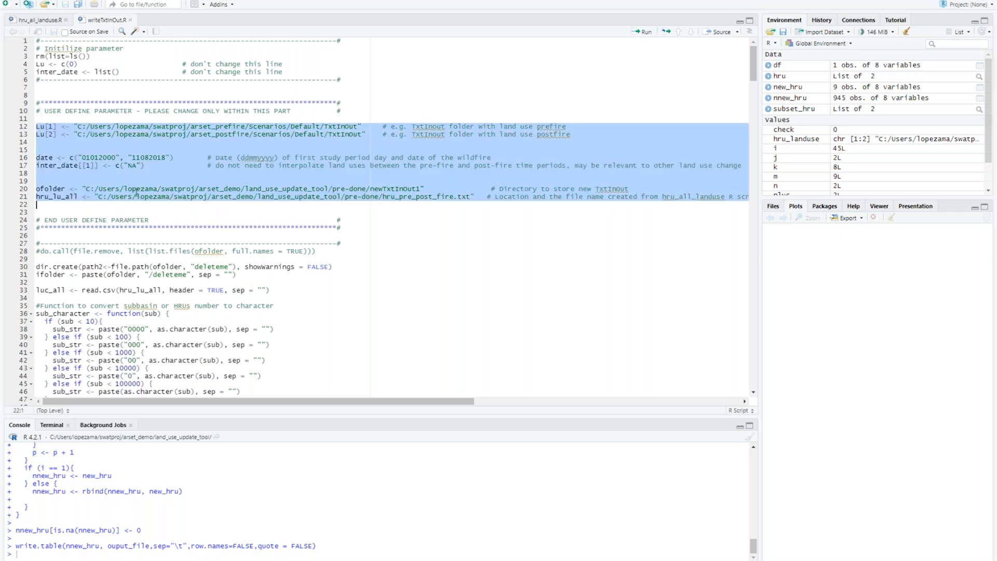
{"action": "left_click", "coordinate": [100, 143]}
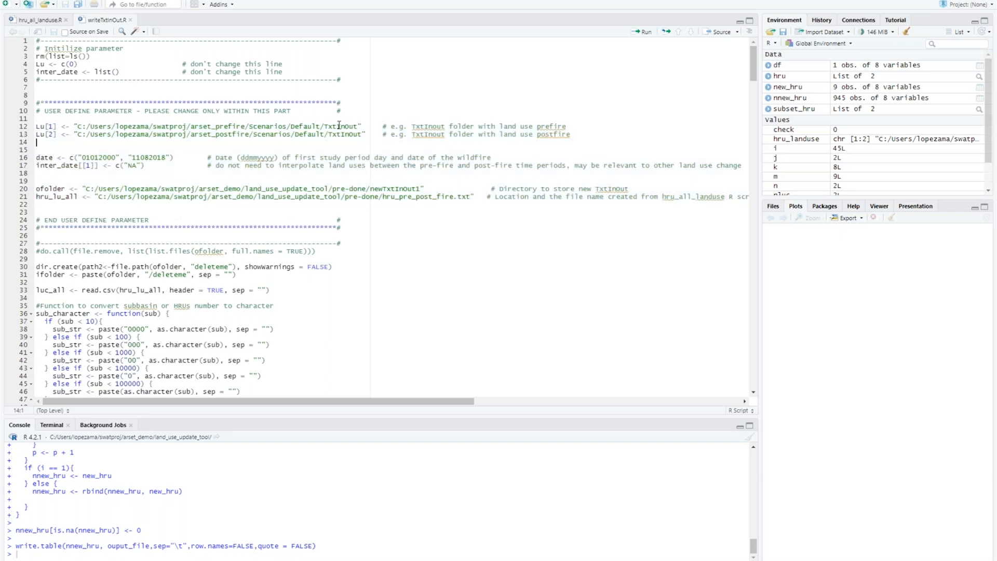
{"action": "left_click_drag", "start_coordinate": [358, 126], "coordinate": [324, 126]}
{"action": "left_click", "coordinate": [350, 126]}
Switch to File Explorer and locate the pre-fire TxtInOut folder under swatproj, arset_prefire, Scenarios, Default
{"action": "key", "text": "alt+Tab"}
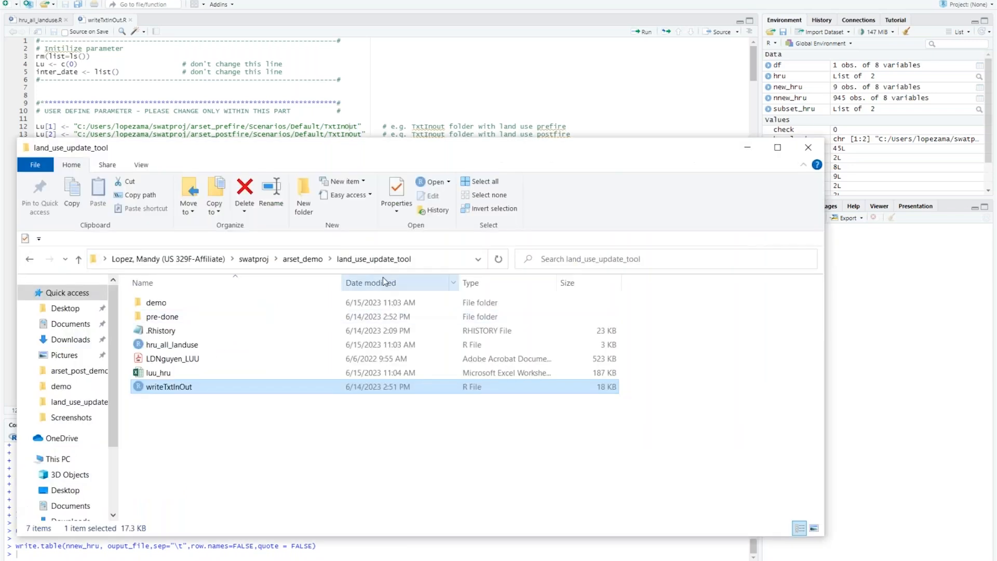
{"action": "left_click", "coordinate": [254, 259]}
{"action": "double_click", "coordinate": [166, 359]}
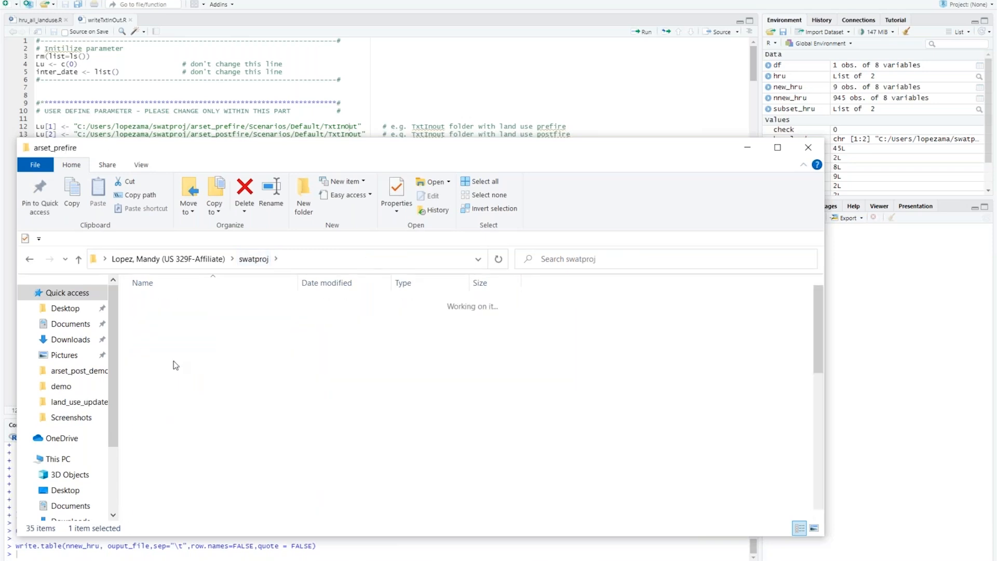
{"action": "double_click", "coordinate": [162, 360]}
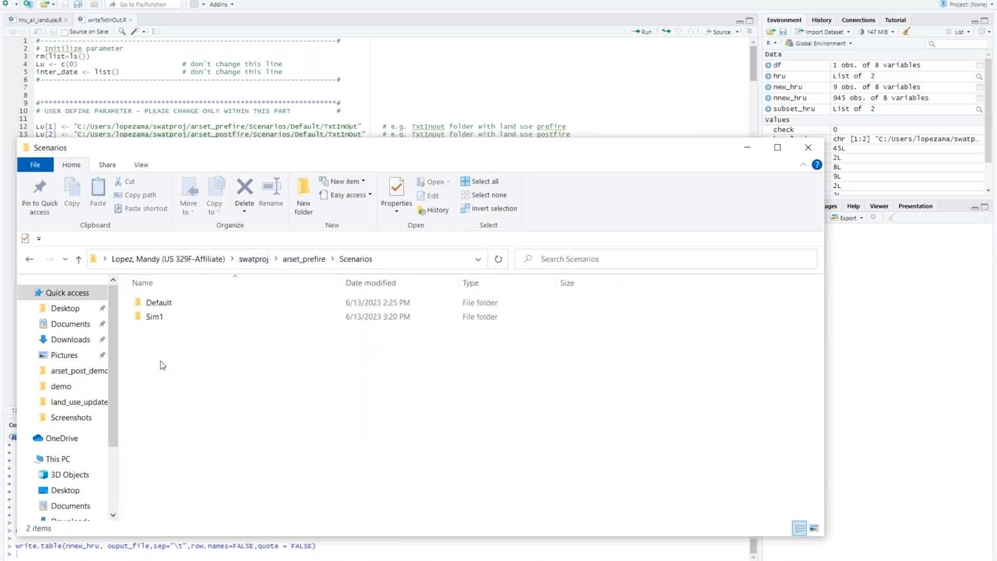
{"action": "double_click", "coordinate": [167, 304]}
{"action": "left_click", "coordinate": [161, 345]}
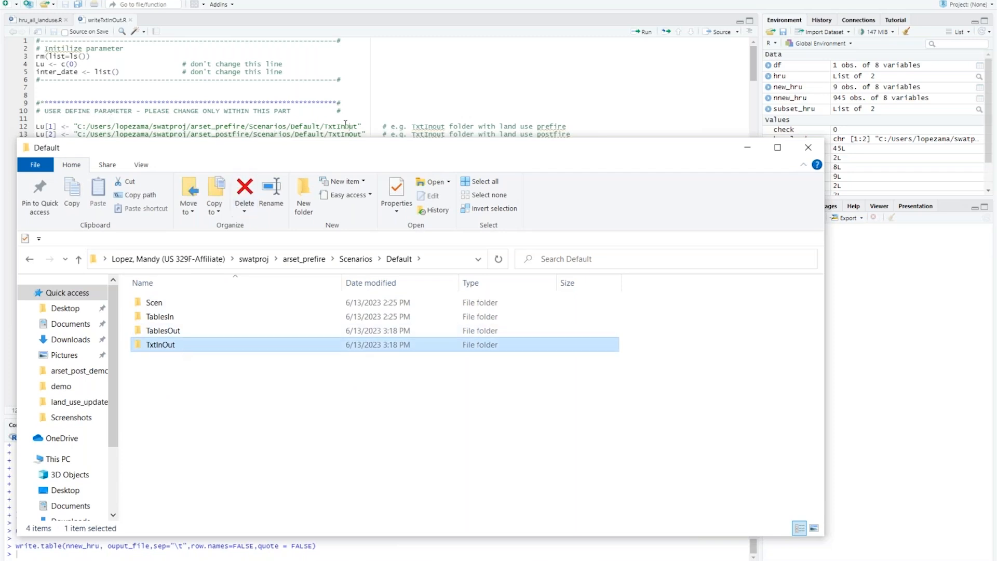
Browse to swatproj, arset_post_demo, Scenarios, Default to find the post-fire TxtInOut folder, and move the window clear of the script's path lines
{"action": "left_click", "coordinate": [255, 260]}
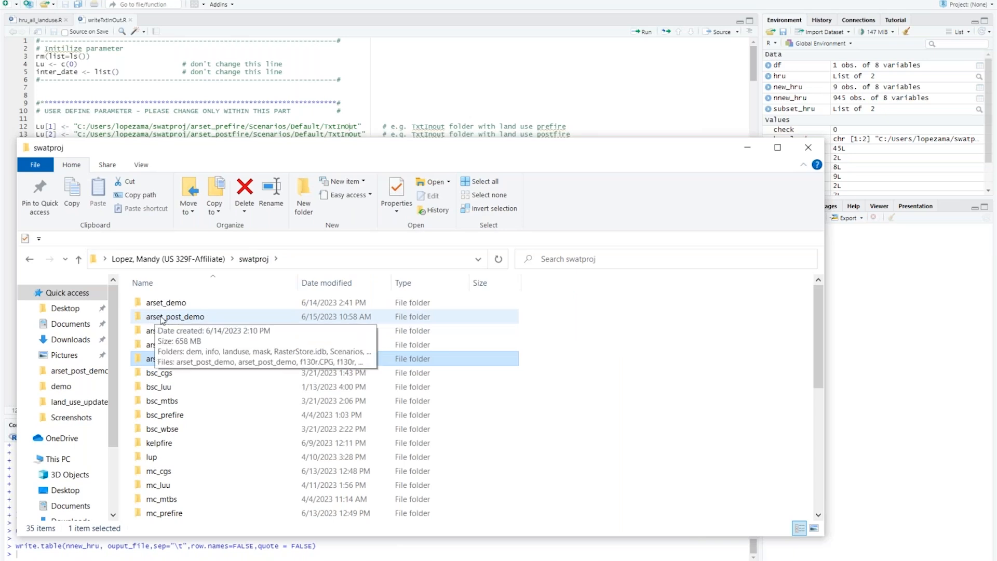
{"action": "left_click", "coordinate": [190, 320]}
{"action": "double_click", "coordinate": [190, 320]}
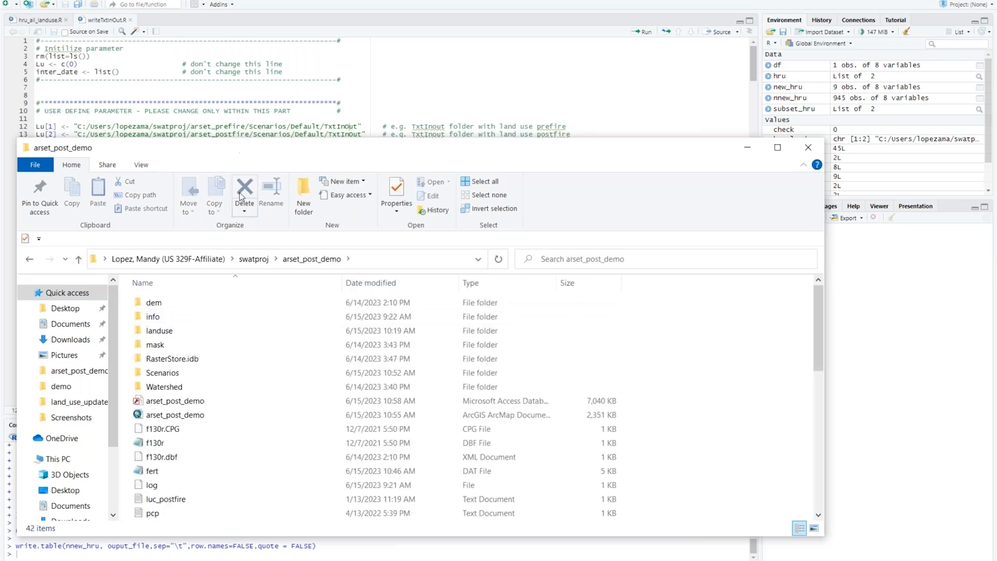
{"action": "left_click", "coordinate": [172, 373]}
{"action": "double_click", "coordinate": [173, 373]}
{"action": "left_click", "coordinate": [178, 304]}
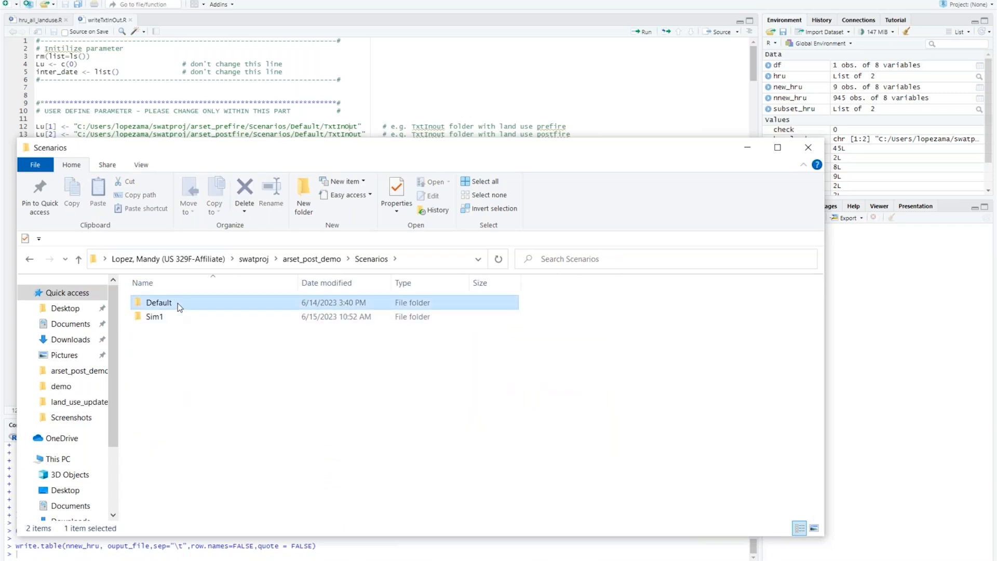
{"action": "double_click", "coordinate": [178, 303]}
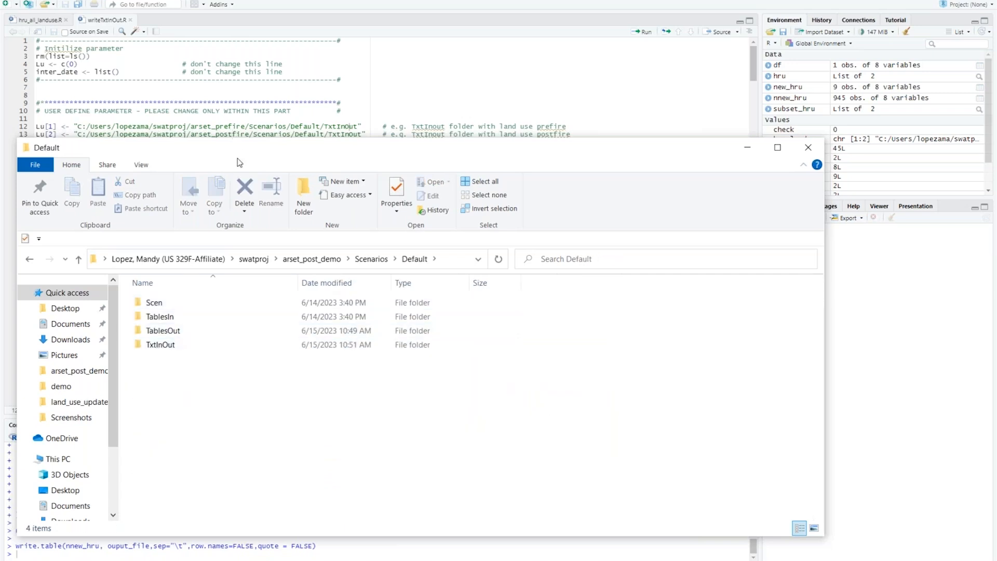
{"action": "left_click_drag", "start_coordinate": [241, 156], "coordinate": [241, 169]}
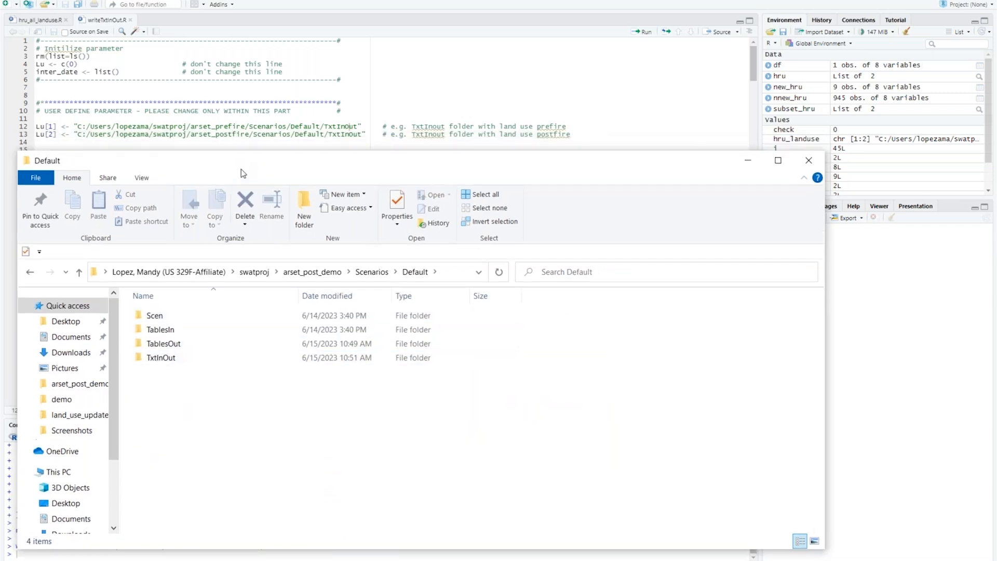
Return to the writeTxtInOut R script, change the project folder in the Lu[2] path to arset_post_demo, and compare it with the folder in File Explorer
{"action": "left_click", "coordinate": [239, 134]}
{"action": "left_click_drag", "start_coordinate": [251, 134], "coordinate": [233, 134]}
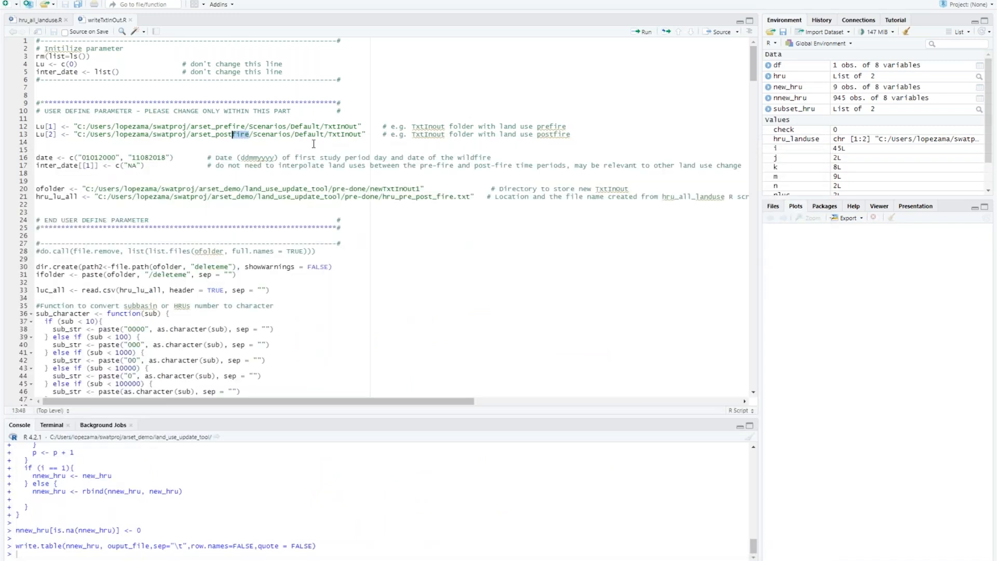
{"action": "type", "text": "_demo"}
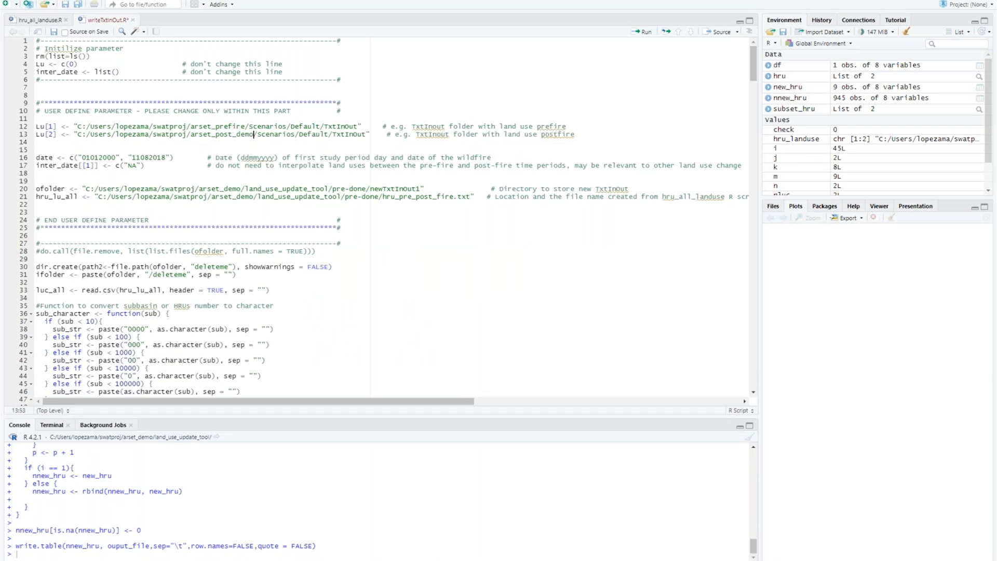
{"action": "key", "text": "alt+Tab"}
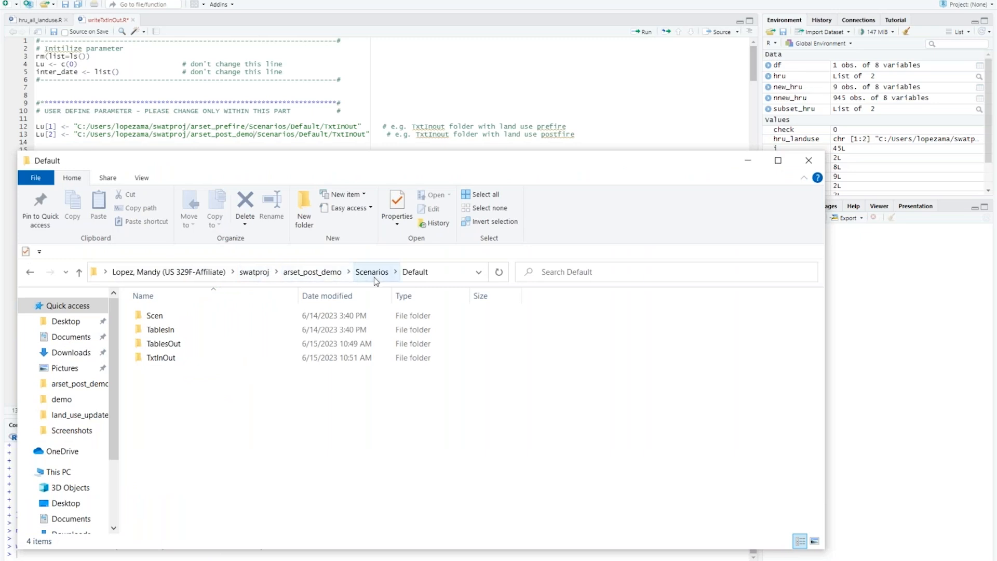
{"action": "left_click", "coordinate": [361, 136]}
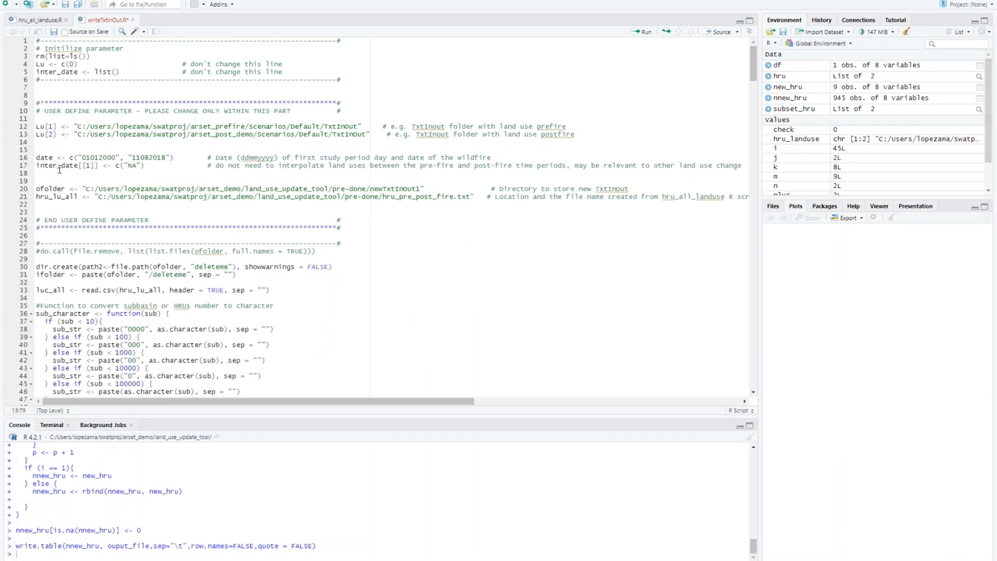
Review the date line holding the first study day and the wildfire date, and save the script
{"action": "left_click_drag", "start_coordinate": [37, 157], "coordinate": [502, 157]}
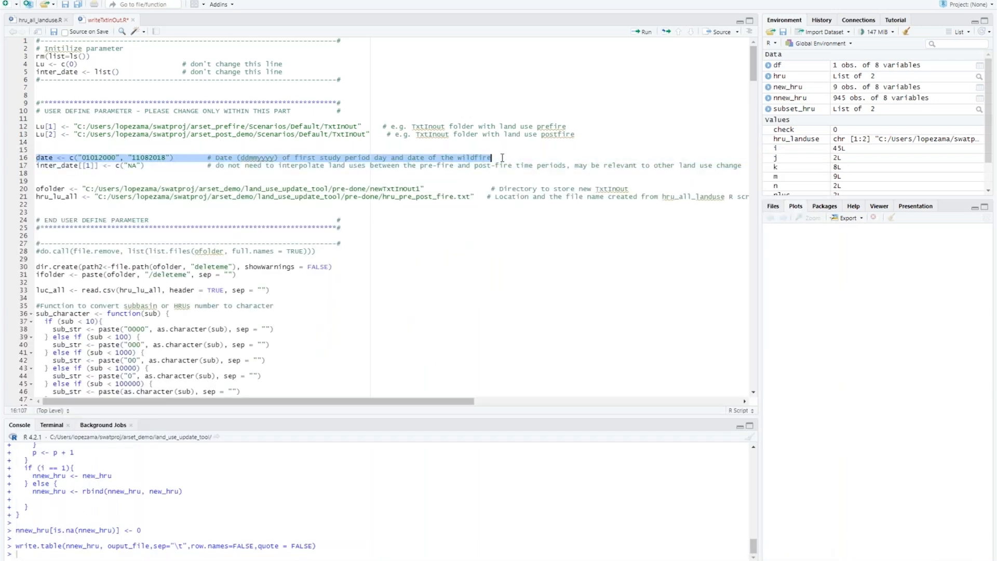
{"action": "left_click", "coordinate": [207, 159]}
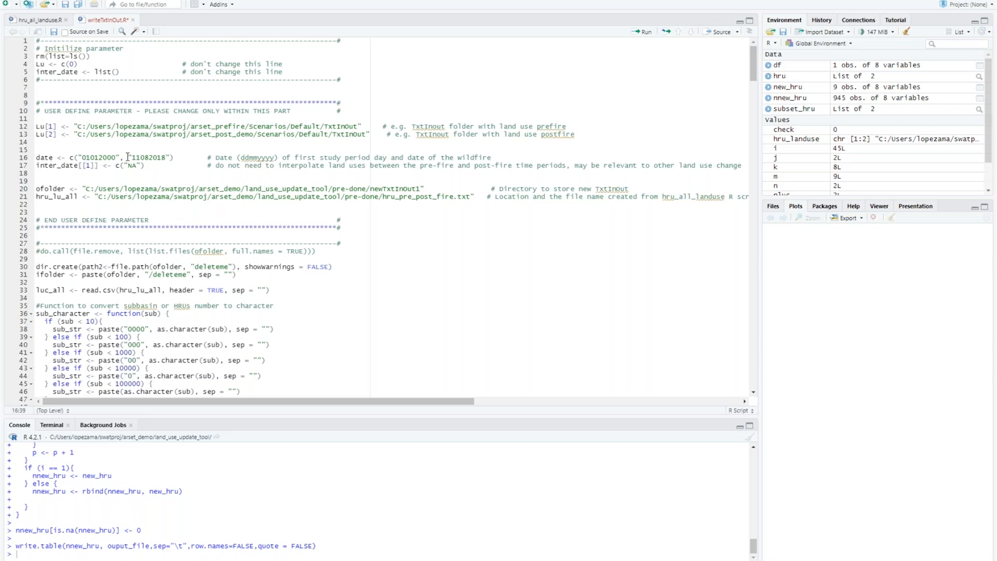
{"action": "left_click", "coordinate": [53, 32]}
Change the end of the ofolder path to land_use_update_tool/demo/newTxtInOut
{"action": "left_click", "coordinate": [38, 189]}
{"action": "left_click_drag", "start_coordinate": [42, 189], "coordinate": [162, 184]}
{"action": "left_click_drag", "start_coordinate": [336, 186], "coordinate": [417, 188]}
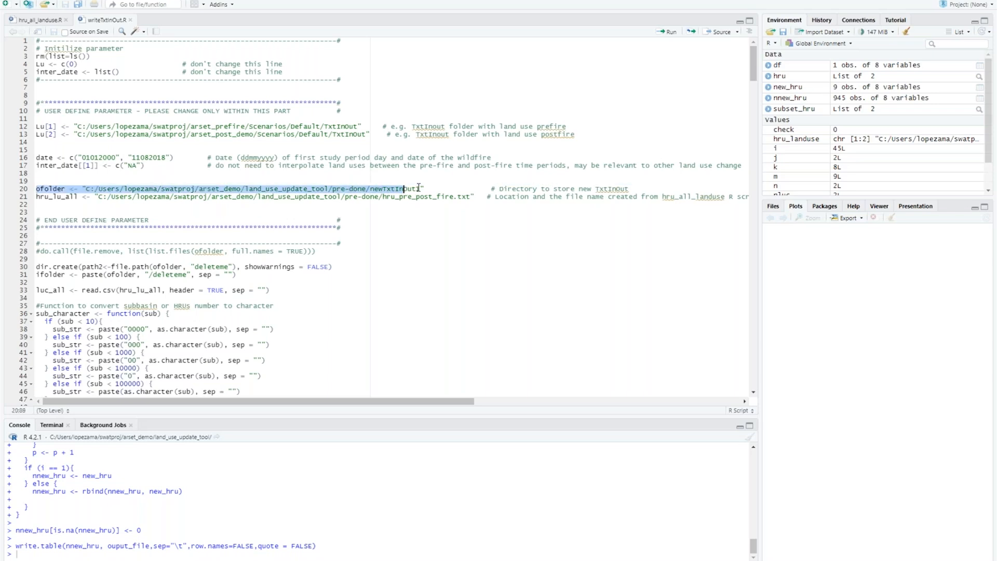
{"action": "left_click", "coordinate": [417, 188]}
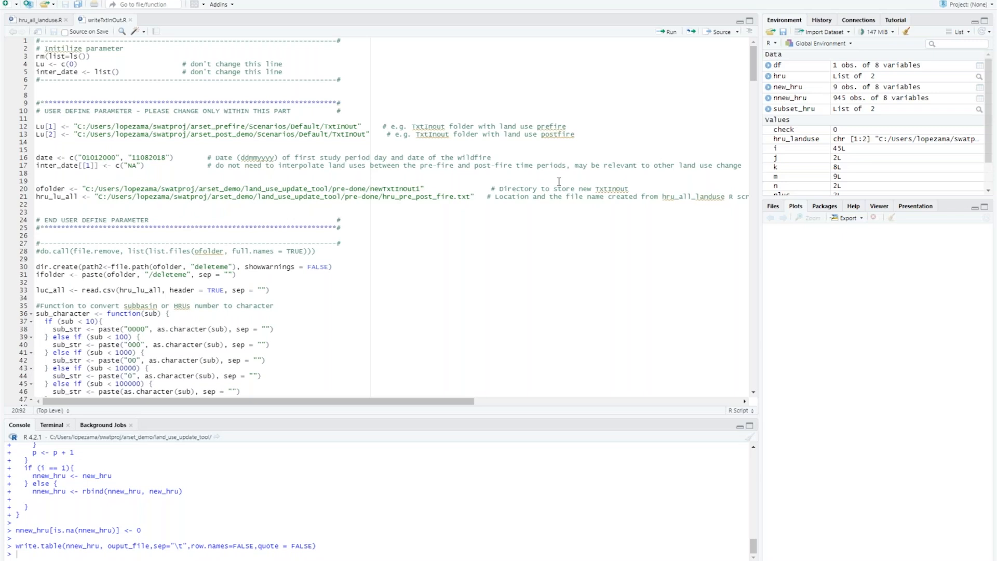
{"action": "key", "text": "BackSpace"}
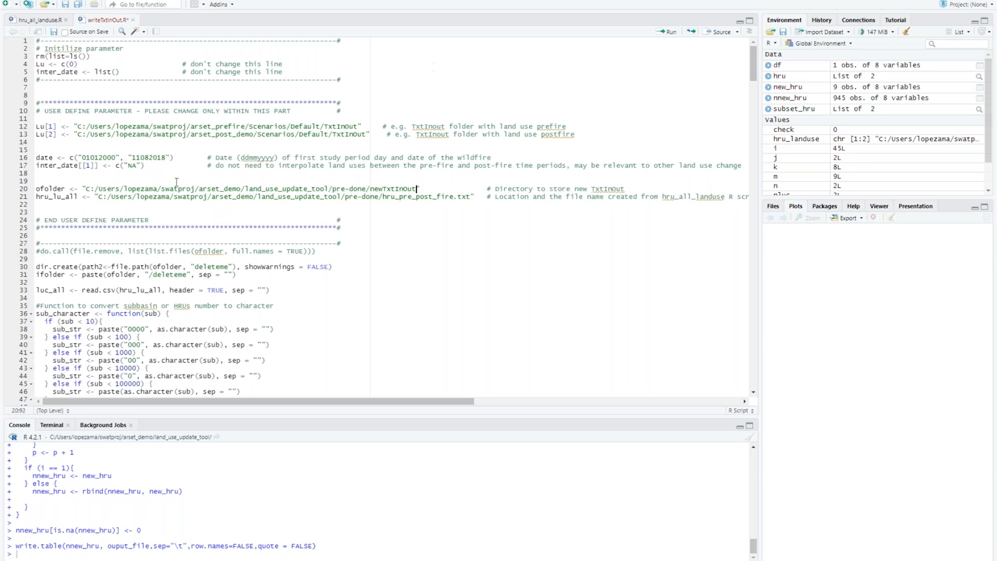
{"action": "left_click_drag", "start_coordinate": [367, 191], "coordinate": [332, 188]}
{"action": "type", "text": "demo"}
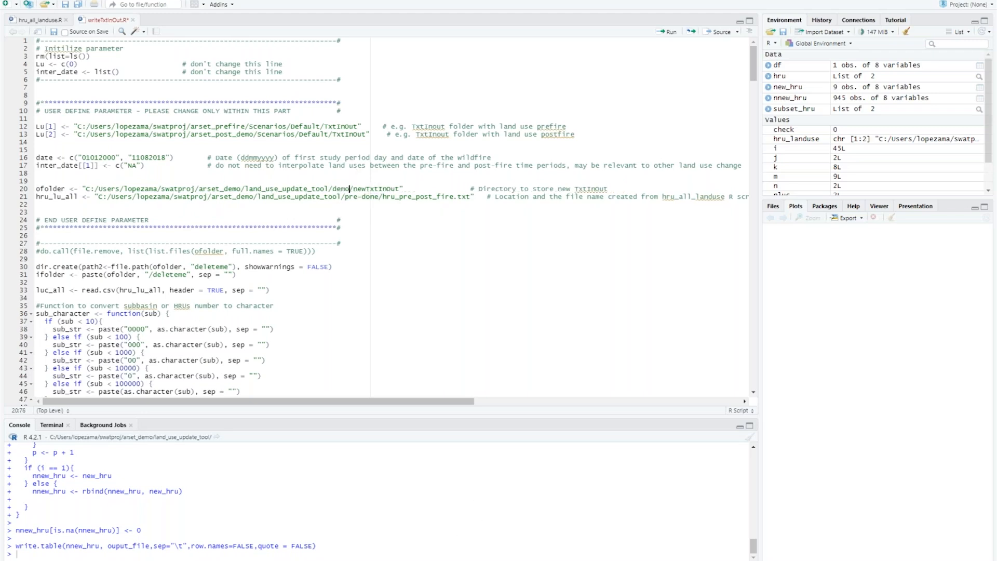
In File Explorer, browse to swatproj, arset_demo, land_use_update_tool, demo and compare newTxtInOut and hru_pre_post_fire with the script's output and input paths
{"action": "key", "text": "alt+Tab"}
{"action": "left_click", "coordinate": [312, 274]}
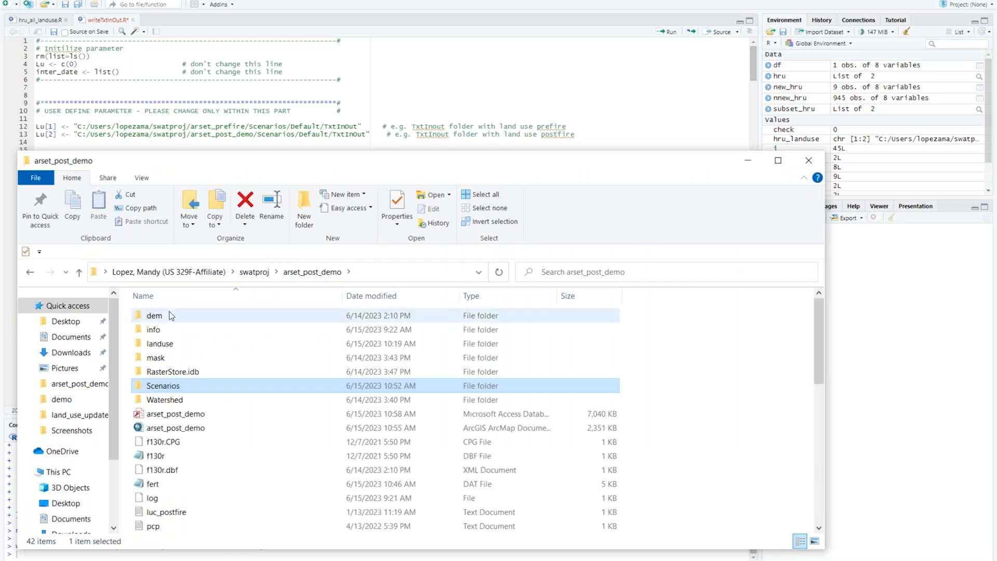
{"action": "left_click", "coordinate": [254, 271]}
{"action": "double_click", "coordinate": [172, 323]}
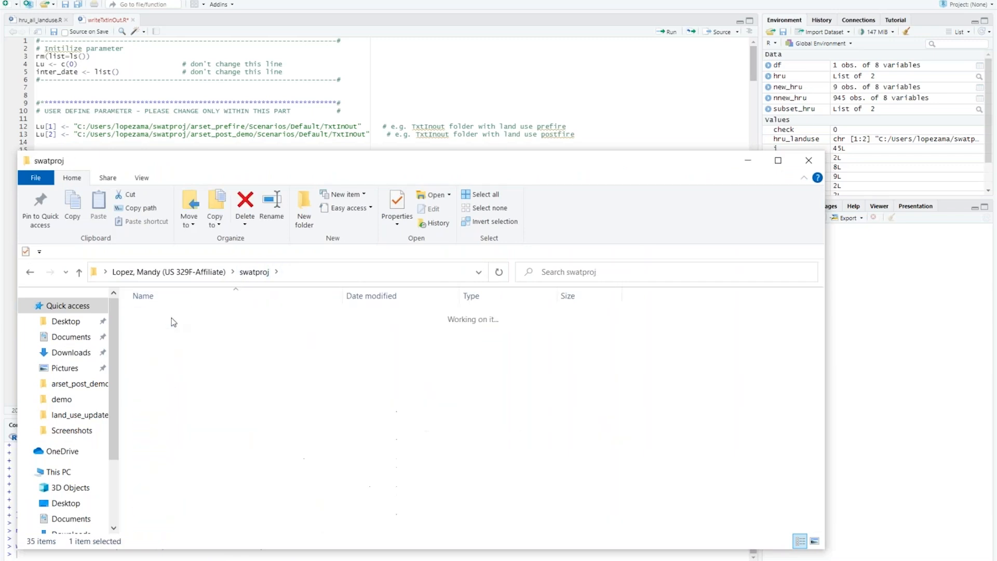
{"action": "left_click", "coordinate": [173, 316]}
{"action": "double_click", "coordinate": [173, 317]}
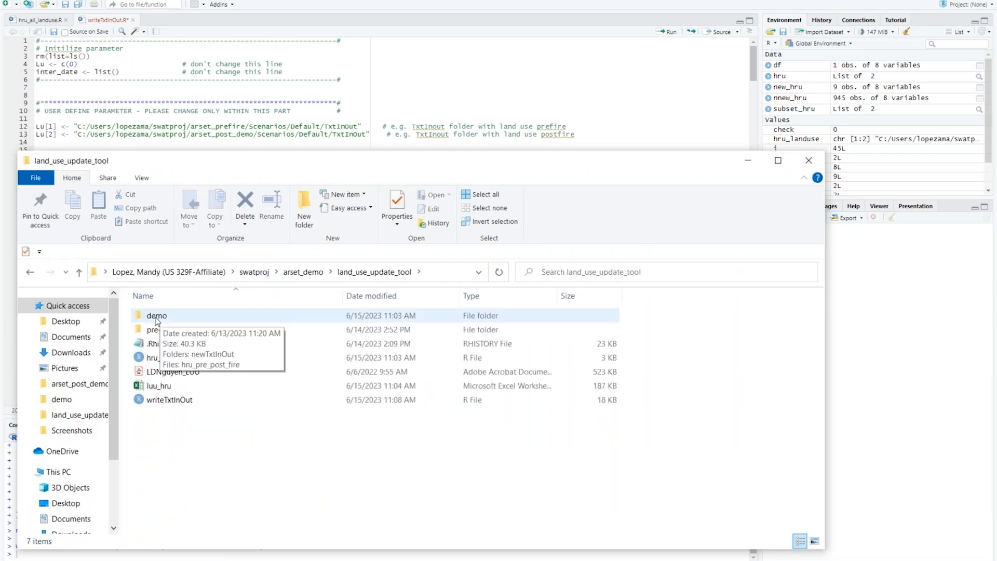
{"action": "double_click", "coordinate": [156, 316]}
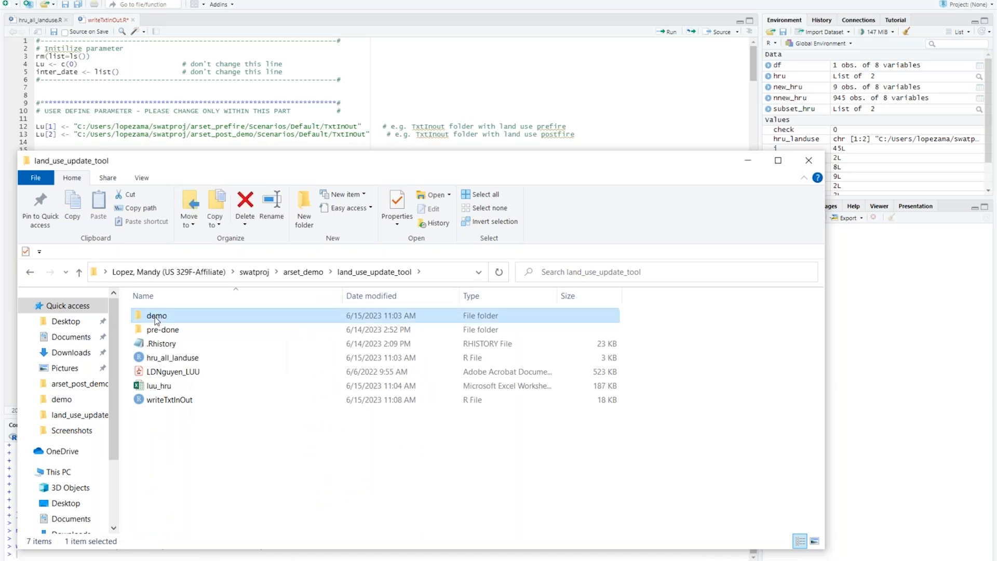
{"action": "left_click", "coordinate": [164, 317]}
{"action": "left_click_drag", "start_coordinate": [343, 152], "coordinate": [340, 199]}
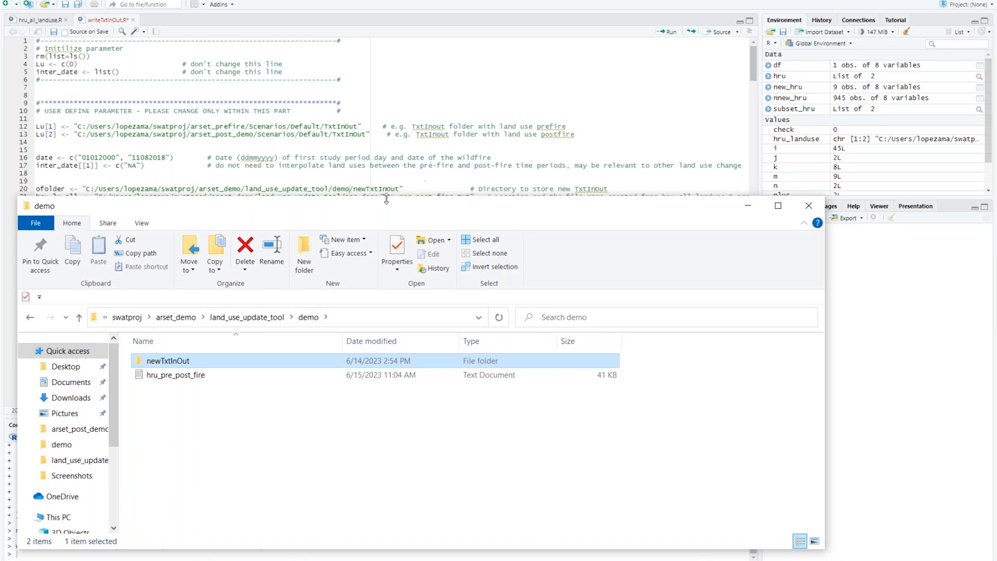
{"action": "left_click_drag", "start_coordinate": [386, 198], "coordinate": [386, 208]}
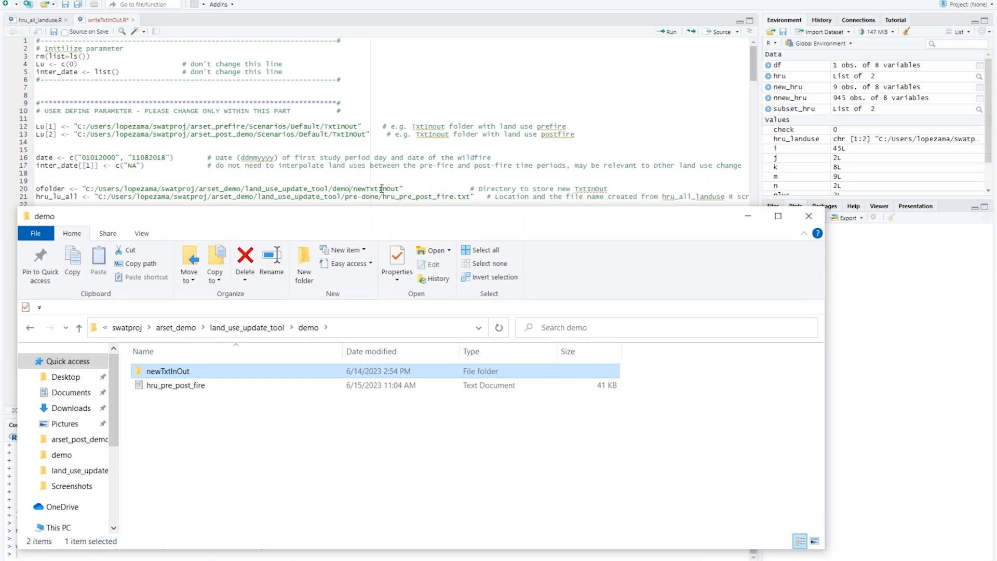
{"action": "left_click", "coordinate": [176, 385]}
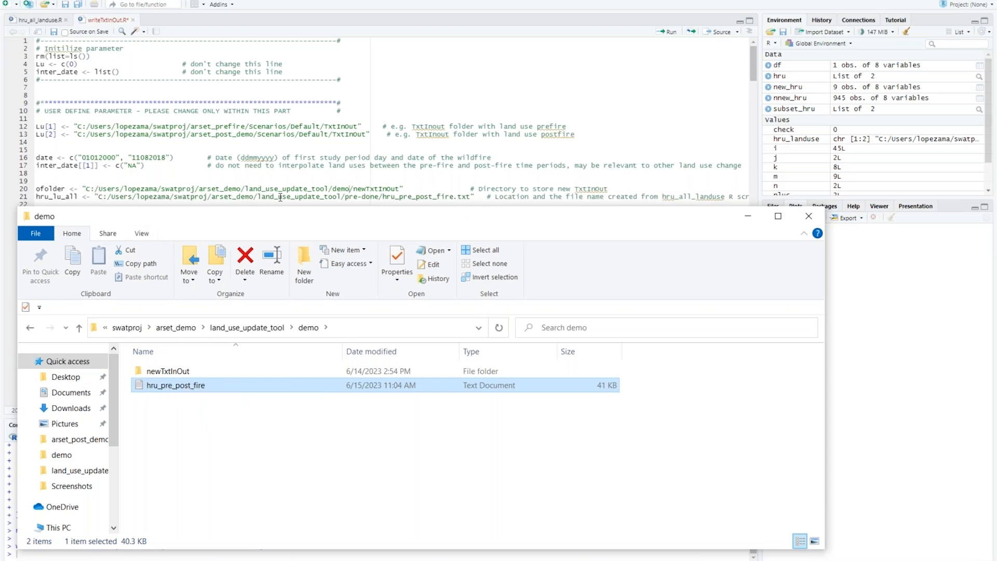
Replace pre-done with demo in the script's hru_lu_all path and save the script
{"action": "left_click", "coordinate": [376, 197]}
{"action": "left_click_drag", "start_coordinate": [379, 197], "coordinate": [344, 196]}
{"action": "type", "text": "demo"}
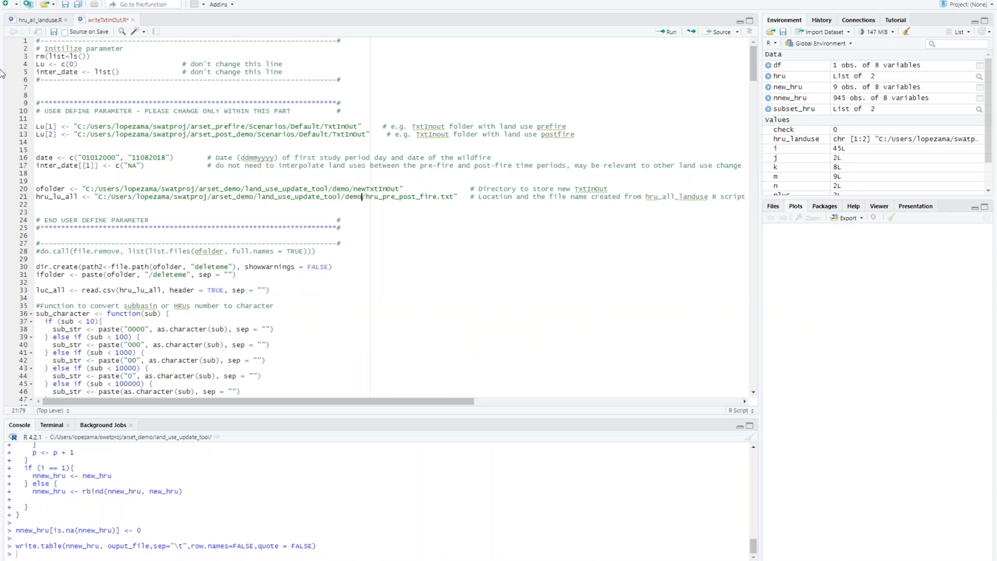
{"action": "left_click", "coordinate": [54, 32]}
Select the entire writeTxtInOut script and run it
{"action": "left_click", "coordinate": [108, 206]}
{"action": "key", "text": "ctrl+a"}
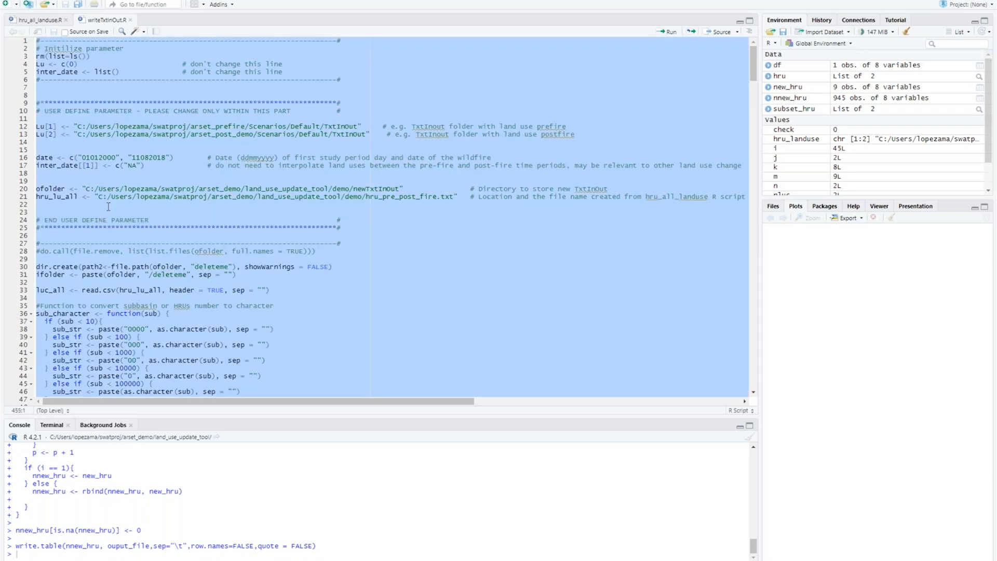
{"action": "left_click", "coordinate": [670, 32]}
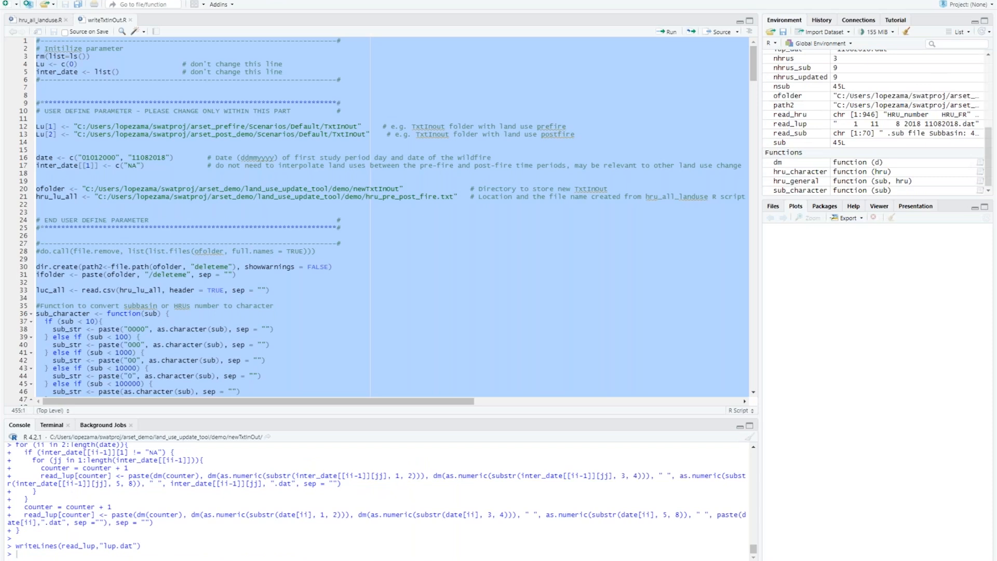
Switch to File Explorer, open the newTxtInOut folder inside demo, and enlarge the window to show more of the generated files
{"action": "left_click", "coordinate": [494, 299]}
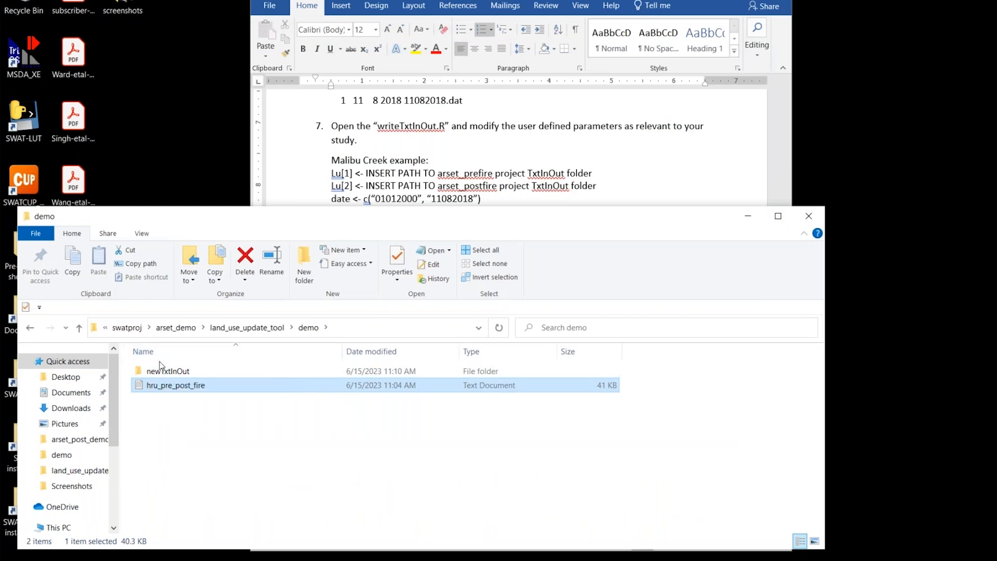
{"action": "left_click", "coordinate": [174, 372]}
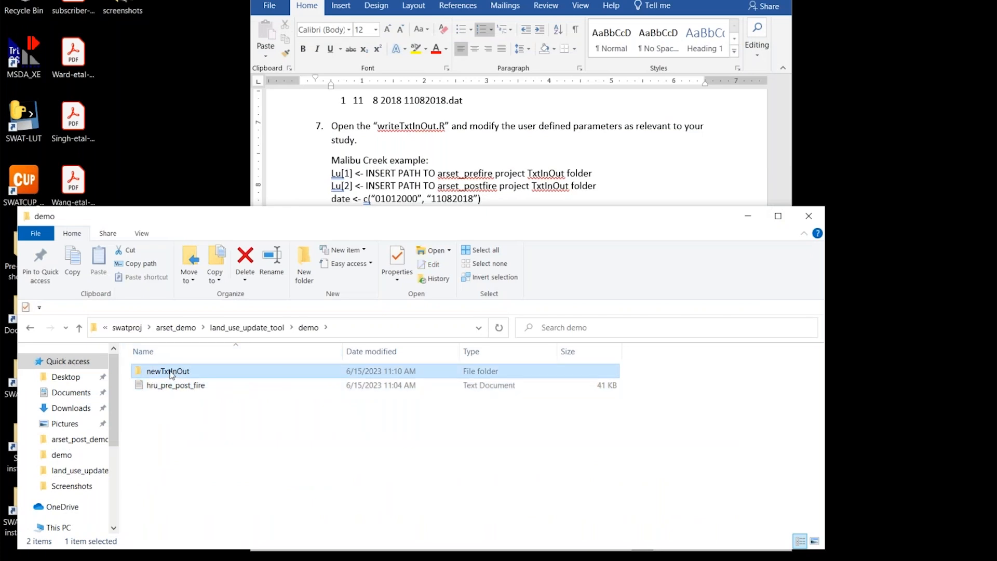
{"action": "double_click", "coordinate": [169, 371]}
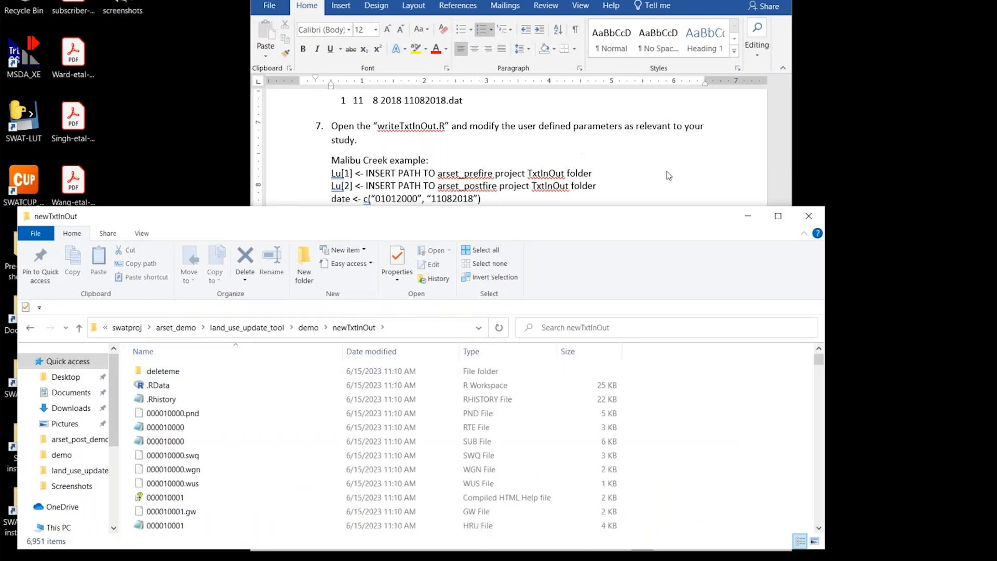
{"action": "left_click", "coordinate": [777, 216]}
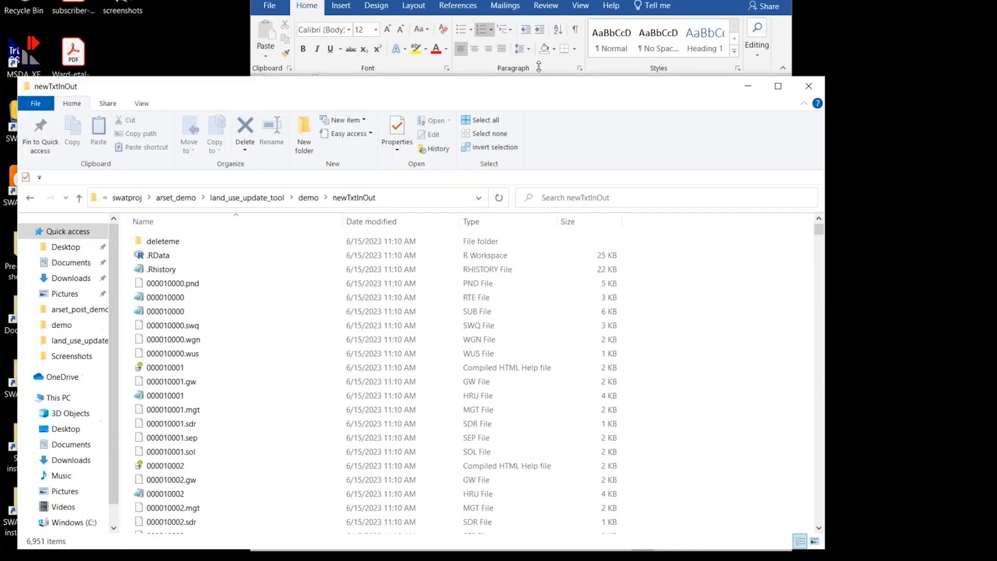
{"action": "left_click_drag", "start_coordinate": [538, 66], "coordinate": [536, 7]}
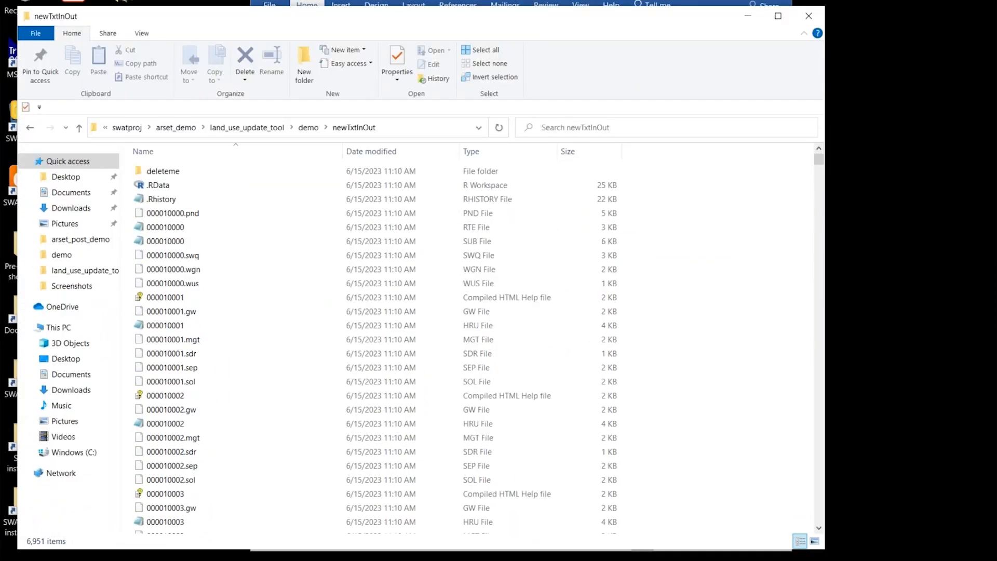
Switch to the Word instructions and read step 9 on checking the new lup DAT file, including the Malibu Creek example
{"action": "key", "text": "alt+Tab"}
{"action": "scroll", "coordinate": [468, 289], "scroll_direction": "down", "scroll_amount": 3}
{"action": "scroll", "coordinate": [467, 289], "scroll_direction": "down", "scroll_amount": 5}
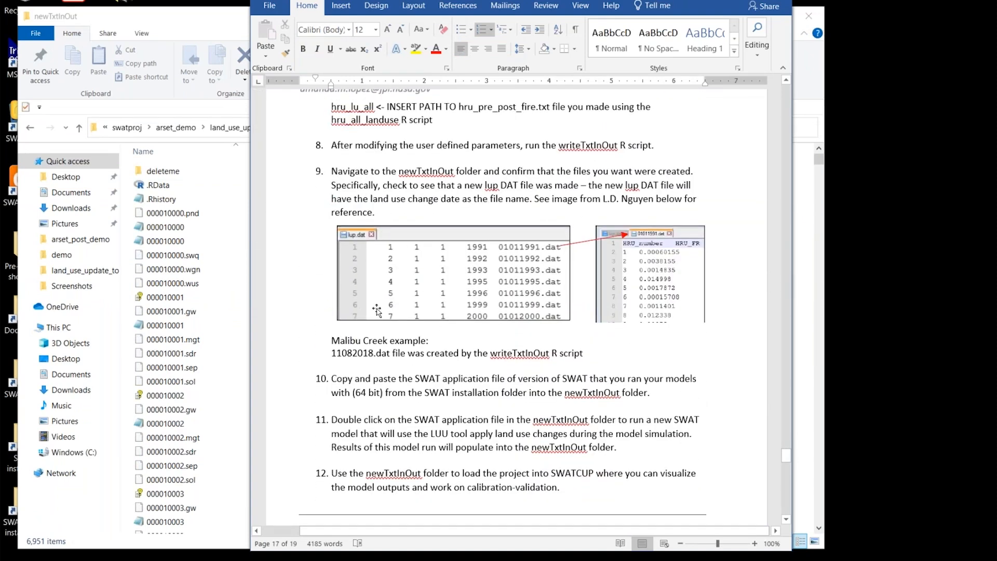
{"action": "left_click", "coordinate": [358, 353]}
{"action": "left_click", "coordinate": [331, 171]}
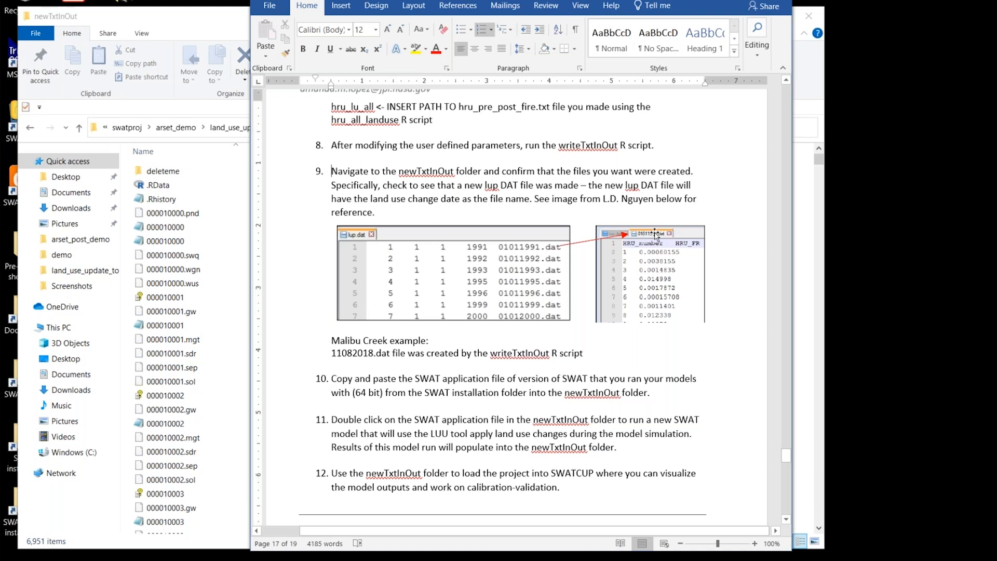
{"action": "left_click_drag", "start_coordinate": [329, 353], "coordinate": [590, 354]}
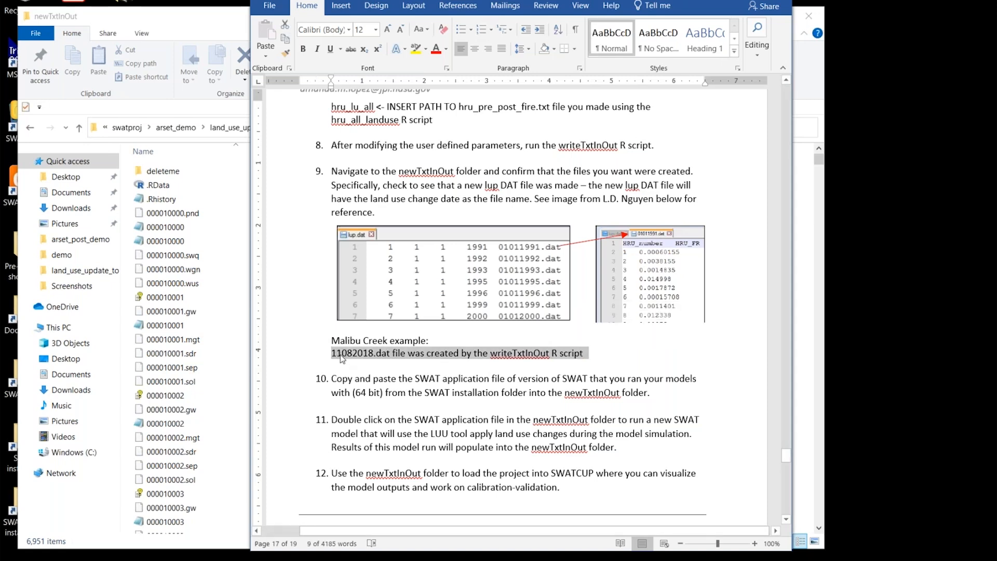
Sort the newTxtInOut files by type, locate the 11082018 DAT file, and inspect its contents in Notepad
{"action": "left_click", "coordinate": [223, 19]}
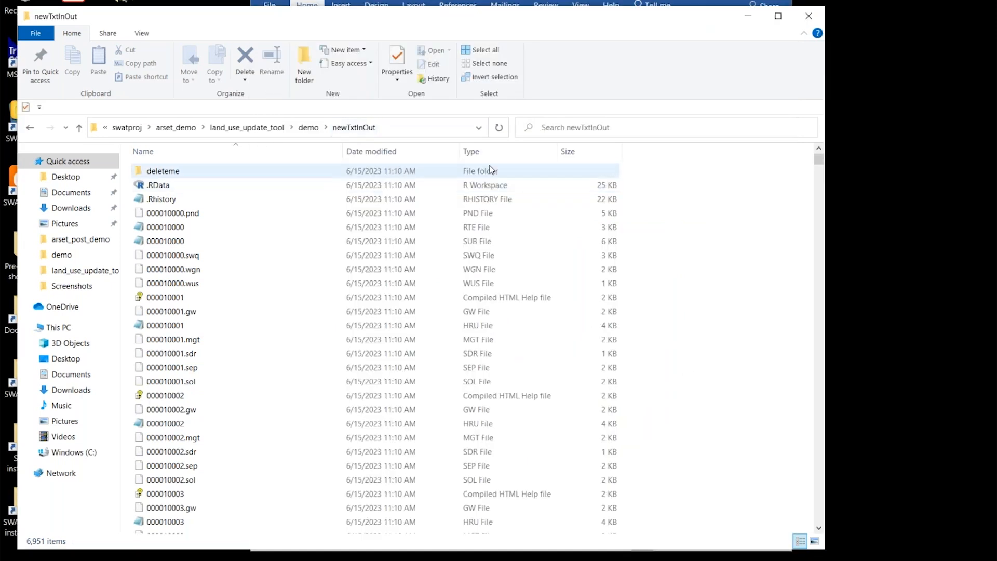
{"action": "left_click", "coordinate": [477, 152]}
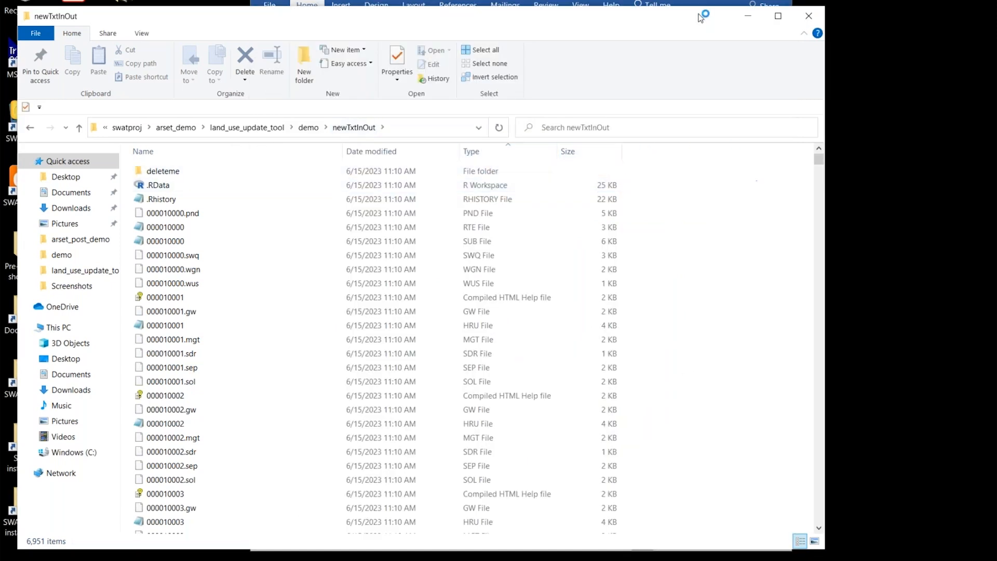
{"action": "left_click_drag", "start_coordinate": [830, 418], "coordinate": [694, 415]}
{"action": "left_click_drag", "start_coordinate": [690, 165], "coordinate": [690, 203]}
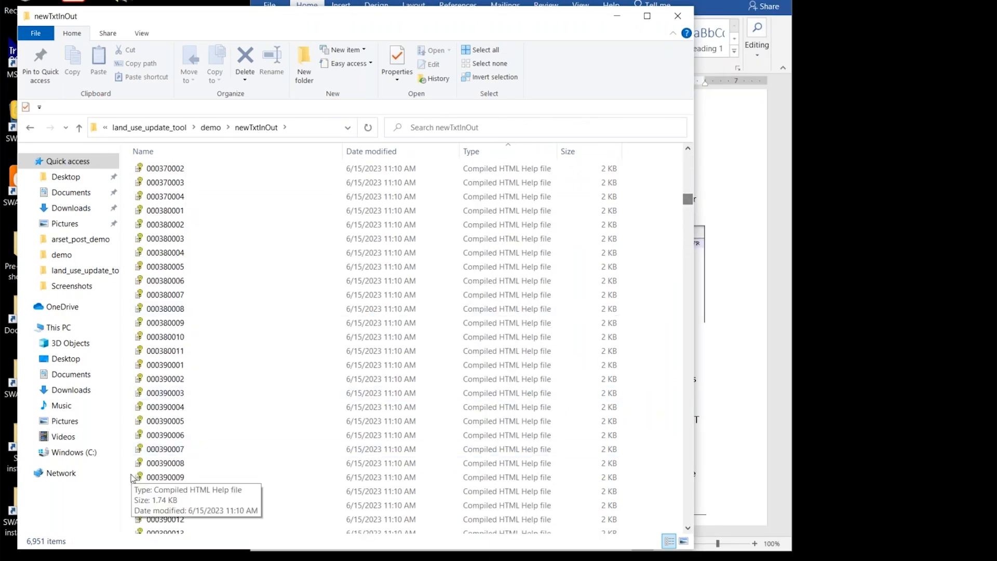
{"action": "scroll", "coordinate": [260, 447], "scroll_direction": "down", "scroll_amount": 18}
{"action": "scroll", "coordinate": [264, 447], "scroll_direction": "down", "scroll_amount": 20}
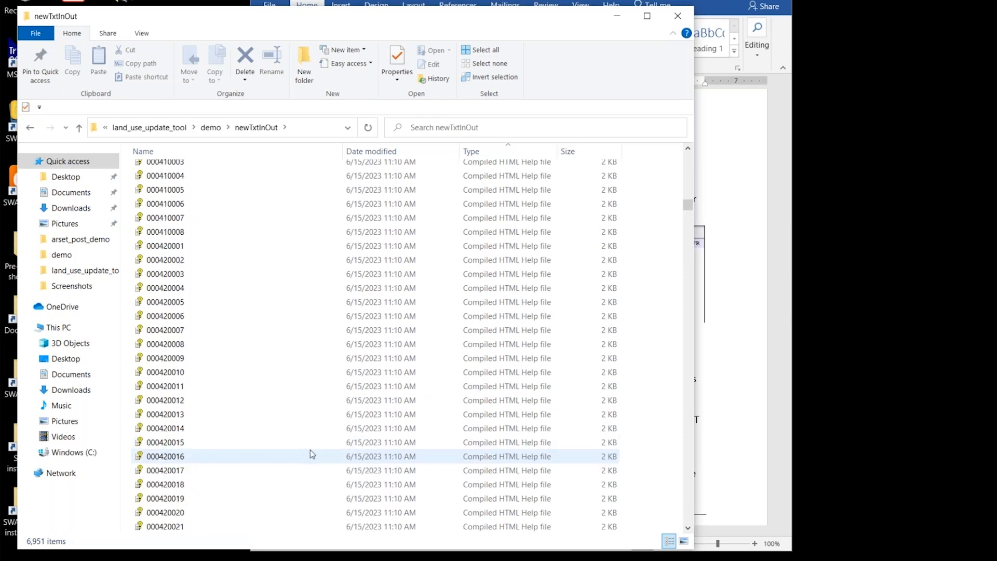
{"action": "scroll", "coordinate": [311, 488], "scroll_direction": "down", "scroll_amount": 5}
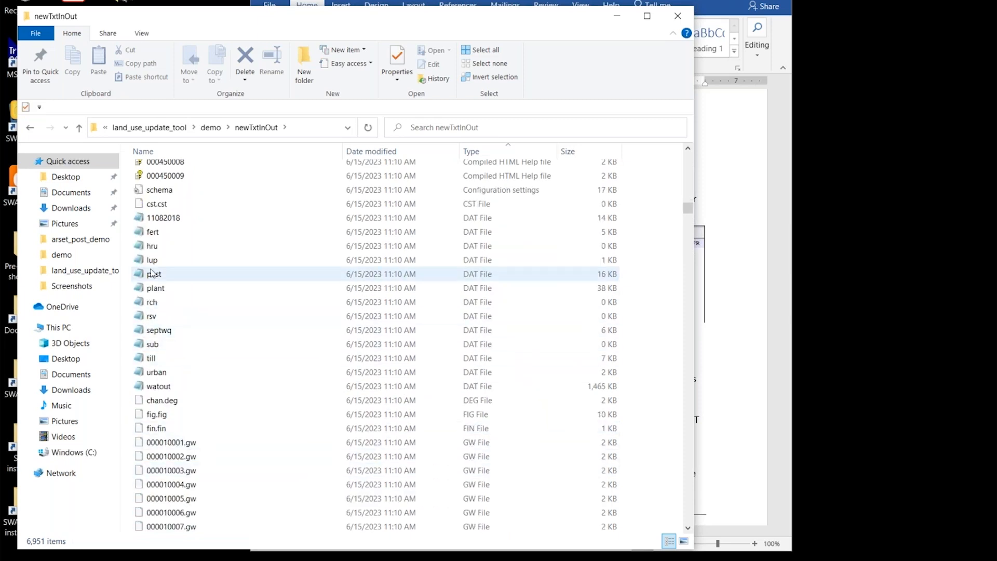
{"action": "double_click", "coordinate": [162, 219]}
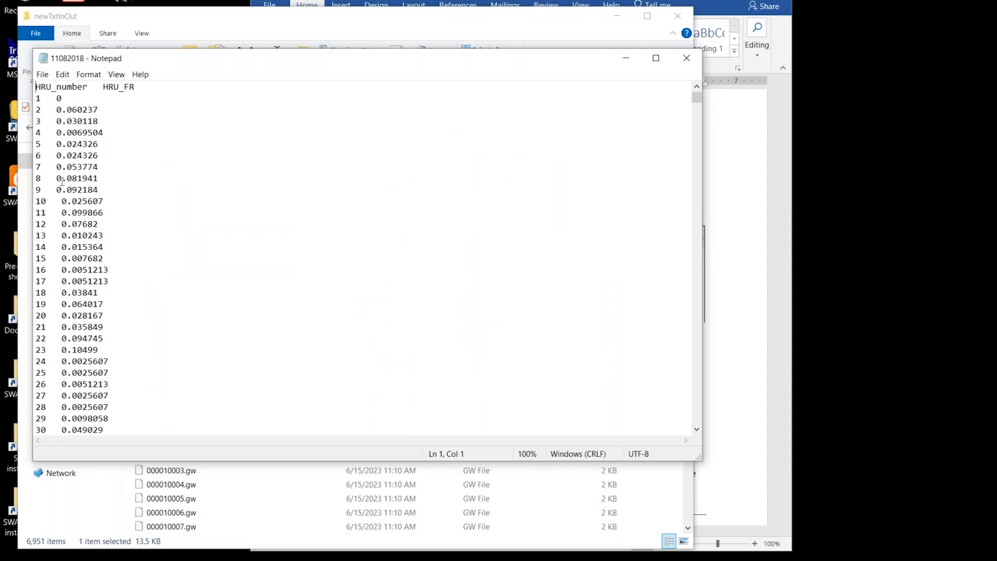
{"action": "left_click", "coordinate": [687, 59]}
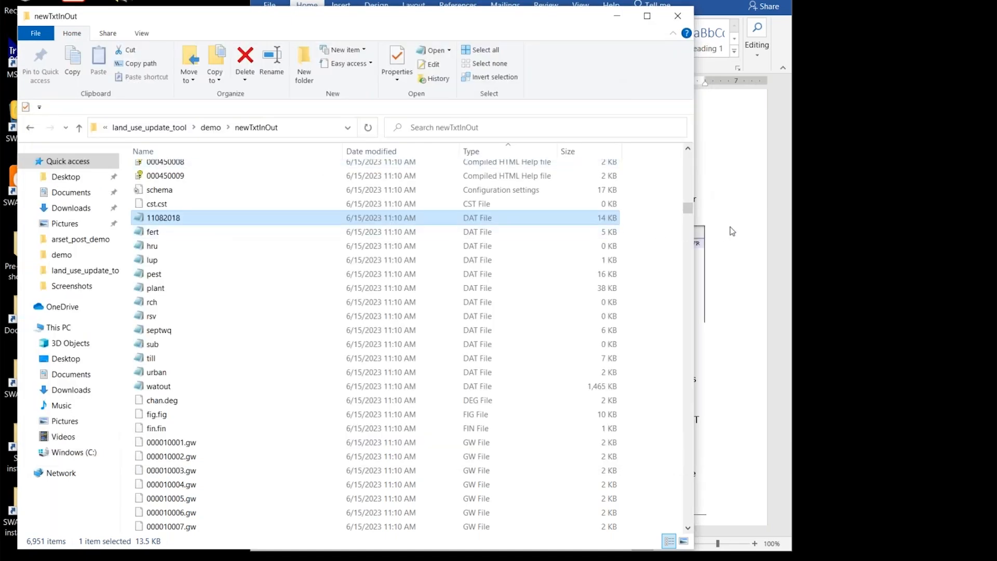
Switch to Word, shift both it and the File Explorer window to uncover the desktop shortcuts, and read step 10 on copying the SWAT application file
{"action": "left_click", "coordinate": [732, 231]}
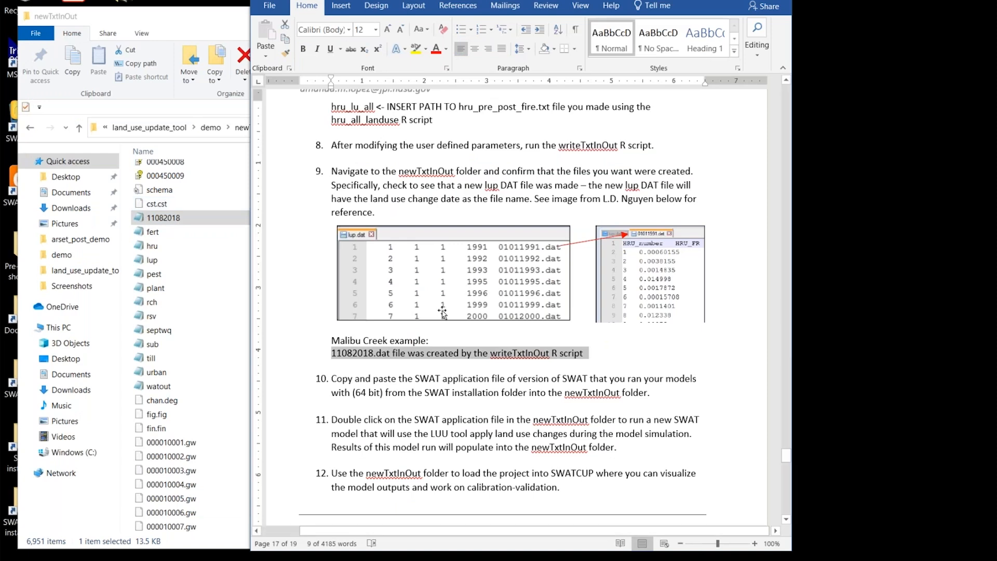
{"action": "scroll", "coordinate": [499, 238], "scroll_direction": "down", "scroll_amount": 8}
{"action": "scroll", "coordinate": [499, 238], "scroll_direction": "down", "scroll_amount": 2}
{"action": "left_click_drag", "start_coordinate": [532, 0], "coordinate": [645, 0]}
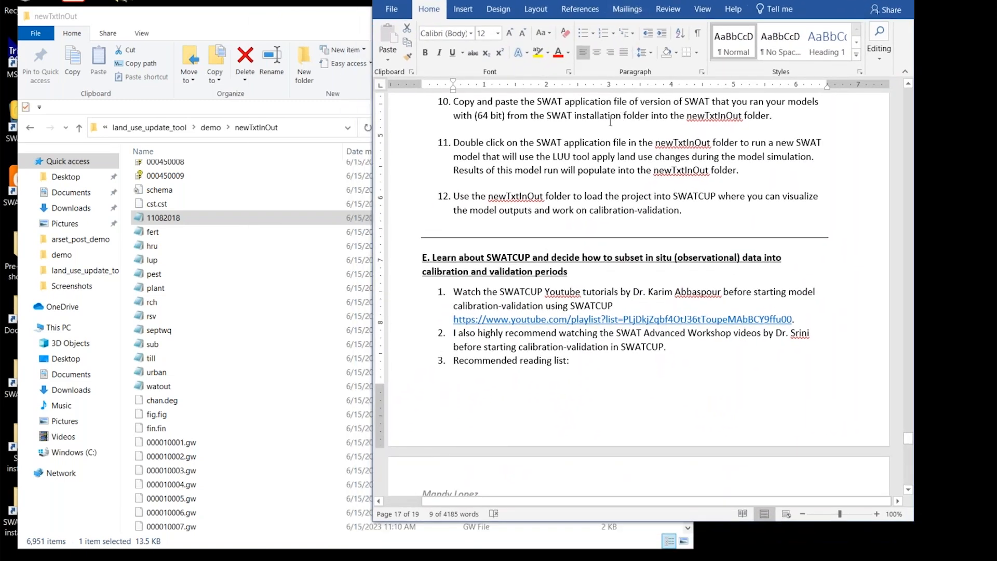
{"action": "left_click", "coordinate": [277, 19]}
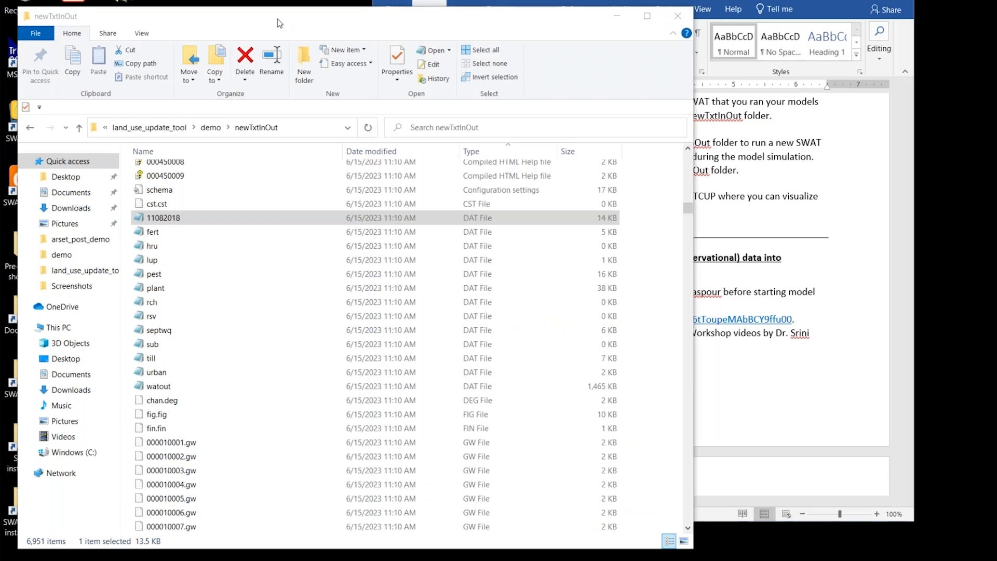
{"action": "left_click_drag", "start_coordinate": [277, 18], "coordinate": [307, 20]}
{"action": "left_click", "coordinate": [451, 3]}
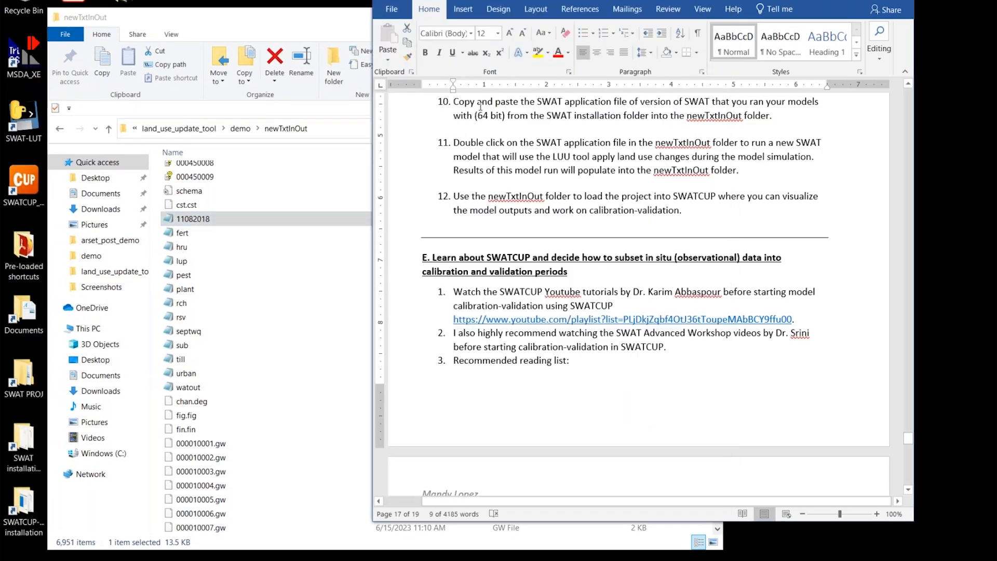
{"action": "left_click_drag", "start_coordinate": [537, 101], "coordinate": [695, 101]}
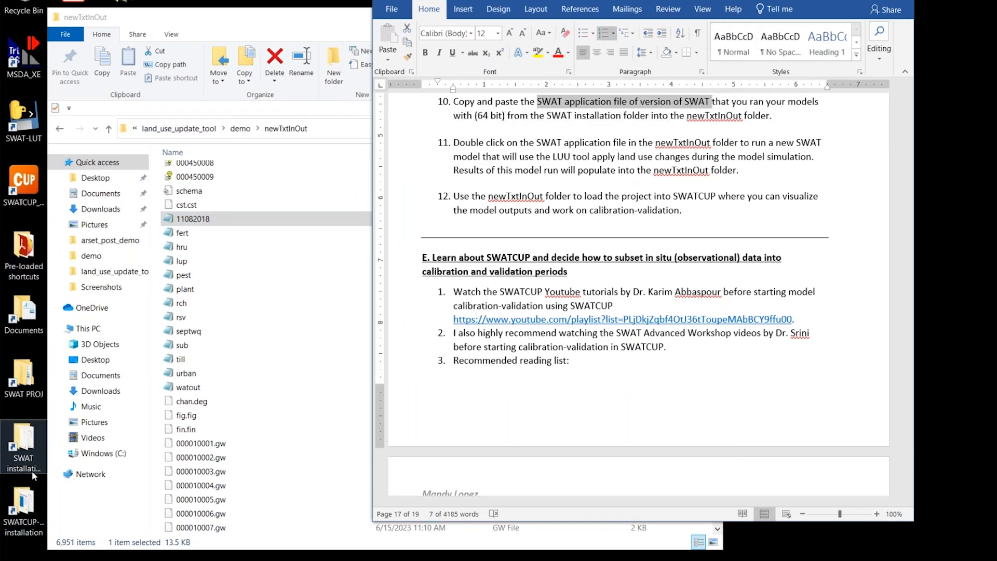
Look back through the instructions to step 19 and check which SWAT .exe version was used for the model run
{"action": "scroll", "coordinate": [639, 291], "scroll_direction": "up", "scroll_amount": 4}
{"action": "scroll", "coordinate": [639, 291], "scroll_direction": "up", "scroll_amount": 12}
{"action": "scroll", "coordinate": [639, 291], "scroll_direction": "up", "scroll_amount": 15}
{"action": "scroll", "coordinate": [638, 291], "scroll_direction": "up", "scroll_amount": 15}
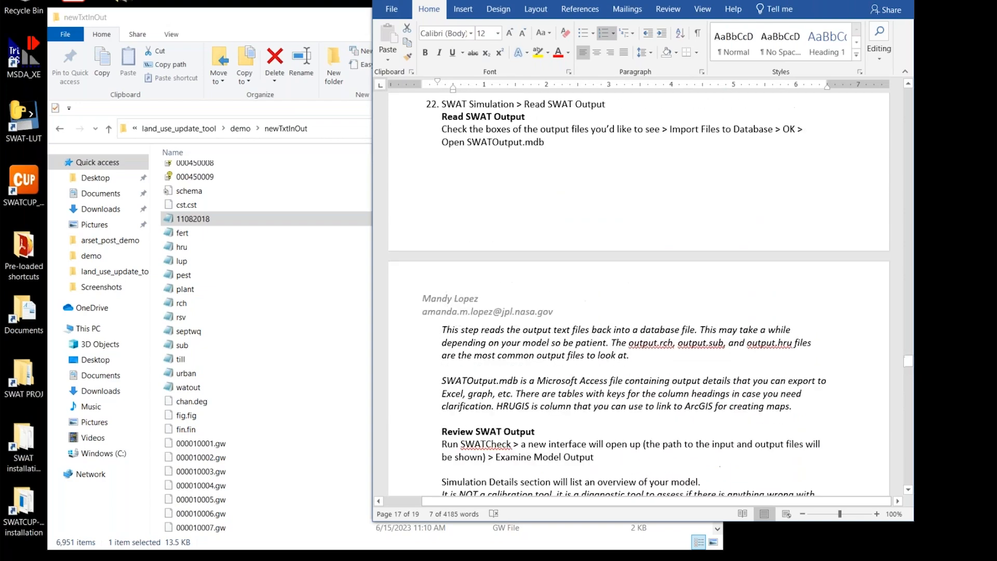
{"action": "scroll", "coordinate": [573, 256], "scroll_direction": "up", "scroll_amount": 3}
{"action": "scroll", "coordinate": [438, 200], "scroll_direction": "up", "scroll_amount": 8}
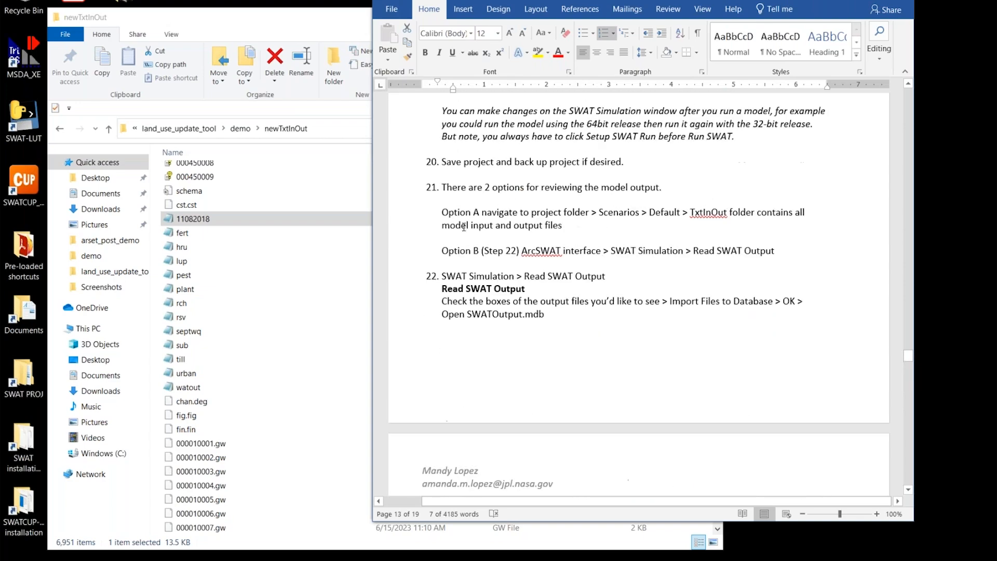
{"action": "scroll", "coordinate": [445, 173], "scroll_direction": "up", "scroll_amount": 5}
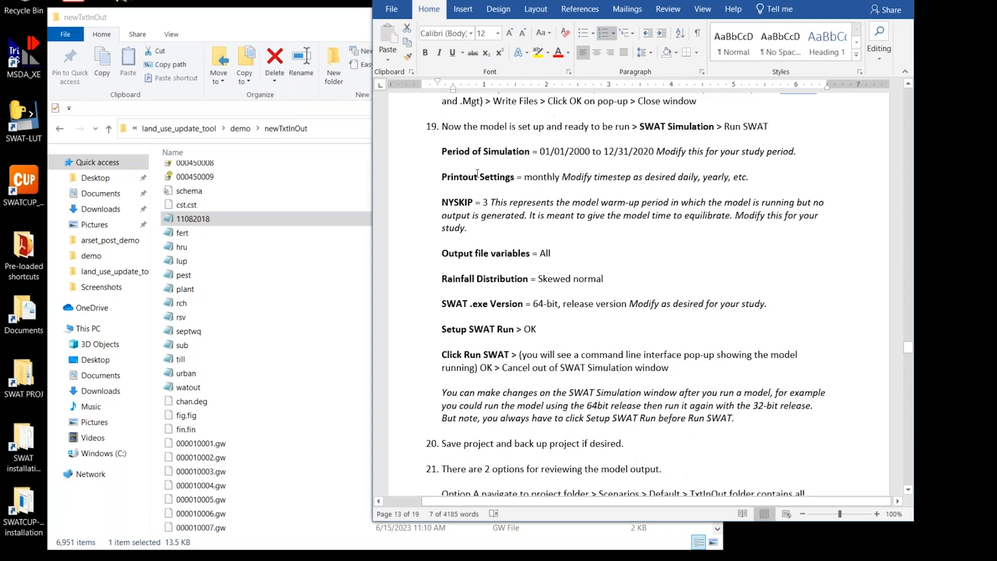
{"action": "left_click_drag", "start_coordinate": [445, 173], "coordinate": [587, 414]}
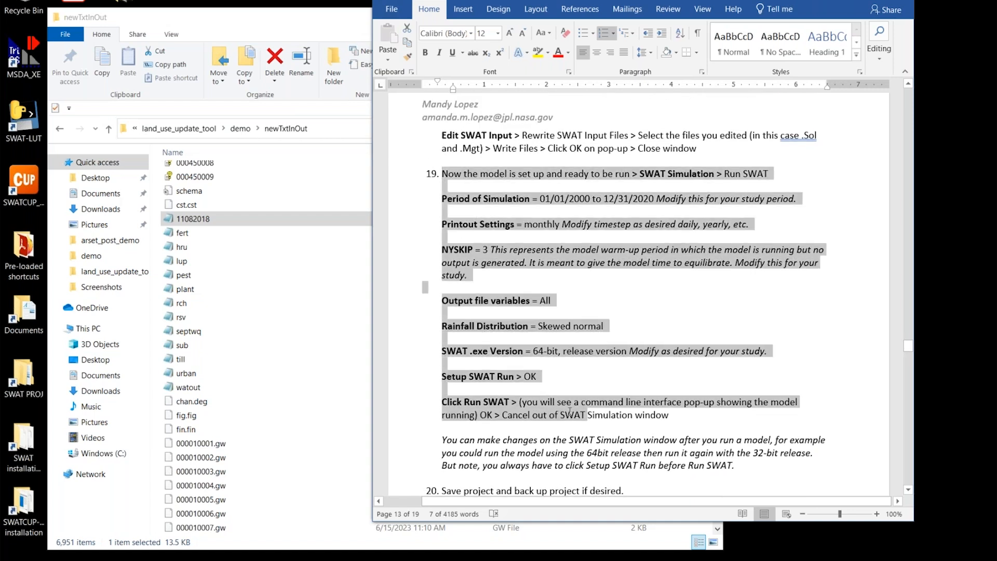
{"action": "left_click", "coordinate": [543, 352]}
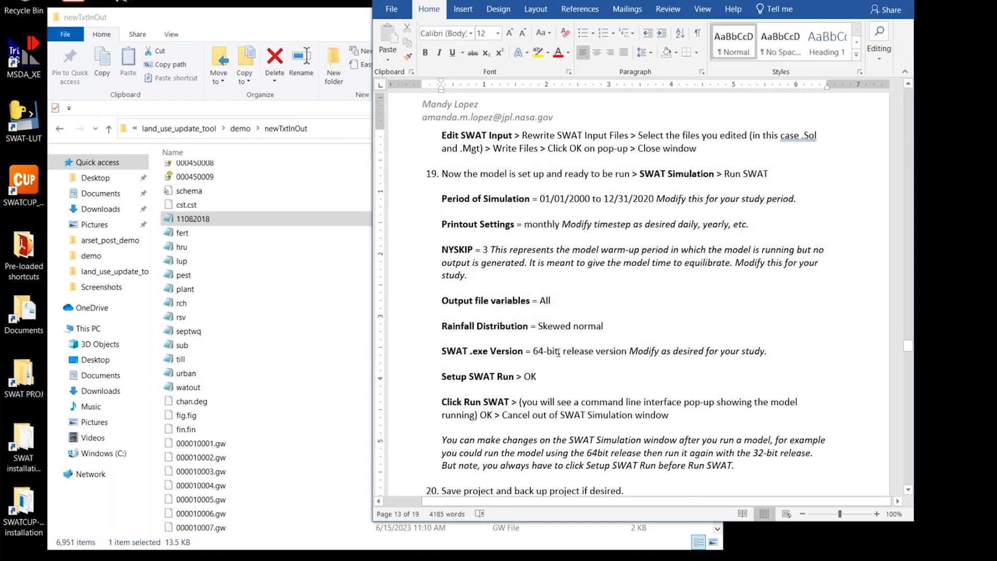
Return to steps 10 to 12 of the instructions, below the Malibu Creek example
{"action": "scroll", "coordinate": [591, 356], "scroll_direction": "down", "scroll_amount": 15}
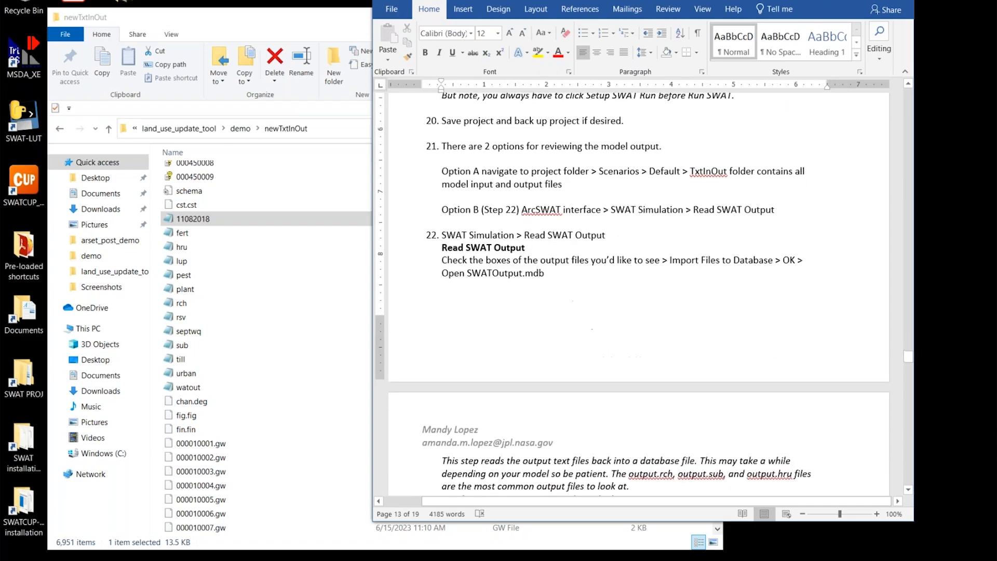
{"action": "scroll", "coordinate": [596, 399], "scroll_direction": "down", "scroll_amount": 20}
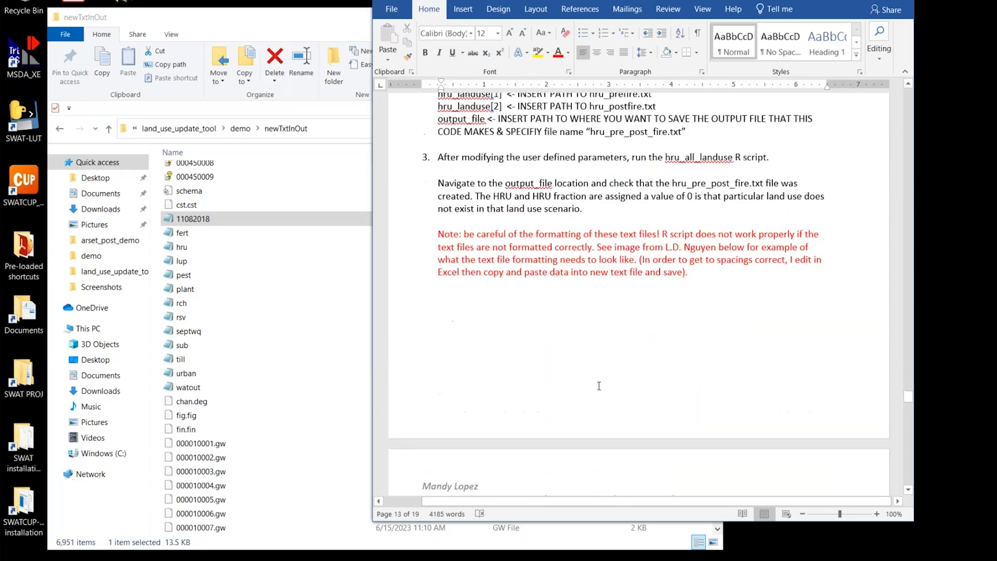
{"action": "scroll", "coordinate": [596, 399], "scroll_direction": "down", "scroll_amount": 20}
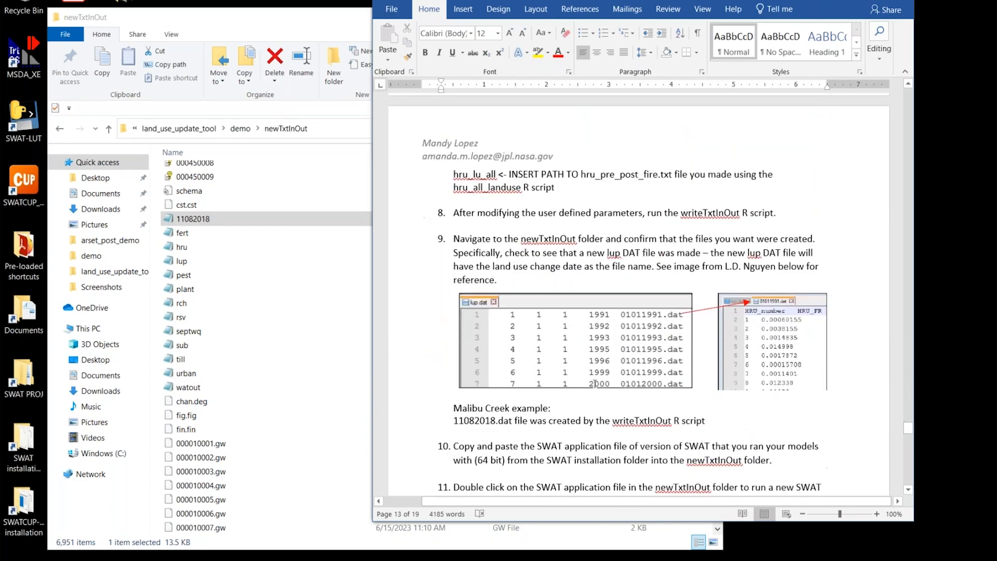
{"action": "scroll", "coordinate": [594, 382], "scroll_direction": "down", "scroll_amount": 1}
{"action": "left_click_drag", "start_coordinate": [443, 164], "coordinate": [519, 171]}
{"action": "key", "text": "ctrl+z"}
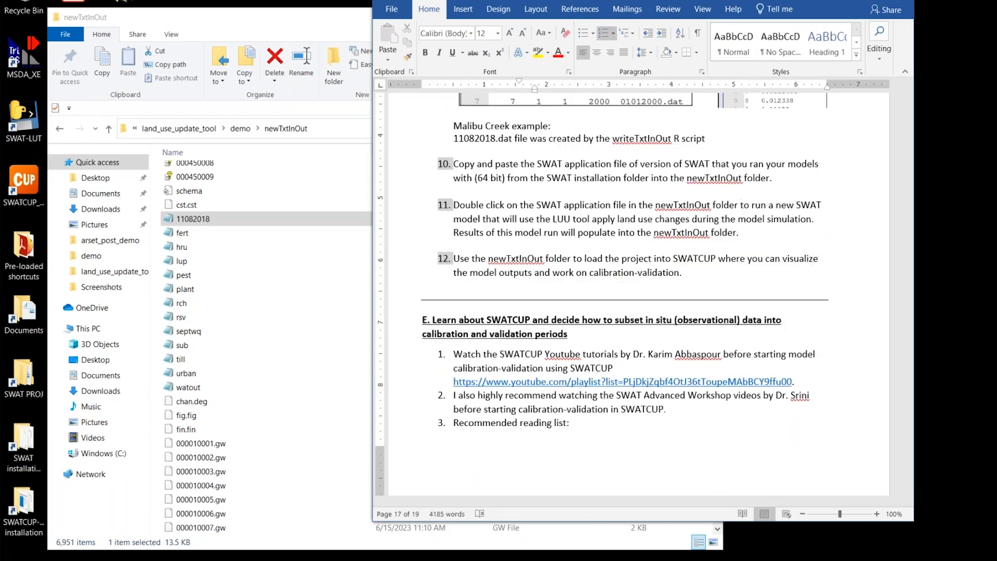
Copy the swat_64rel application from the SWAT installation folder on the desktop into the newTxtInOut folder
{"action": "double_click", "coordinate": [23, 451]}
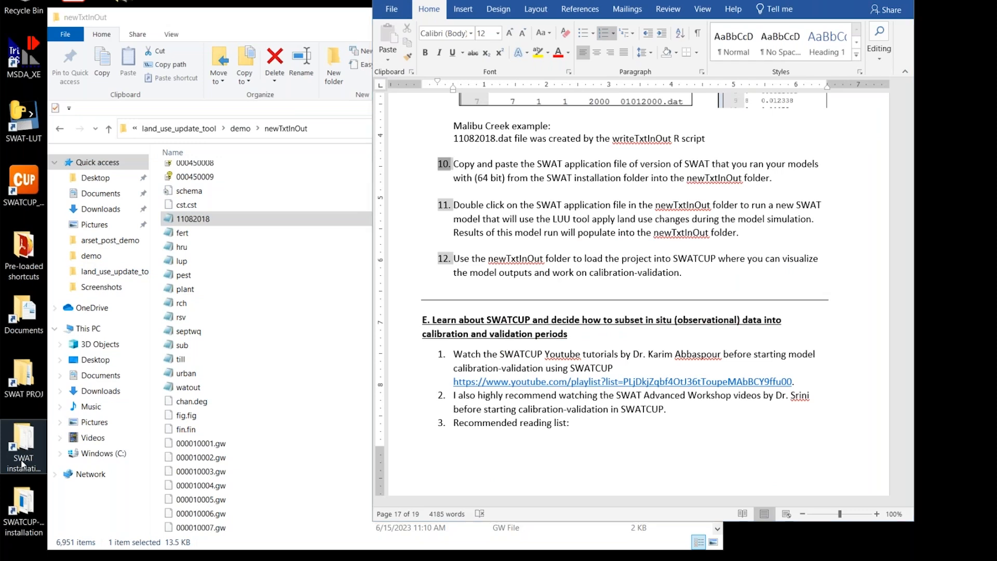
{"action": "left_click", "coordinate": [212, 246]}
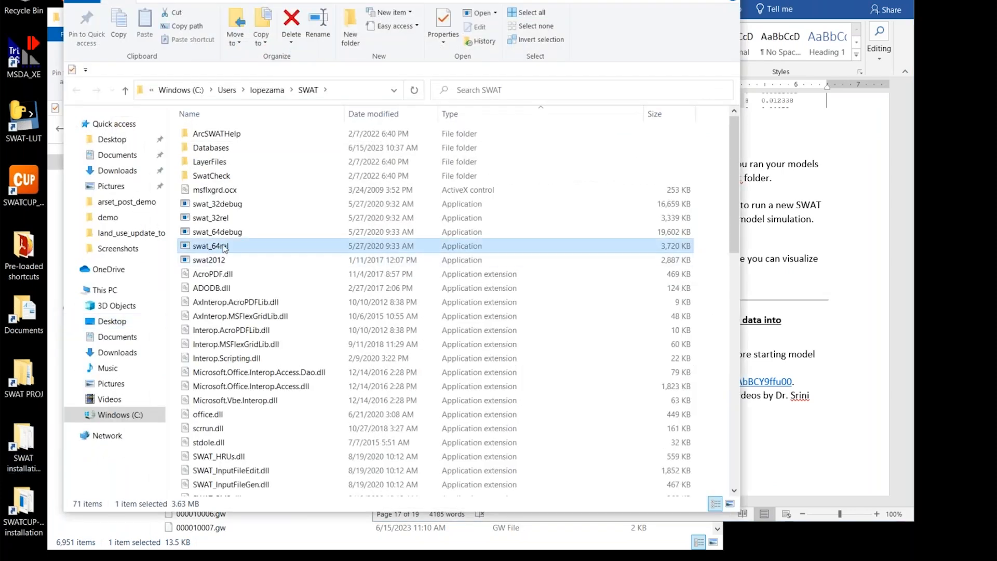
{"action": "right_click", "coordinate": [224, 247]}
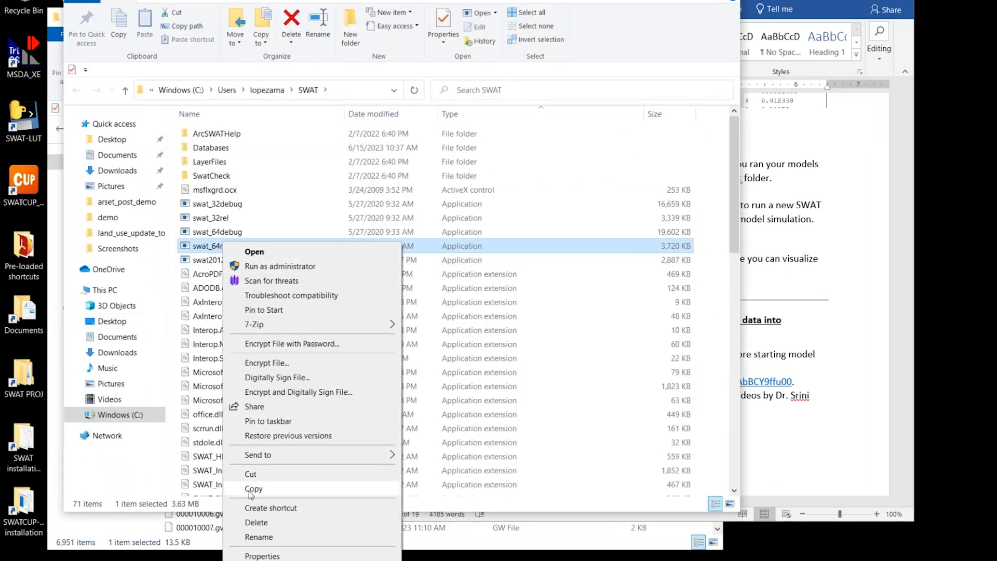
{"action": "left_click", "coordinate": [251, 489]}
{"action": "left_click", "coordinate": [724, 0]}
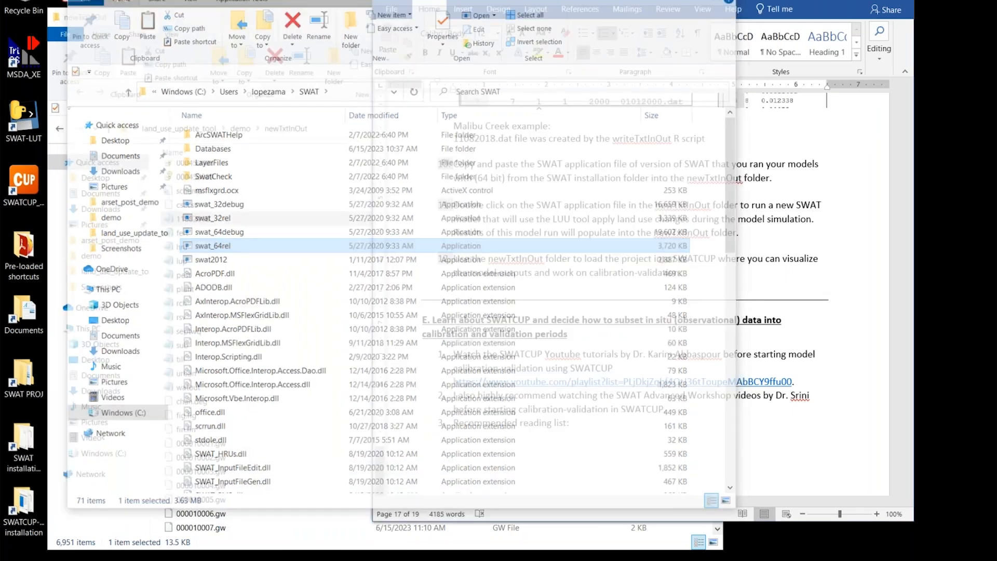
{"action": "left_click", "coordinate": [306, 23]}
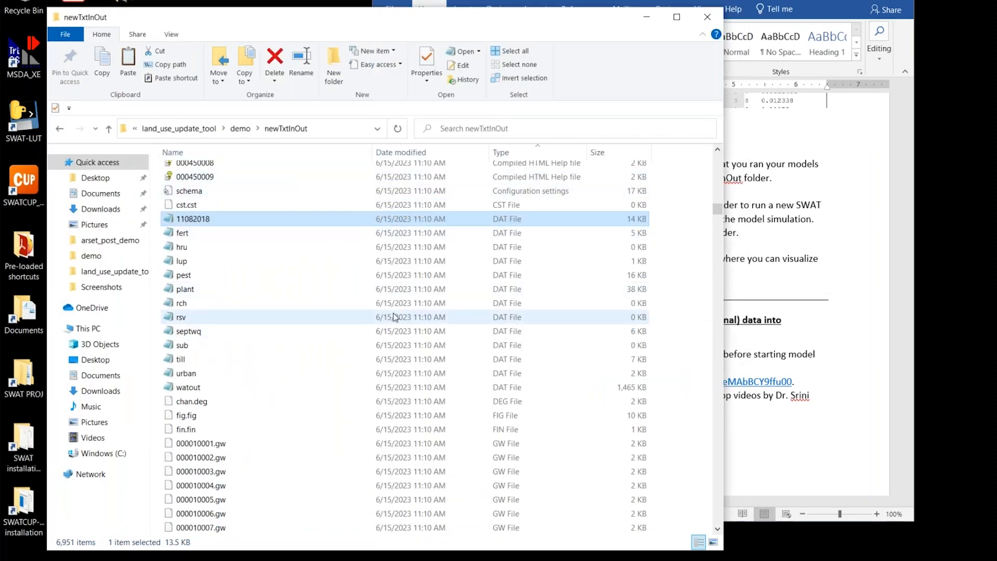
{"action": "key", "text": "ctrl+v"}
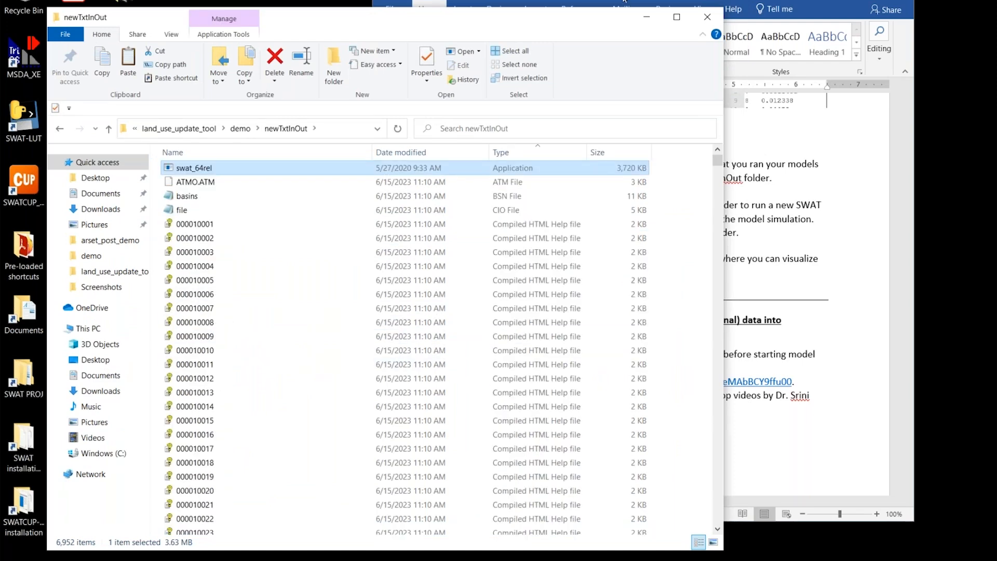
Read step 11 in the Word instructions and run swat_64rel from the newTxtInOut folder to start the new SWAT model
{"action": "left_click", "coordinate": [540, 3]}
{"action": "left_click", "coordinate": [531, 205]}
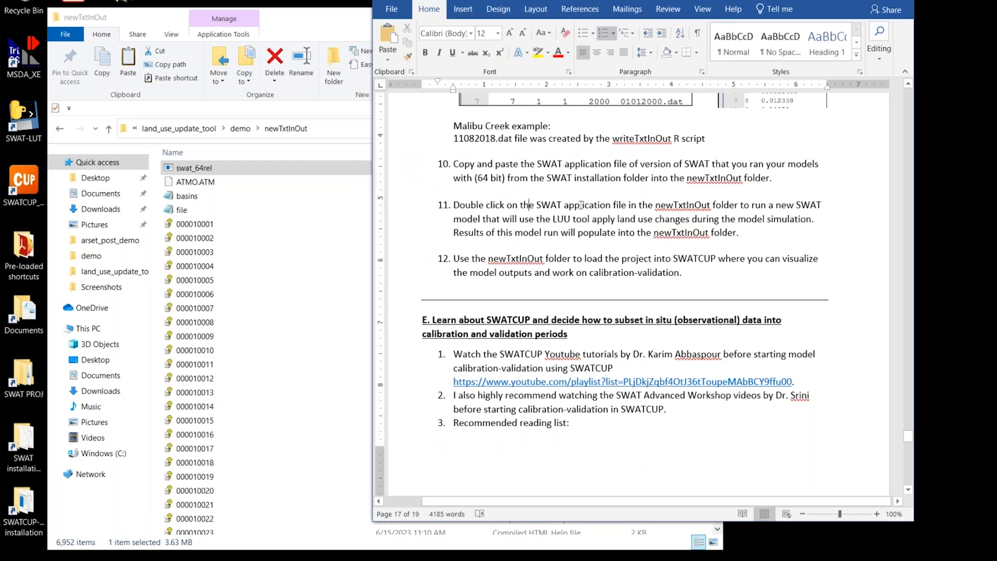
{"action": "left_click_drag", "start_coordinate": [536, 205], "coordinate": [678, 225]}
{"action": "left_click", "coordinate": [194, 169]}
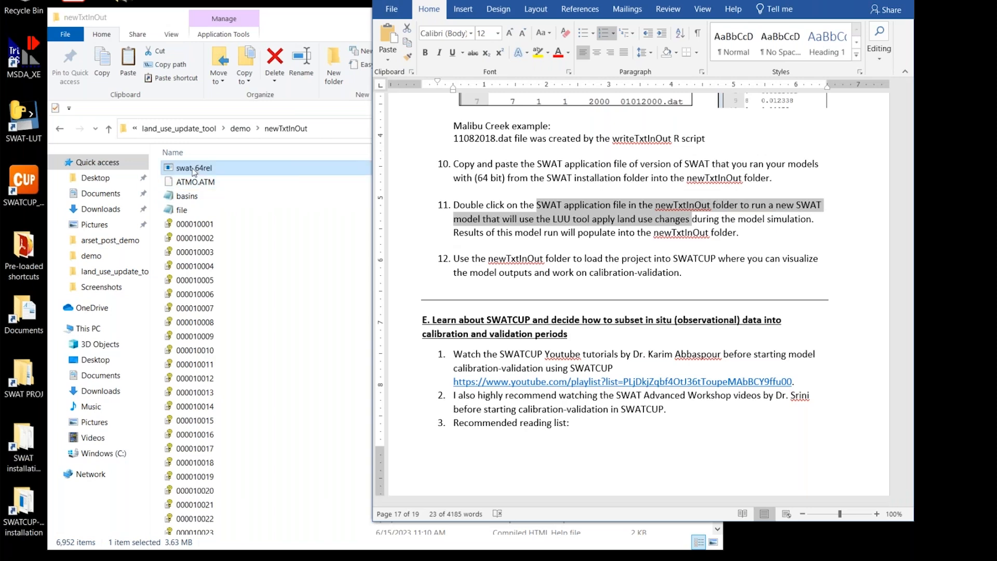
{"action": "left_click", "coordinate": [302, 26]}
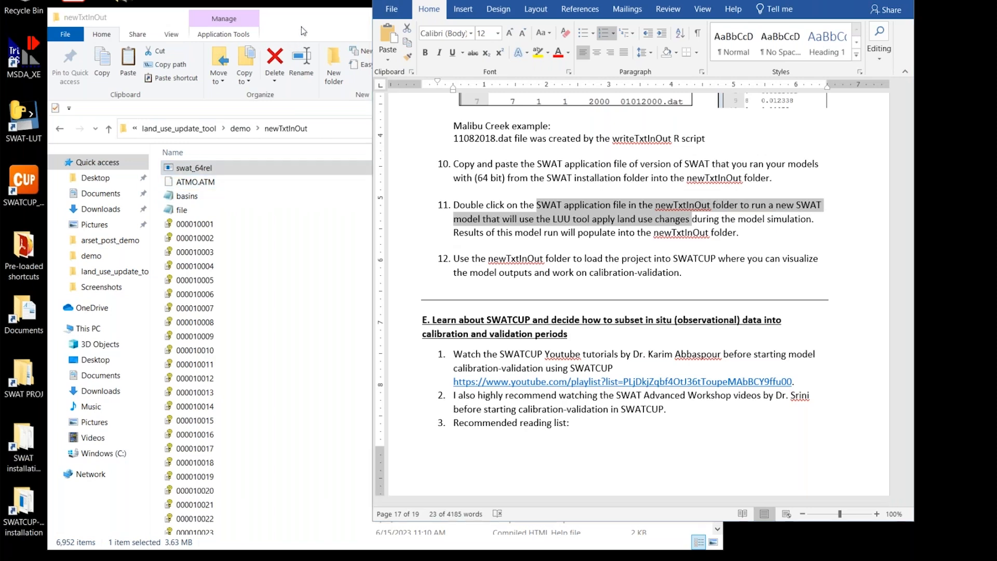
{"action": "double_click", "coordinate": [203, 170]}
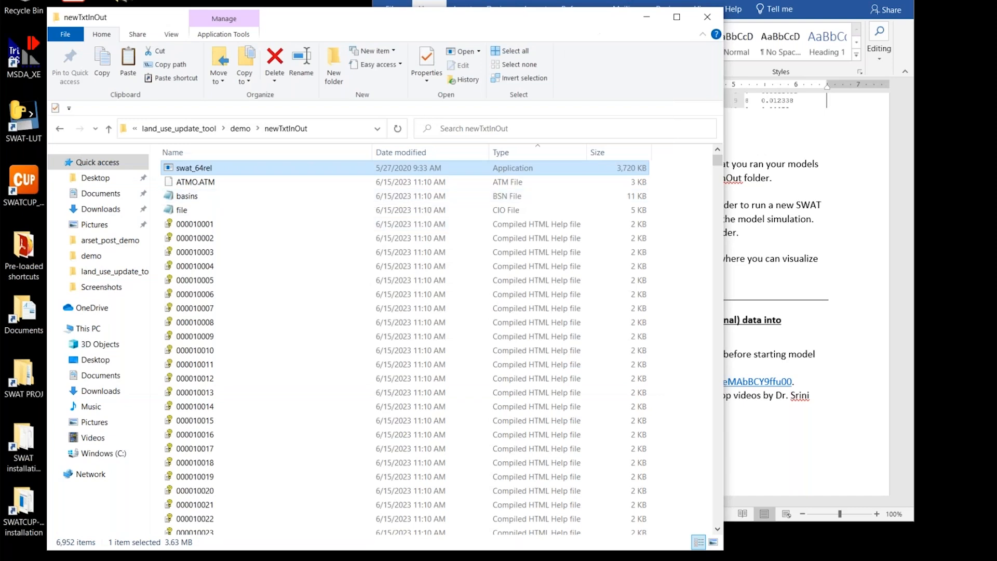
Read step 12 in Word on loading the project into SWATCUP, and show the newTxtInOut folder inside demo in File Explorer
{"action": "key", "text": "alt+Tab"}
{"action": "left_click", "coordinate": [533, 272]}
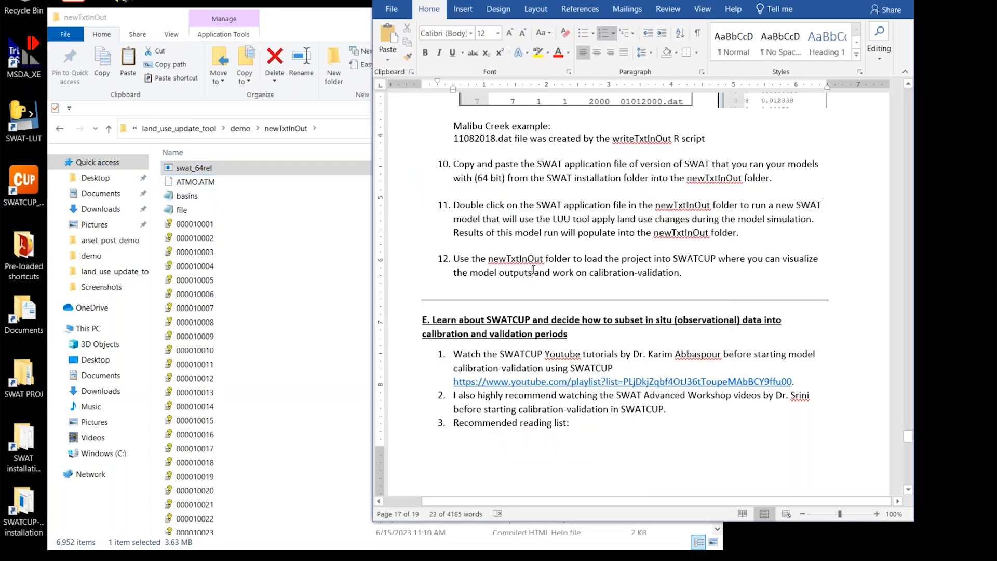
{"action": "left_click", "coordinate": [312, 17]}
{"action": "left_click", "coordinate": [294, 128]}
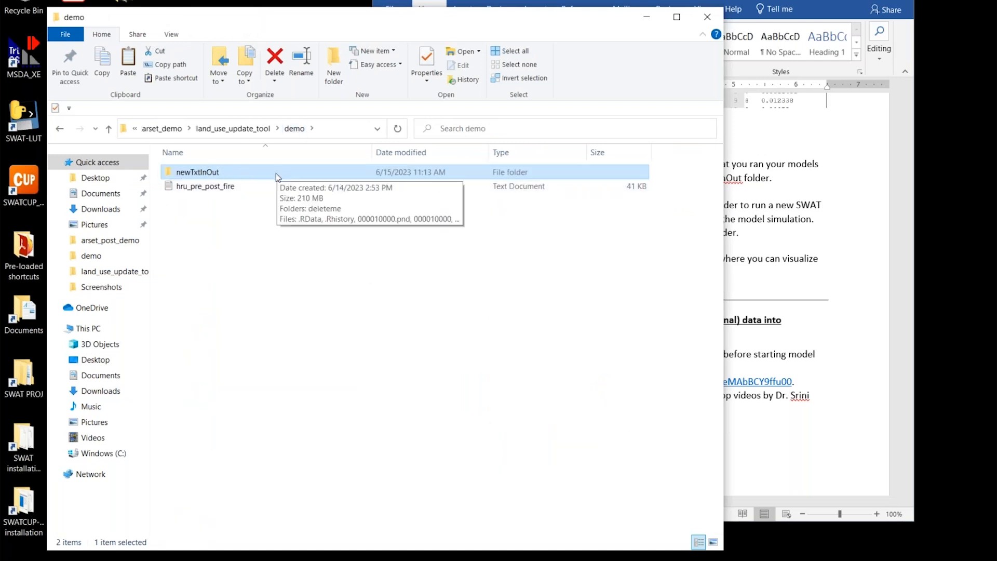
Open the newTxtInOut folder, sort its files by name, and locate the output files at the end of the list
{"action": "double_click", "coordinate": [210, 173]}
{"action": "left_click", "coordinate": [543, 153]}
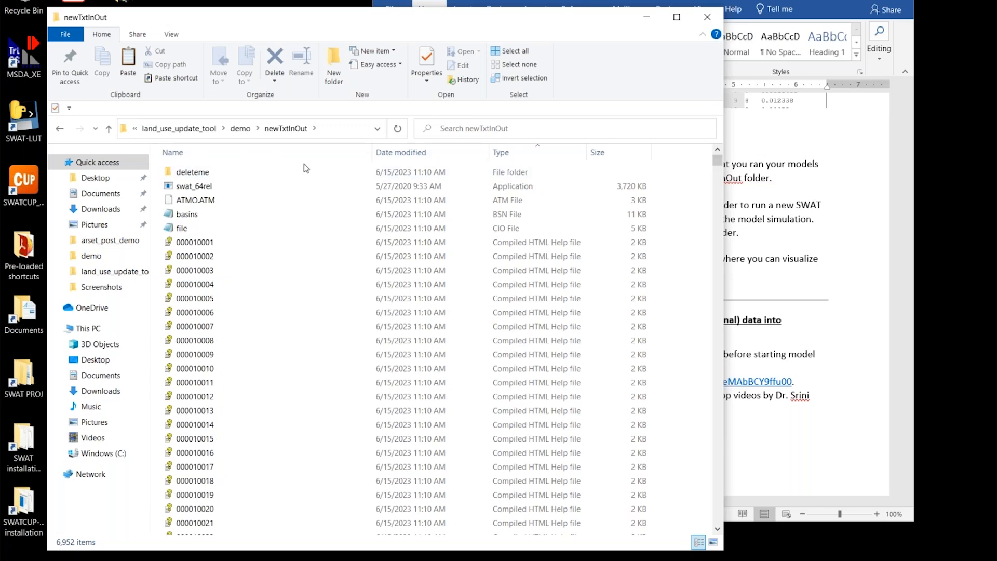
{"action": "left_click_drag", "start_coordinate": [717, 161], "coordinate": [761, 522]}
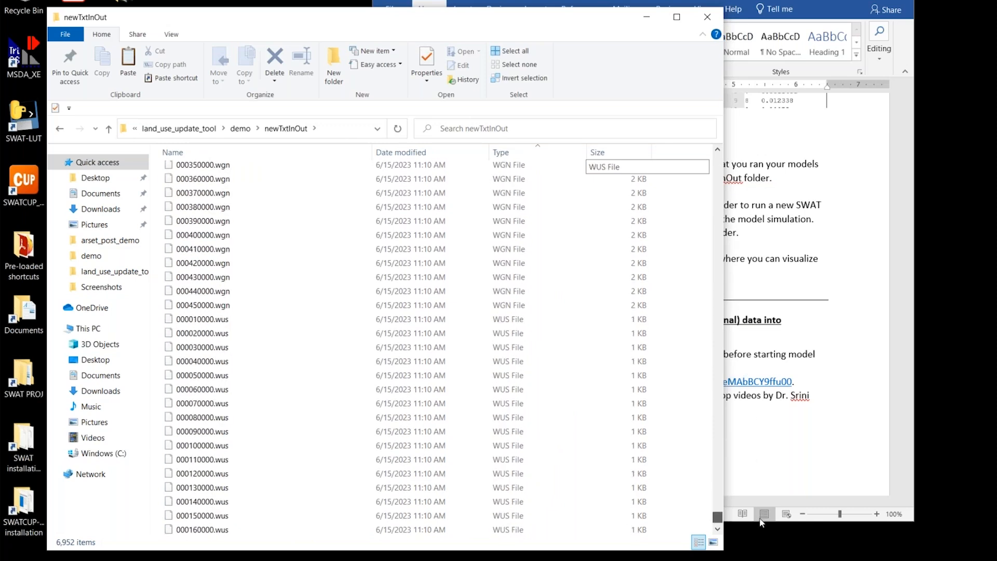
{"action": "left_click", "coordinate": [314, 152]}
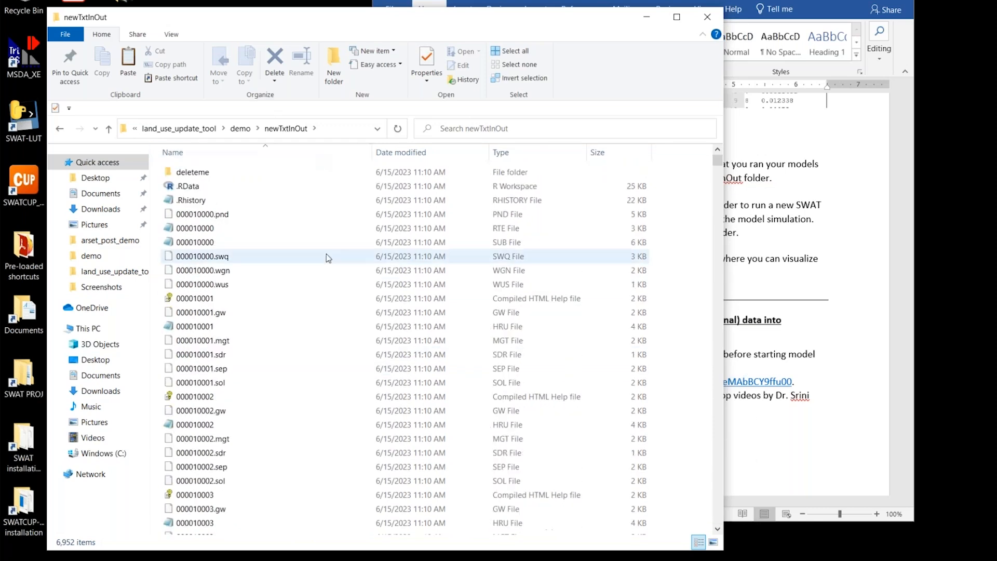
{"action": "left_click_drag", "start_coordinate": [717, 161], "coordinate": [730, 524]}
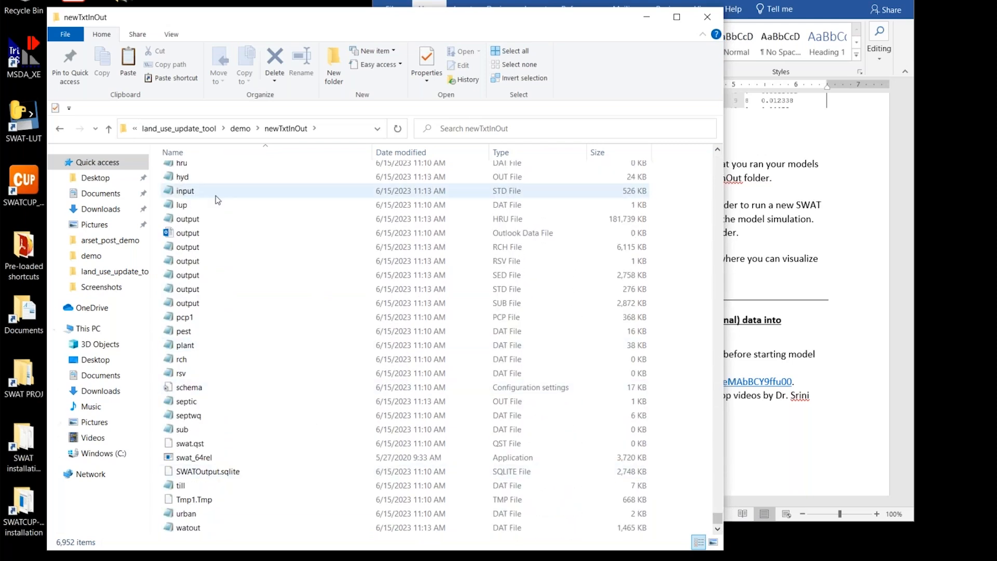
Open the output RCH file in Notepad and examine the FLOW_OUTcms column for the reaches
{"action": "left_click", "coordinate": [483, 219]}
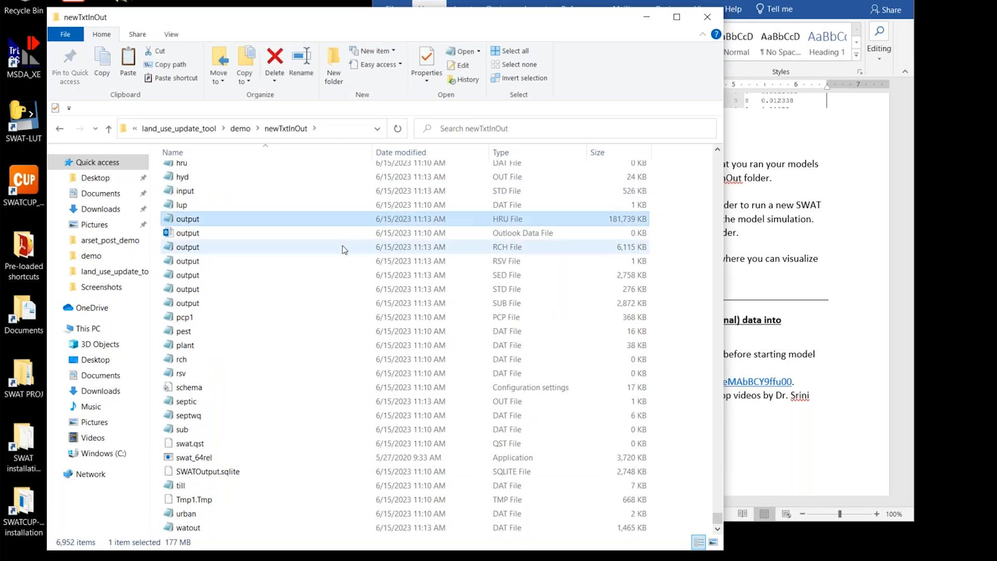
{"action": "left_click", "coordinate": [191, 250]}
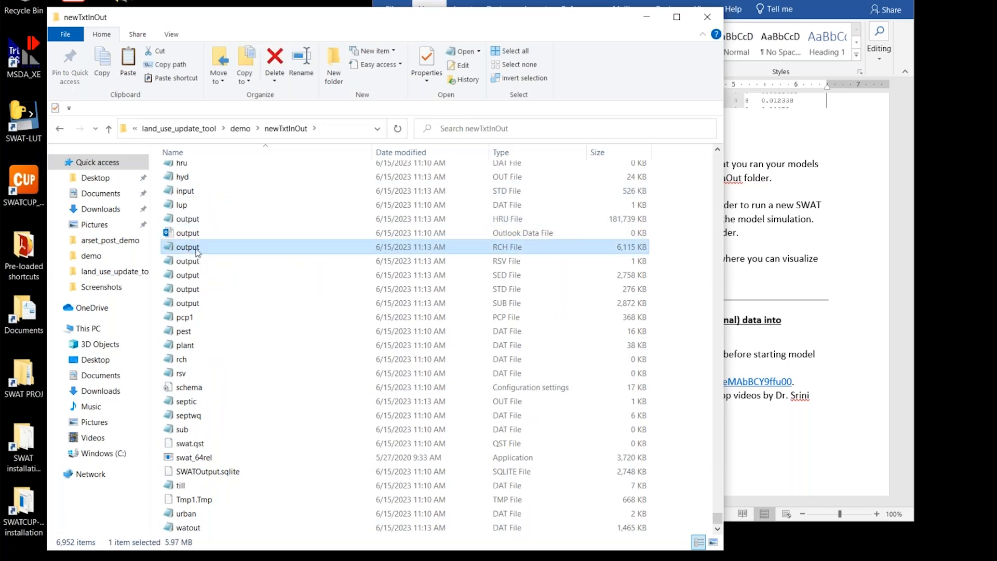
{"action": "double_click", "coordinate": [198, 253]}
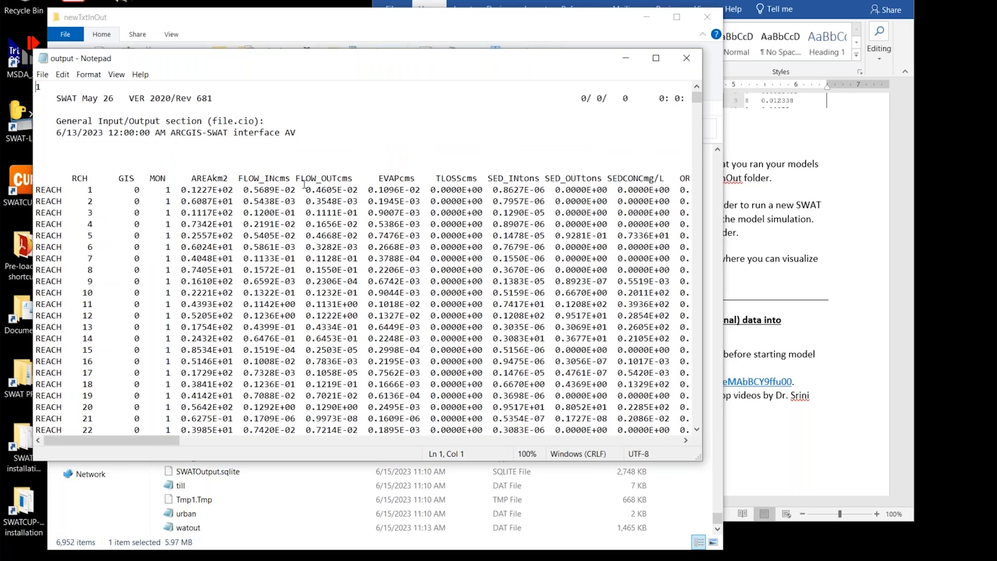
{"action": "left_click_drag", "start_coordinate": [299, 177], "coordinate": [316, 304]}
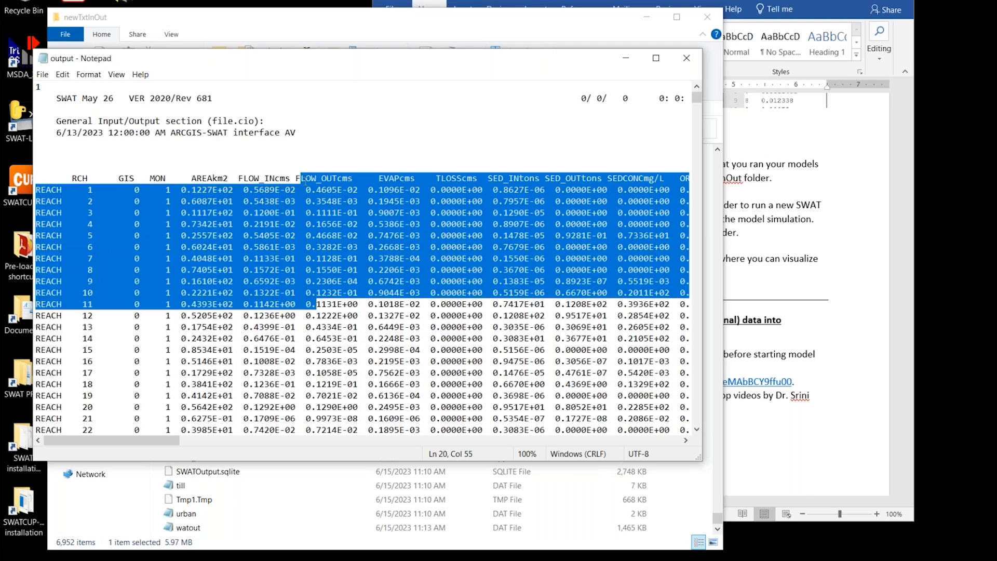
{"action": "left_click", "coordinate": [334, 354]}
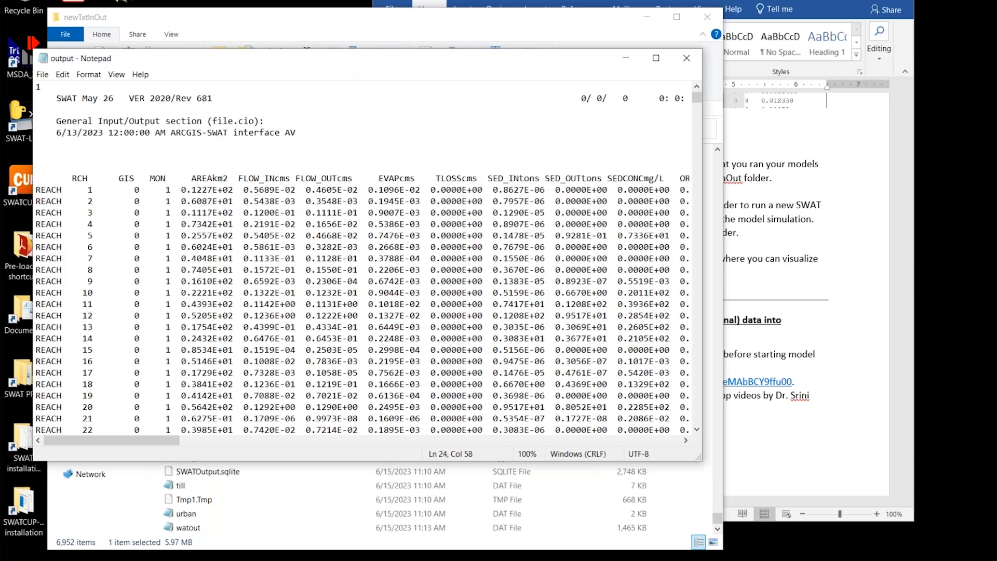
Close the output RCH file, return to the demo folder, and point out newTxtInOut as the folder step 12 in Word loads into SWATCUP
{"action": "left_click", "coordinate": [695, 62]}
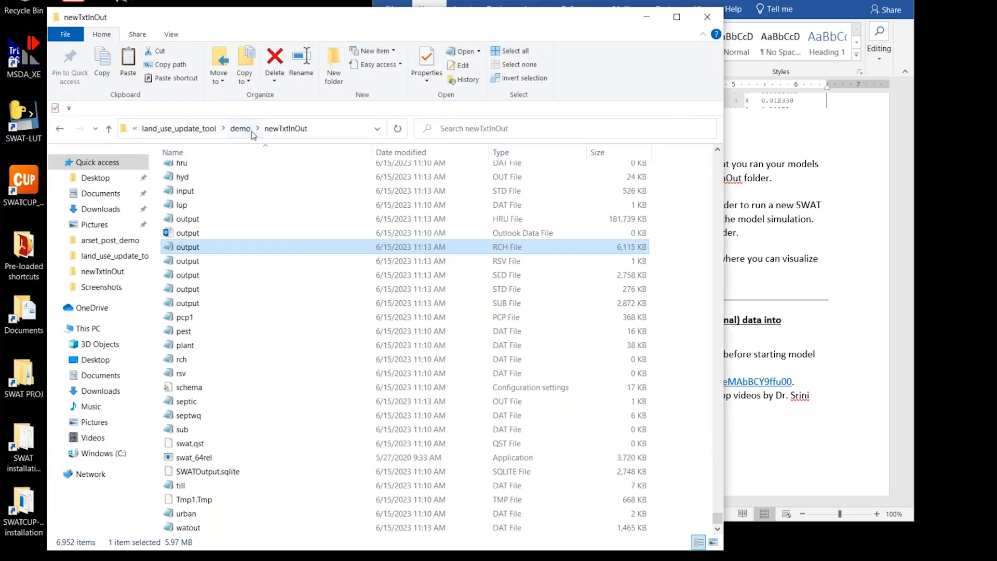
{"action": "left_click", "coordinate": [241, 130]}
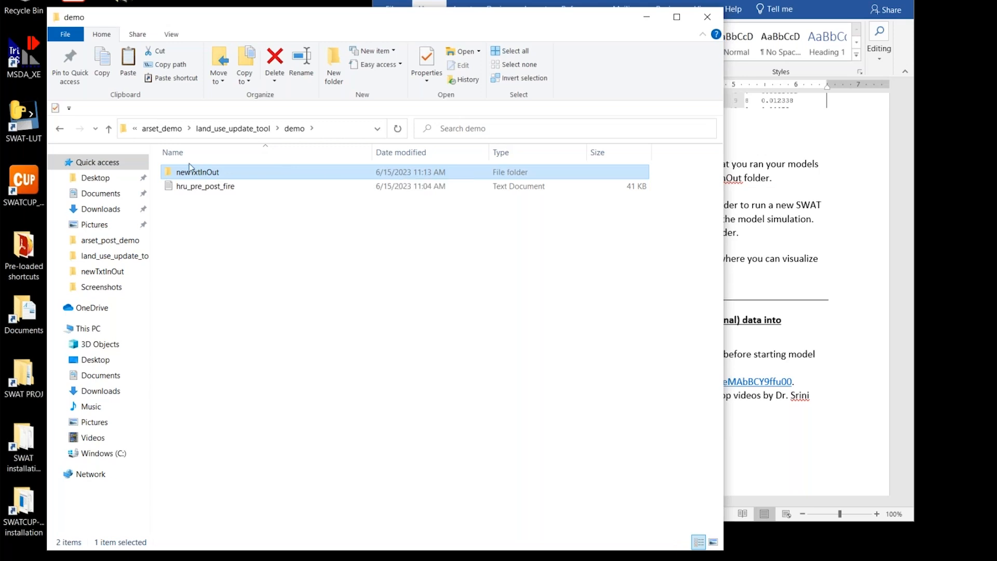
{"action": "left_click", "coordinate": [255, 194]}
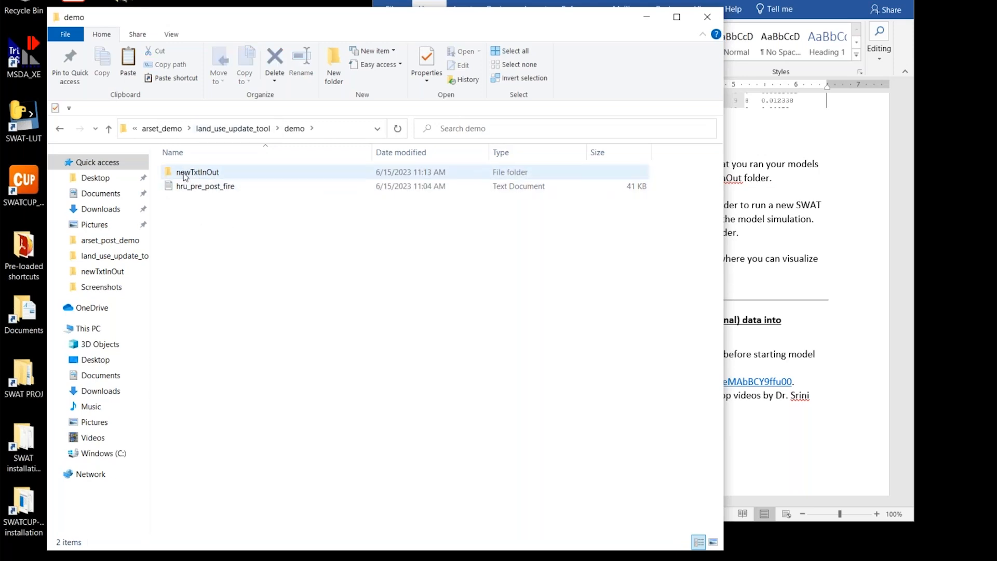
{"action": "left_click", "coordinate": [783, 446]}
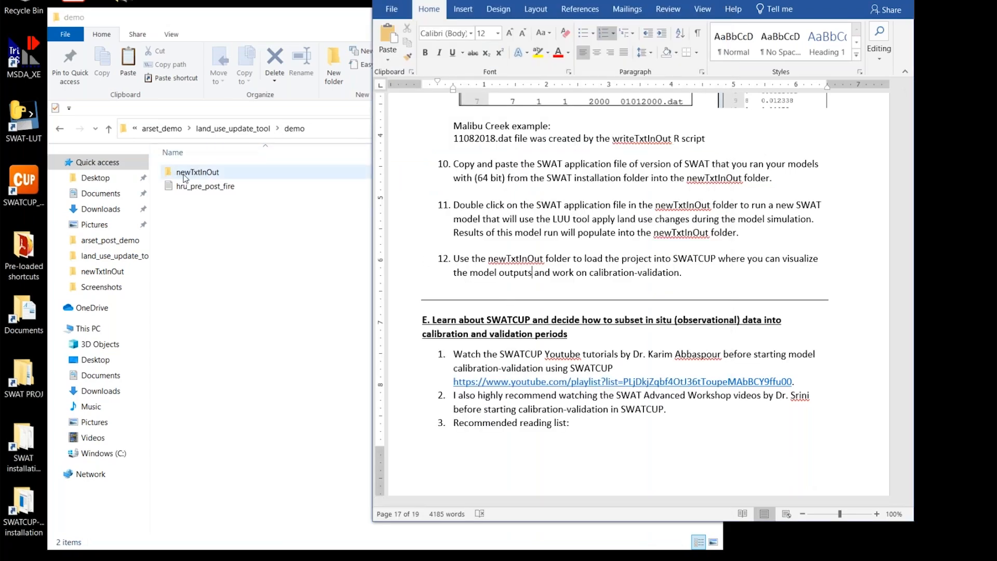
{"action": "left_click", "coordinate": [219, 173]}
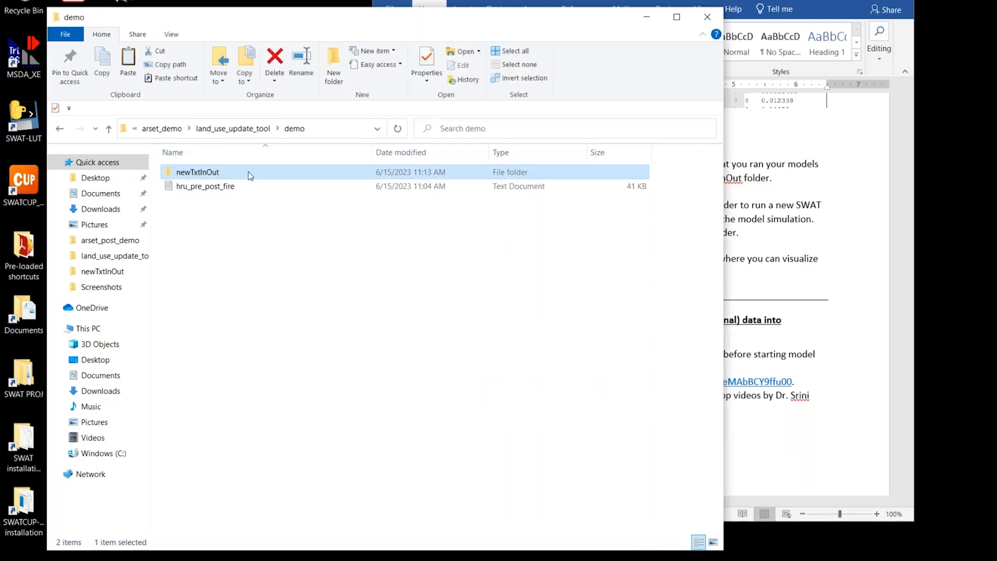
{"action": "left_click", "coordinate": [761, 460]}
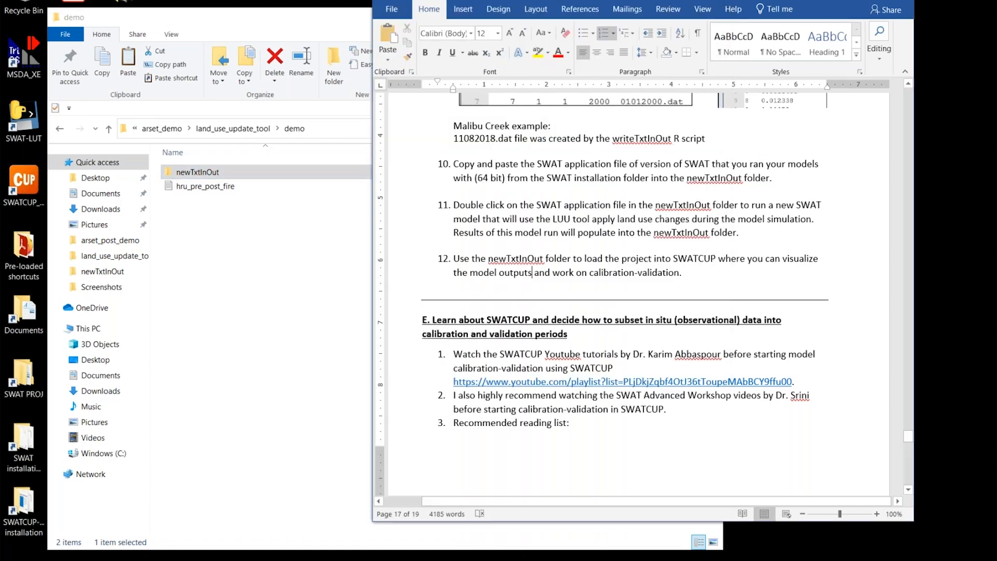
Read sections E and F in the Word instructions on learning SWATCUP, subsetting observational data, and preparing it for calibration and validation
{"action": "left_click_drag", "start_coordinate": [682, 1], "coordinate": [506, 4]}
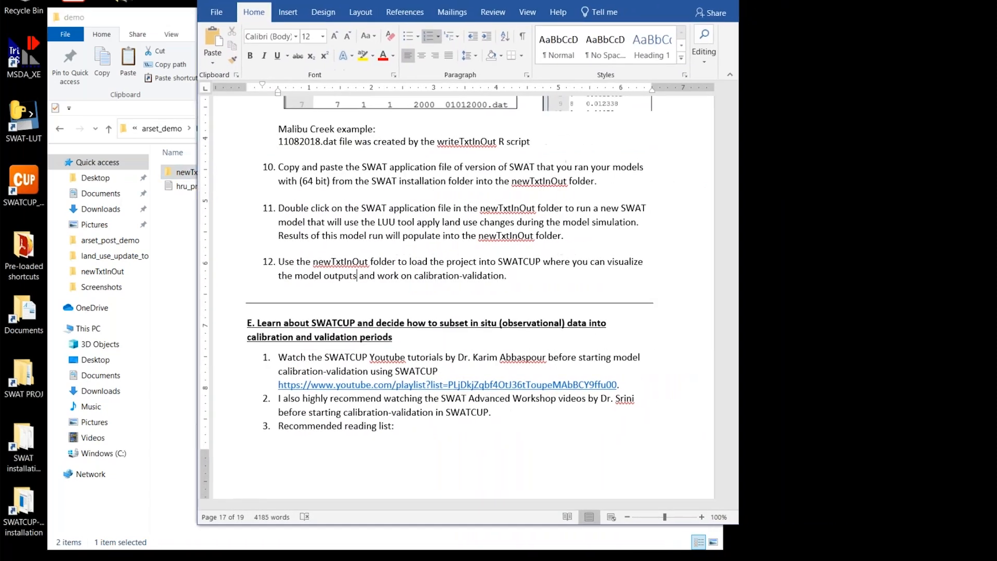
{"action": "scroll", "coordinate": [440, 340], "scroll_direction": "down", "scroll_amount": 2}
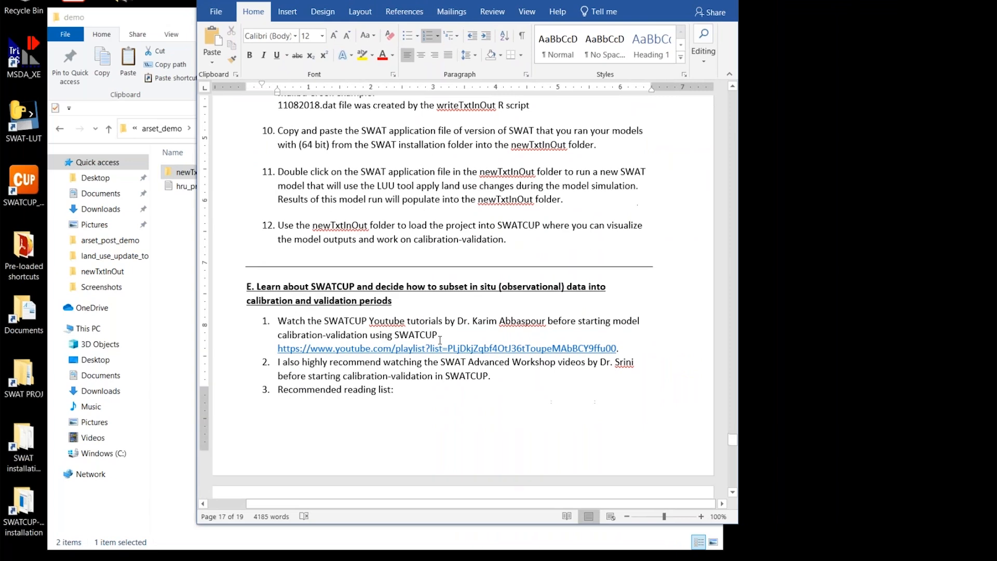
{"action": "scroll", "coordinate": [440, 340], "scroll_direction": "down", "scroll_amount": 4}
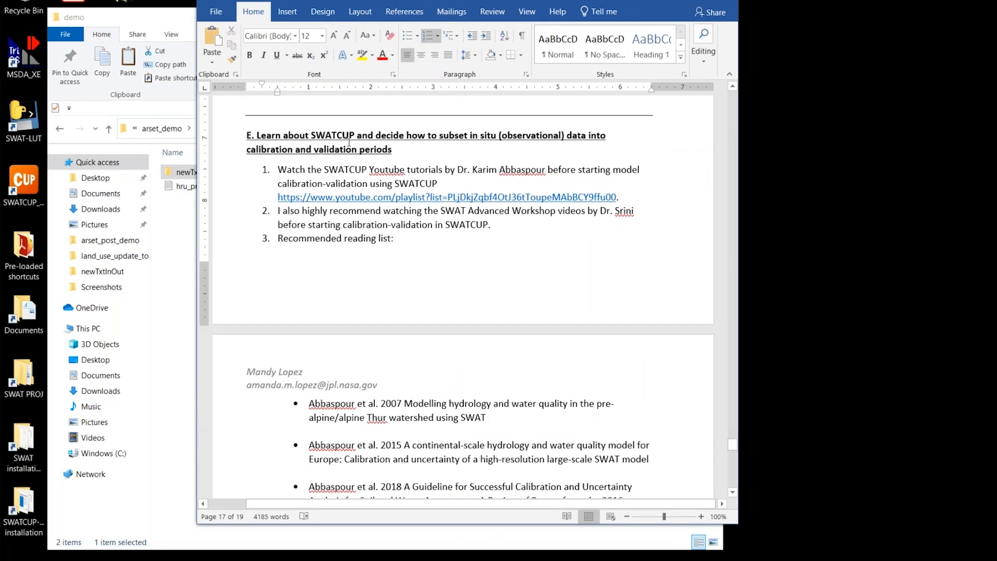
{"action": "scroll", "coordinate": [440, 316], "scroll_direction": "down", "scroll_amount": 1}
{"action": "scroll", "coordinate": [441, 315], "scroll_direction": "down", "scroll_amount": 4}
{"action": "scroll", "coordinate": [411, 276], "scroll_direction": "down", "scroll_amount": 14}
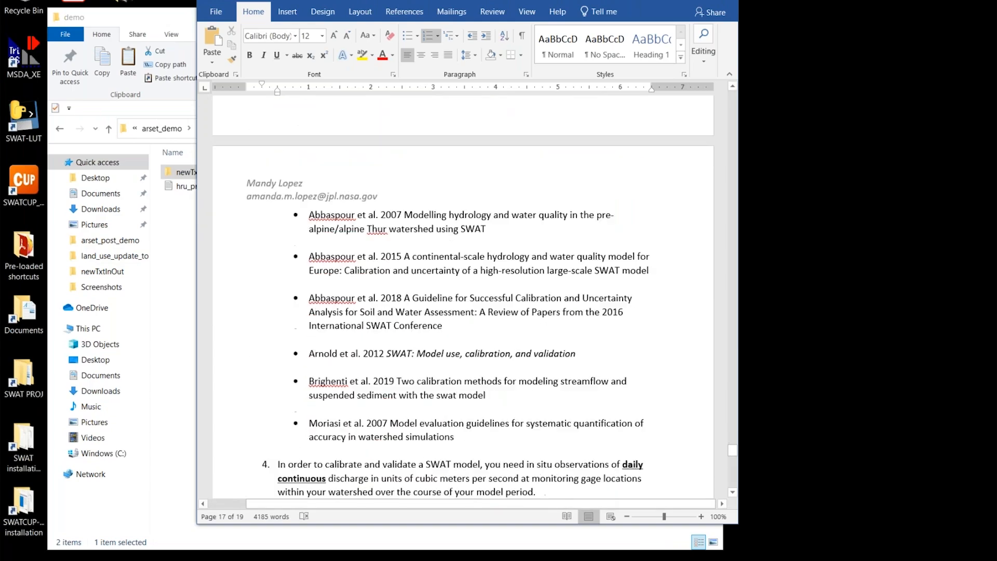
{"action": "scroll", "coordinate": [415, 296], "scroll_direction": "down", "scroll_amount": 15}
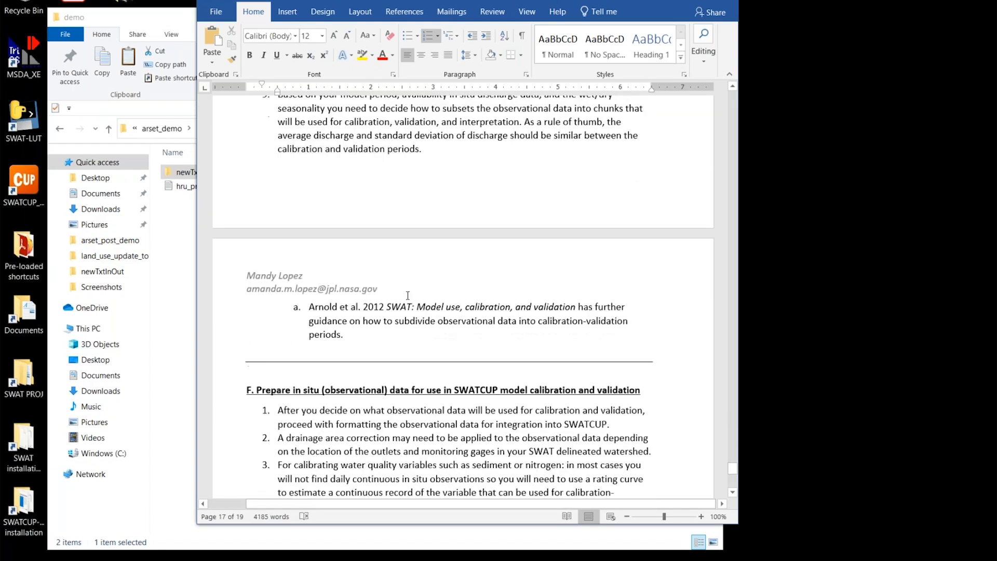
{"action": "scroll", "coordinate": [416, 299], "scroll_direction": "down", "scroll_amount": 1}
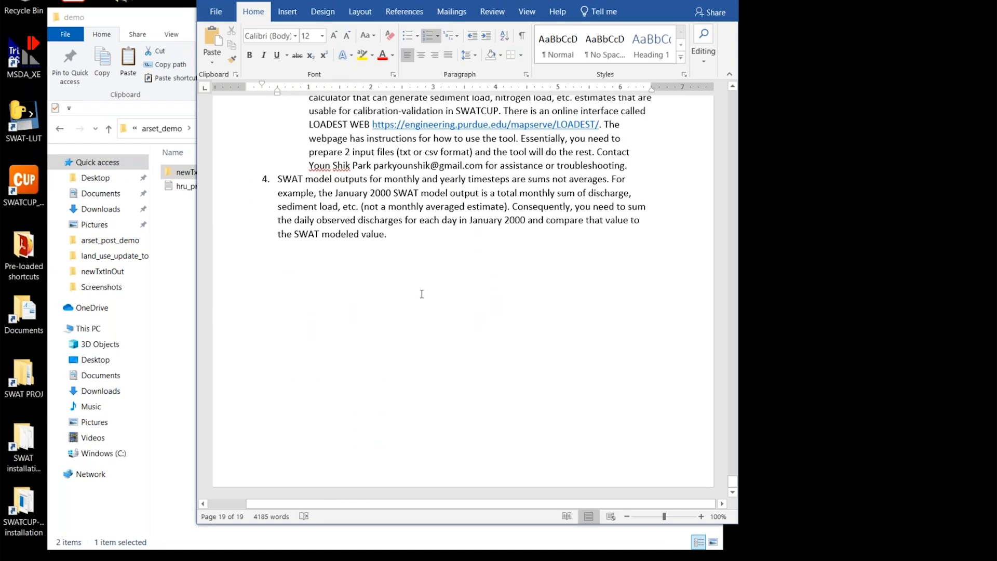
{"action": "scroll", "coordinate": [405, 298], "scroll_direction": "up", "scroll_amount": 8}
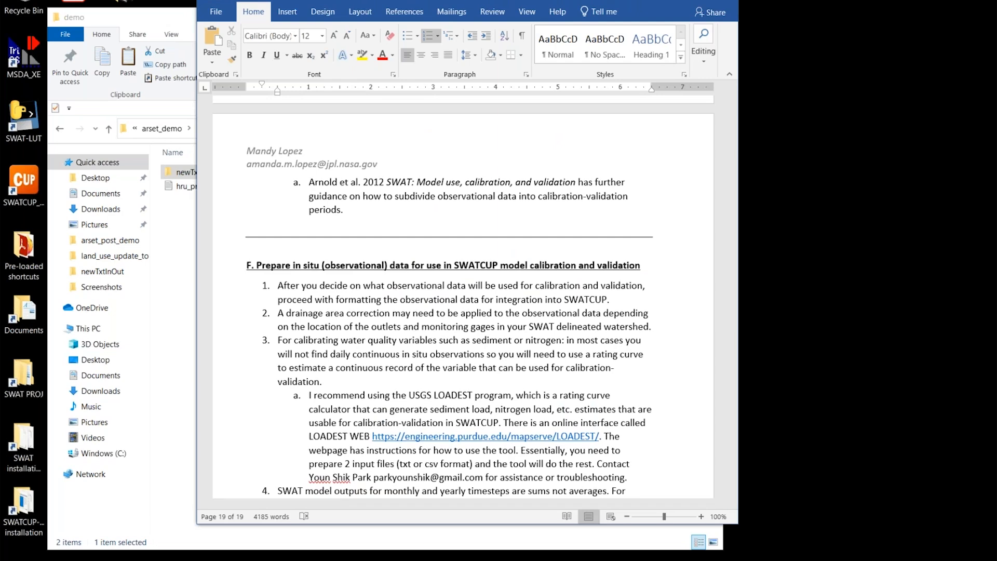
Close the Word instructions and the File Explorer window showing the demo folder
{"action": "left_click", "coordinate": [723, 1]}
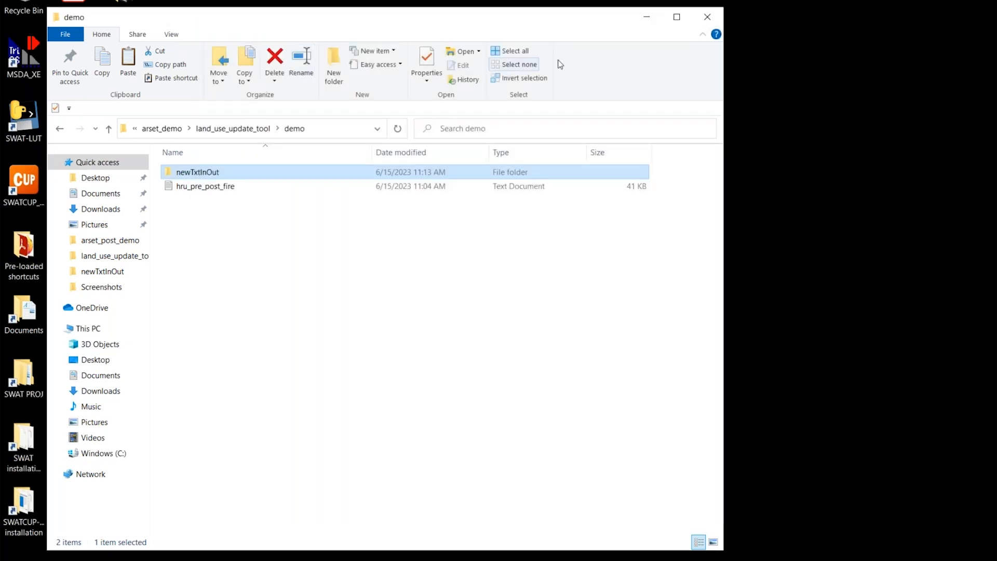
{"action": "left_click", "coordinate": [707, 19]}
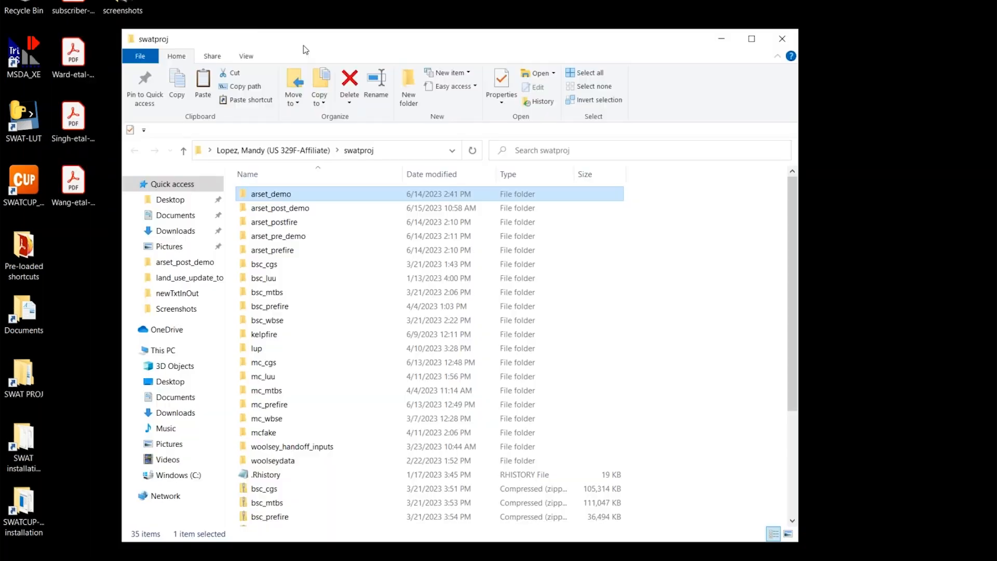